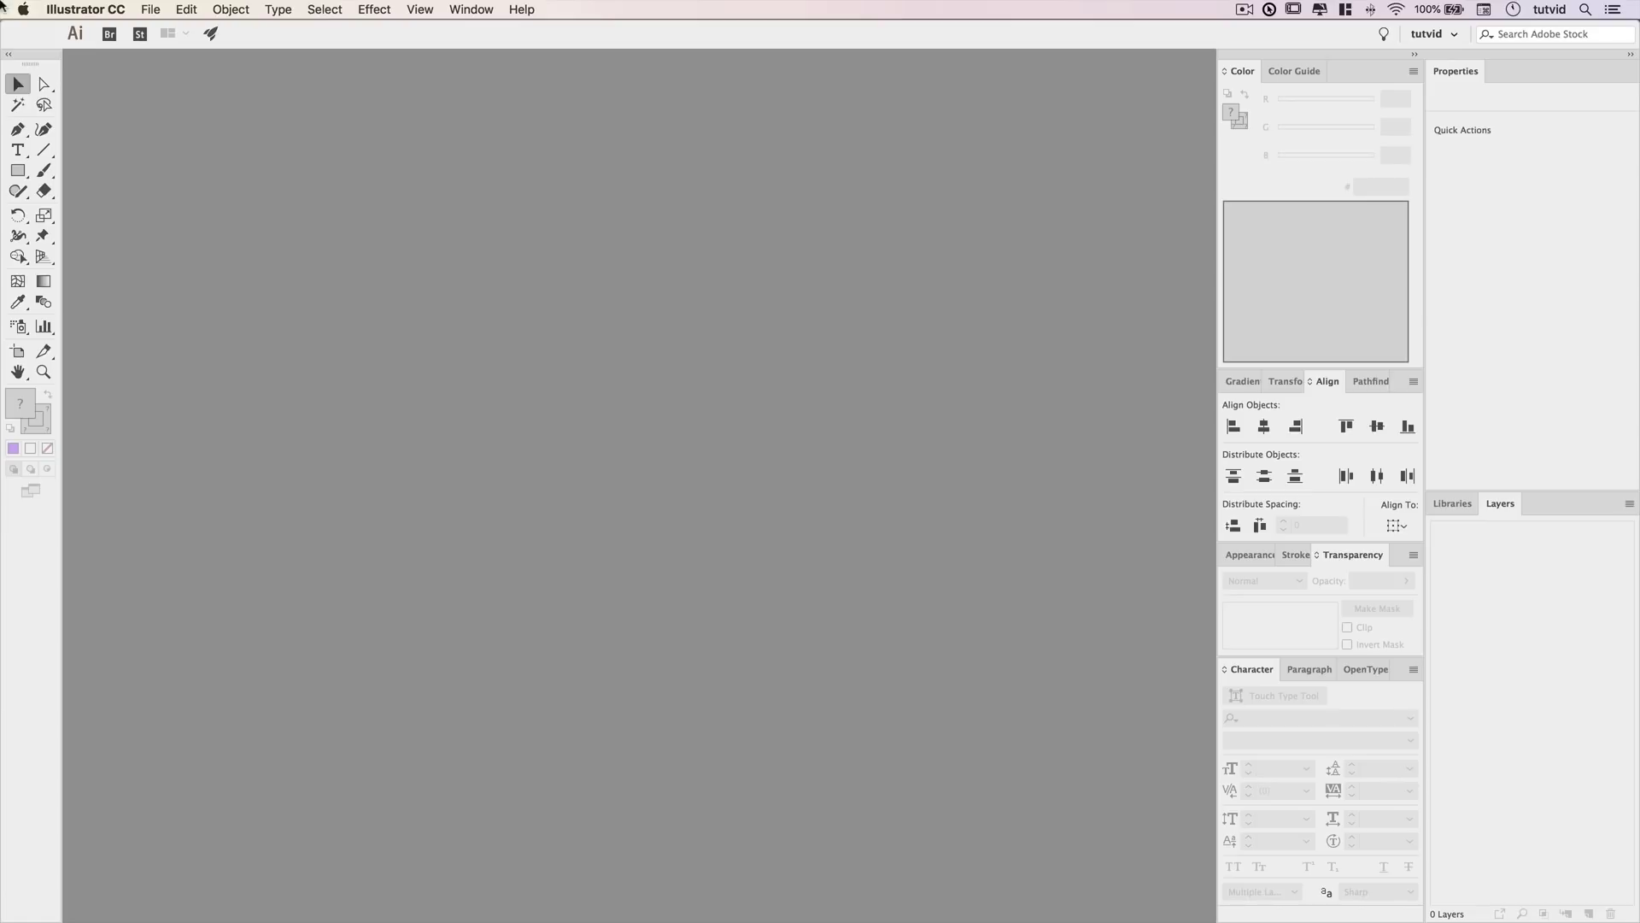
Create a new 2560 x 1440 px landscape document with RGB color mode and 300 ppi raster effects.
left_click(150, 10)
left_click(166, 27)
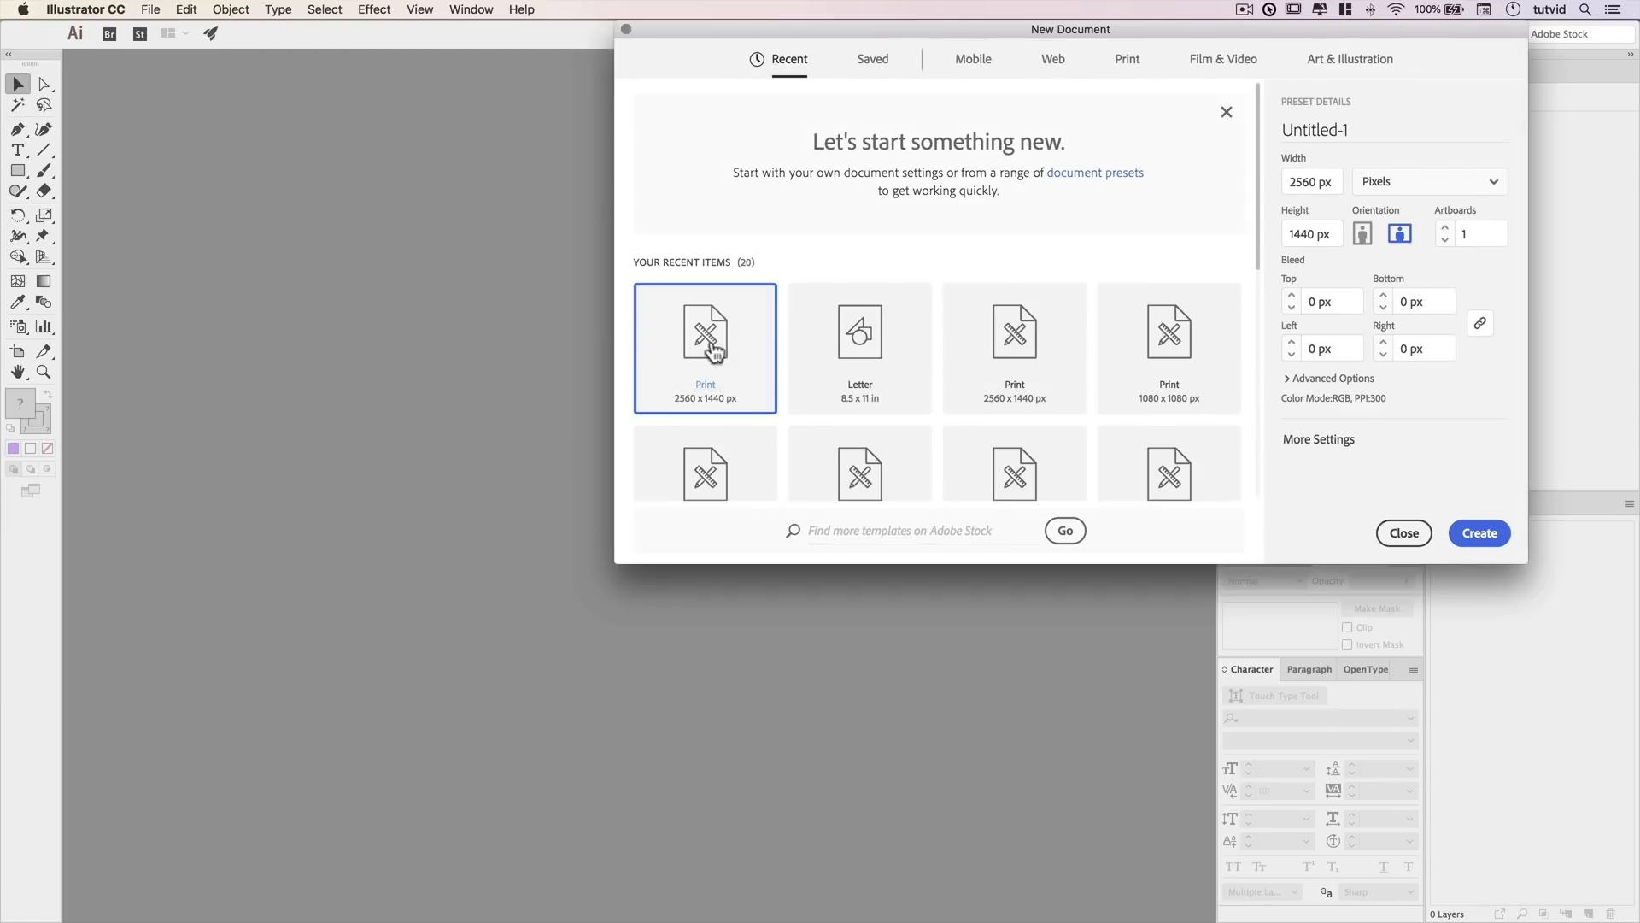
left_click(1290, 378)
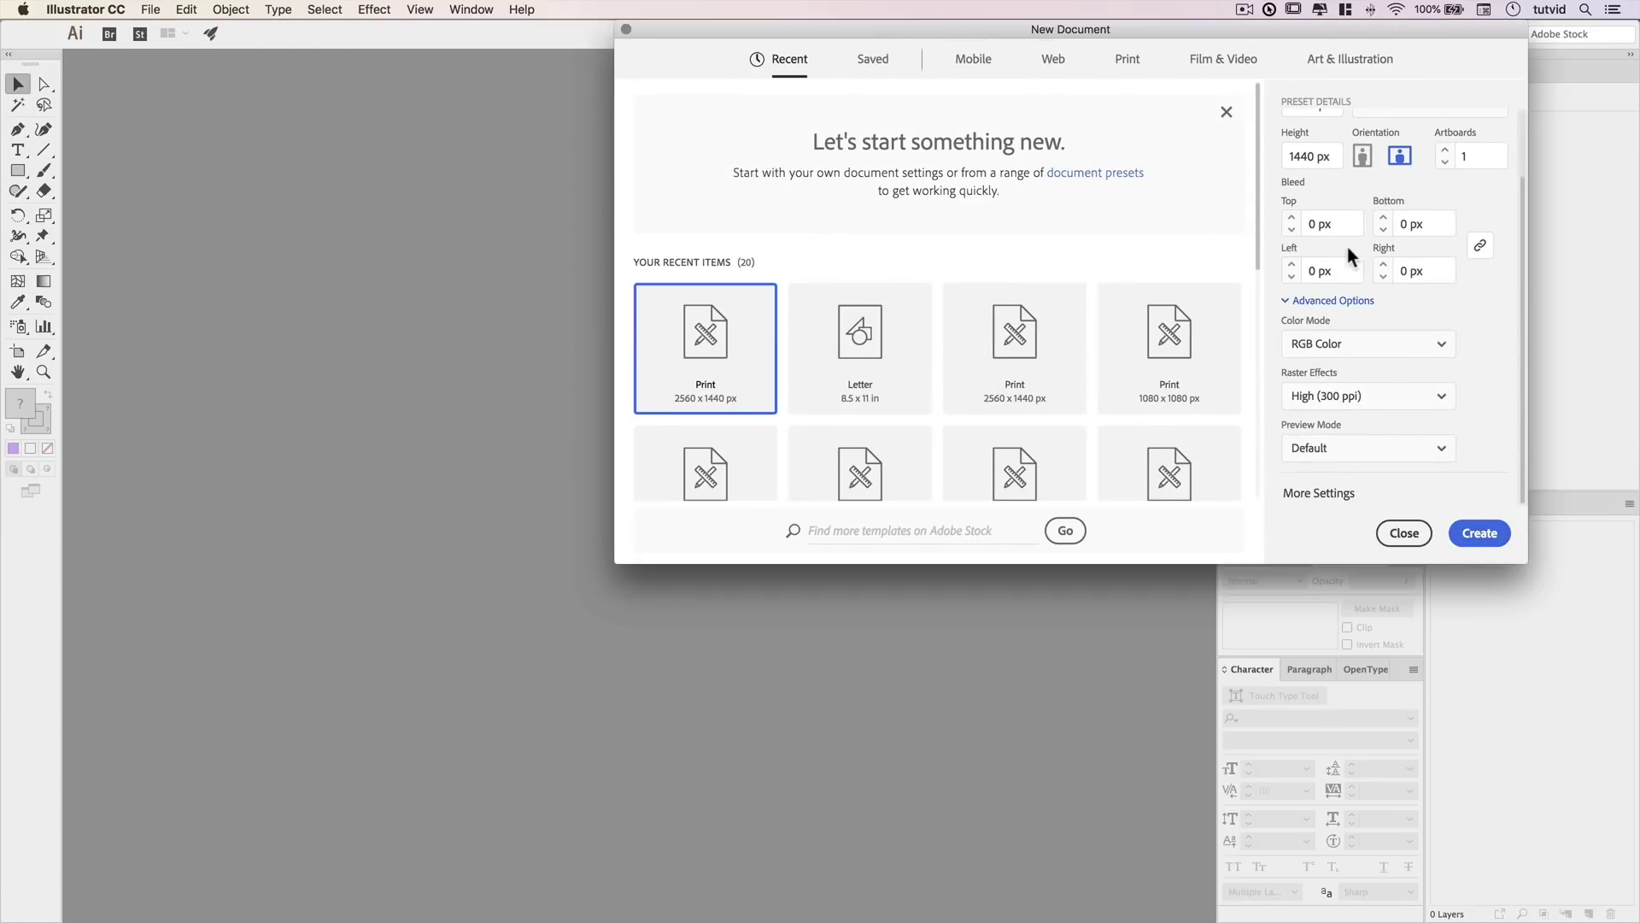
scroll(1346, 248, "up", 3)
left_click(1479, 532)
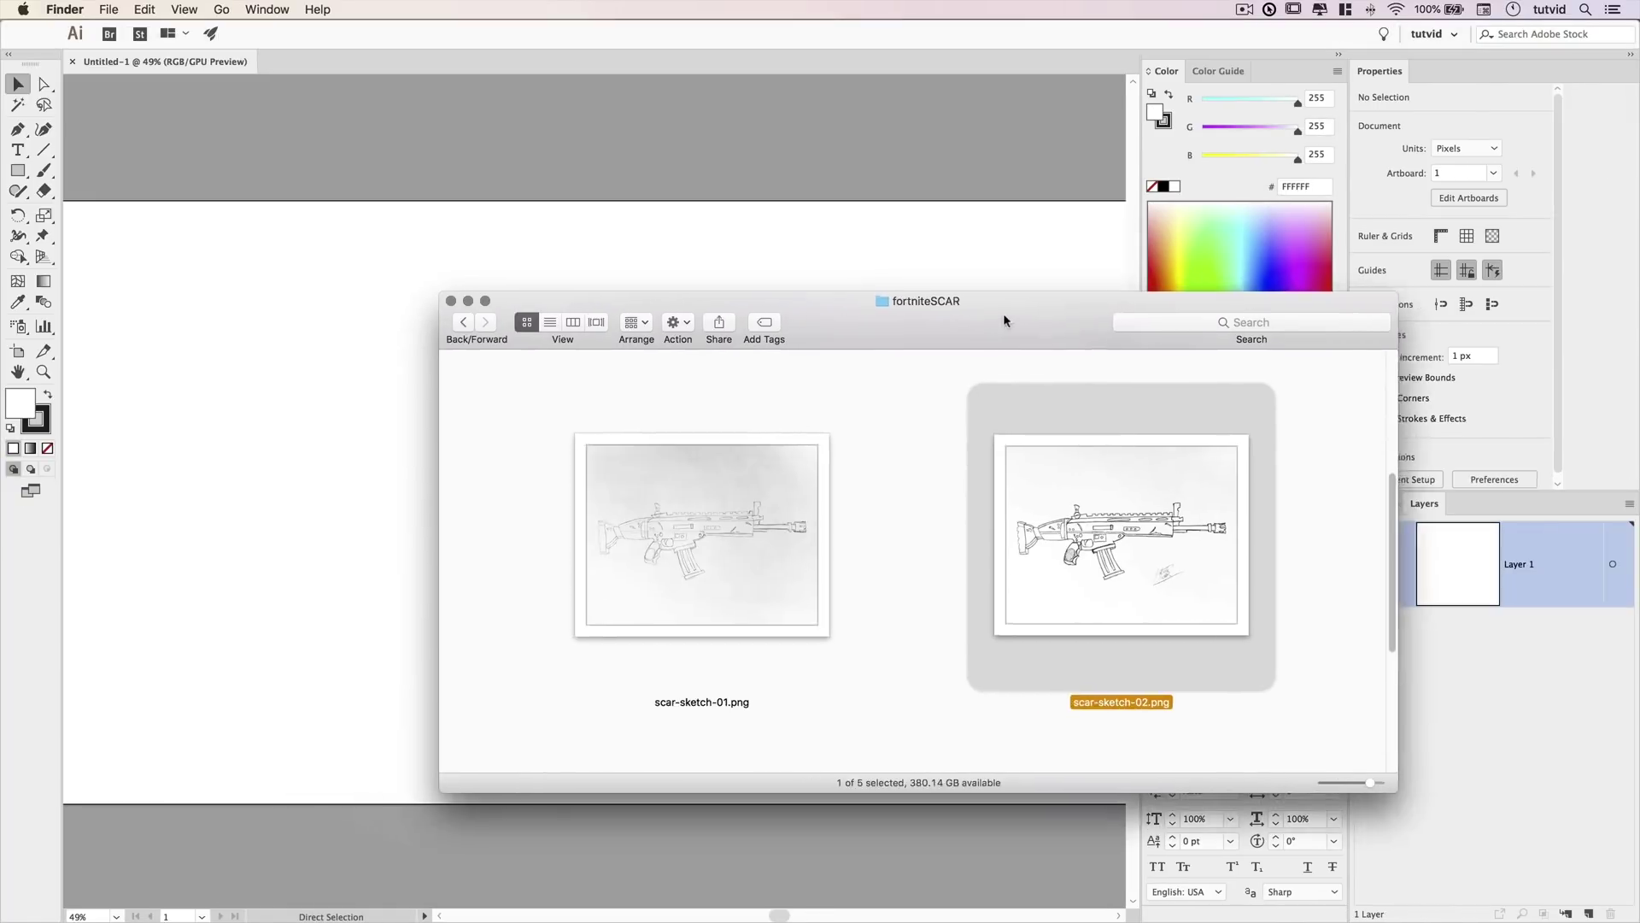
Place scar-sketch-02.png in the document and scale it to about 1914 x 1471 px, positioned over the artboard.
left_click_drag(1003, 312, 1241, 334)
mouse_move(1359, 585)
left_mouse_down()
mouse_move(368, 465)
mouse_move(483, 419)
left_mouse_up()
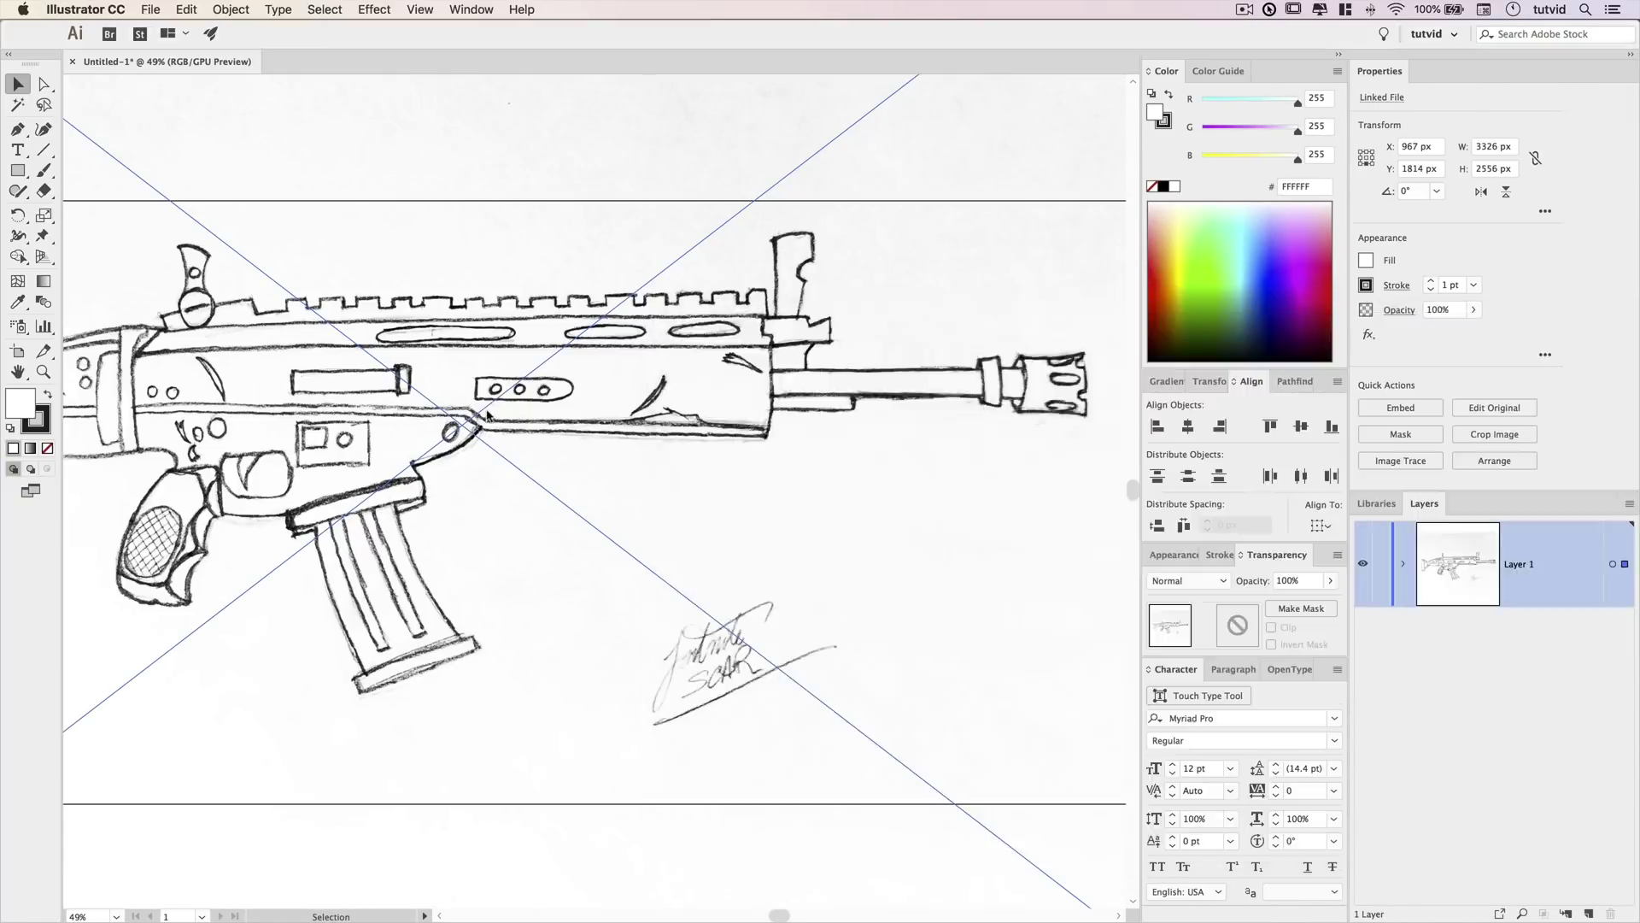
key("super+minus")
key("super+minus")
left_click_drag(948, 220, 796, 345)
left_click_drag(670, 464, 716, 480)
left_click_drag(846, 354, 864, 339)
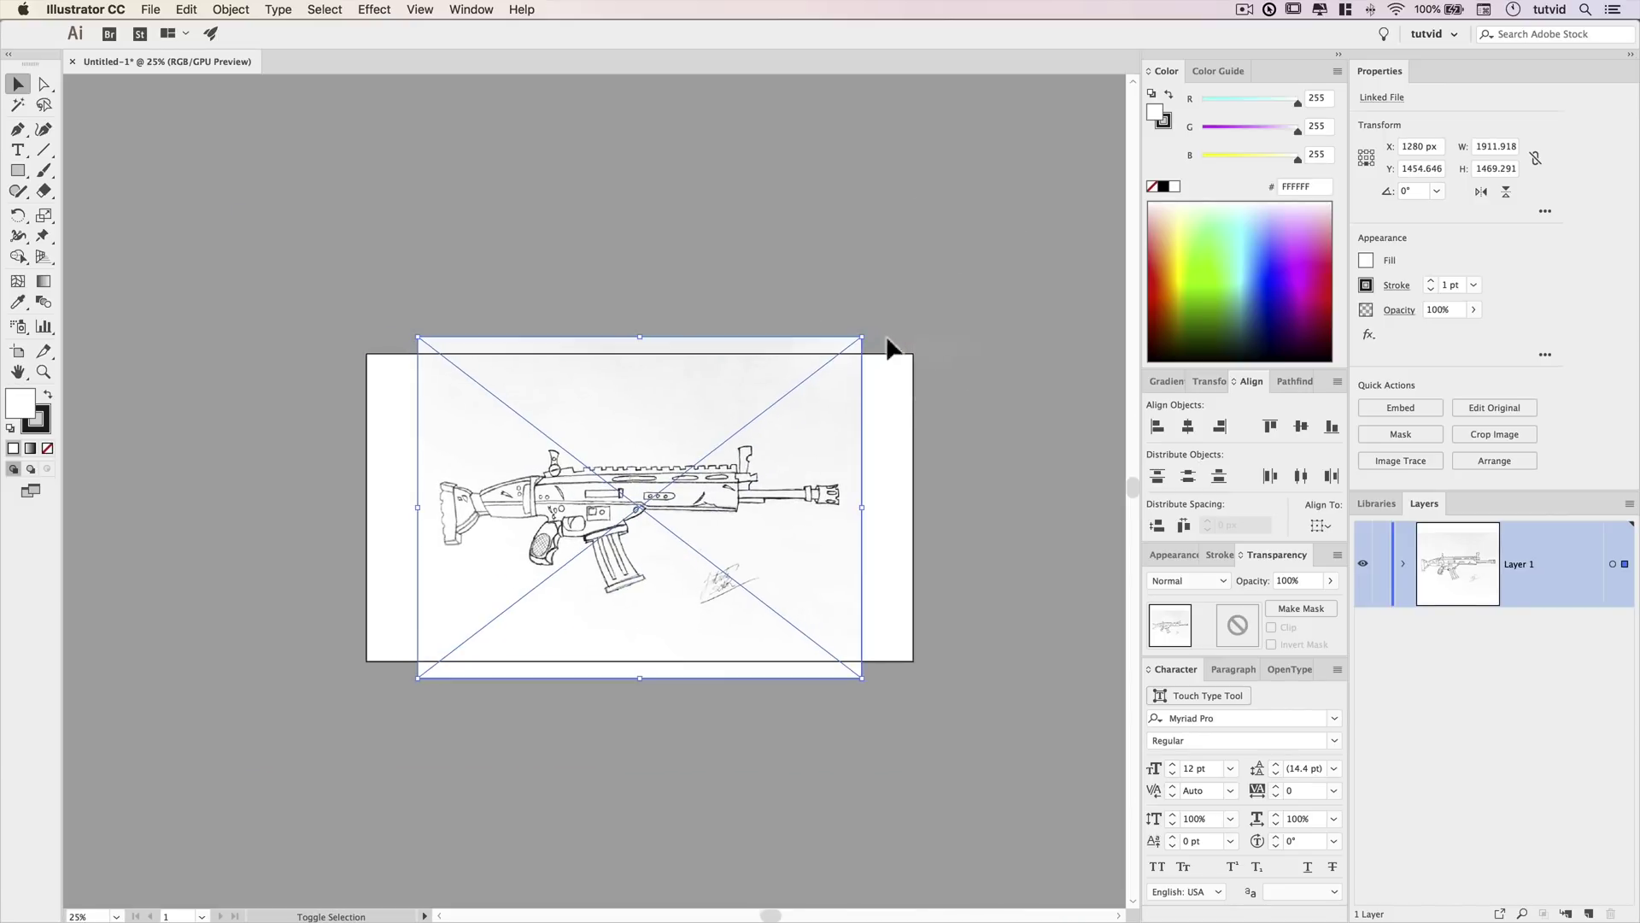
left_click_drag(736, 454, 746, 455)
left_click_drag(872, 336, 855, 350)
key("super+plus")
key("super+plus")
left_click_drag(826, 464, 840, 455)
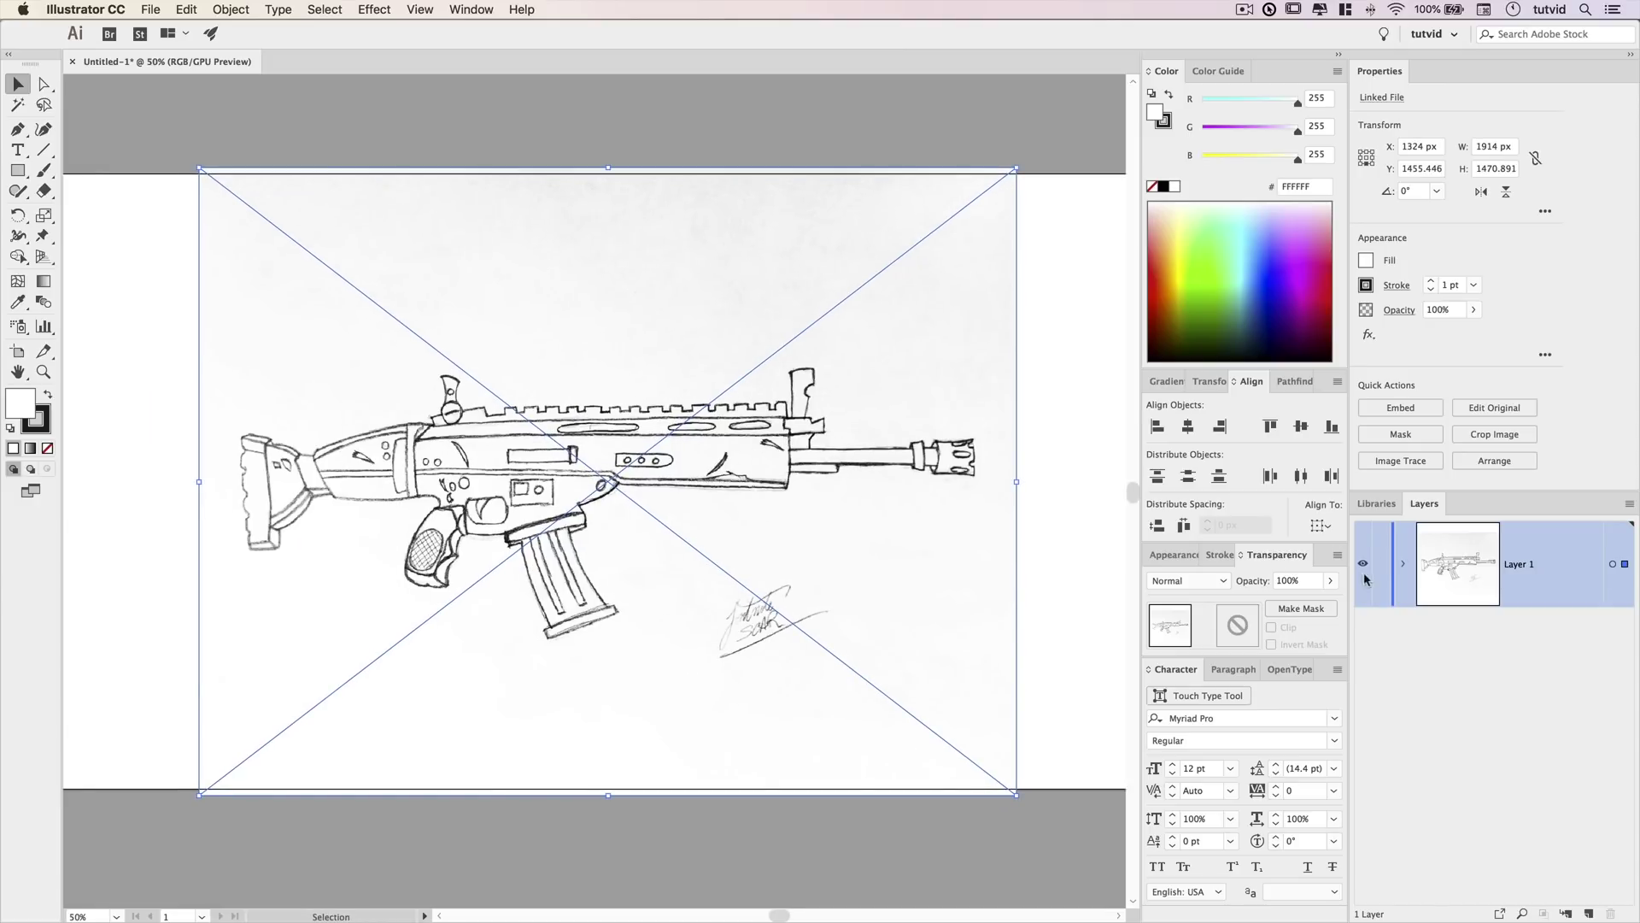
Lock the sketch's layer and rename it SCAR-Sketch, and add a new layer named Artwork beneath it.
left_click(1381, 564)
double_click(1548, 564)
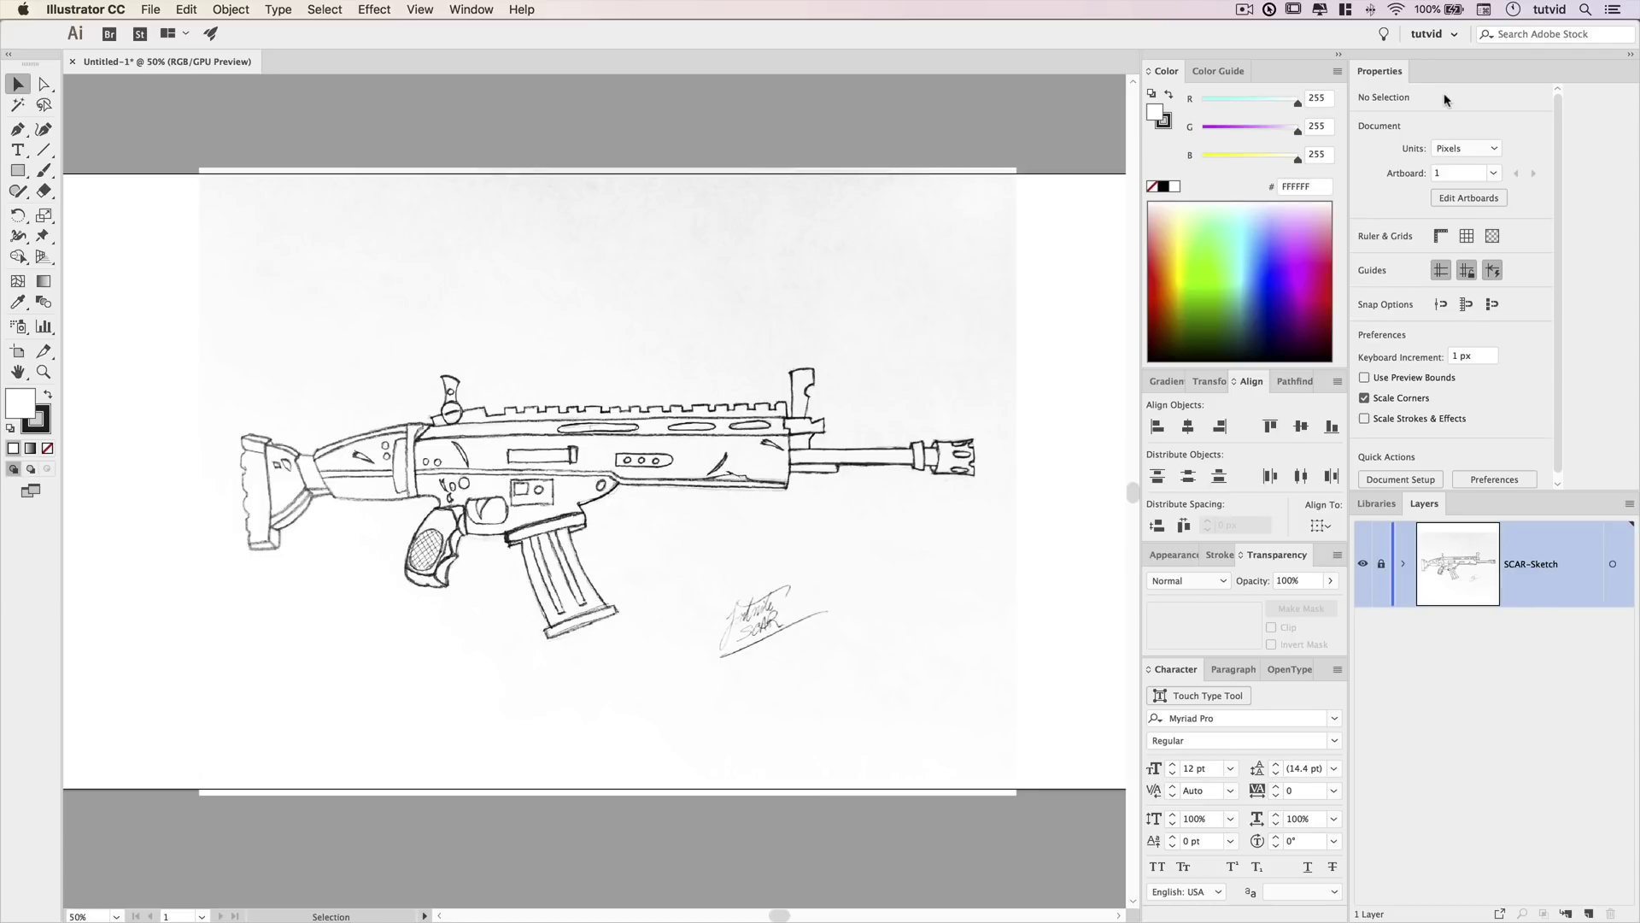
left_click(1591, 913)
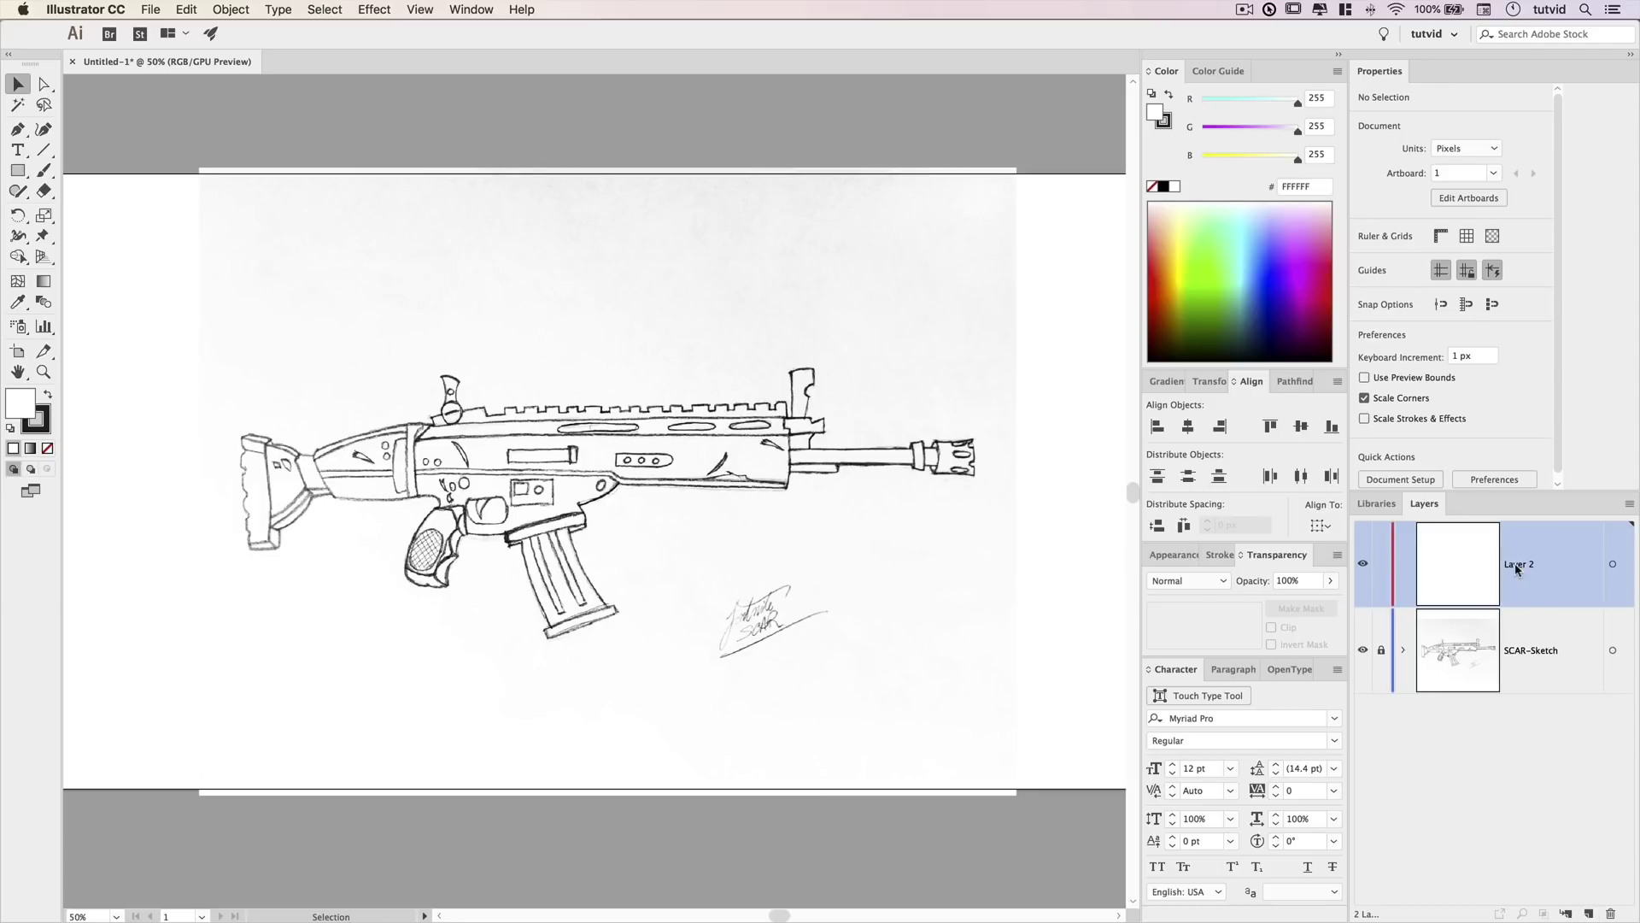
left_click_drag(1441, 560, 1519, 690)
Unlock the SCAR-Sketch layer, set its blending mode to Multiply and lock it again.
left_click(1545, 569)
left_click(1612, 564)
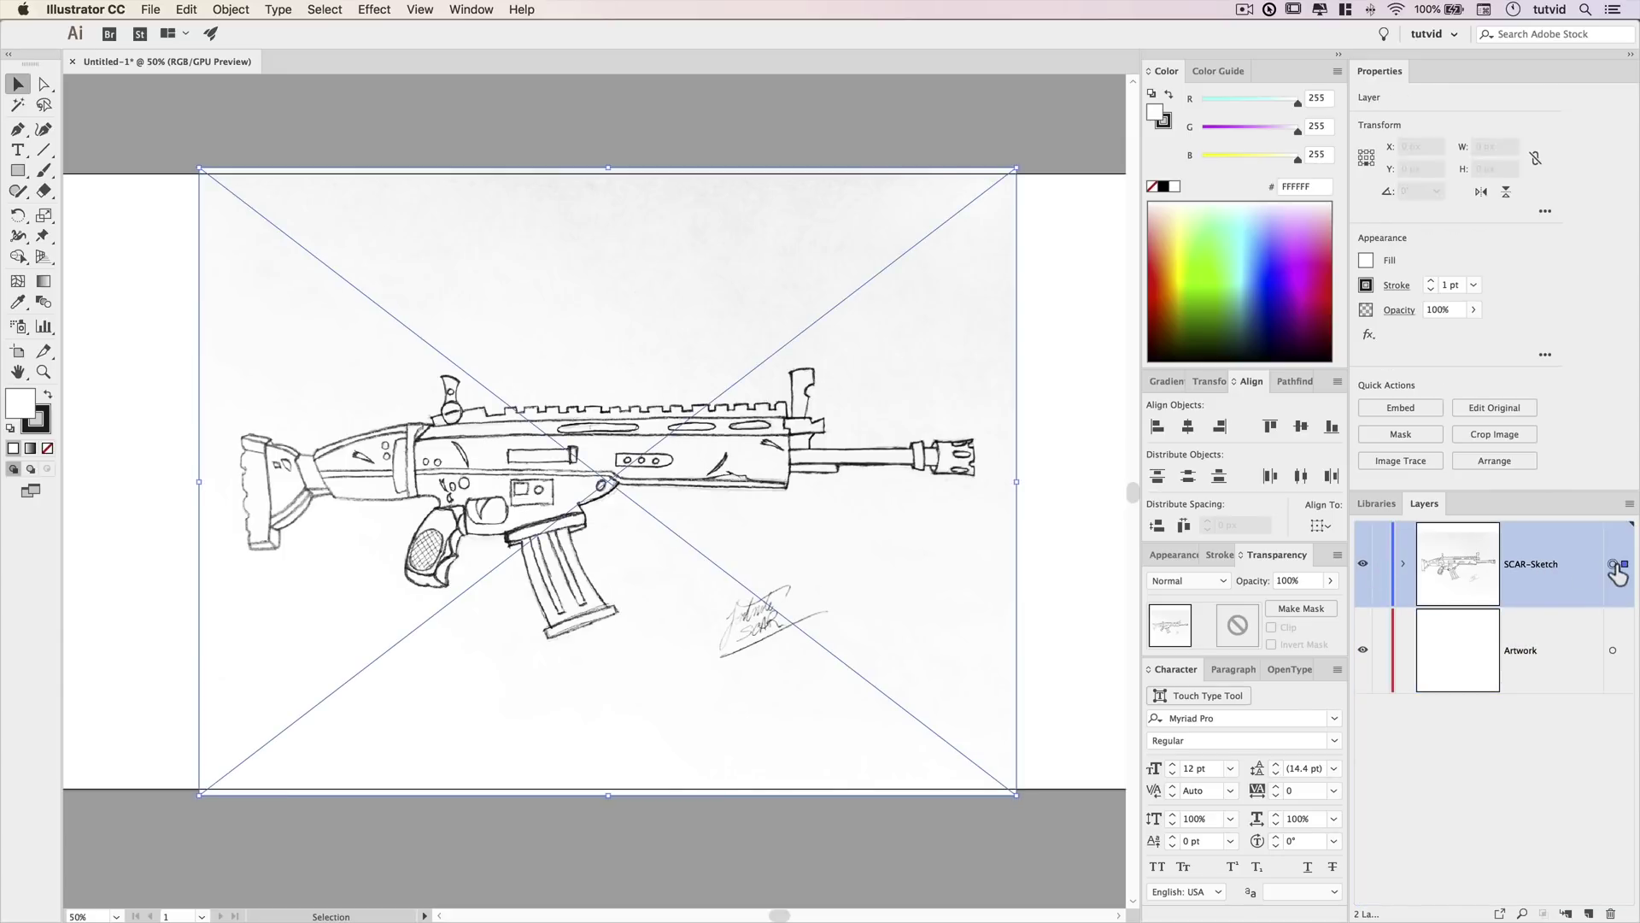
left_click(1187, 580)
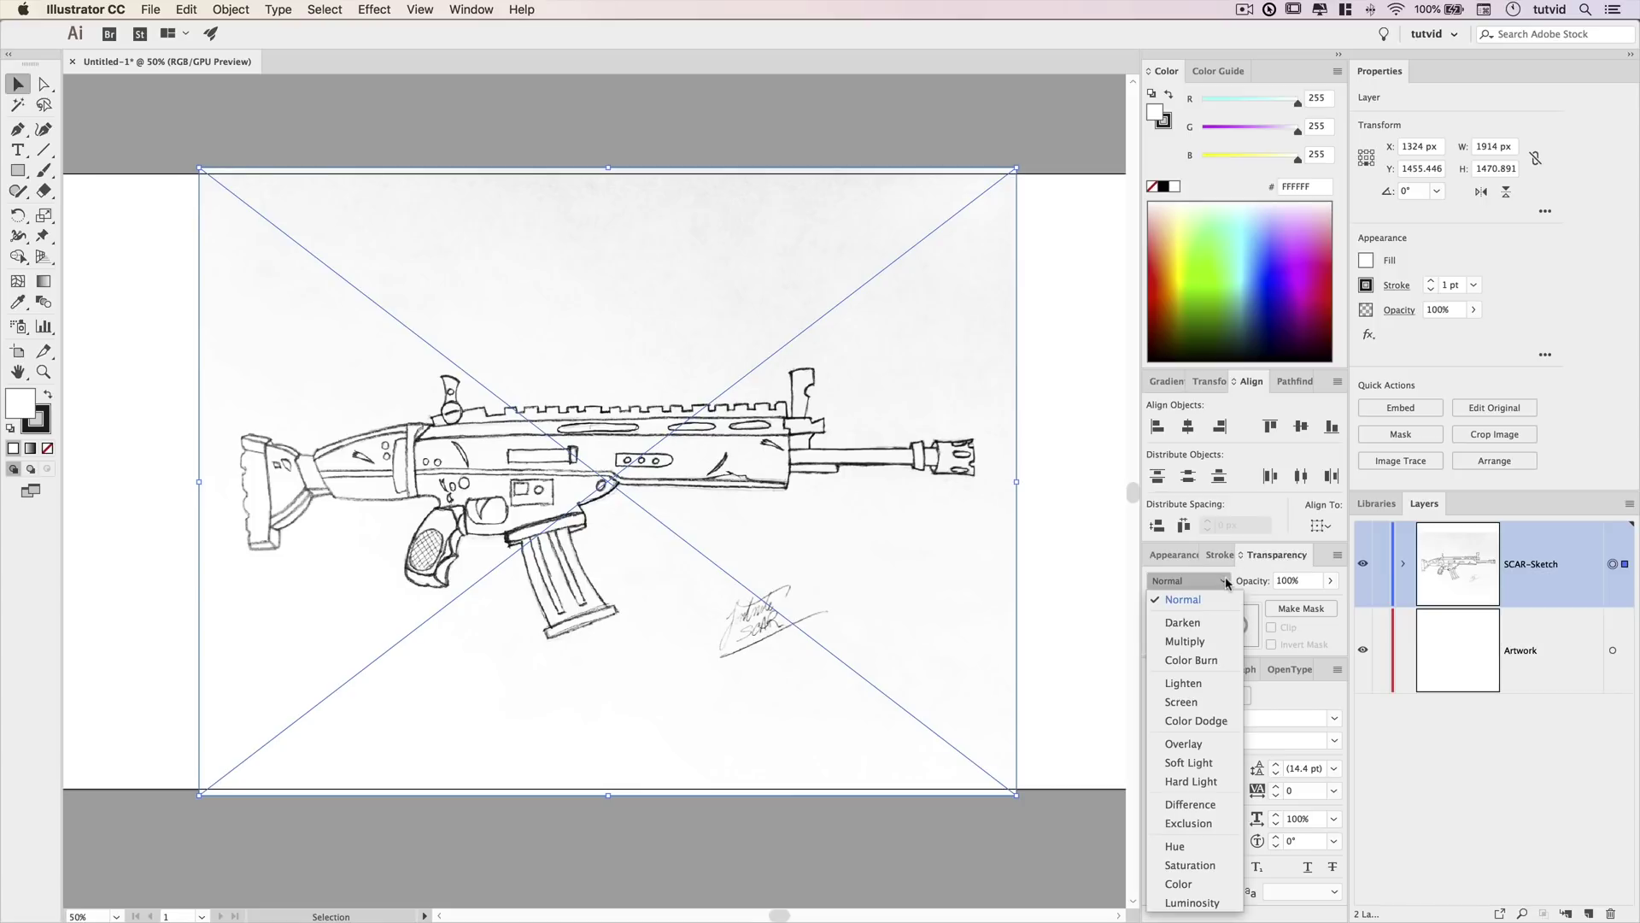
left_click(1189, 642)
left_click(1381, 564)
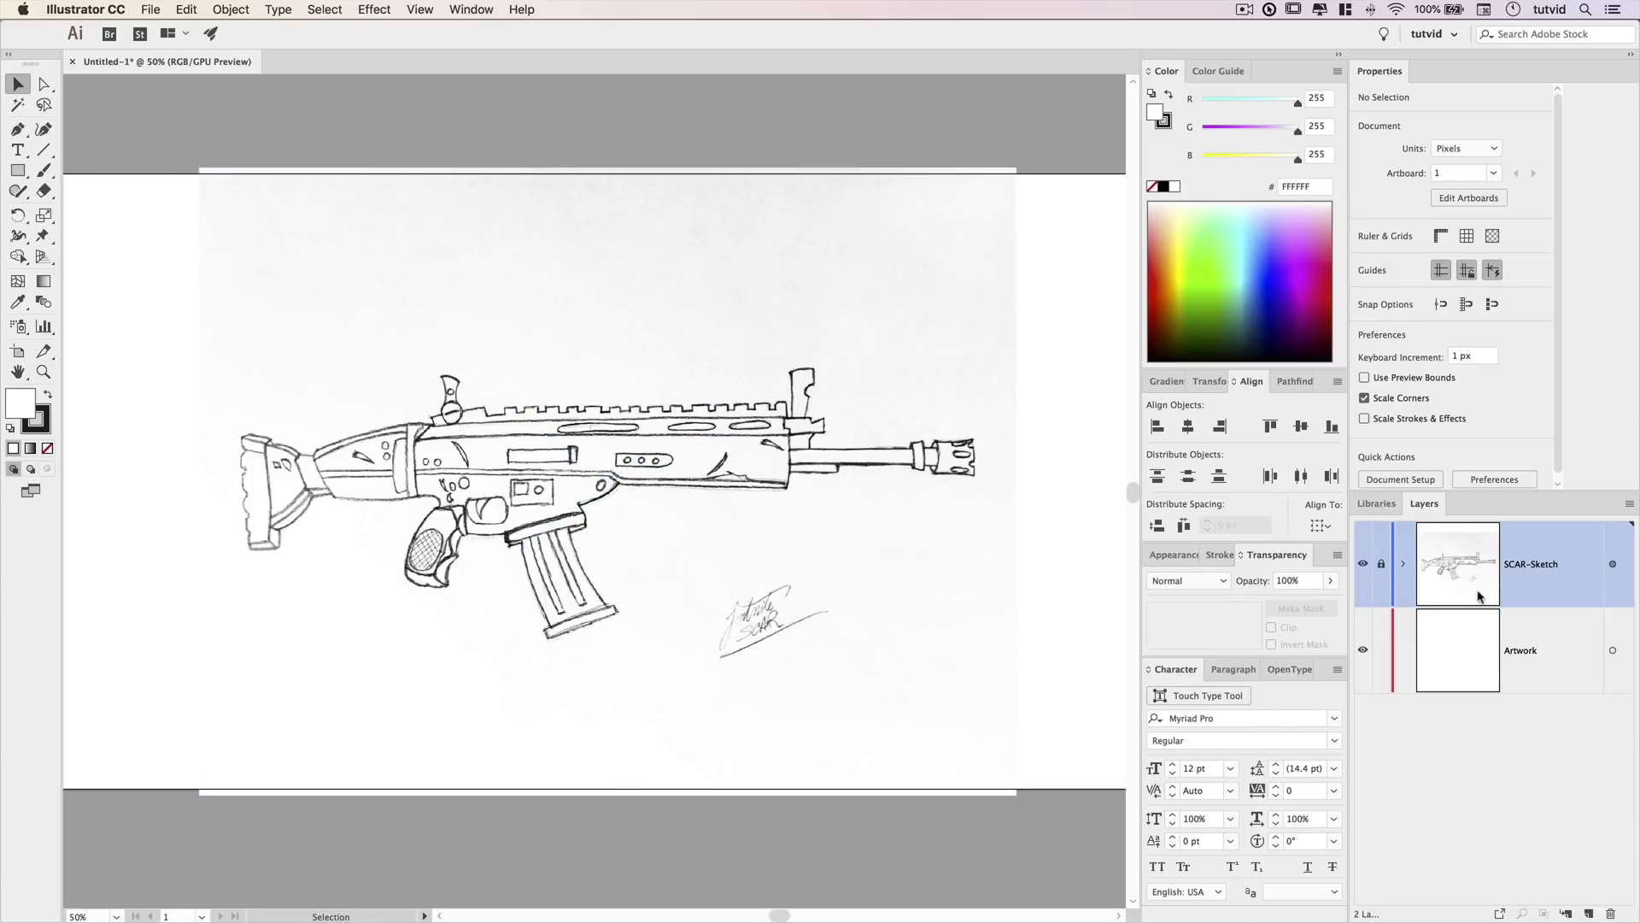
Make the Artwork layer active and set up the Pen tool with no stroke and a purple fill of R 135, G 0, B 172.
left_click(1474, 651)
key("z")
scroll(598, 495, "up", 1)
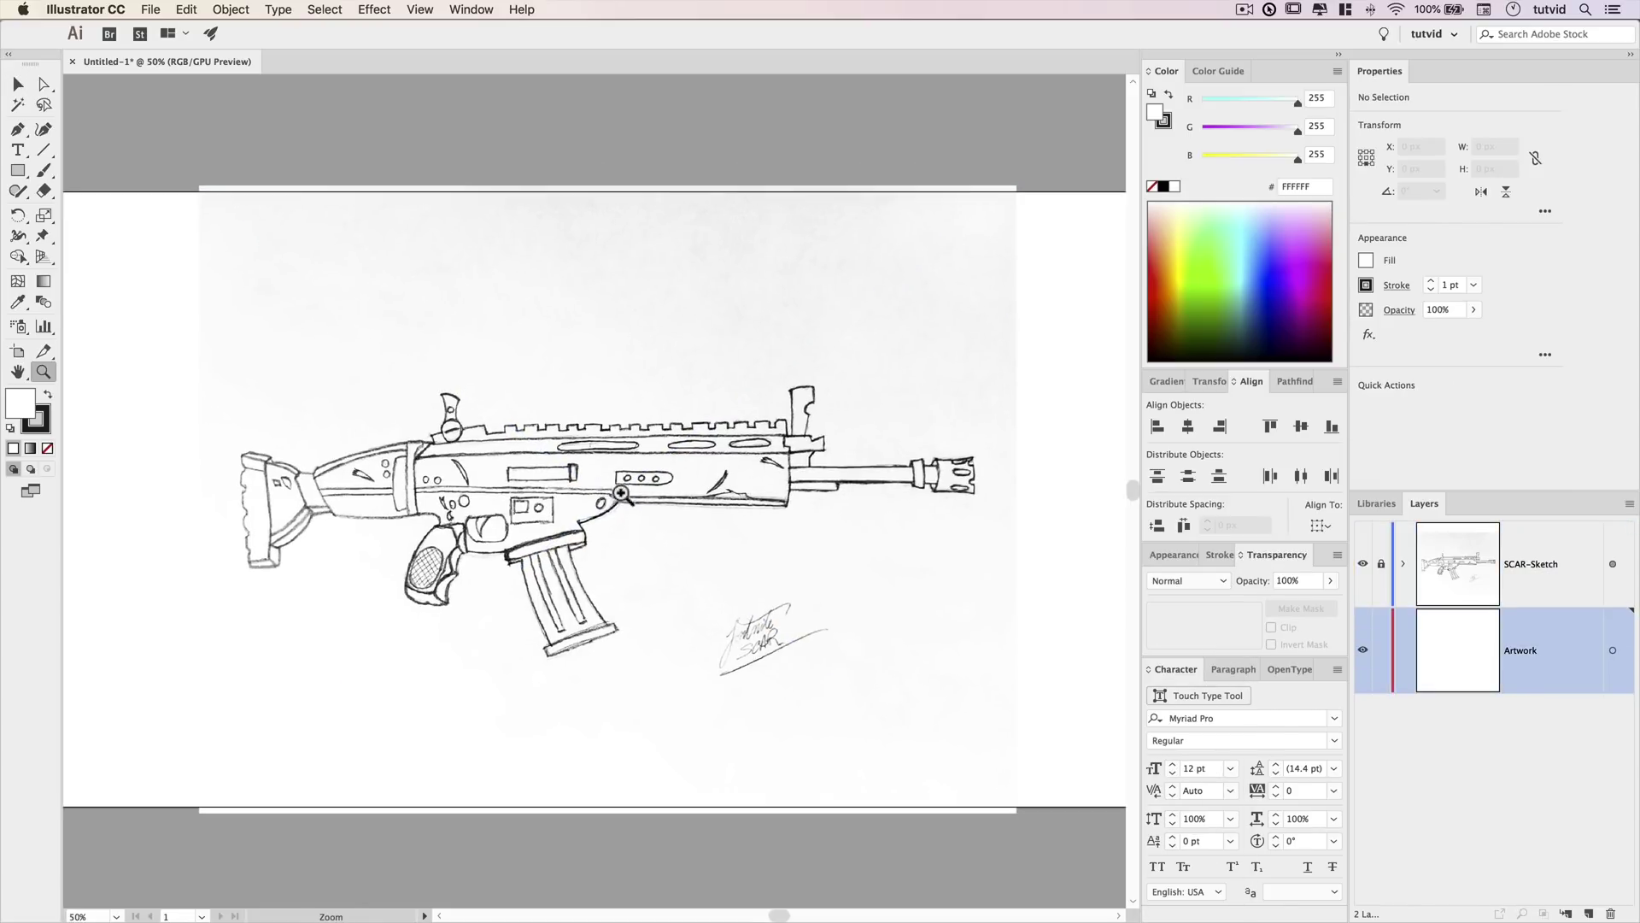
left_click(587, 496)
key("p")
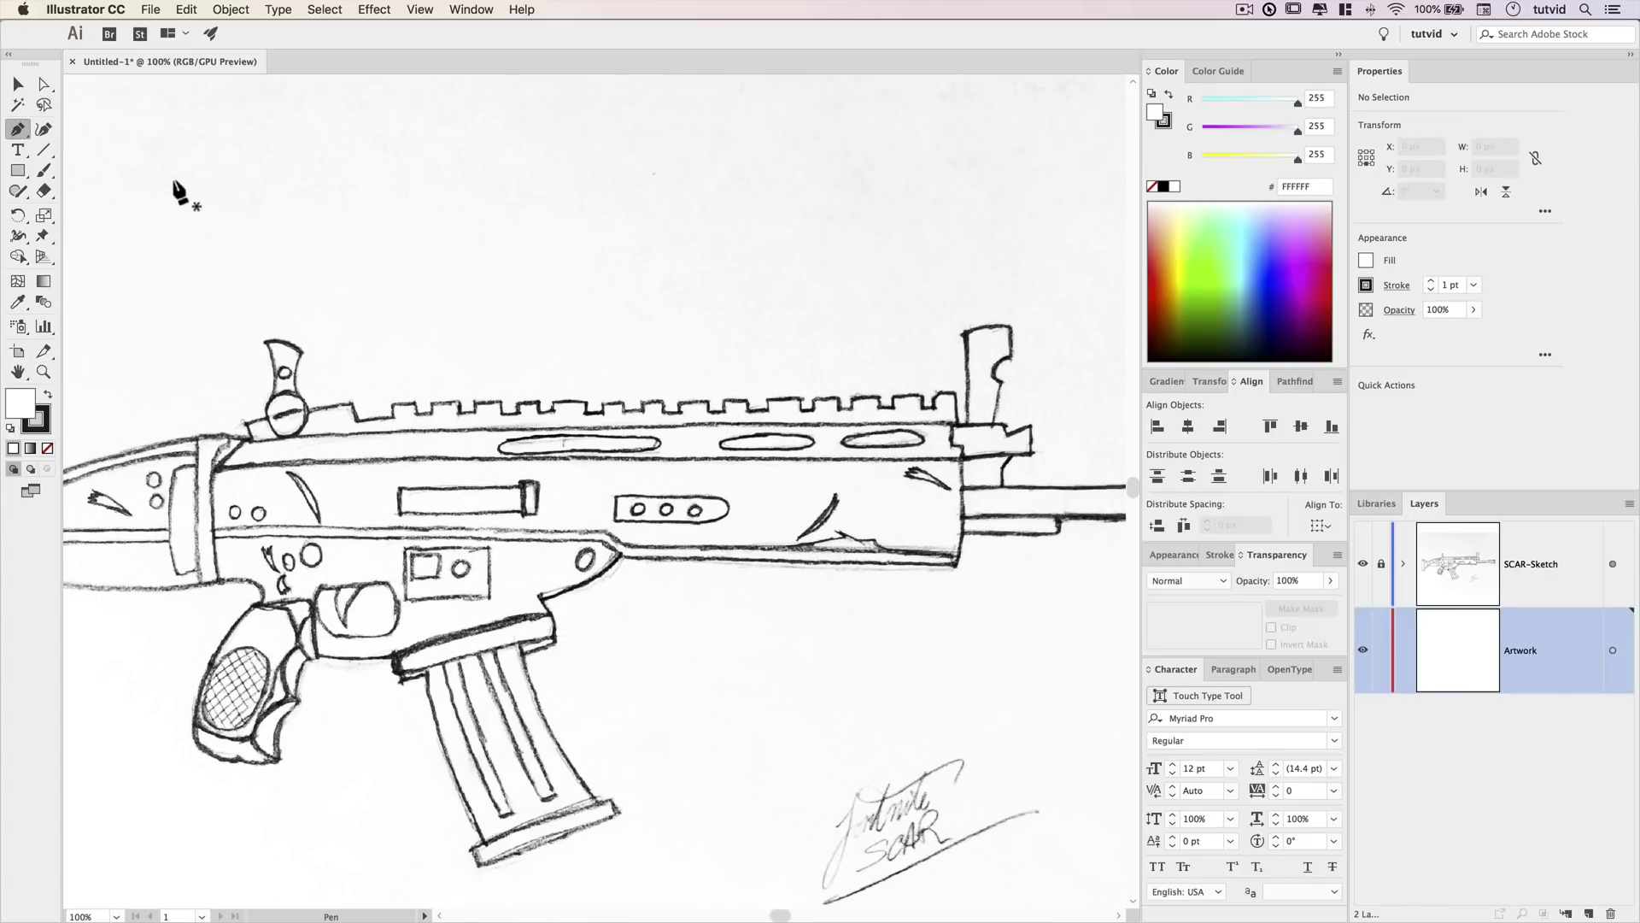
left_click(46, 417)
left_click(48, 449)
left_click(28, 396)
left_click_drag(1254, 128, 1184, 133)
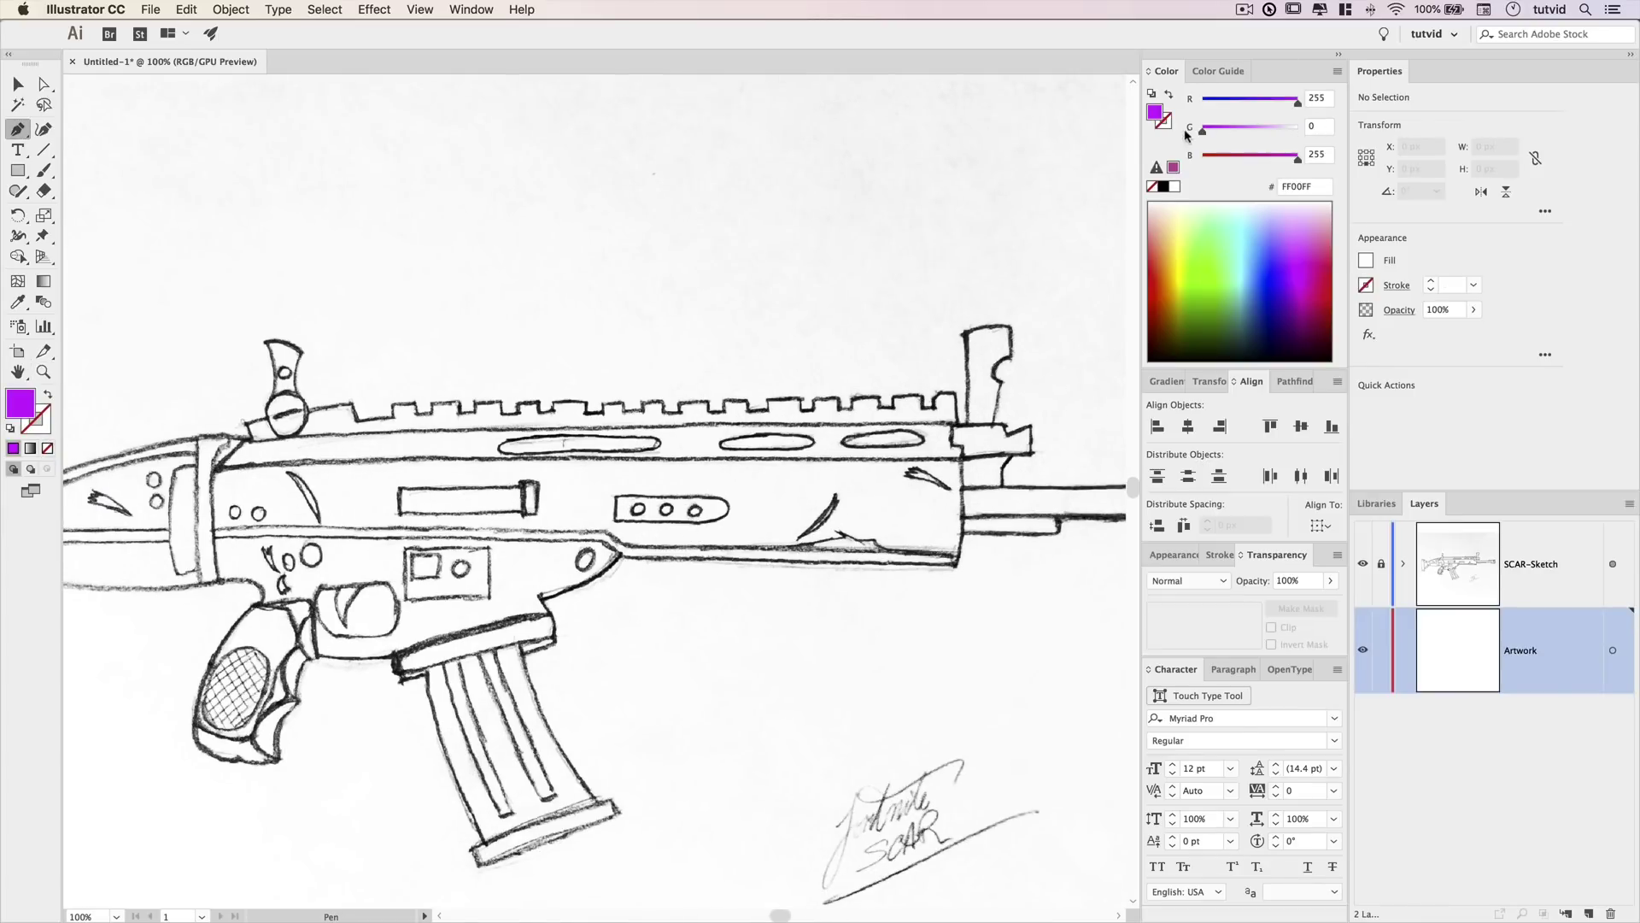
left_click(1253, 102)
left_click_drag(1297, 157, 1265, 159)
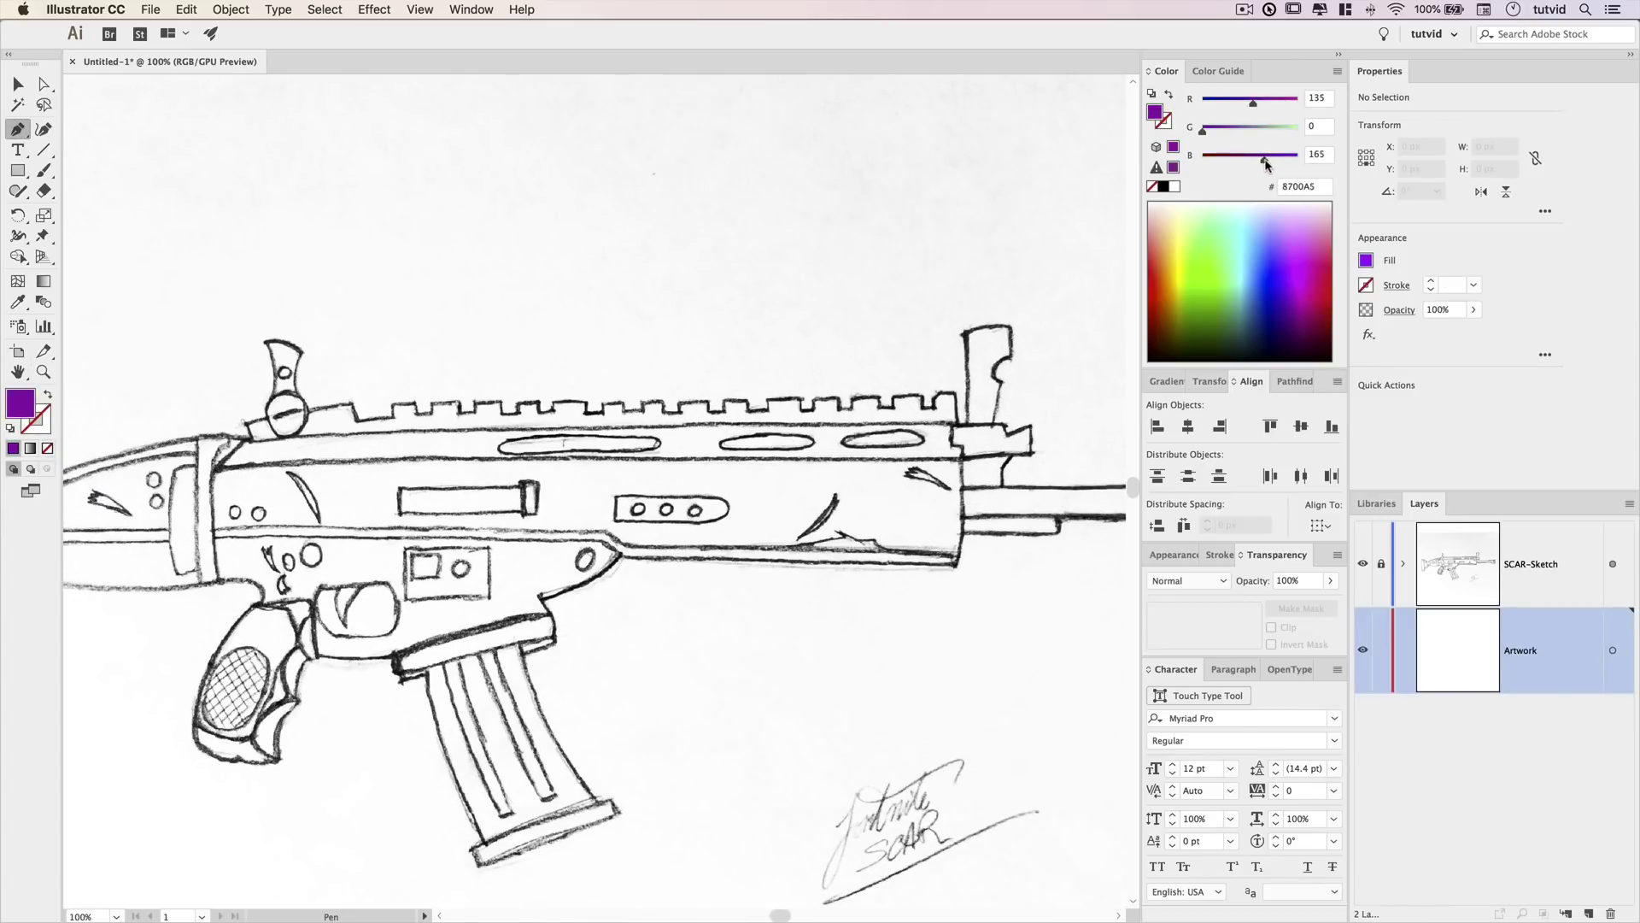
Trace the rifle's long central body panel as a closed purple Pen shape following the sketch lines.
left_click(212, 467)
left_click(961, 459)
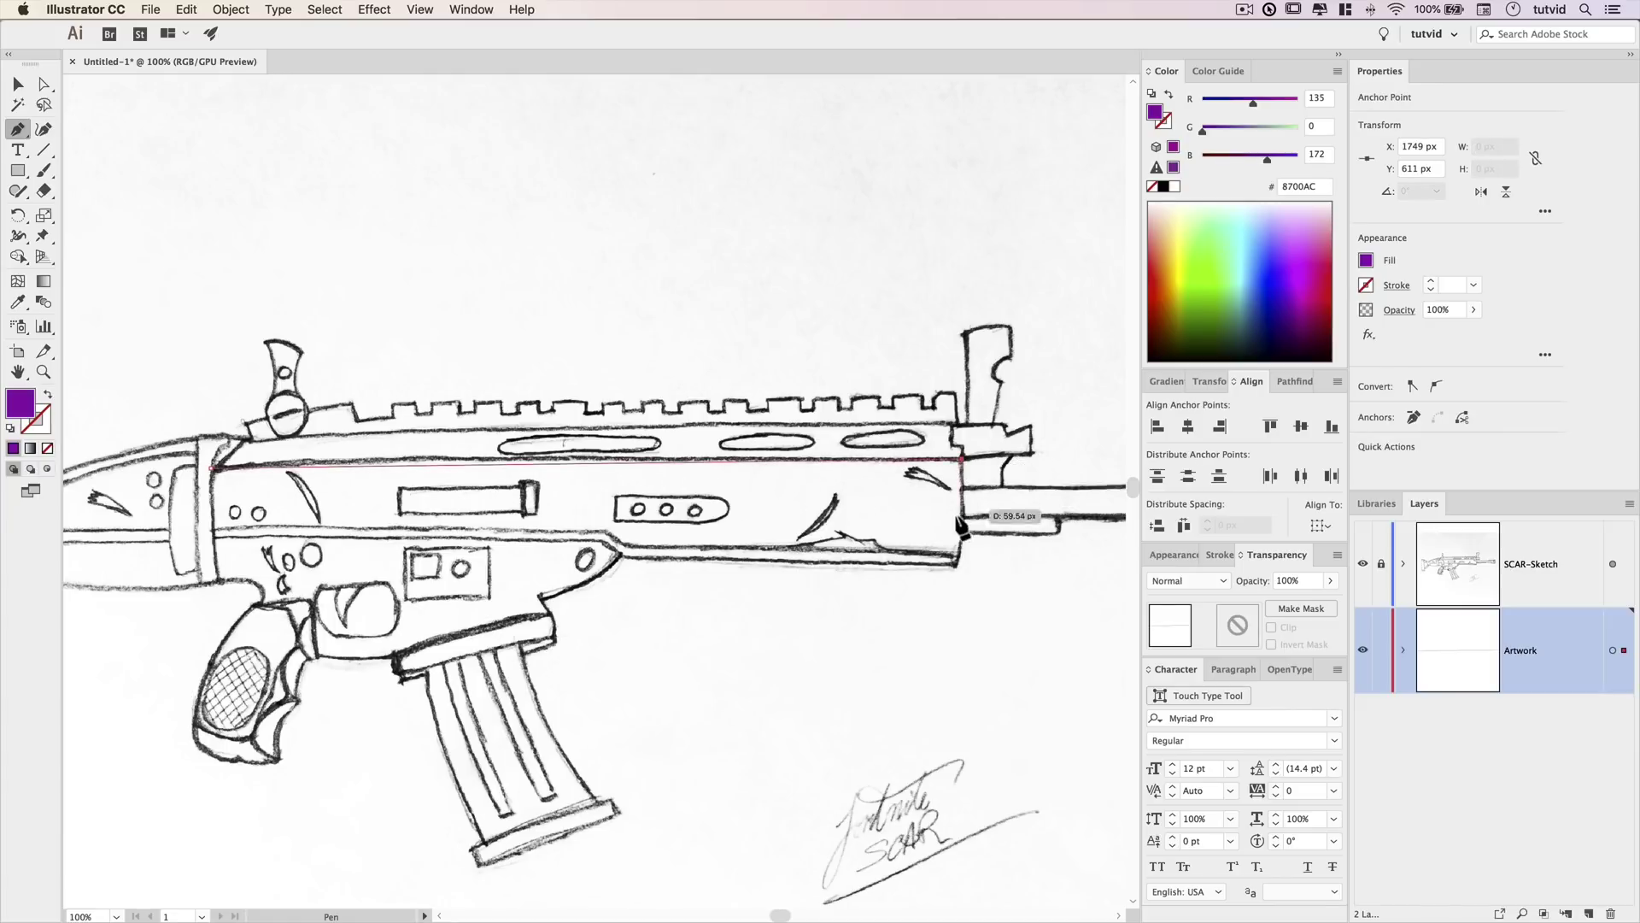
left_click(961, 571)
left_click(618, 557)
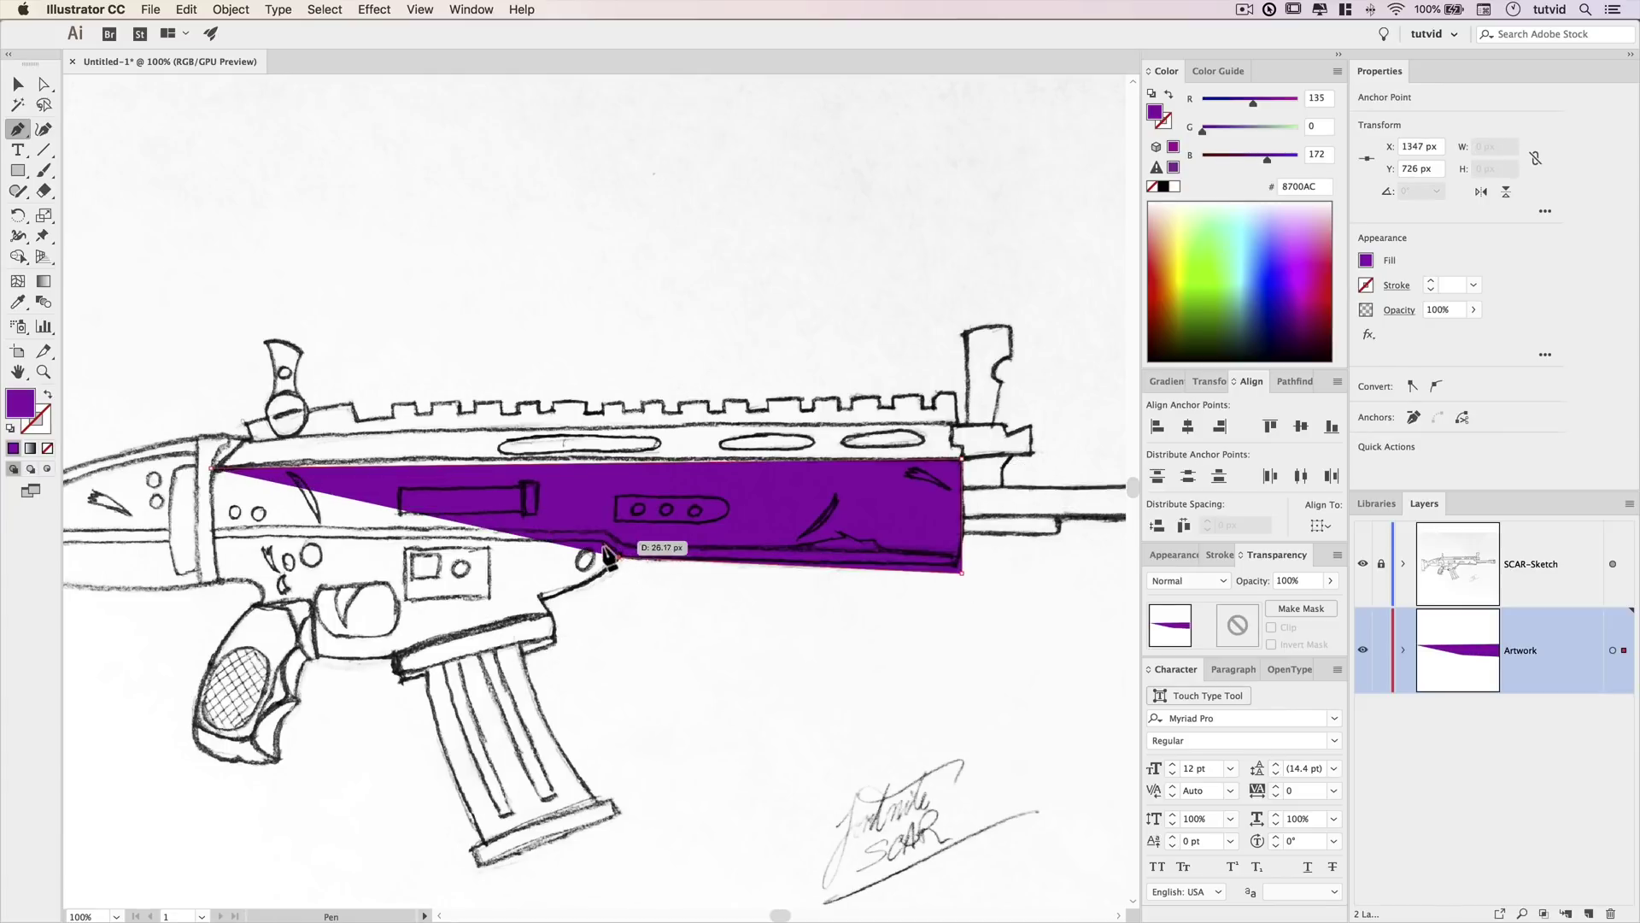
left_click(601, 542)
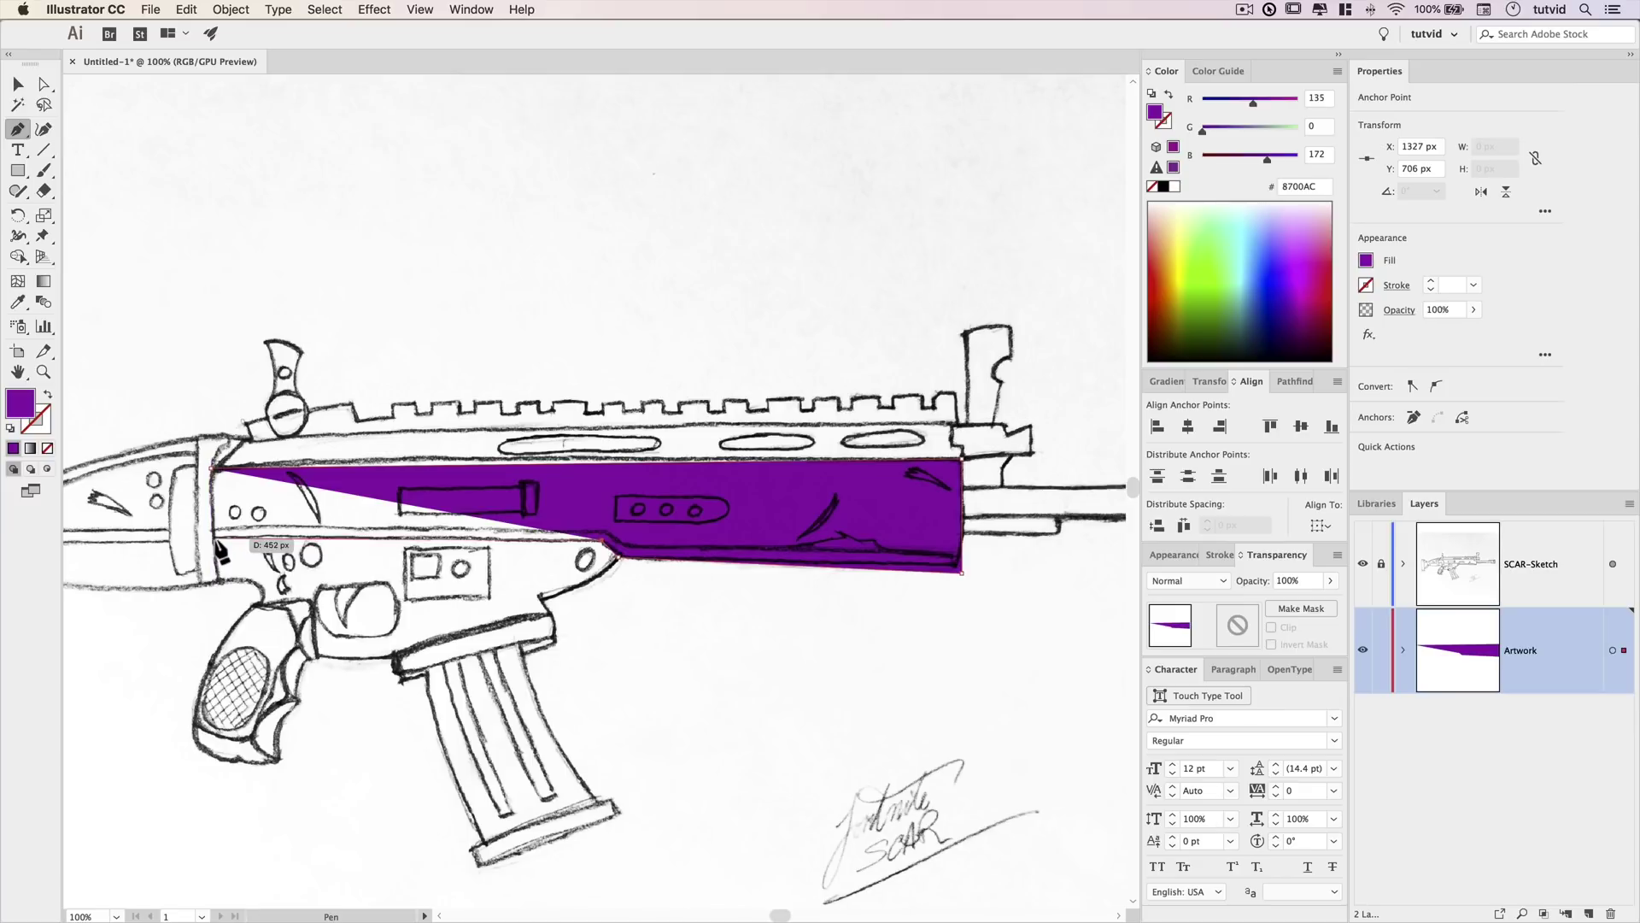
left_click(212, 541)
left_click(212, 468)
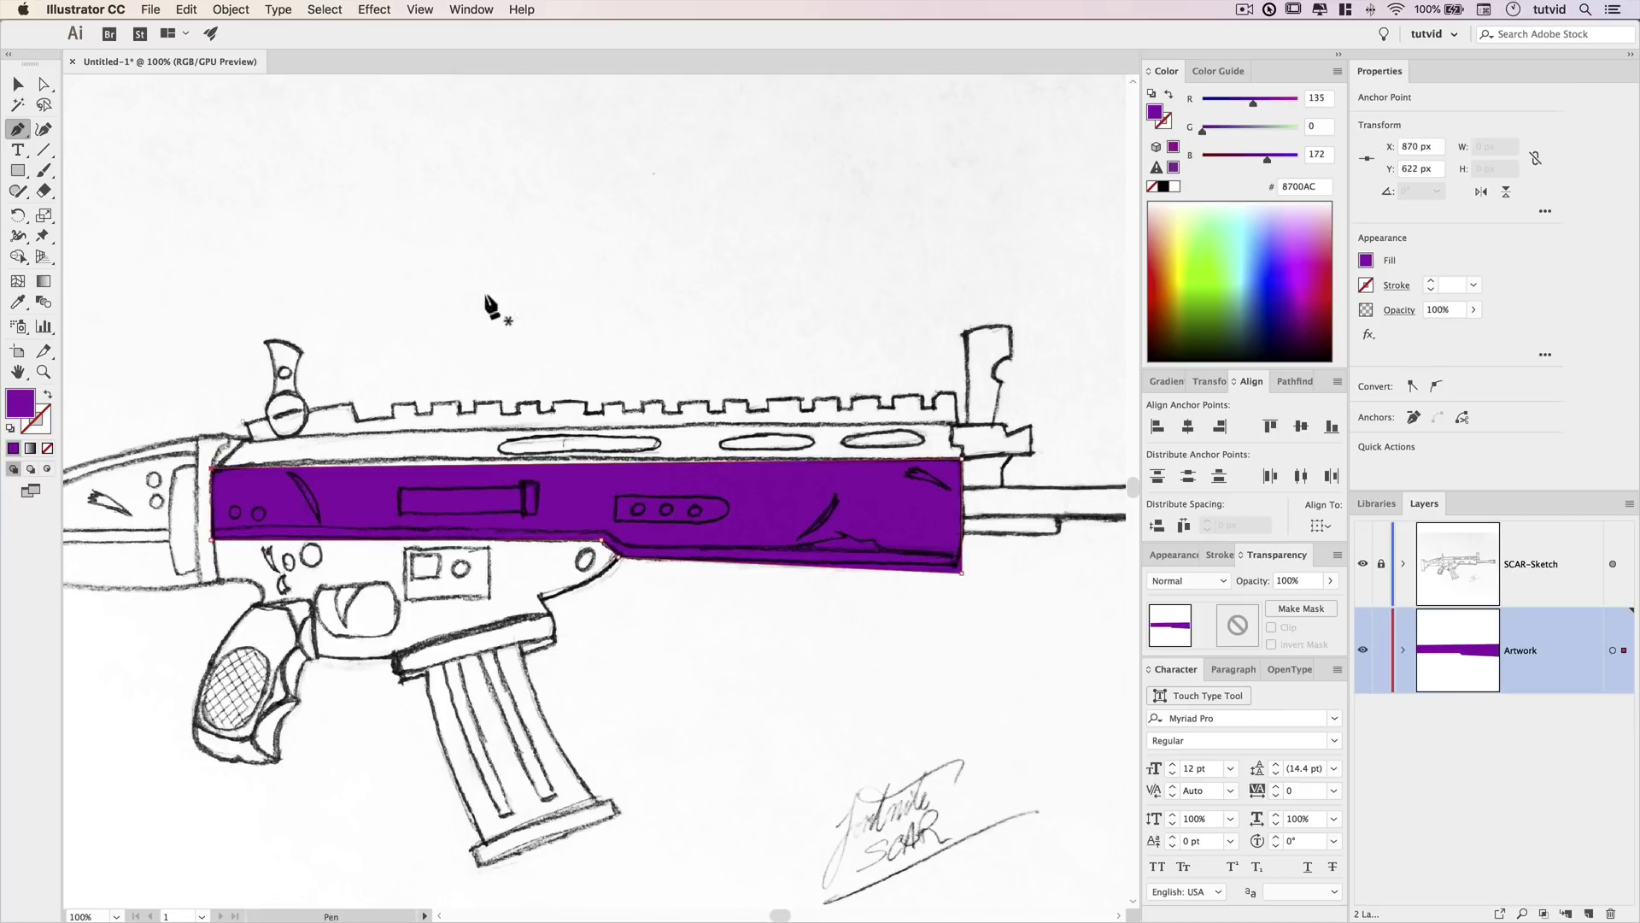
left_click(421, 10)
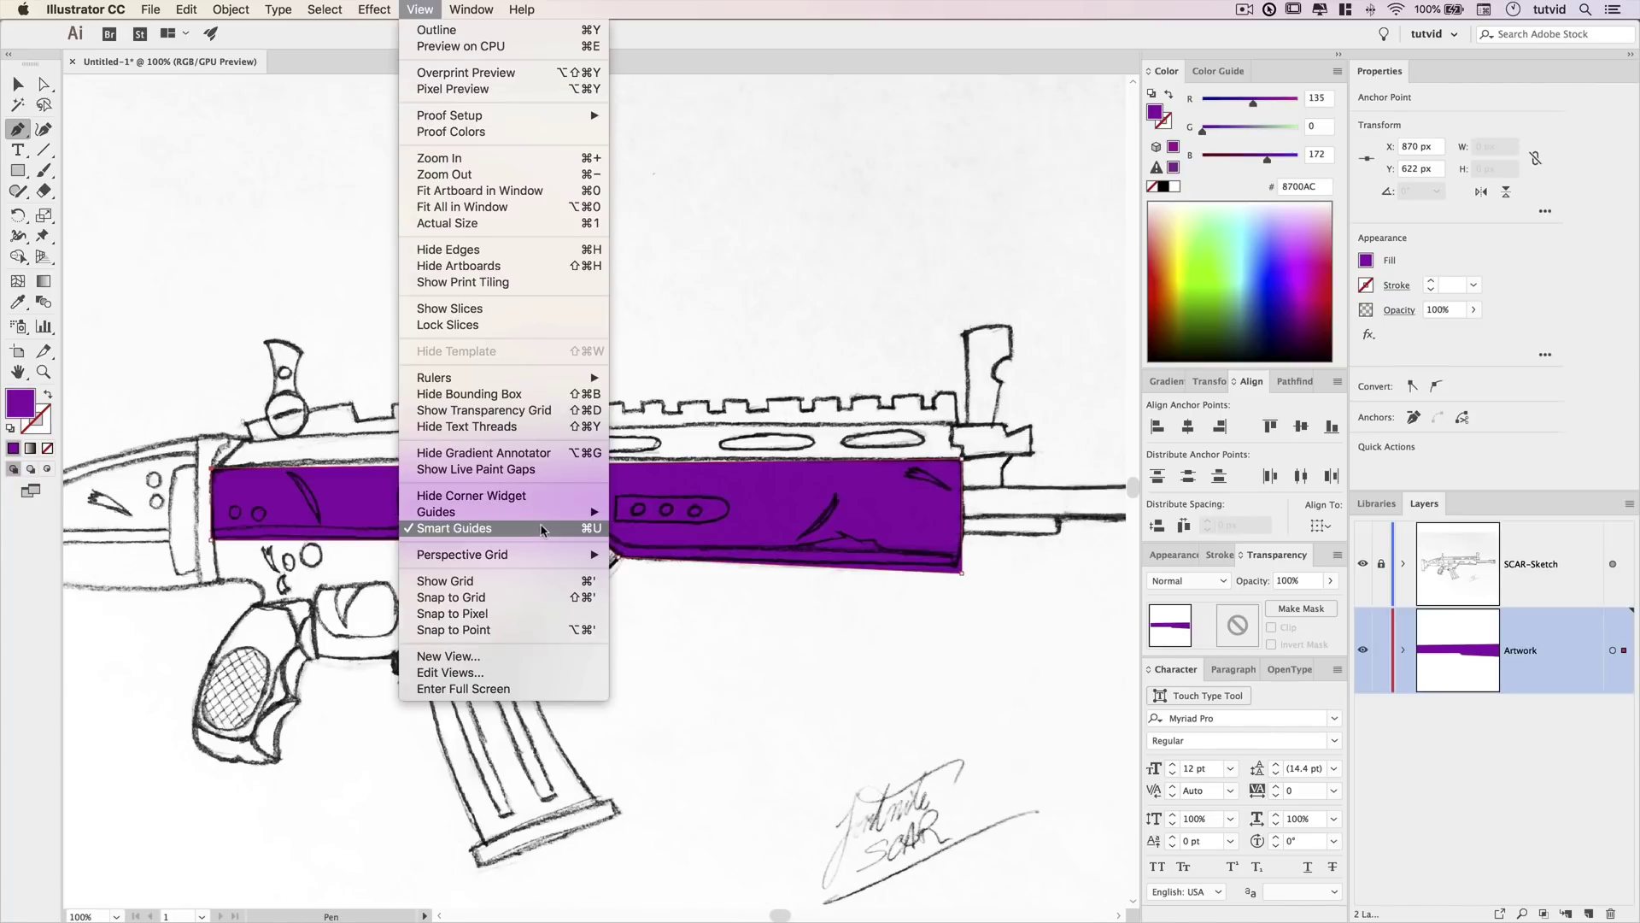
left_click(525, 528)
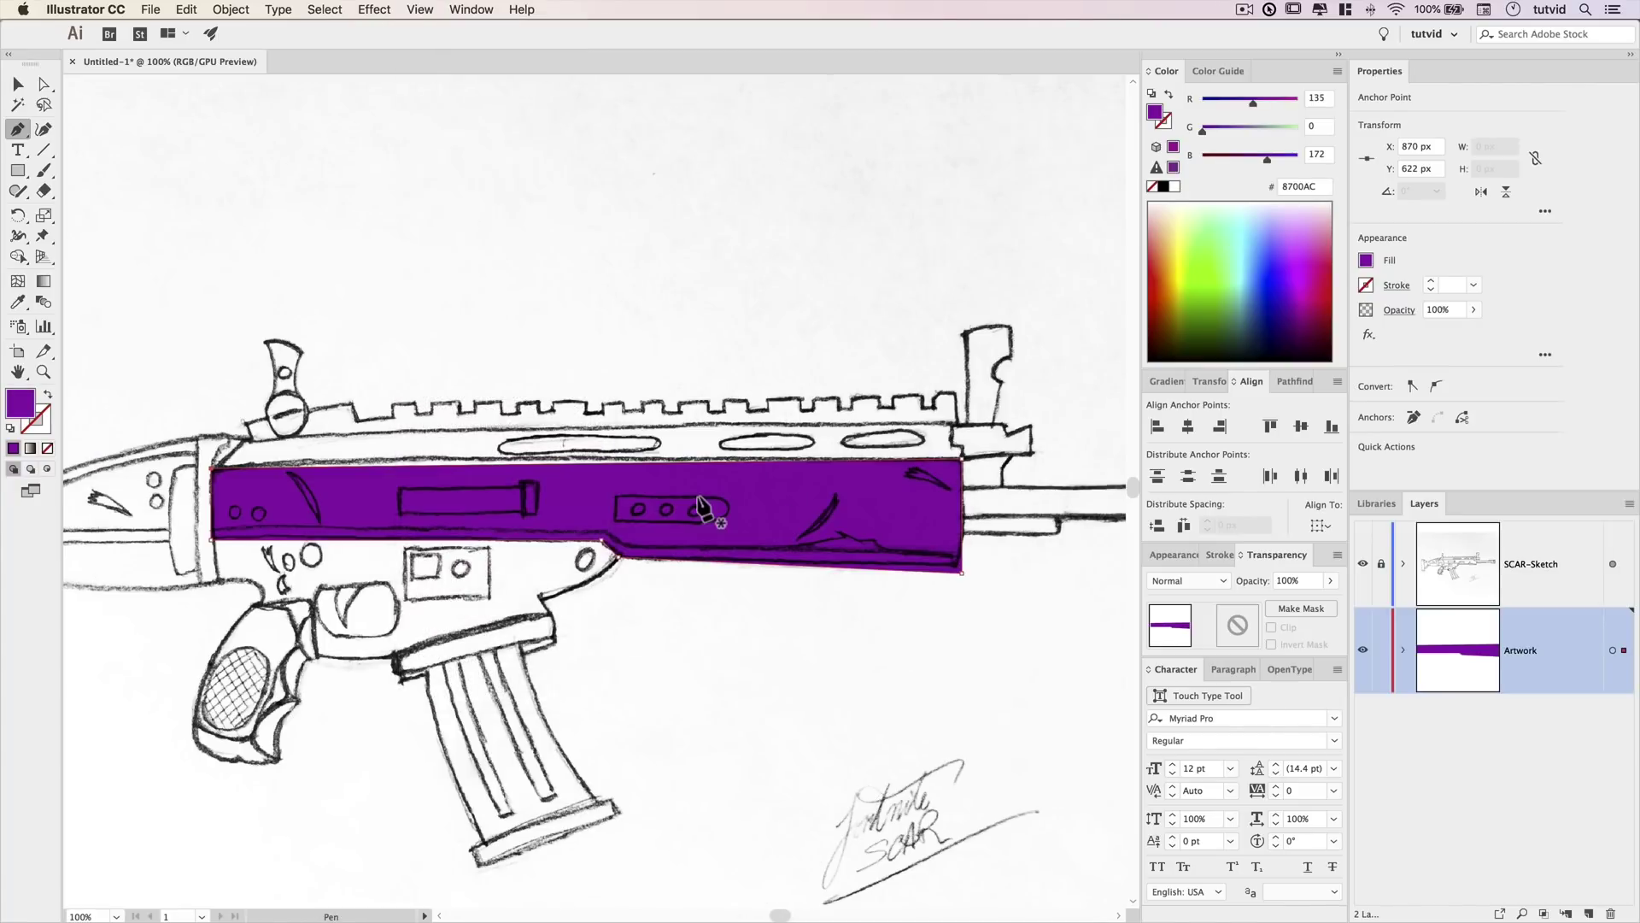
Trace the upper receiver strip above the body panel, overlapping the panel, and fill it with magenta D000AC.
left_click(211, 470)
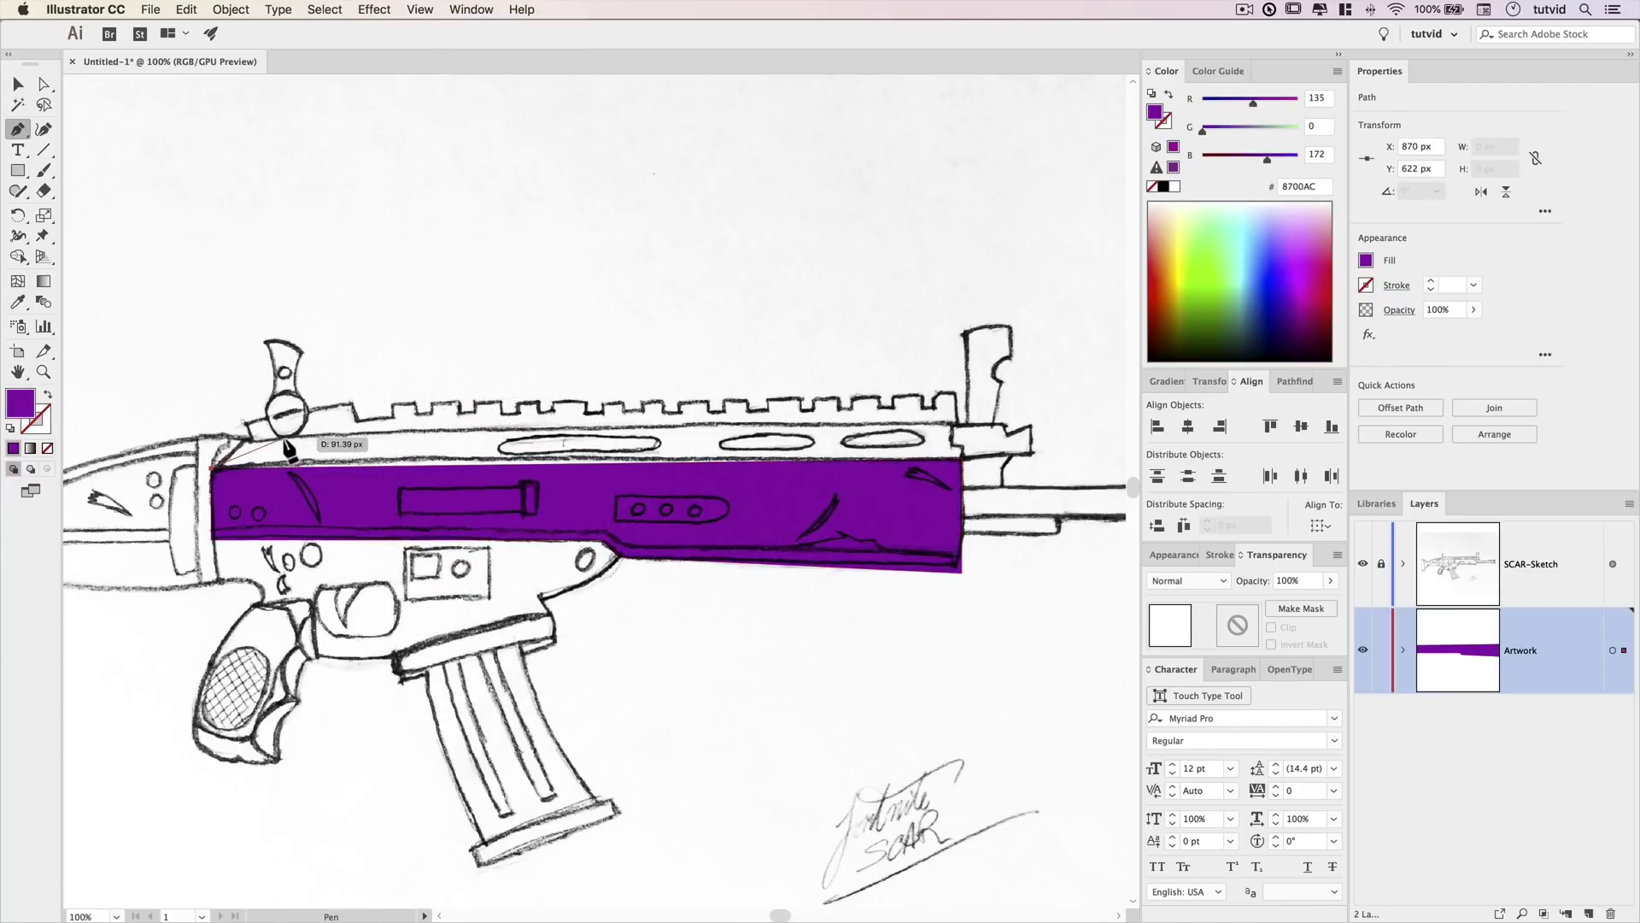
left_click_drag(278, 442, 319, 448)
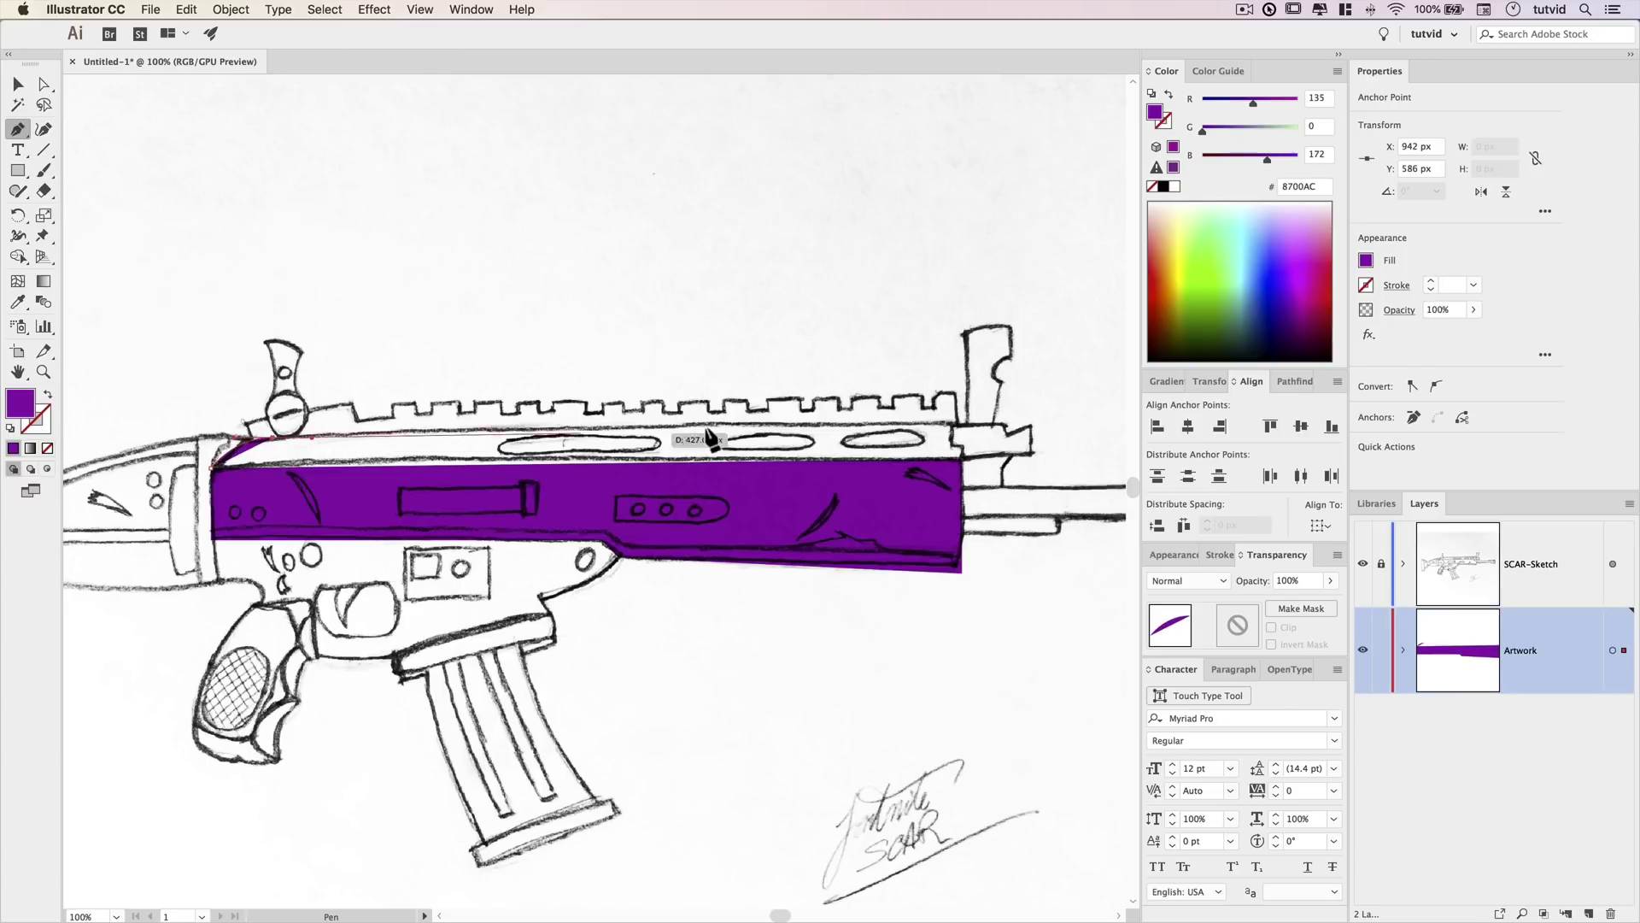
left_click_drag(951, 424, 948, 487)
left_click(945, 478)
left_click(267, 478)
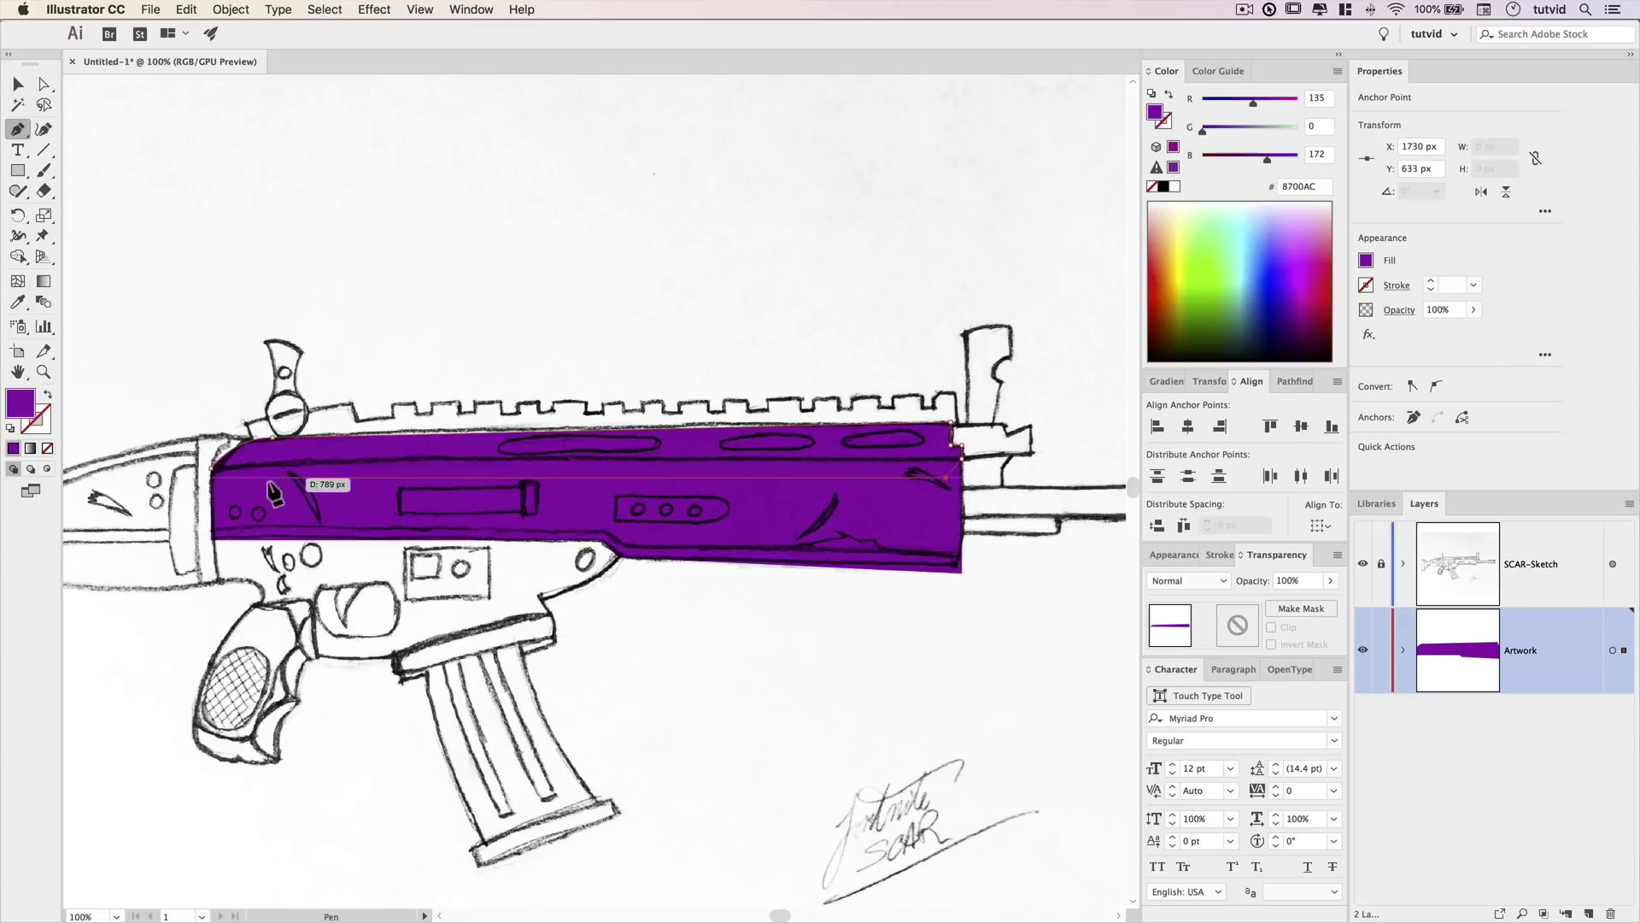
left_click(212, 468)
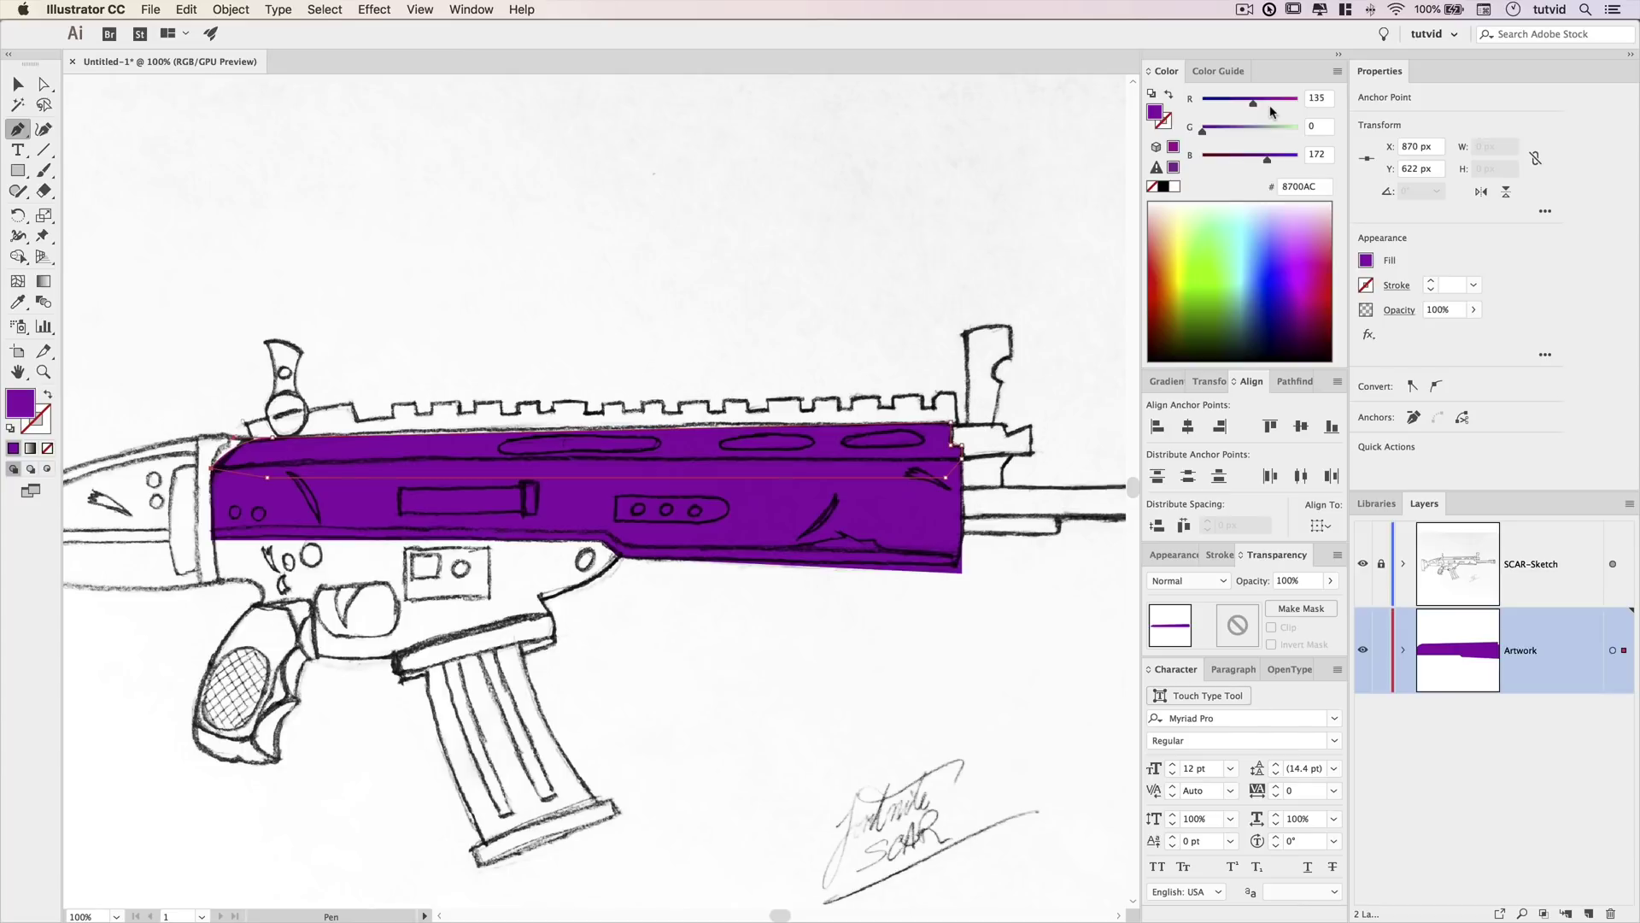
left_click_drag(1271, 109, 1280, 106)
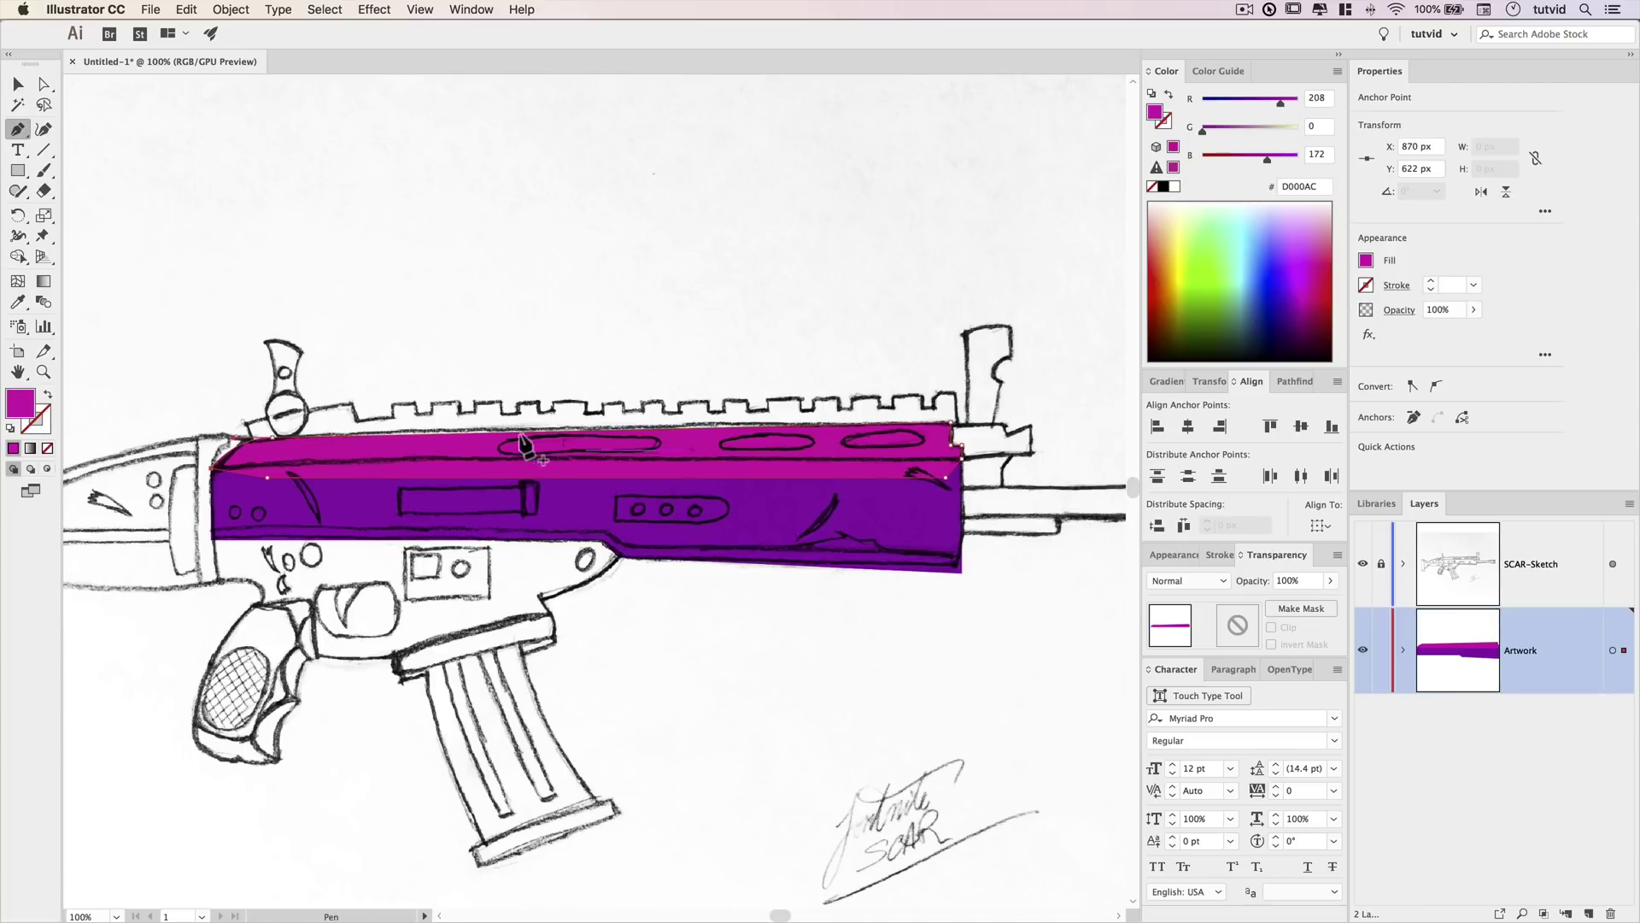
Send the magenta upper strip backward behind the purple body panel and deselect it.
left_click(230, 9)
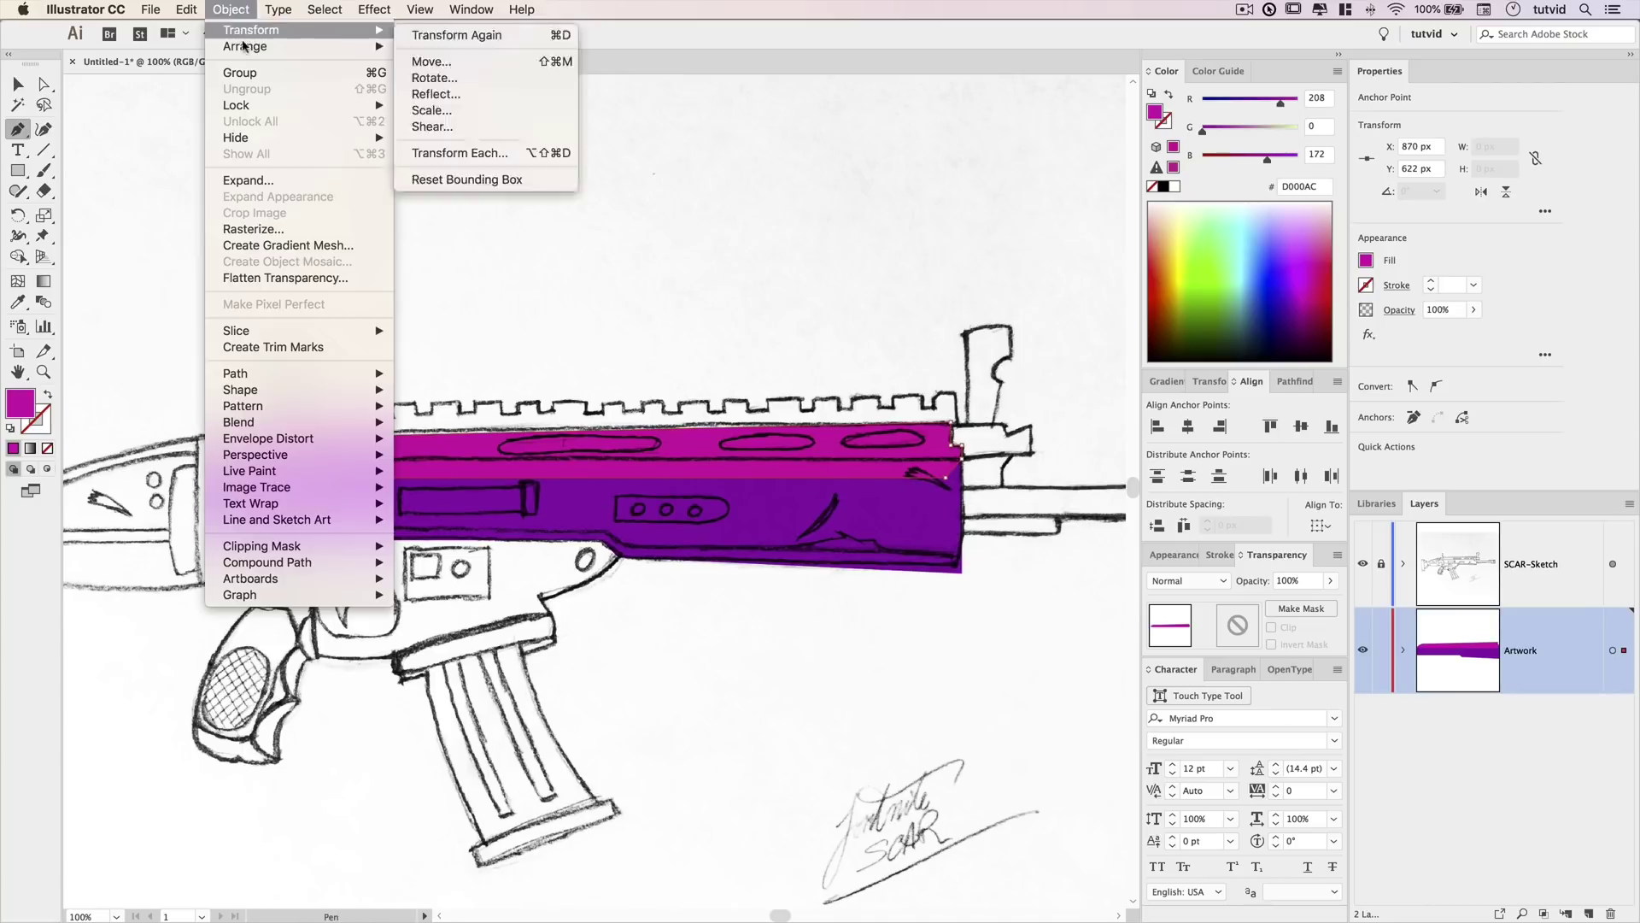
mouse_move(243, 45)
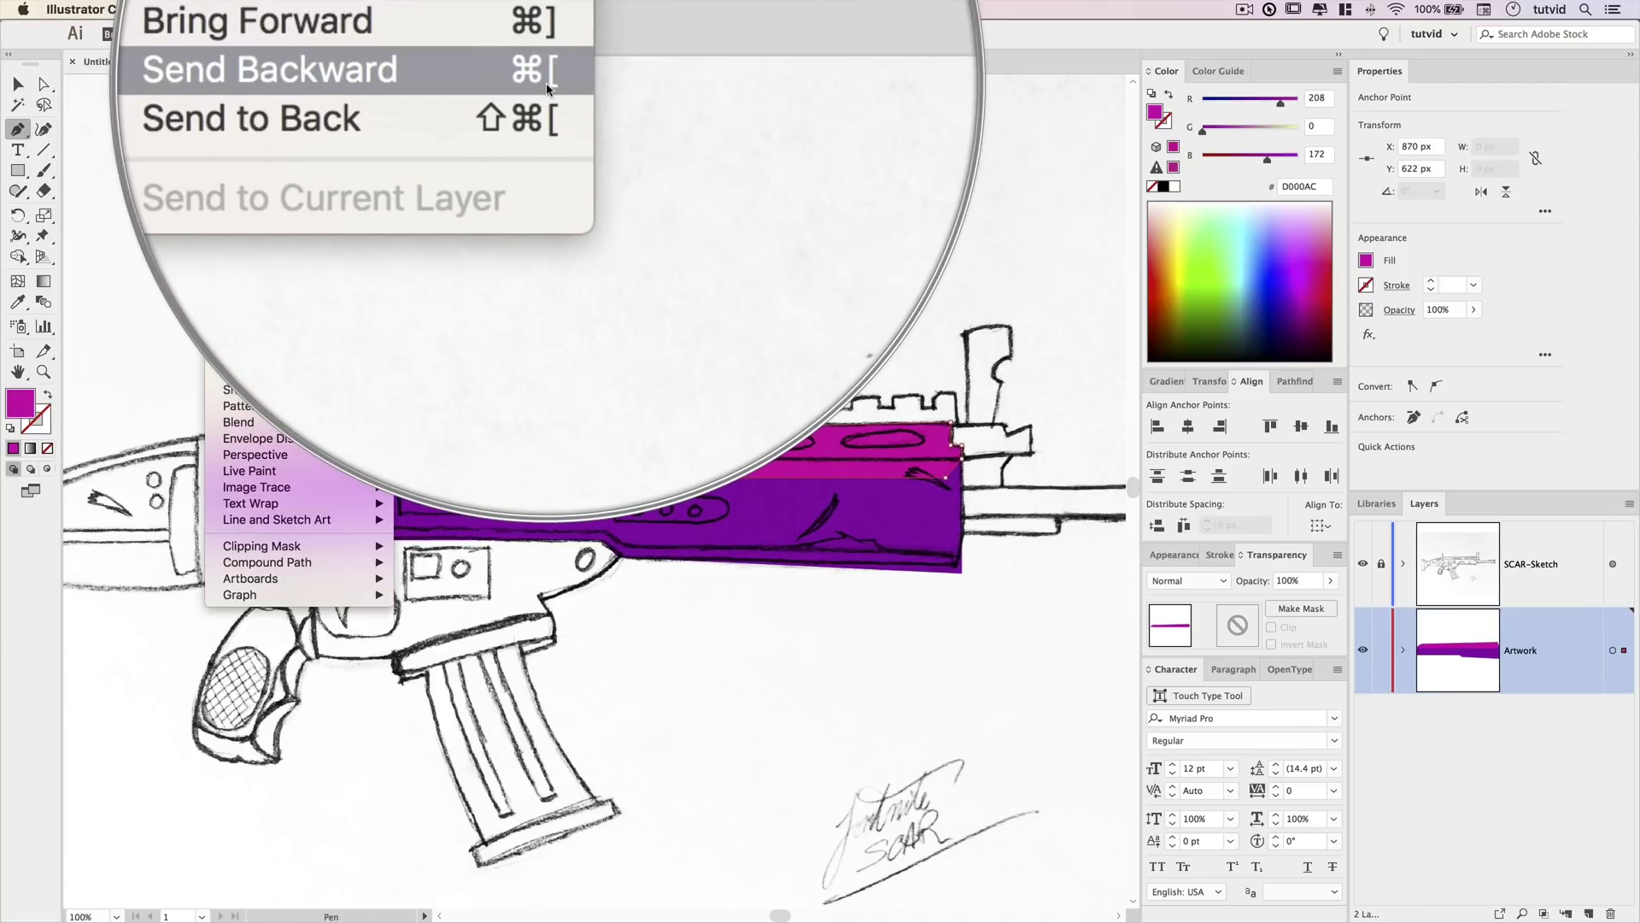
left_click(545, 81)
key("v")
left_click(787, 641)
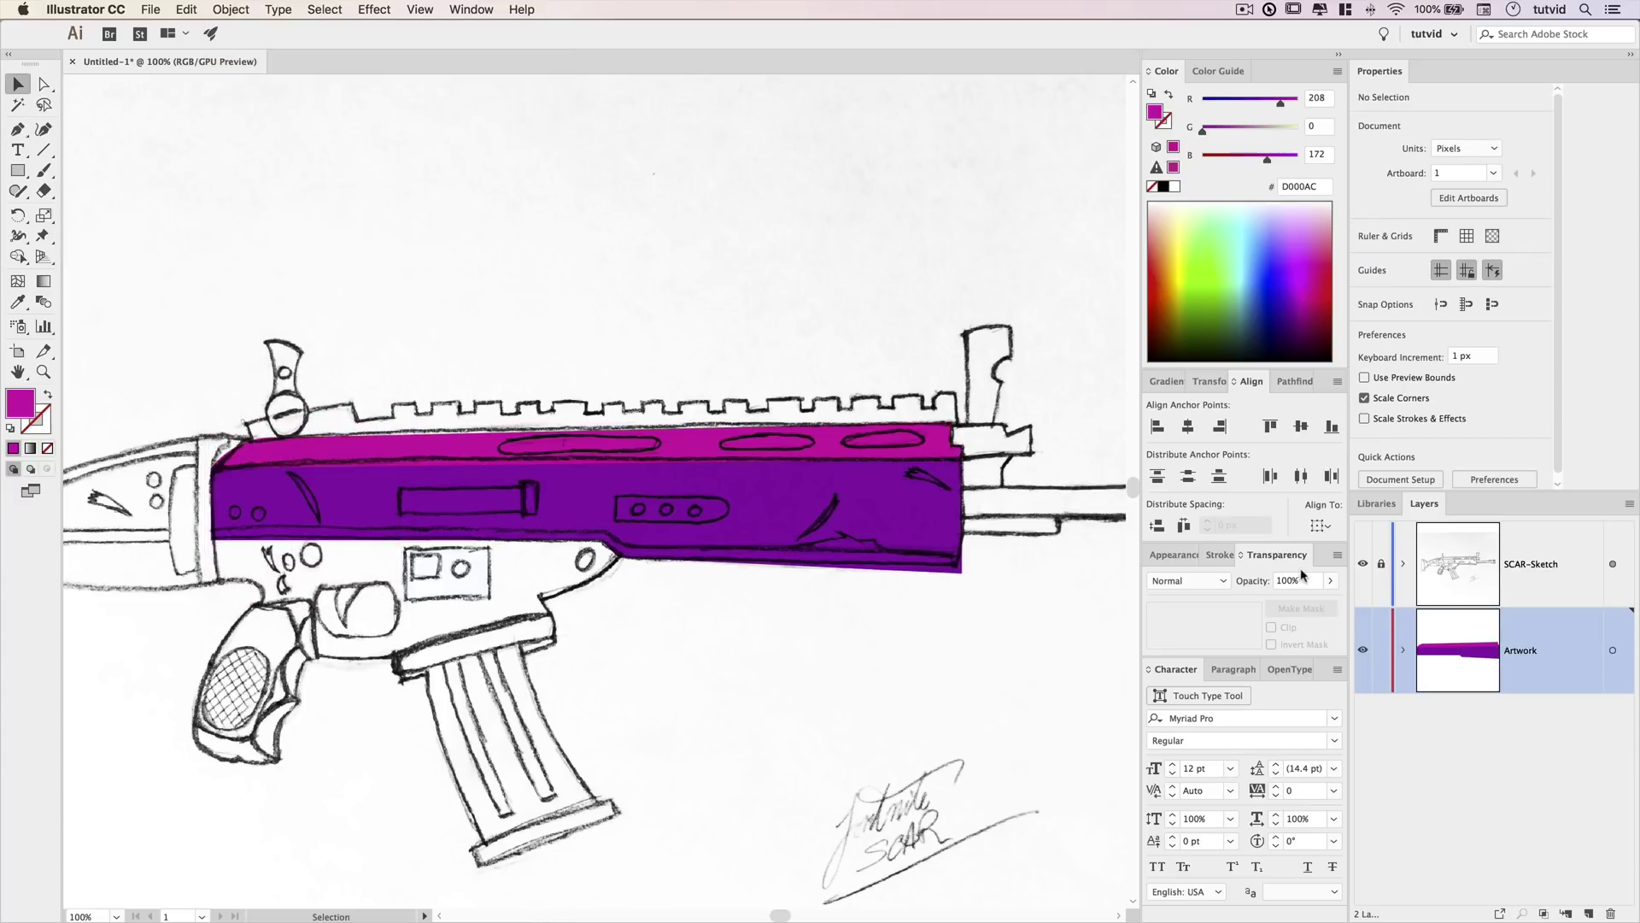
Toggle the SCAR-Sketch layer's visibility to examine the traced shapes without the sketch.
left_click(1365, 564)
left_click(1364, 563)
left_click(1364, 564)
left_click(1365, 564)
left_click(1364, 564)
left_click(1364, 564)
Trace the lower receiver, from the rear edge around the trigger guard and magazine well to the front, as a closed magenta Pen shape.
key("p")
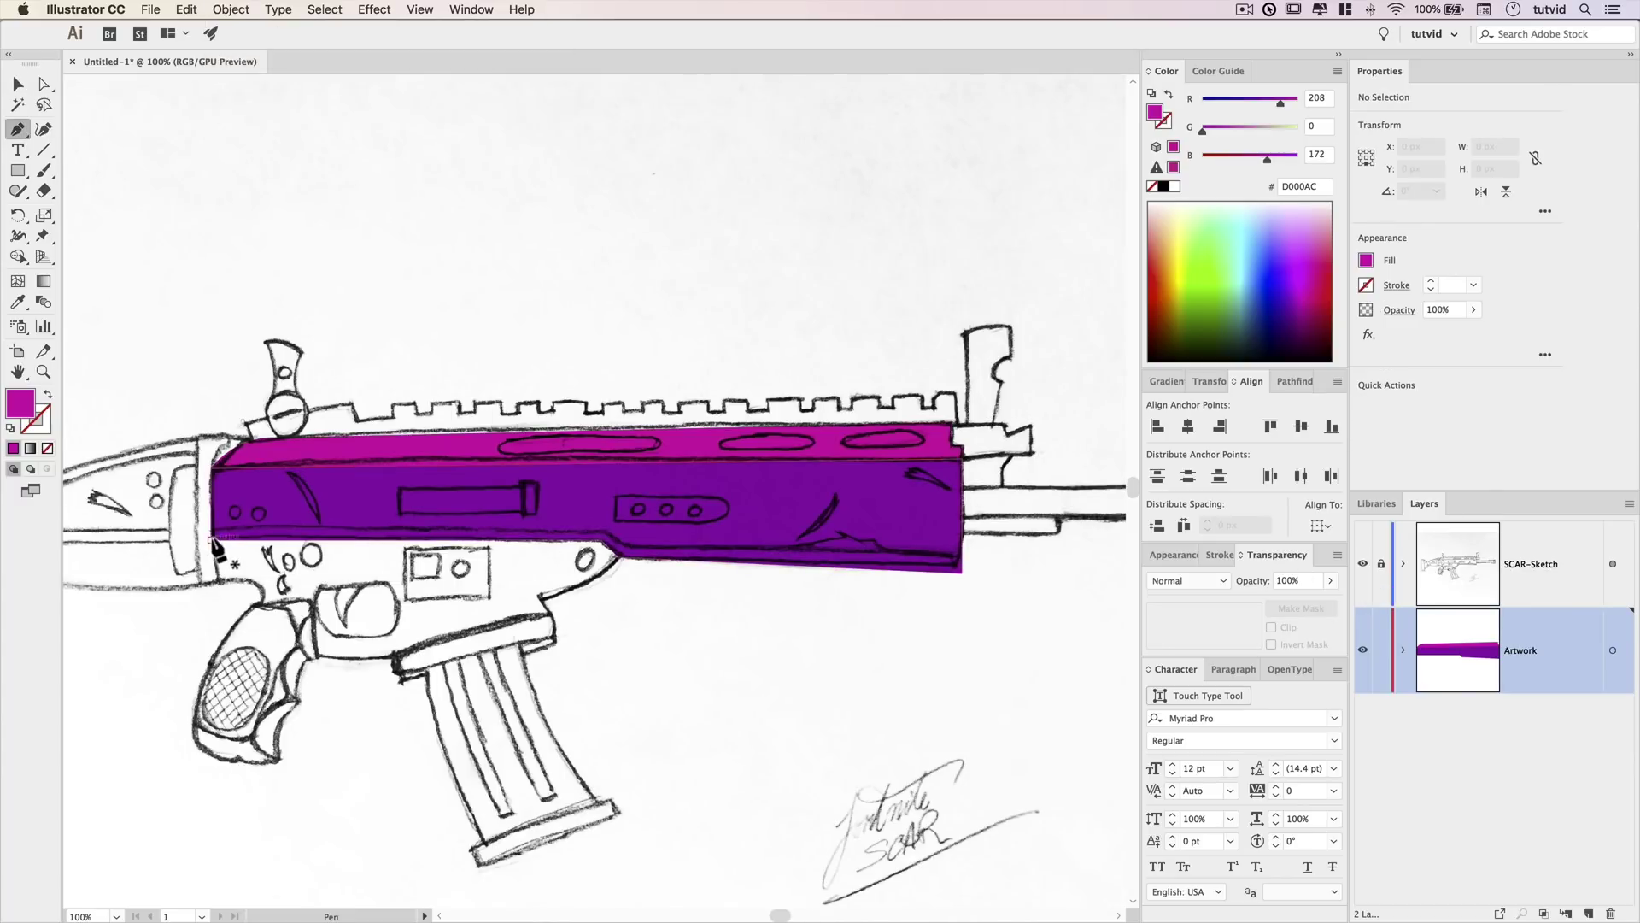
mouse_move(211, 540)
left_mouse_down()
mouse_move(218, 582)
mouse_move(224, 547)
left_mouse_up()
left_click(226, 540)
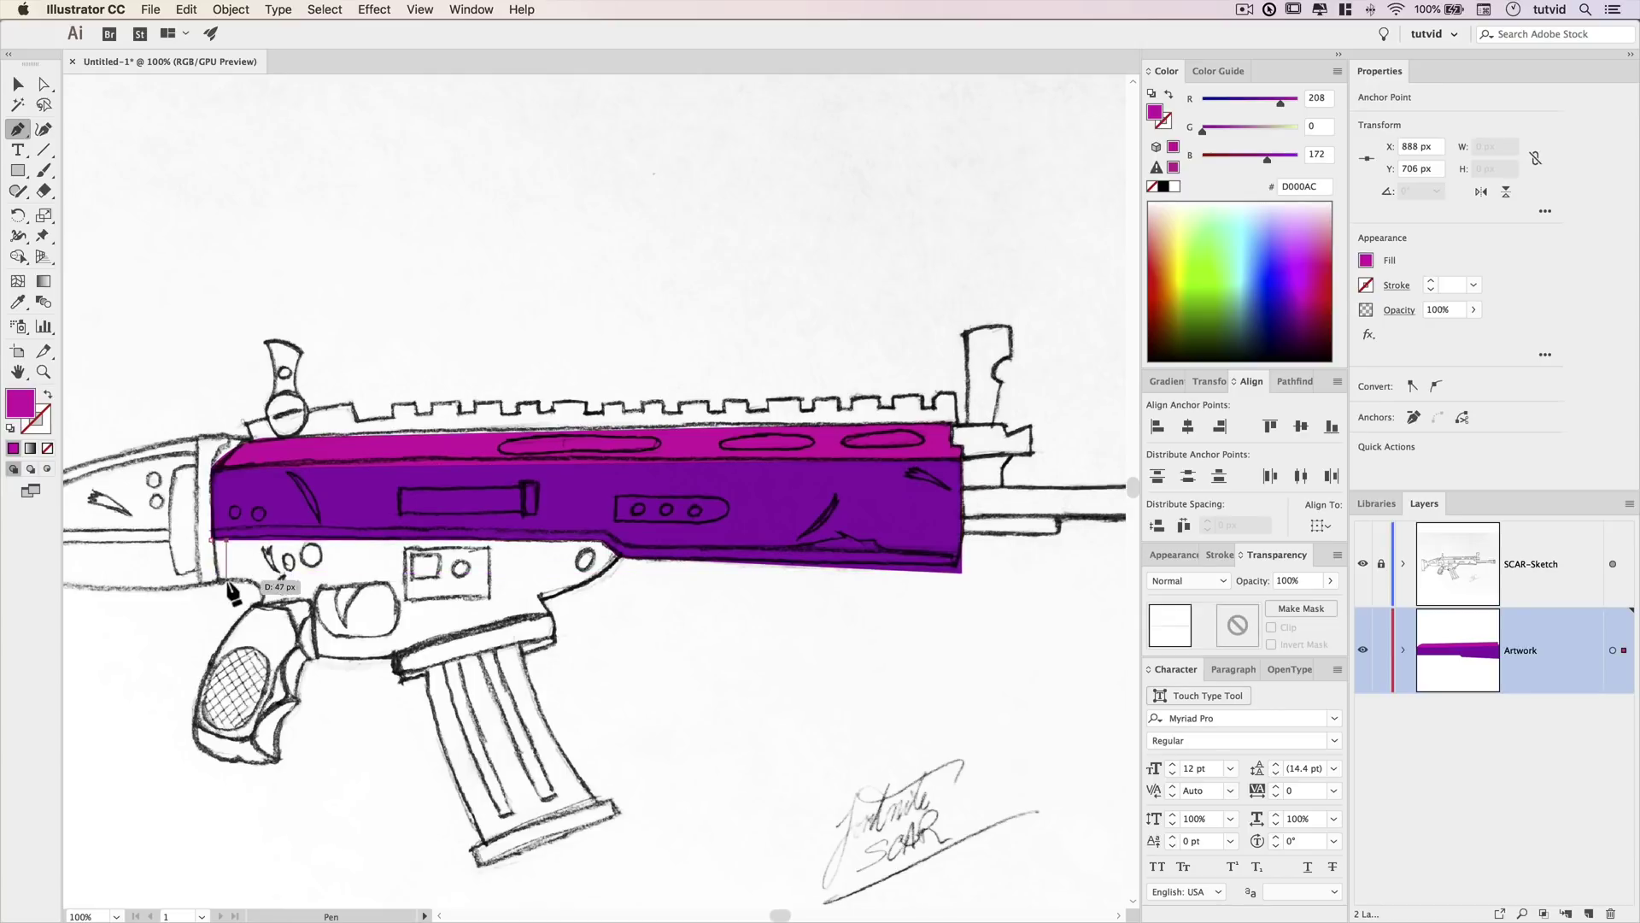
left_click(226, 580)
left_click(254, 603)
left_click(294, 610)
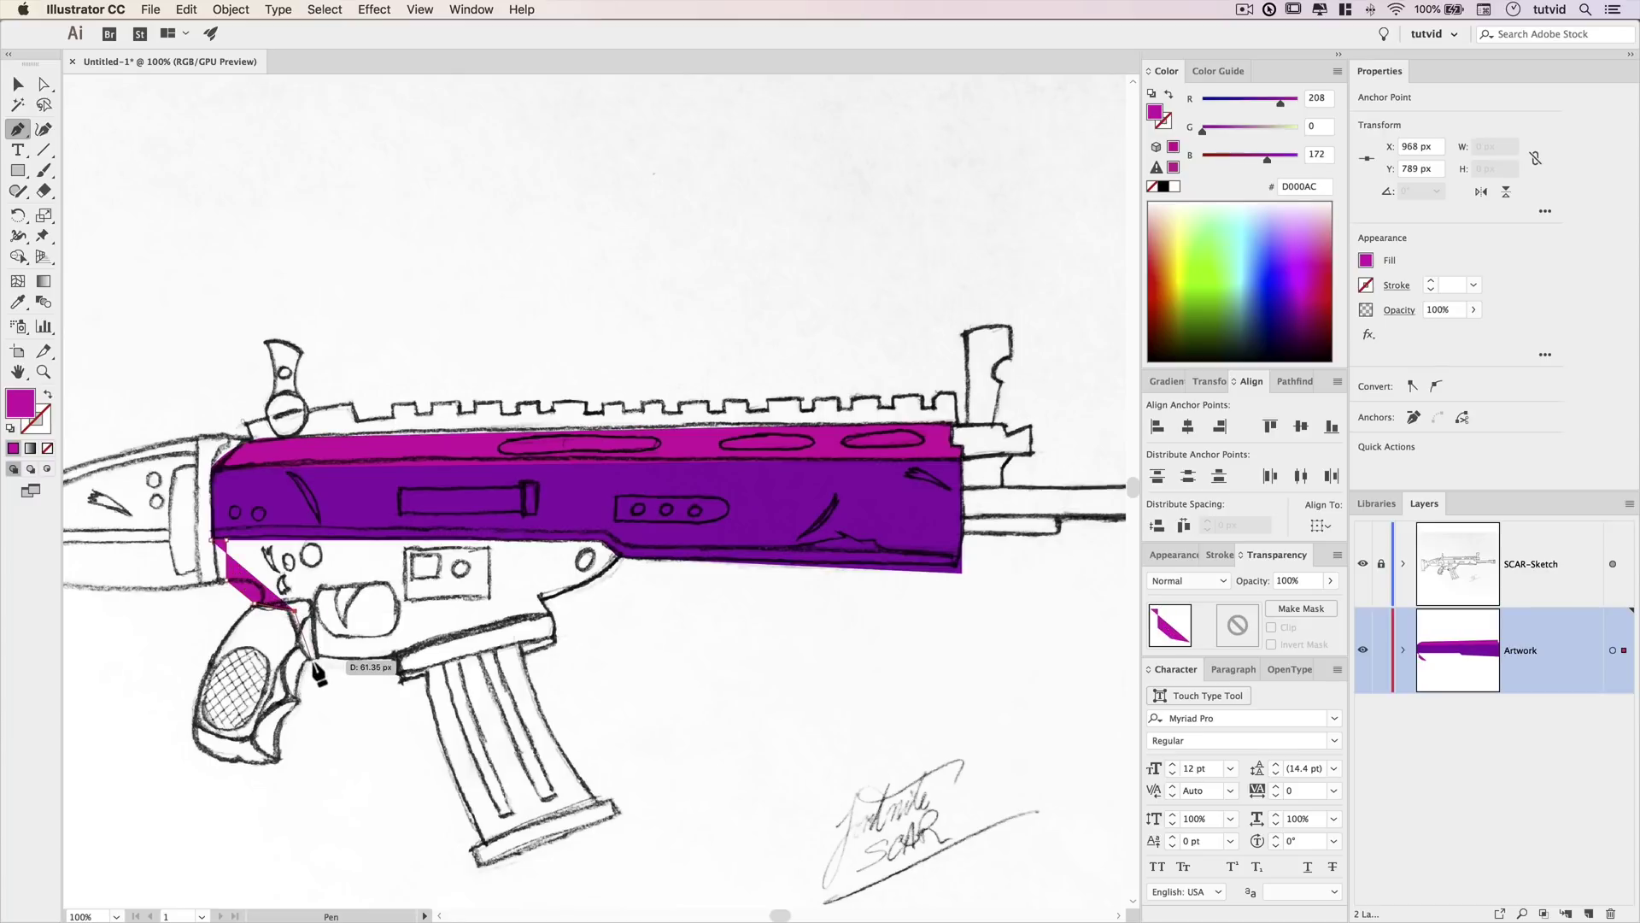
left_click(312, 659)
left_click(394, 659)
left_click_drag(399, 682, 564, 653)
left_click(557, 642)
left_click_drag(543, 596, 654, 559)
left_click(651, 552)
left_click(605, 532)
left_click(263, 527)
left_click(220, 528)
left_click(211, 540)
Send the magenta lower receiver shape to the back, behind the body panel, and deselect it.
key("v")
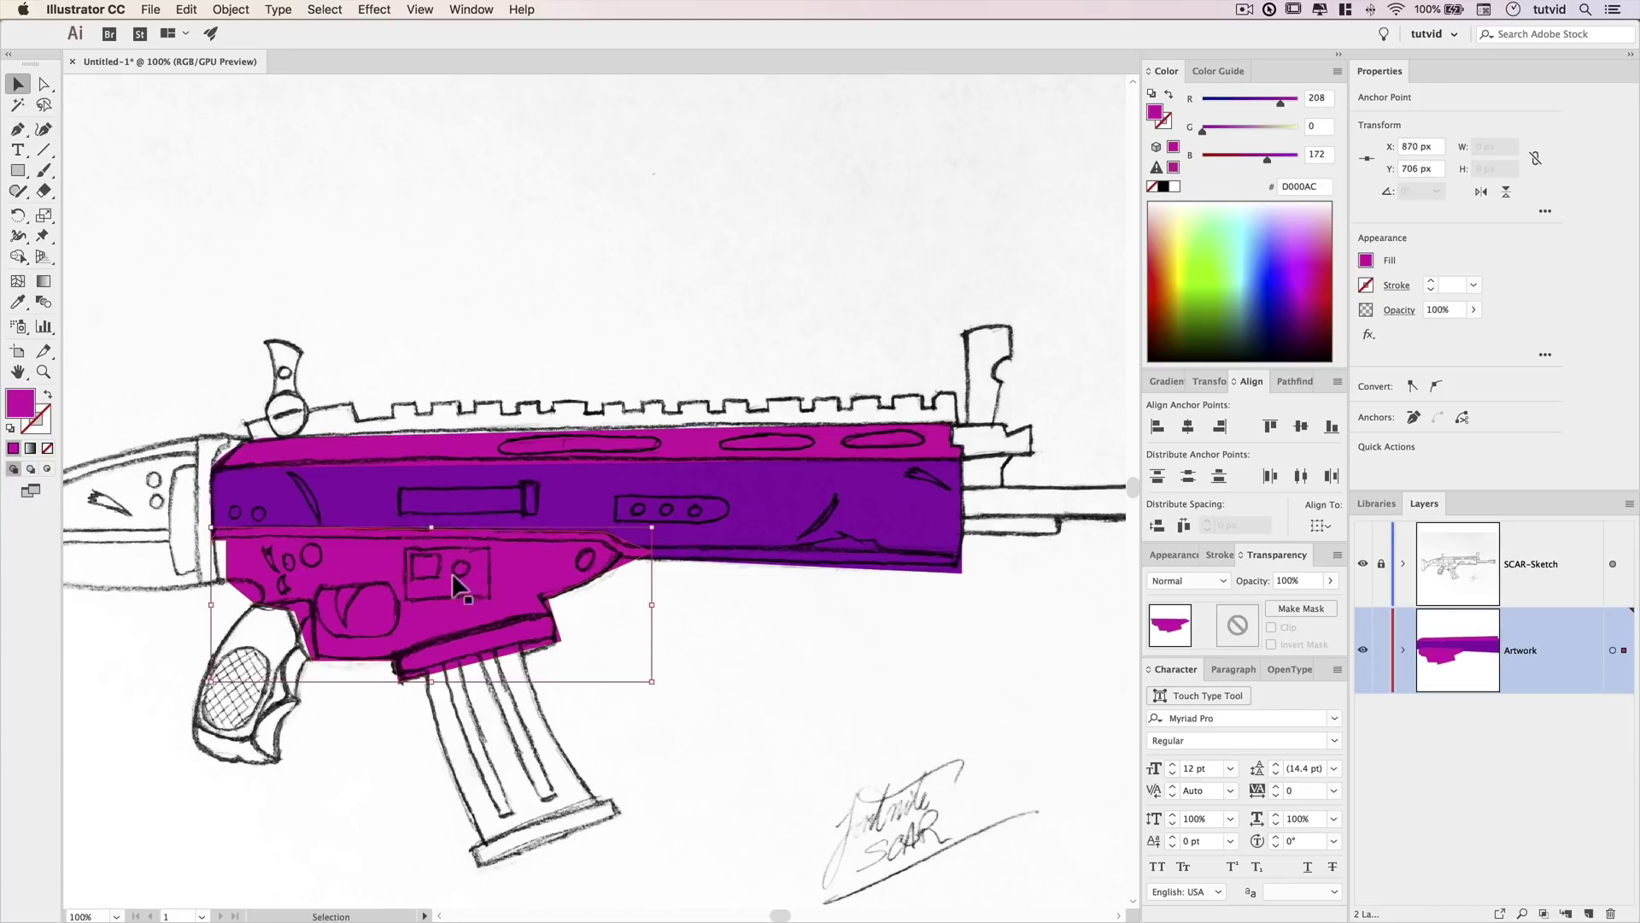
key("shift+super+[")
left_click(575, 639)
Recolor the central body panel to a blue-violet fill of R 74, G 0, B 179.
left_click(667, 531)
left_click_drag(1251, 102, 1235, 102)
left_click(747, 662)
Trace the top rail's base from the rear sight to the front as a closed blue-violet Pen shape, send it to the back and deselect.
left_click_drag(747, 662, 782, 615)
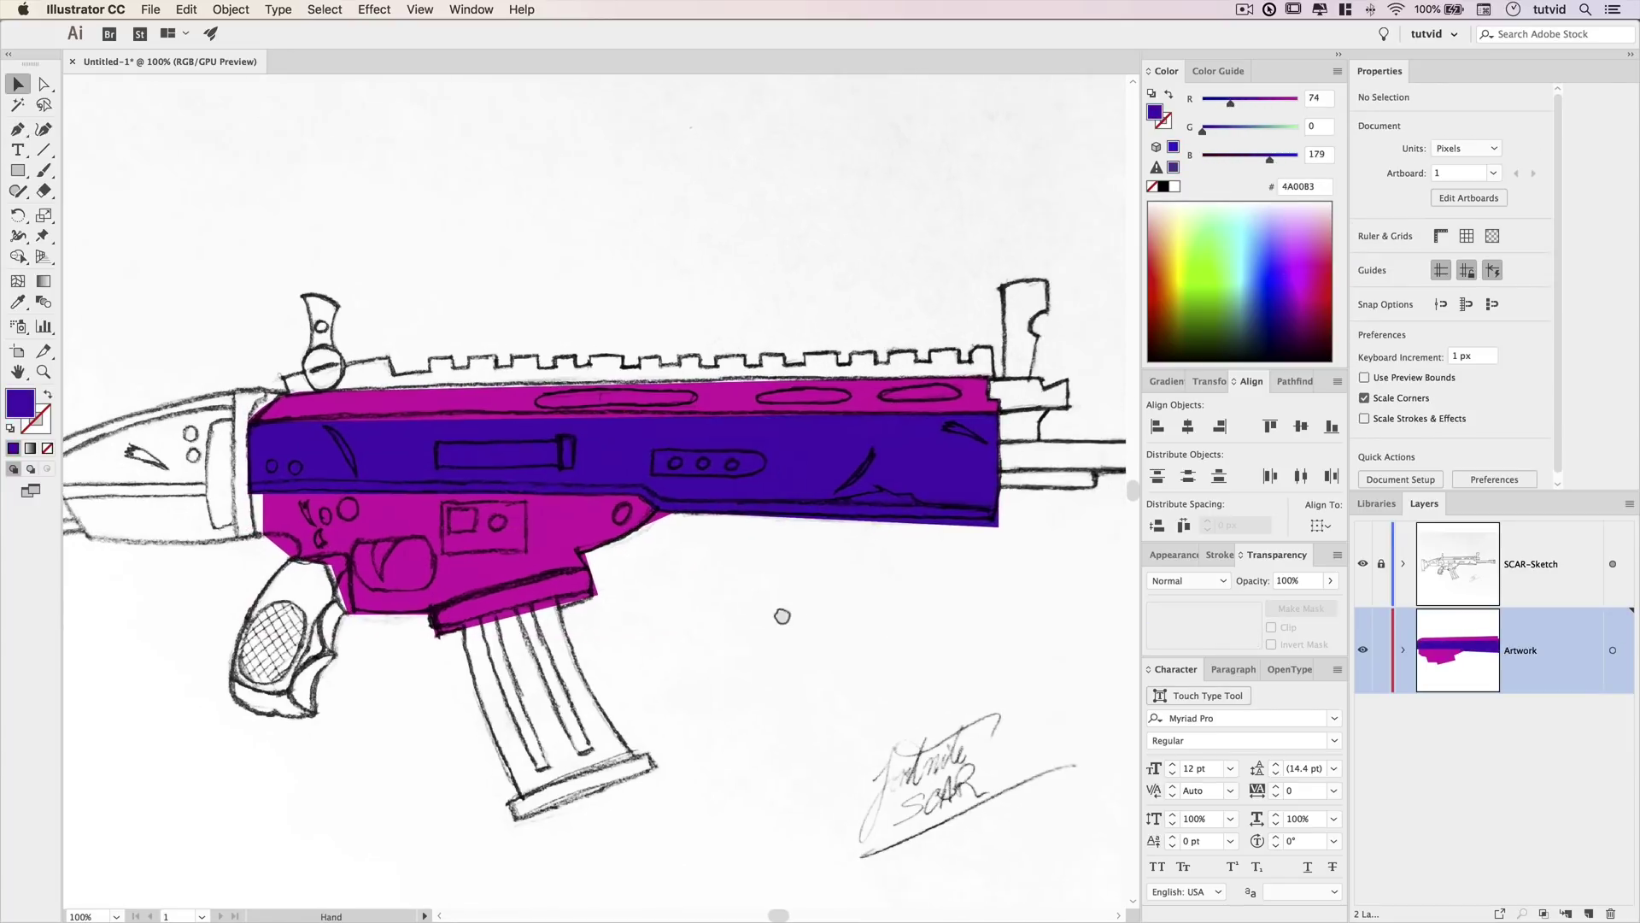
key("p")
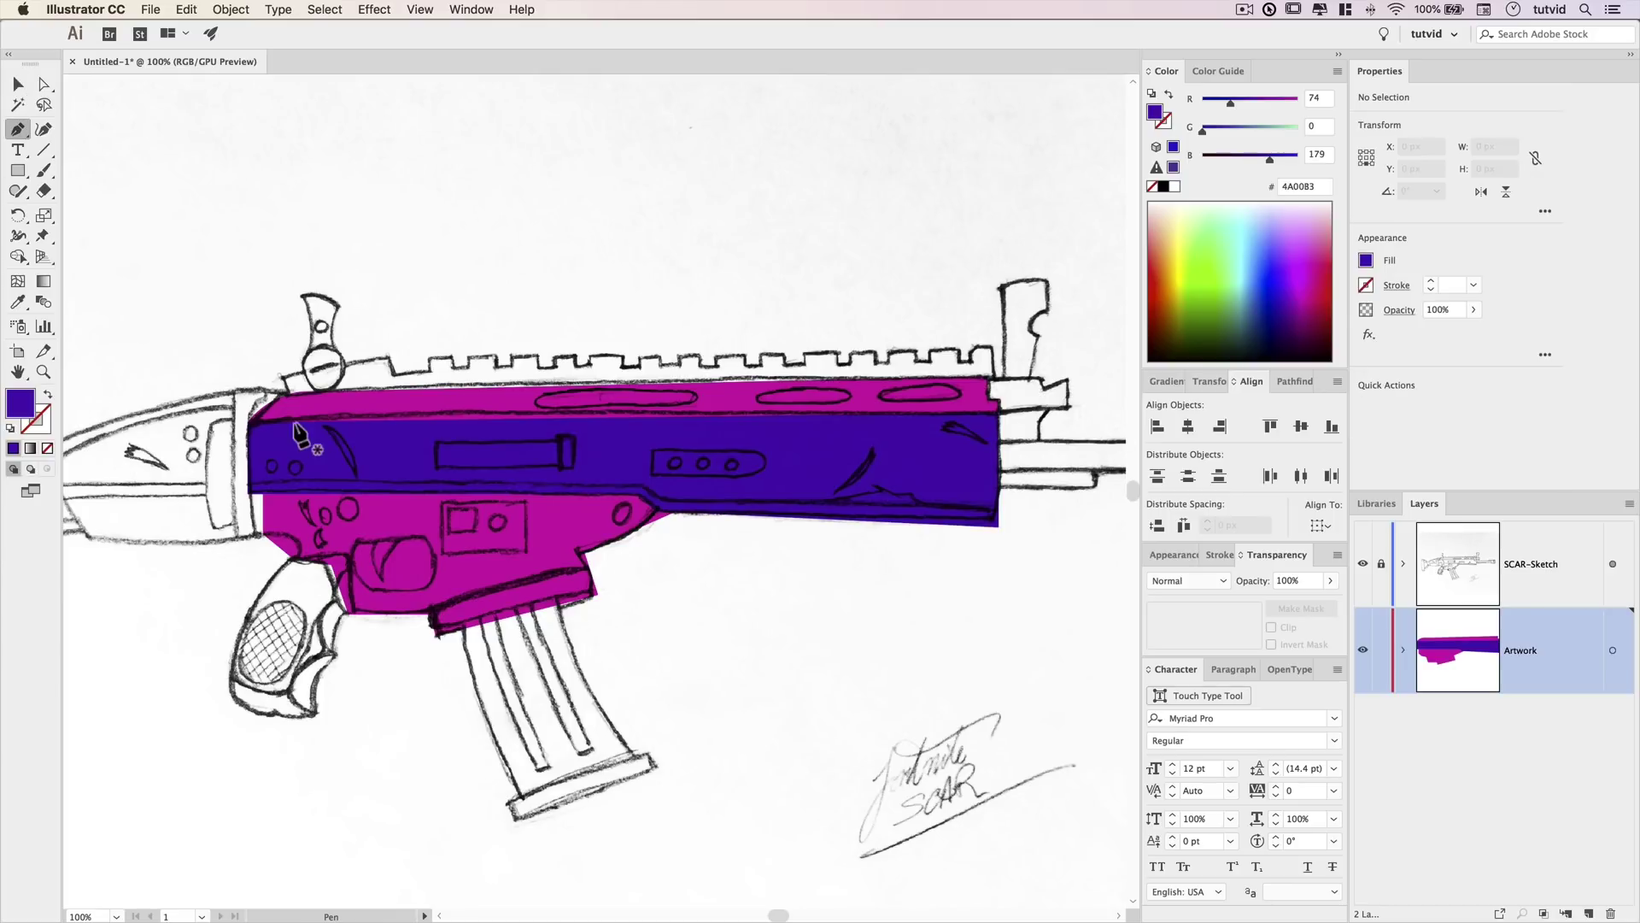
left_click(284, 389)
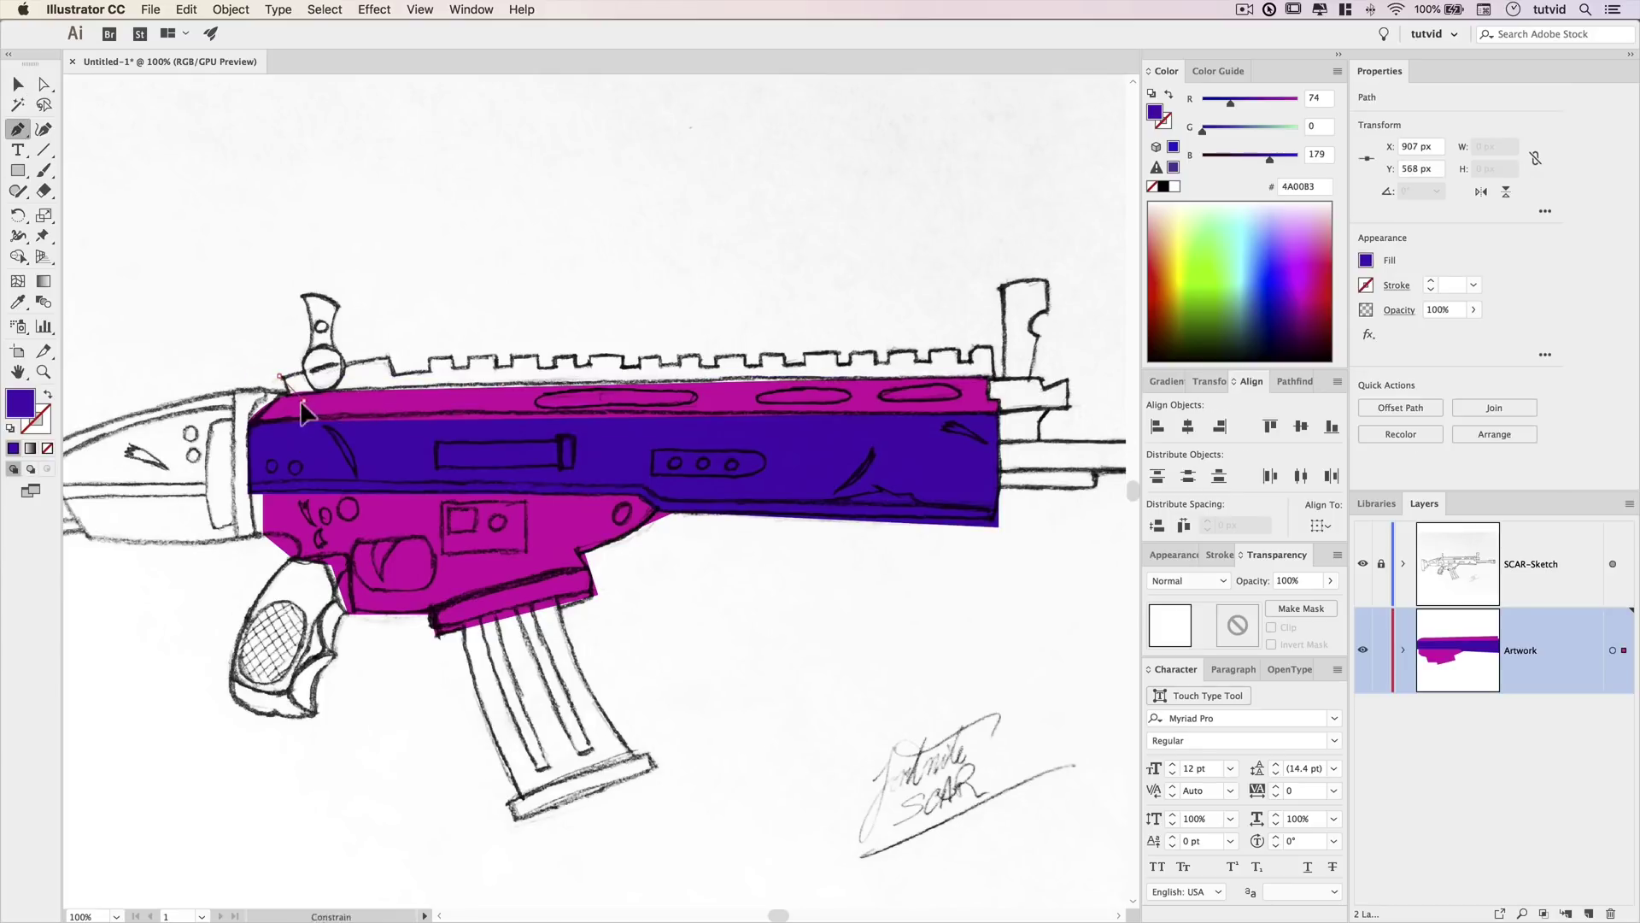
left_click(990, 396)
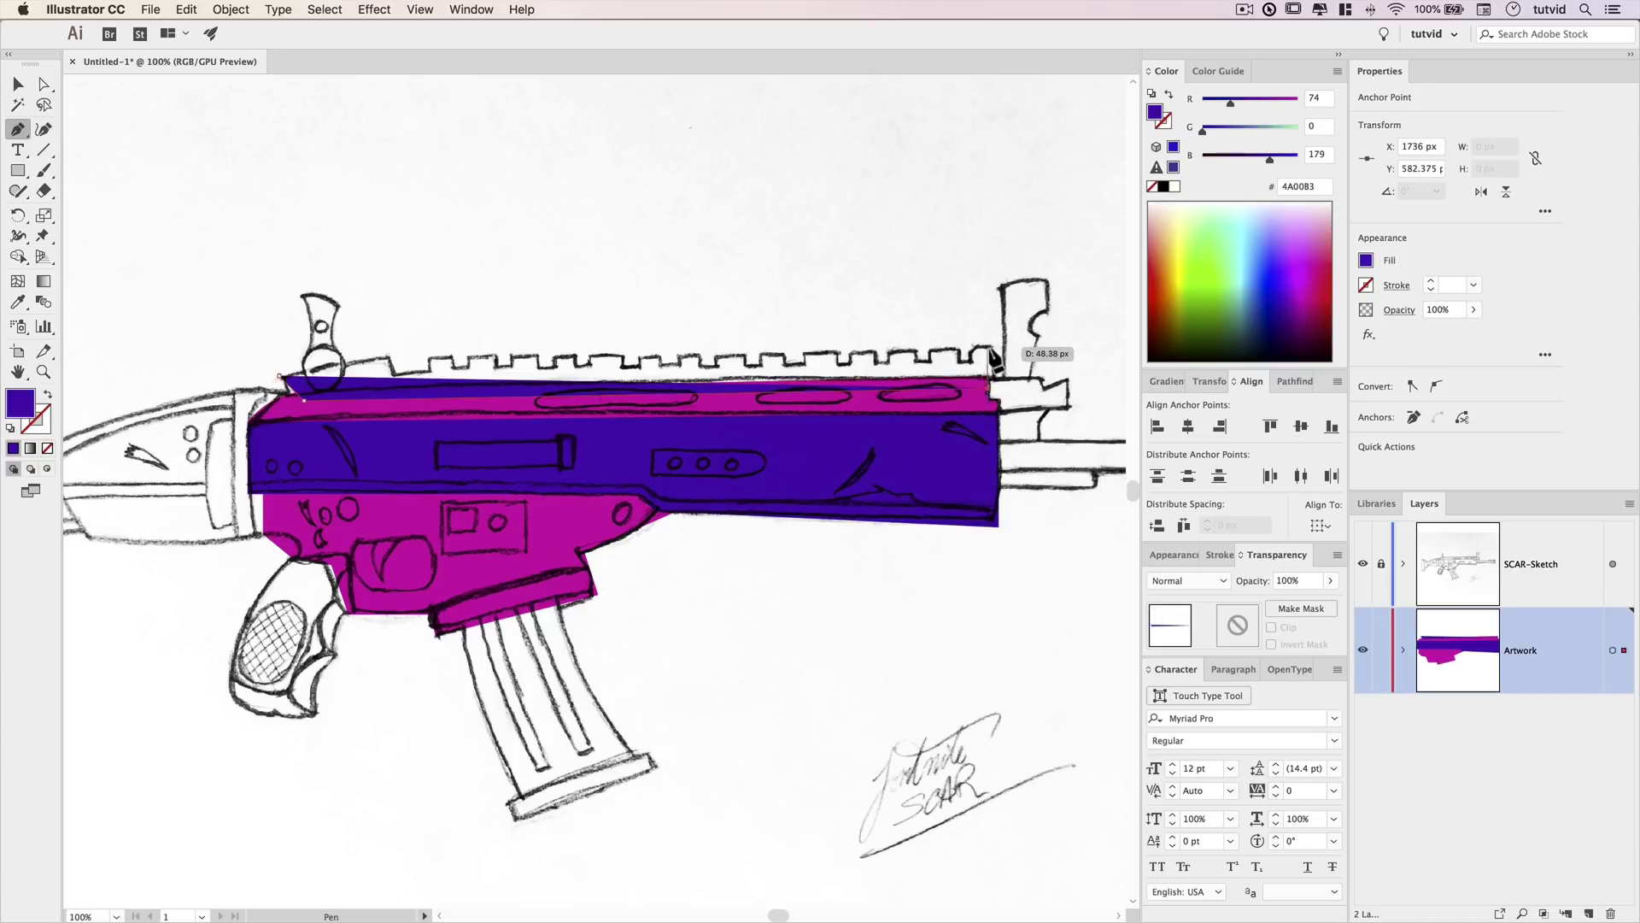
left_click(989, 363)
left_click(386, 363)
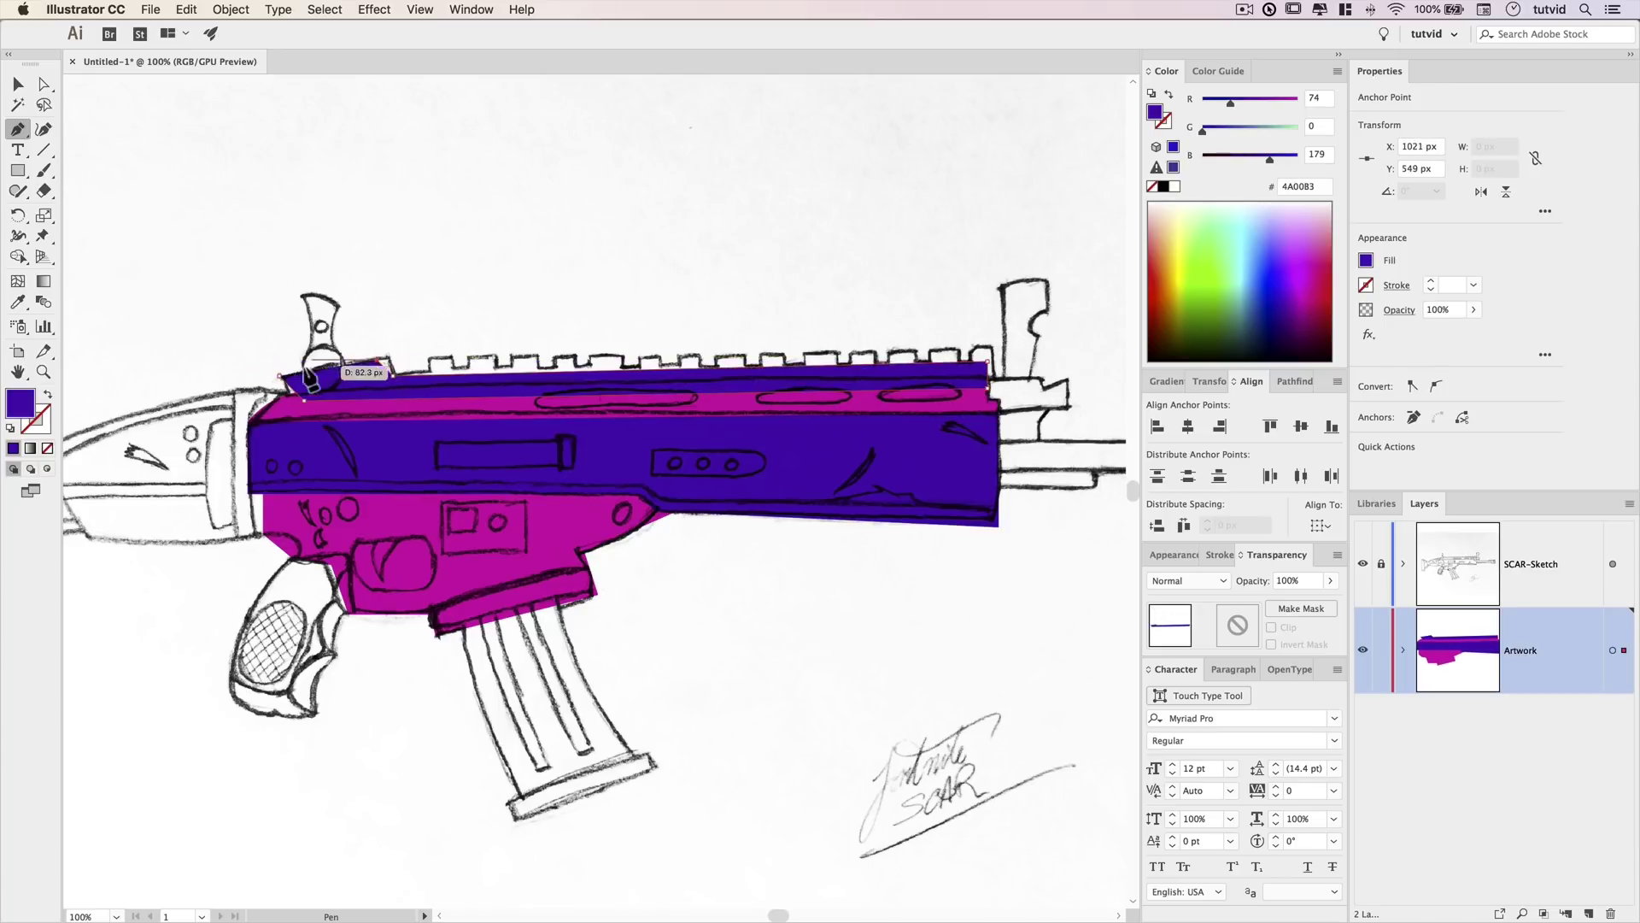
left_click_drag(309, 382, 312, 383)
key("super+shift+bracketleft")
key("super+shift+a")
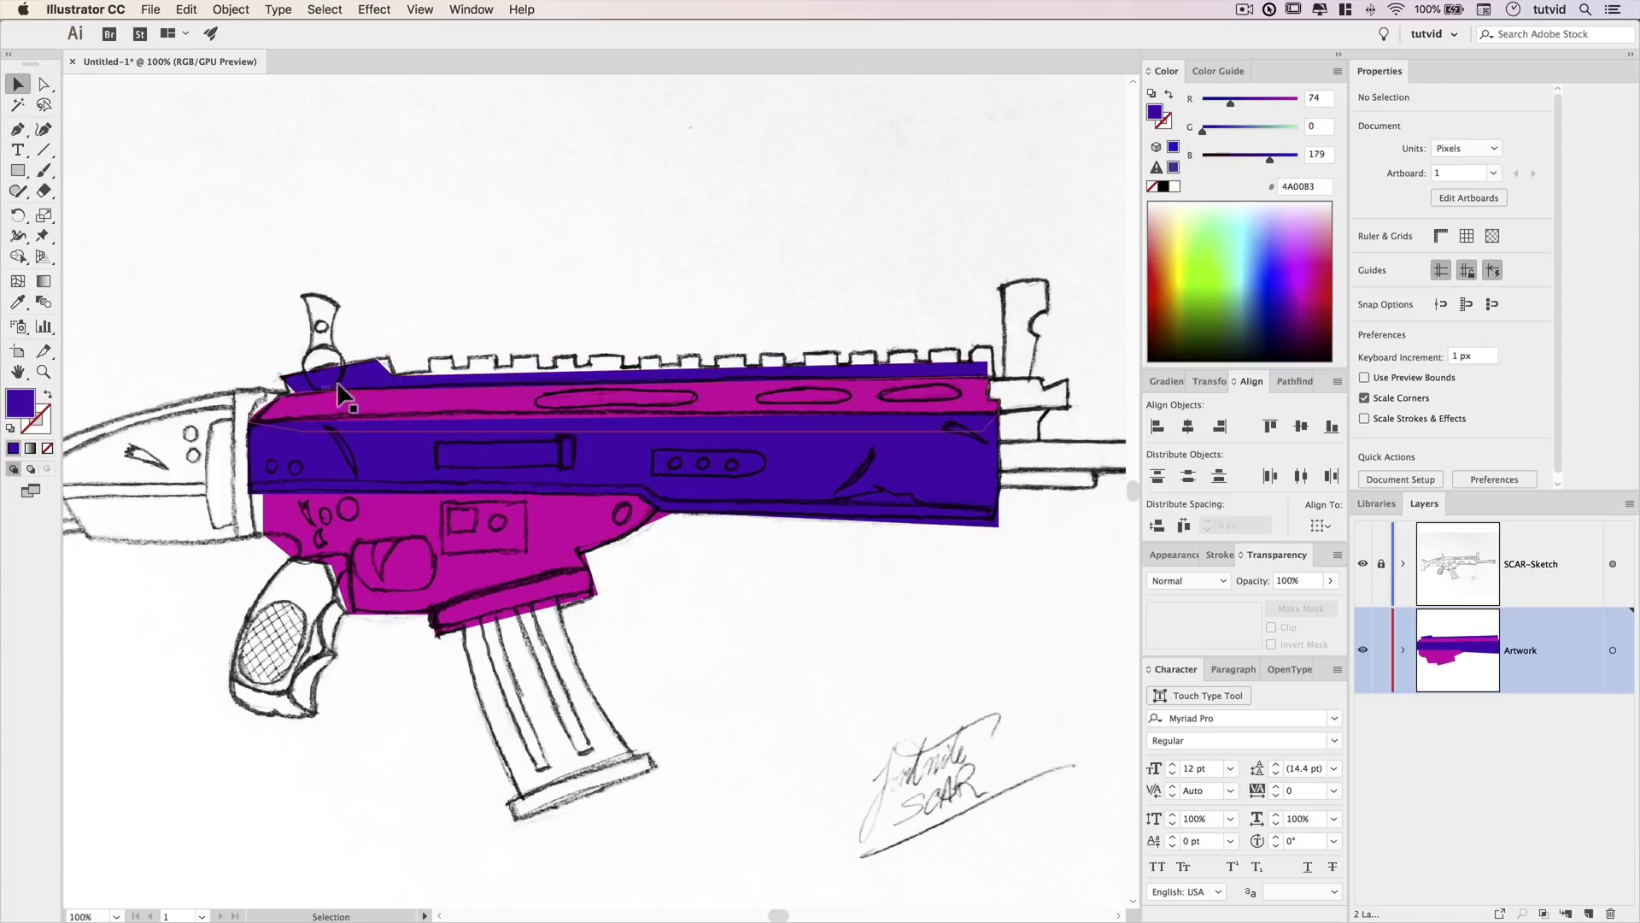
Draw a blue-violet rectangle about 30 by 23 px over a rail tooth and duplicate it along the whole top rail.
key("m")
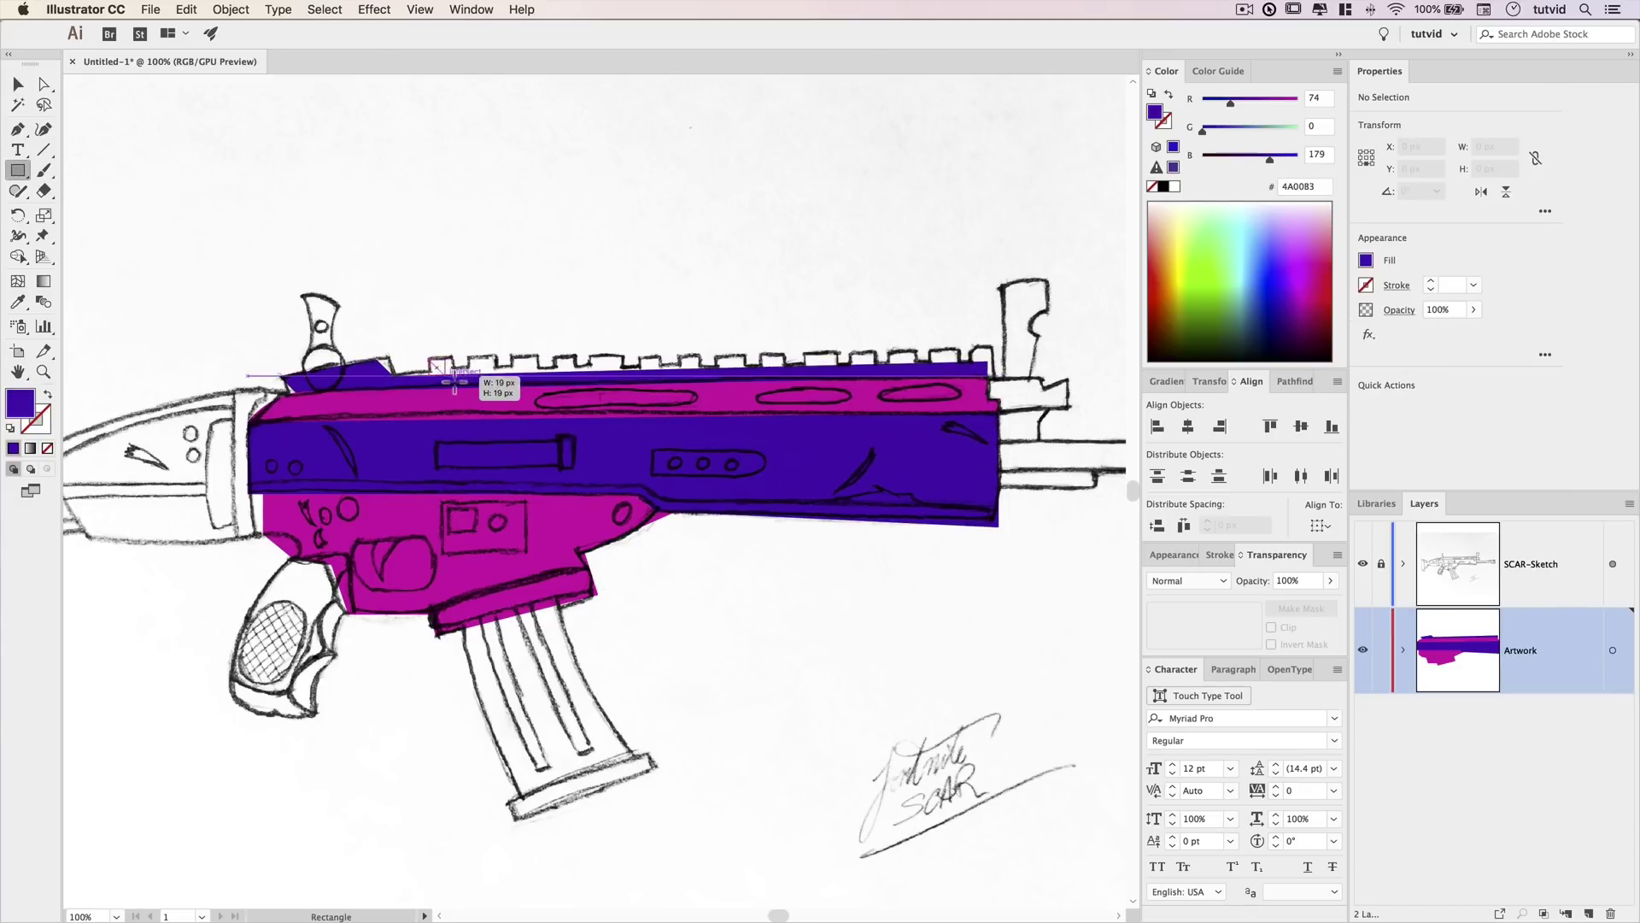
left_click_drag(459, 387, 459, 386)
key("super+space")
double_click(453, 376)
left_click_drag(717, 499, 468, 462)
left_click_drag(468, 462, 719, 461)
left_click(646, 461, "alt+shift")
left_click_drag(717, 459, 810, 459)
left_click_drag(966, 454, 966, 455)
left_click_drag(967, 454, 390, 470)
left_click_drag(390, 468, 477, 466)
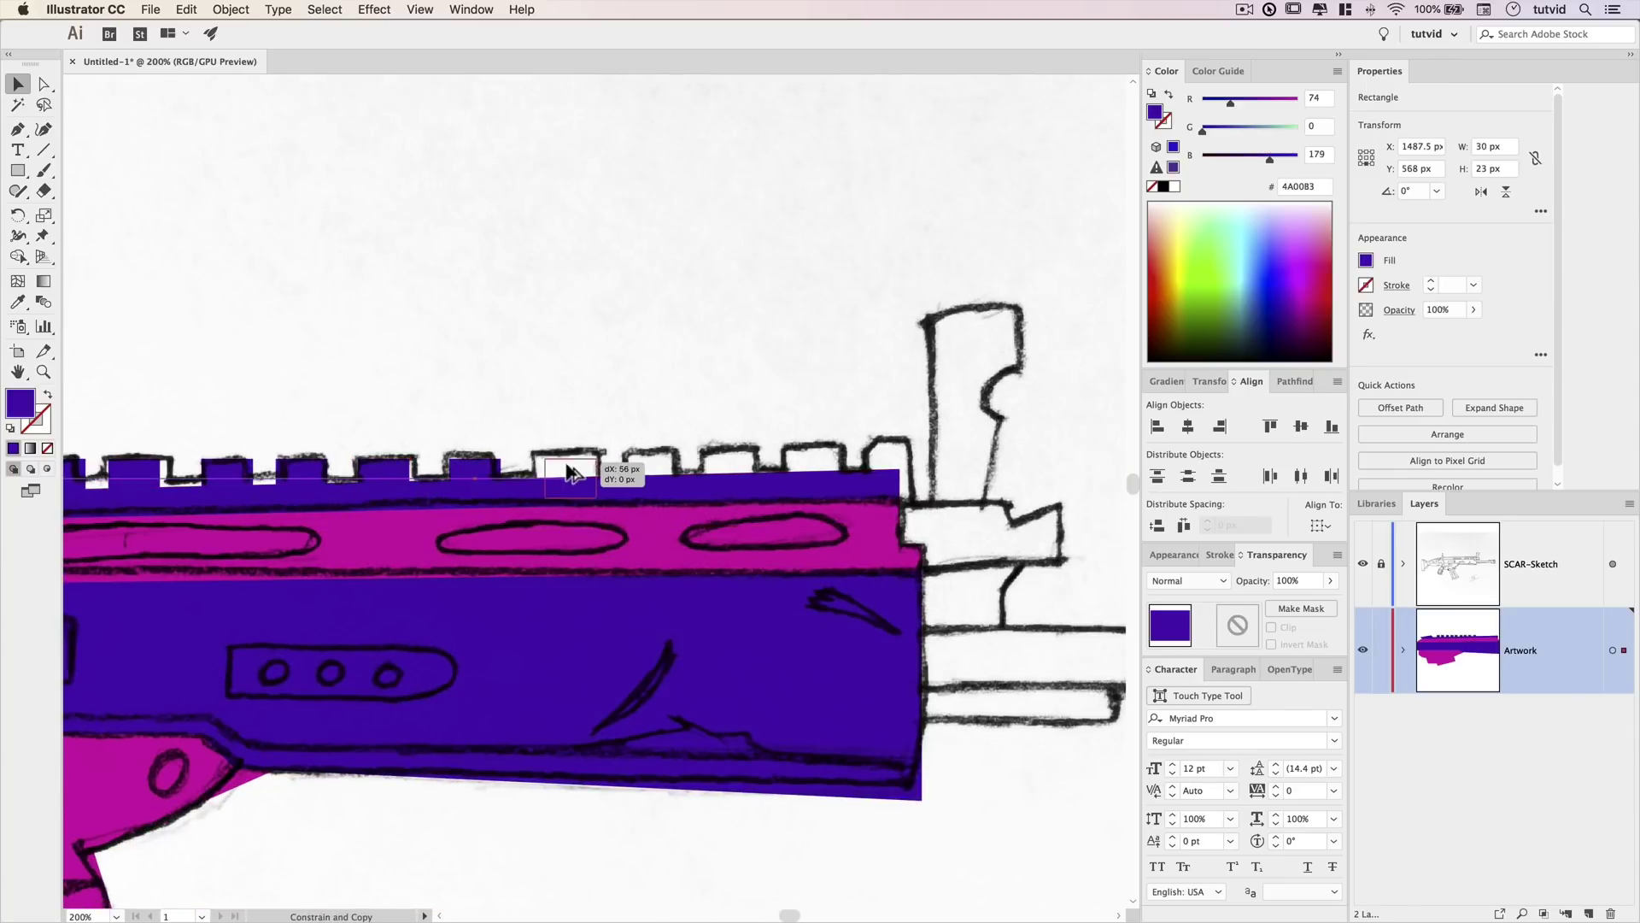
left_click_drag(807, 471, 812, 471)
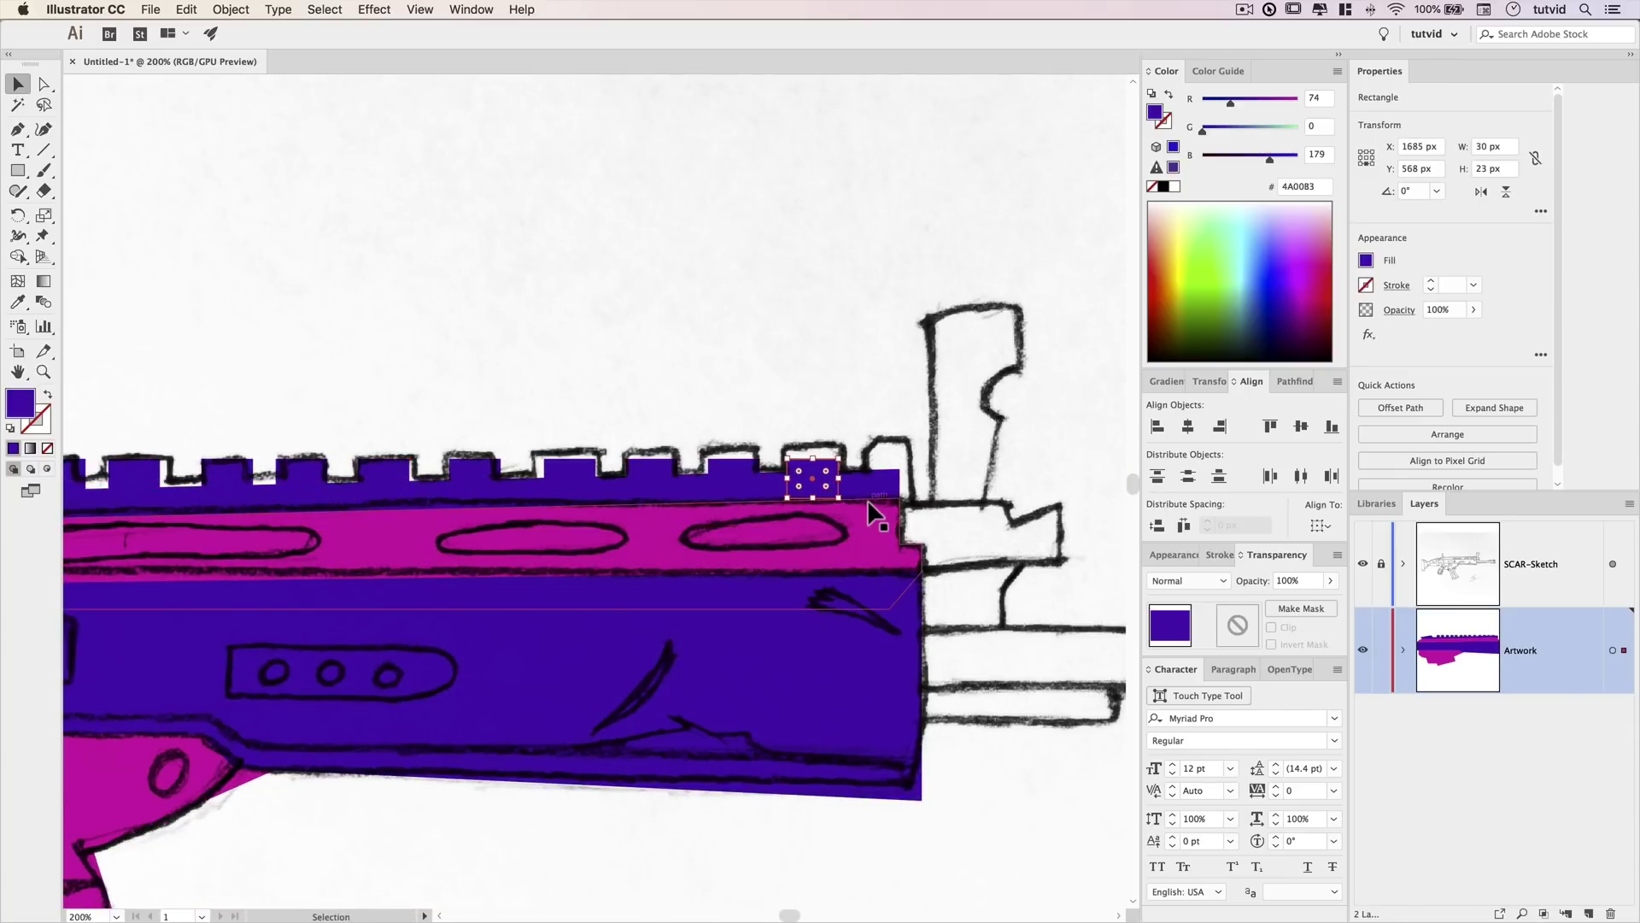
Adjust the height of the duplicated rail teeth to fit the sketched notches and deselect.
left_click(736, 475)
left_click(673, 483, "shift")
left_click(630, 472, "shift")
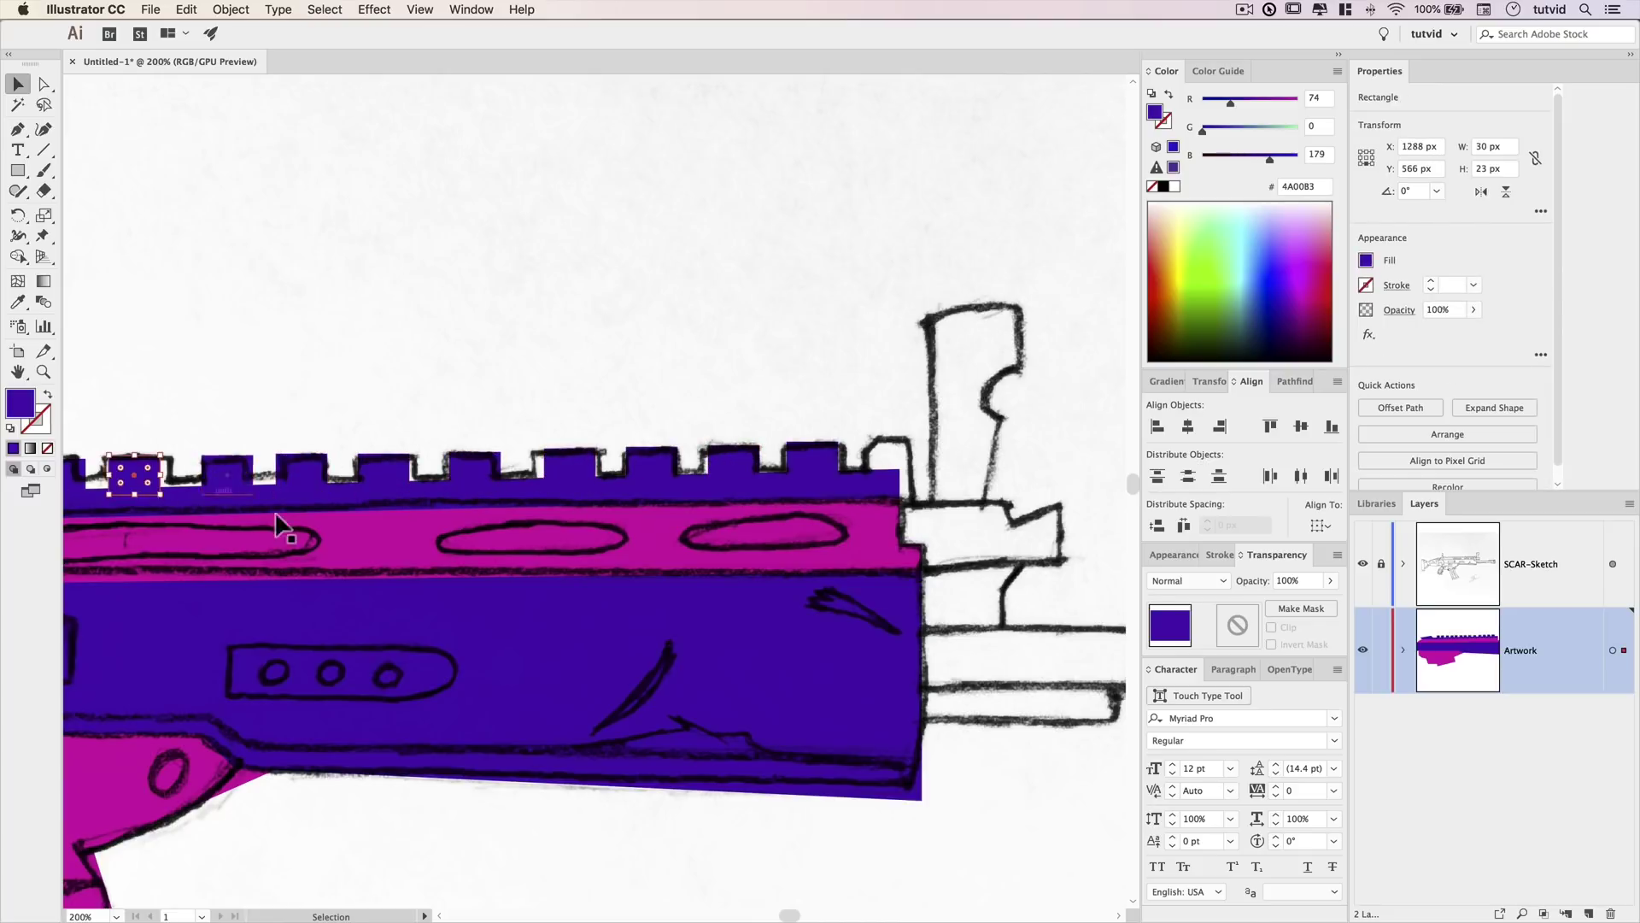
left_click_drag(275, 523, 566, 502)
left_click(506, 433)
Select all the rectangular rail teeth and distribute their centers evenly in the horizontal direction, relative to the selection.
key("super+minus")
key("super+minus")
scroll(401, 459, "right", 2)
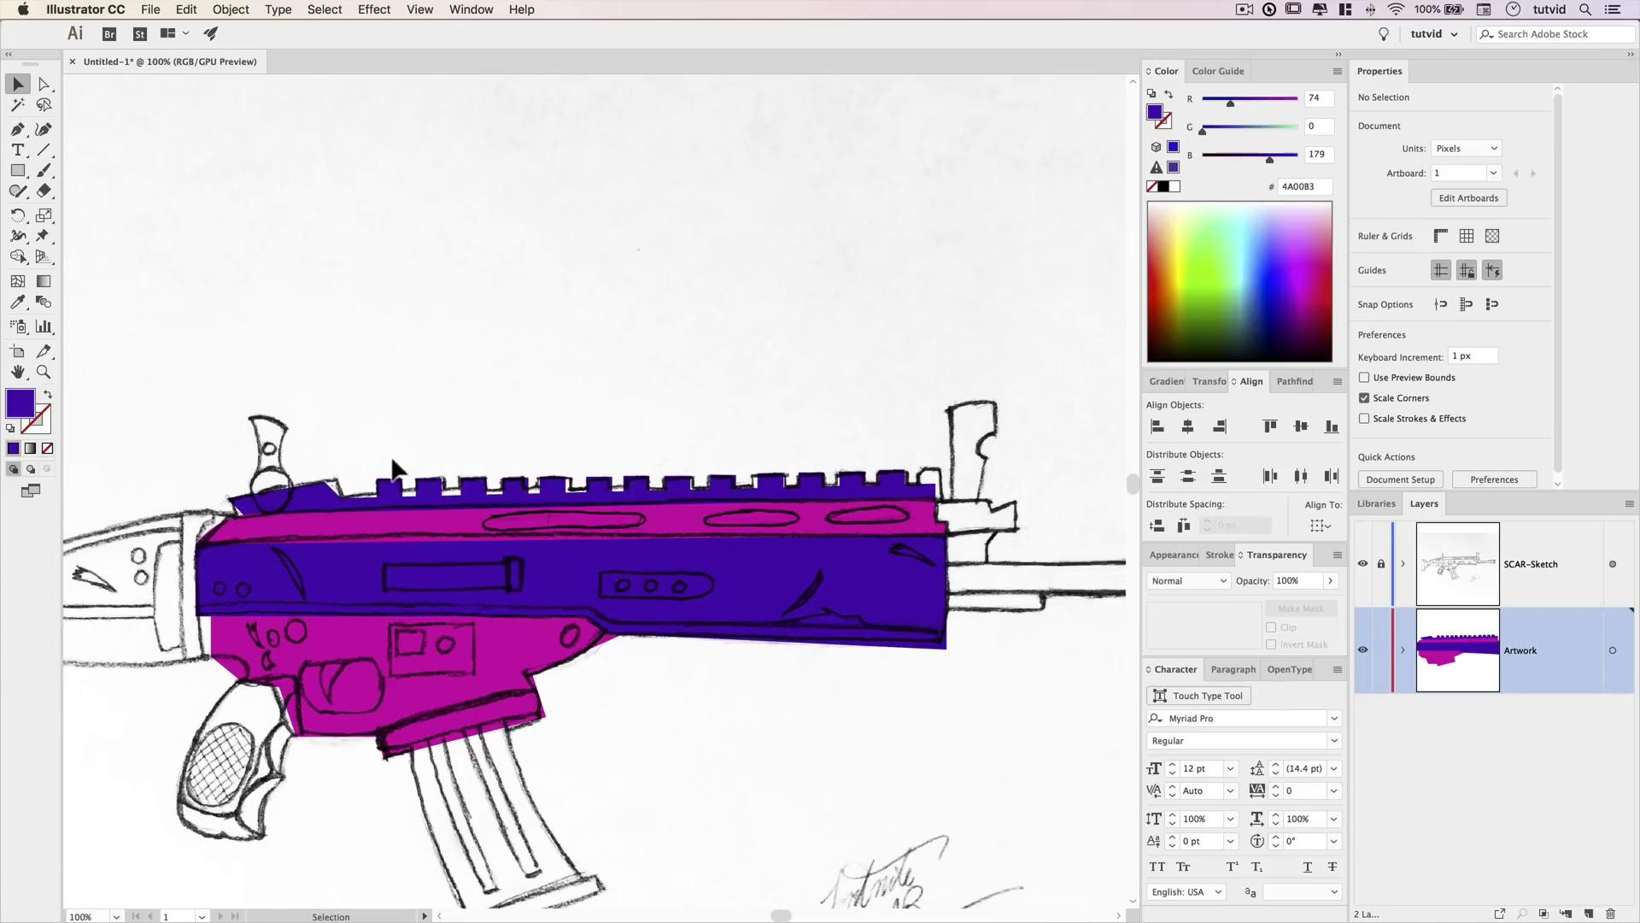
left_click_drag(925, 493, 926, 495)
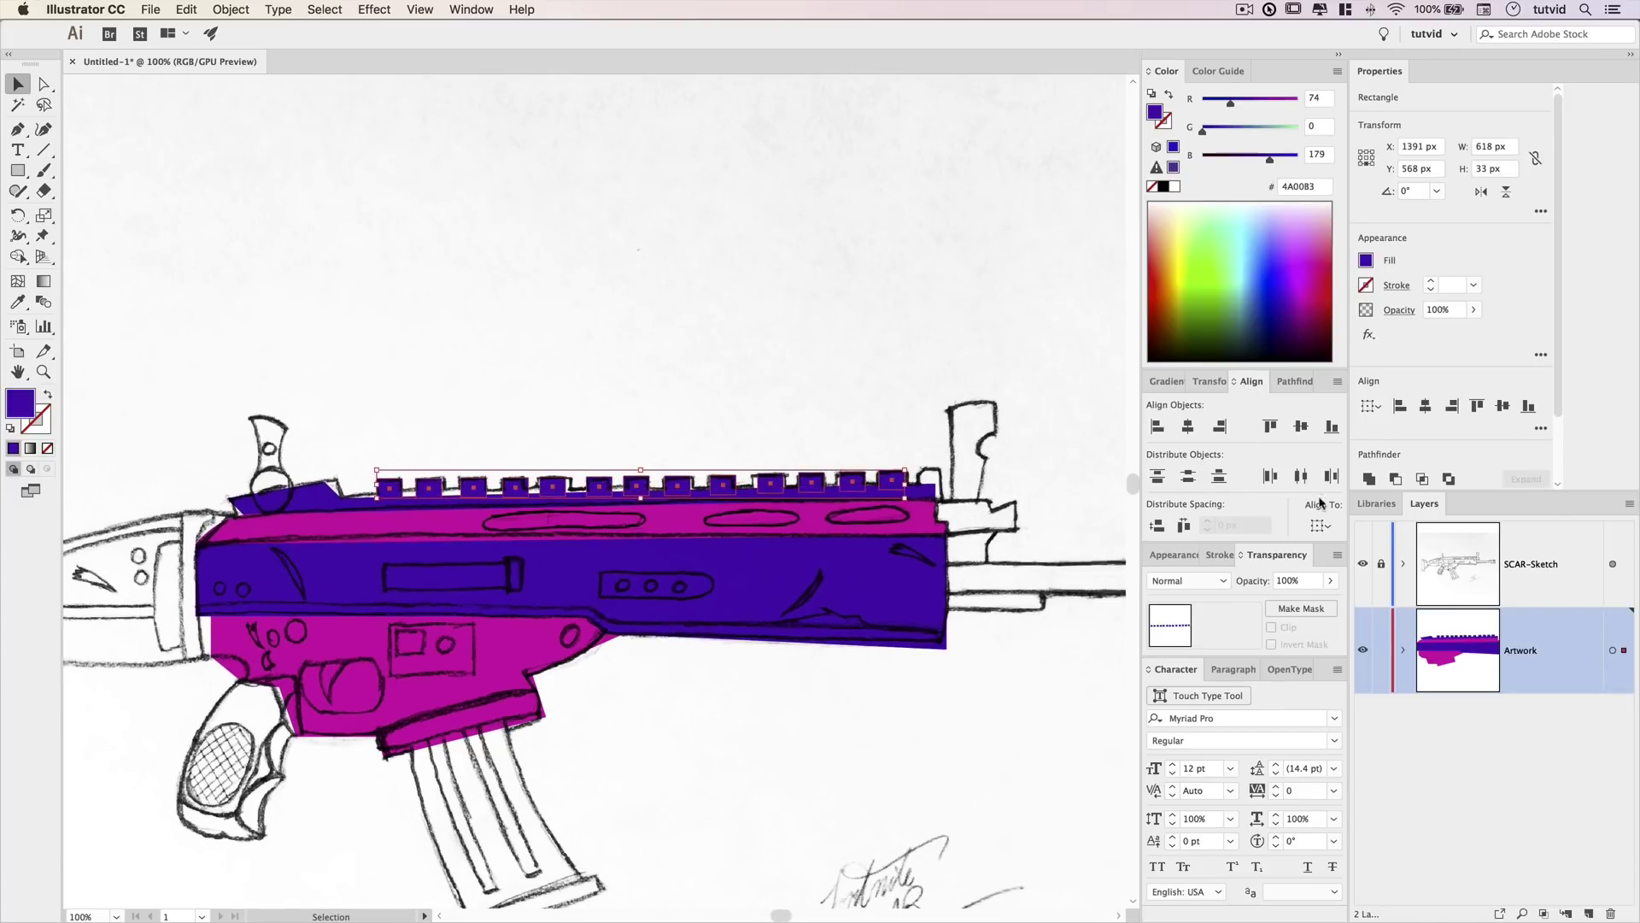
left_click(1321, 525)
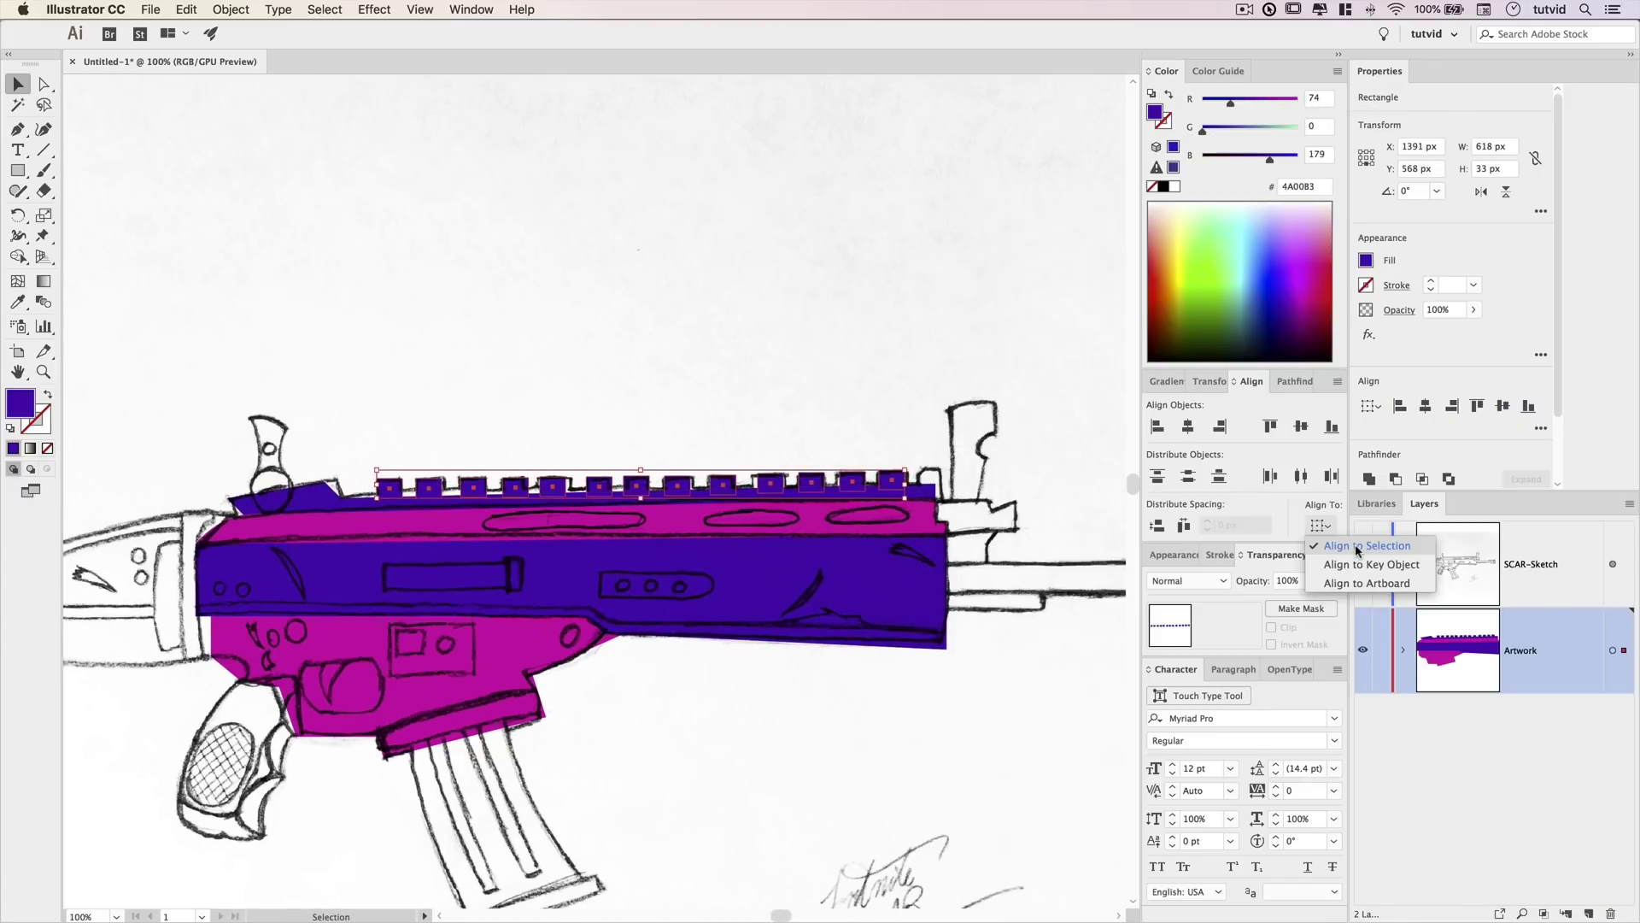
left_click(1358, 546)
left_click(1300, 476)
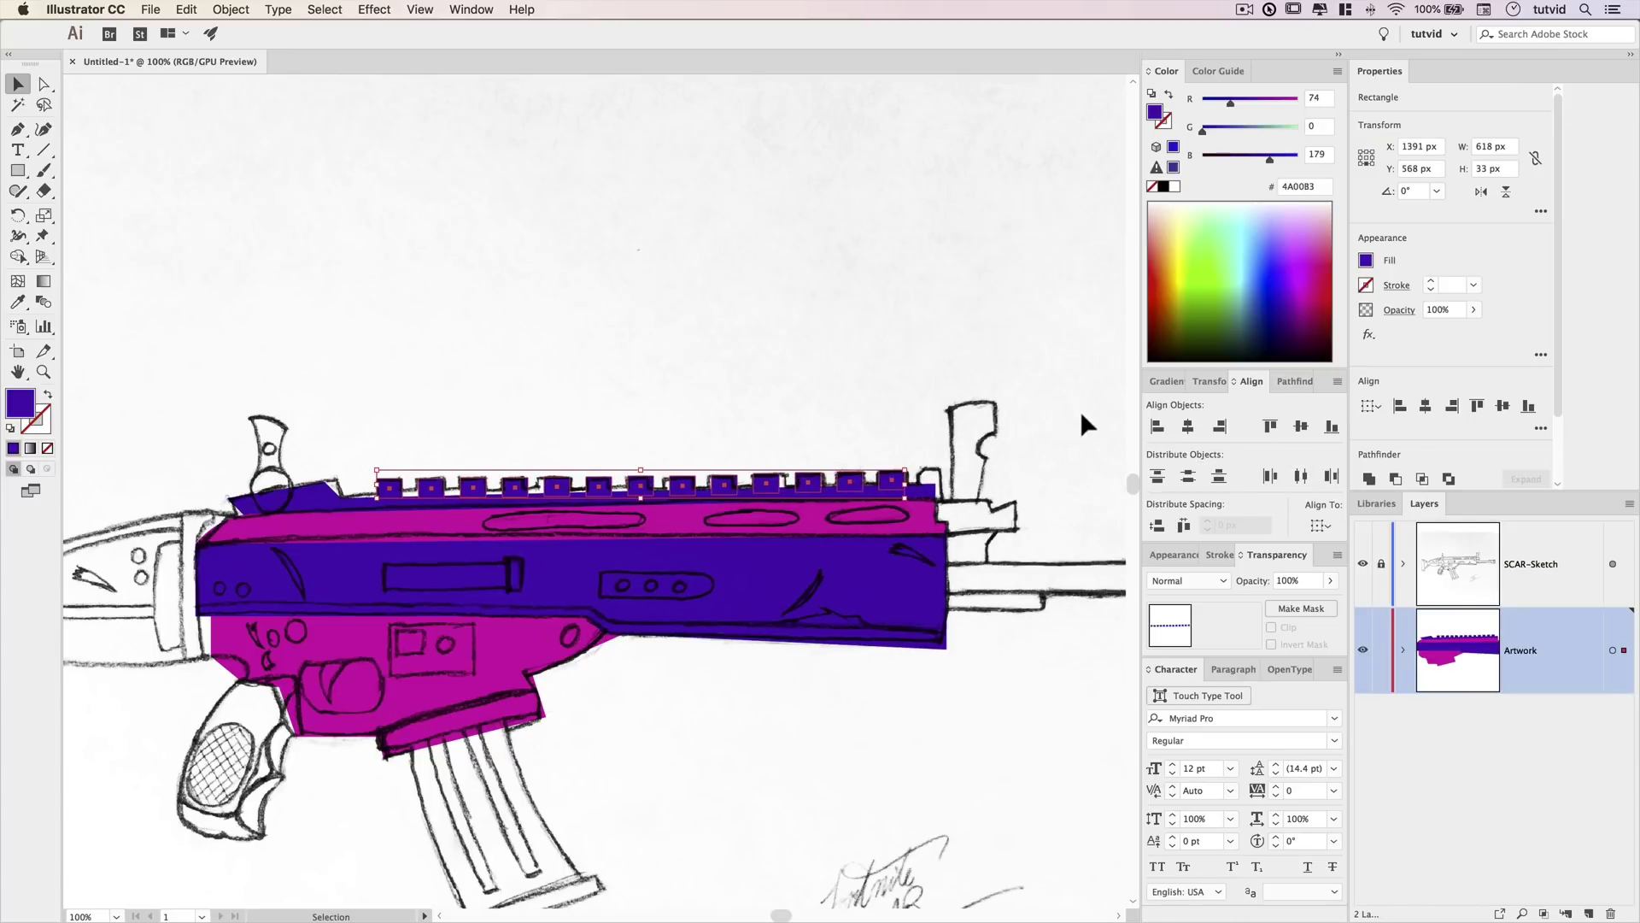
left_click(1072, 433)
Trace the bevelled last rail tooth and the notched block in front of the rail as closed blue-violet Pen shapes.
key("z")
left_click(929, 494)
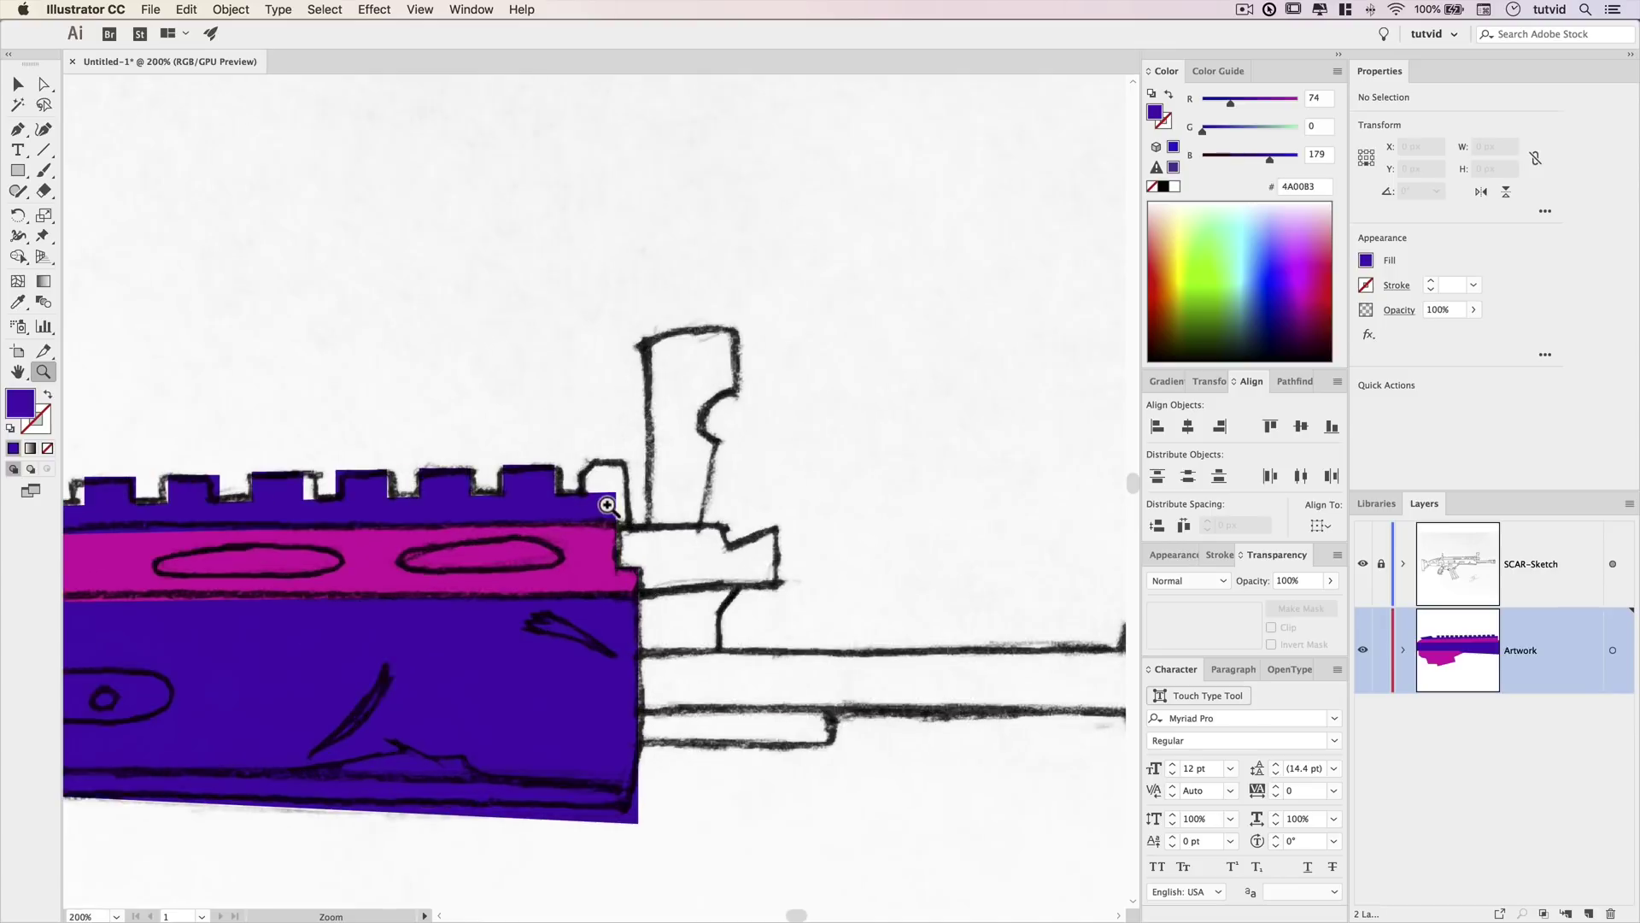
left_click(607, 505)
key("p")
left_click(538, 488)
left_click(773, 487)
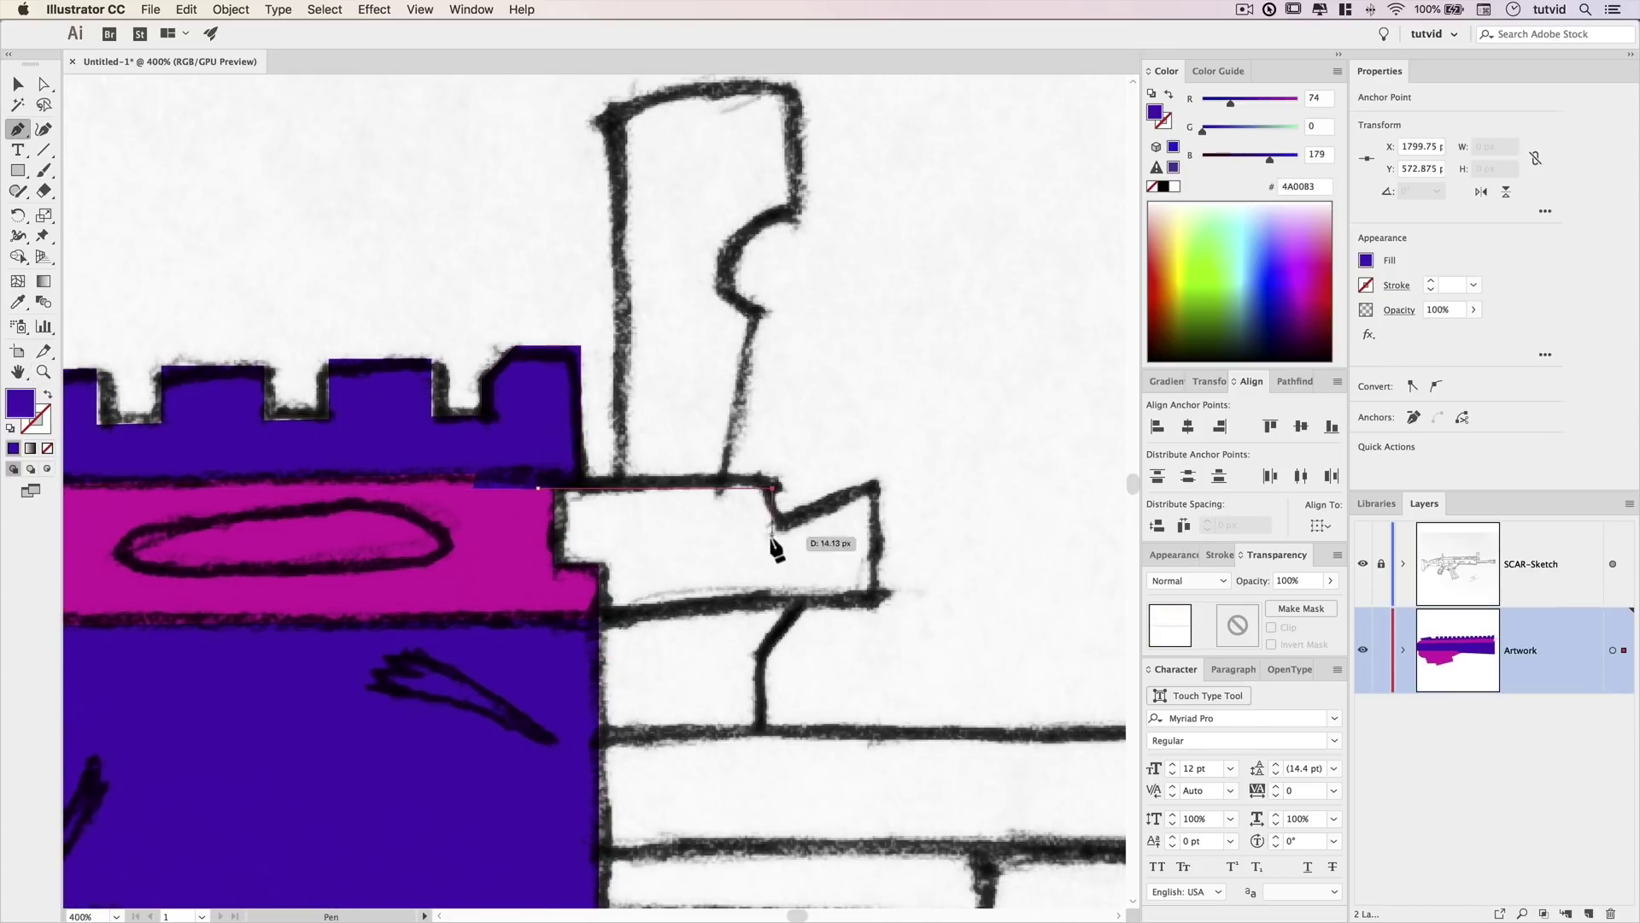
left_click(772, 534)
left_click(875, 435)
left_click(874, 606)
left_click(527, 606)
left_click(537, 487)
Trace the front sight post above the notched block as a blue-violet Pen shape, skipping its round cutout.
left_click(620, 503)
left_click(608, 93)
left_click_drag(608, 93, 453, 215)
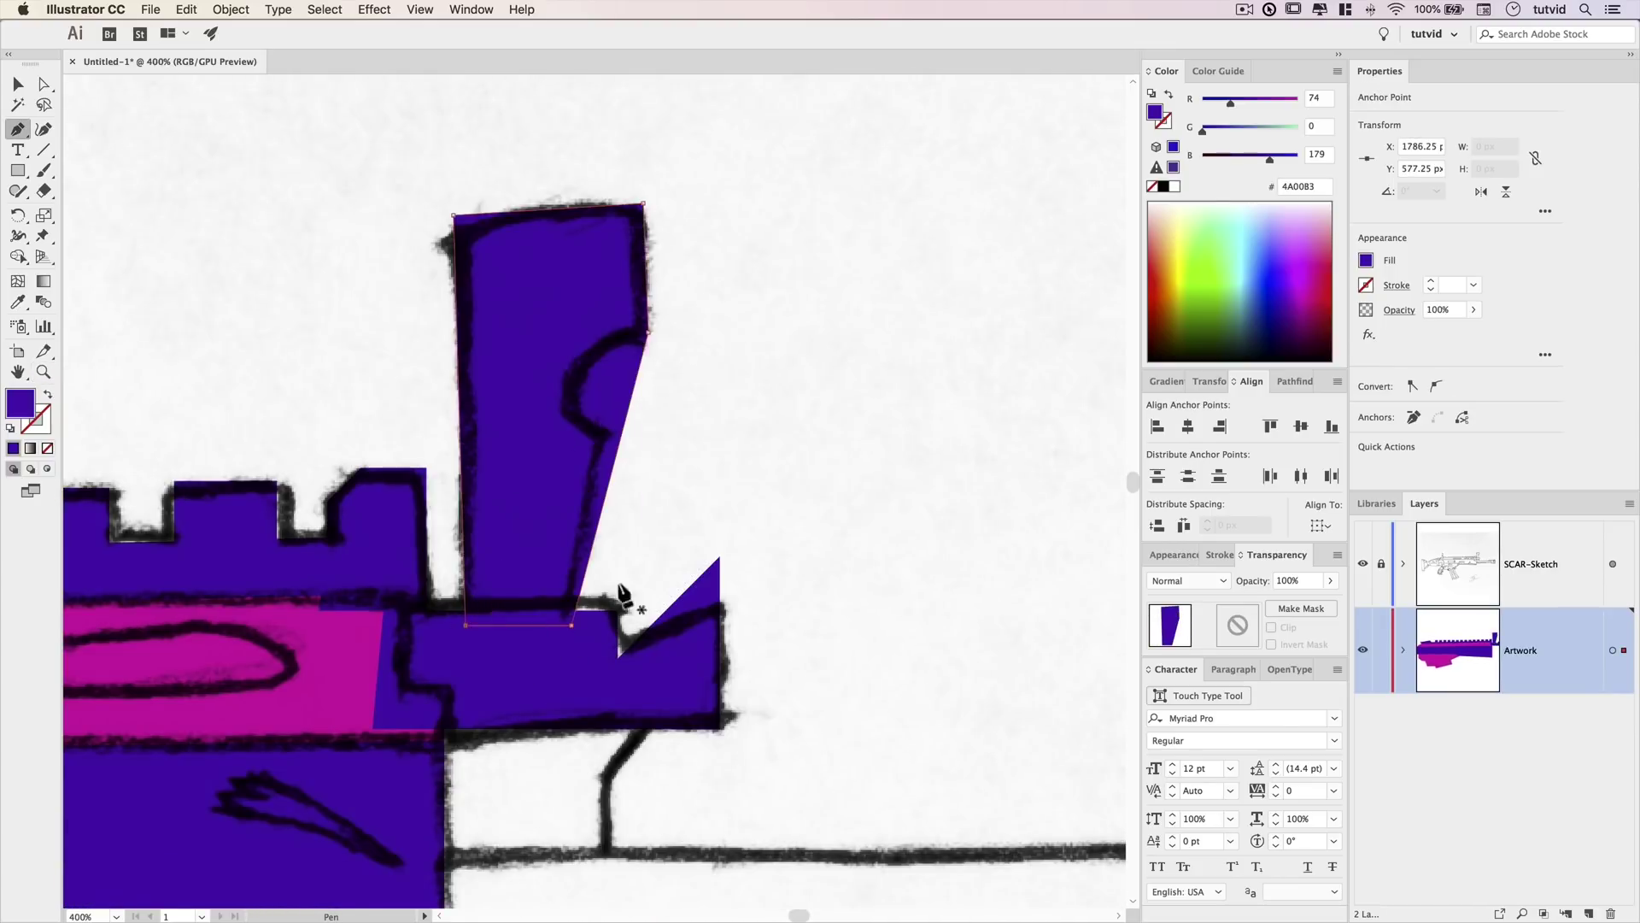
Trace the small connector between the notched front block and the barrel as a blue-violet Pen shape.
left_click_drag(618, 585, 704, 289)
left_click(731, 441)
left_click(691, 478)
left_click(691, 562)
left_click(461, 562)
Send the notched front block and the connector beneath it to the back, behind the magenta strip and body panel.
key("super+minus")
key("super+minus")
key("v")
left_click(591, 459)
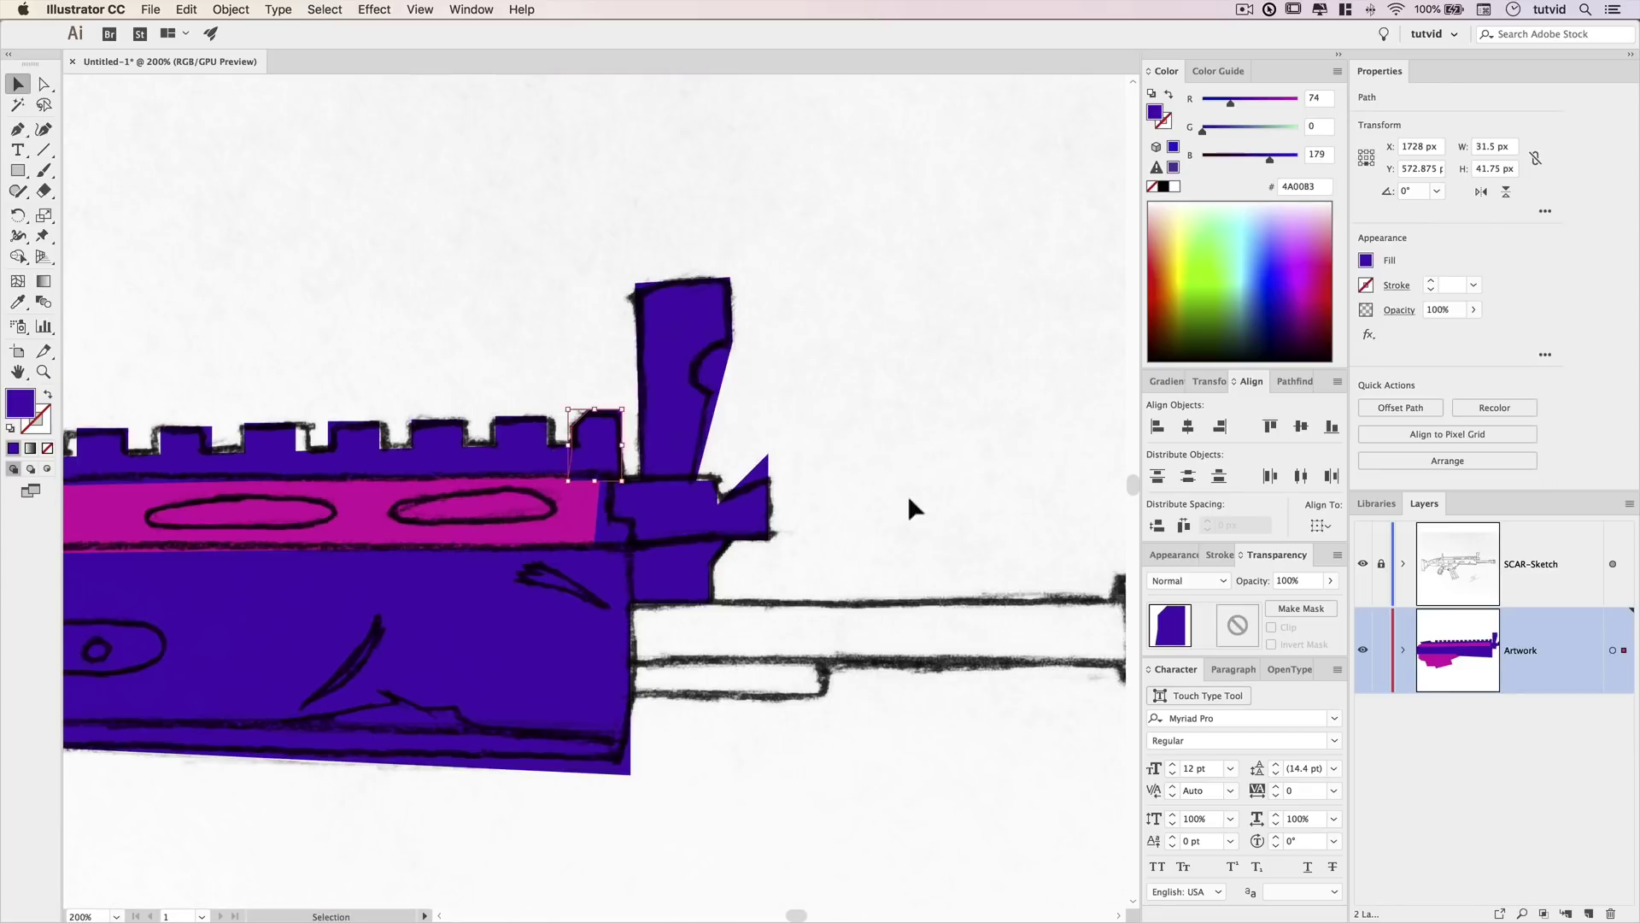
left_click(683, 511)
key("super+shift+bracketleft")
left_click(684, 580)
left_click_drag(800, 602, 832, 561)
left_click(627, 410)
Expand the Artwork layer and recolor the small connector and the front sight post to blue, R 73, G 106, B 229.
left_click(1402, 650)
double_click(1380, 71)
scroll(1532, 408, "down", 5)
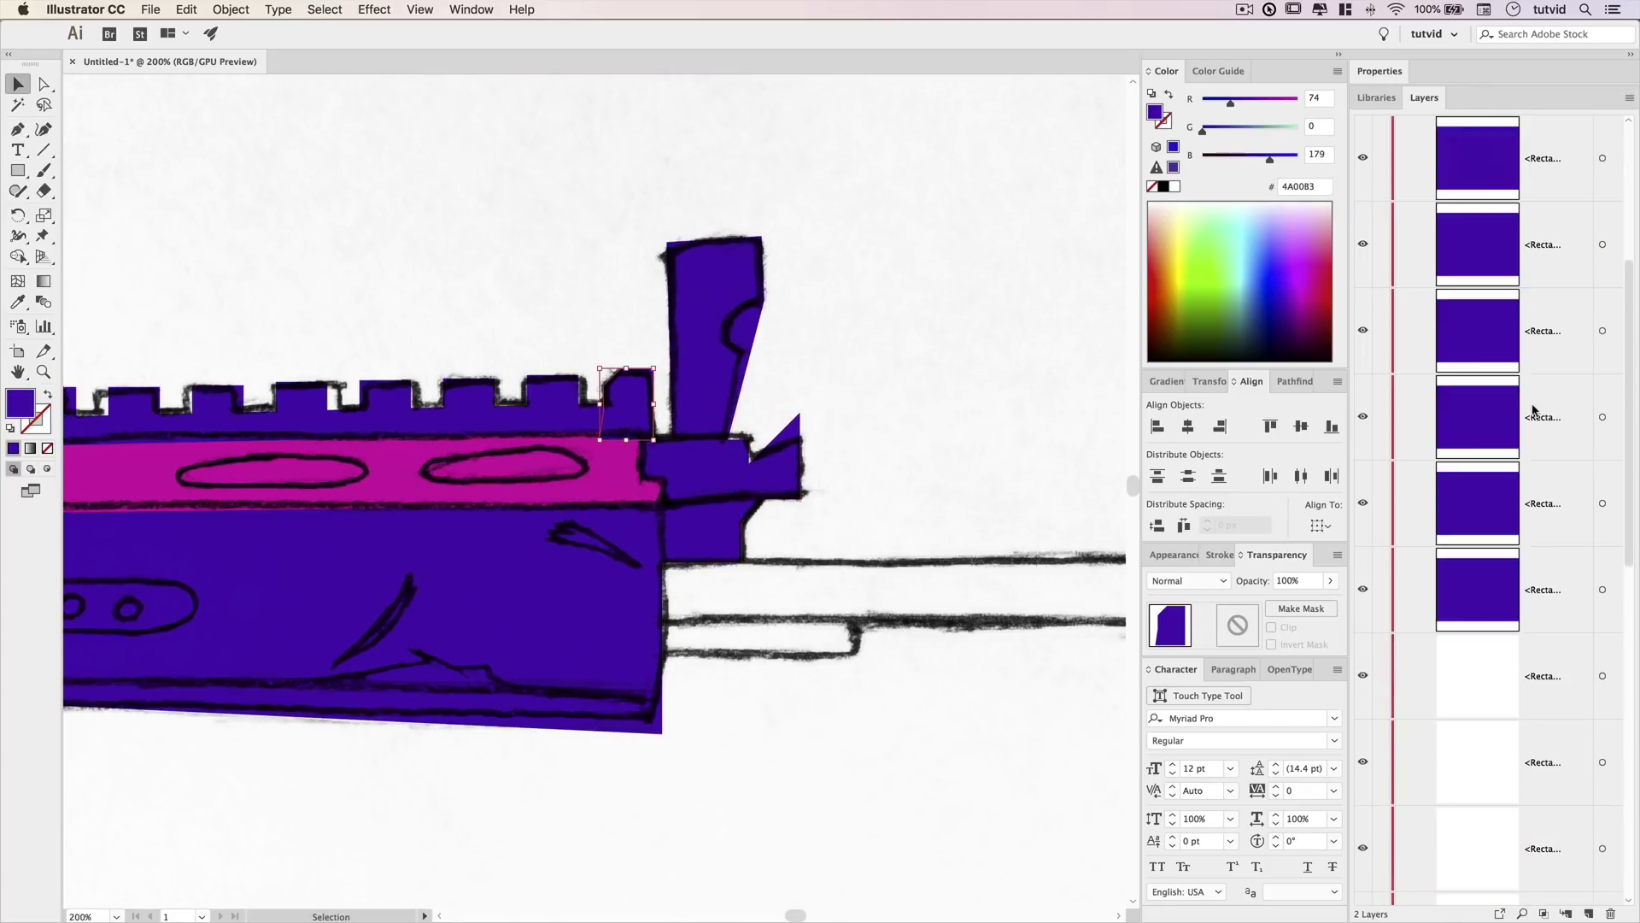
scroll(1532, 410, "down", 10)
left_click_drag(991, 382, 1048, 345)
left_click(764, 495)
left_click_drag(1203, 132, 1242, 132)
left_click(768, 316)
key("i")
left_click(775, 490)
key("v")
Move the front sight post backward in the stacking order, then collapse the Artwork layer.
key("super+bracketleft")
key("super+bracketleft")
key("super+bracketleft")
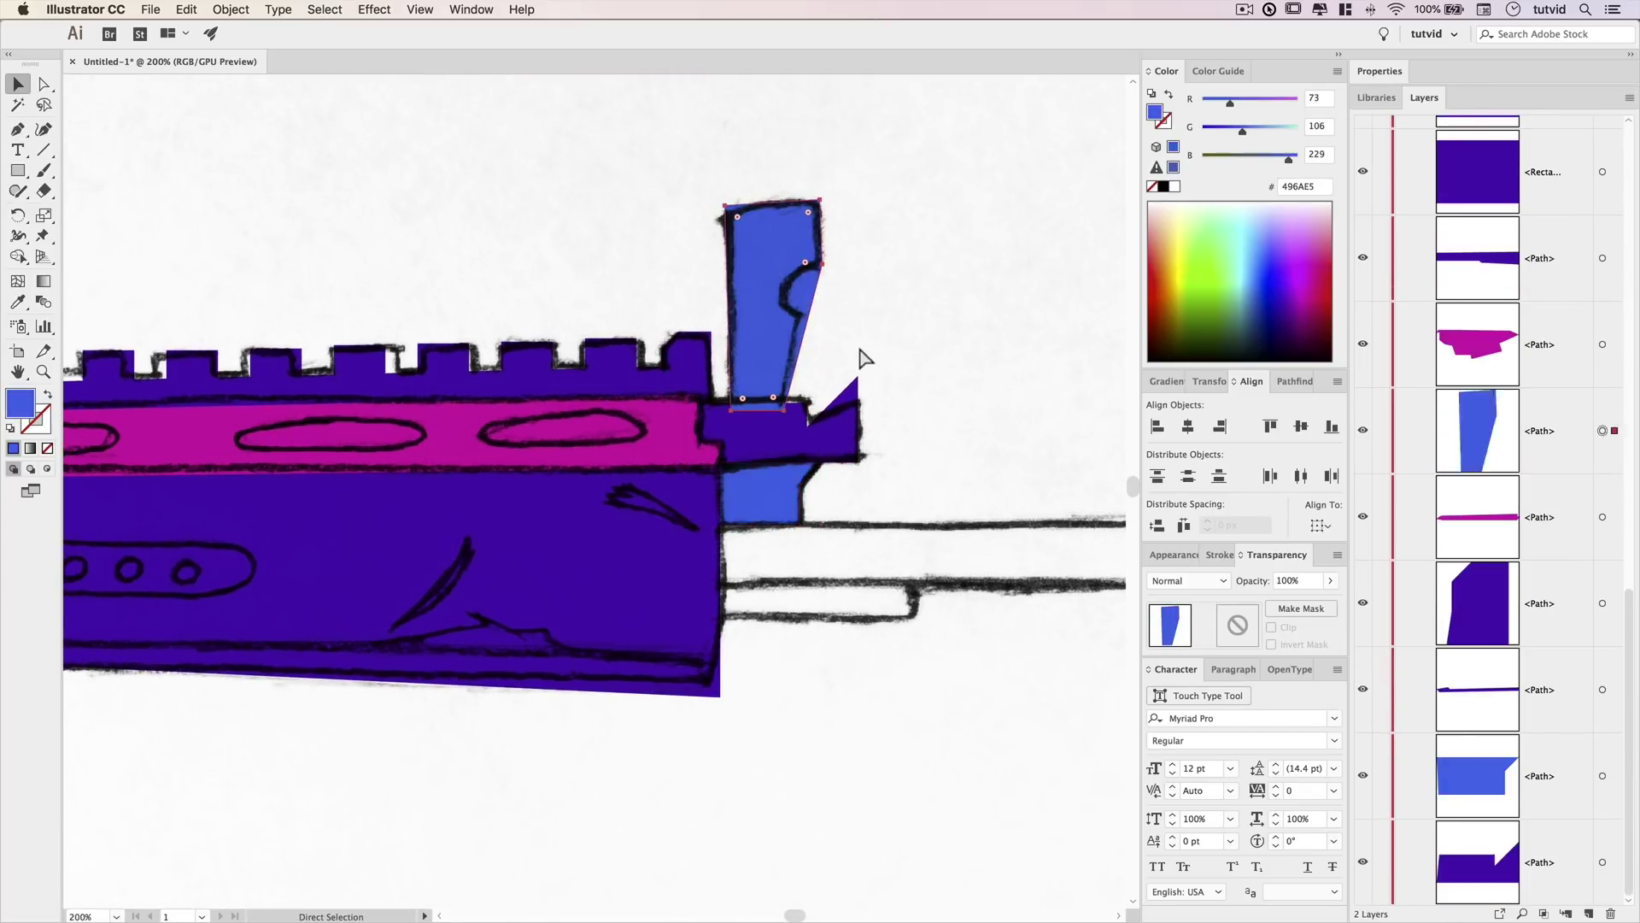
key("super+bracketleft")
key("super+bracketleft")
key("super+bracketleft")
key("super+bracketleft")
key("super+bracketleft")
key("super+minus")
key("super+minus")
key("super+minus")
key("super+minus")
double_click(1380, 71)
scroll(1487, 649, "up", 15)
left_click(1402, 650)
Trace the barrel up to the muzzle as a closed Pen shape, match its fill to the magenta strip and send it to the back.
key("z")
left_click(768, 497)
key("p")
left_click(293, 478)
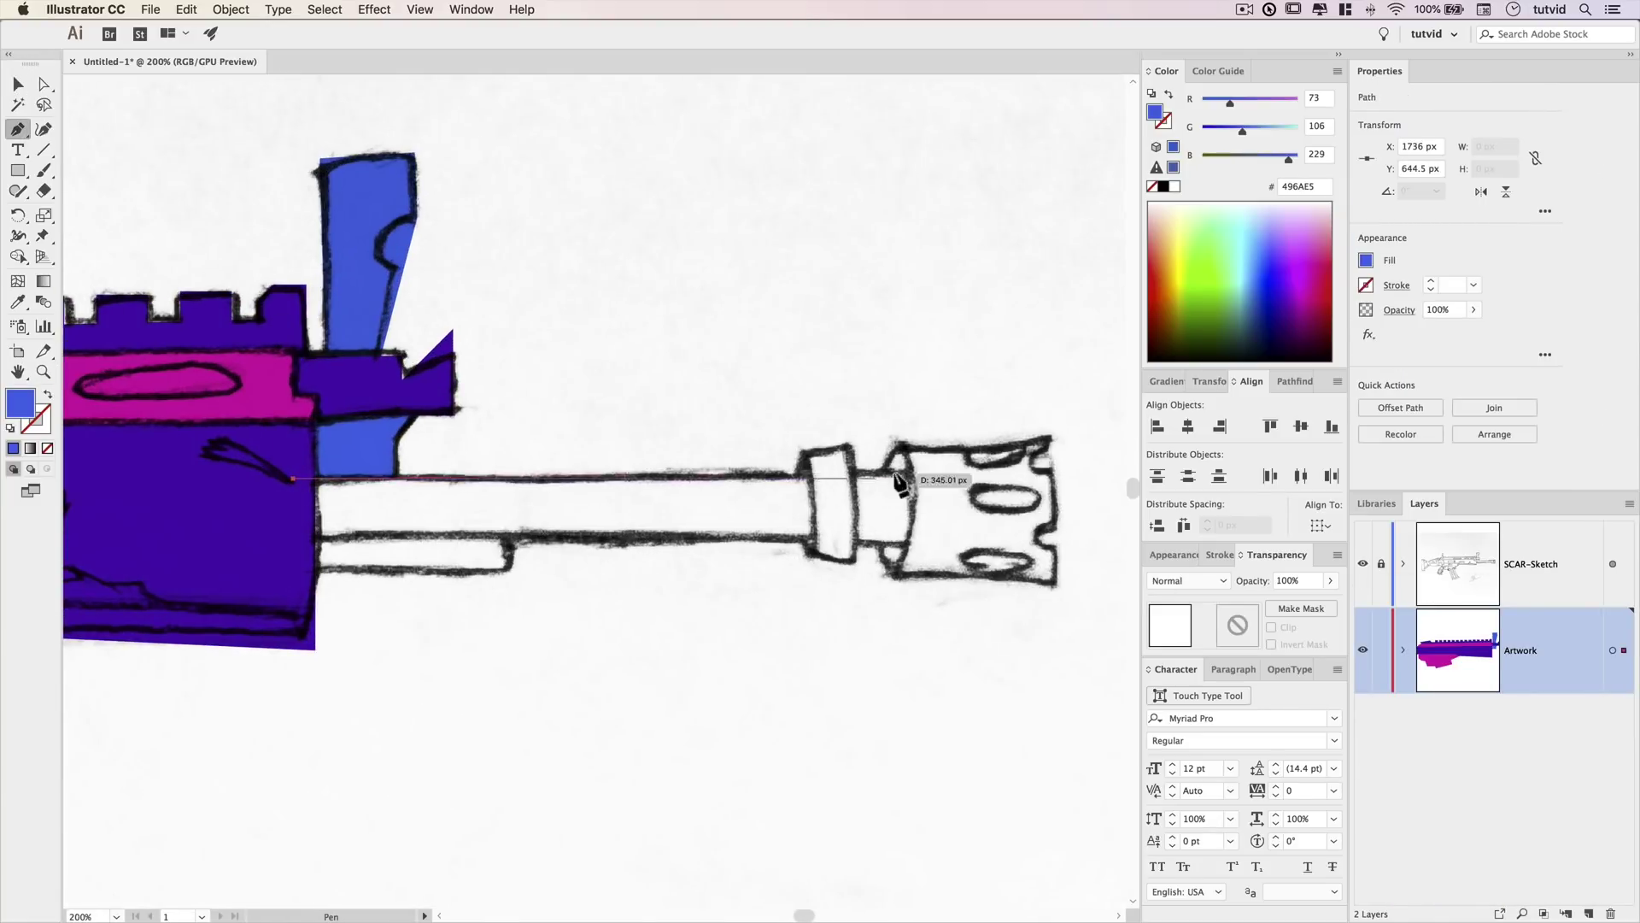
left_click(948, 470)
left_click(948, 549)
left_click(287, 540)
left_click(293, 478)
key("i")
left_click(278, 384)
key("v")
key("super+shift+bracketleft")
Trace the short bar under the barrel as a closed Pen shape and match its fill to the connector's blue.
left_click(331, 544)
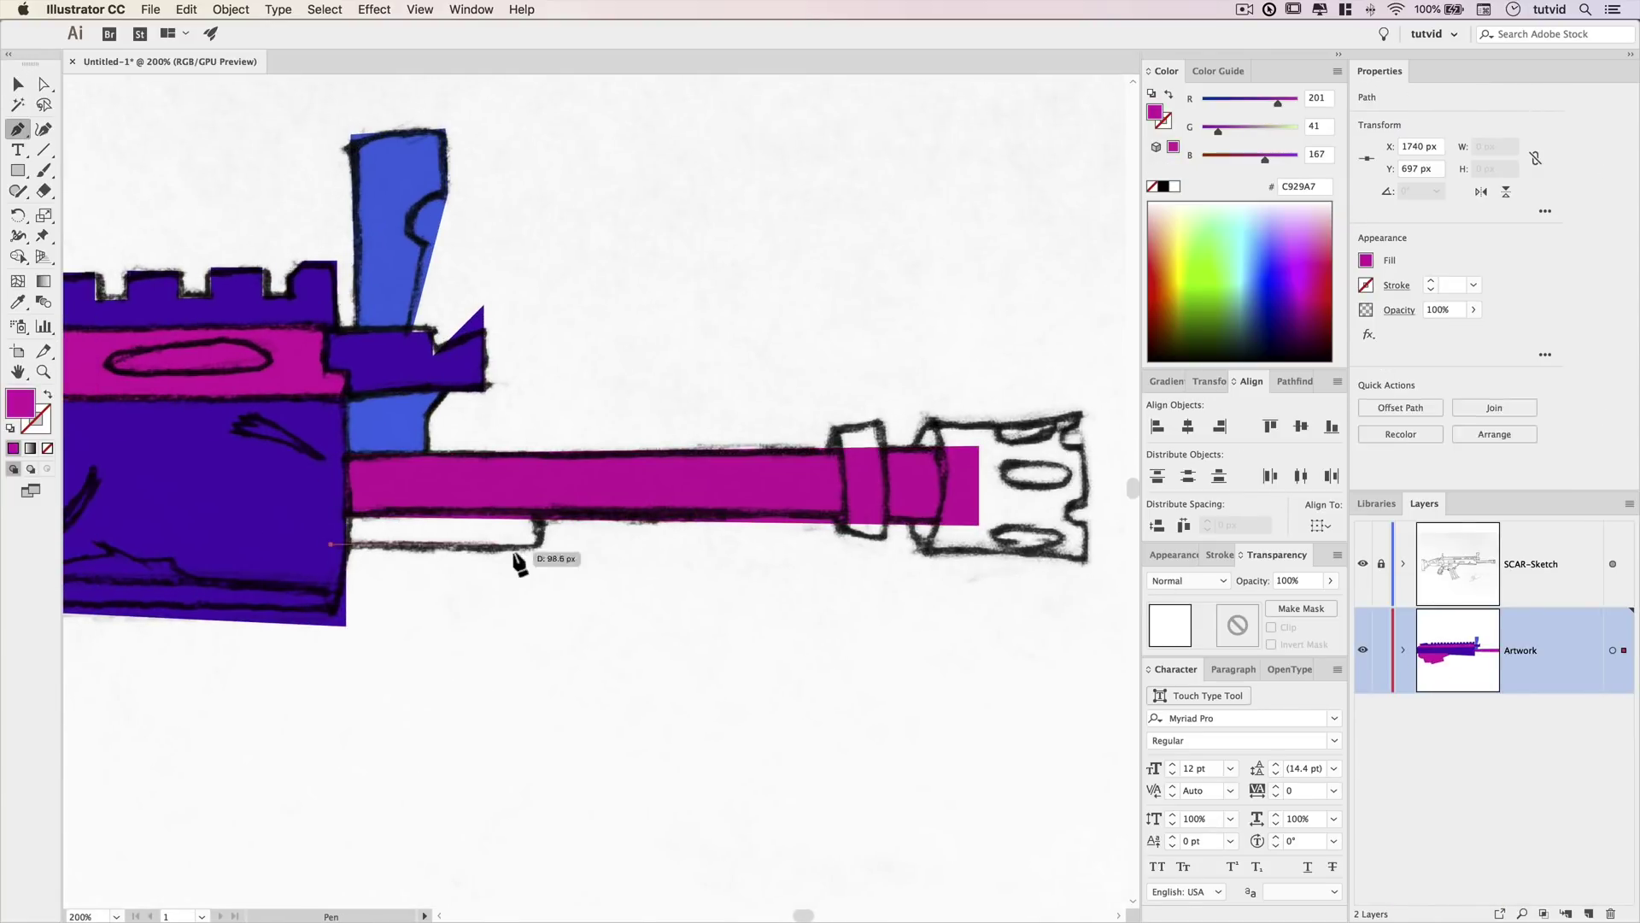
left_click(541, 548)
left_click(542, 506)
left_click(330, 504)
left_click(388, 427)
Draw a 33 by 71 px blue rectangle over the barrel collar, cover the muzzle brake with another blue shape, and deselect.
left_click_drag(527, 600, 338, 567)
left_click_drag(642, 391, 699, 511)
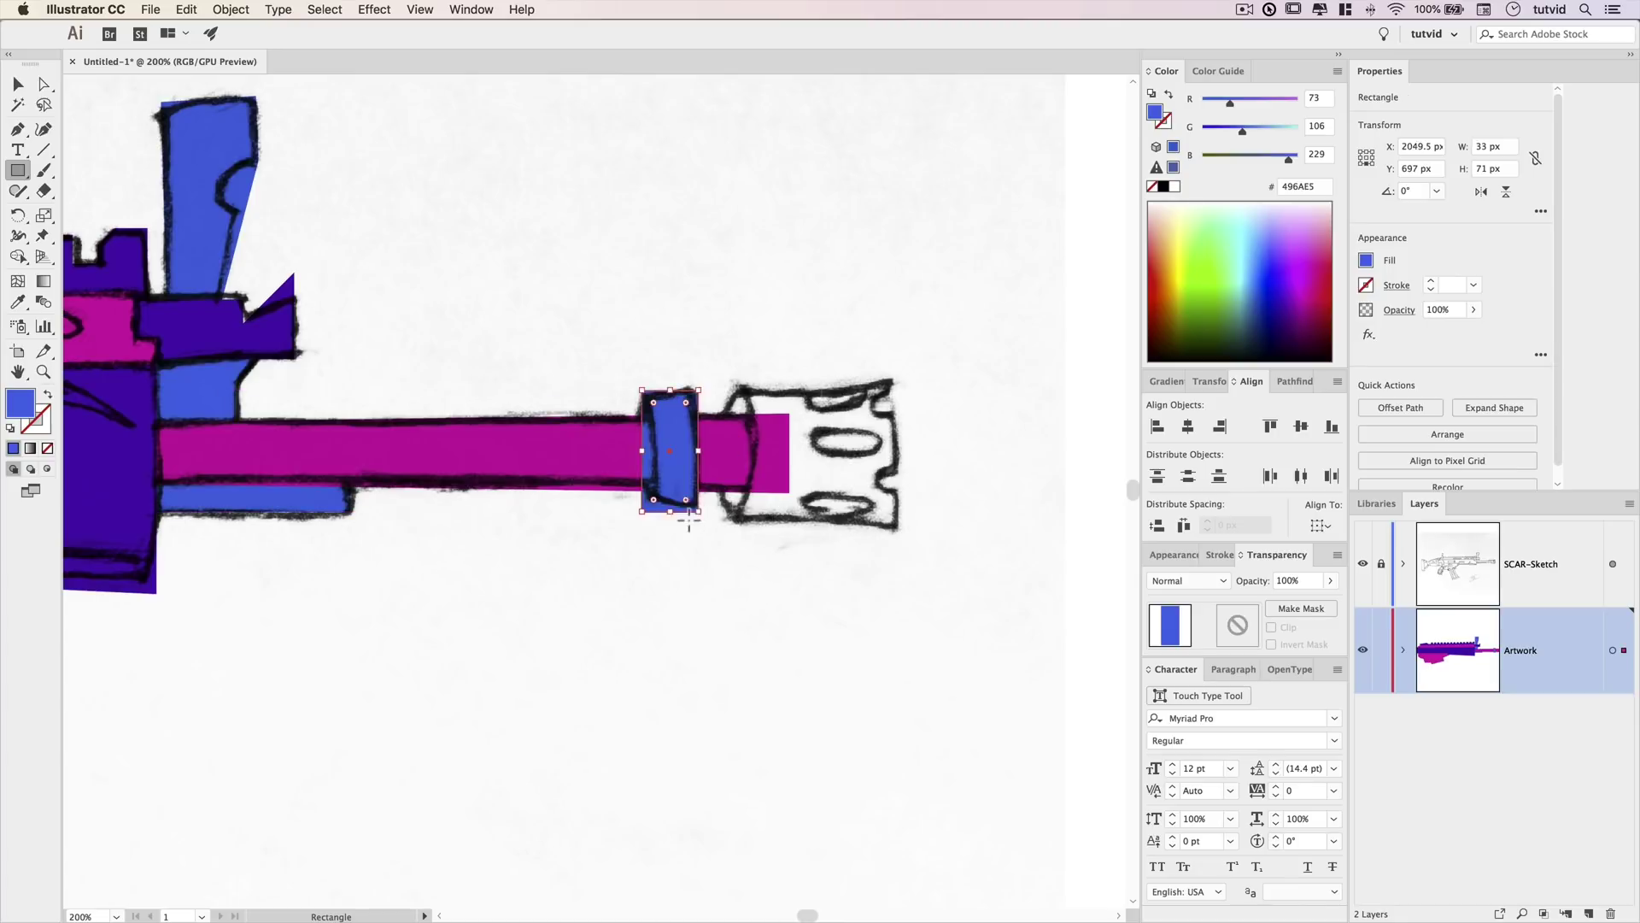
key("v")
scroll(456, 444, "right", 5)
key("super+shift+a")
key("super+minus")
key("super+minus")
key("super+minus")
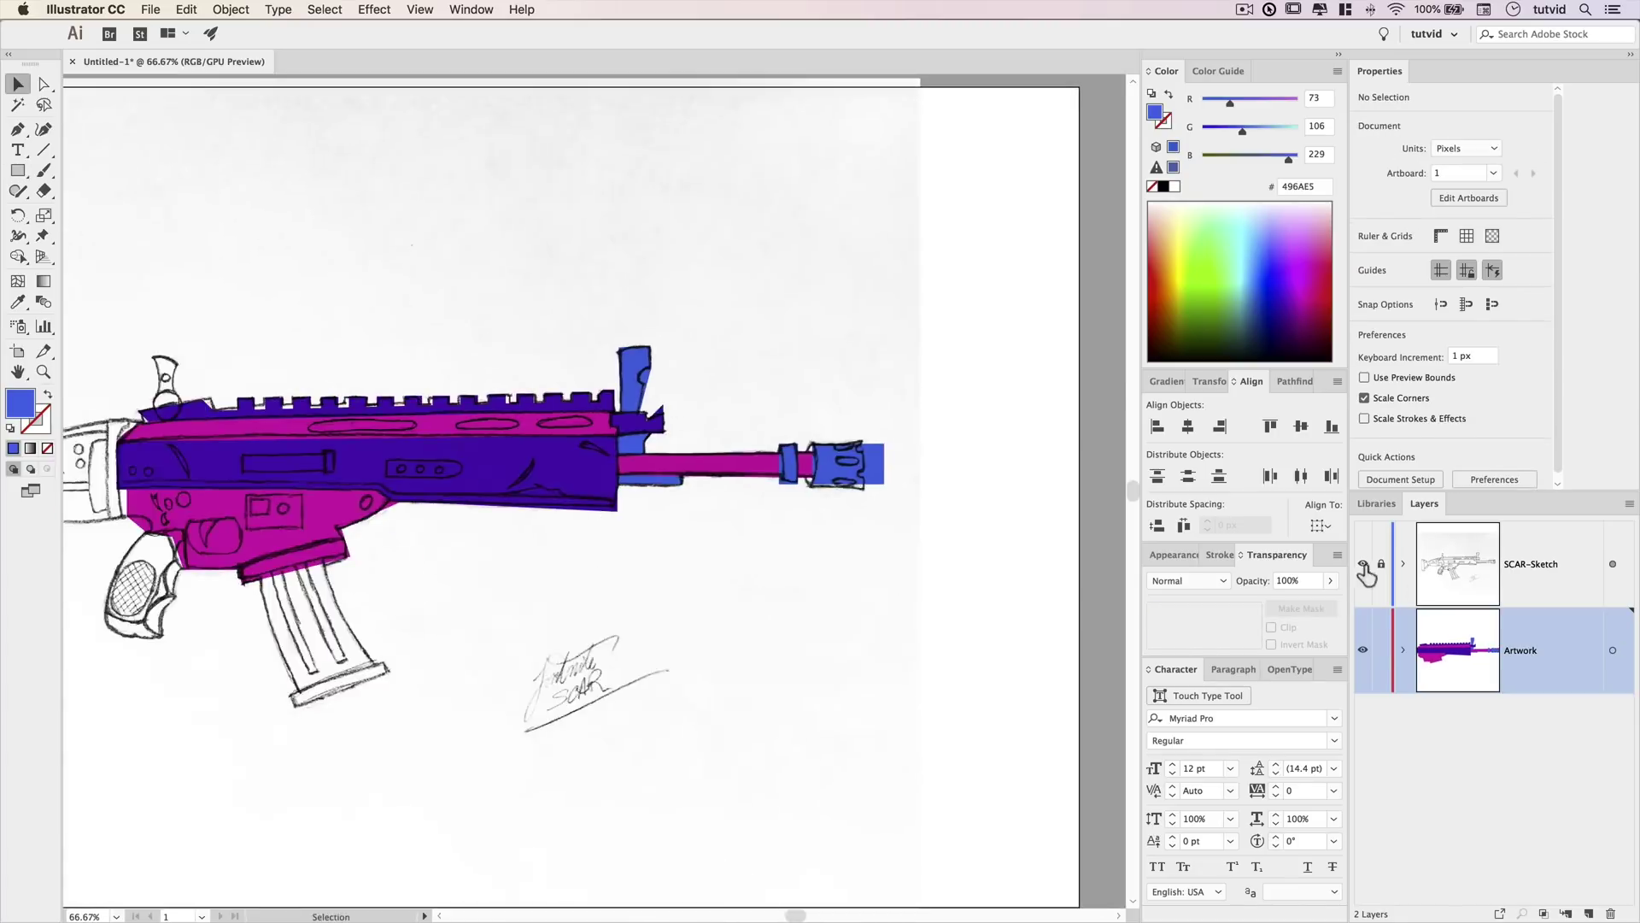
Draw a blue circle over the round pivot at the base of the rear sight.
left_click(603, 493)
left_click(603, 494)
key("l")
mouse_move(517, 422)
left_mouse_down()
mouse_move(651, 525)
mouse_move(647, 551)
left_mouse_up()
Trace the flared rear sight post above the blue circle as a curved Pen shape.
key("p")
left_click_drag(517, 487, 569, 354)
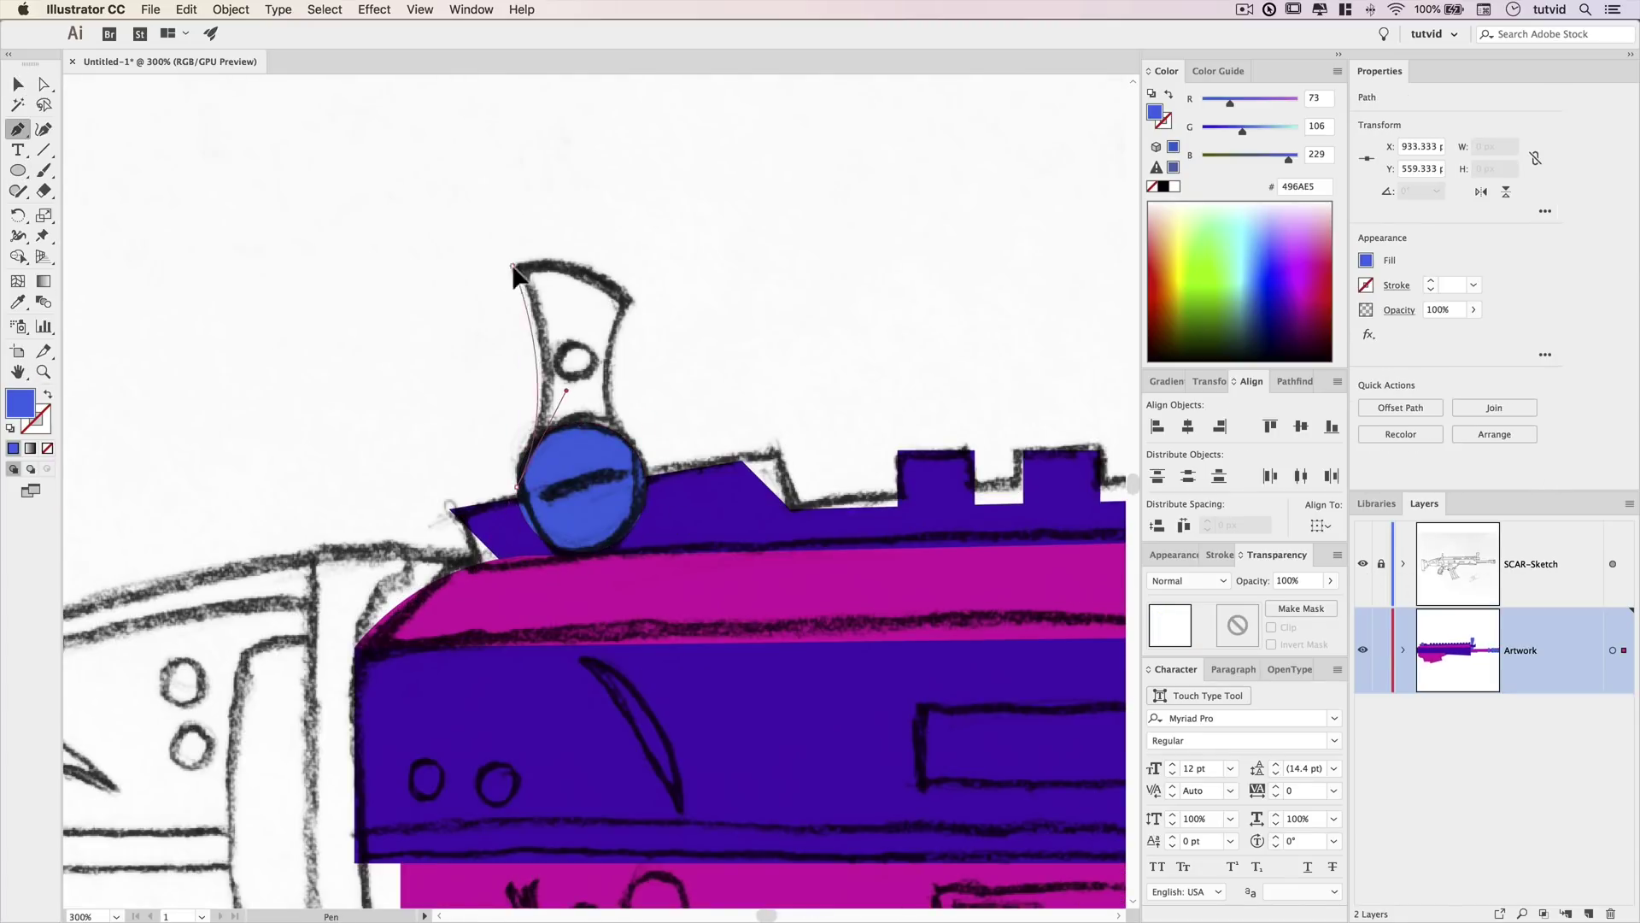
left_click(513, 266)
left_click_drag(513, 267, 605, 249)
left_click(629, 303)
left_click_drag(630, 302, 589, 360)
Match the rear sight post's fill to the magenta strip, send it behind the blue circle and deselect.
key("i")
left_click(653, 585)
key("super+bracketleft")
key("v")
key("super+shift+a")
Toggle the SCAR-Sketch layer's visibility to examine the rear sight and rail shapes without the sketch.
key("super+minus")
key("super+minus")
key("super+minus")
left_click(1363, 565)
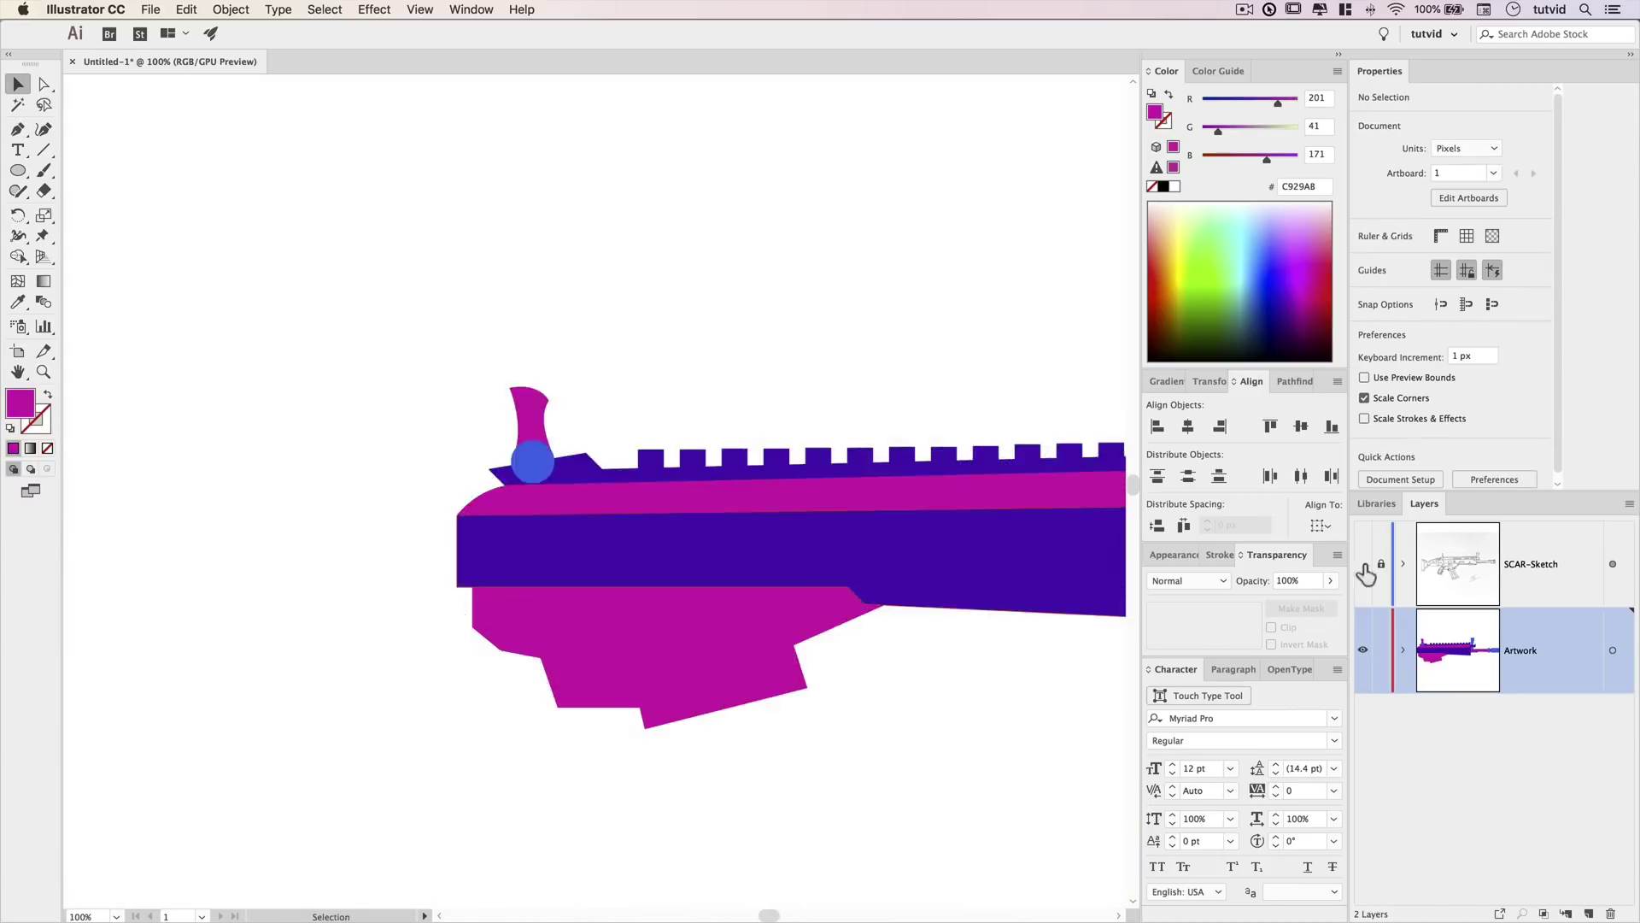
left_click(1363, 565)
Trace the collar between the stock and the rear of the body with the Pen tool.
mouse_move(902, 682)
left_mouse_down()
mouse_move(413, 520)
mouse_move(1013, 540)
left_mouse_up()
left_click(611, 359)
left_click(612, 359)
key("p")
left_click(646, 336)
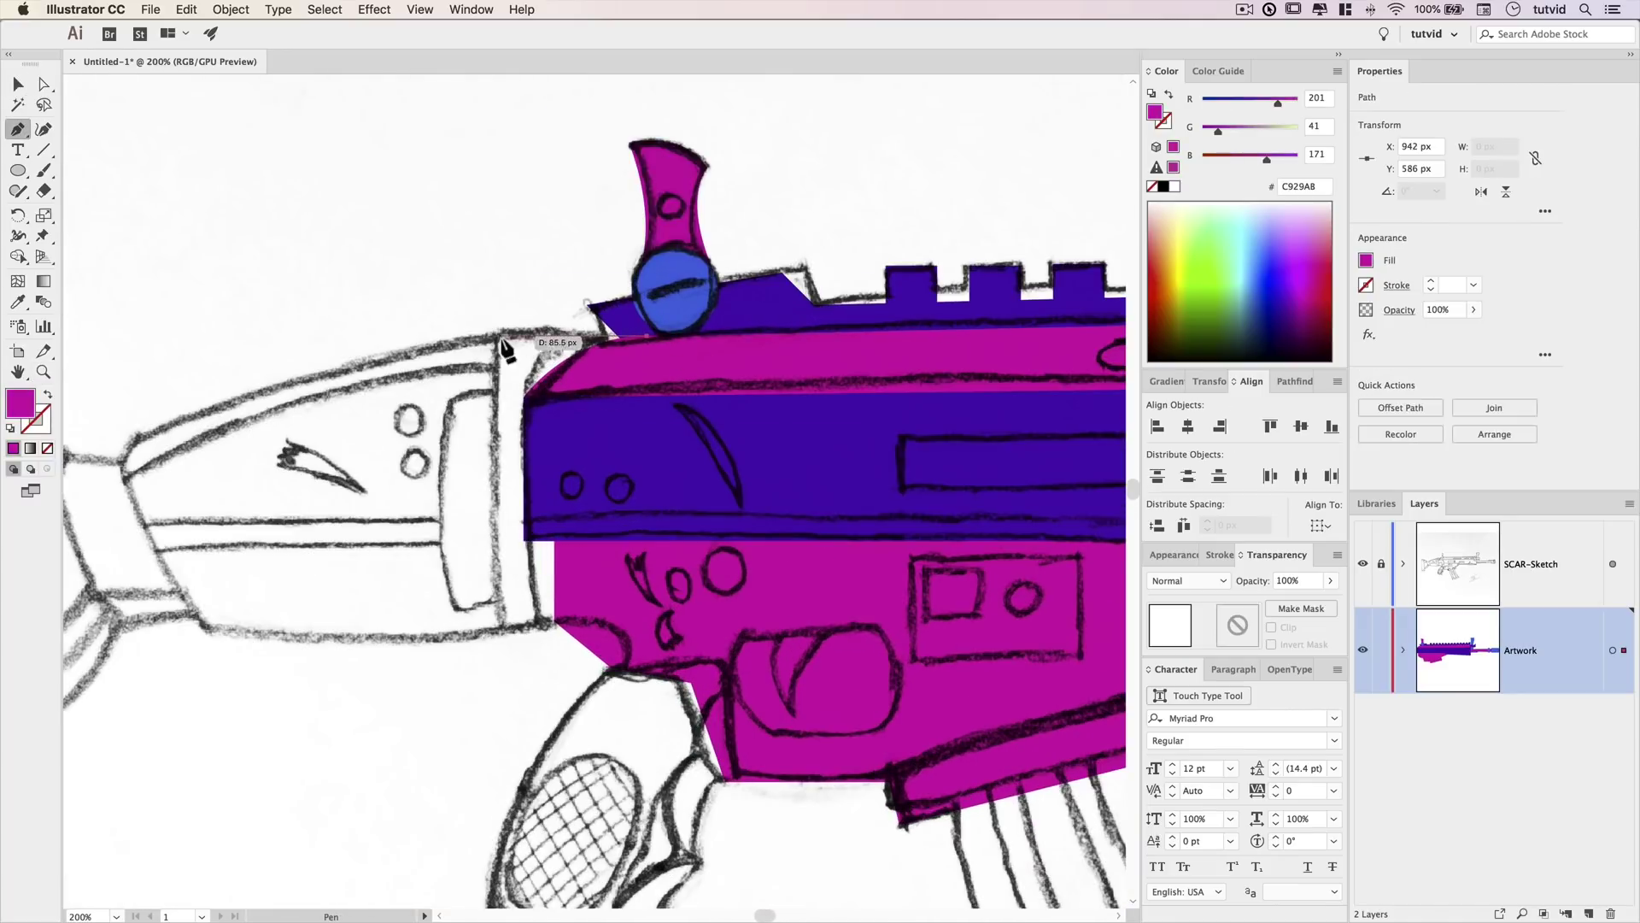
left_click(497, 335)
left_click(498, 622)
left_click(554, 622)
Match the rear collar's fill to the pivot circle's blue, send it to the back and deselect.
key("i")
left_click(674, 312)
key("v")
key("super+shift+bracketleft")
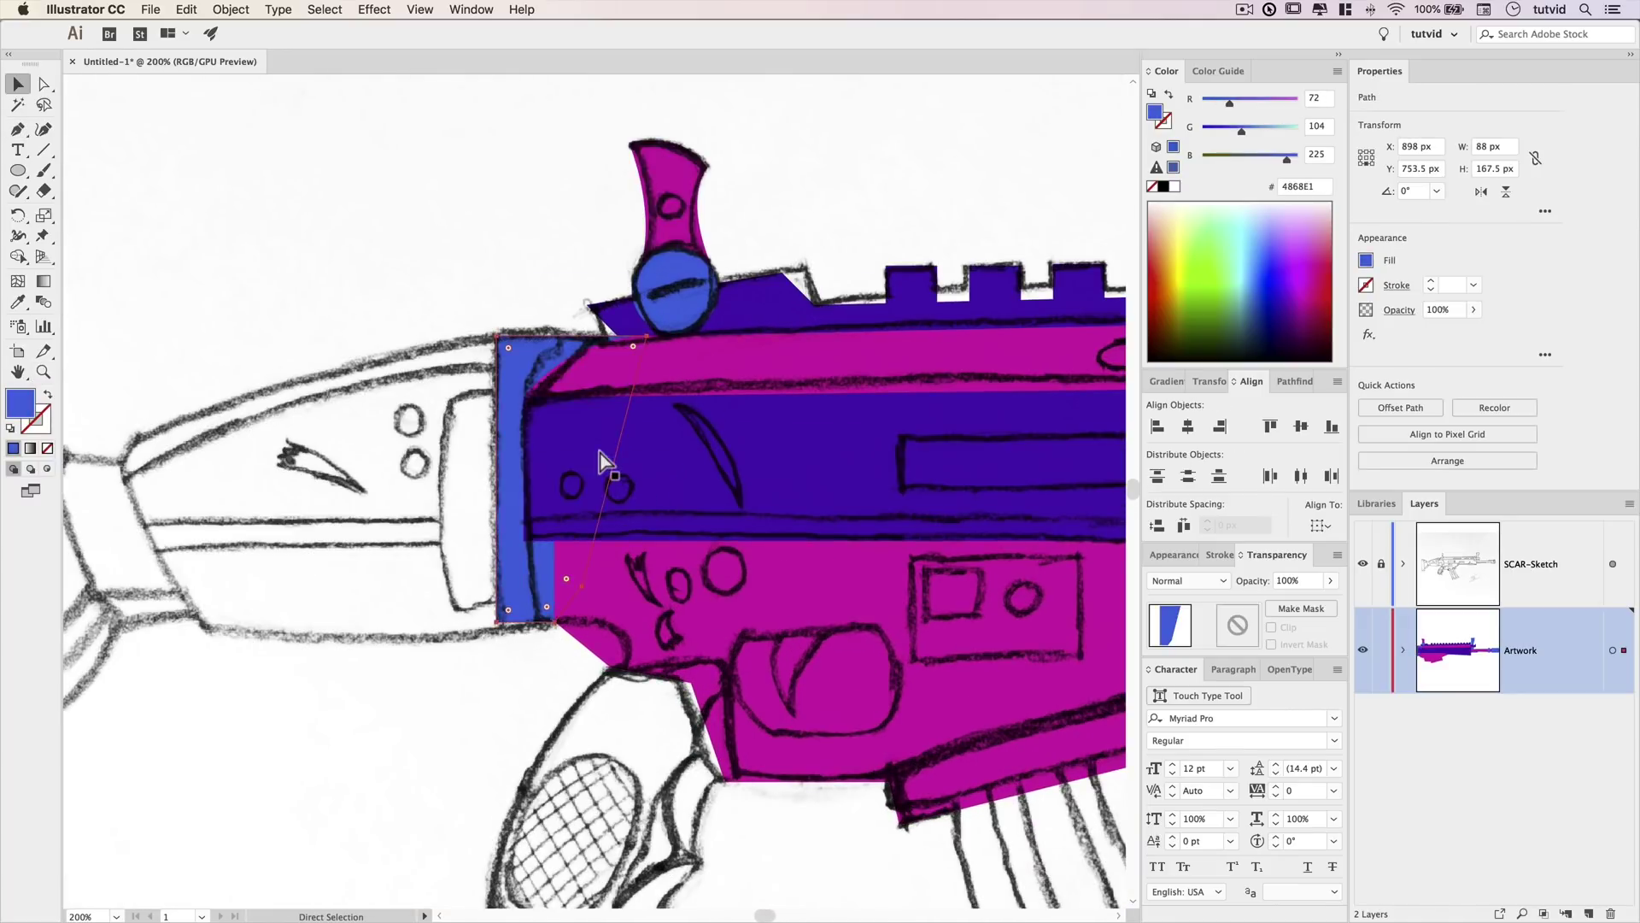
key("super+shift+a")
Sample the central body panel's blue-violet, R 74, G 0, B 179, as the current fill with nothing selected.
left_click_drag(604, 458, 652, 440)
left_click(1364, 565)
left_click(603, 410)
left_click(573, 381)
key("v")
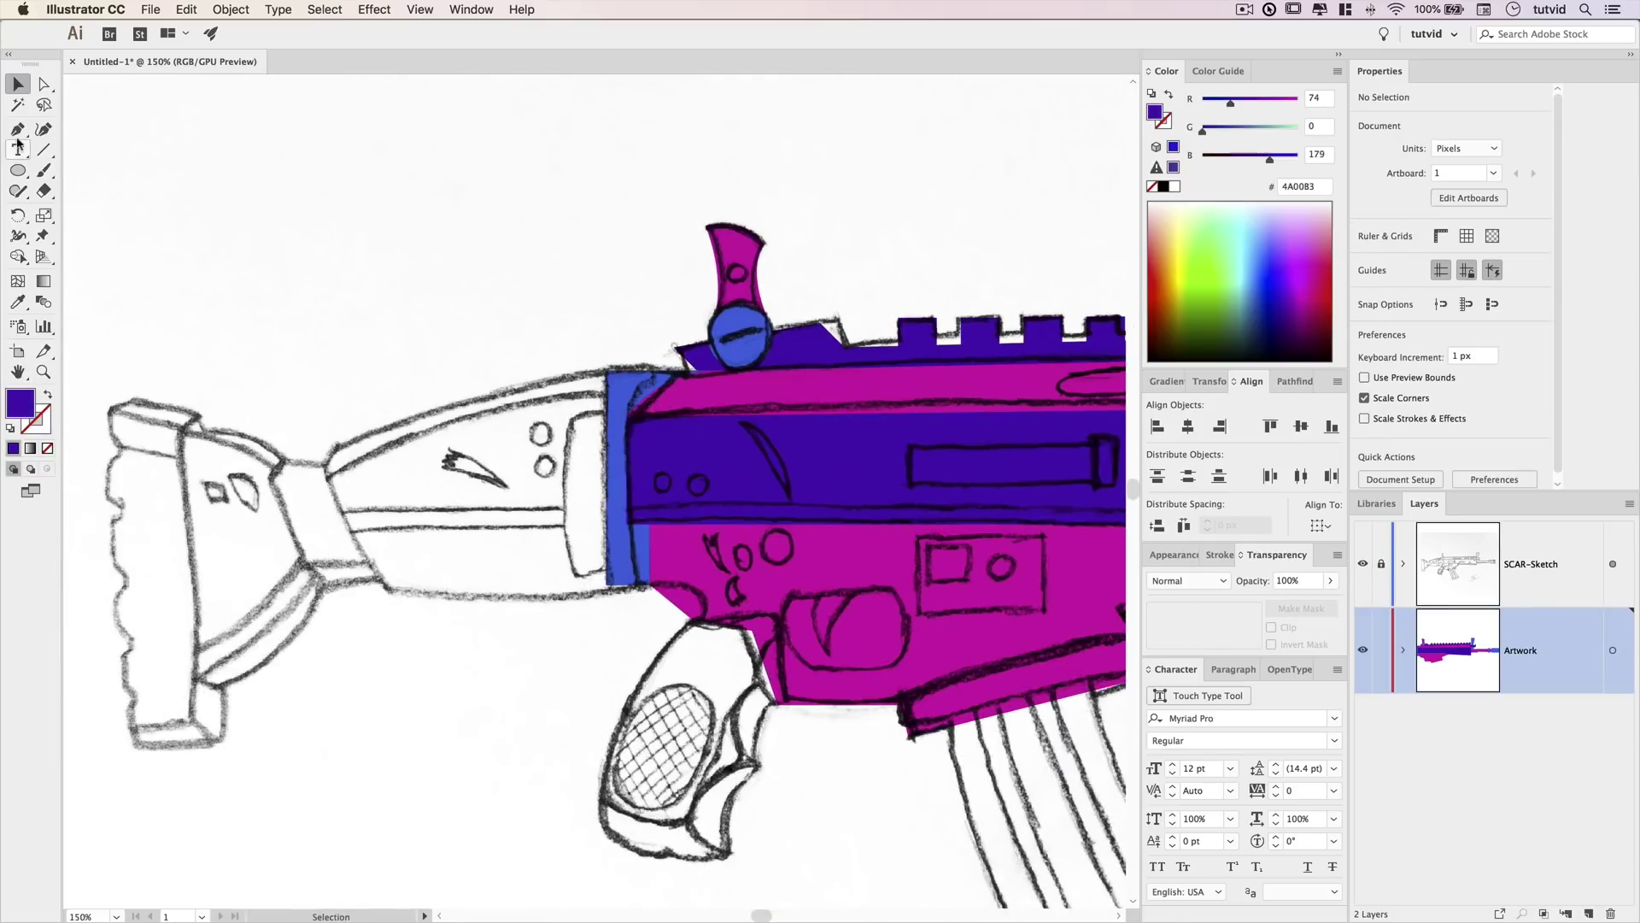
Send the blue-violet panel beside the collar at the front of the stock to the back and deselect it.
left_click(598, 496)
key("super+shift+bracketleft")
left_click(554, 623)
left_click_drag(590, 574, 600, 647)
left_click(567, 636)
Trace the front section of the stock with the Pen tool, giving its upper edge a curve up to the collar.
key("p")
left_click(683, 595)
left_click(418, 595)
left_click(362, 489)
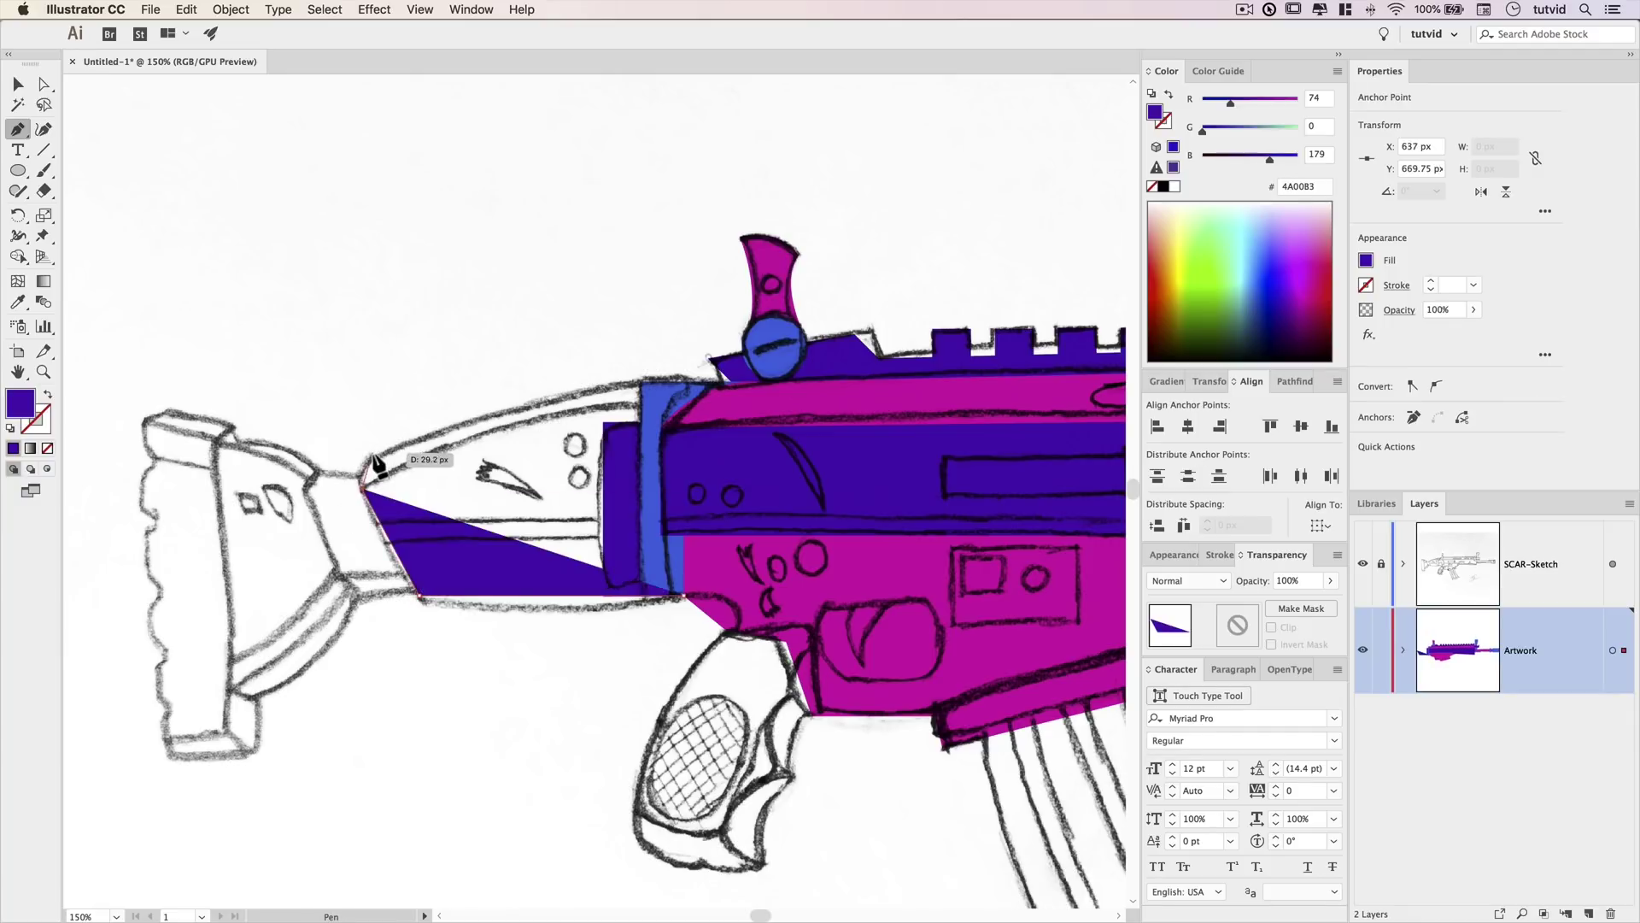
left_click_drag(369, 456, 471, 407)
left_click_drag(639, 380, 700, 380)
Match the front stock section's fill to the lower body's magenta and send it to the back.
key("i")
left_click(716, 559)
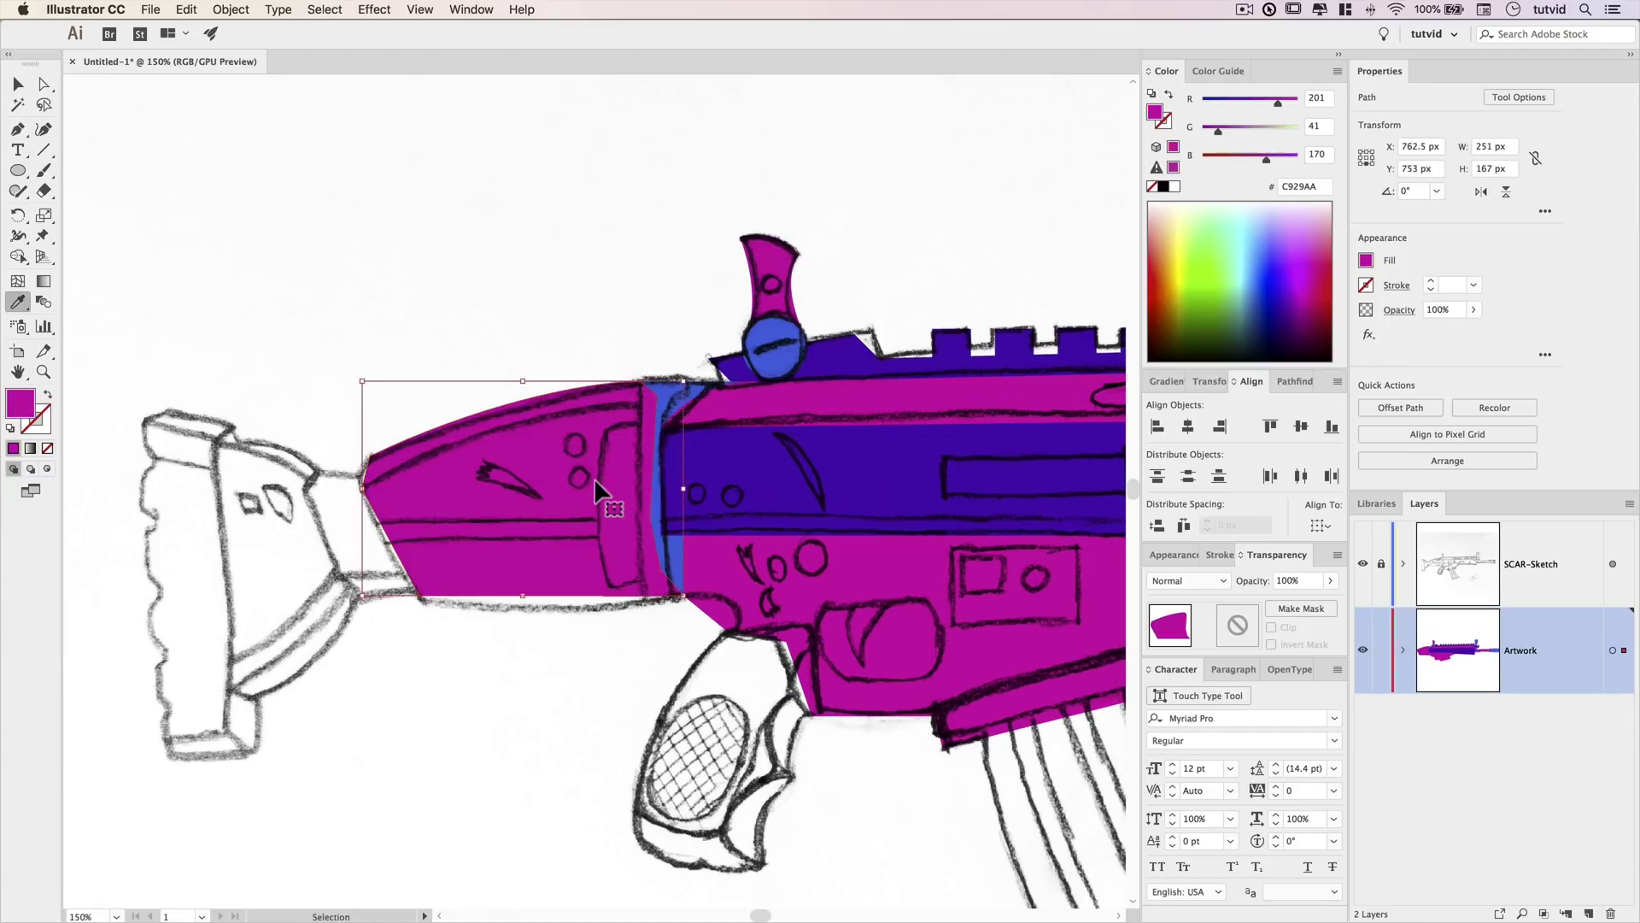
key("super+shift+bracketleft")
key("v")
With the sketch hidden, align the lower corner points where the front stock section, its side panel and the collar meet.
left_click(1363, 564)
left_click(574, 617, "super")
key("a")
left_click(1015, 525)
left_click(1016, 527)
left_click(604, 608)
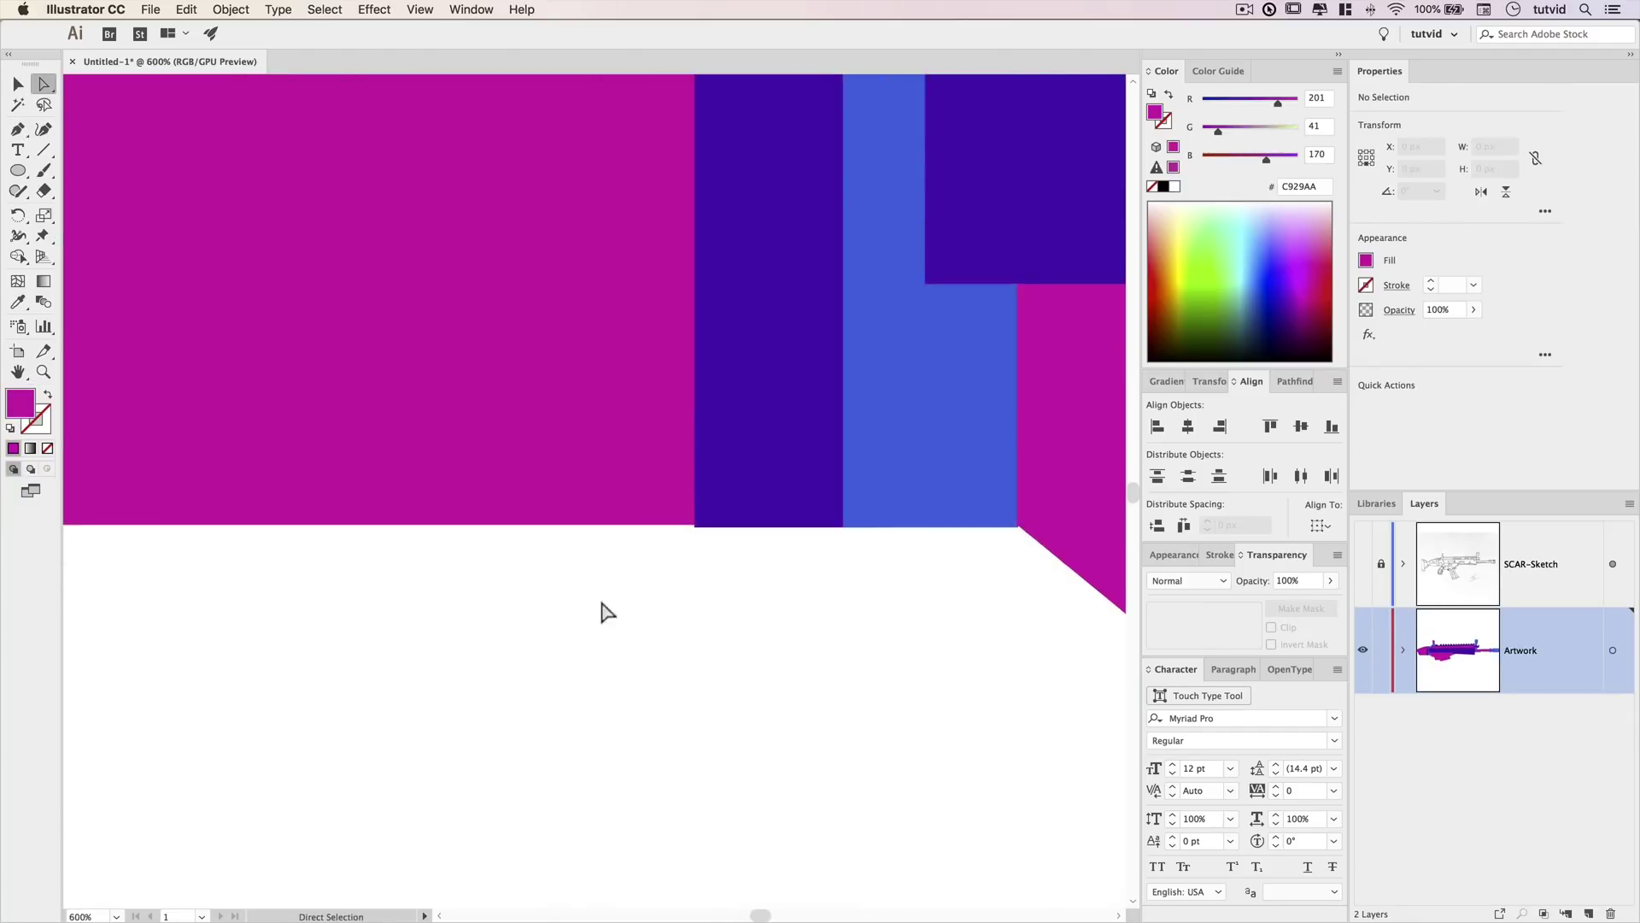
left_click_drag(820, 581, 597, 599)
key("super+minus")
key("super+minus")
key("super+minus")
Show the sketch and trace the narrow neck of the stock with the Pen tool, matching its fill to the side panel's blue-violet.
left_click_drag(637, 439, 1022, 481)
left_click(1363, 563)
key("p")
left_click(619, 390)
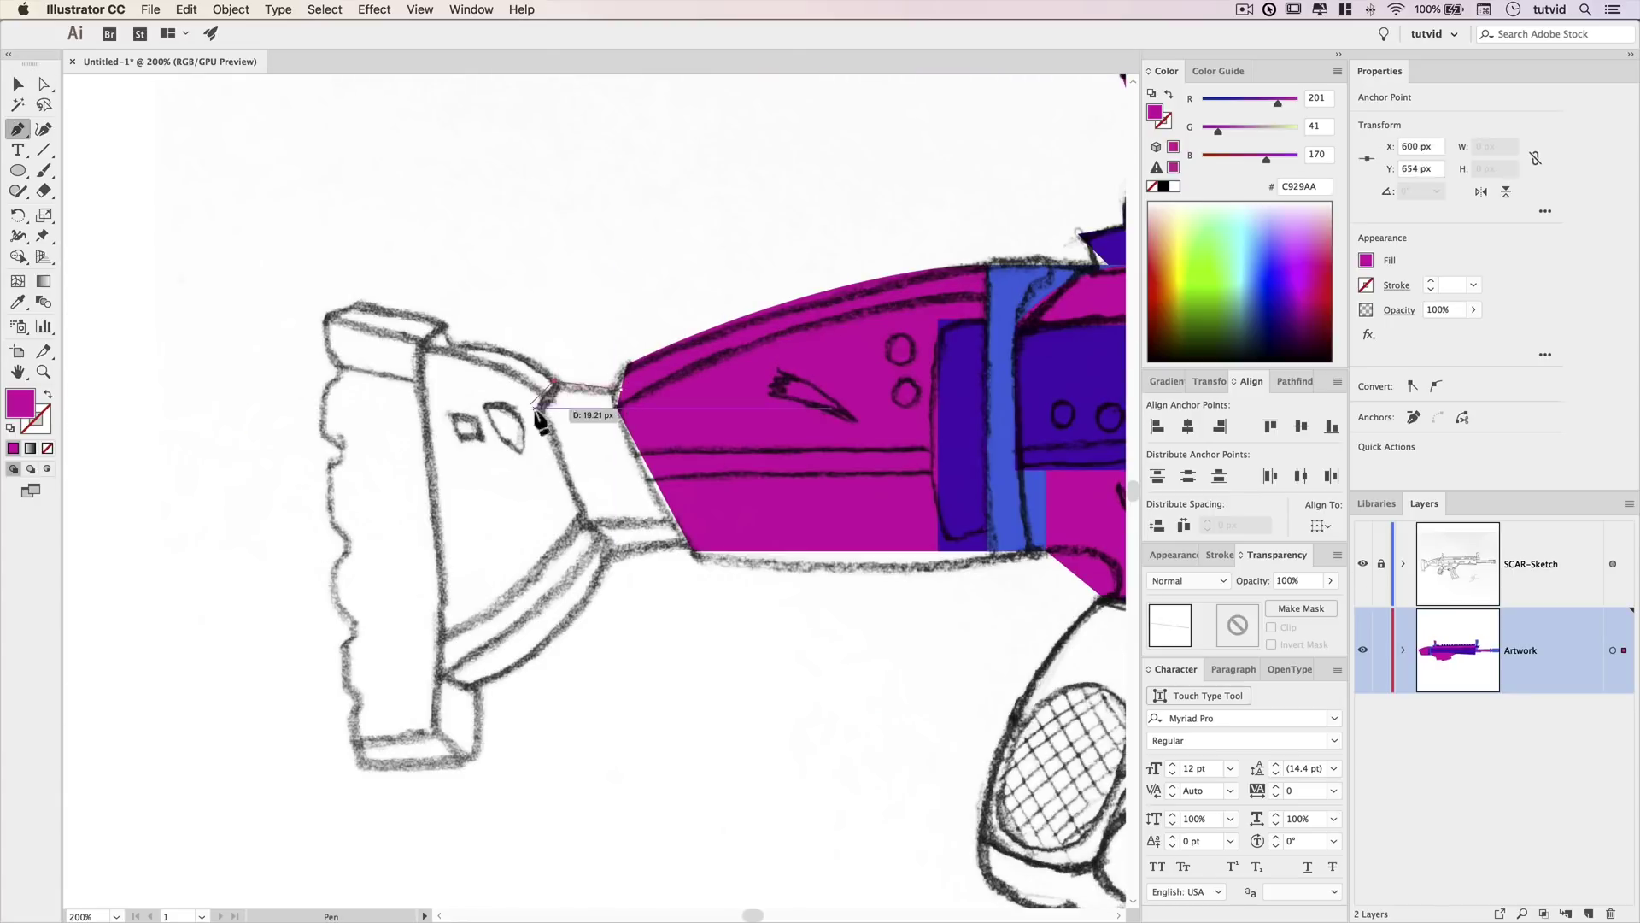
left_click(602, 542)
left_click(690, 543)
left_click(619, 389)
key("i")
left_click(961, 427)
key("v")
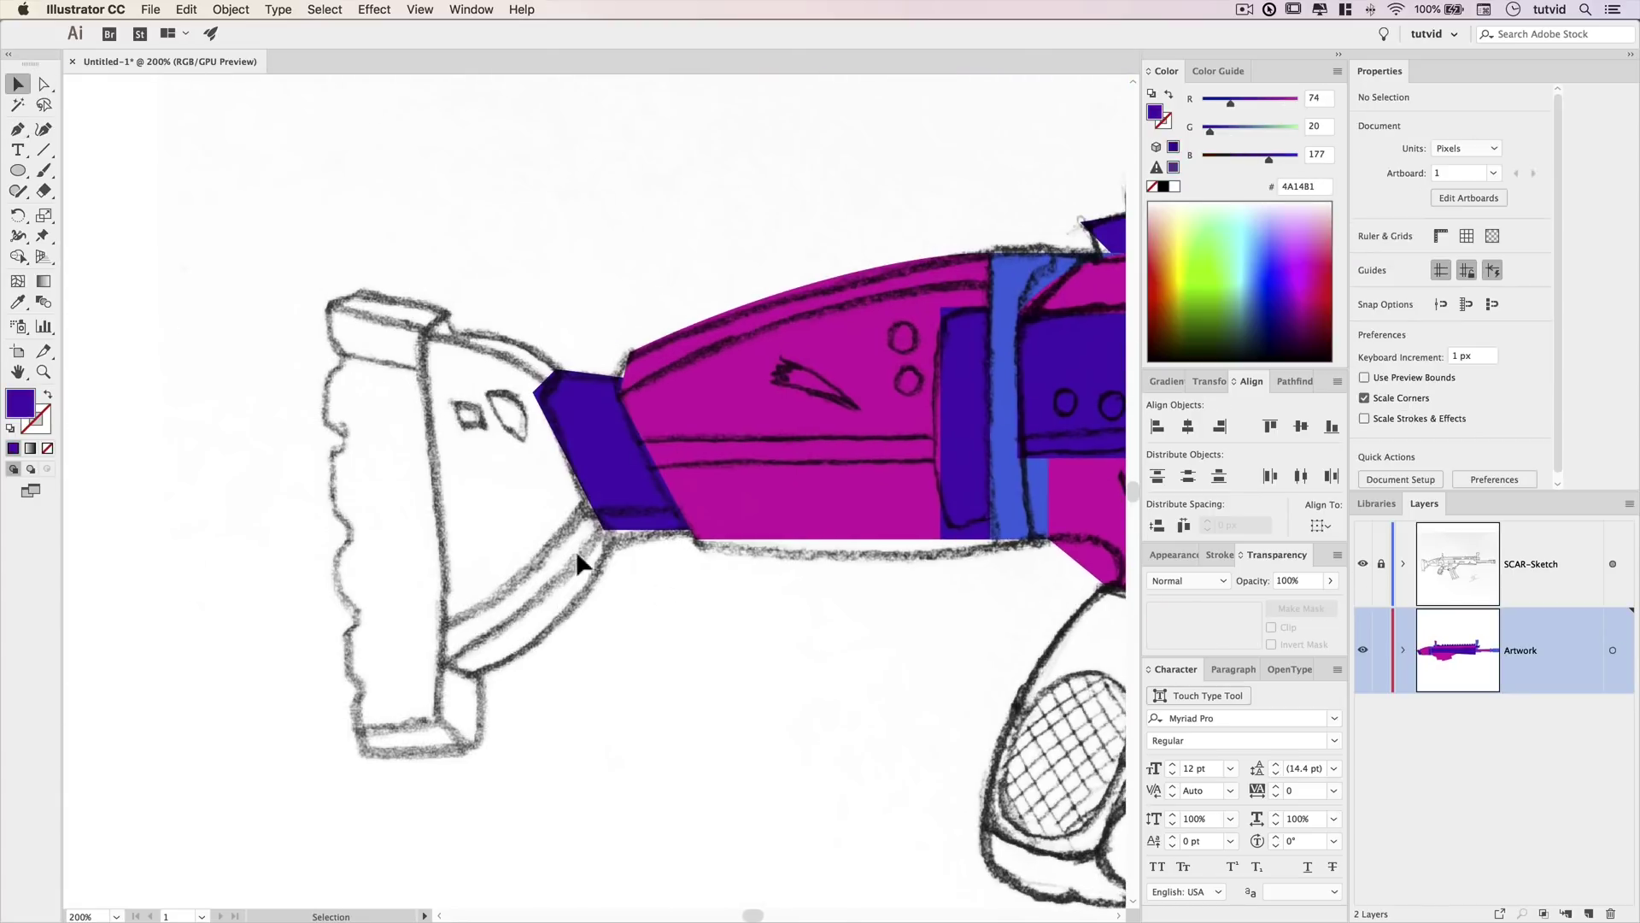
Trace the curved rear section of the stock with the Pen tool and match its fill to the front section's magenta.
key("p")
left_click_drag(555, 369, 529, 342)
left_click(436, 321)
left_click(449, 695, "shift")
left_click_drag(604, 529, 623, 426)
left_click(556, 369)
key("i")
left_click(731, 395)
Trace the butt plate as a four-sided shape with a sloped upper edge, match its fill to the neck's blue-violet and deselect.
scroll(730, 395, "left", 2)
key("p")
left_click(512, 320)
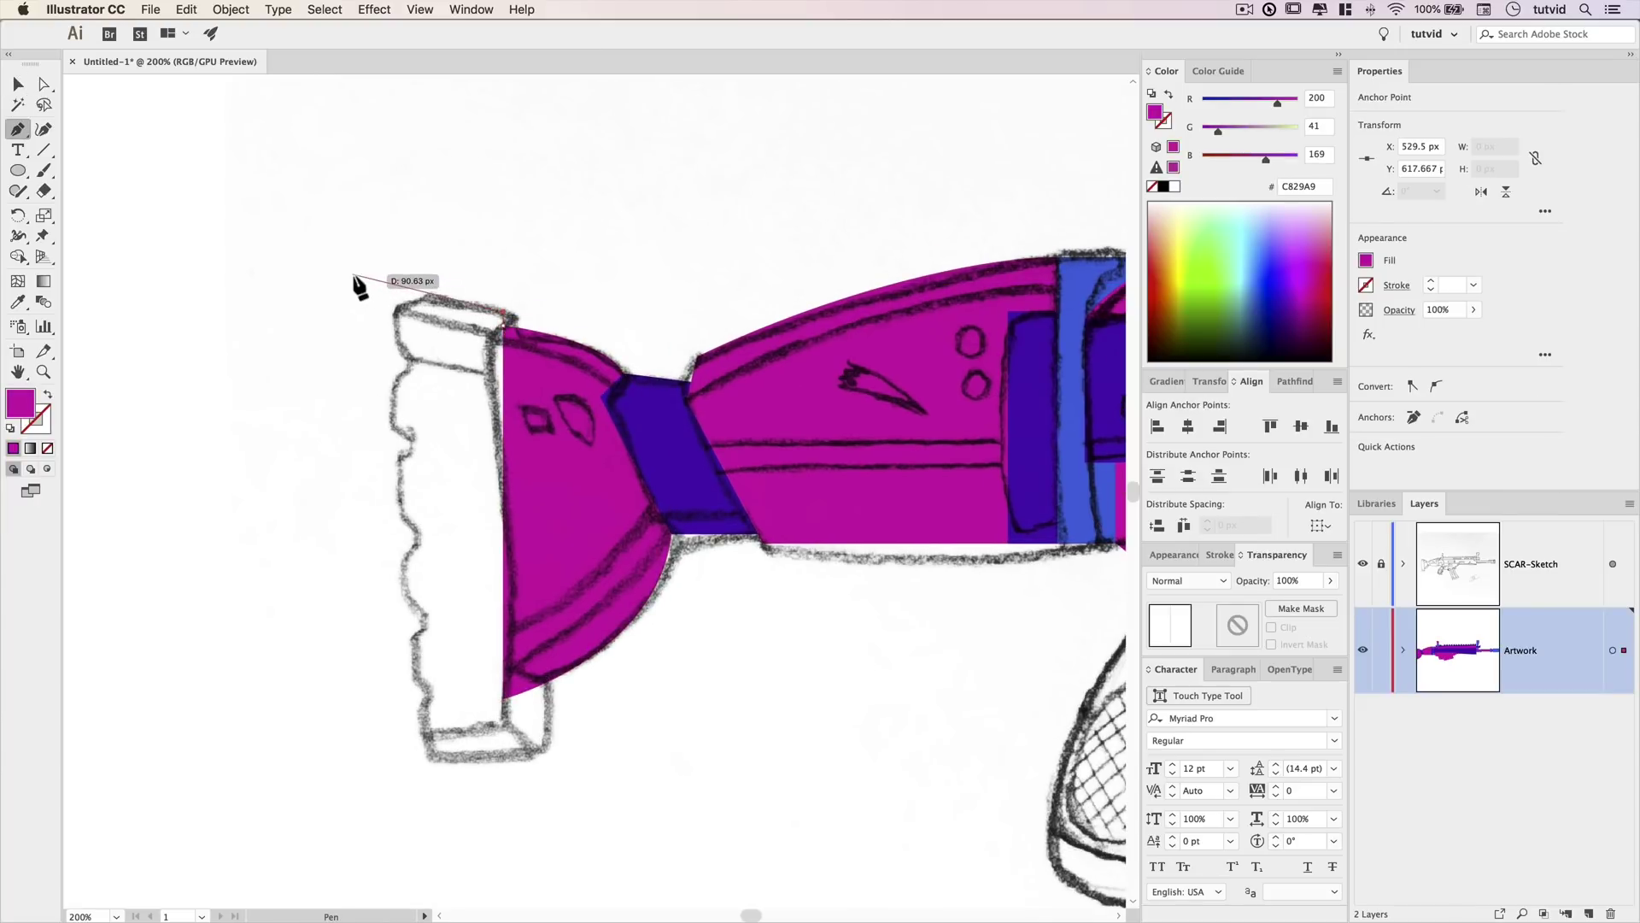
left_click(342, 767)
left_click(504, 767)
left_click(504, 322)
key("i")
left_click(636, 495)
key("super+shift+a")
Divide the butt plate along a vertical line near its rear edge and ungroup the resulting pieces.
scroll(586, 535, "right", 1)
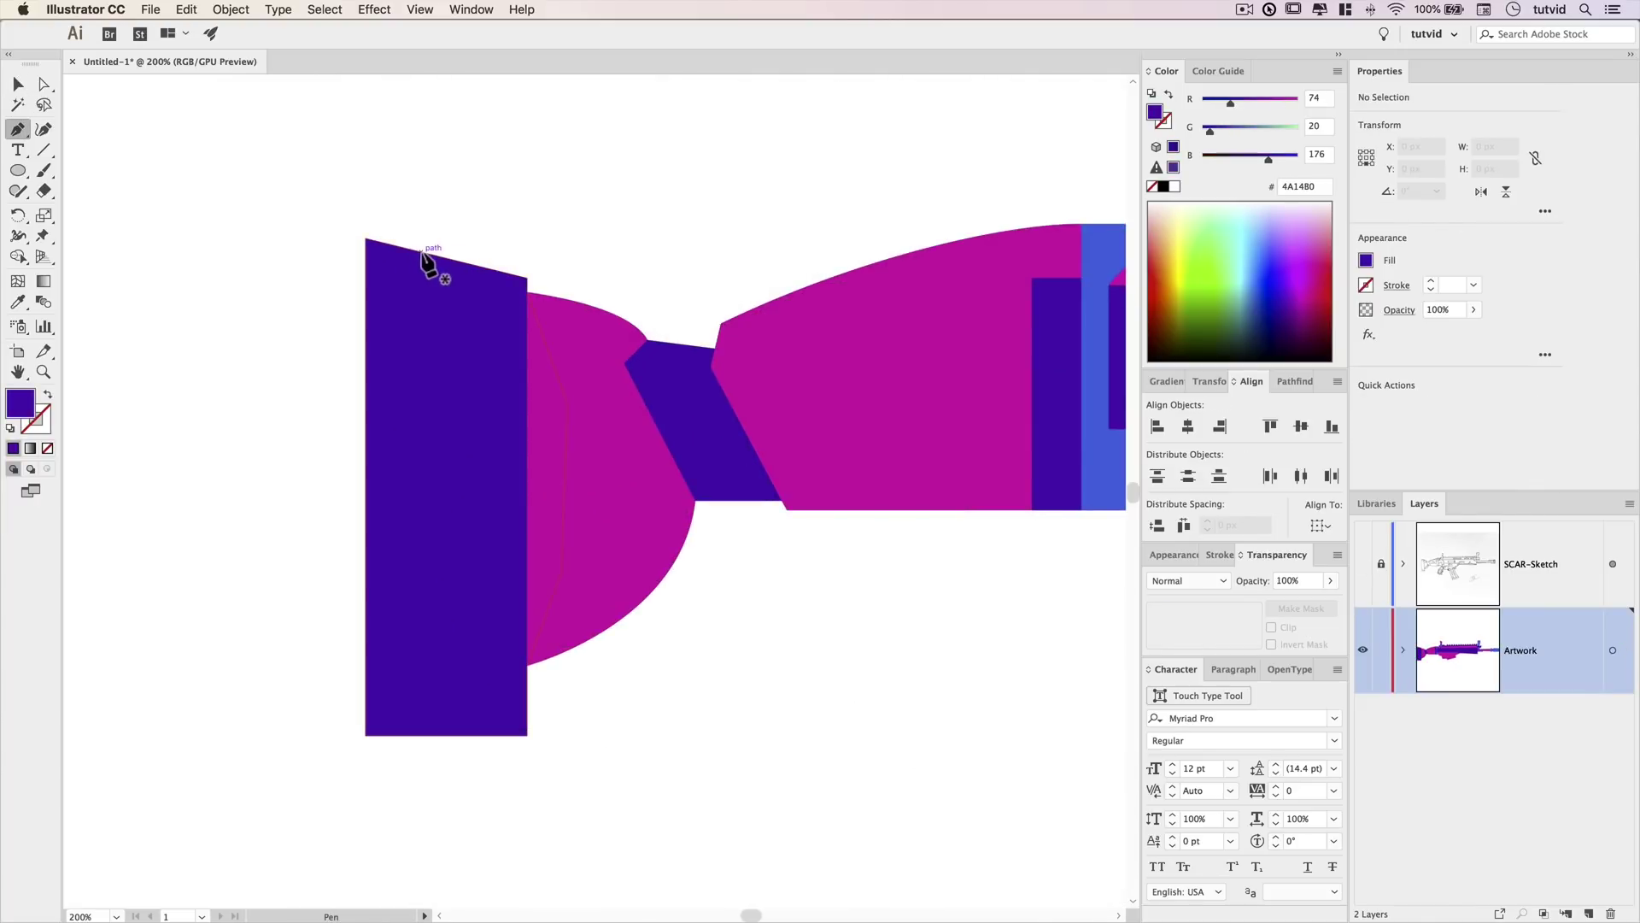
left_click(420, 252)
left_click(420, 736, "shift")
key("v")
left_click(470, 683, "shift")
left_click(1294, 382)
left_click(1161, 470)
left_click(231, 9)
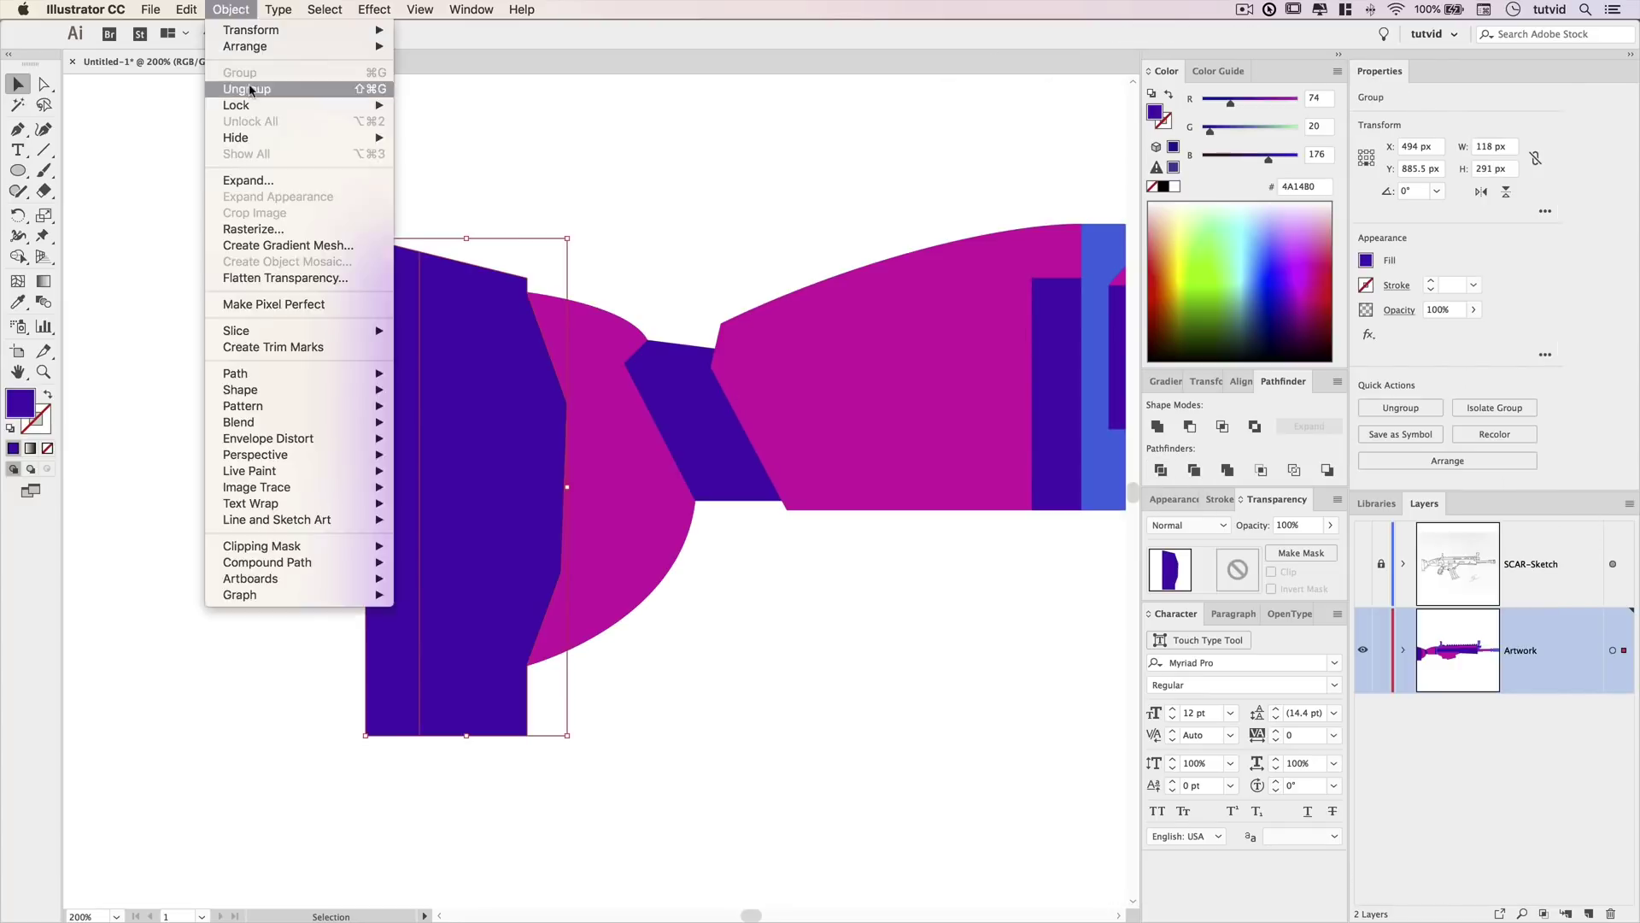
left_click(249, 89)
left_click(475, 547)
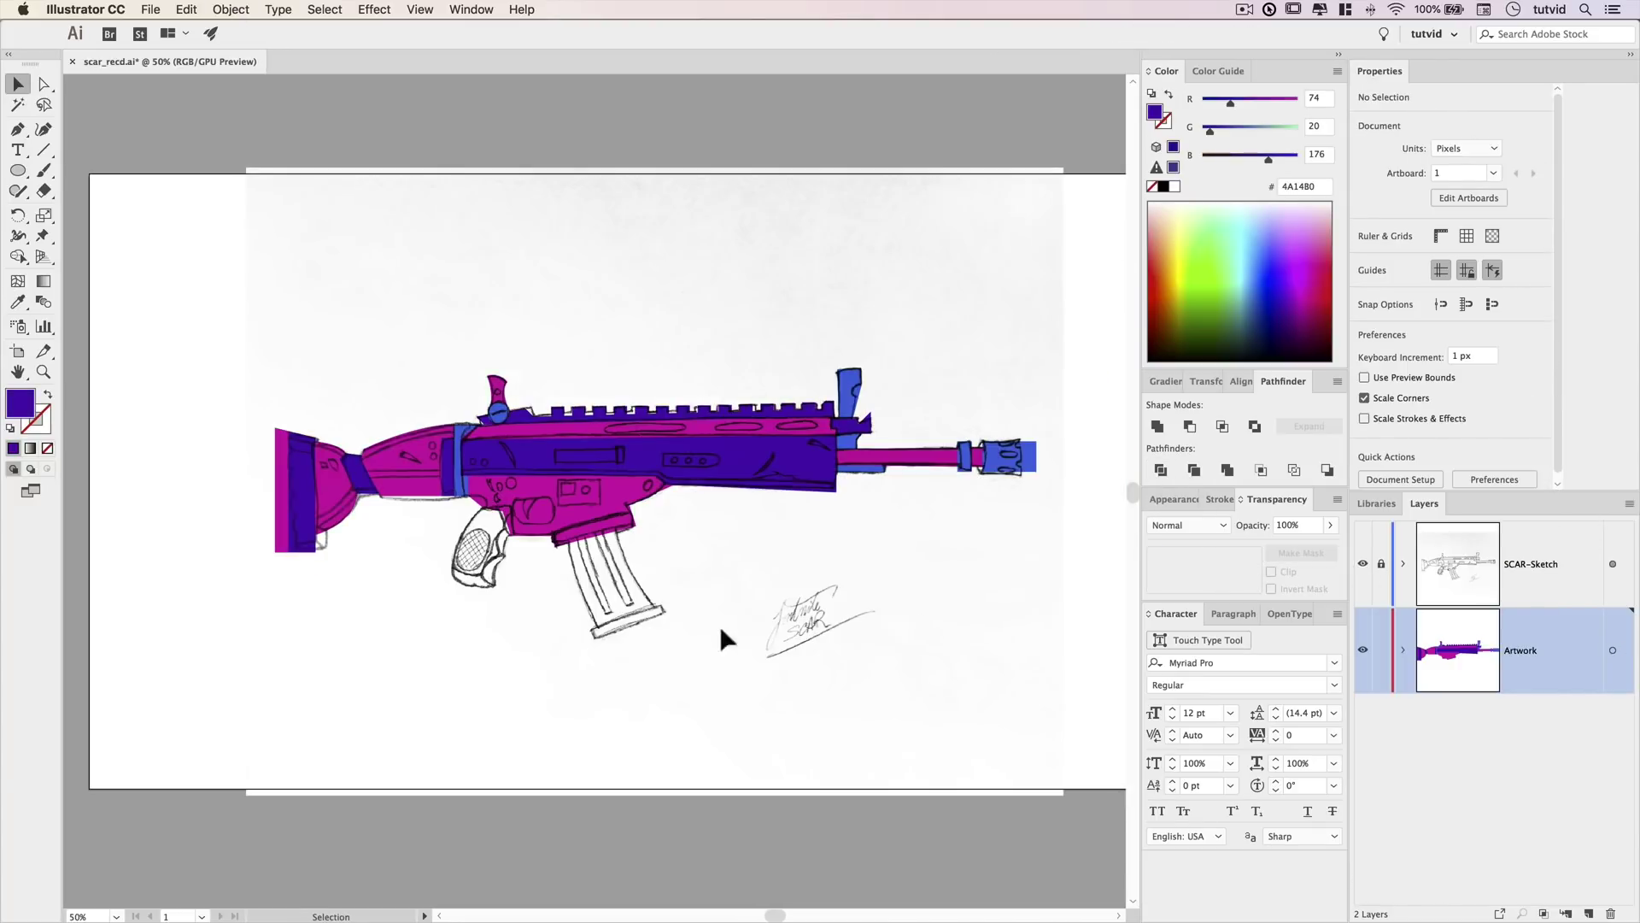
Trace the pistol grip with the Pen tool, following its curved back and the finger grooves along the front.
key("super+equal")
left_click(17, 128)
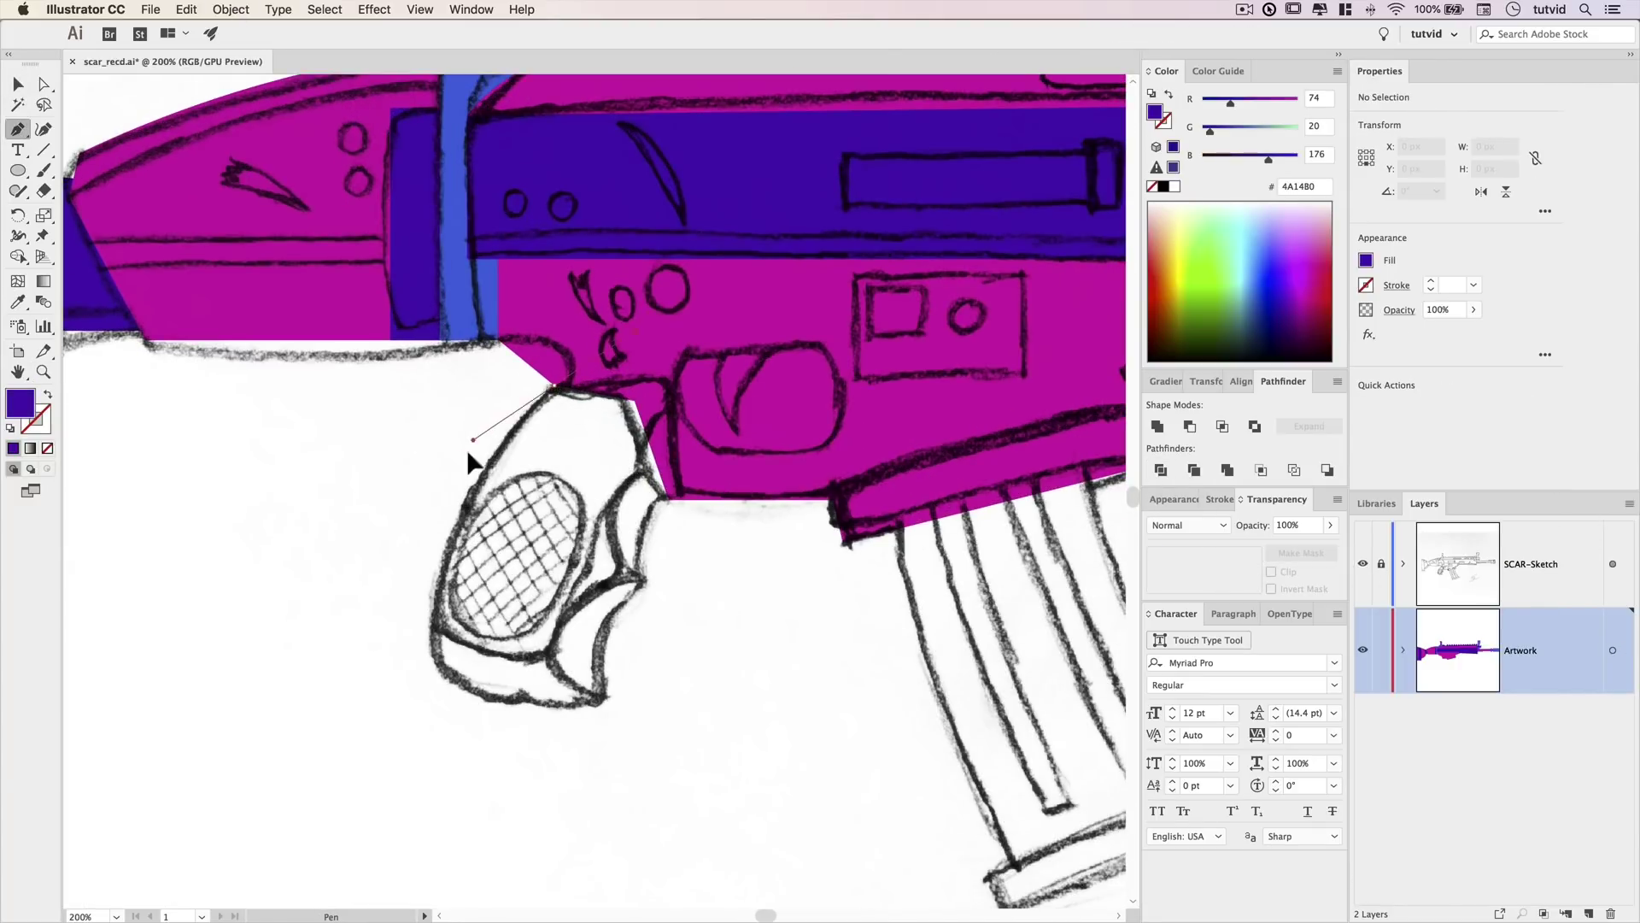
left_click_drag(468, 453, 452, 457)
left_click_drag(430, 632, 425, 672)
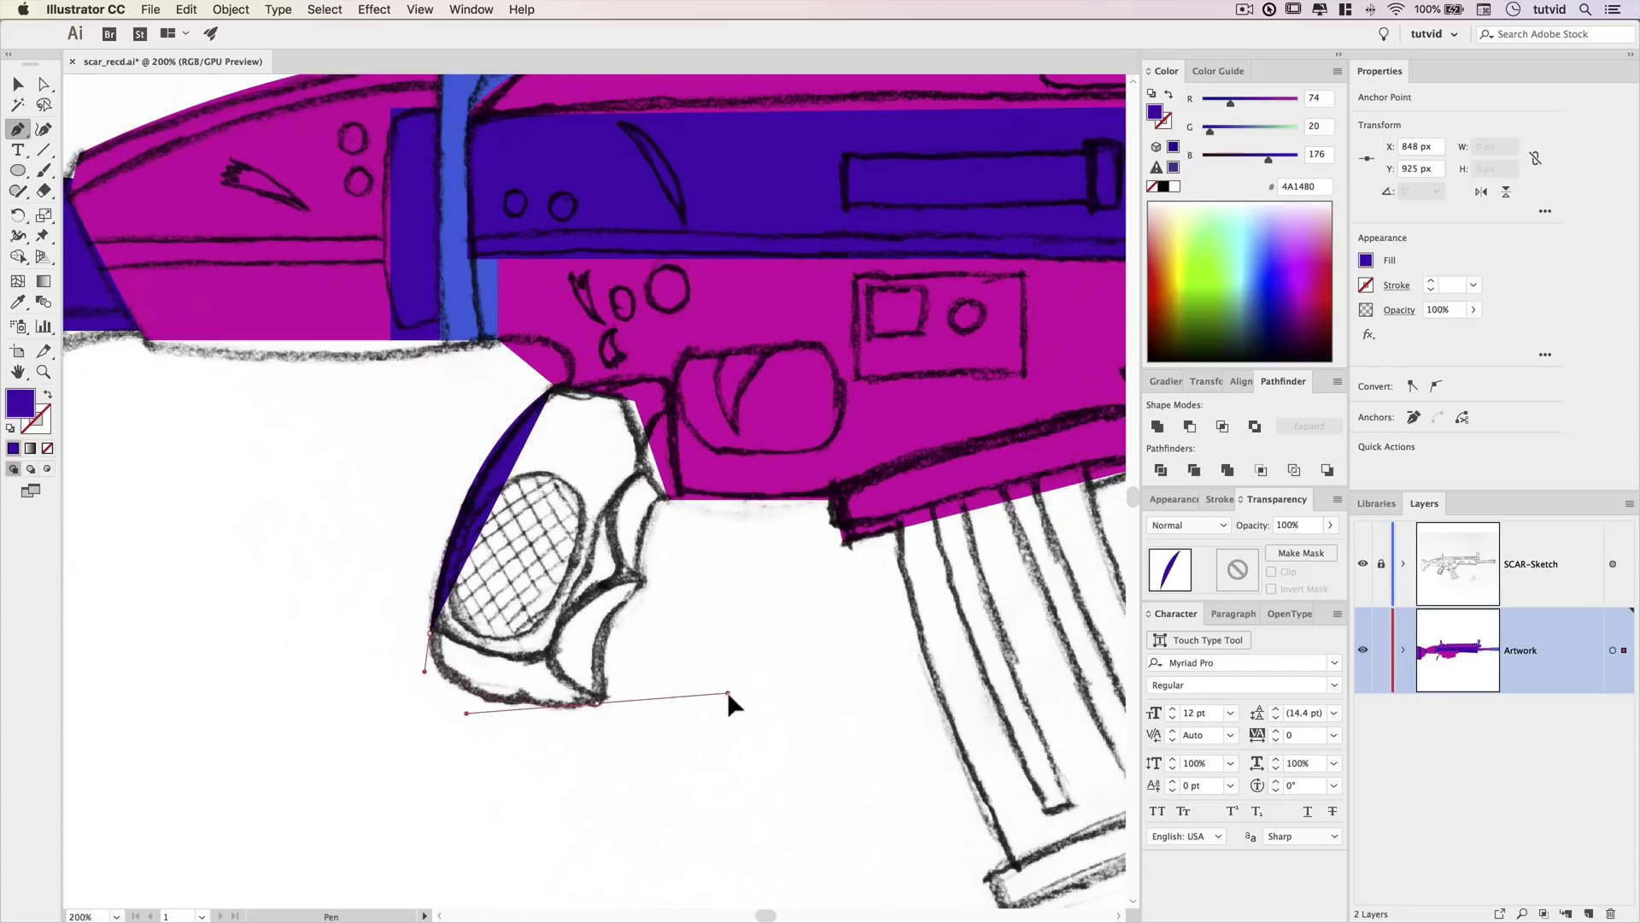
left_click_drag(727, 693, 577, 634)
left_click_drag(698, 565, 701, 565)
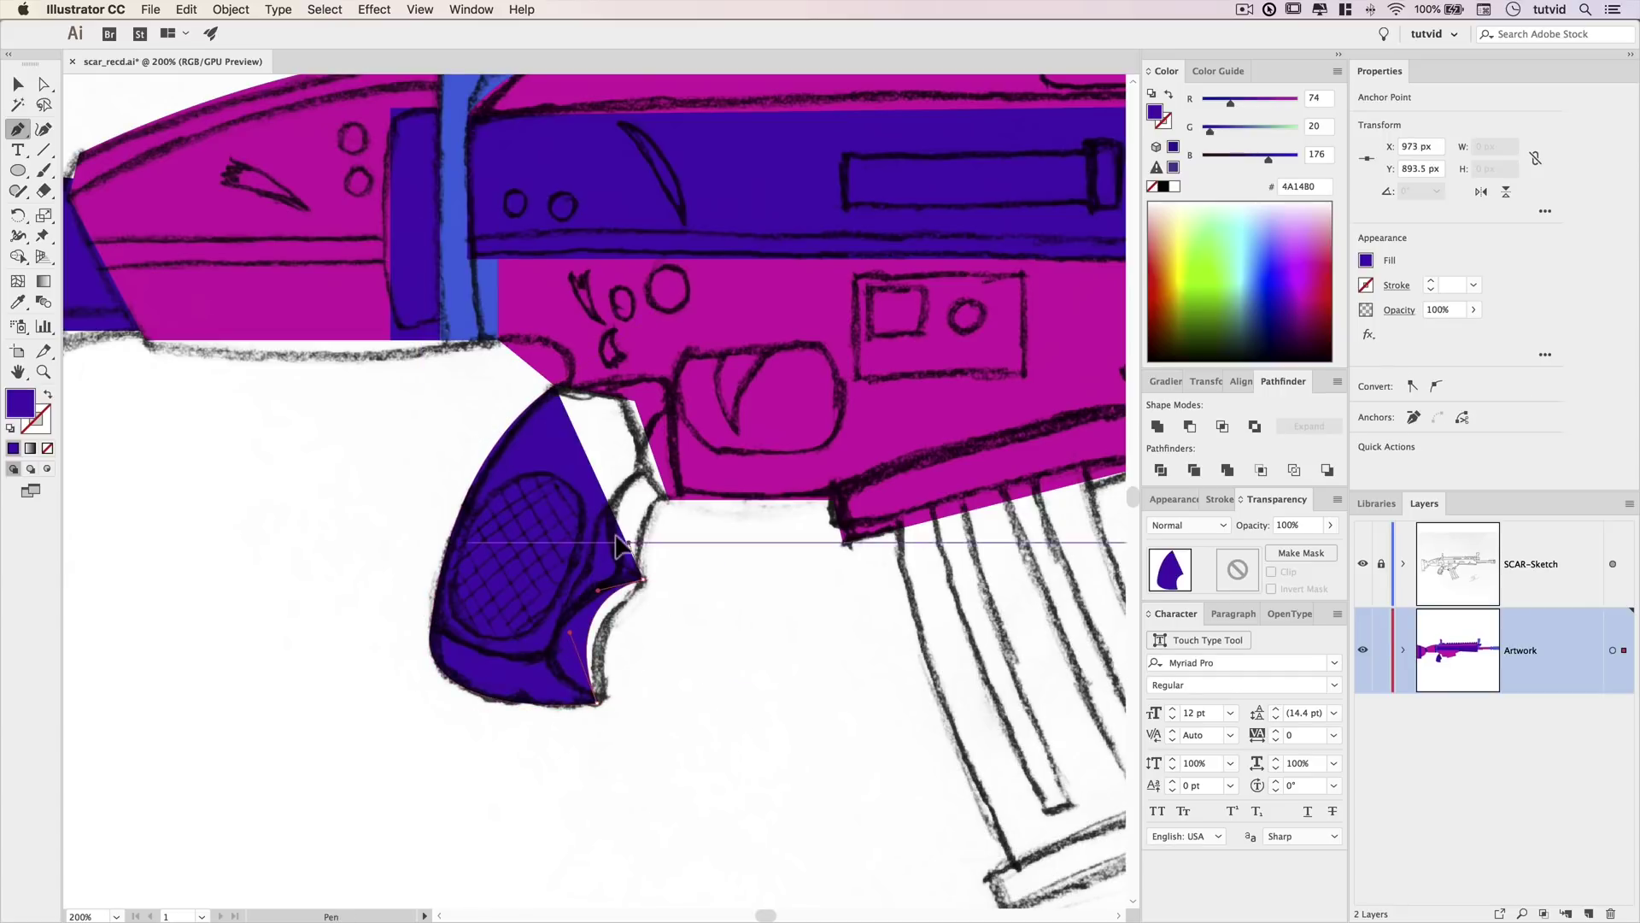
left_click(669, 498)
left_click_drag(669, 499, 707, 499)
left_click(677, 387)
left_click(555, 388)
Send the pistol grip shape to the back and deselect it.
key("v")
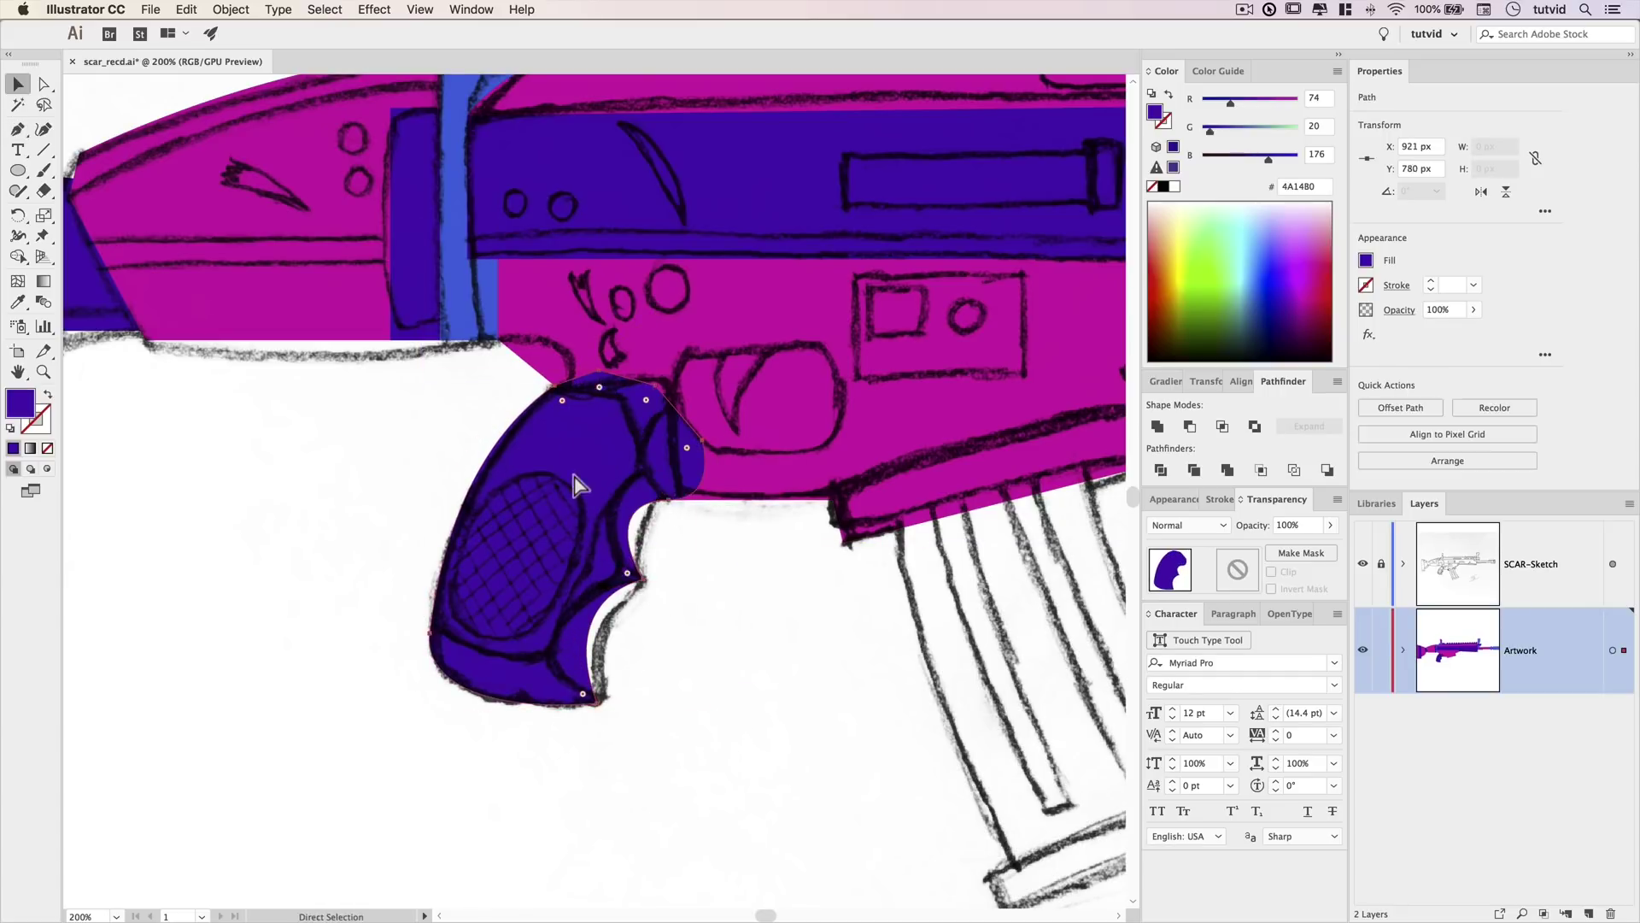
key("shift+super+bracketleft")
left_click(749, 639)
Draw a circle about 1048 px wide whose edge follows the magazine's rear curve, and swap its fill to the stroke.
left_click_drag(825, 724, 398, 584)
key("super+minus")
key("super+minus")
key("super+minus")
key("l")
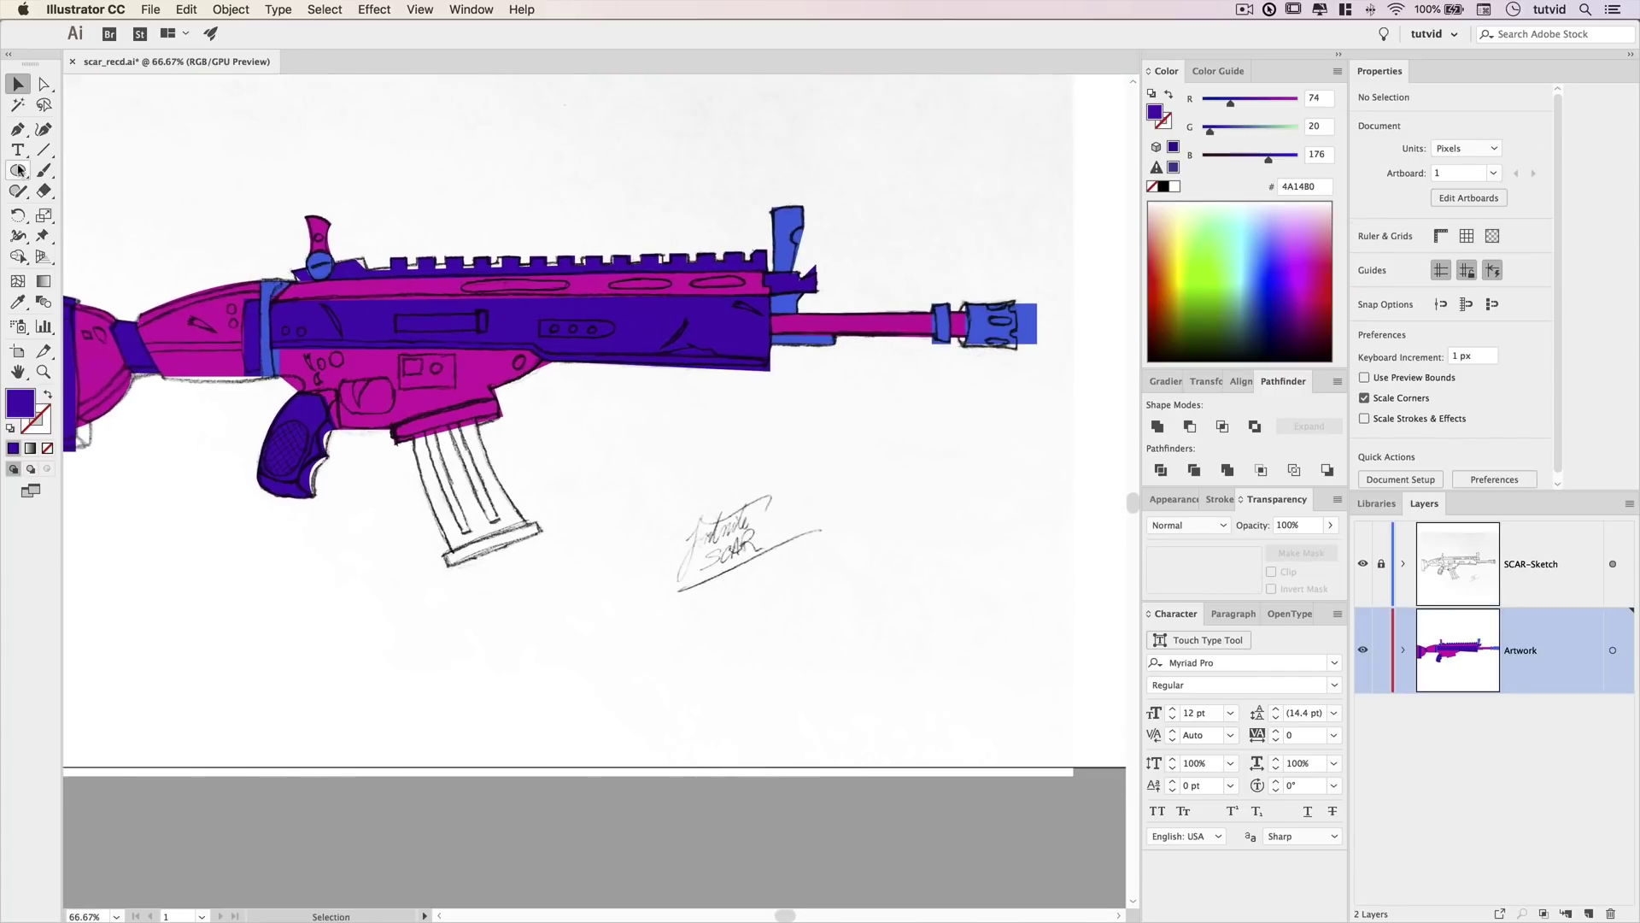
left_click_drag(438, 215, 1010, 691)
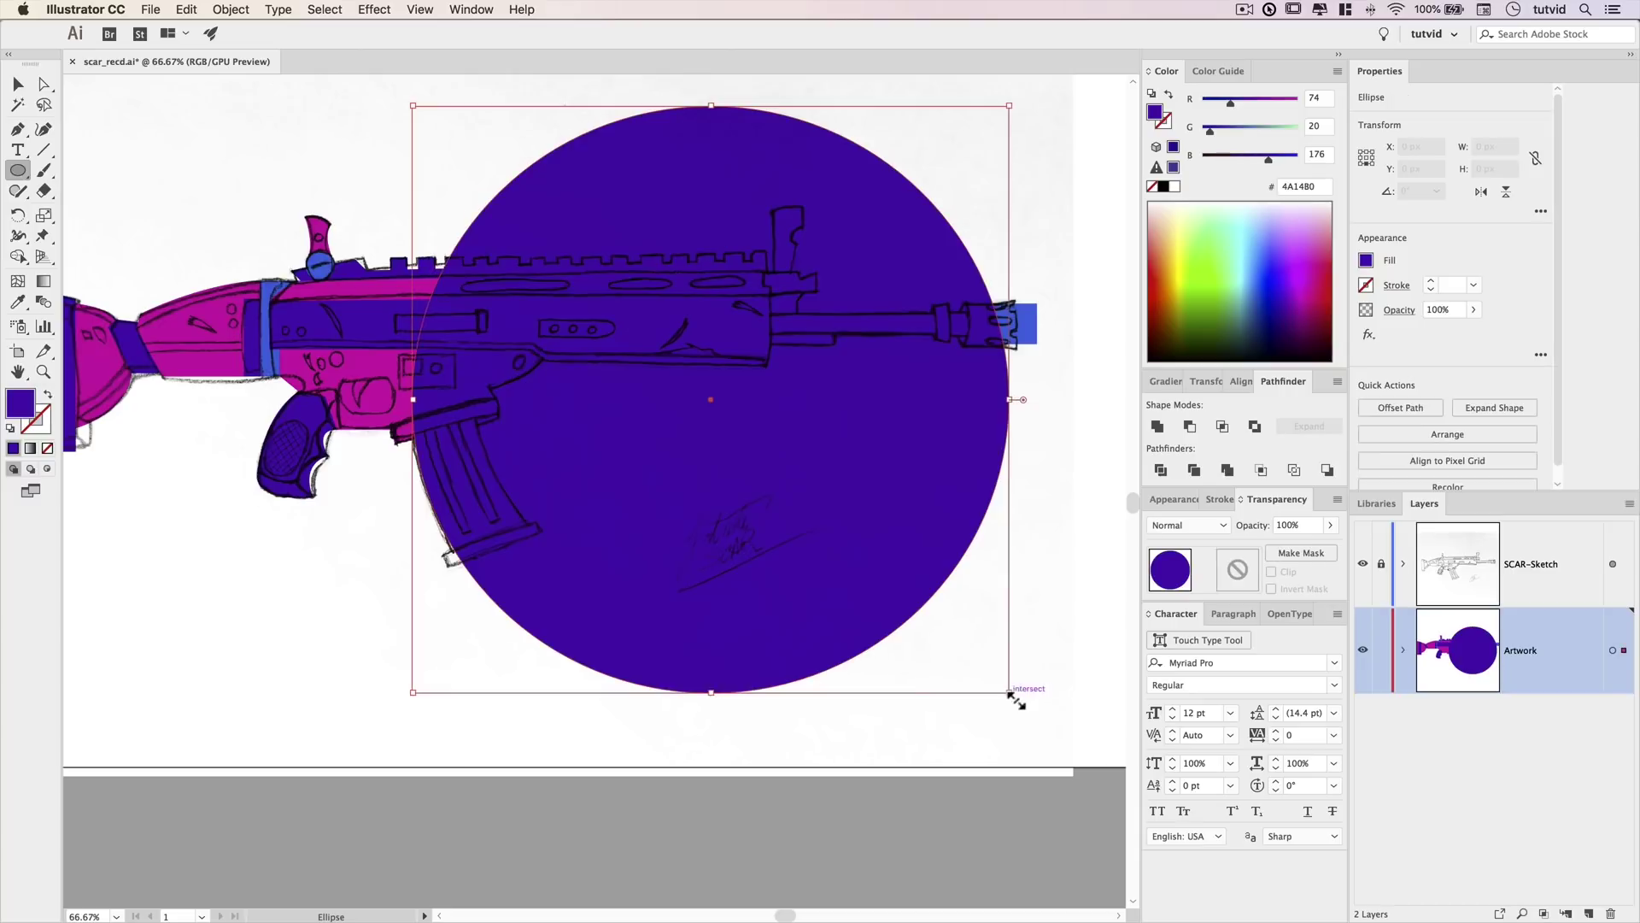
left_click_drag(575, 543, 578, 546)
left_click_drag(44, 190, 120, 206)
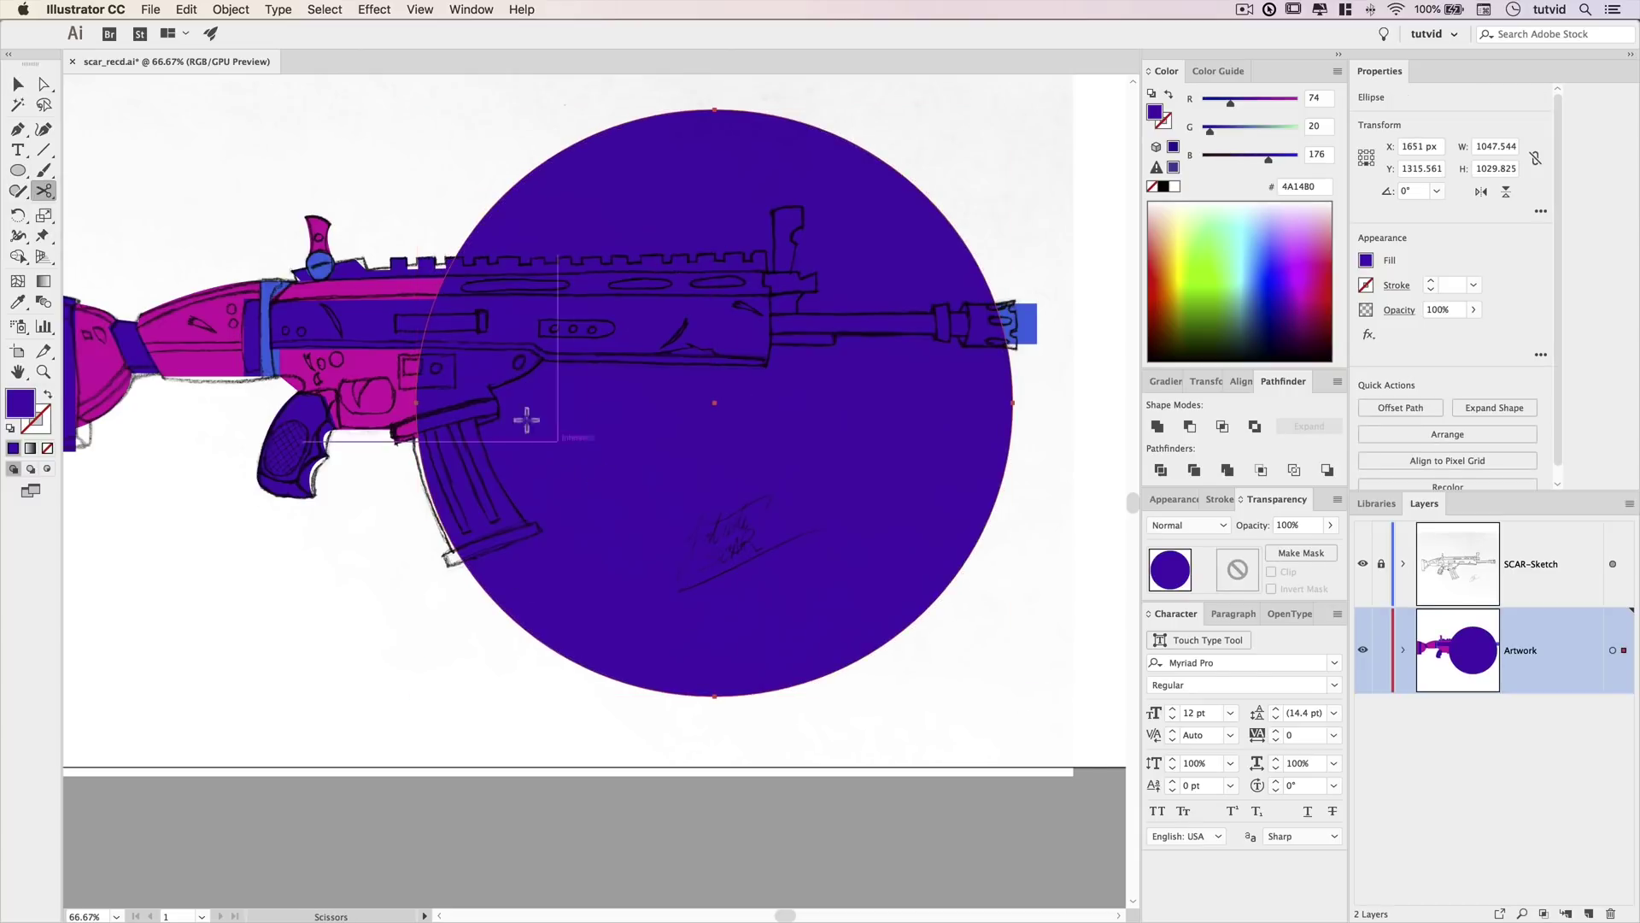
key("shift+x")
Cut the circle's outline with the Scissors tool at the upper and lower ends of the magazine.
key("super+equal")
key("super+equal")
key("super+equal")
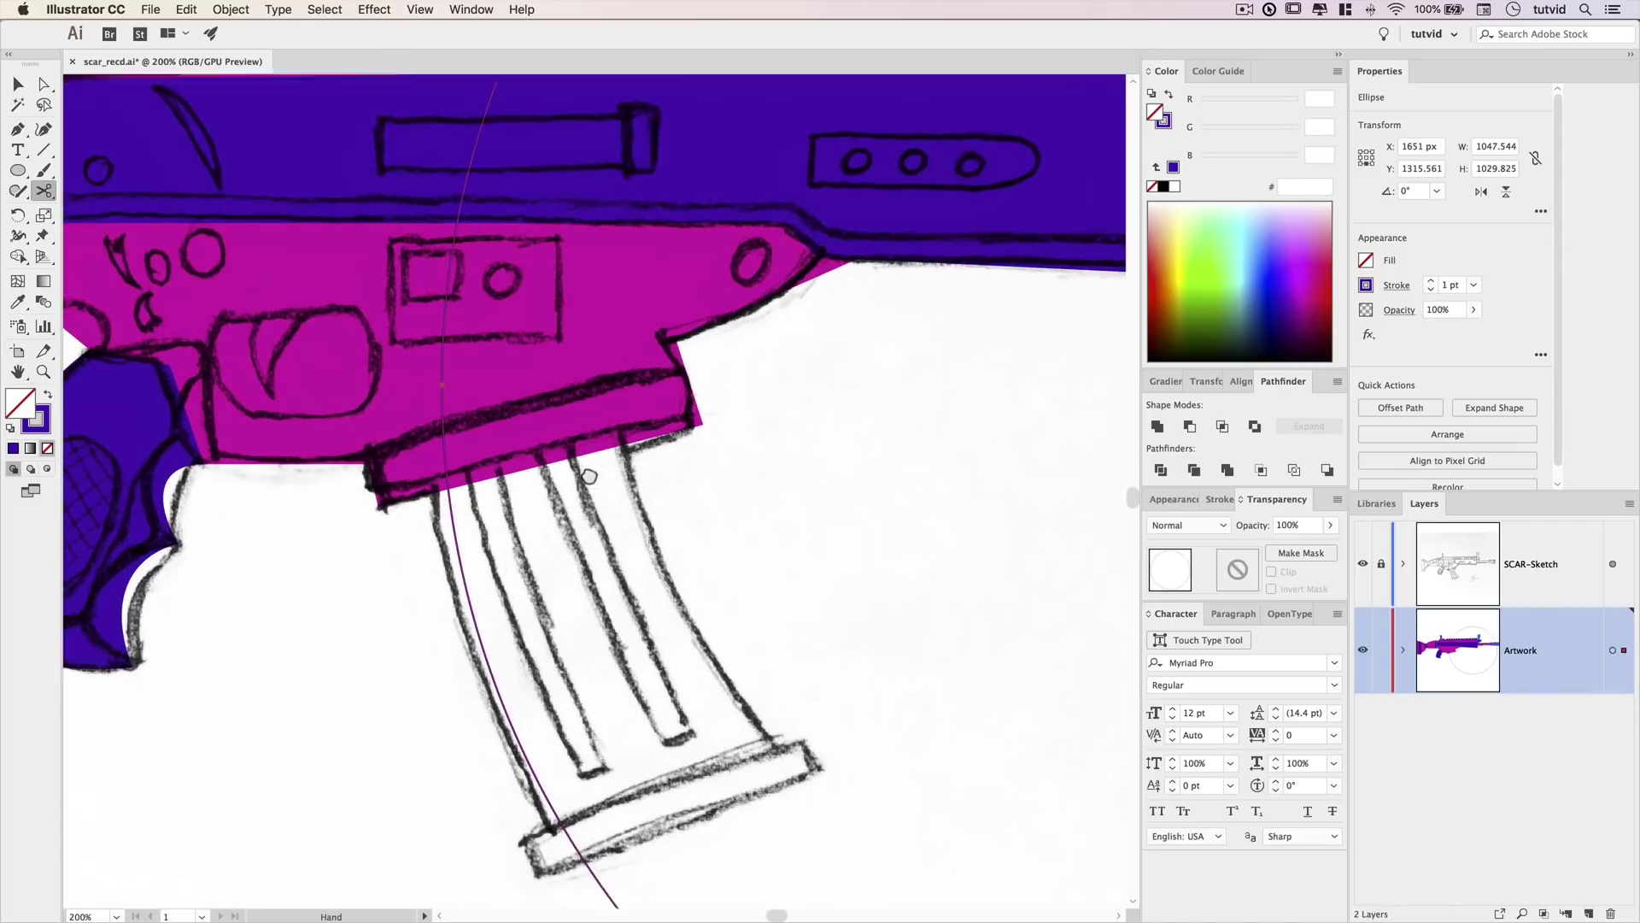
left_click(480, 433)
scroll(560, 602, "down", 5)
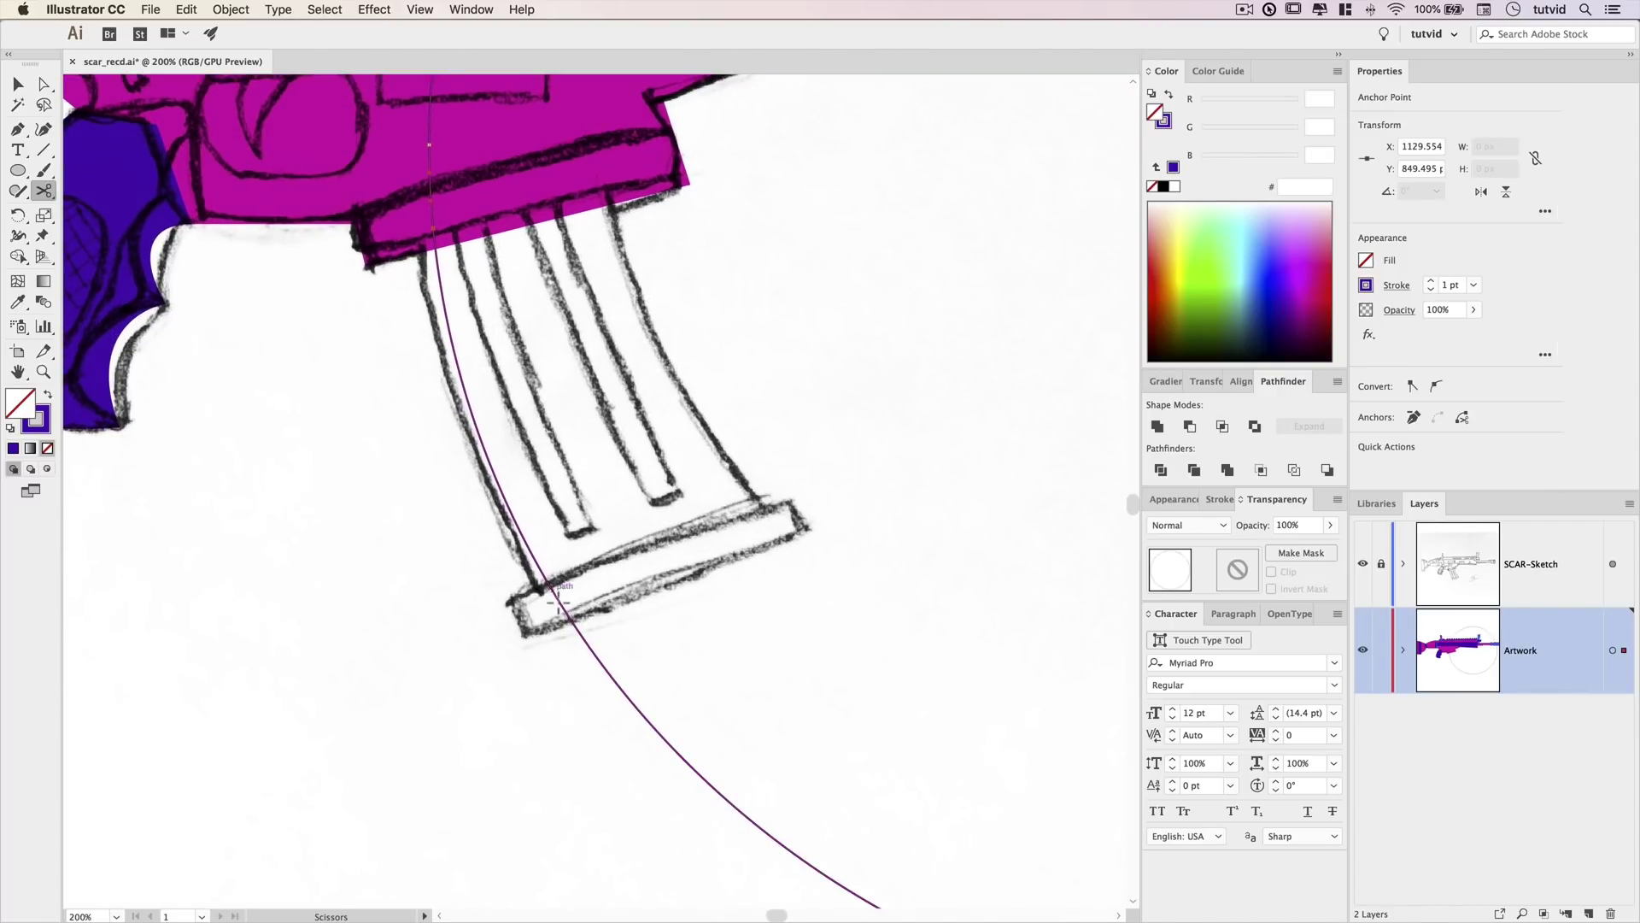
left_click(553, 590)
key("v")
Delete the rest of the circle, leaving only the short arc along the magazine.
left_click(493, 673)
left_click(600, 662)
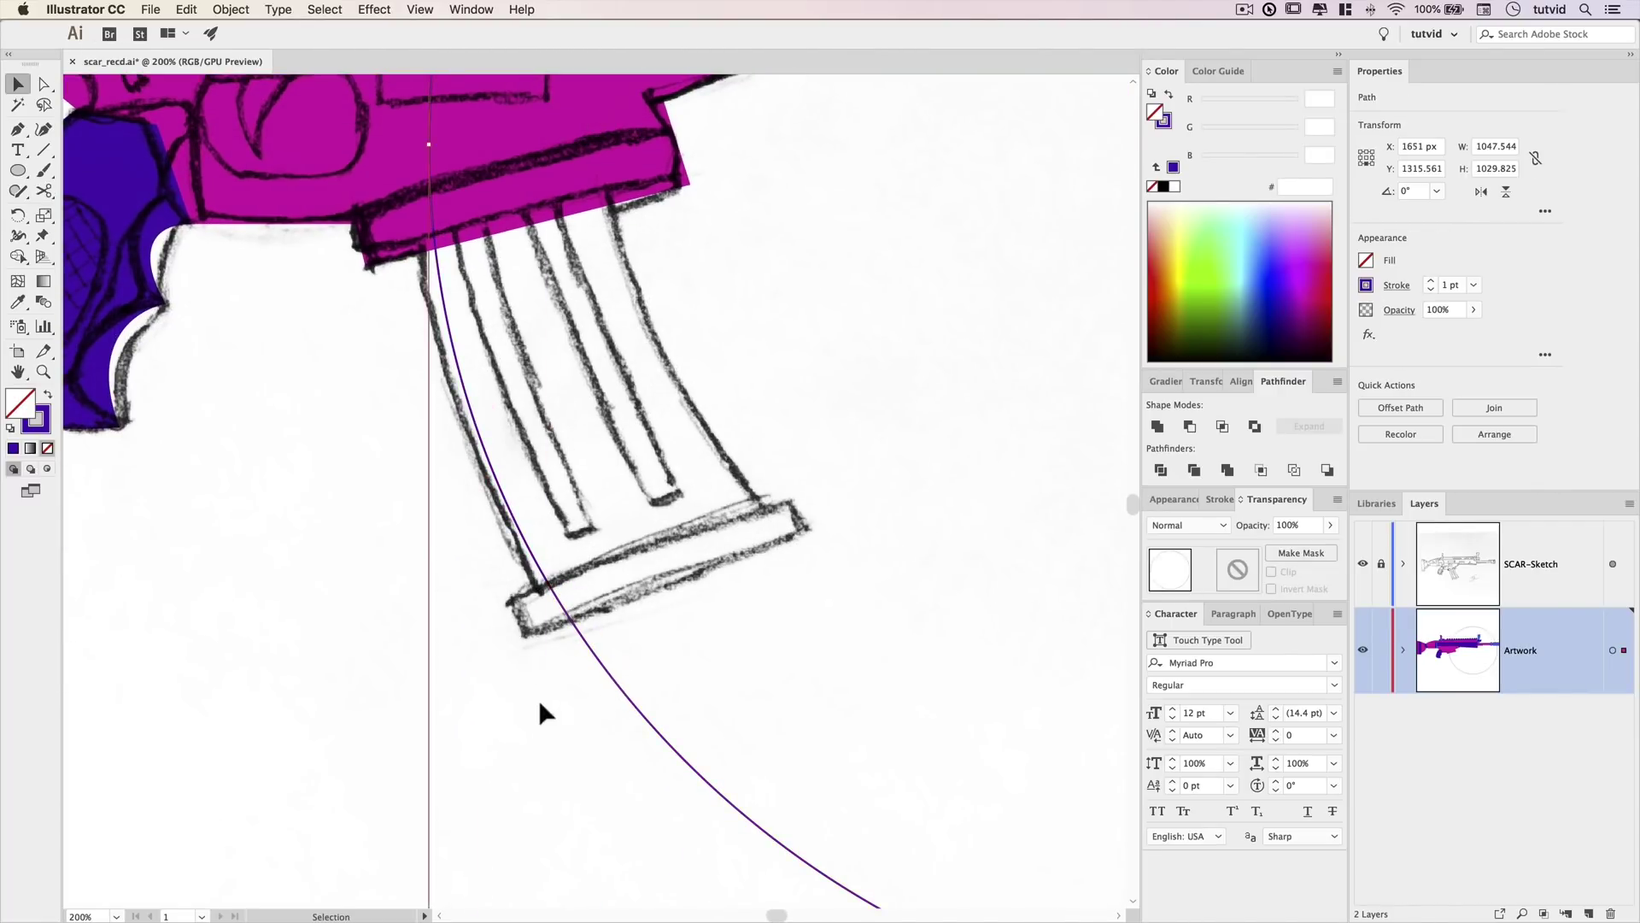
key("super+minus")
key("super+minus")
key("super+minus")
key("Delete")
scroll(530, 196, "left", 5)
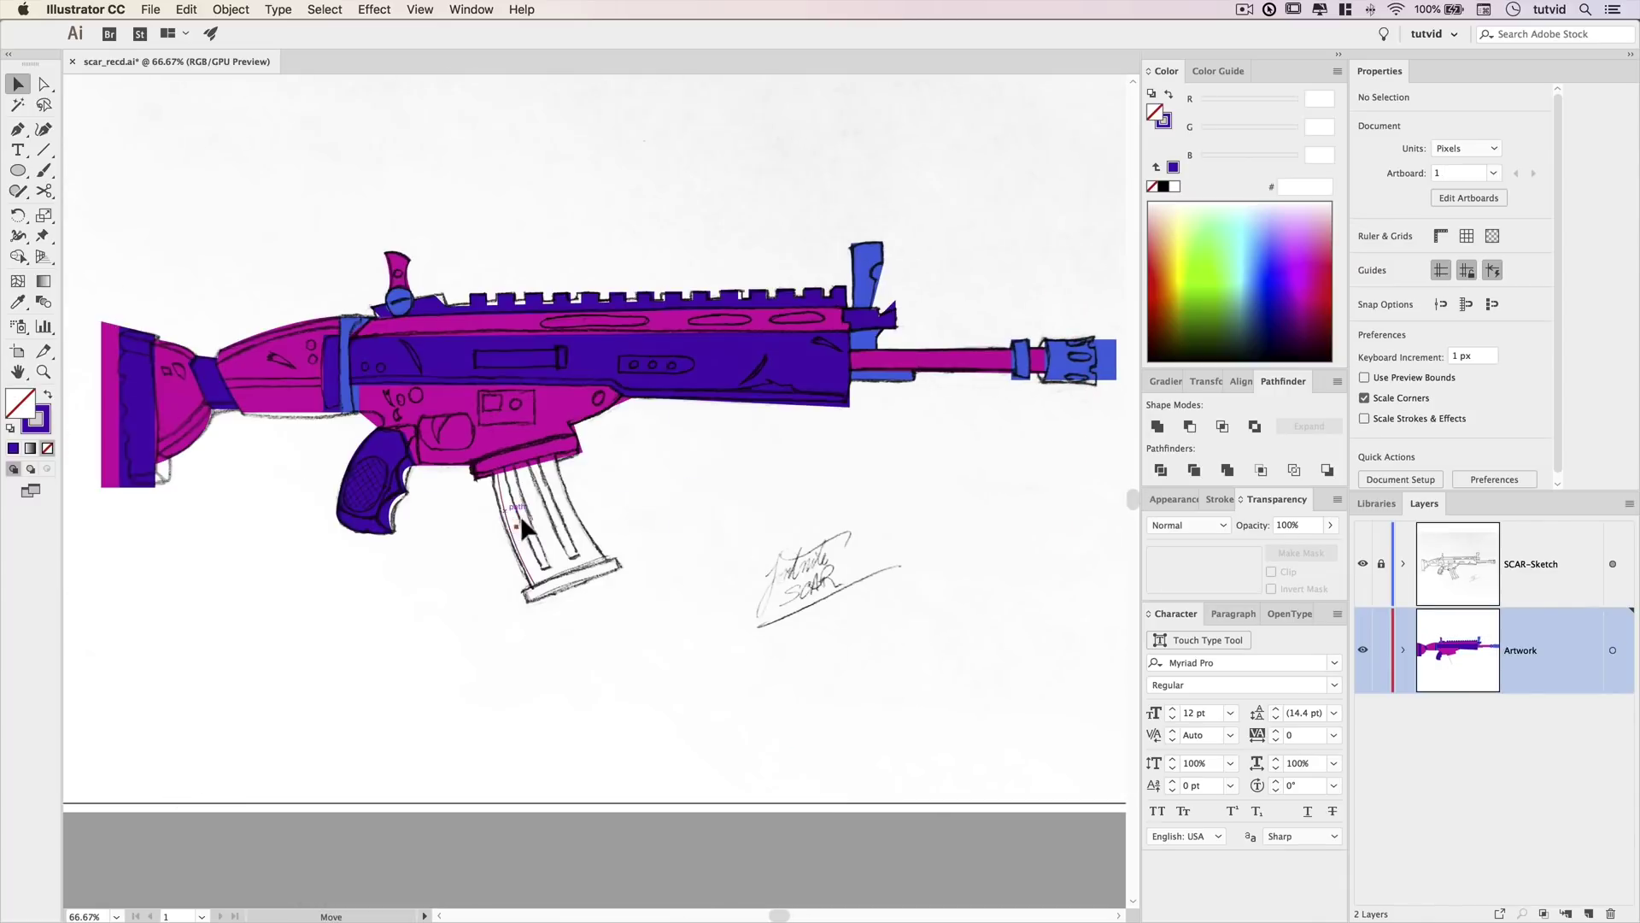
Set the arc's stroke weight to 150 pt and move it over the magazine sketch.
key("super+z")
key("Tab")
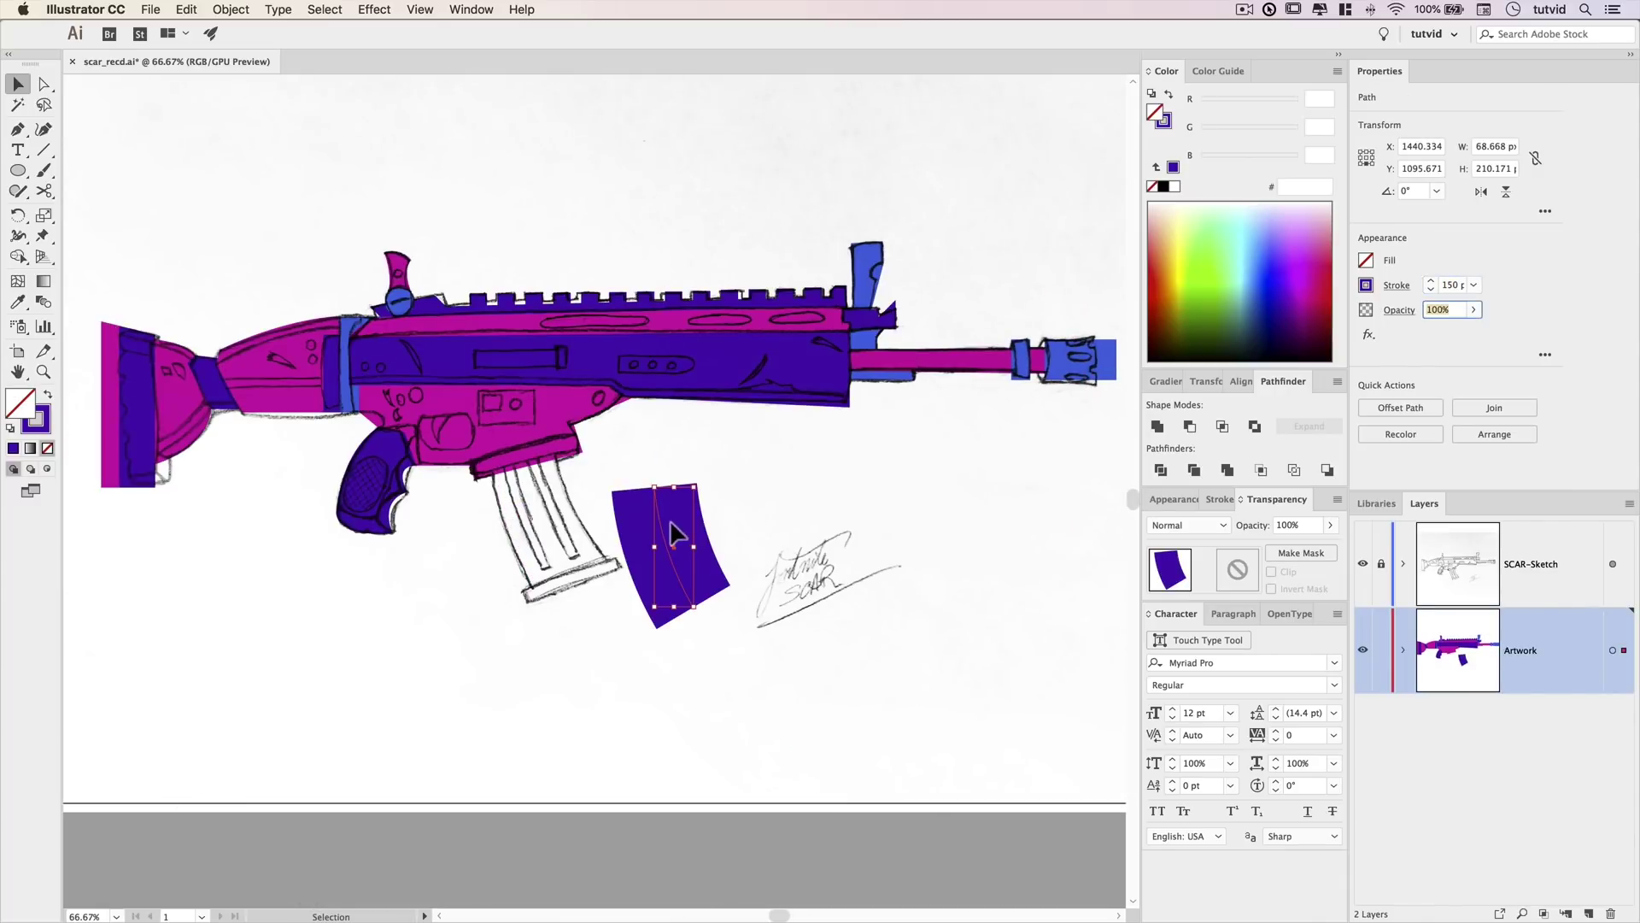
mouse_move(662, 526)
left_mouse_down()
mouse_move(540, 497)
mouse_move(549, 524)
left_mouse_up()
left_click(670, 545)
left_click(555, 510, "super")
left_click(555, 510, "super")
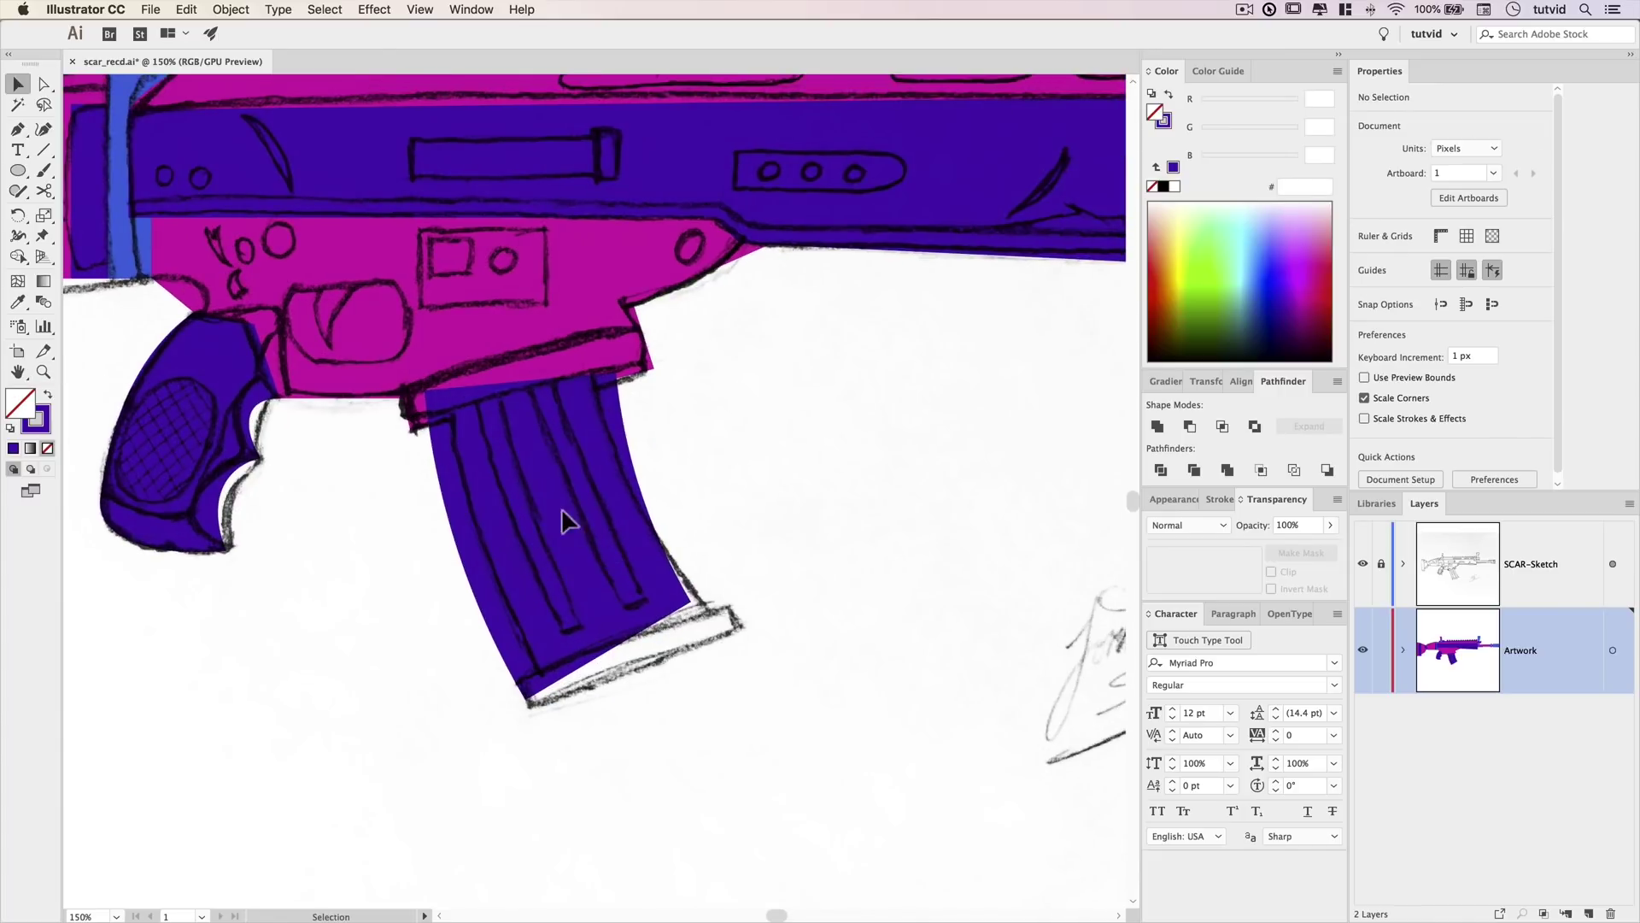
Reduce the magazine arc's stroke weight to 130 pt.
left_click(560, 509)
left_click(1444, 286)
key("shift+Down")
key("shift+Down")
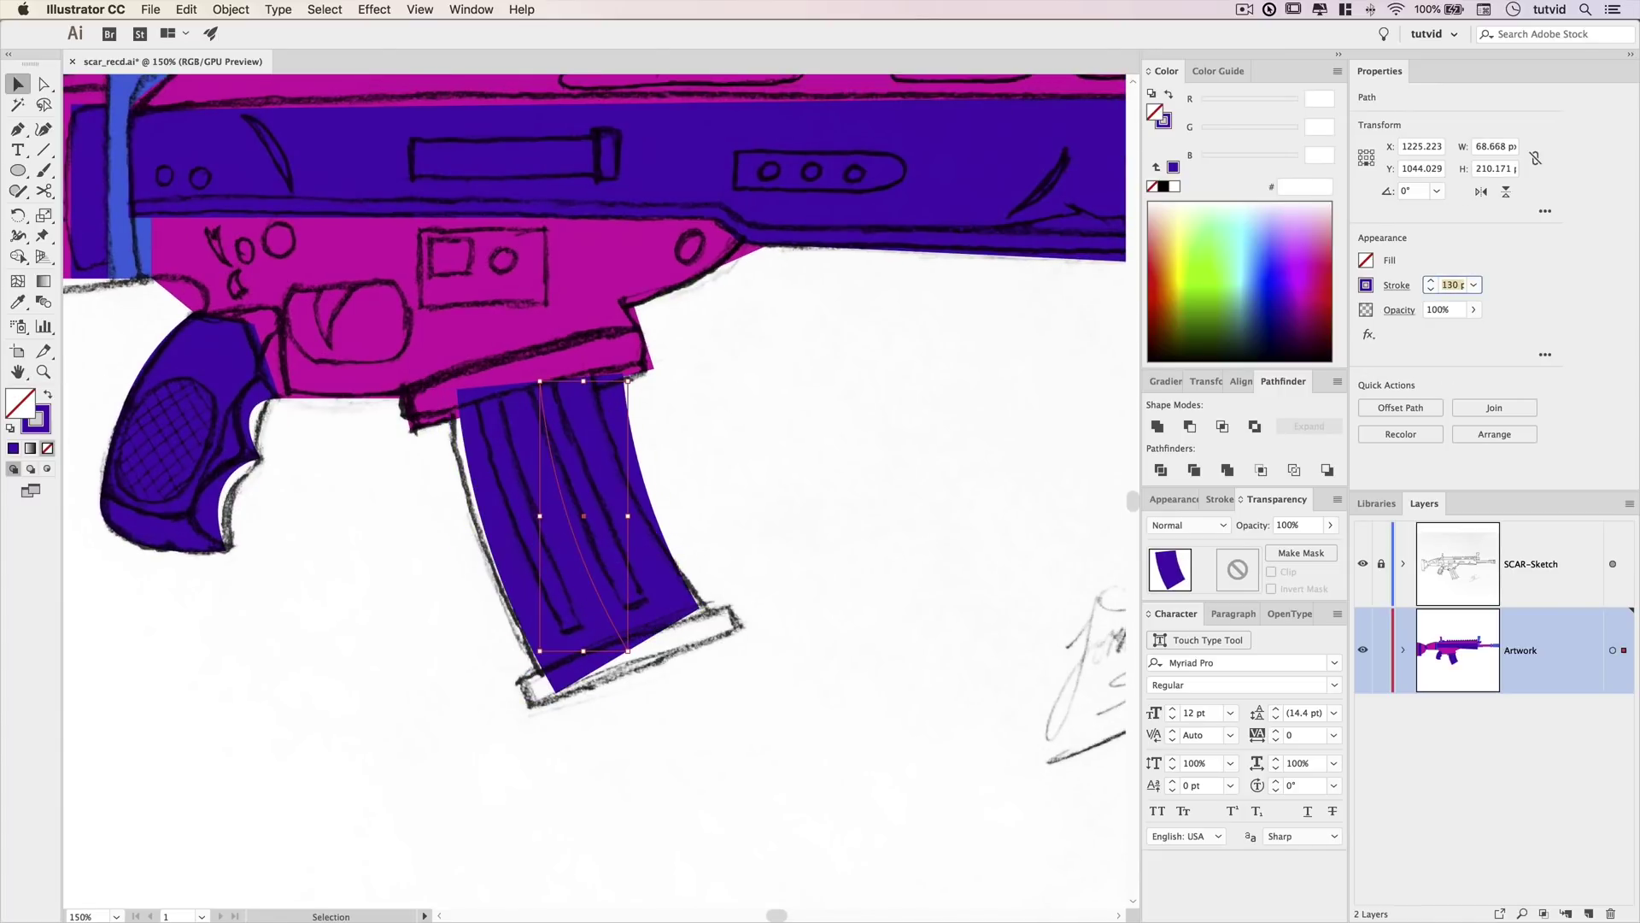
Rotate the magazine arc about 6.3° counterclockwise to line it up with the sketch.
left_click_drag(635, 382, 628, 379)
left_click(687, 427)
left_click_drag(693, 491, 679, 499)
left_click(497, 568)
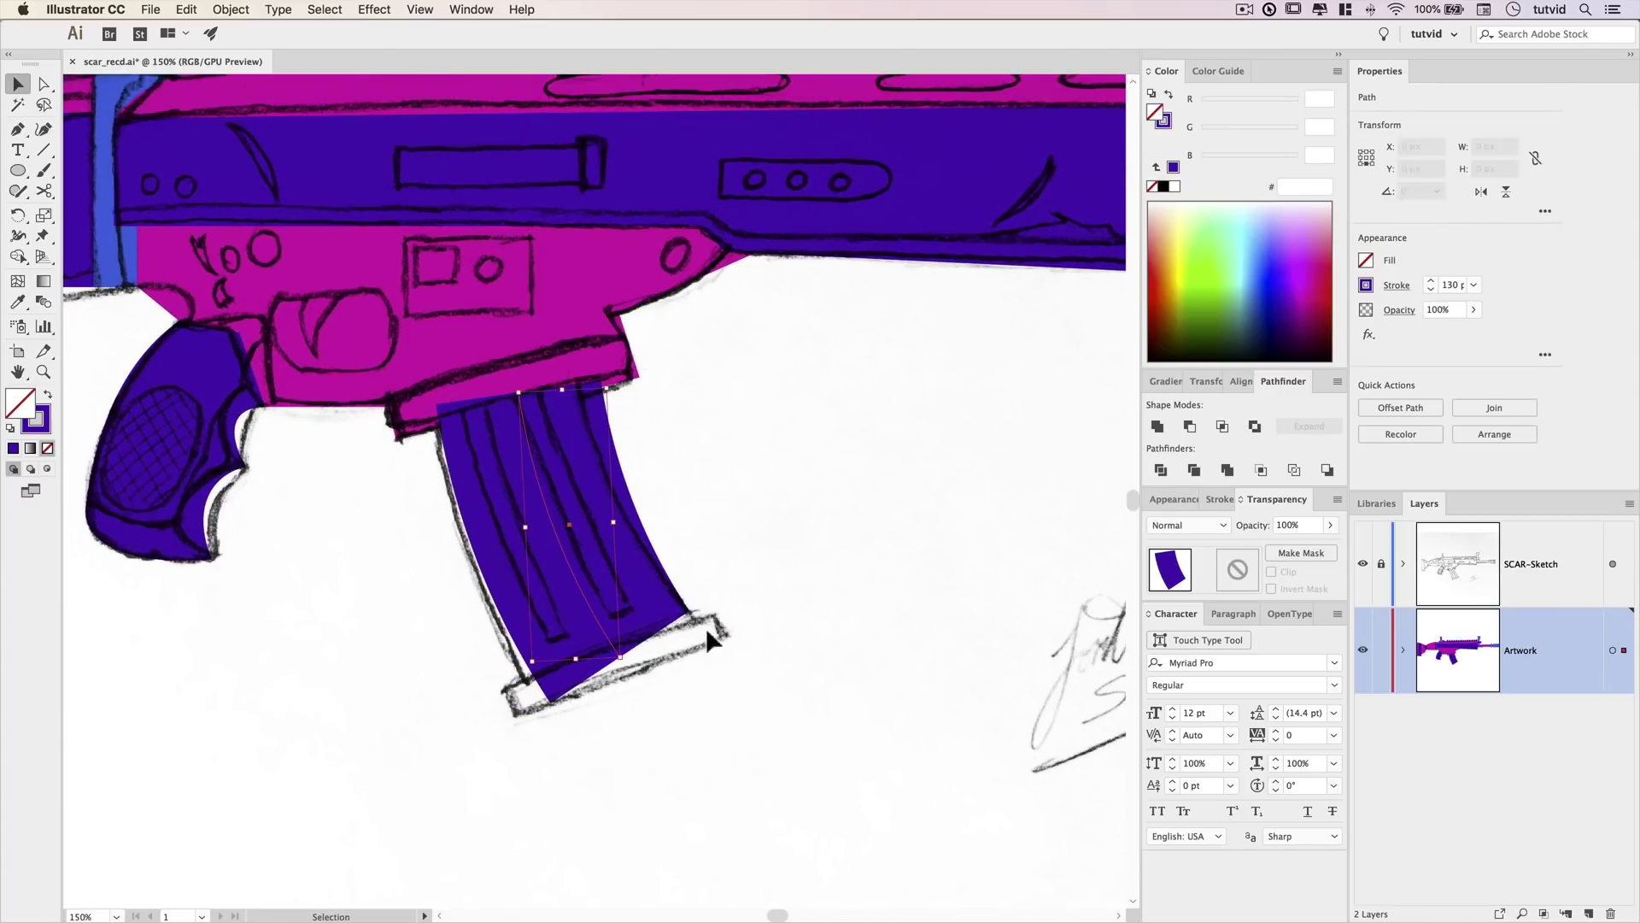
left_click_drag(635, 666, 642, 662)
Expand the magazine arc's stroke into a filled shape and deselect it.
left_click(231, 9)
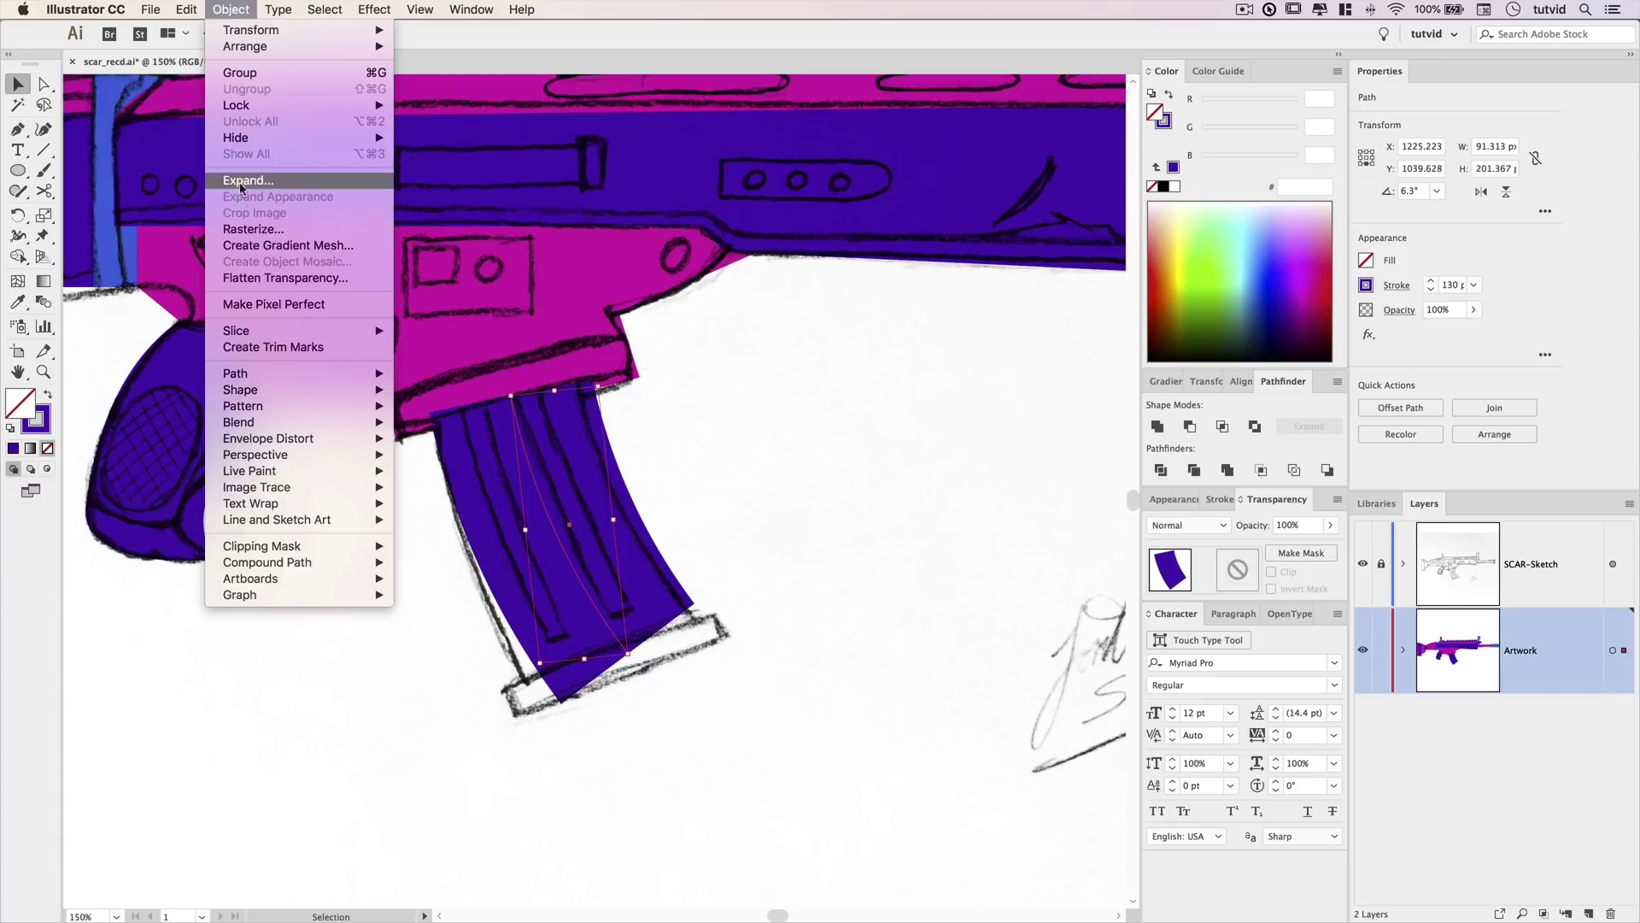
left_click(275, 182)
left_click(676, 609)
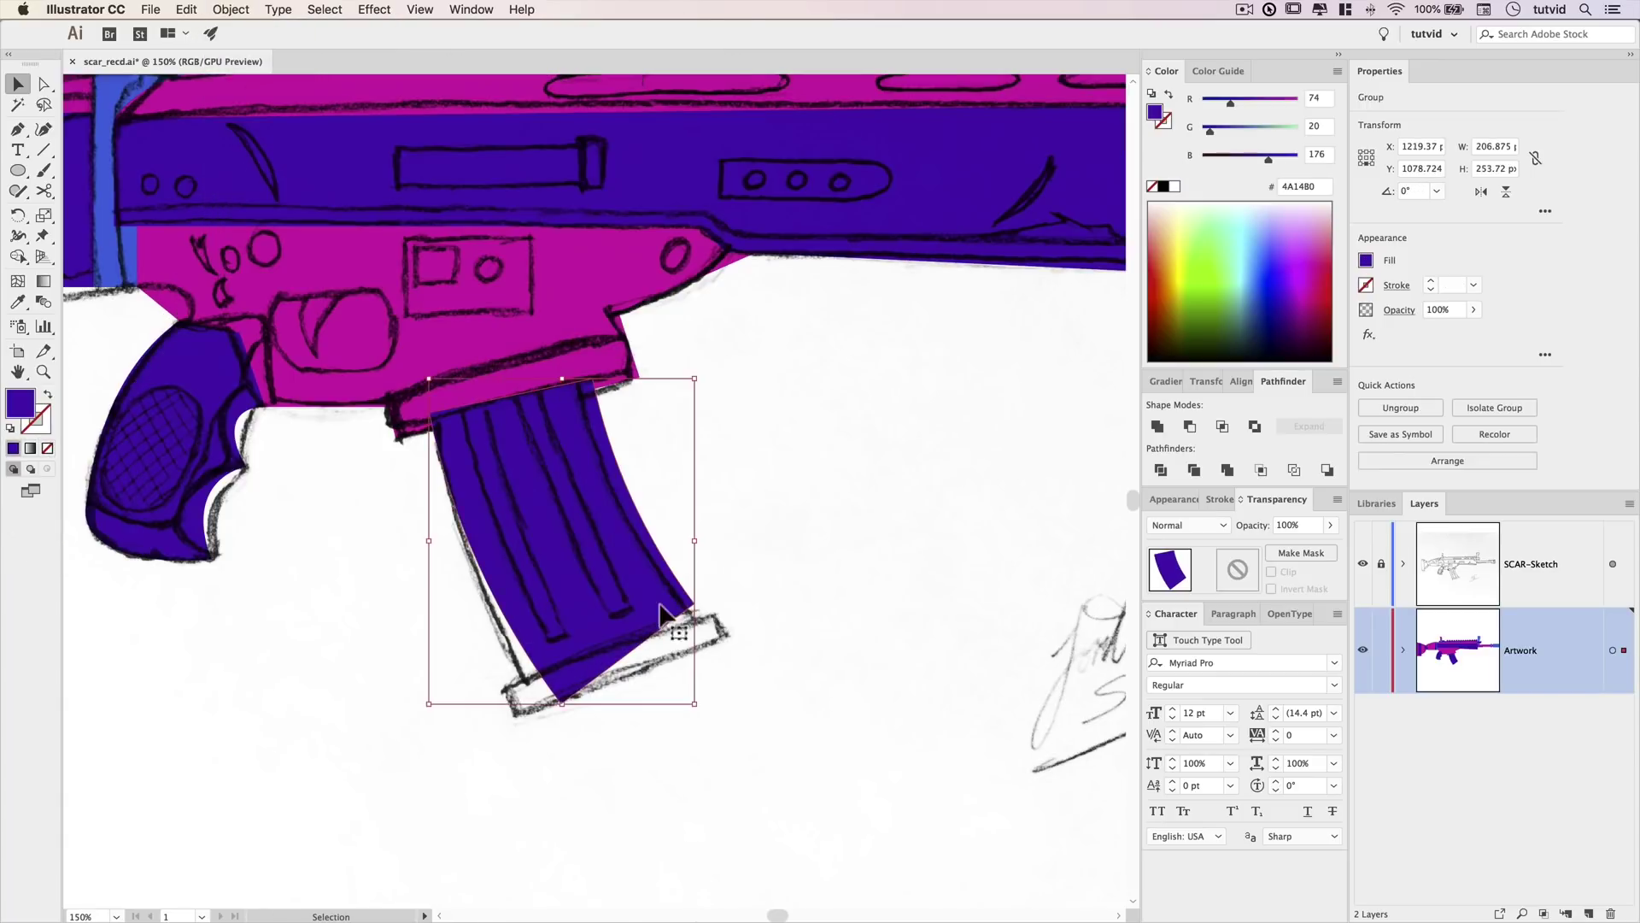
left_click(702, 487)
Draw a blue-violet rectangle about 190 by 30 px below the magazine.
left_click_drag(696, 458, 772, 439)
left_click_drag(656, 634, 545, 603)
left_click(18, 171)
left_click(104, 170)
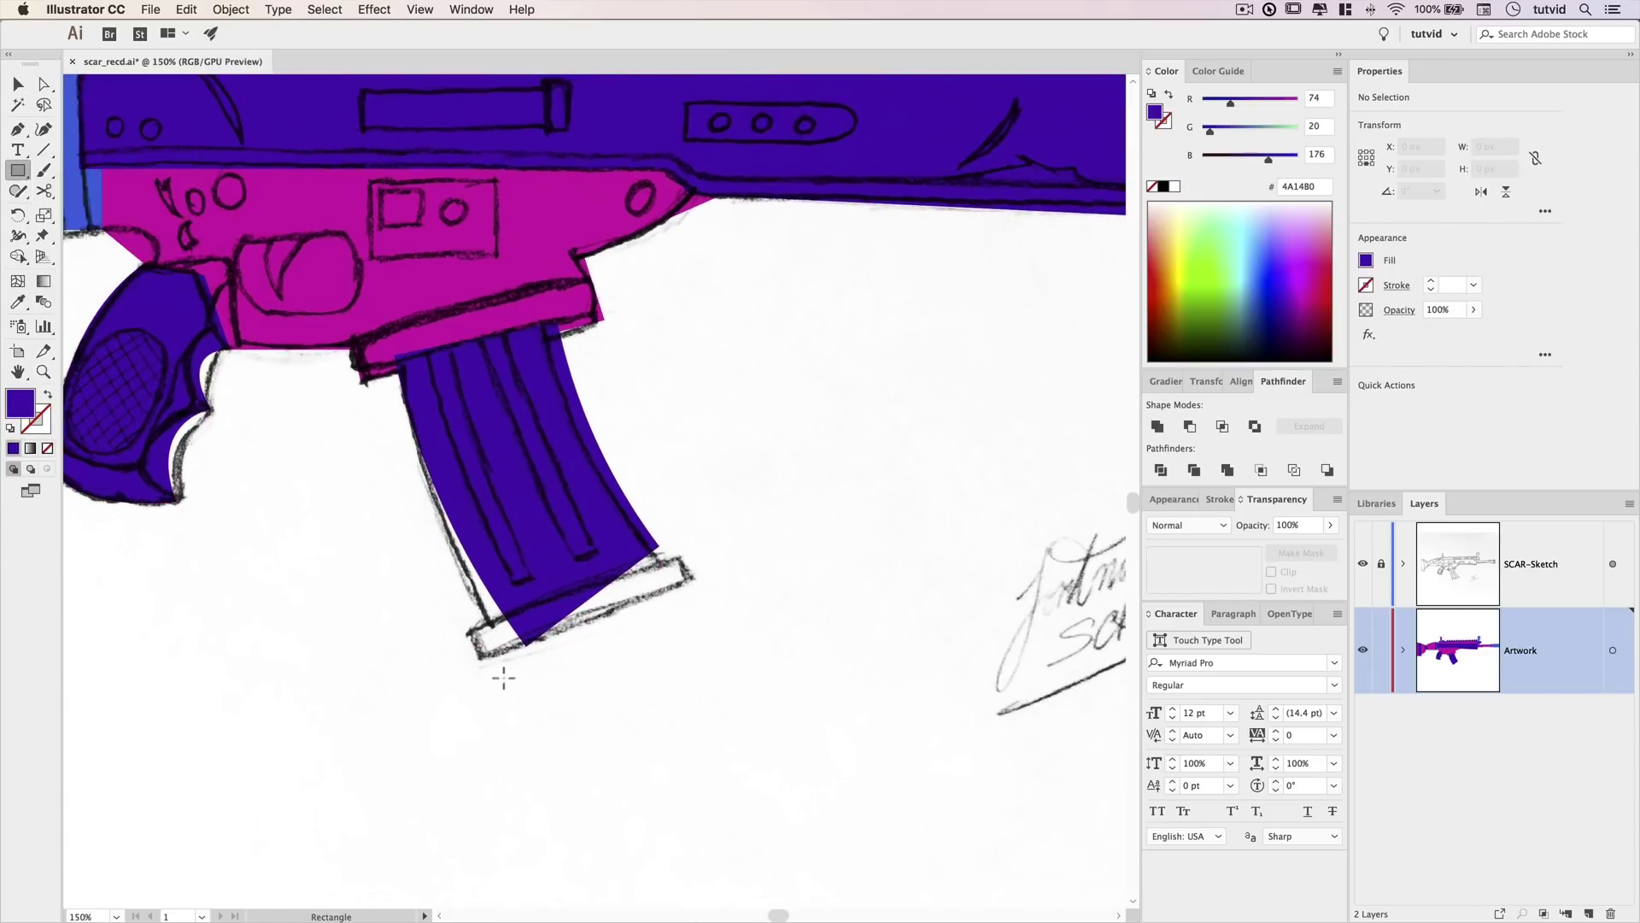
left_click_drag(725, 694, 723, 690)
left_click_drag(618, 523, 592, 556)
key("v")
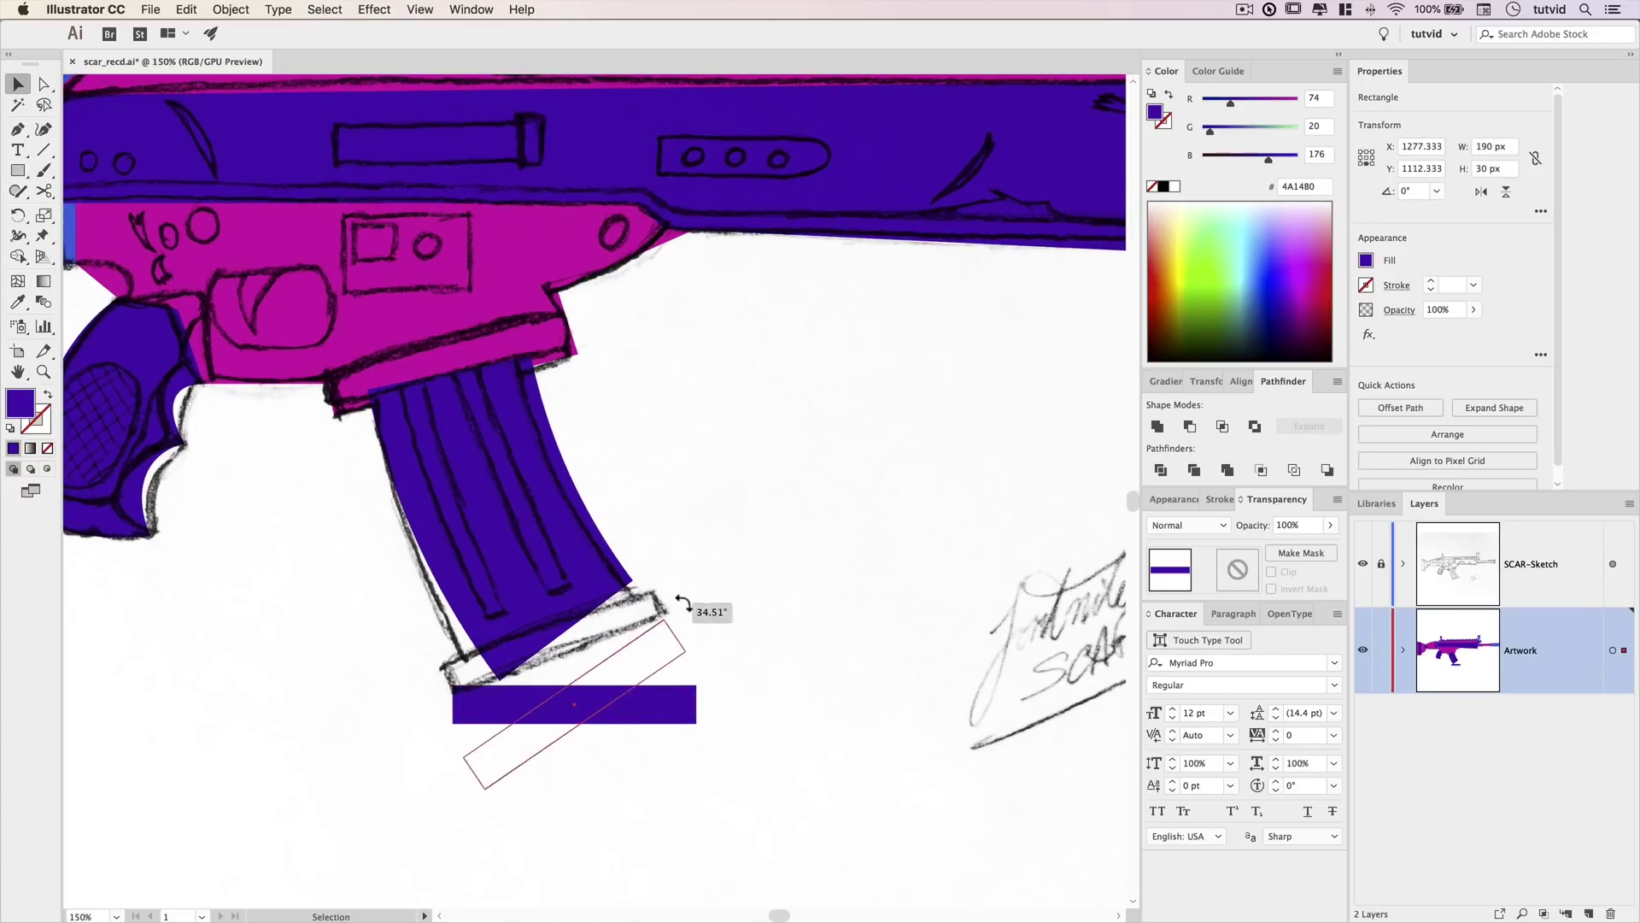
Rotate the rectangle about 36.8°, position it across the magazine's lower end as the base plate and deselect it.
left_click_drag(683, 604, 674, 593)
left_click_drag(597, 682, 601, 623)
left_click_drag(695, 581, 661, 582)
key("Up")
key("Left")
key("Left")
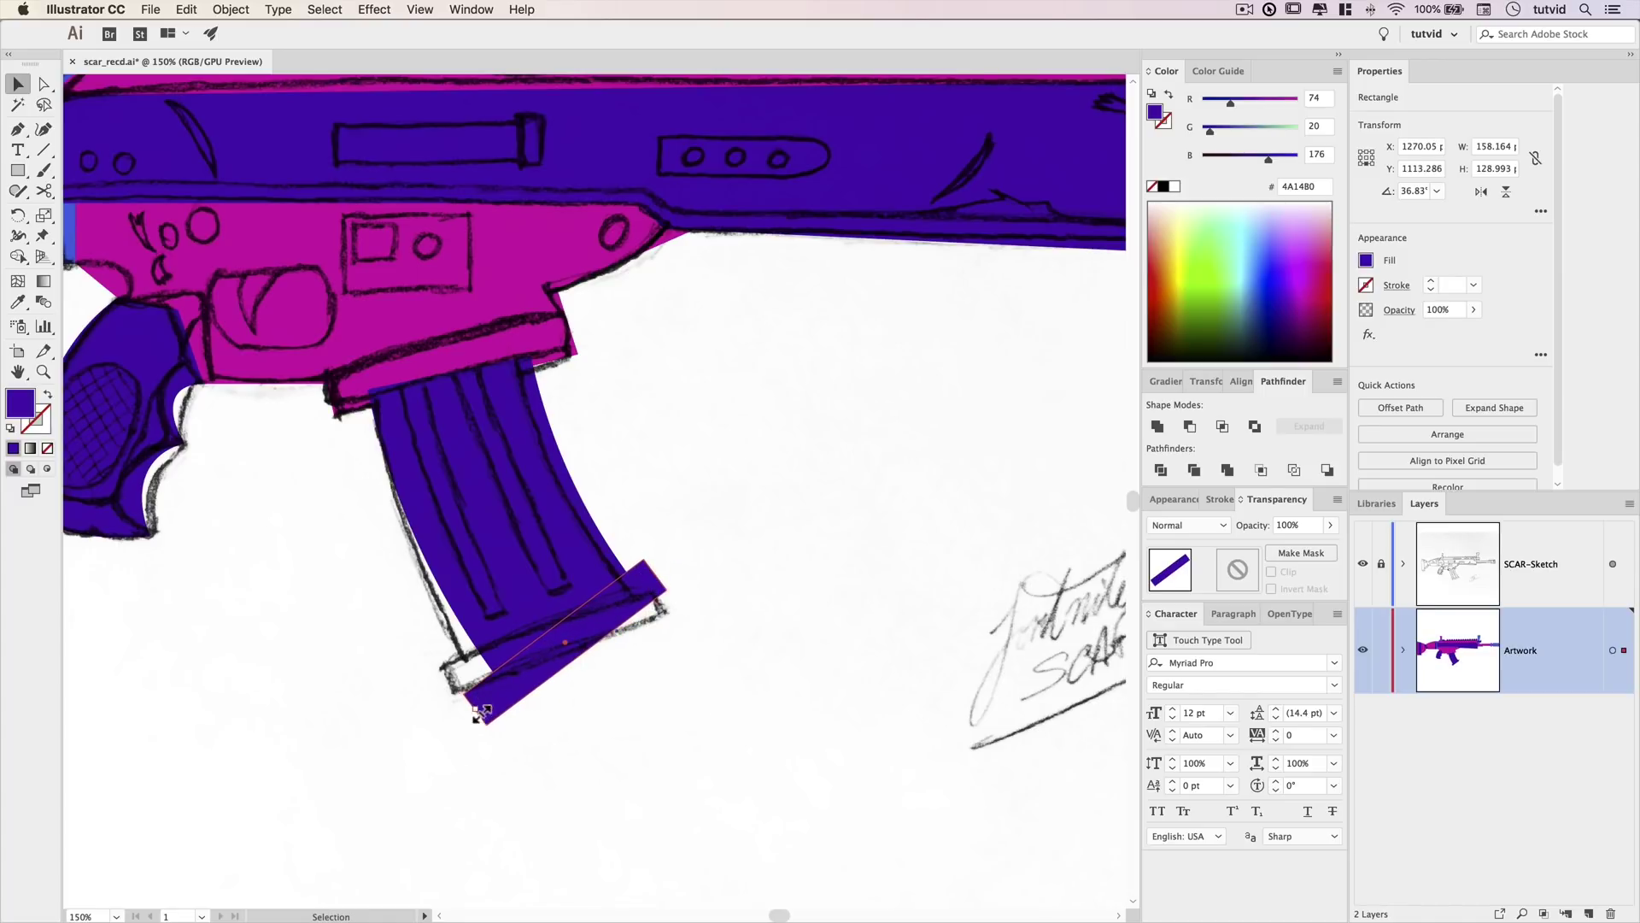
left_click_drag(496, 702, 496, 702)
key("super+shift+a")
Send the magazine and its base plate to the back behind the magenta body.
left_click(560, 625)
left_click(557, 589, "shift")
key("super+shift+bracketleft")
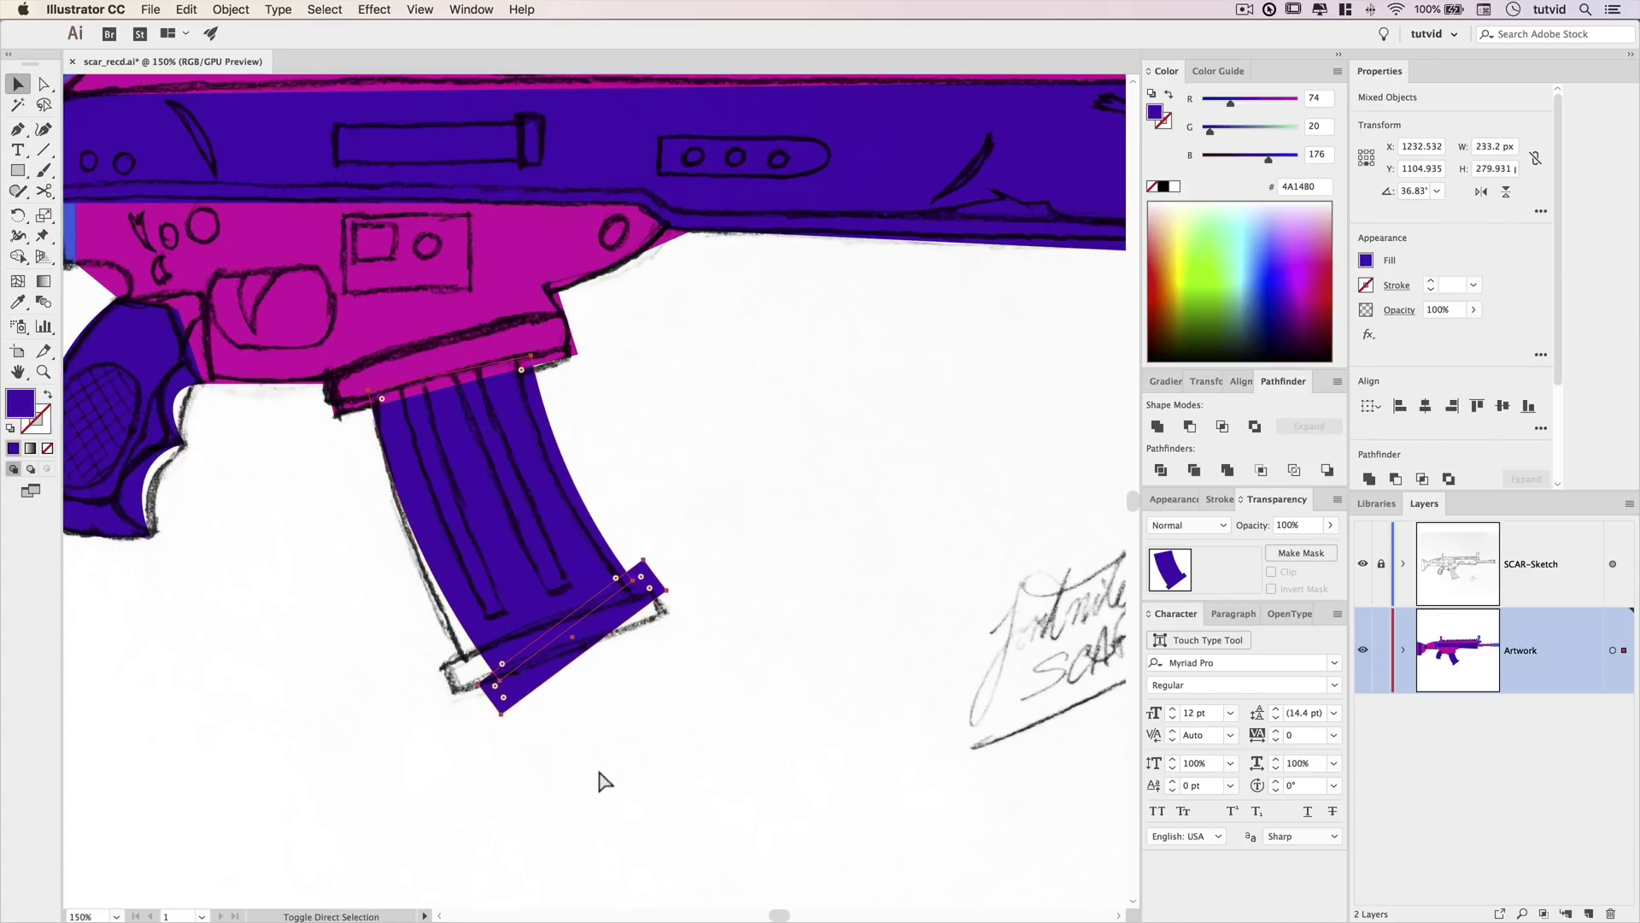
Match the magazine base plate's fill to the lower body's magenta and deselect it.
key("super+shift+a")
left_click(622, 611)
key("i")
left_click(519, 280)
key("v")
left_click(766, 551)
Toggle the SCAR-Sketch layer's visibility to examine the whole rifle without the sketch.
key("super+minus")
key("super+minus")
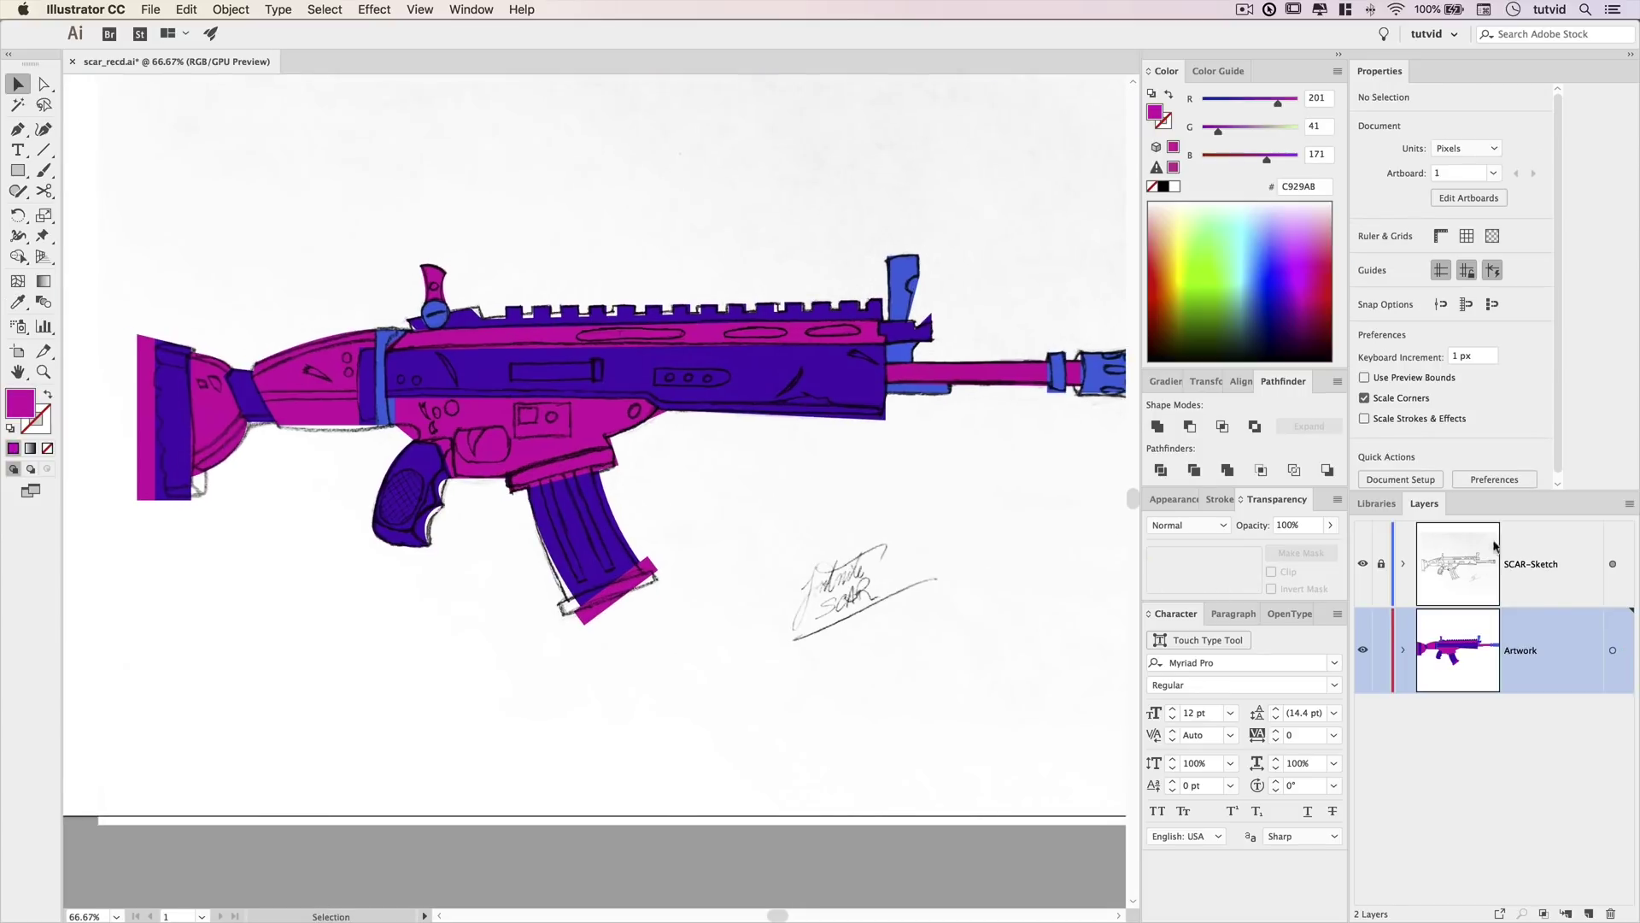
left_click(1363, 564)
mouse_move(735, 536)
left_mouse_down()
mouse_move(623, 539)
mouse_move(721, 575)
left_mouse_up()
key("cmd+minus")
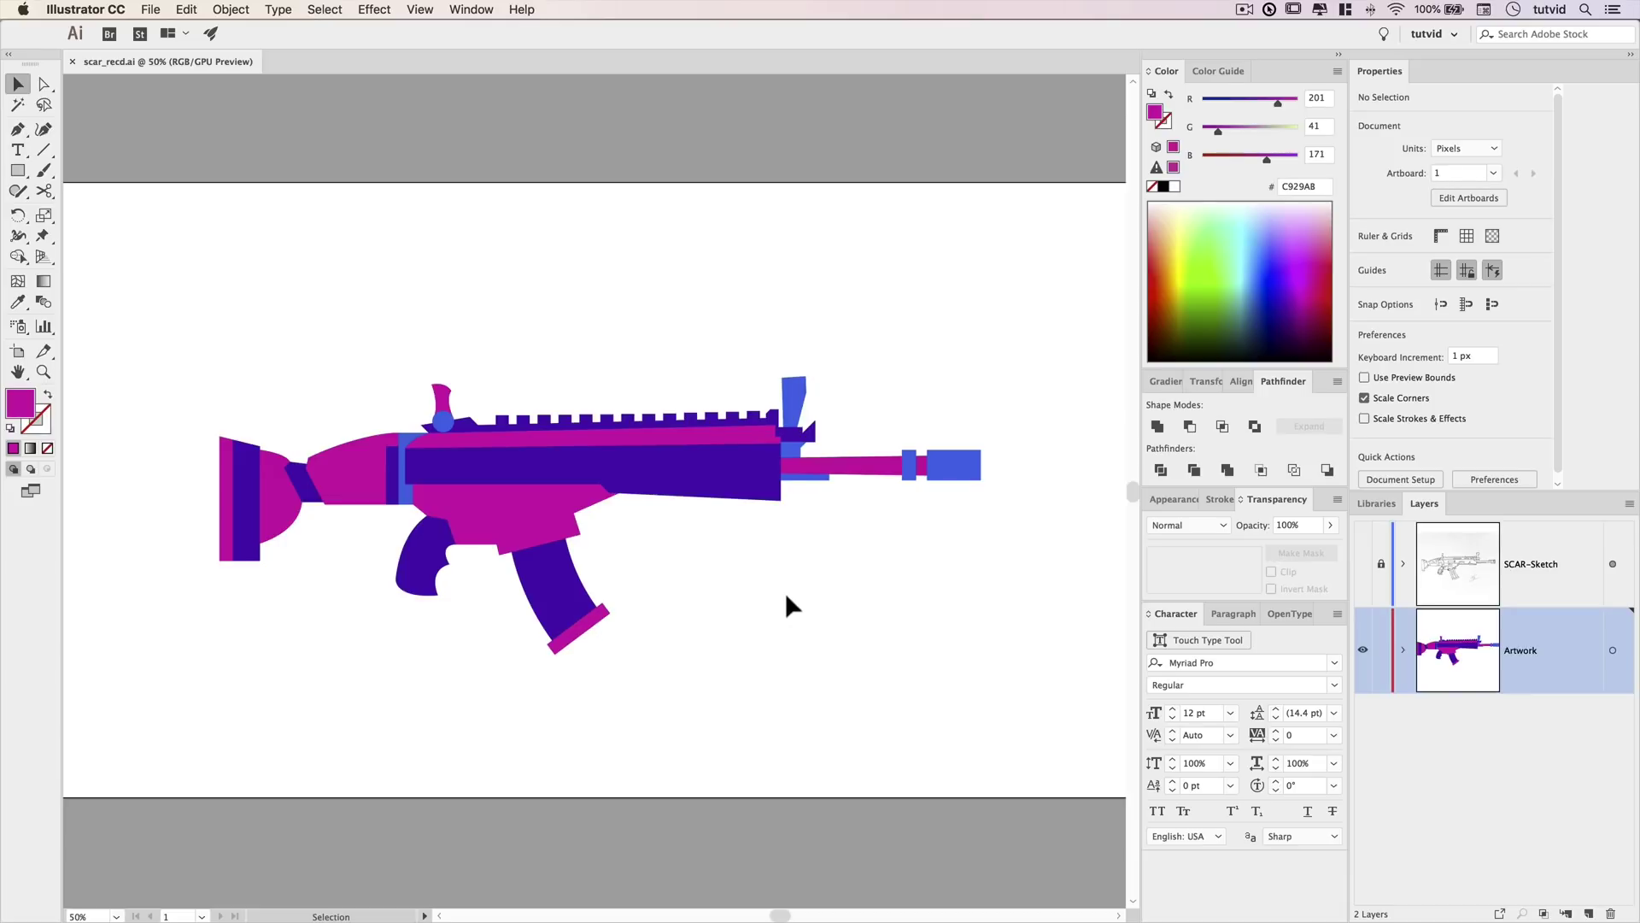
left_click(1363, 564)
Draw a circle about 15 px wide over the small hole in the rear sight.
key("z")
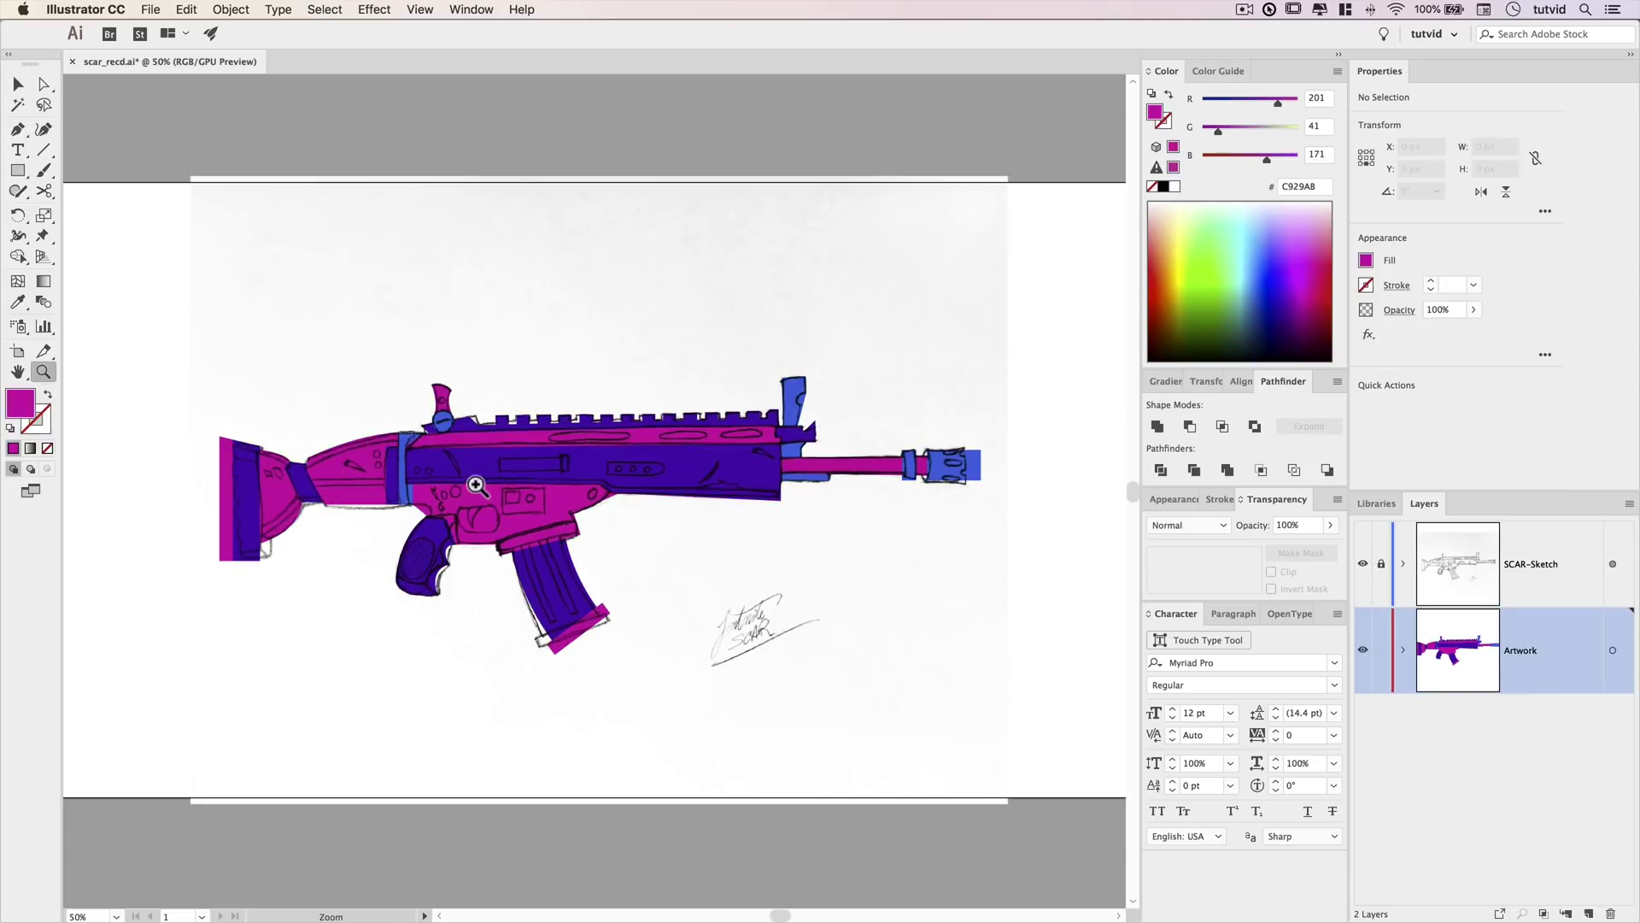
left_click(439, 426)
left_click(591, 487)
left_click(592, 480)
left_click(590, 478)
left_click(591, 491)
left_click(594, 512)
left_click_drag(598, 547, 495, 527)
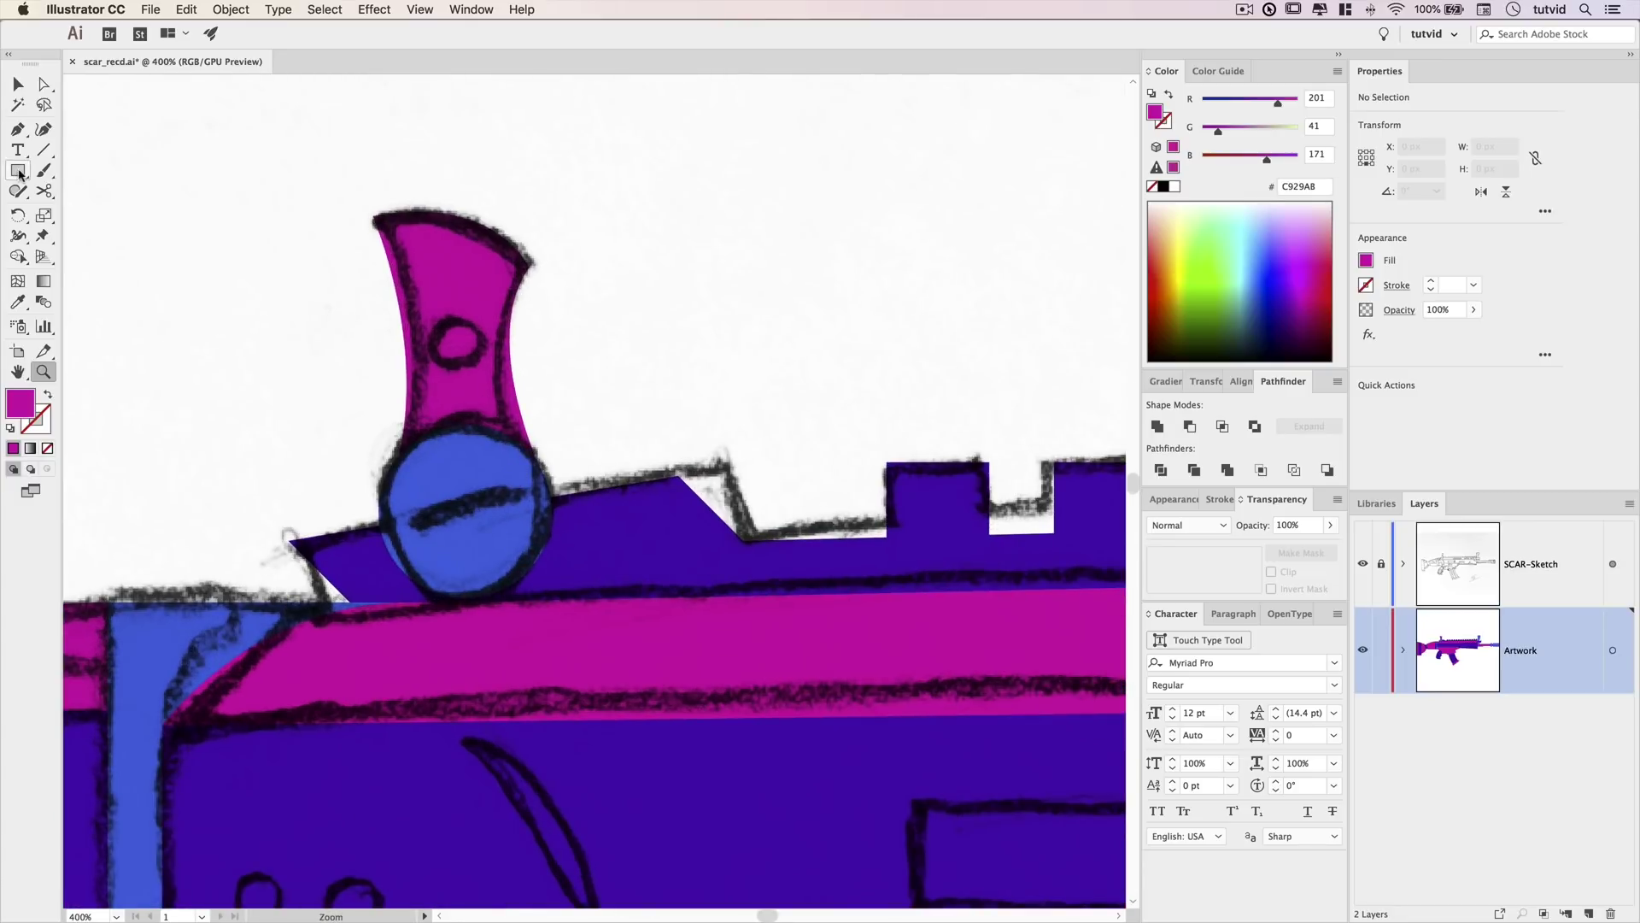
left_click_drag(18, 170, 77, 210)
left_click_drag(487, 376, 487, 377)
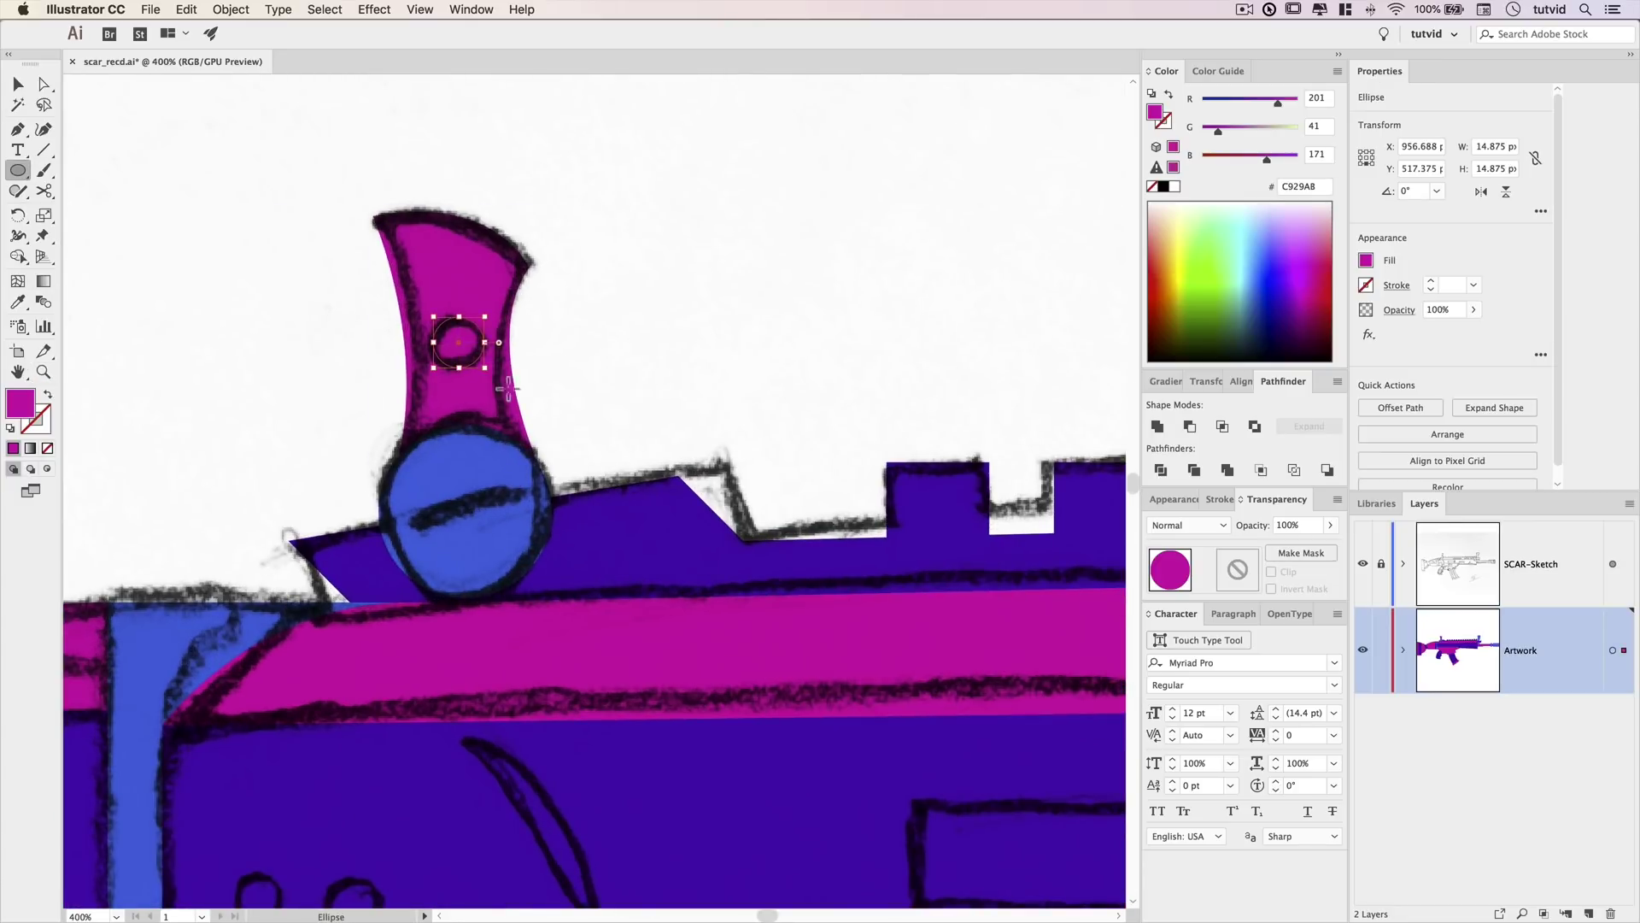
Recolour the small rear sight circle light green (C9FFAB) and subtract it from the magenta sight to cut a hole.
left_click(1294, 129)
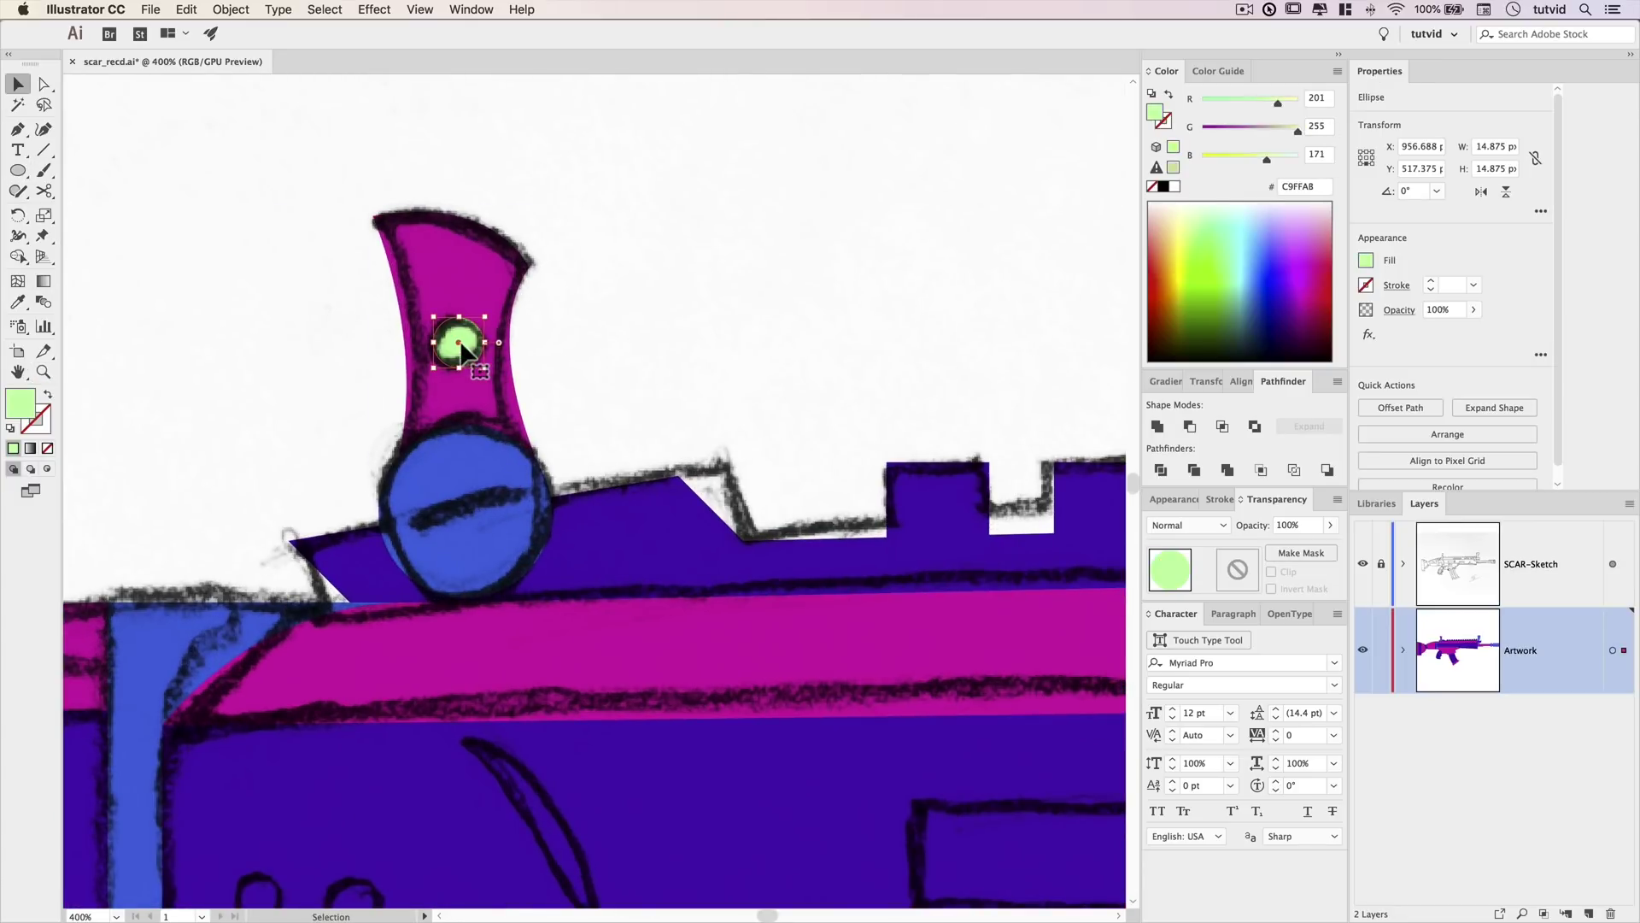
left_click(470, 260, "shift")
left_click(268, 191)
left_click_drag(589, 170, 320, 319)
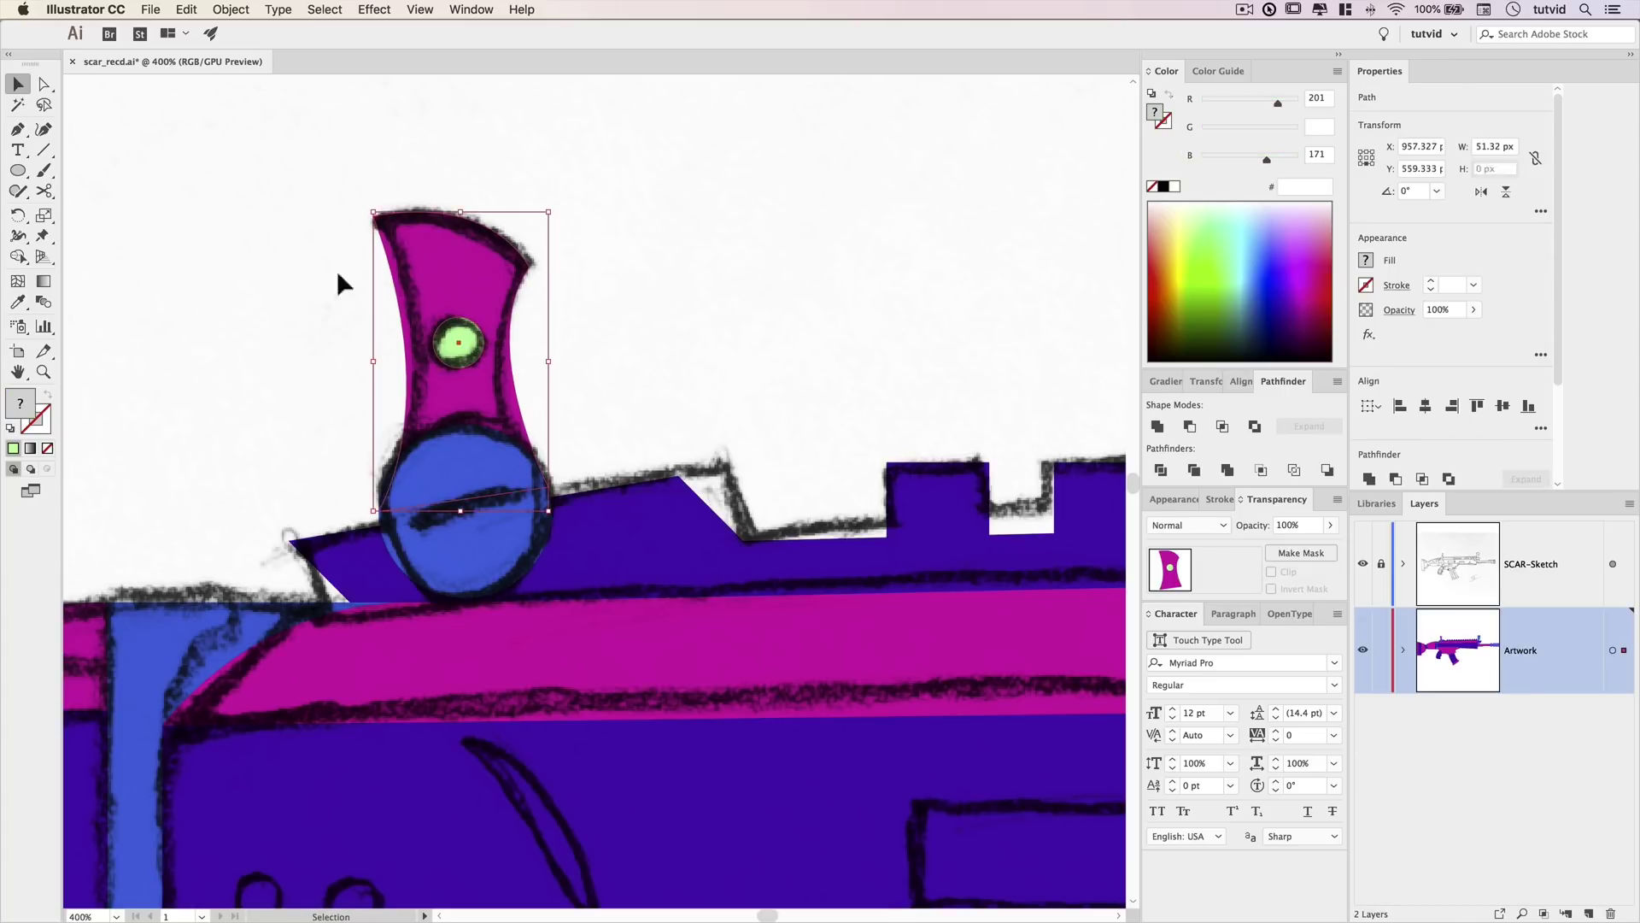
left_click(1186, 427)
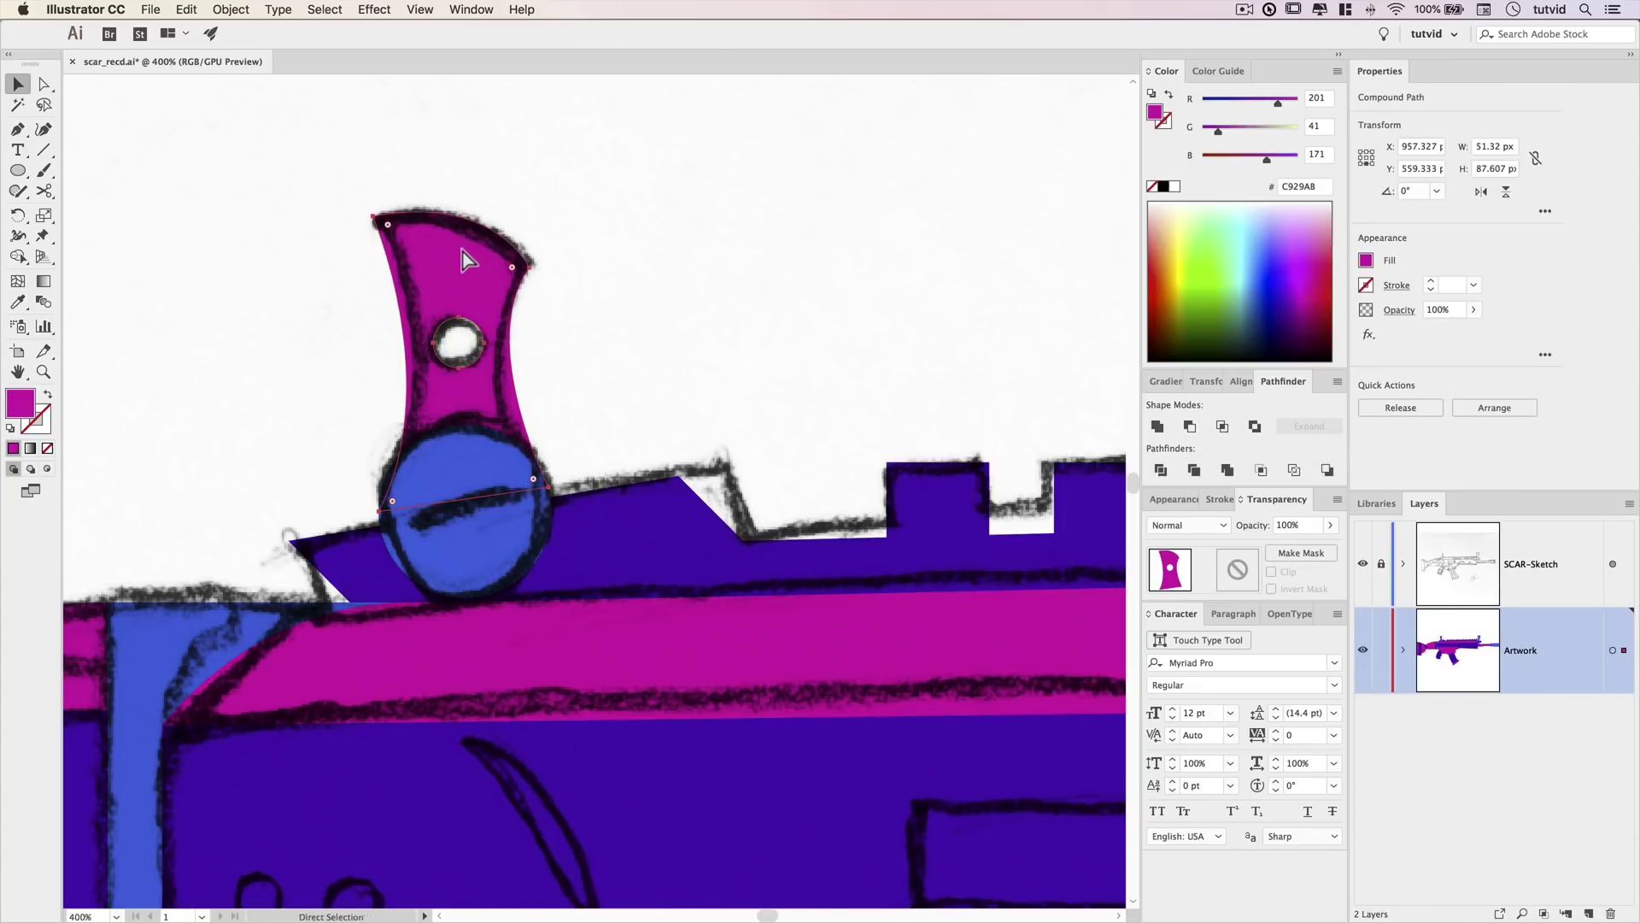
left_click(649, 341)
Draw a circle about 35 px wide over the front sight's notch and subtract it from the blue sight.
left_click_drag(991, 478, 311, 398)
left_click_drag(983, 427, 265, 388)
left_click_drag(875, 403, 581, 468)
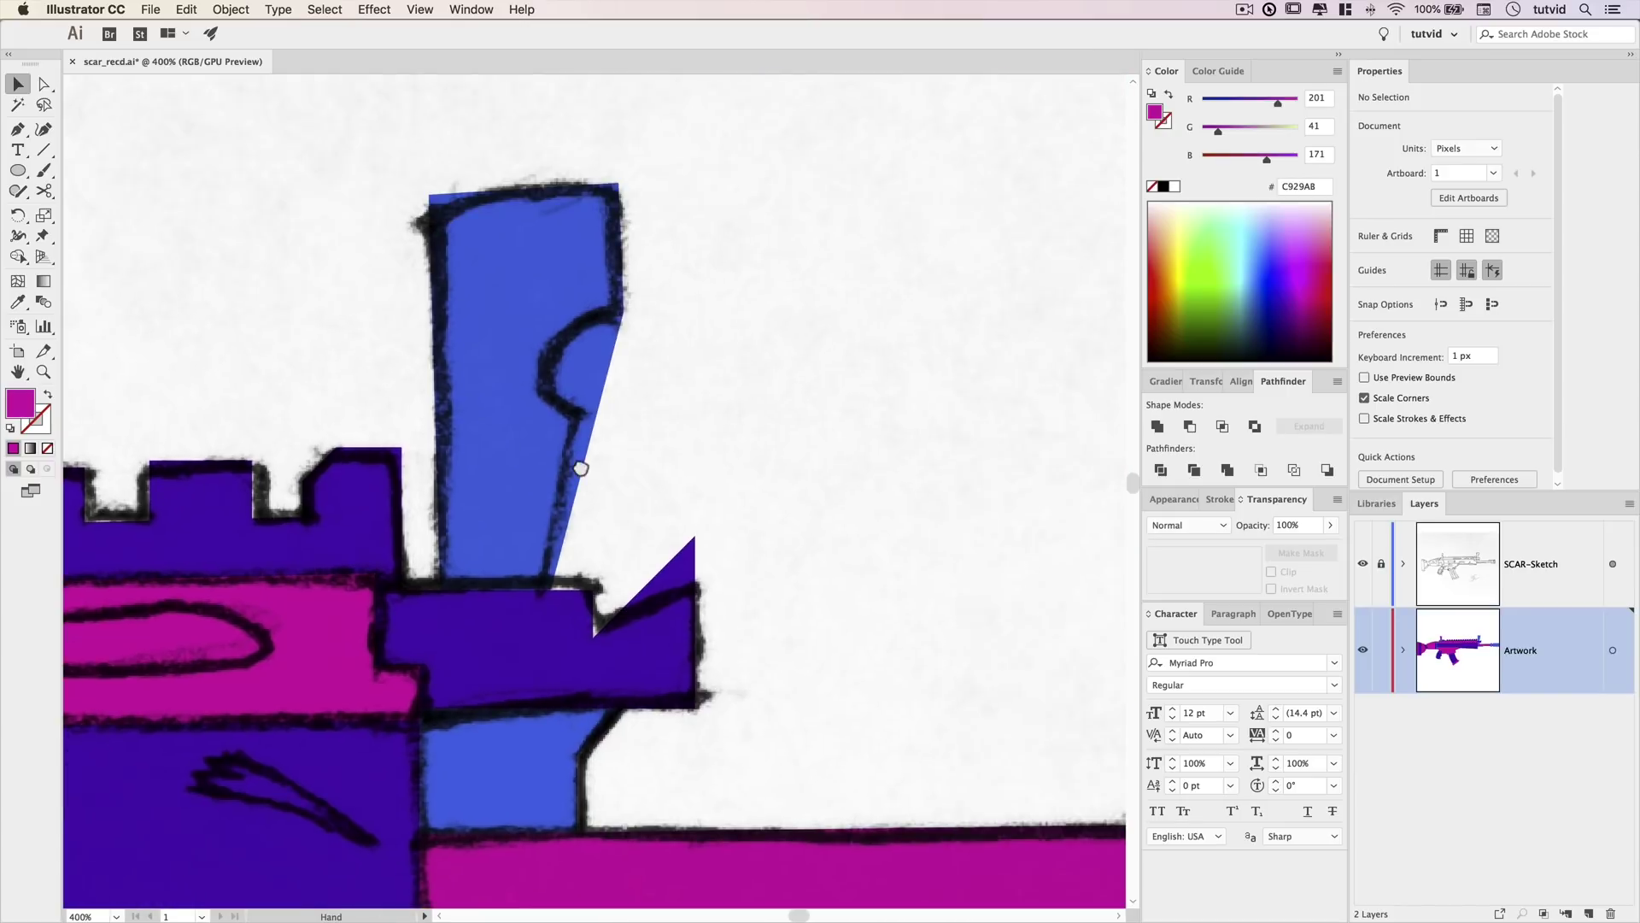
left_click(16, 172)
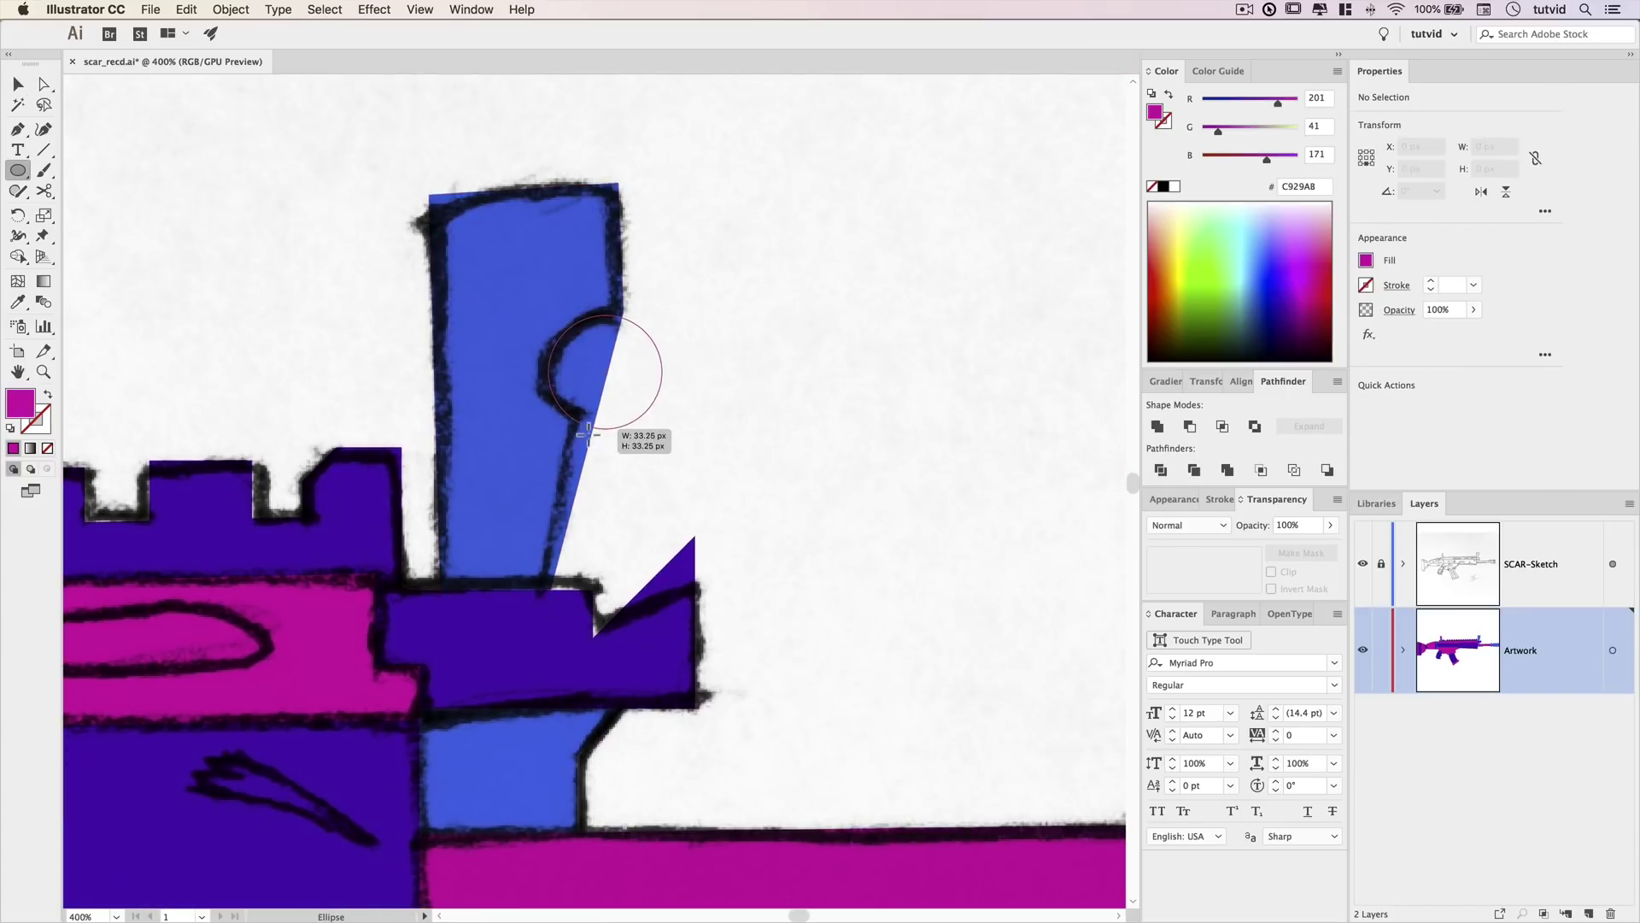
left_click_drag(584, 434, 585, 433)
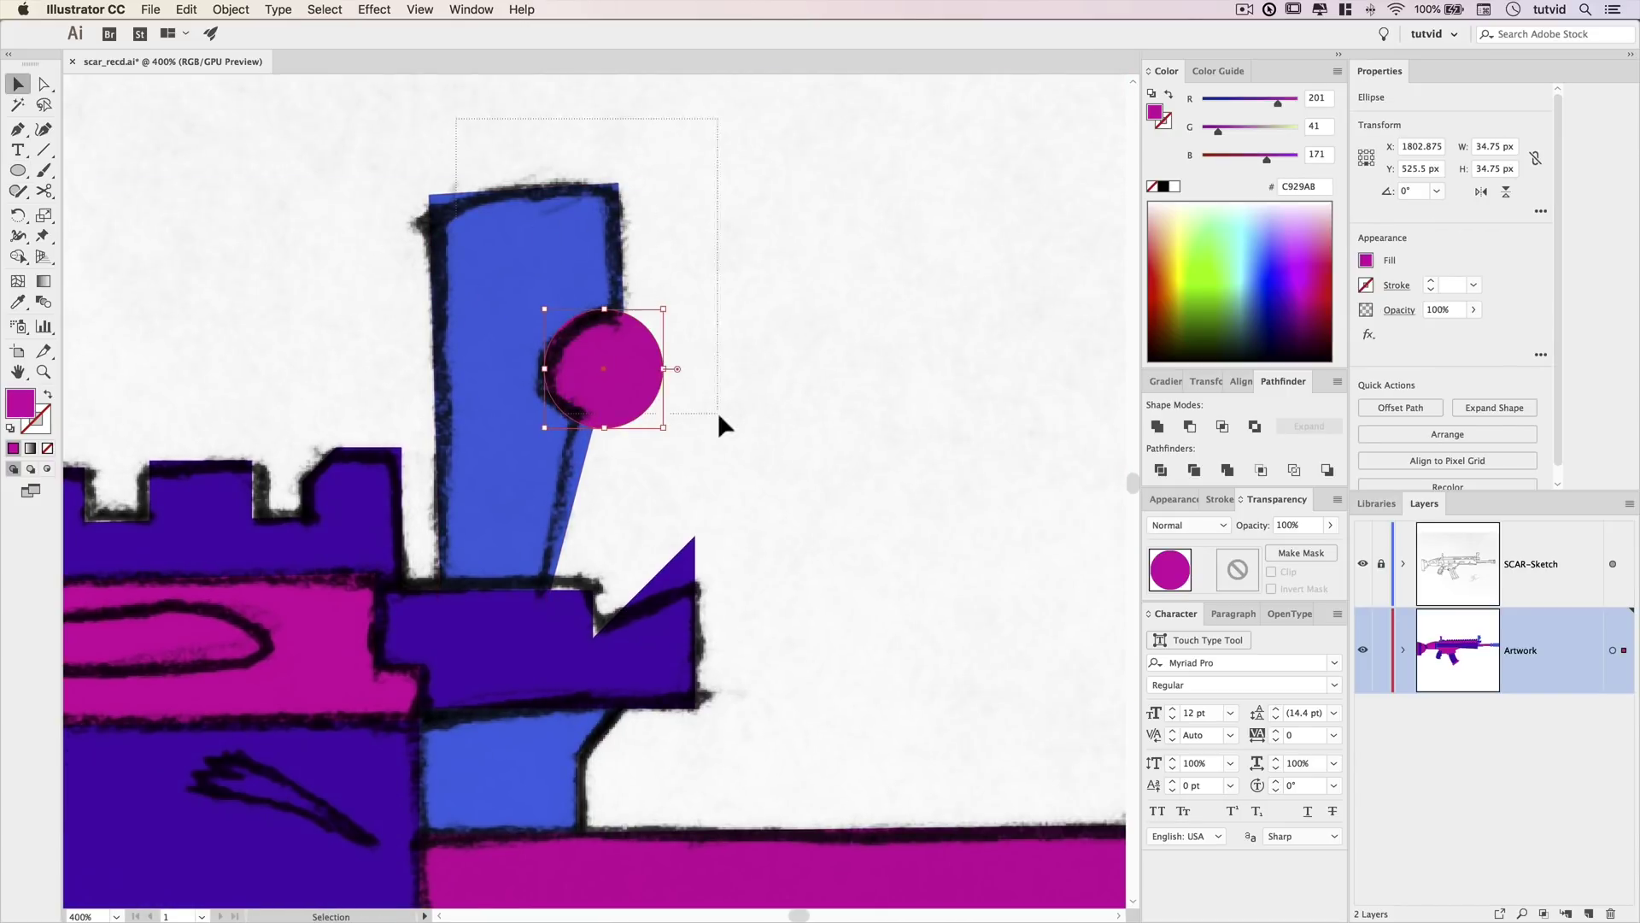
left_click_drag(718, 412, 718, 413)
left_click(1189, 425)
left_click(704, 453)
Draw a blue rectangle about 94 × 61 px over the trigger guard opening in the lower body.
scroll(694, 450, "down", 1)
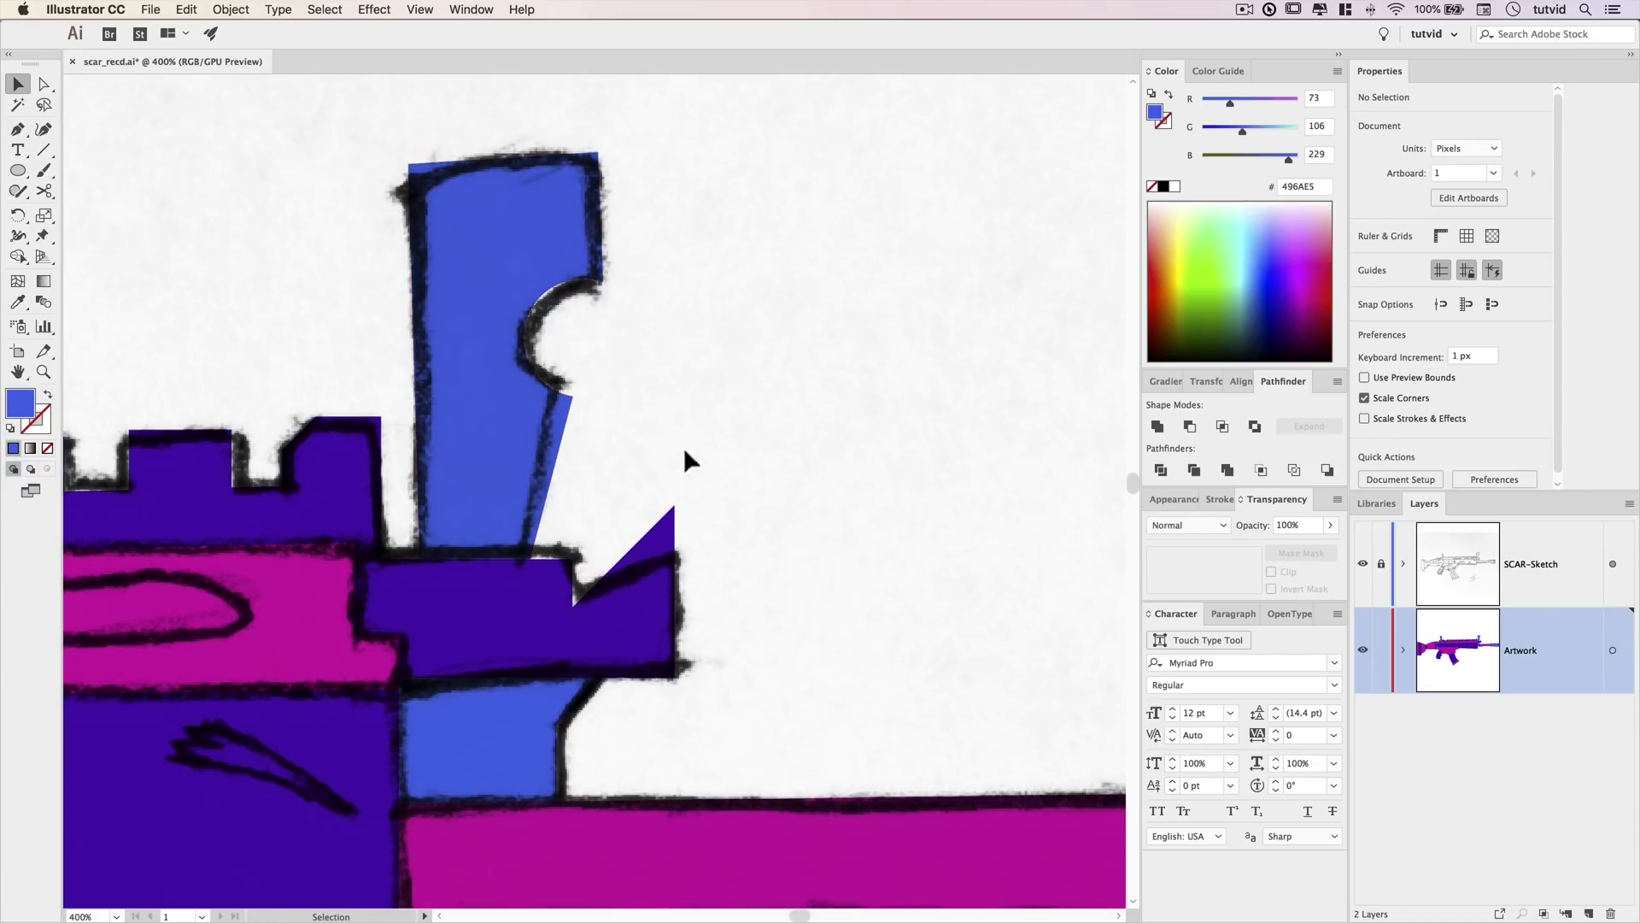
left_click_drag(952, 904, 600, 572)
left_click_drag(1102, 575, 511, 566)
left_click_drag(845, 530, 793, 536)
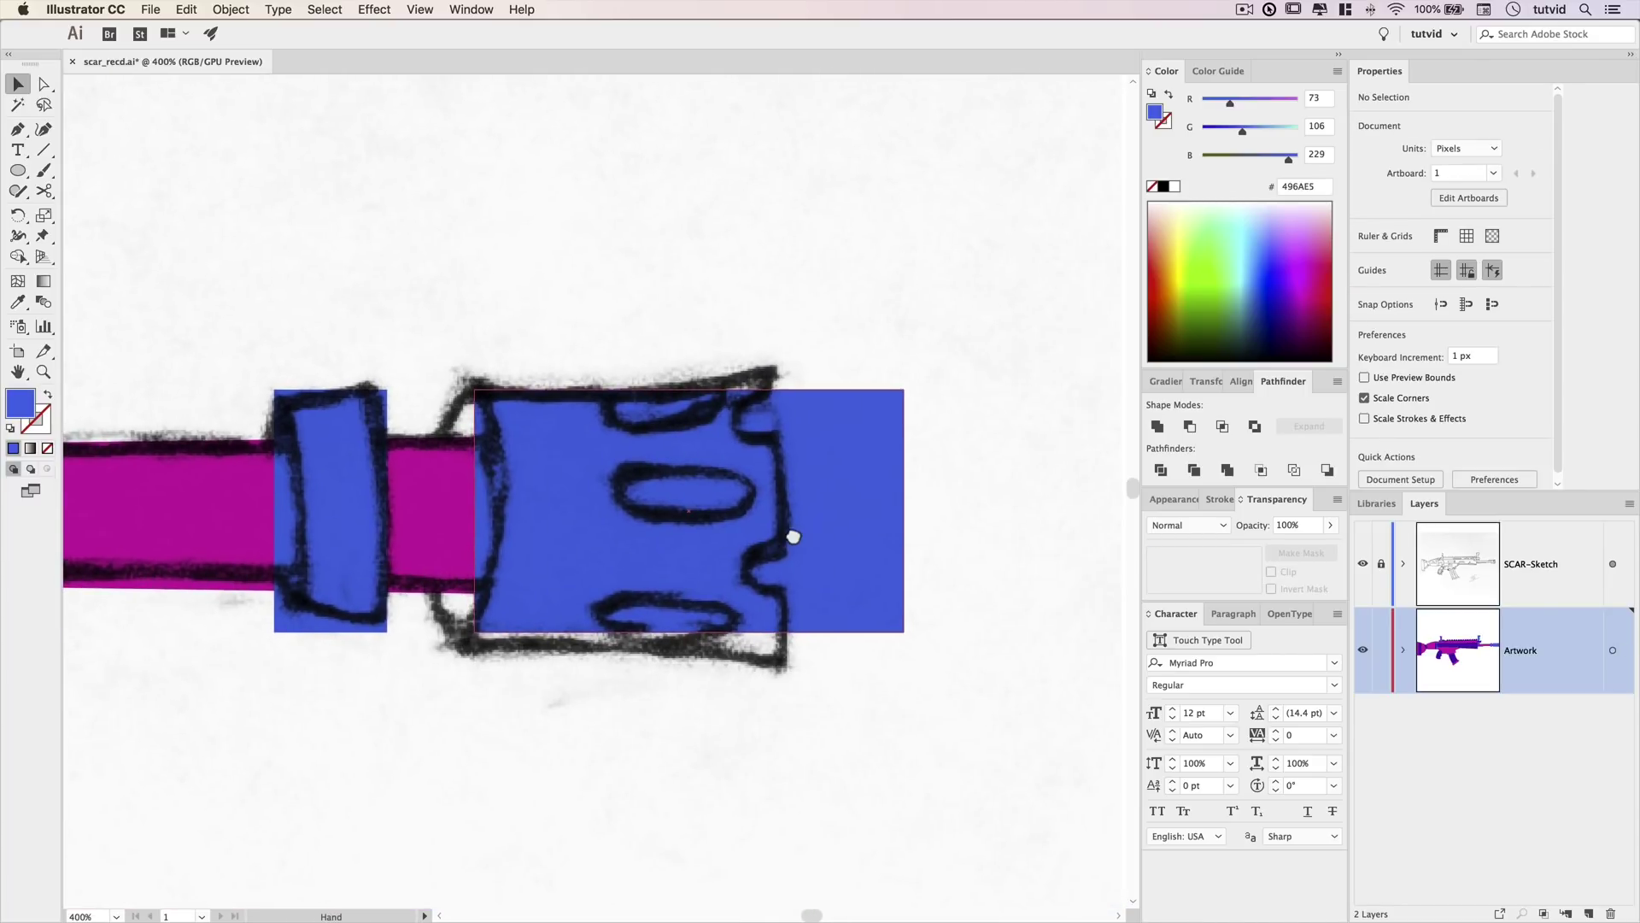
left_click_drag(439, 504, 897, 516)
left_click_drag(170, 610, 863, 479)
left_click_drag(213, 581, 769, 483)
left_click_drag(213, 674, 757, 339)
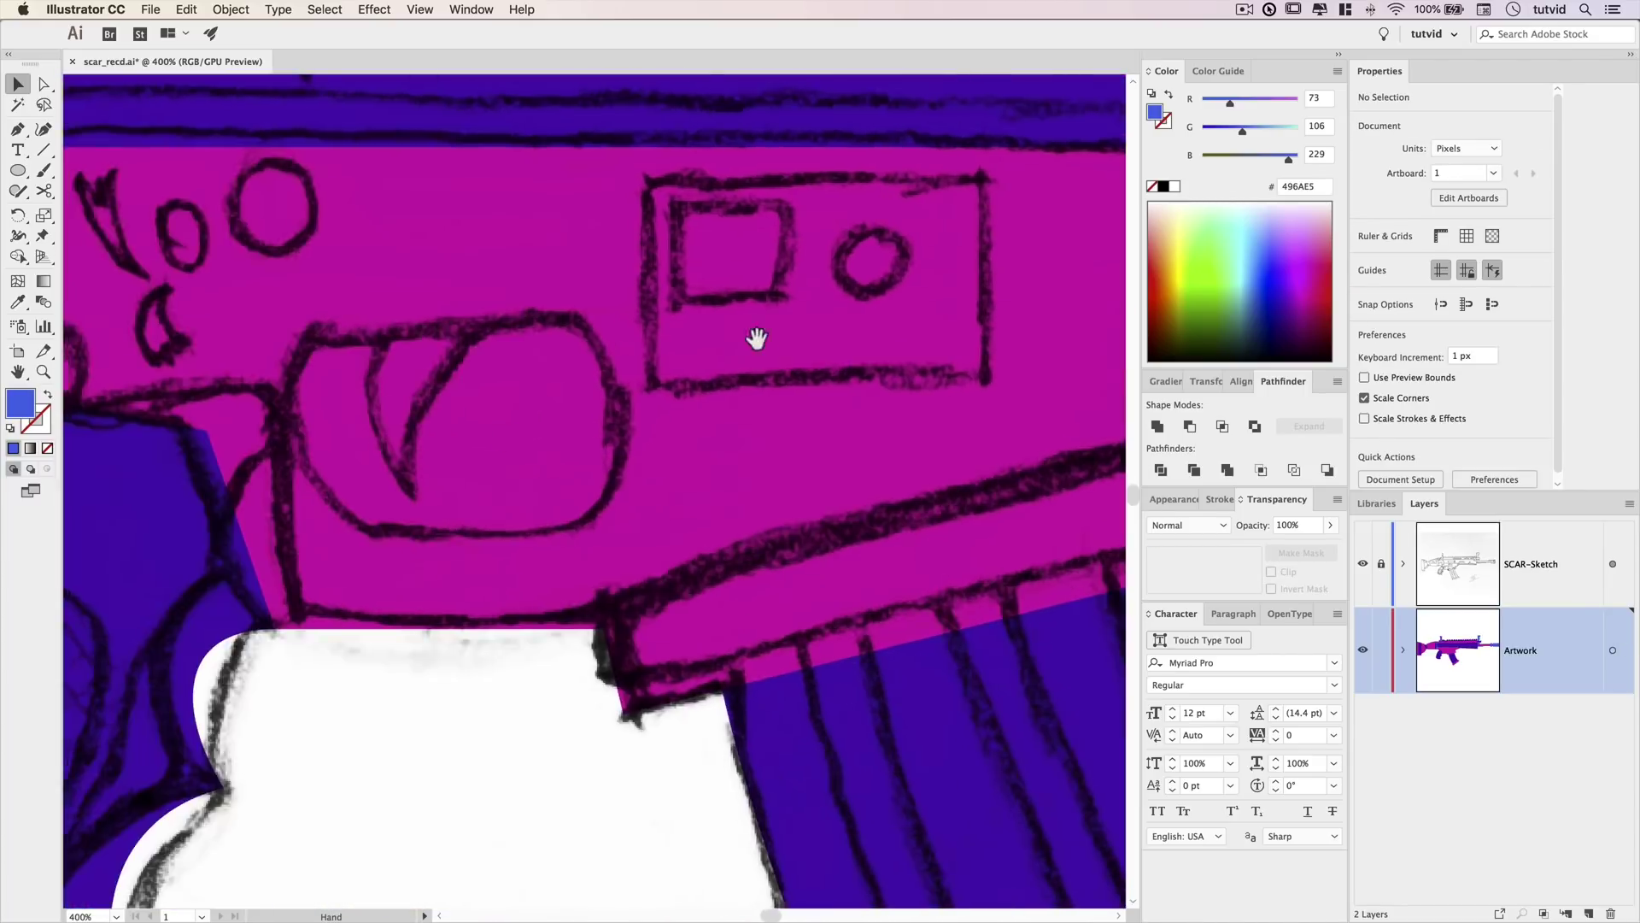
scroll(709, 401, "left", 8)
scroll(660, 469, "up", 2)
key("m")
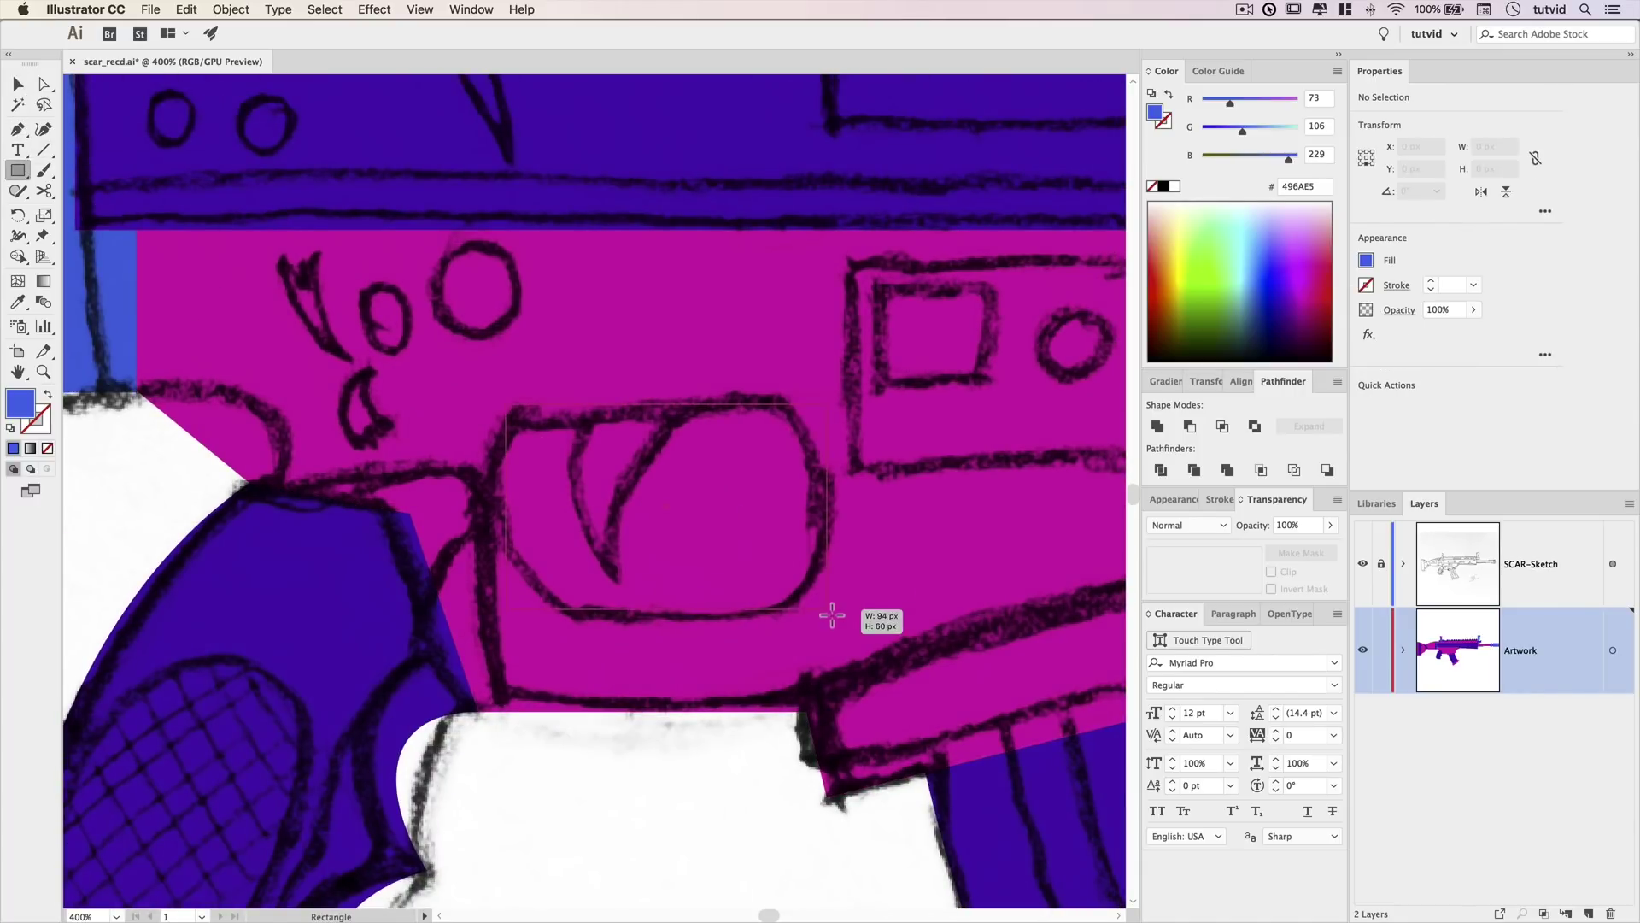
left_click_drag(832, 615, 826, 612)
Trace the curved trigger with the Pen tool, match its fill to the blue-violet receiver and deselect it.
key("p")
left_click_drag(603, 385, 568, 443)
left_click_drag(618, 587, 653, 526)
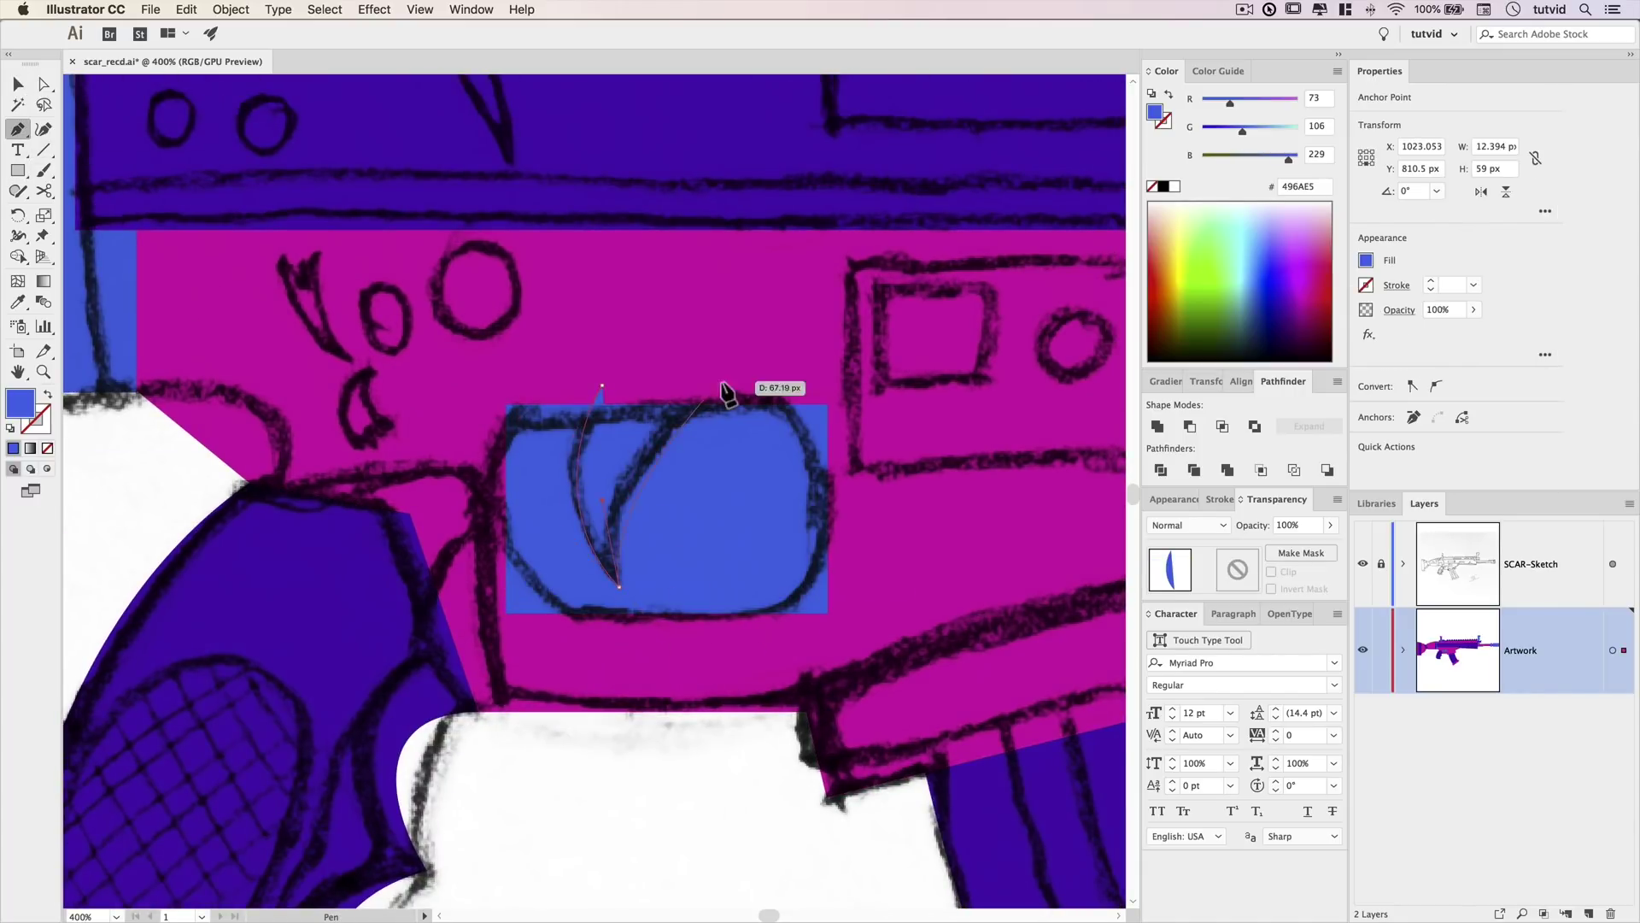
left_click(720, 384)
key("v")
key("i")
left_click(713, 201)
key("v")
left_click(677, 725)
Draw a blue-violet bar about 27 × 8 px on the rear sight's blue disc and rotate it along the sketched slot.
key("super+1")
left_click_drag(649, 607, 623, 572)
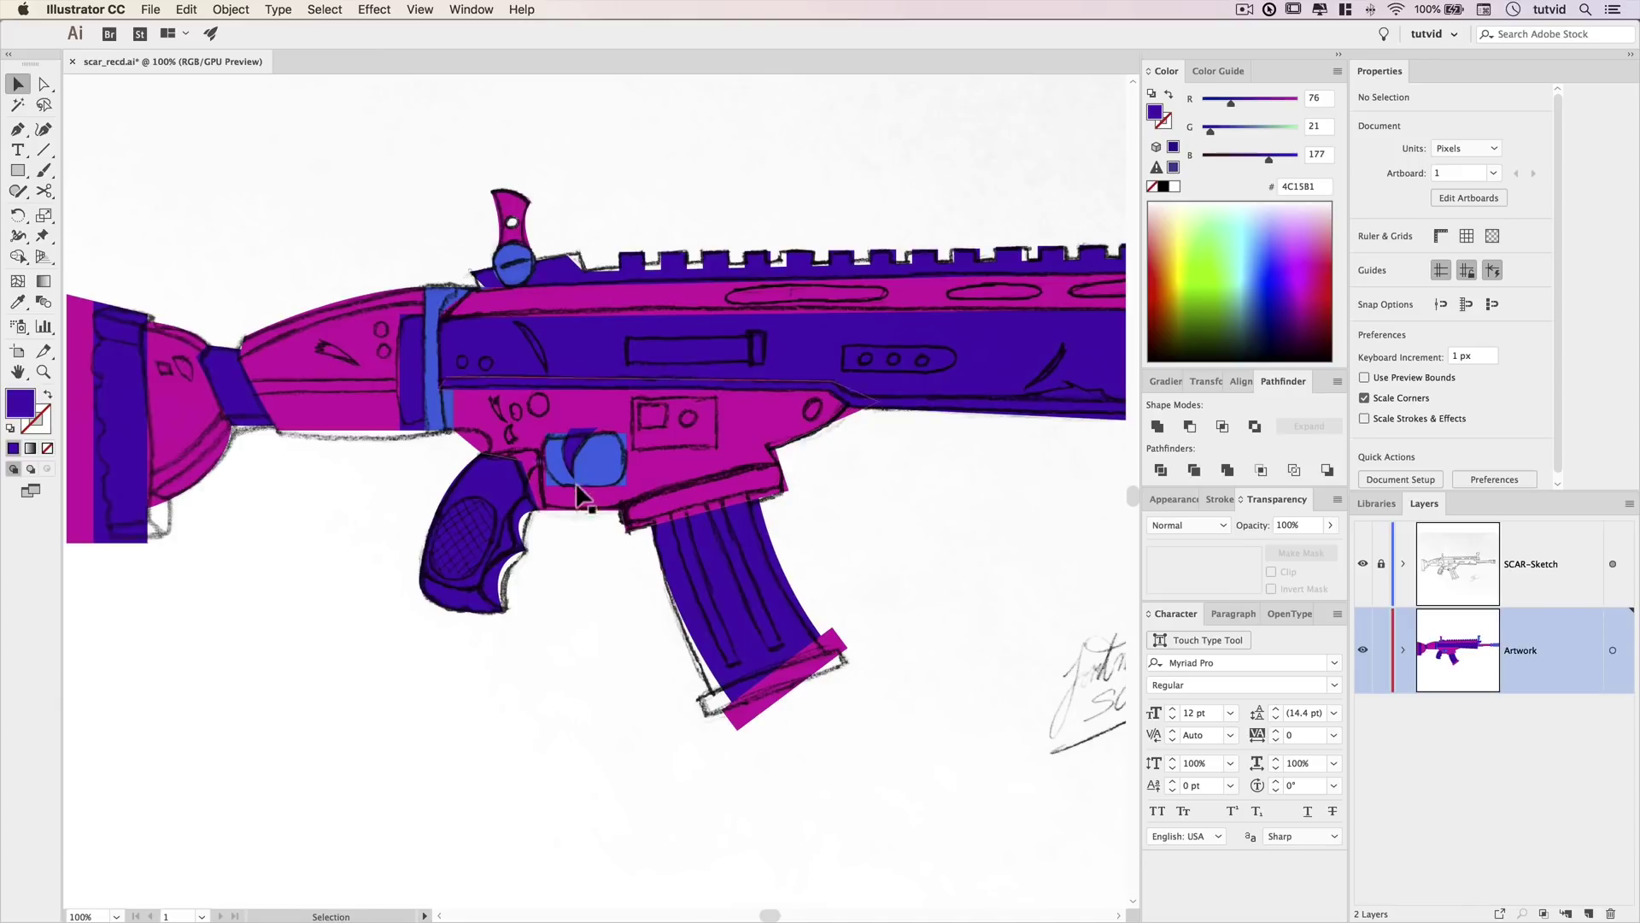
left_click_drag(556, 499, 621, 514)
key("z")
left_click(572, 272)
left_click(605, 506)
left_click(605, 502)
left_click(605, 500)
left_click(604, 500)
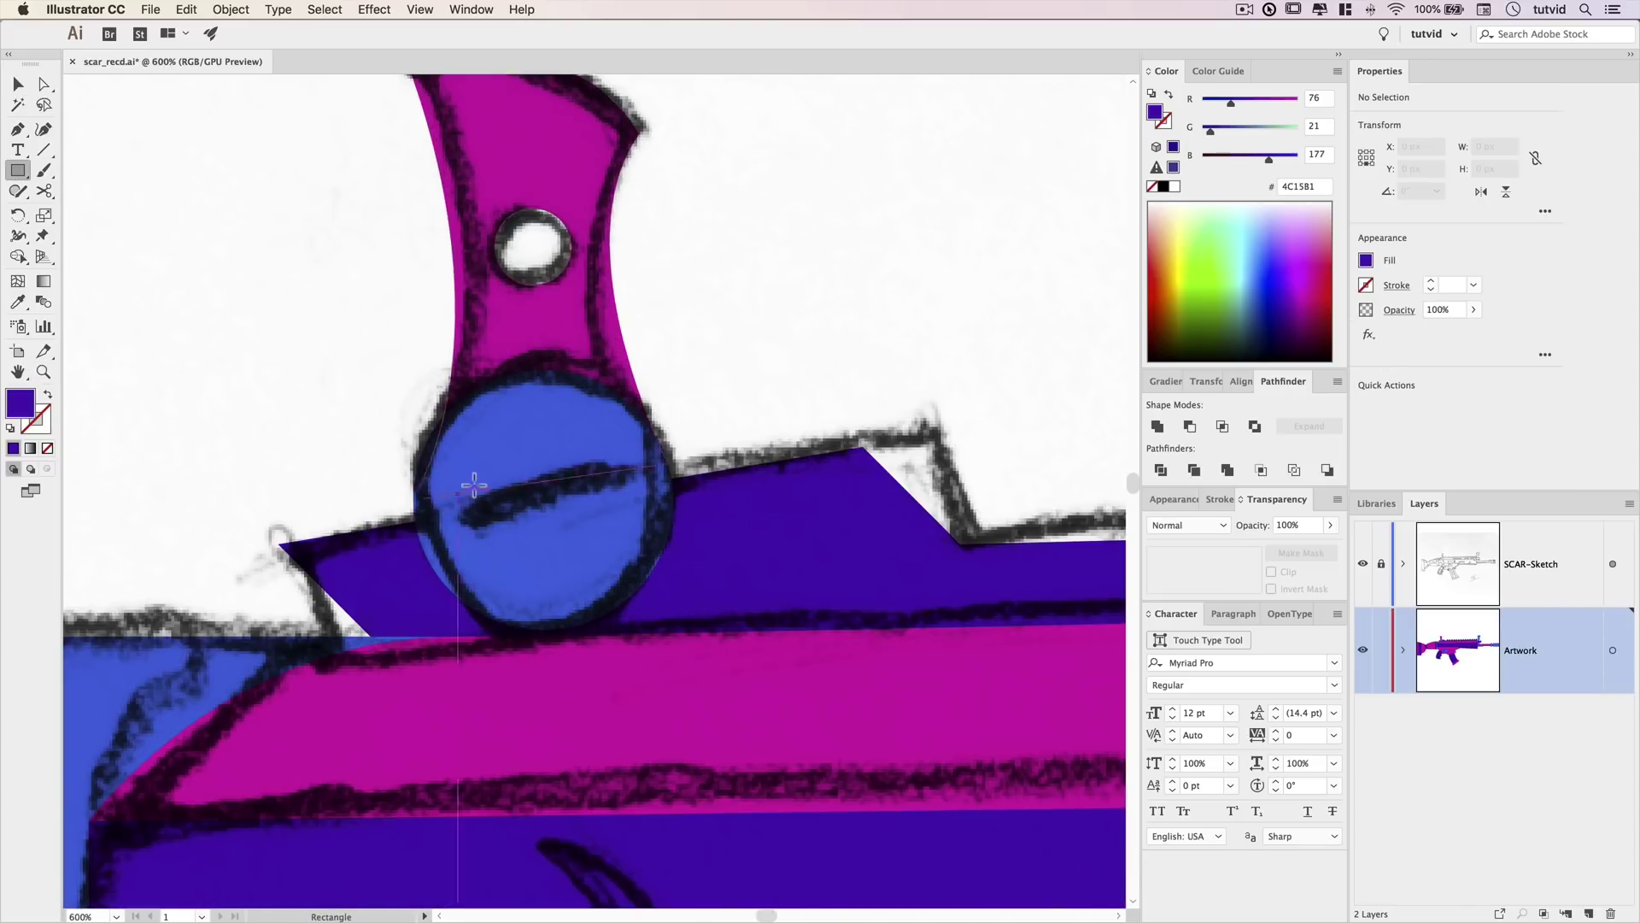
left_click_drag(590, 516, 608, 508)
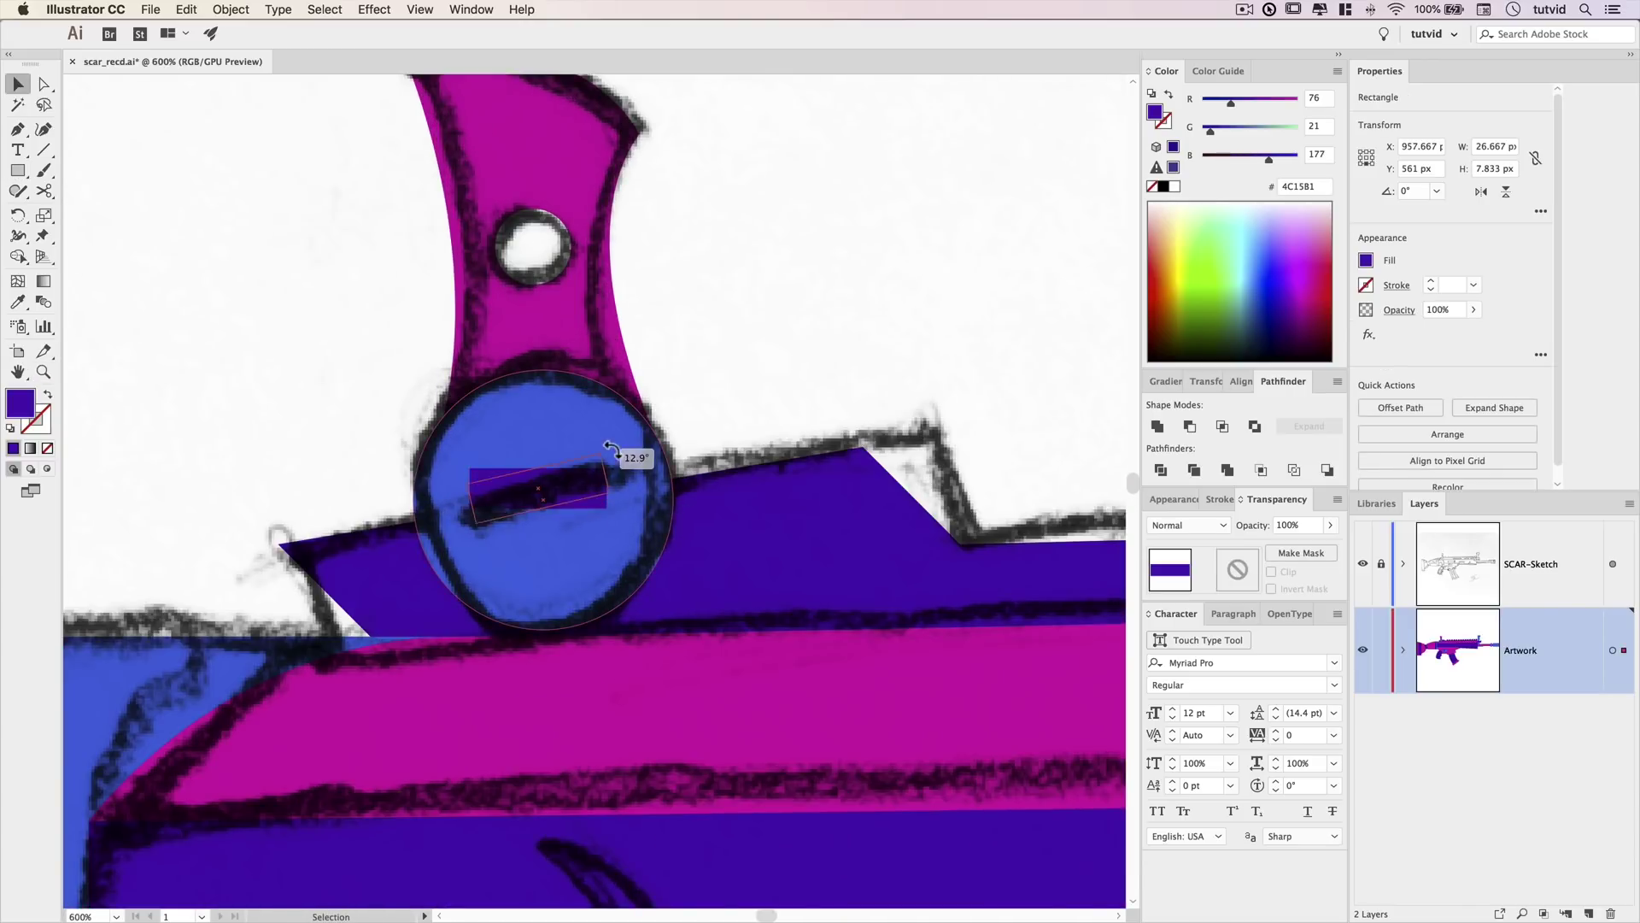
left_click_drag(610, 446, 606, 449)
left_click(741, 335)
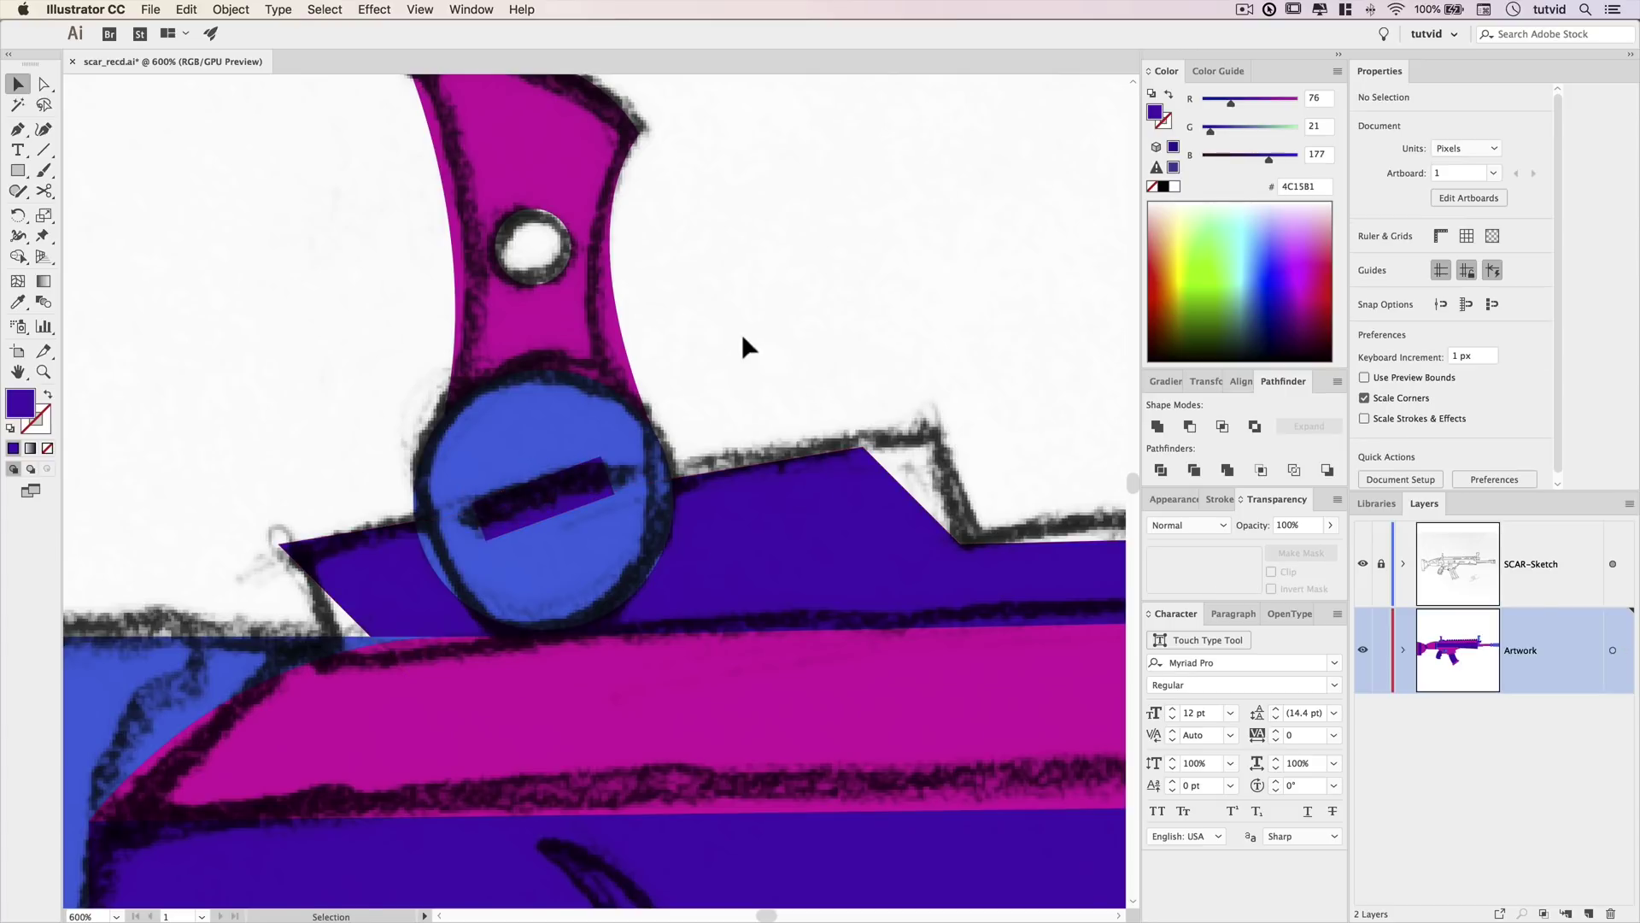
Hide the SCAR-Sketch layer to examine the flat shapes of the whole rifle.
key("super+minus")
key("super+minus")
key("super+minus")
key("super+minus")
key("super+minus")
key("super+minus")
left_click_drag(826, 533, 554, 455)
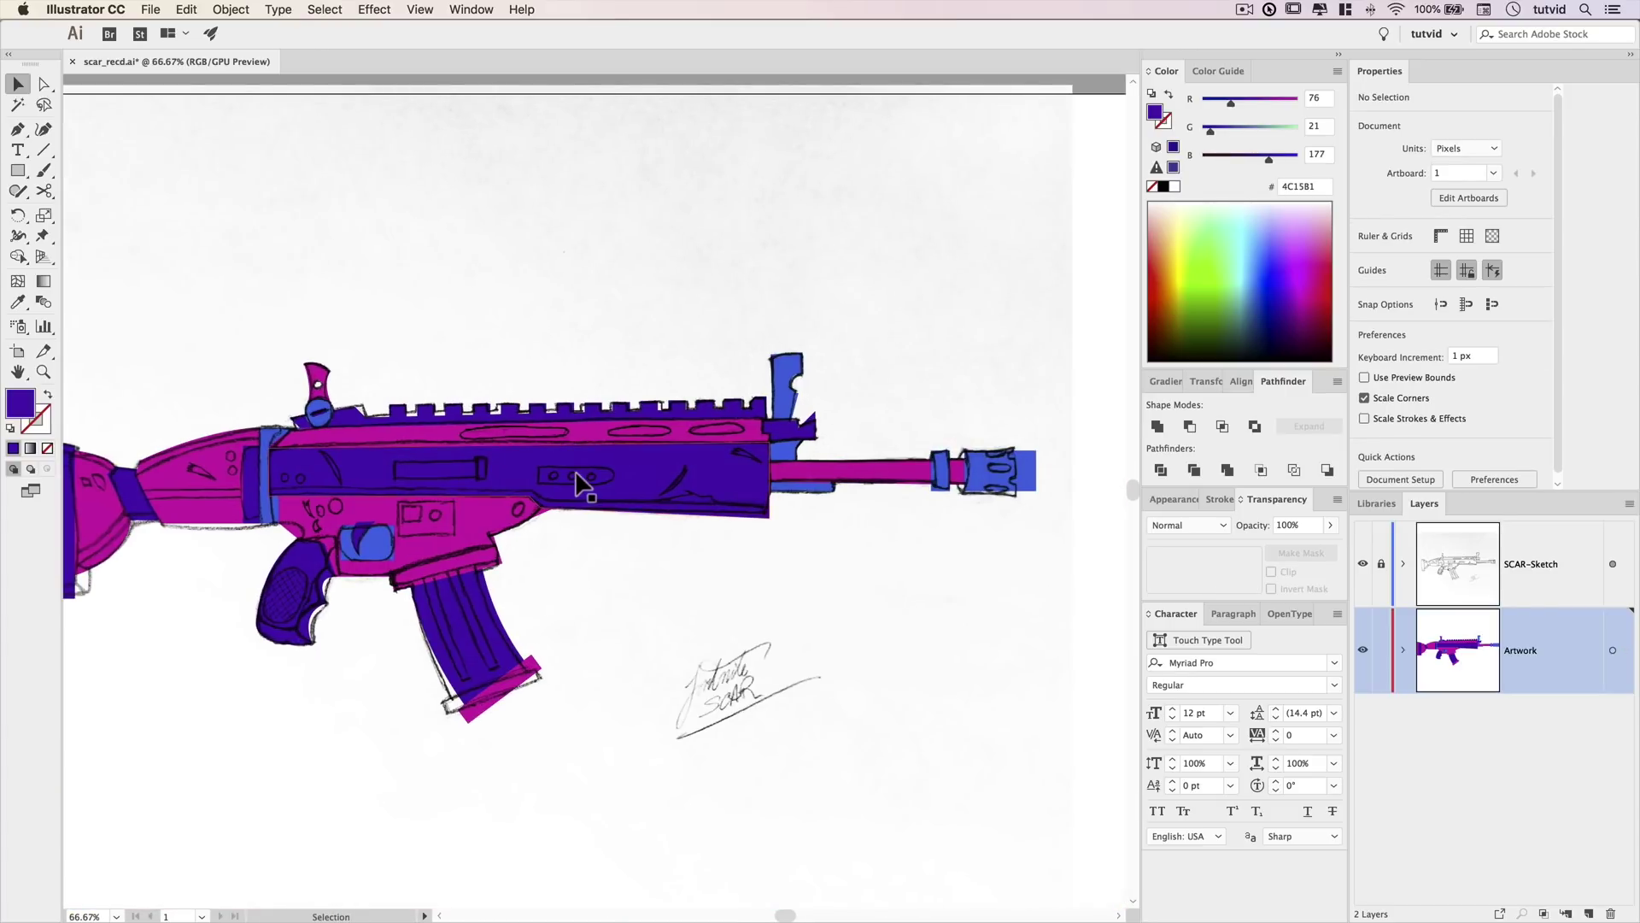
left_click(1363, 564)
left_click_drag(576, 517, 642, 510)
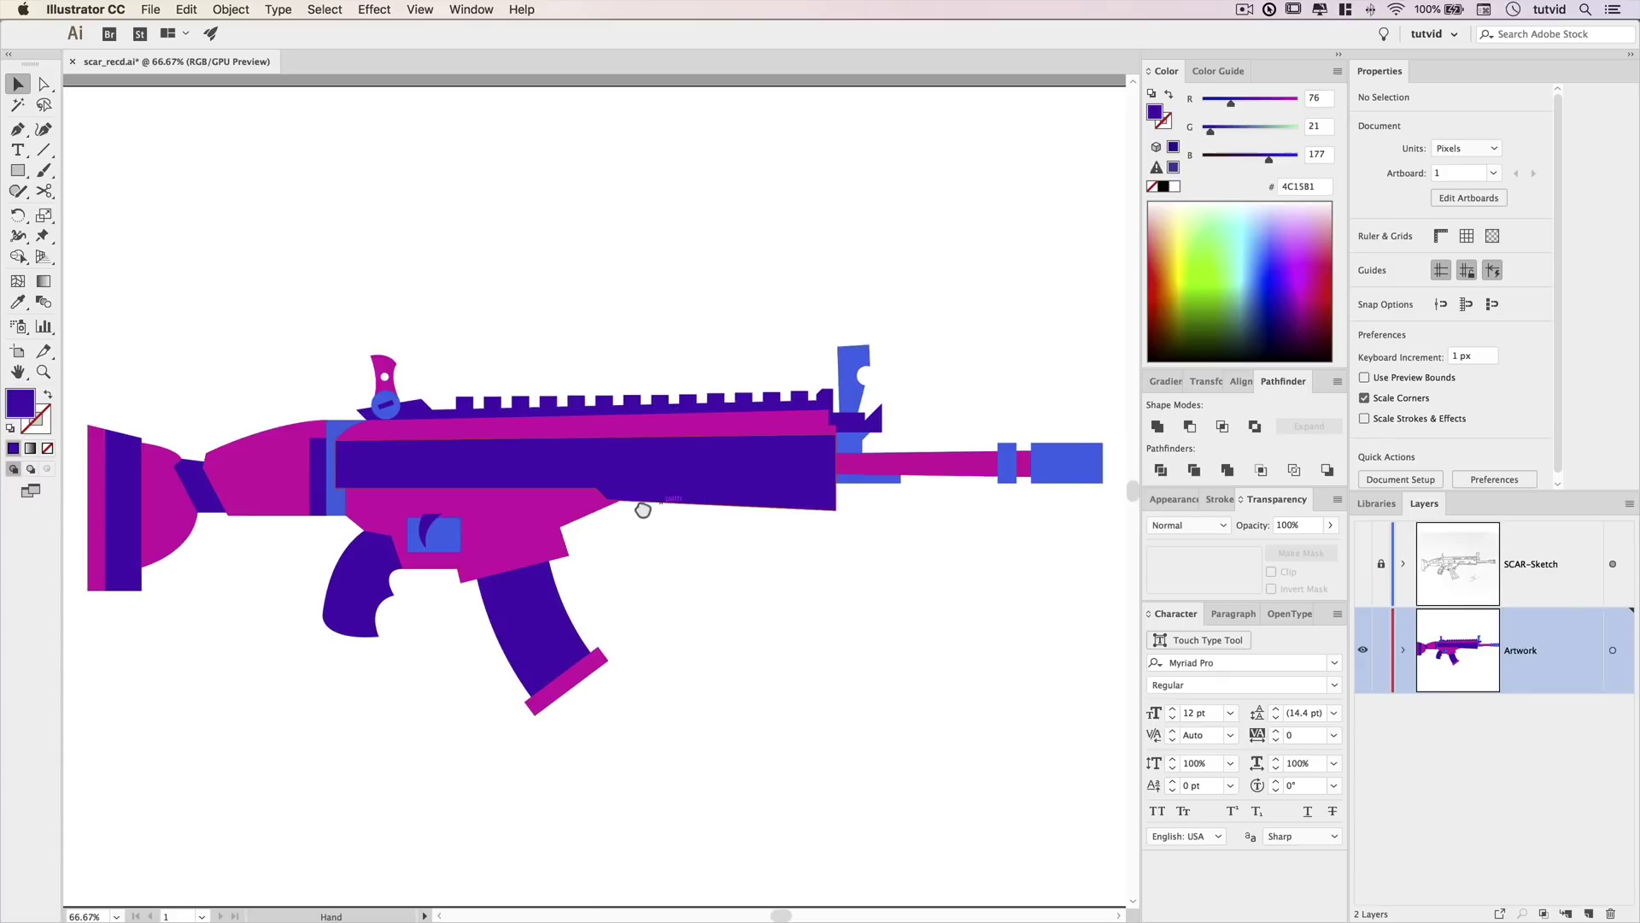
Round the two left corners of the blue trigger guard rectangle to follow the sketch.
left_click(575, 535)
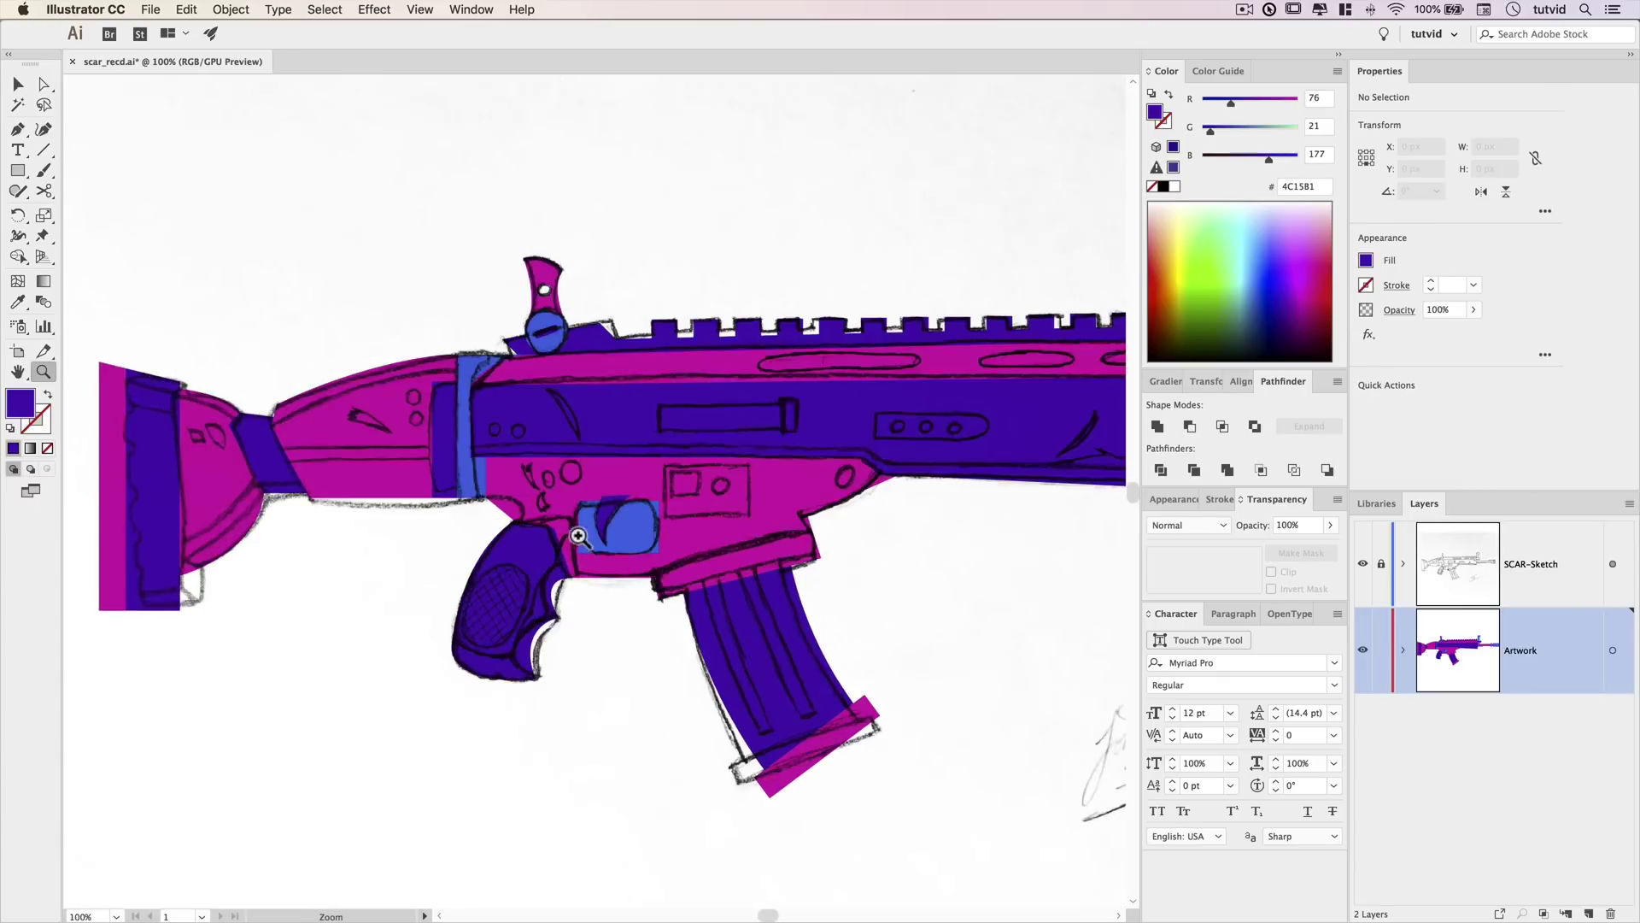
left_click(571, 530)
left_click(547, 504)
left_click(521, 480)
left_click(509, 469)
left_click_drag(600, 464, 639, 461)
left_click(675, 479)
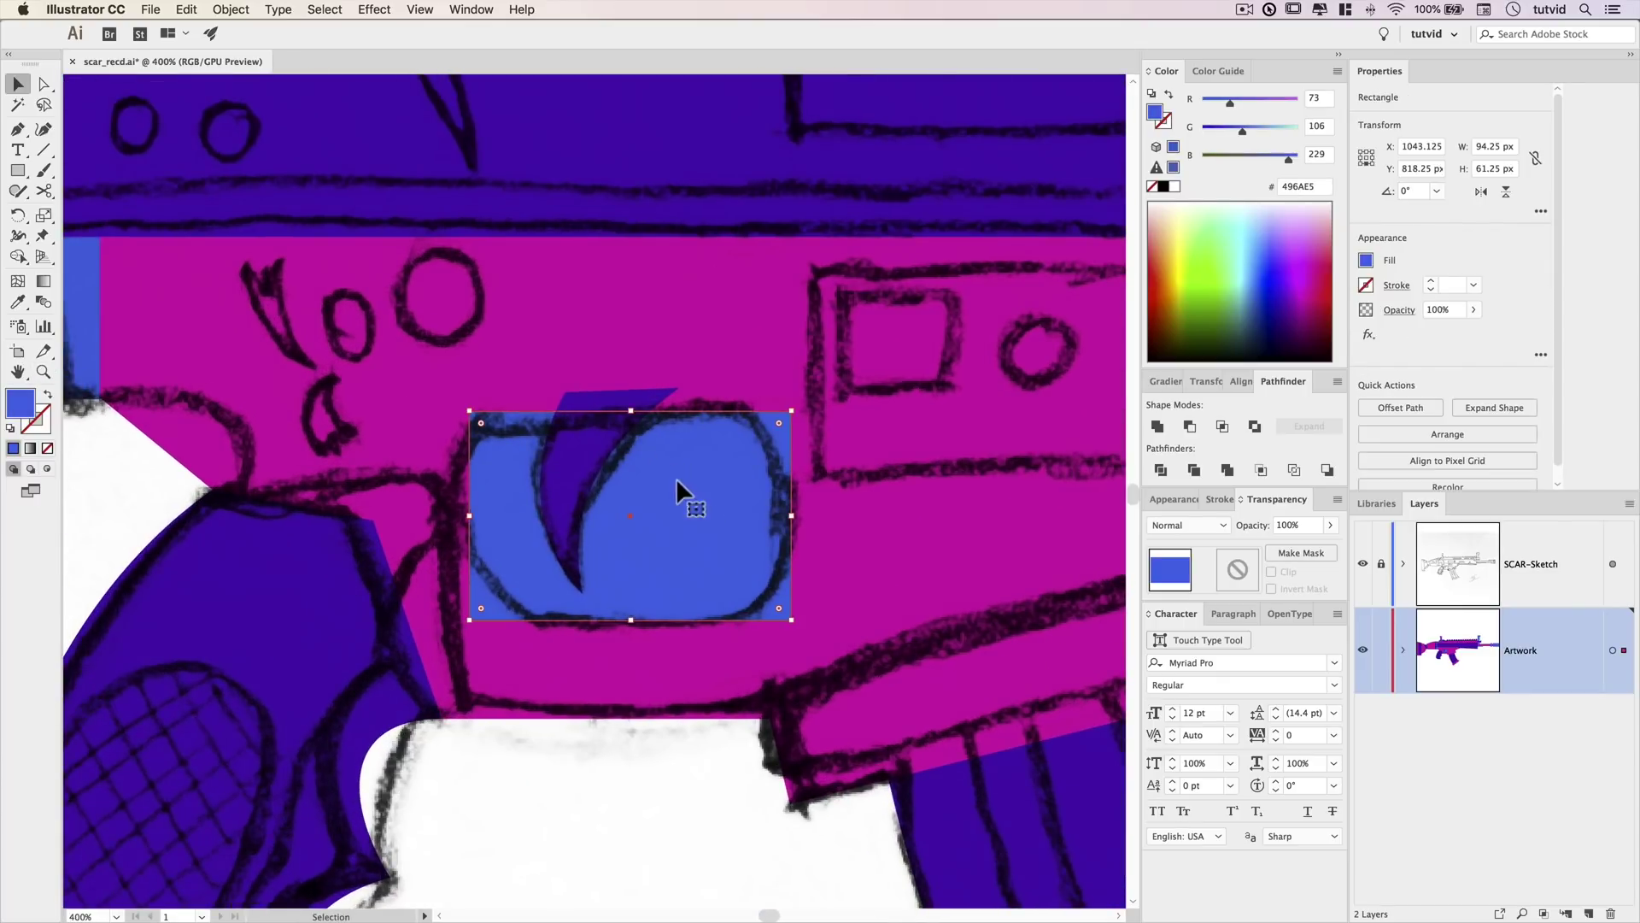
key("a")
left_click_drag(462, 402, 547, 461)
left_click(470, 621)
left_click_drag(481, 609, 590, 534)
Round the two right corners of the trigger guard rectangle, giving the lower one a radius of about 26 px.
left_click(792, 413)
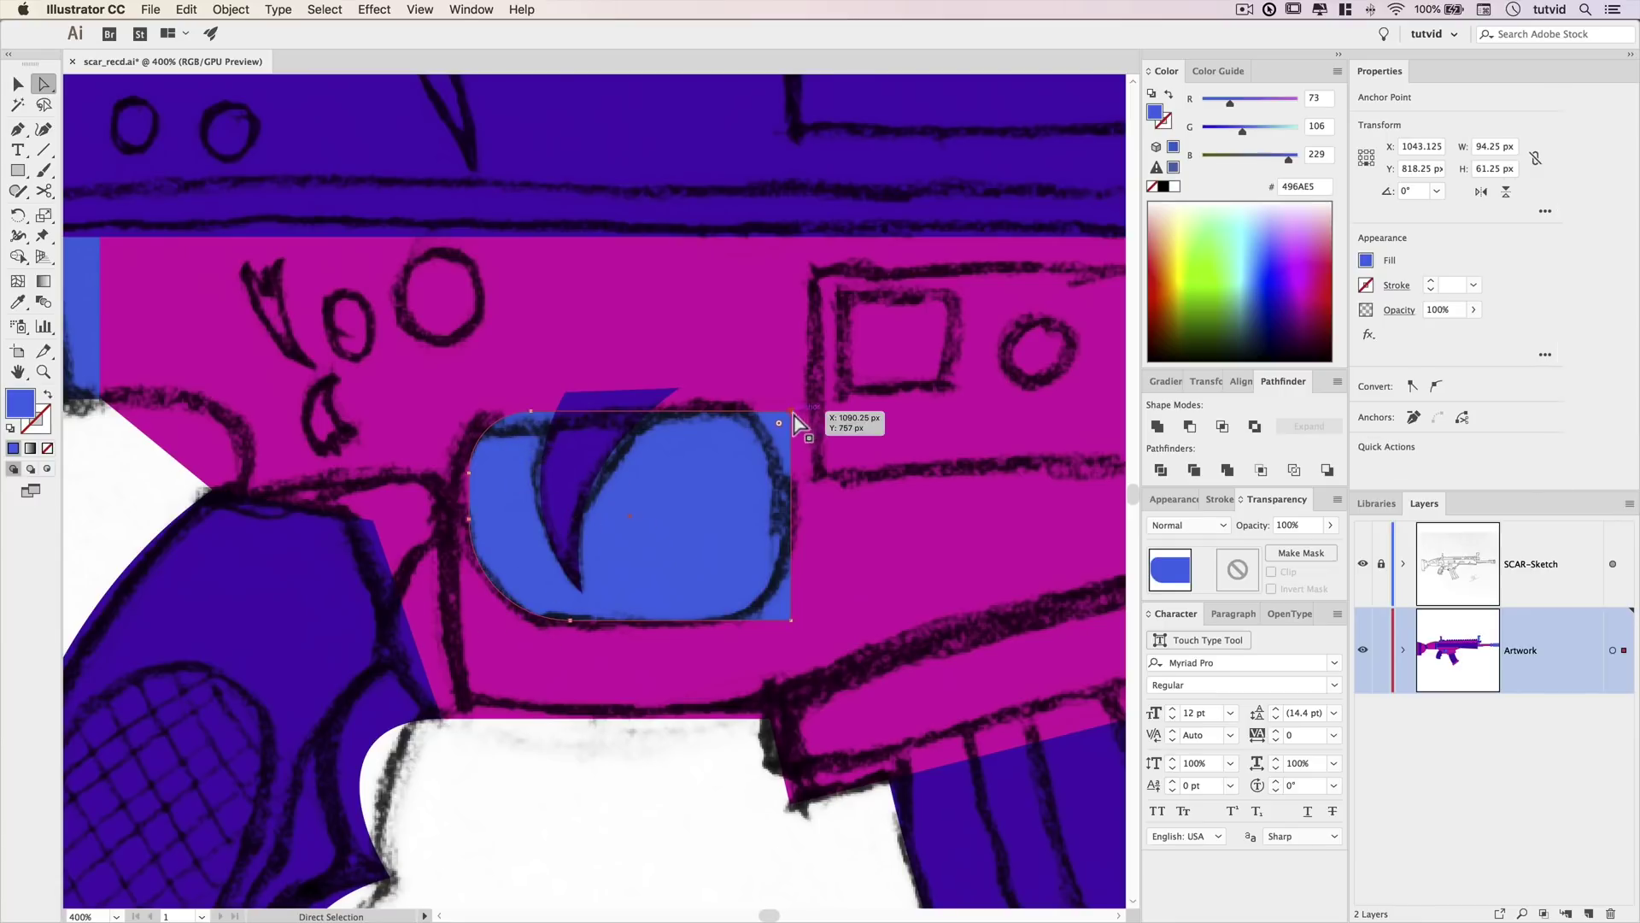
left_click_drag(778, 422, 733, 458)
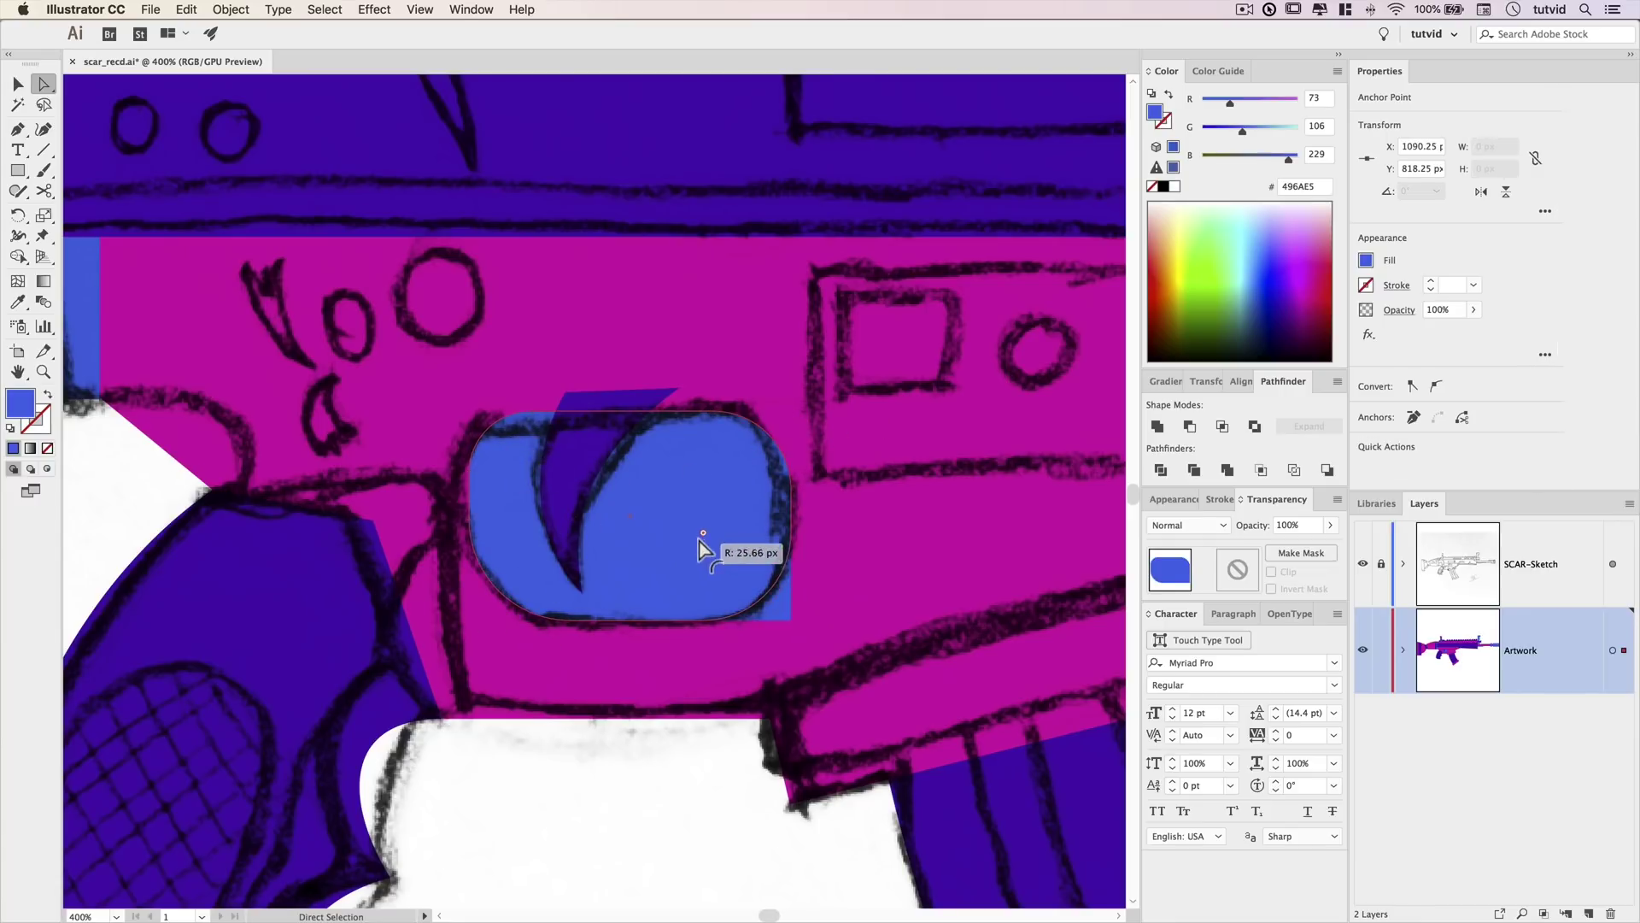
left_click_drag(703, 547, 701, 545)
Subtract the rounded rectangle from the magenta lower body and move the body back behind the blue-violet receiver.
key("v")
key("super+minus")
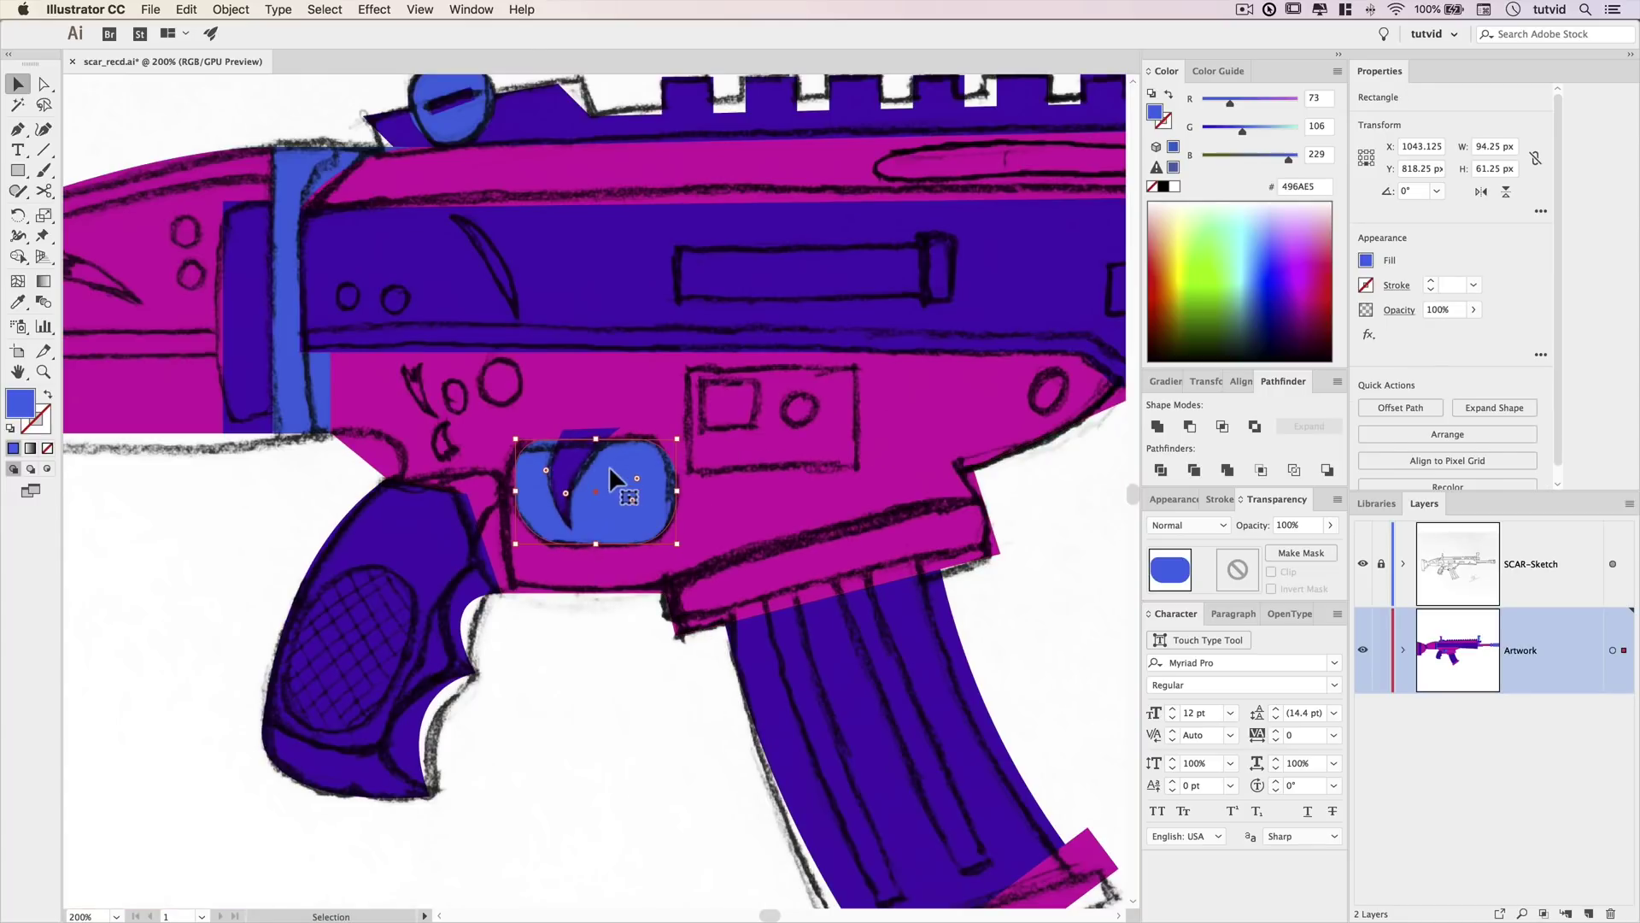
left_click(633, 381, "shift")
left_click(1189, 427)
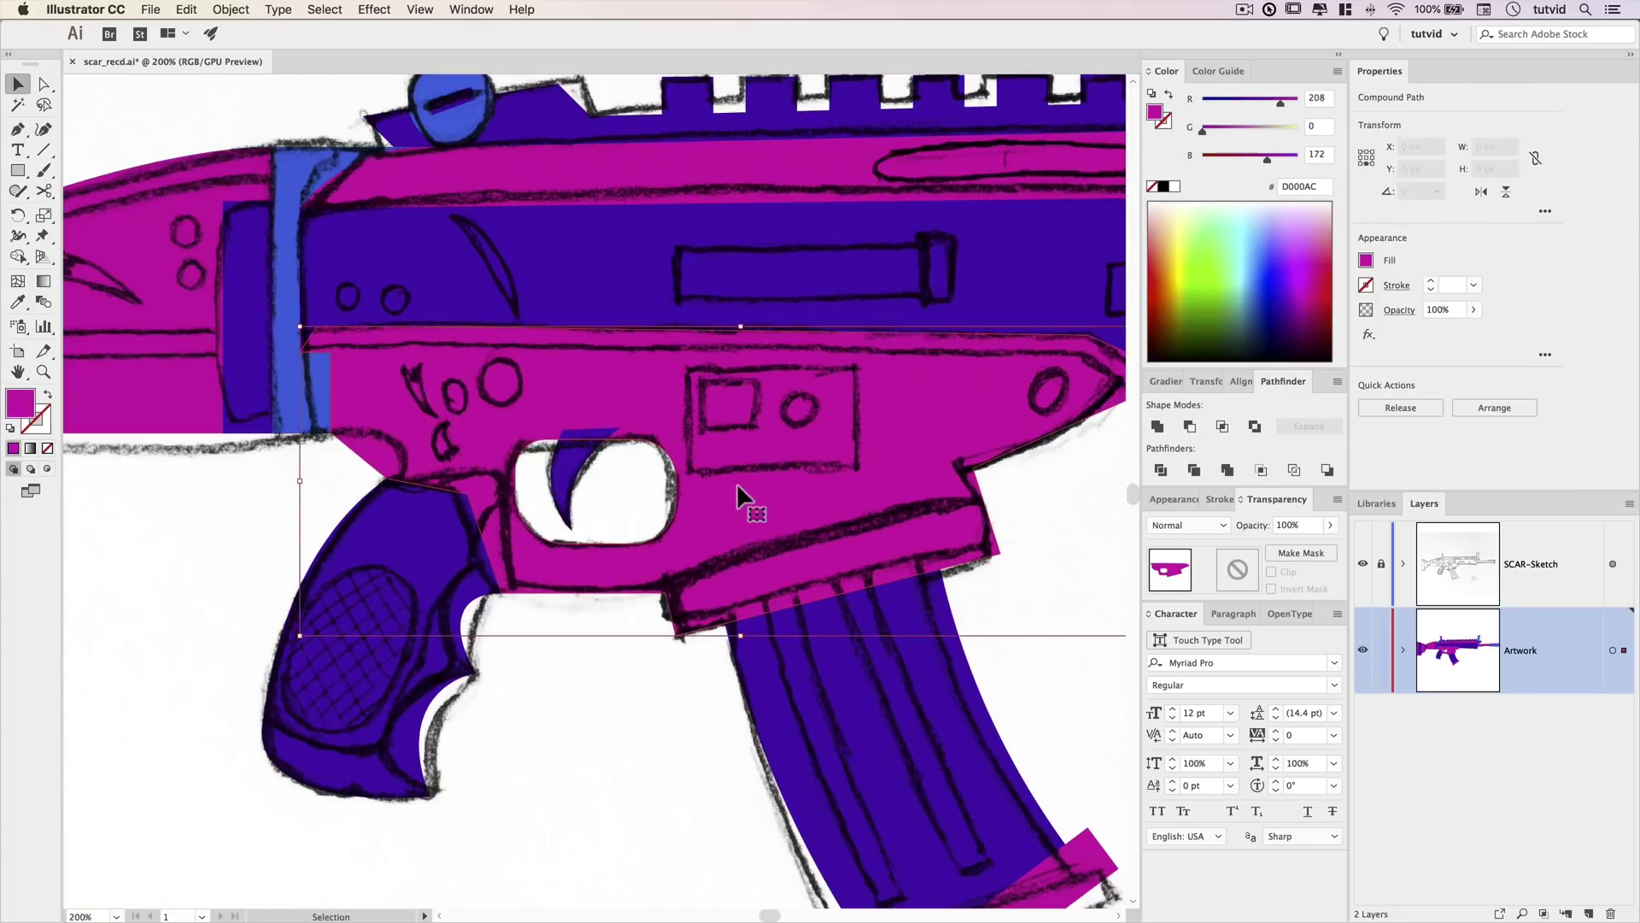
key("a")
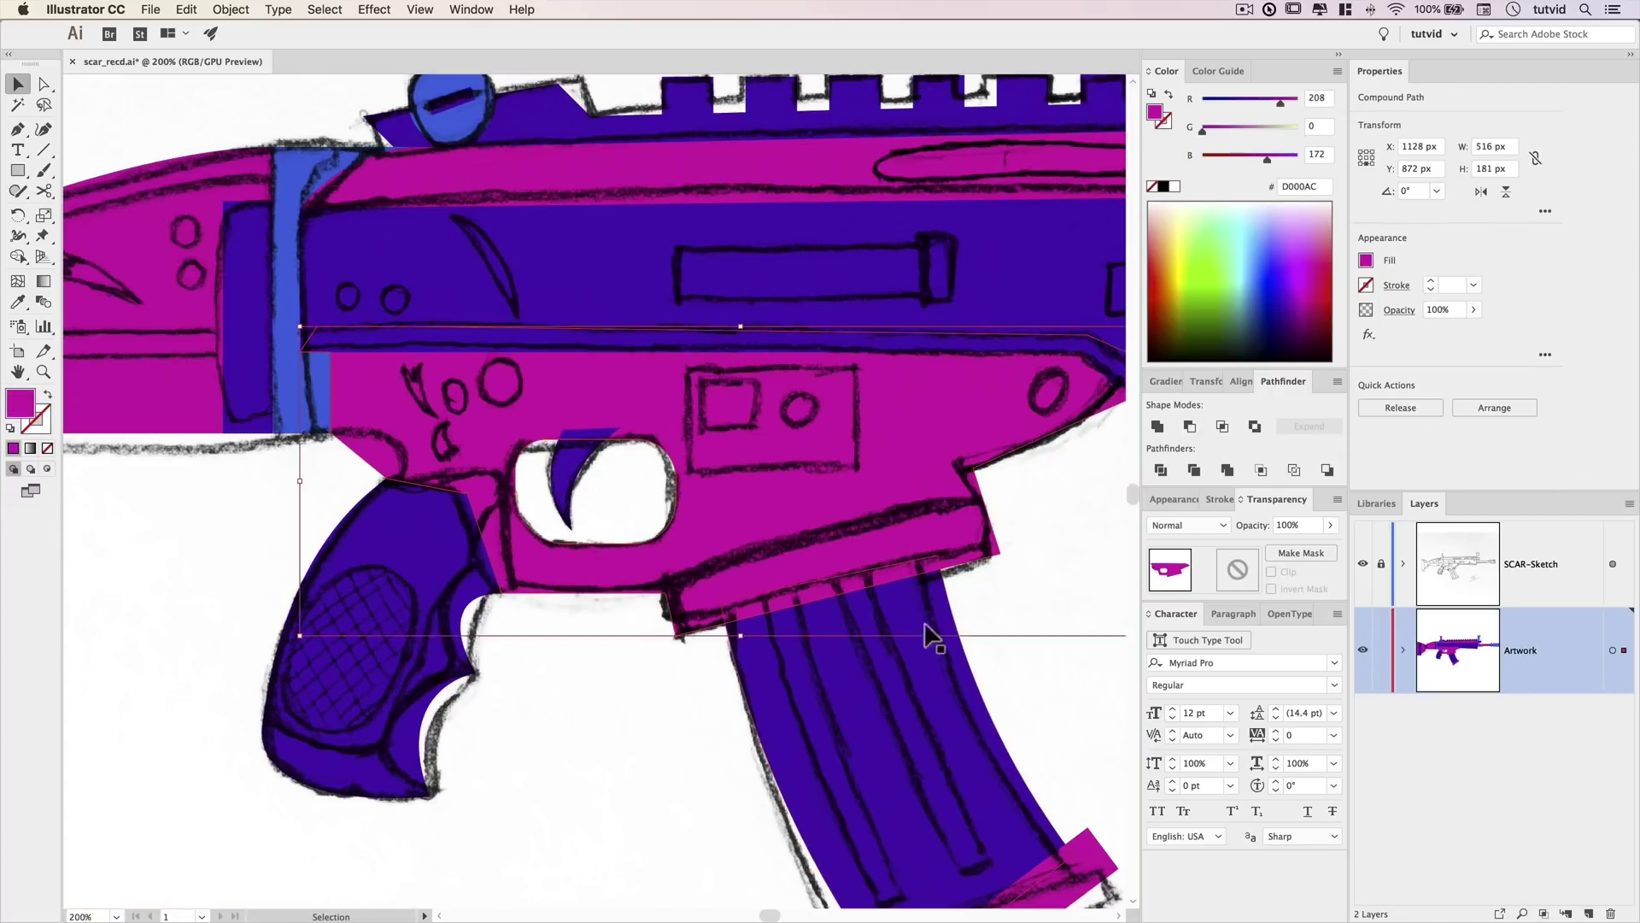
Send the blue-violet trigger behind the magenta lower body, deselect it and hide the SCAR-Sketch layer.
scroll(586, 652, "right", 2)
left_click(539, 523)
key("super+shift+a")
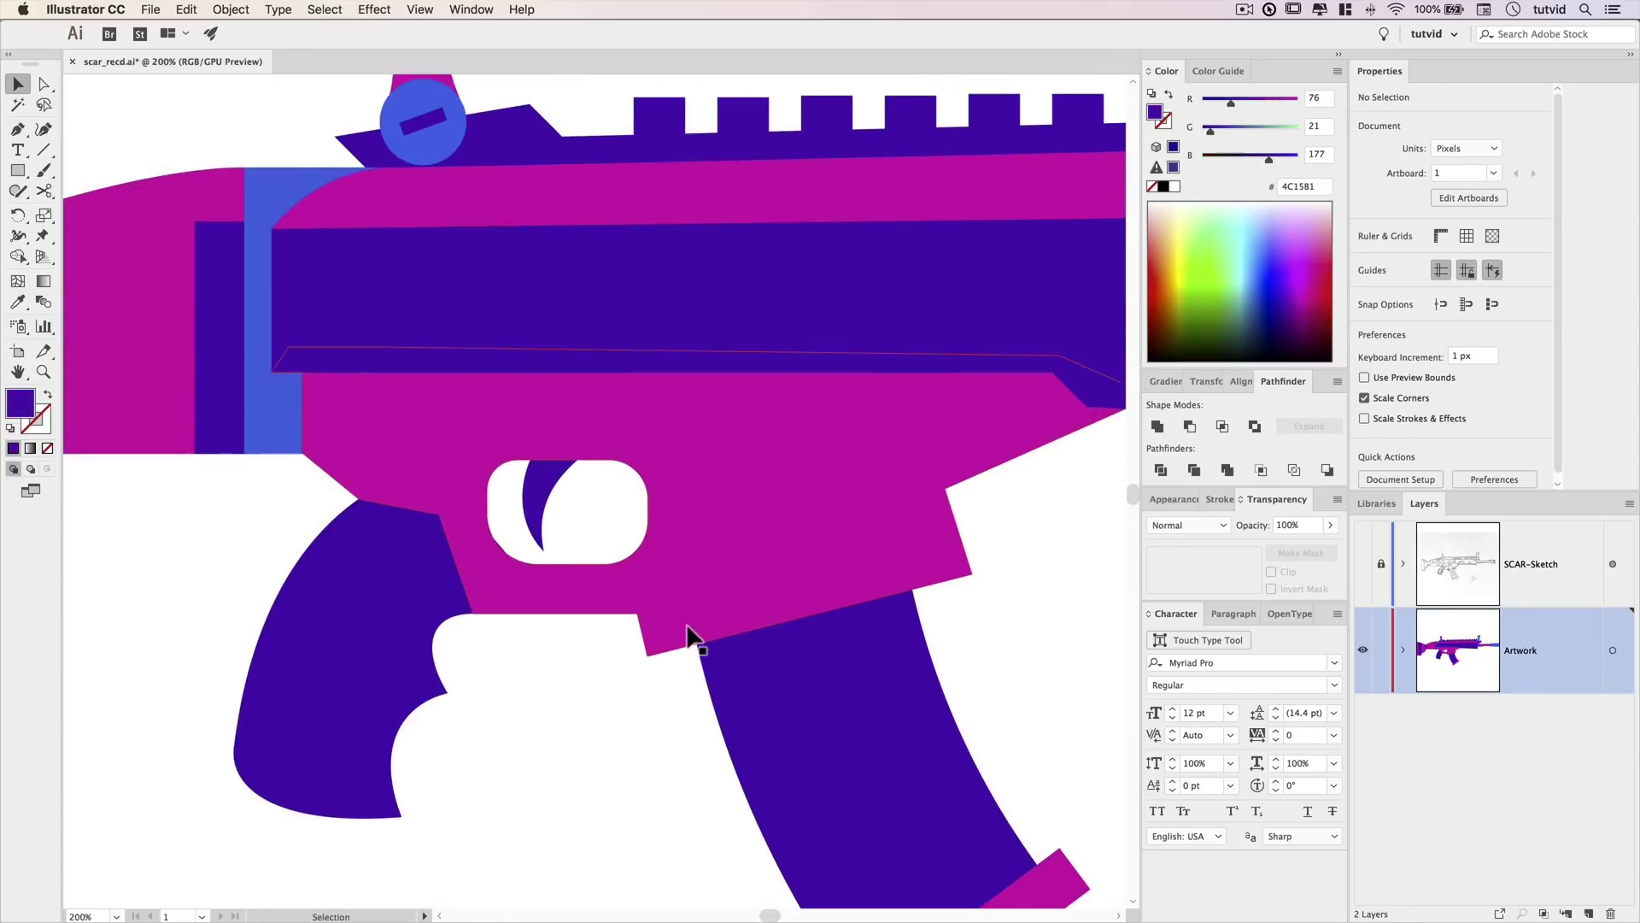
key("super+minus")
key("super+minus")
key("super+minus")
left_click_drag(738, 615, 618, 580)
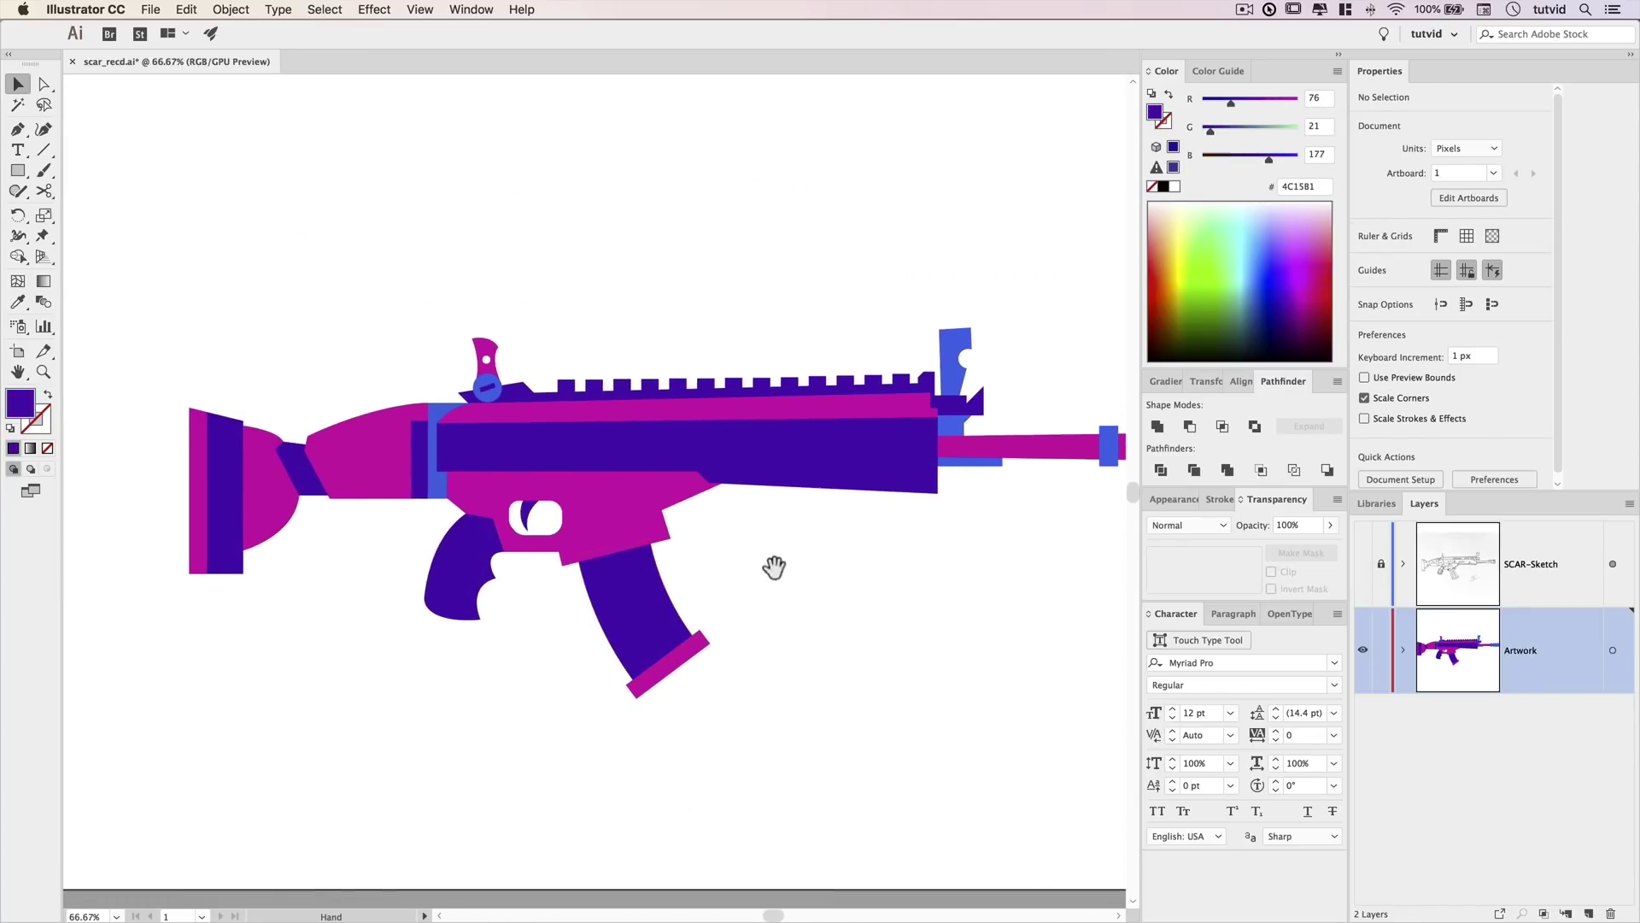
left_click_drag(851, 560, 817, 575)
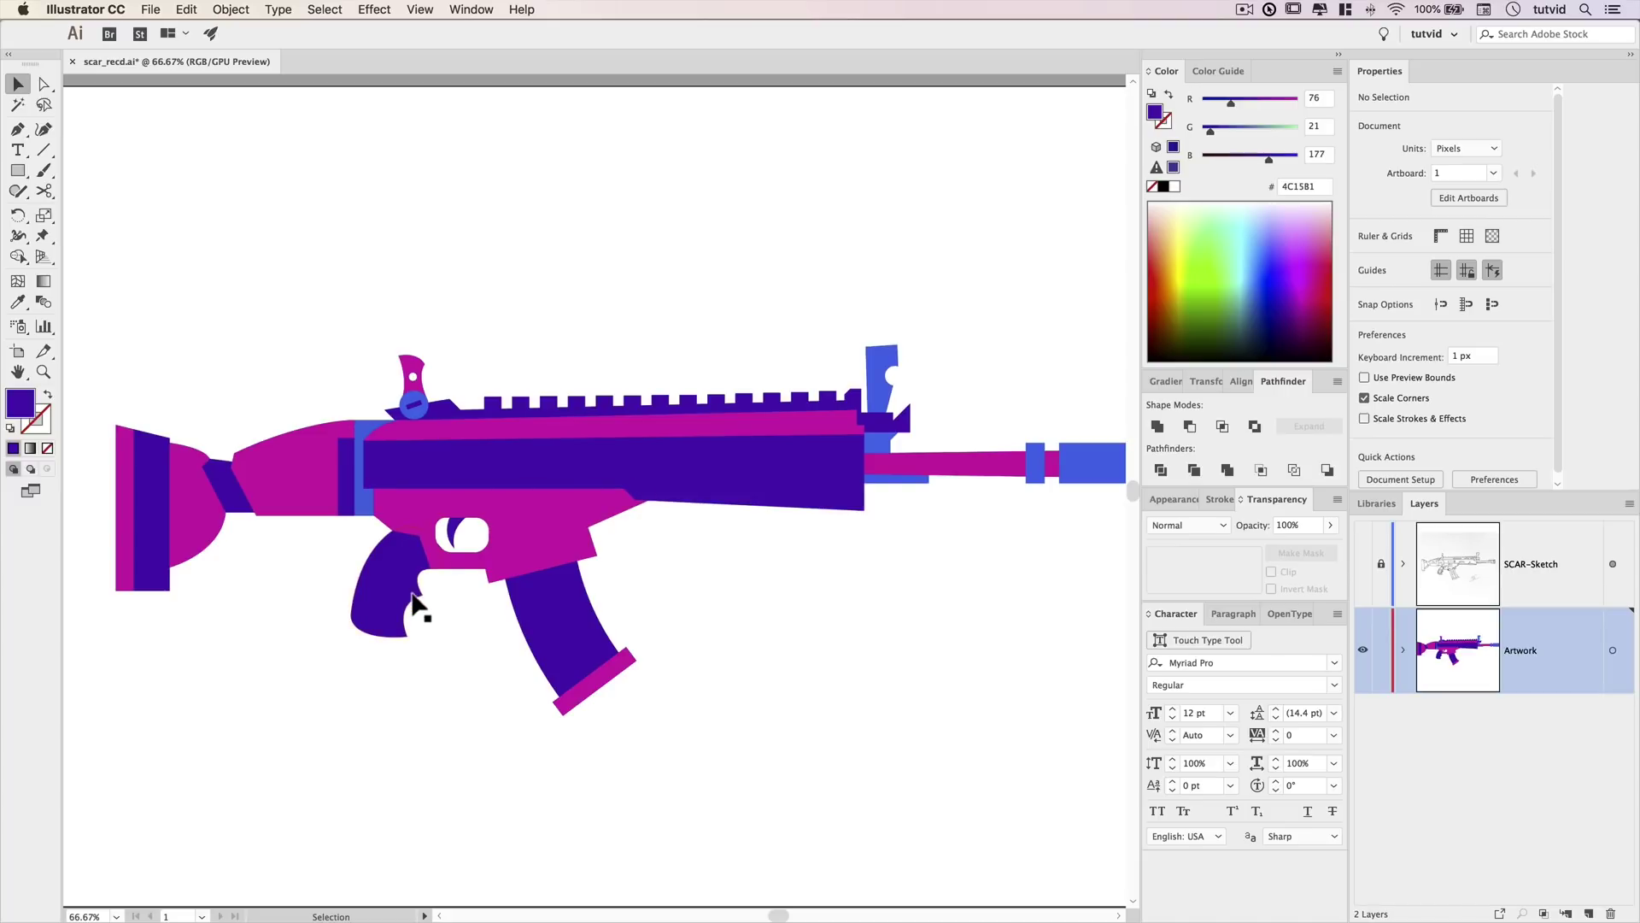
Apply a Round Corners effect with a 5 px radius to the long blue-violet receiver shape.
key("z")
left_click(585, 468)
key("v")
left_click(439, 481)
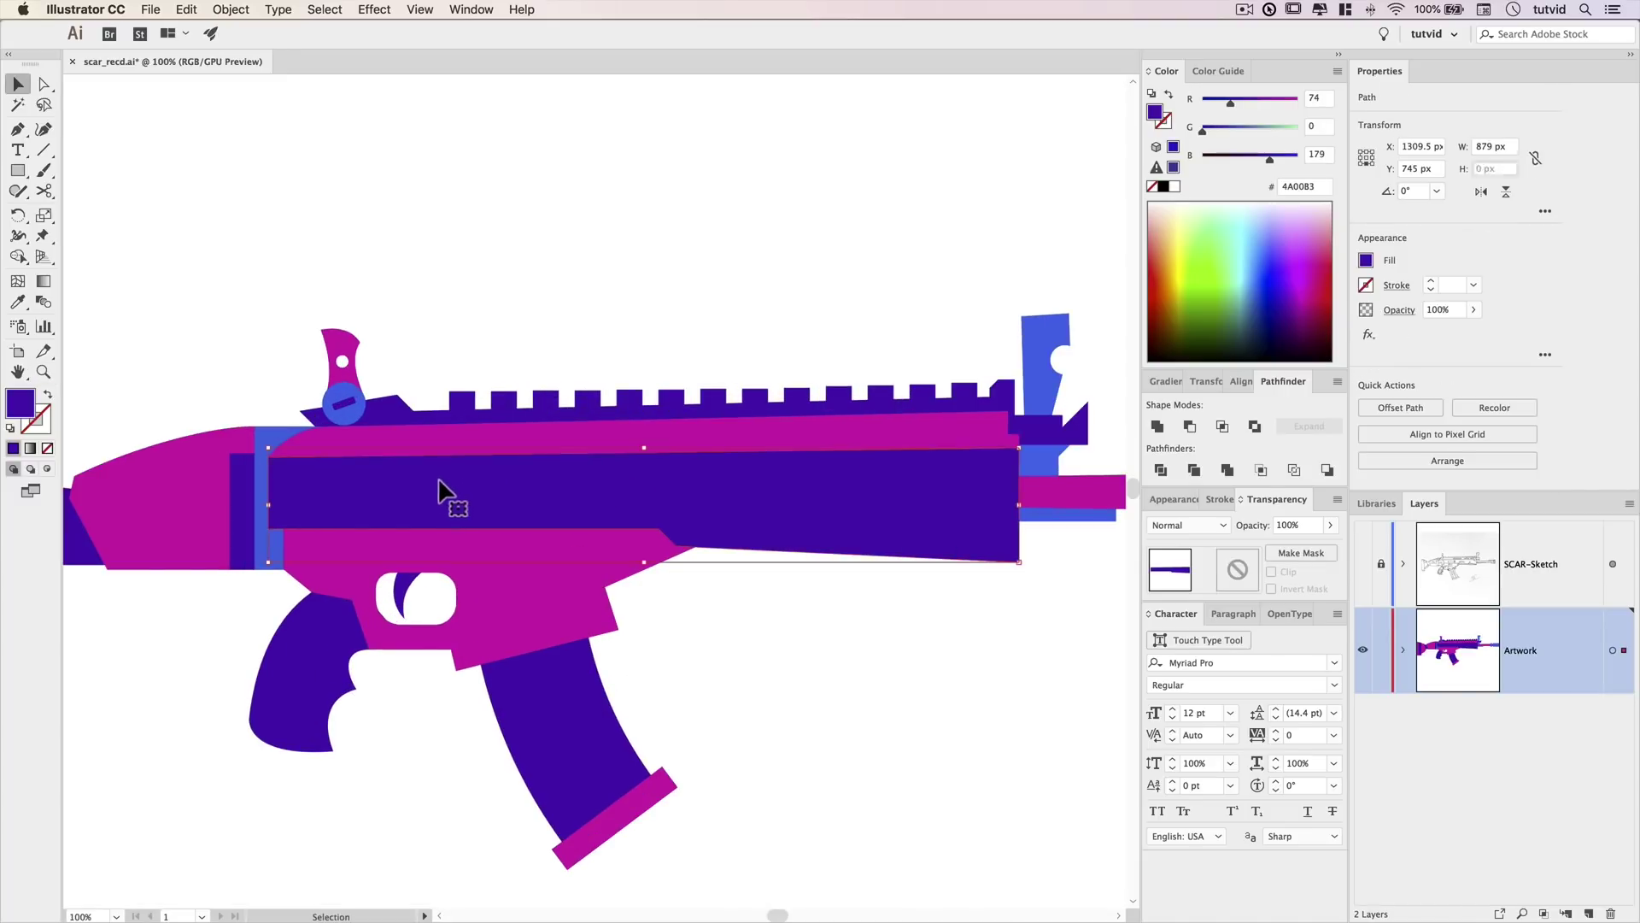
left_click(373, 10)
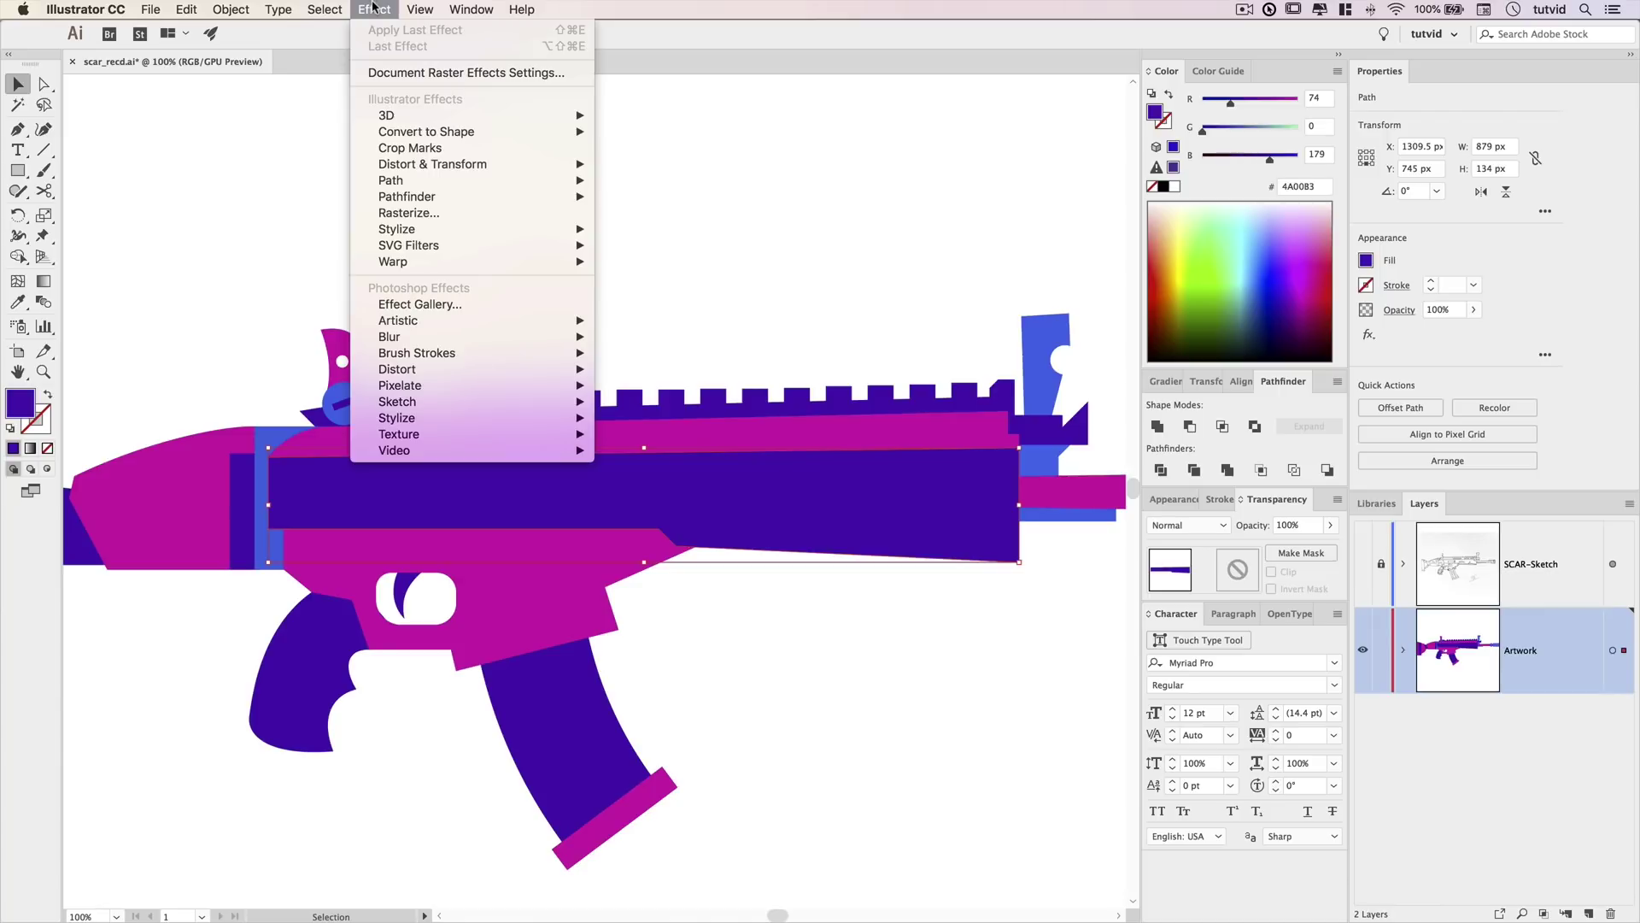
mouse_move(567, 231)
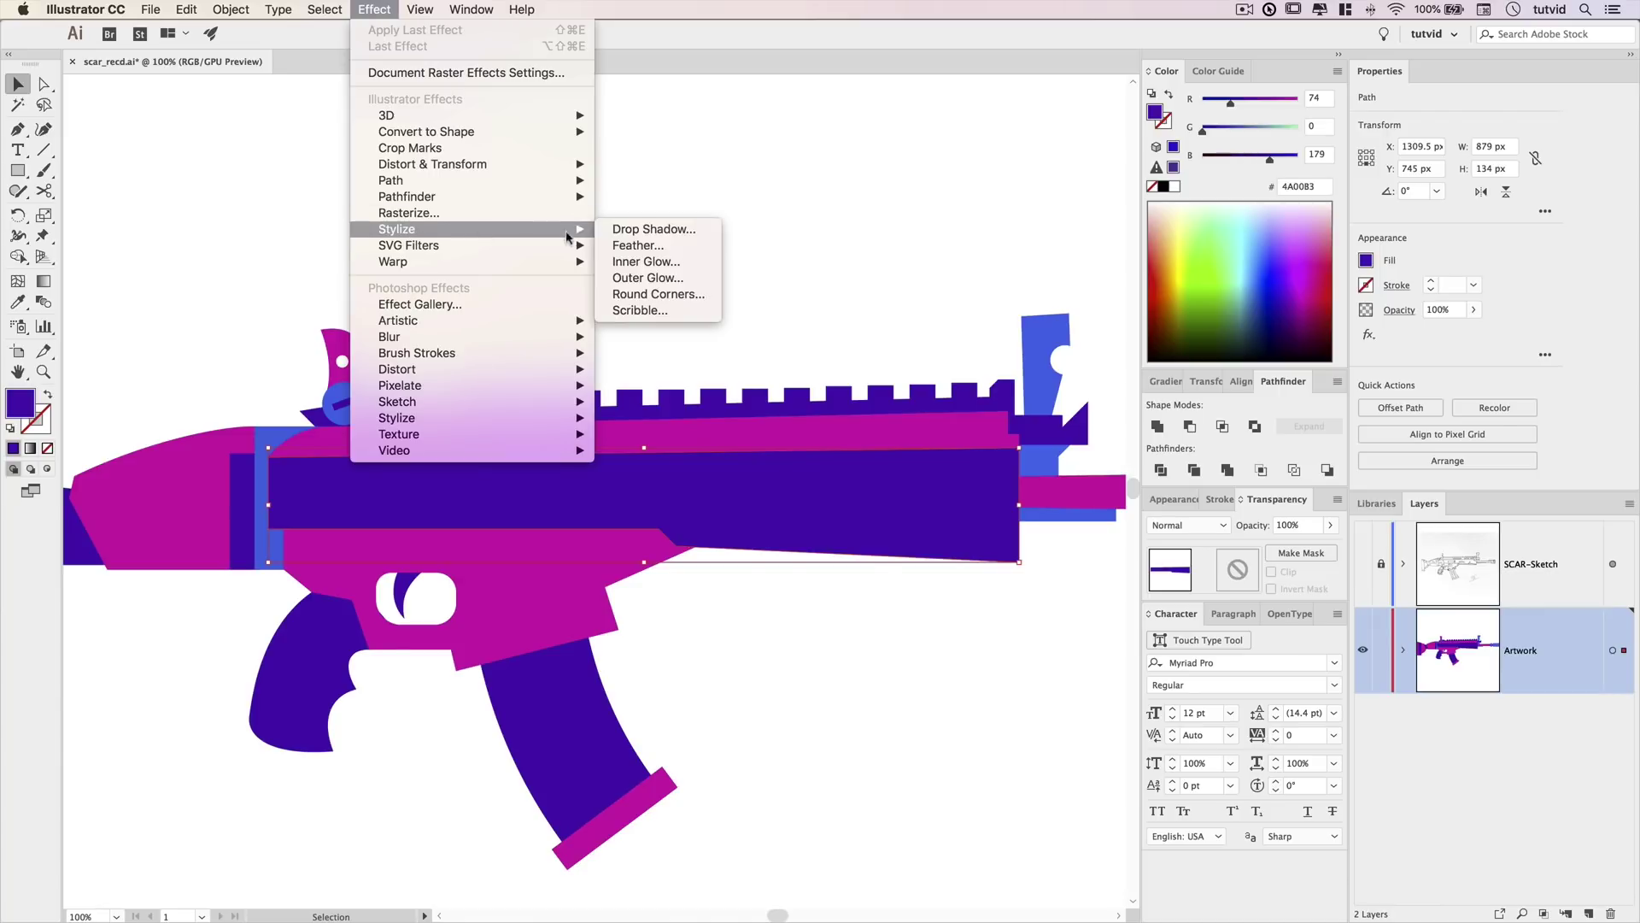
left_click(649, 295)
type("5 px")
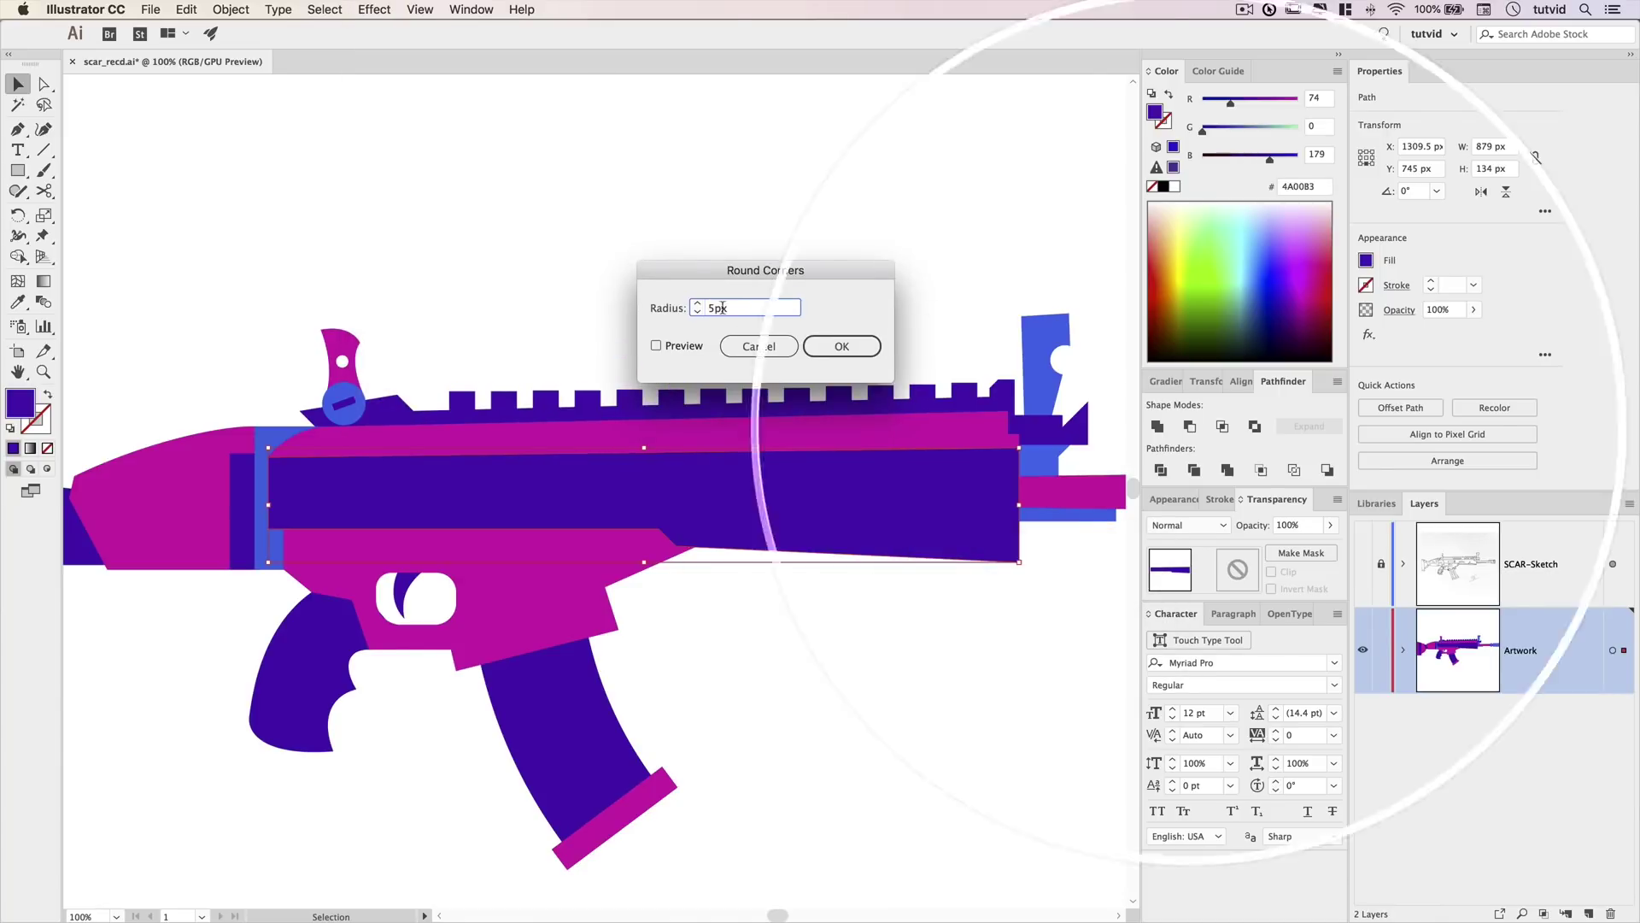
key("Return")
Apply the same Round Corners effect to the magenta strip above the receiver and deselect it.
key("z")
triple_click(1022, 560)
left_click_drag(1048, 531, 711, 484)
key("v")
left_click(623, 610)
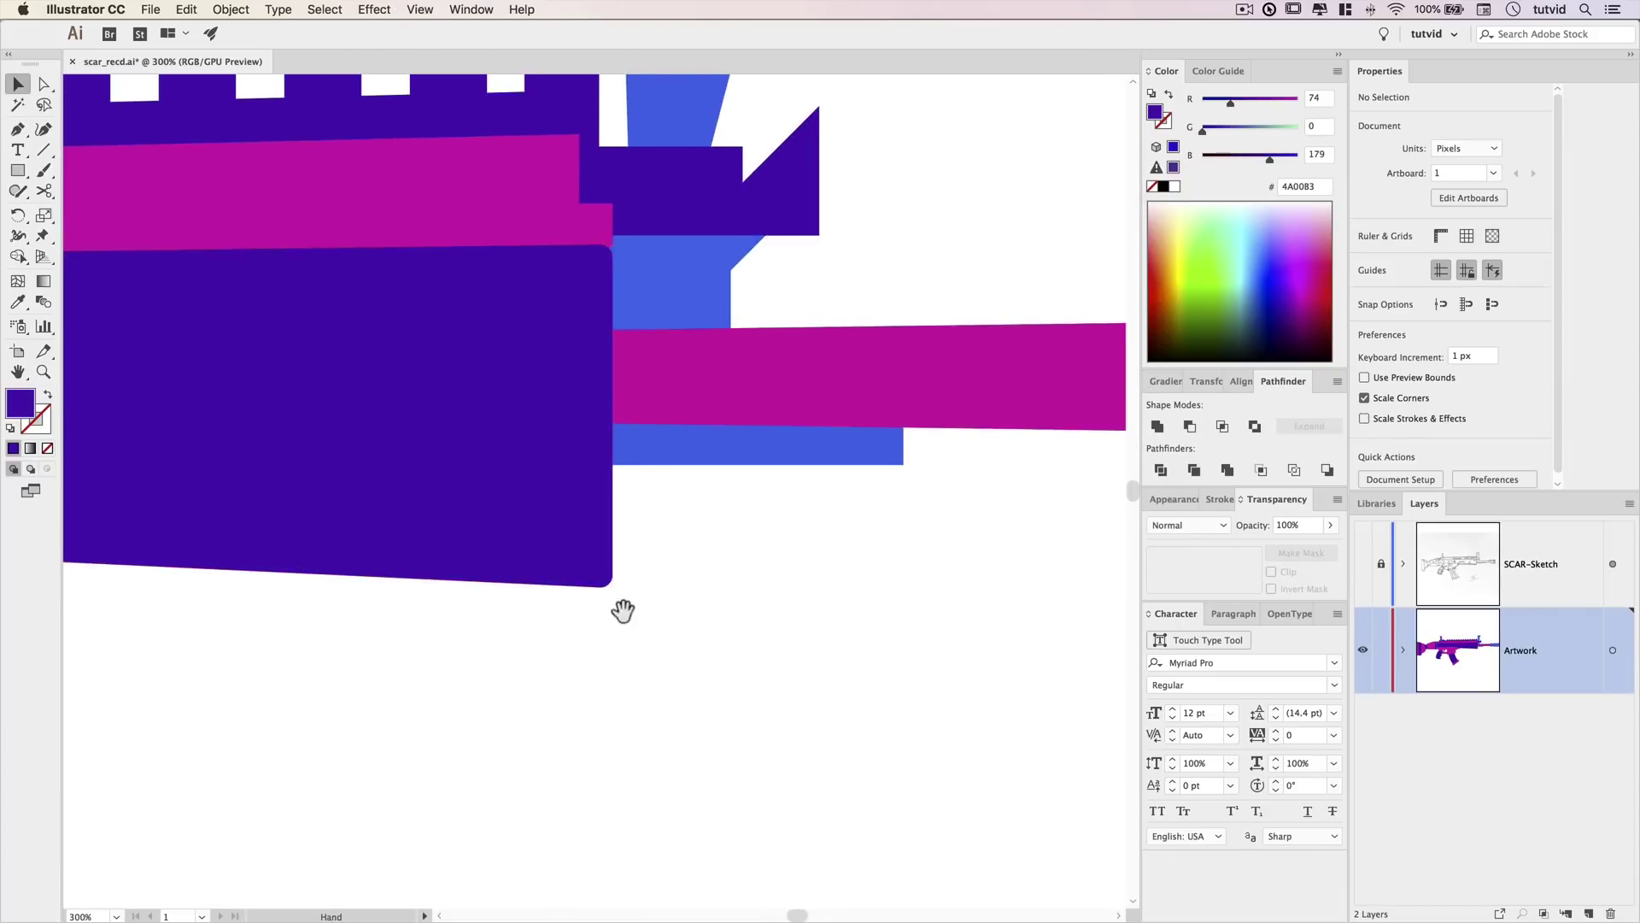
left_click_drag(623, 611, 684, 604)
left_click(754, 432)
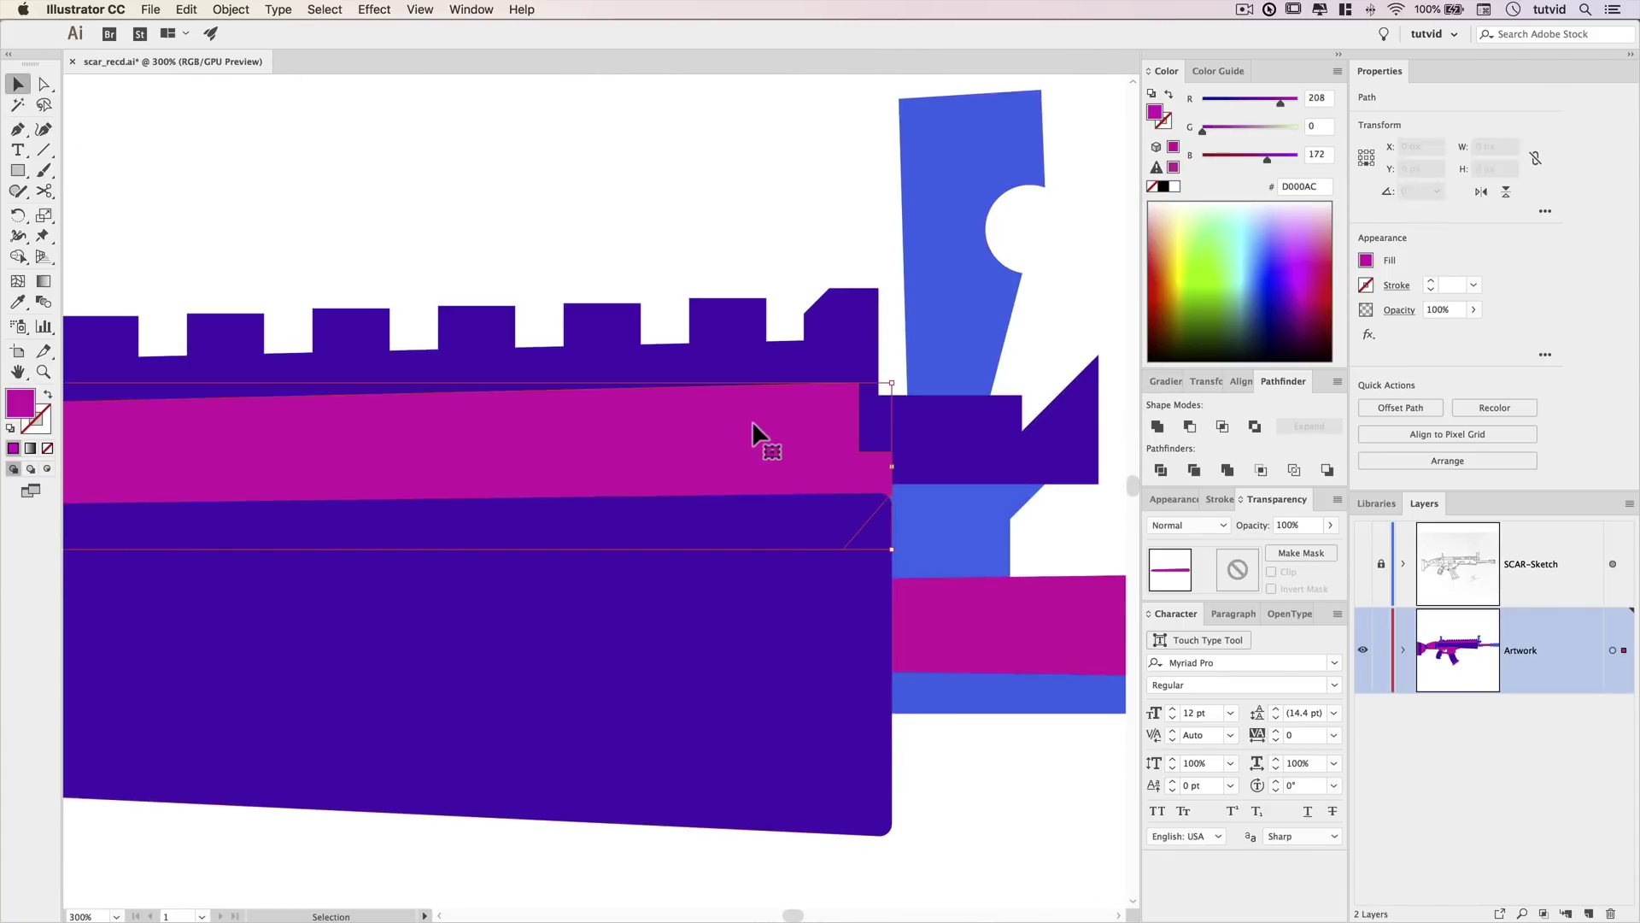
left_click(374, 10)
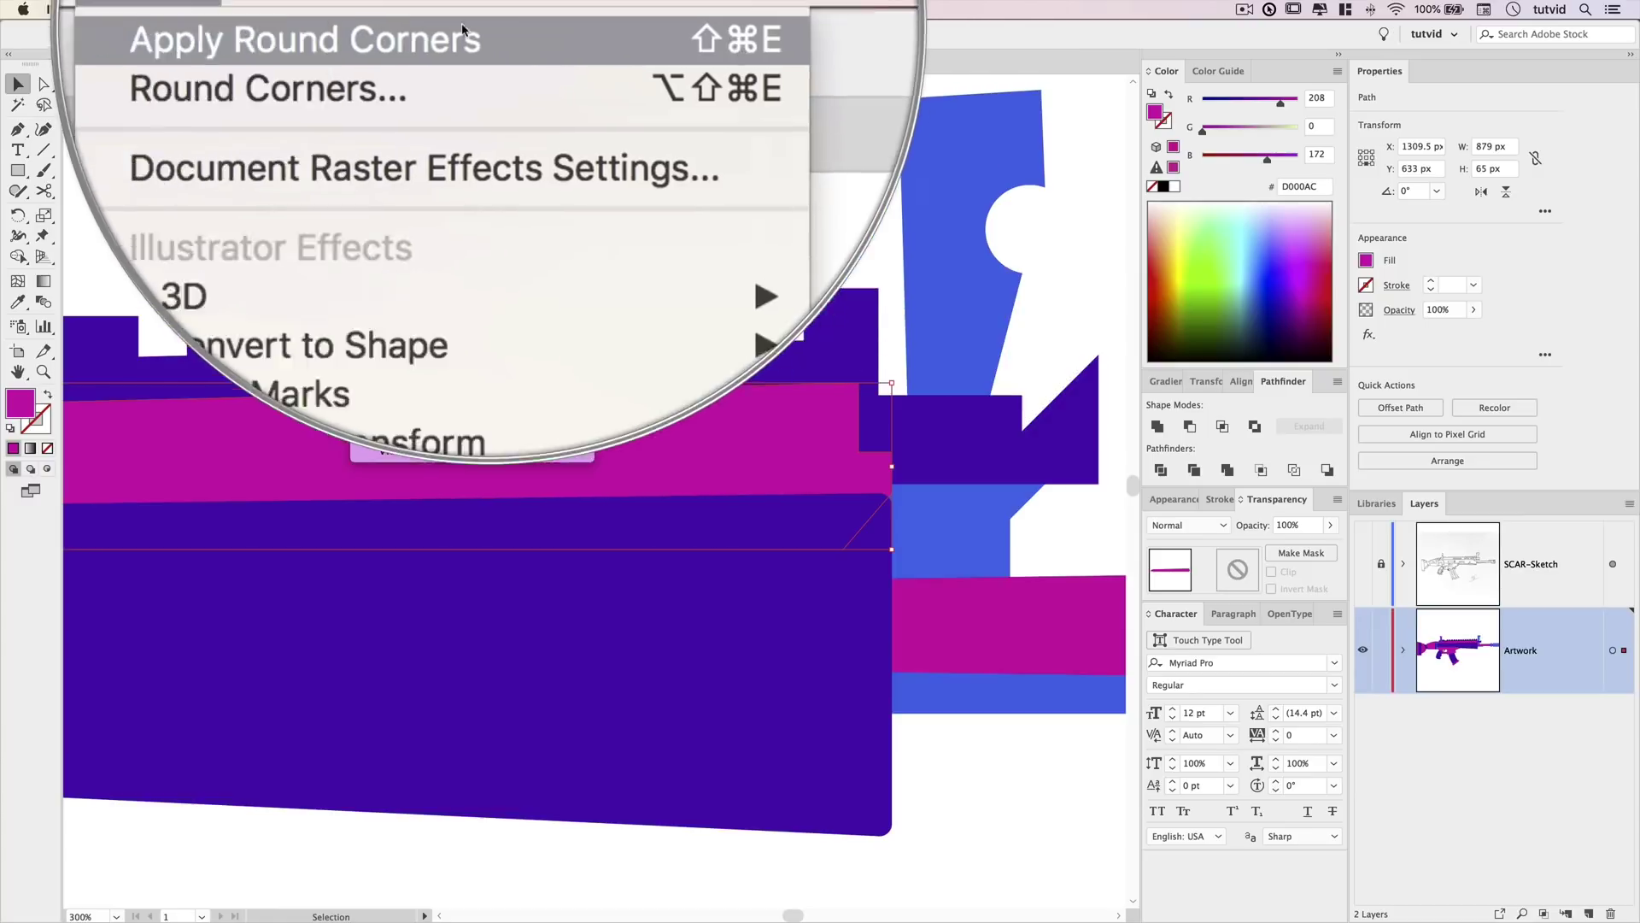
left_click(529, 28)
left_click(638, 164)
Apply the same Round Corners effect to the narrow blue rectangle beneath the barrel.
left_click_drag(942, 580, 686, 521)
left_click(741, 641)
key("shift+super+e")
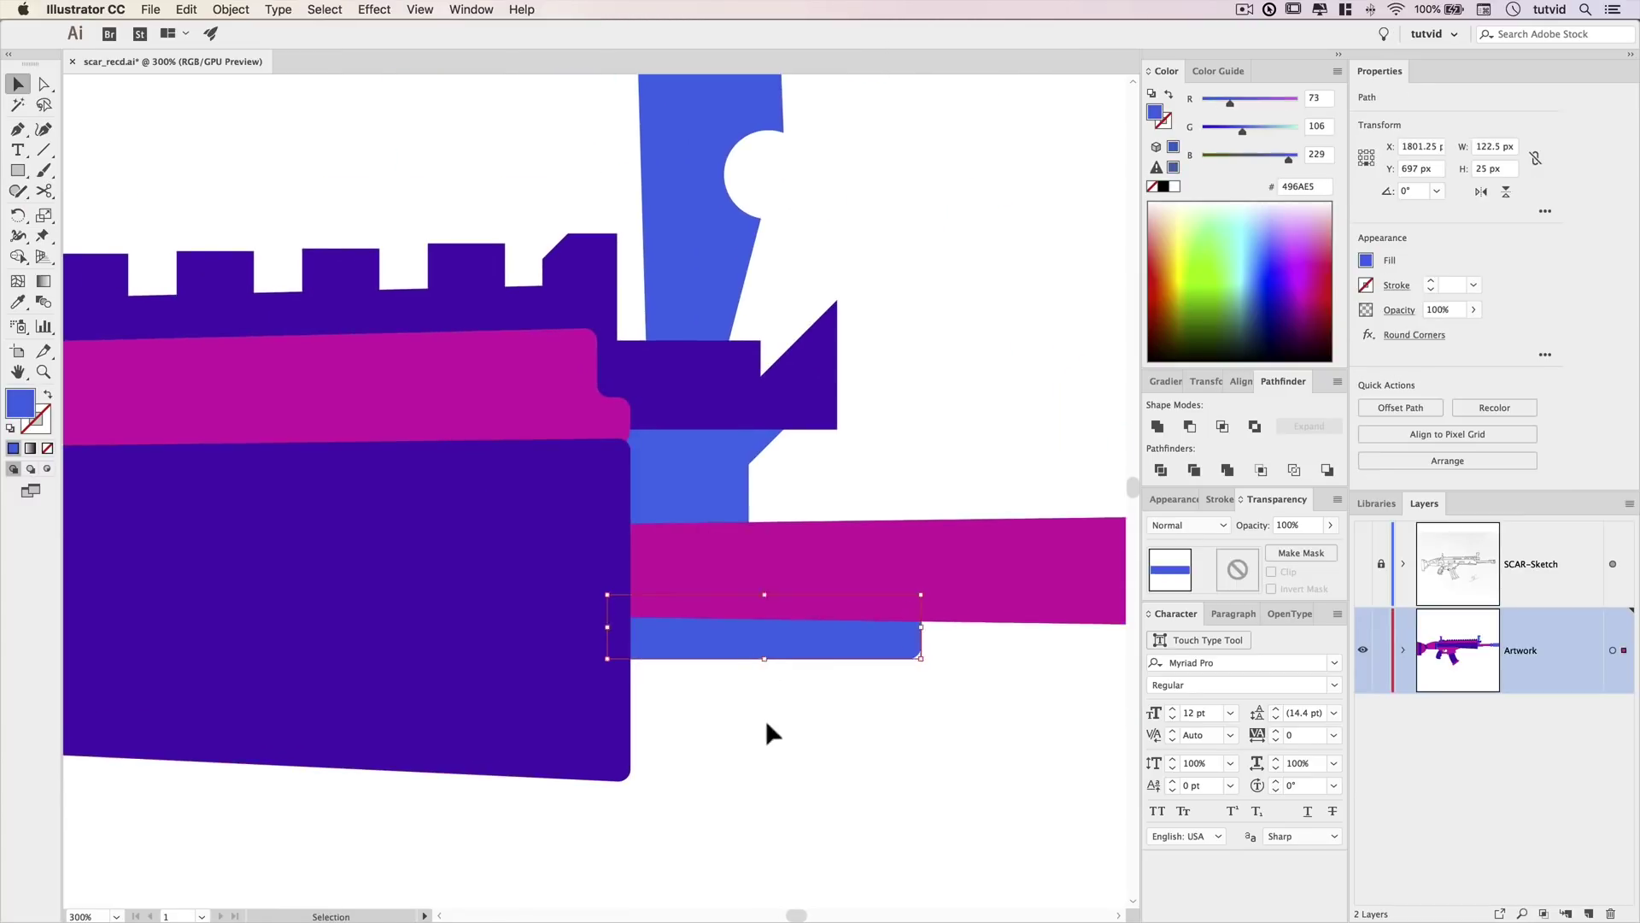
Apply the same Round Corners effect to the blue collar on the barrel and to the blue muzzle rectangle.
left_click(769, 726)
left_click(905, 560)
left_click_drag(948, 555, 265, 508)
left_click(445, 649)
left_click(725, 560)
key("shift+super+e")
left_click(953, 540)
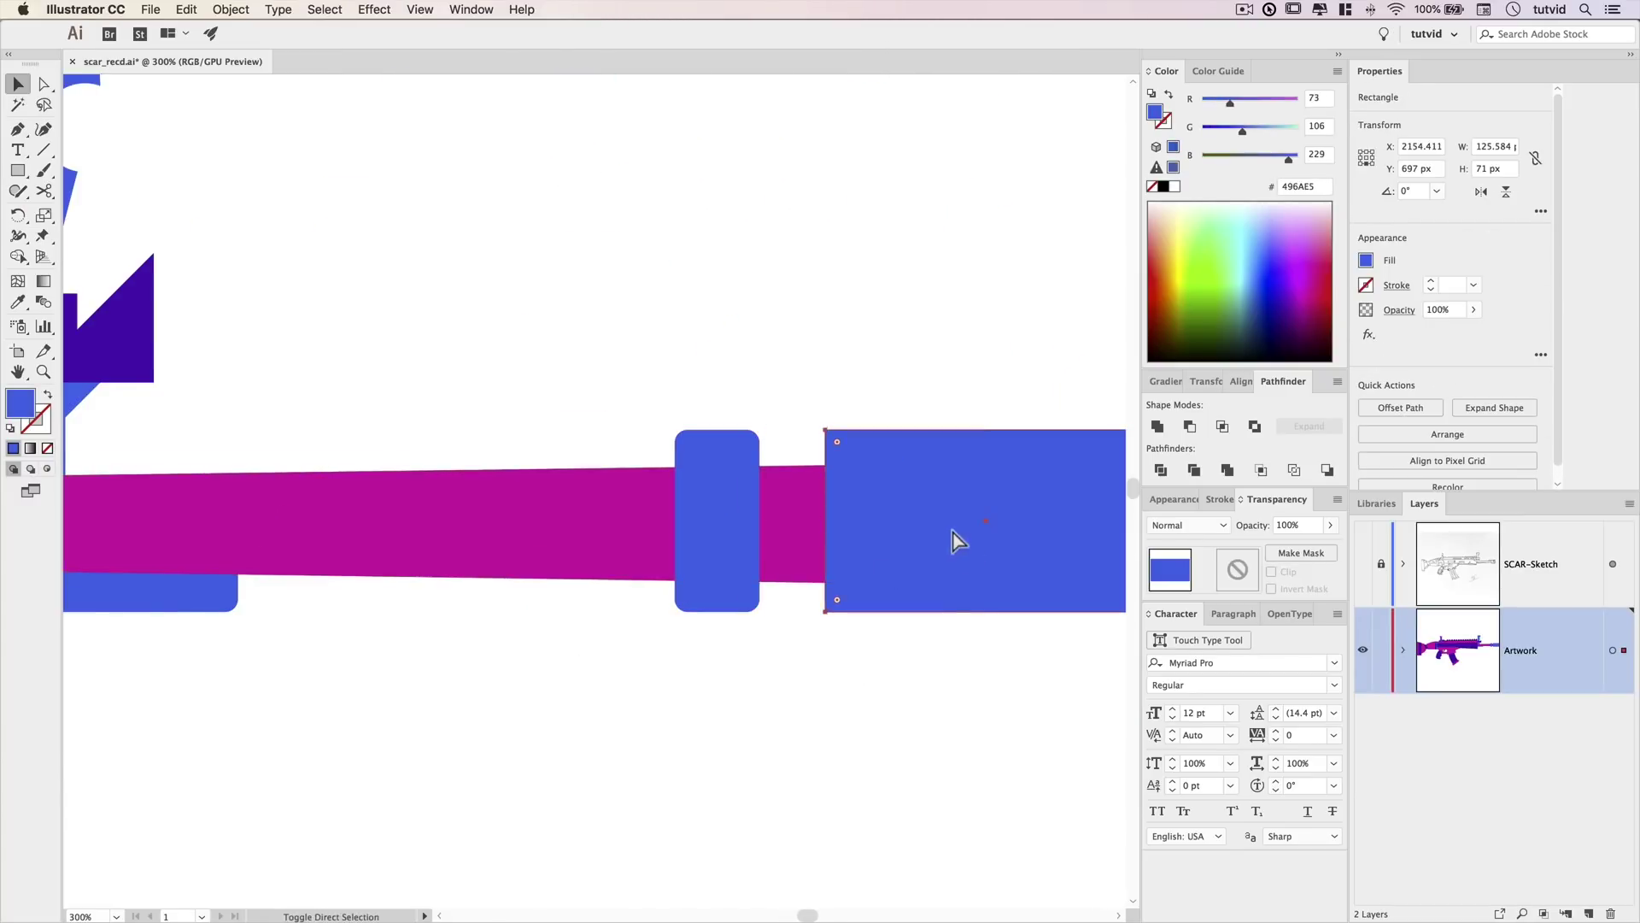
left_click_drag(955, 541, 479, 542)
key("shift+super+e")
left_click(654, 695)
Apply the same Round Corners effect to the blue block below the front sight and to the notched blue-violet piece above it.
left_click_drag(325, 513, 1113, 534)
left_click_drag(454, 498, 732, 546)
left_click(628, 512)
key("shift+super+e")
left_click(696, 418)
key("shift+super+e")
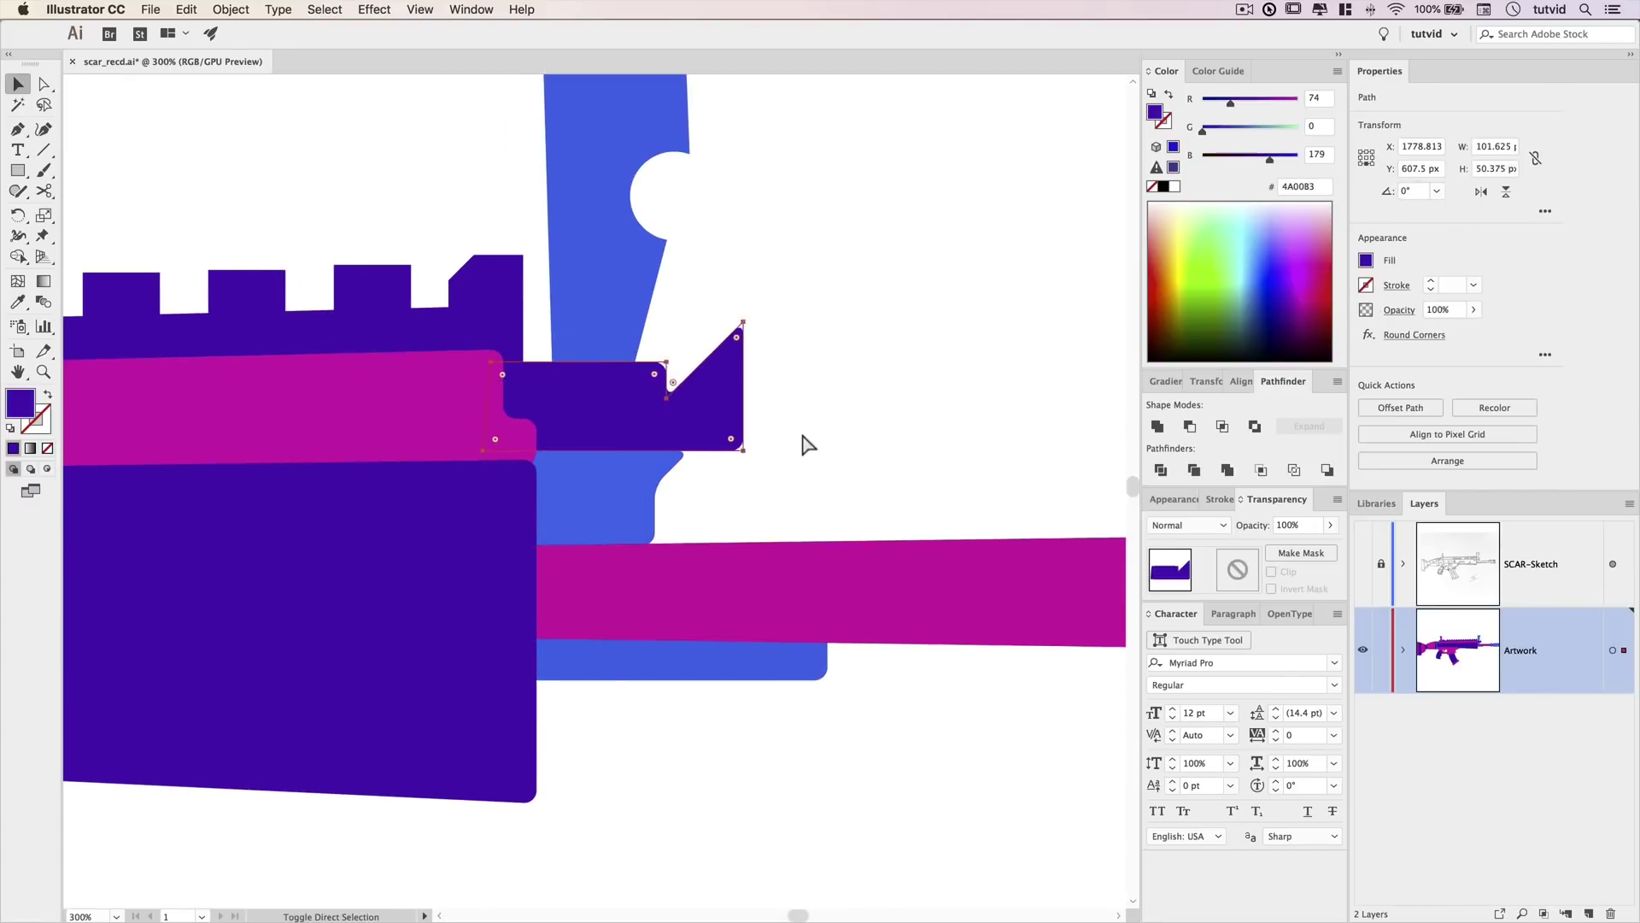
Apply the same Round Corners effect to the tall blue front sight and deselect it.
left_click_drag(617, 383, 658, 541)
left_click(647, 444)
key("shift+super+e")
left_click(840, 417)
Apply the same Round Corners effect to all the blue-violet rail teeth along the top of the receiver.
left_click_drag(564, 471, 871, 483)
left_click(745, 479)
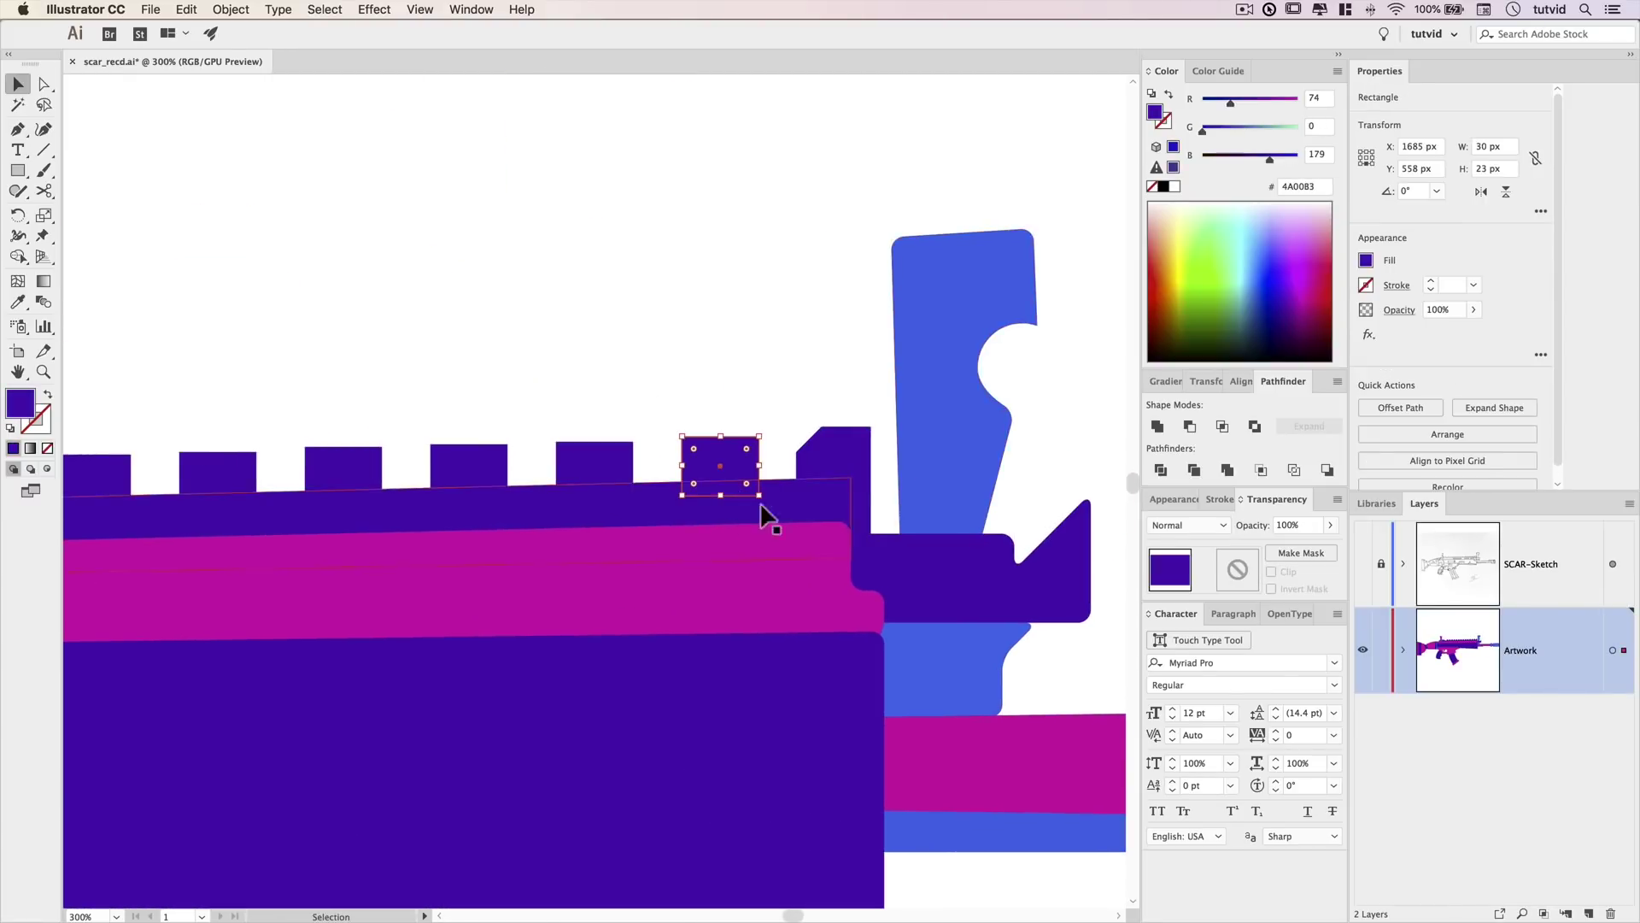
left_click(650, 380)
key("super+minus")
key("super+minus")
key("super+minus")
left_click_drag(656, 378, 832, 350)
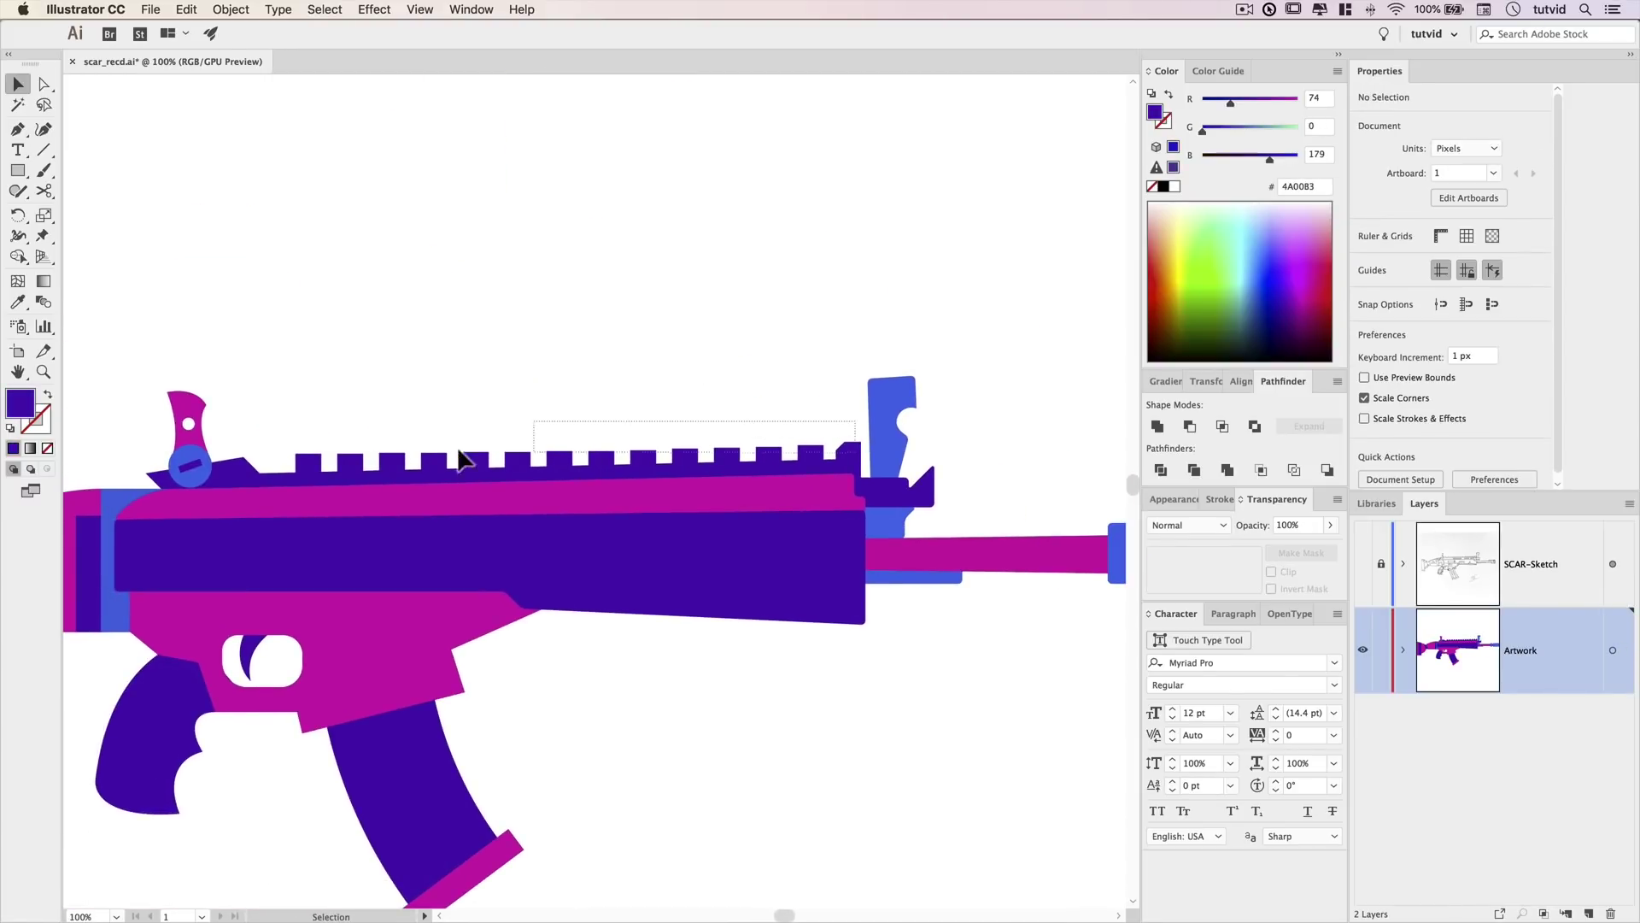
left_click(263, 472)
left_click(449, 353)
mouse_move(437, 382)
left_mouse_down()
mouse_move(523, 376)
mouse_move(423, 382)
left_mouse_up()
Remove the Round Corners effect from the bevelled block at the rail's front end and round only its top-right corner by about 5 px.
key("z")
left_click(842, 464)
left_click(620, 490)
double_click(570, 478)
left_click(524, 473)
key("a")
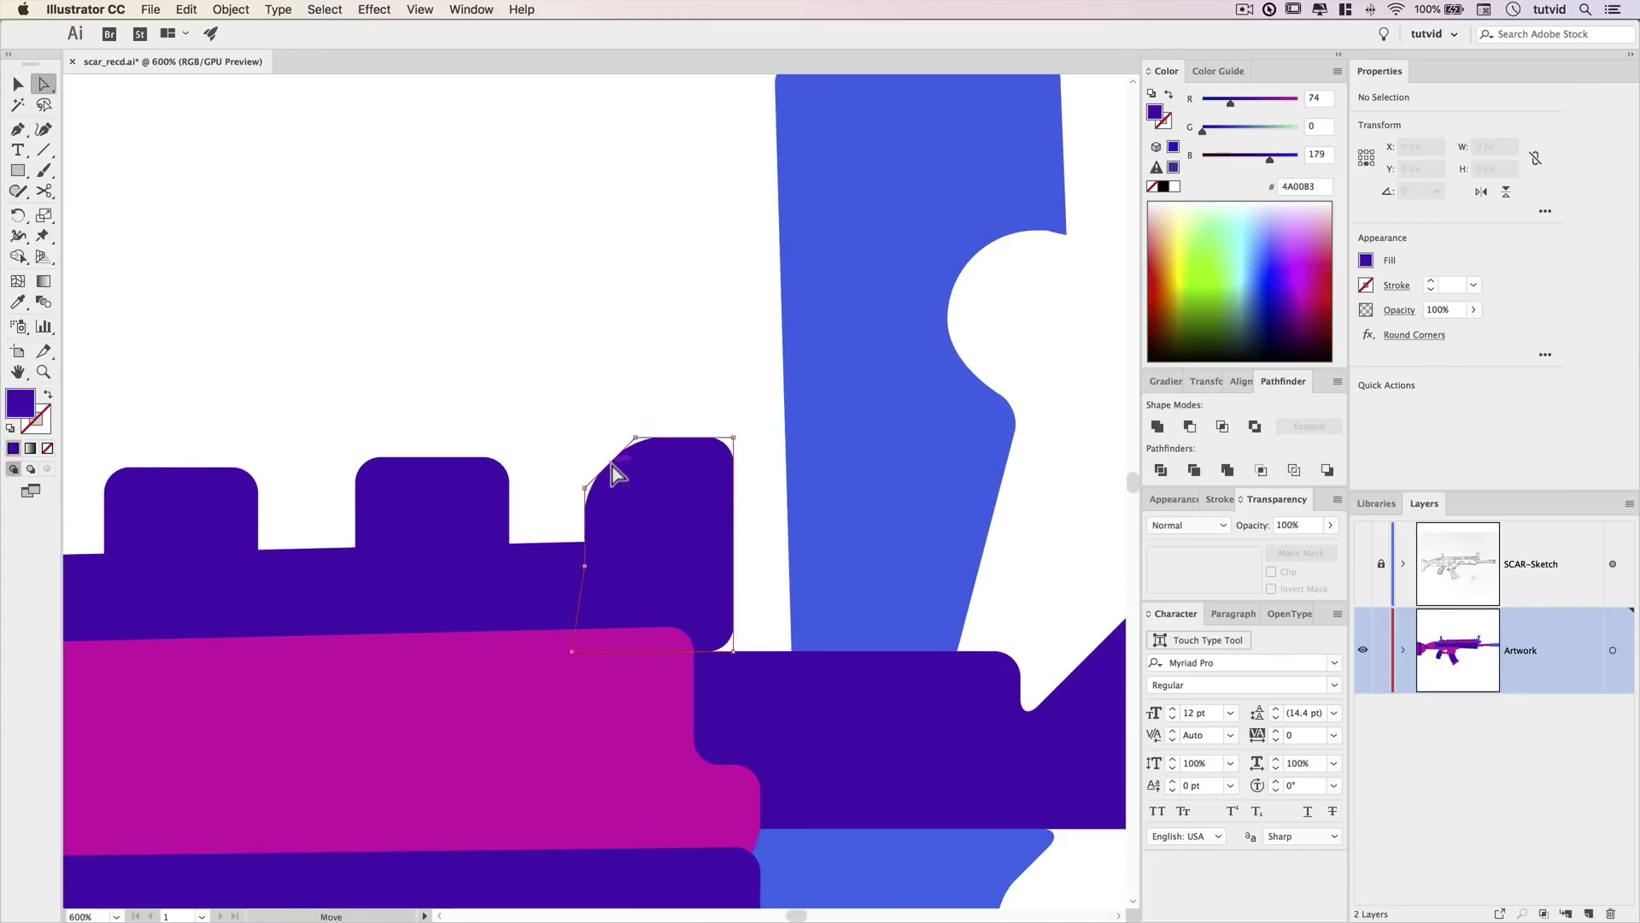
left_click(733, 438)
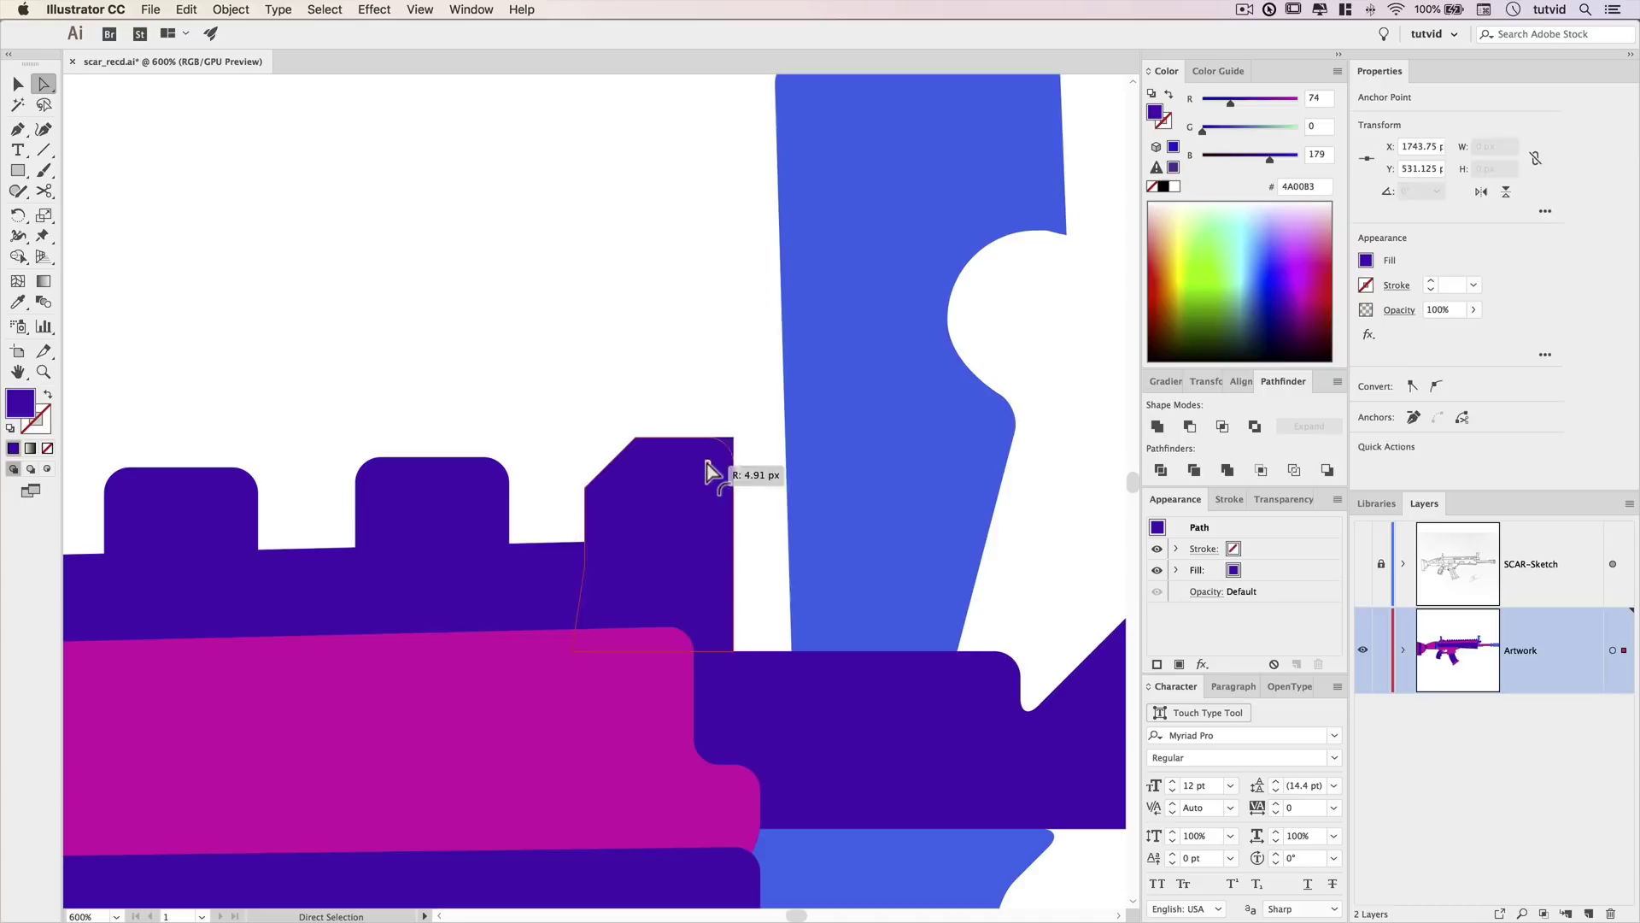
left_click_drag(707, 463, 707, 464)
key("super+shift+a")
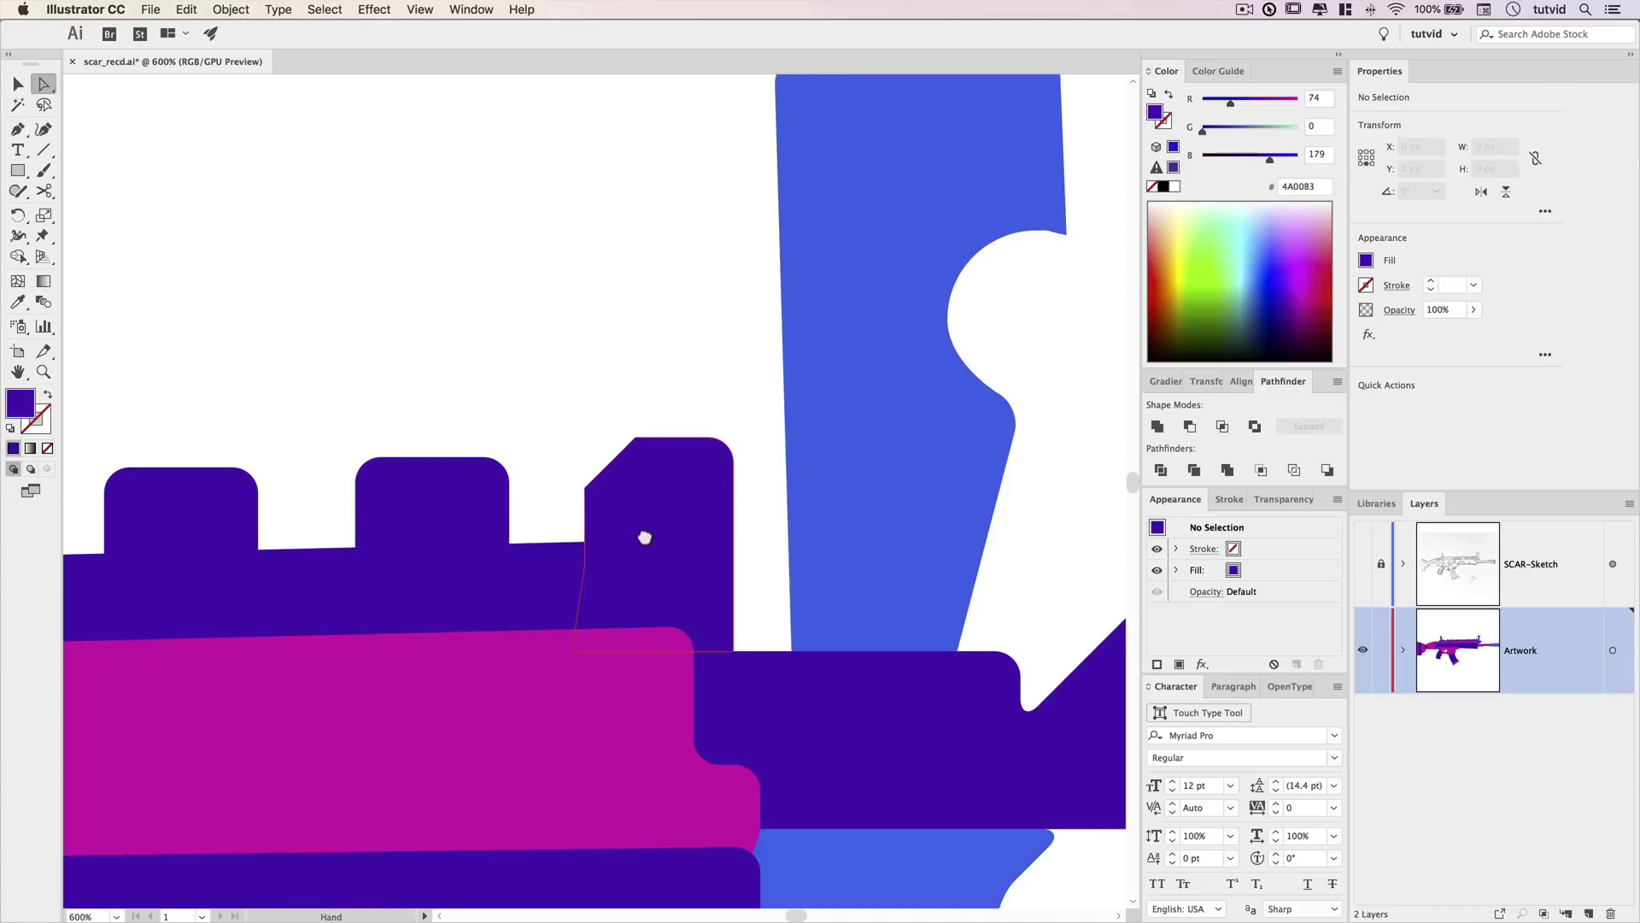
left_click_drag(829, 546, 515, 227)
left_click(735, 513)
left_click_drag(741, 514, 743, 515)
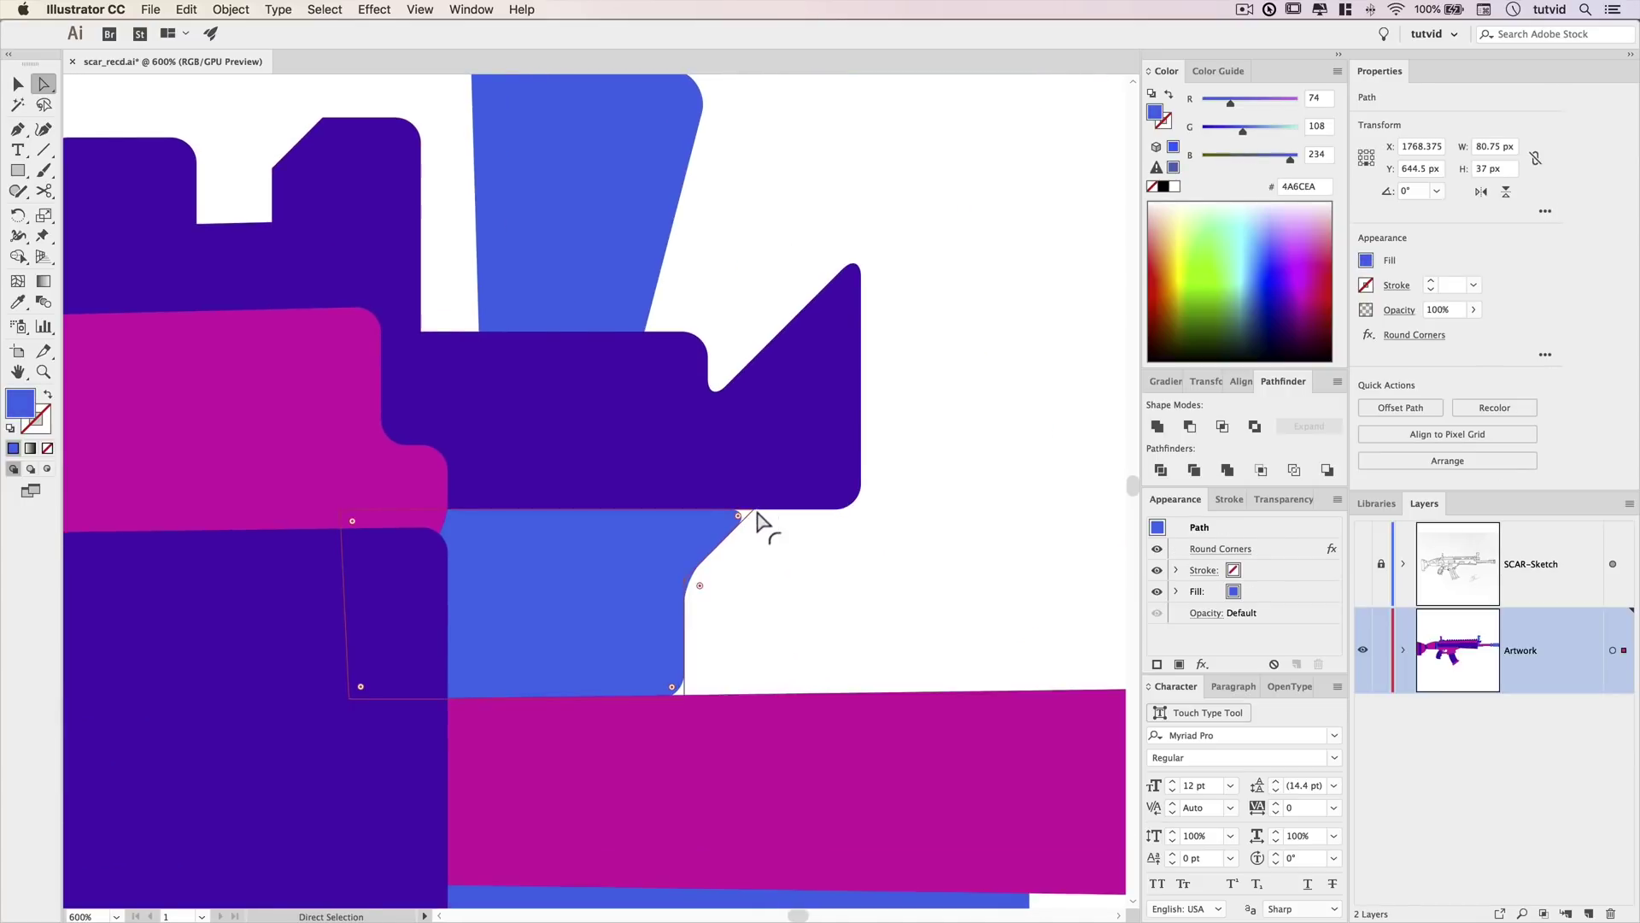
left_click(793, 553)
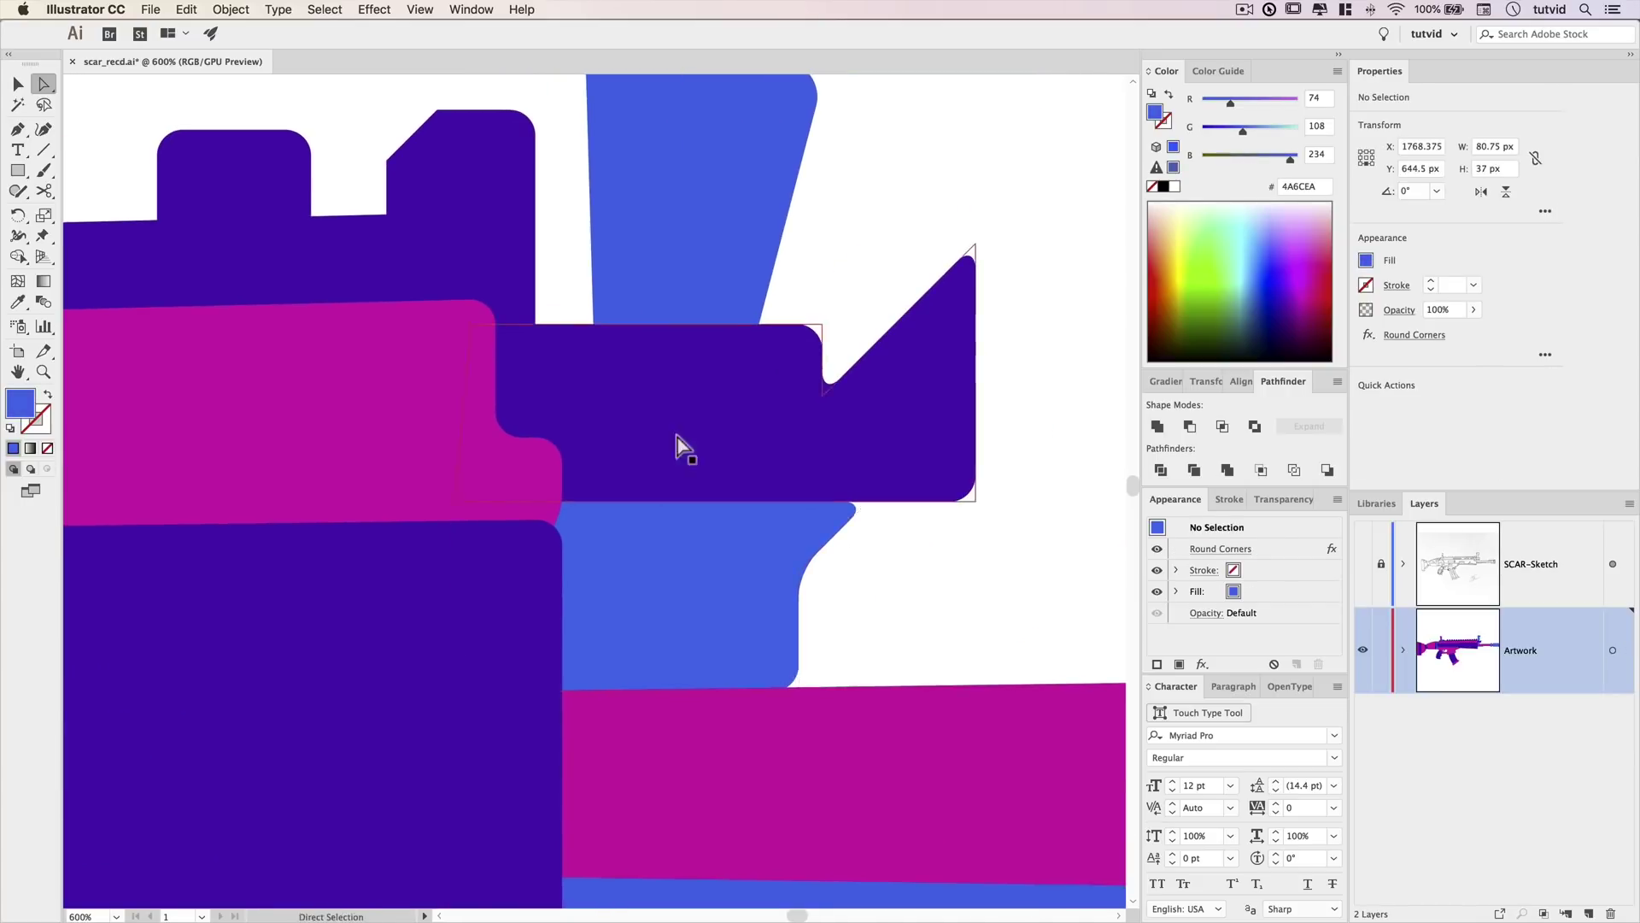
scroll(798, 520, "down", 5)
left_click_drag(864, 538, 966, 502)
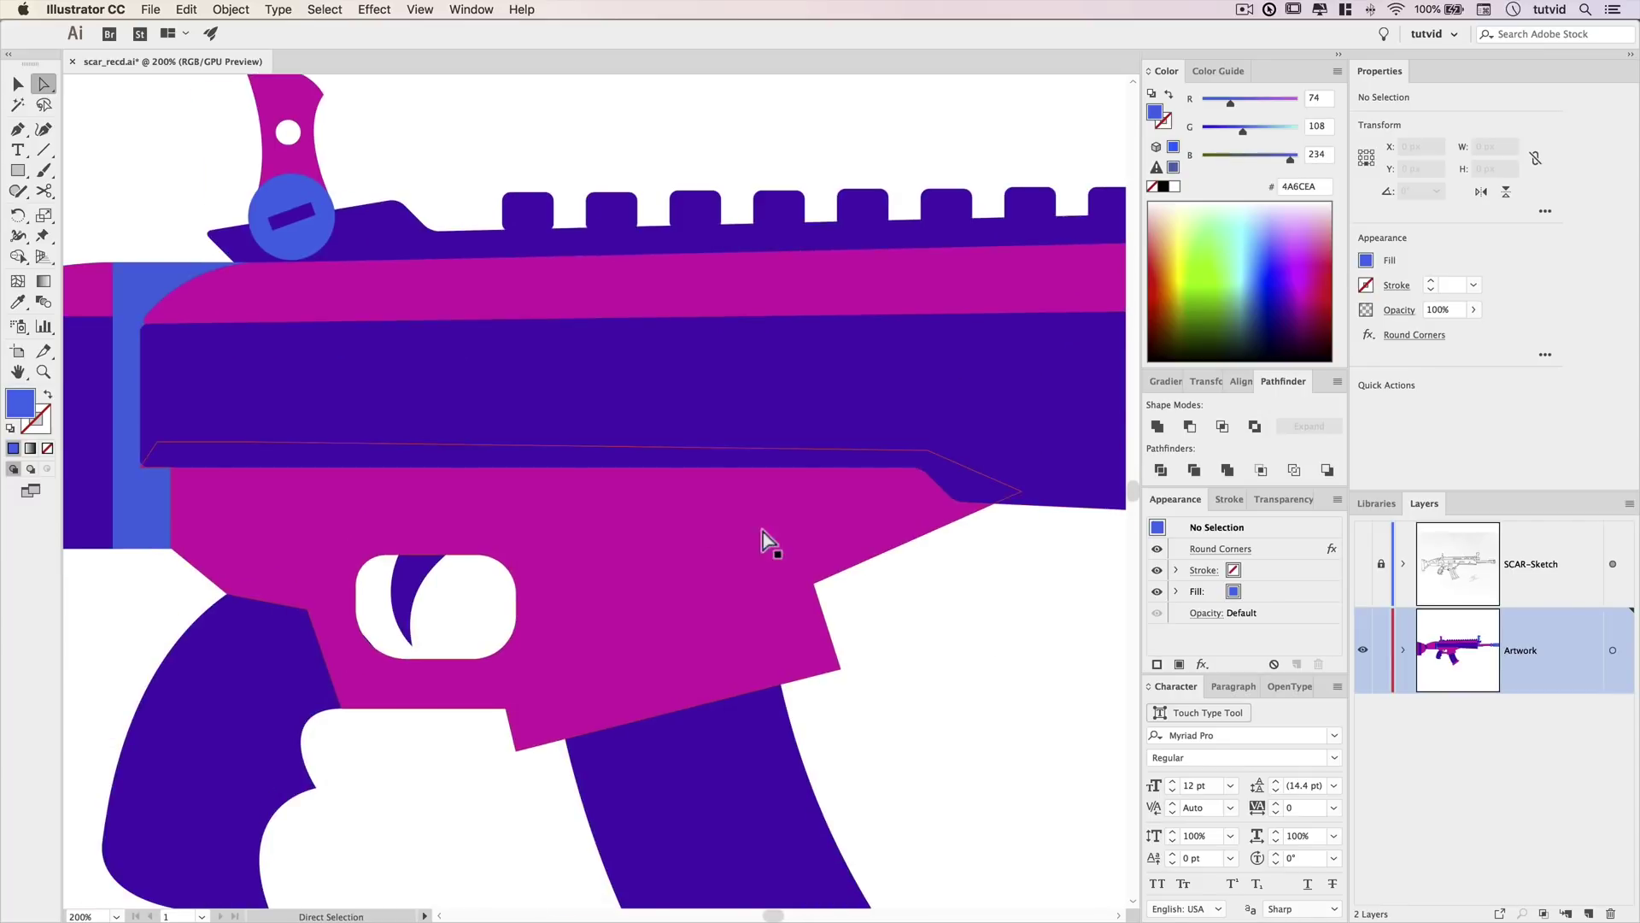
Slightly round the outer corners of the magenta lower body around the trigger guard and magazine well.
left_click(696, 518, "super")
left_click(851, 709)
scroll(455, 759, "down", 2)
scroll(456, 759, "left", 2)
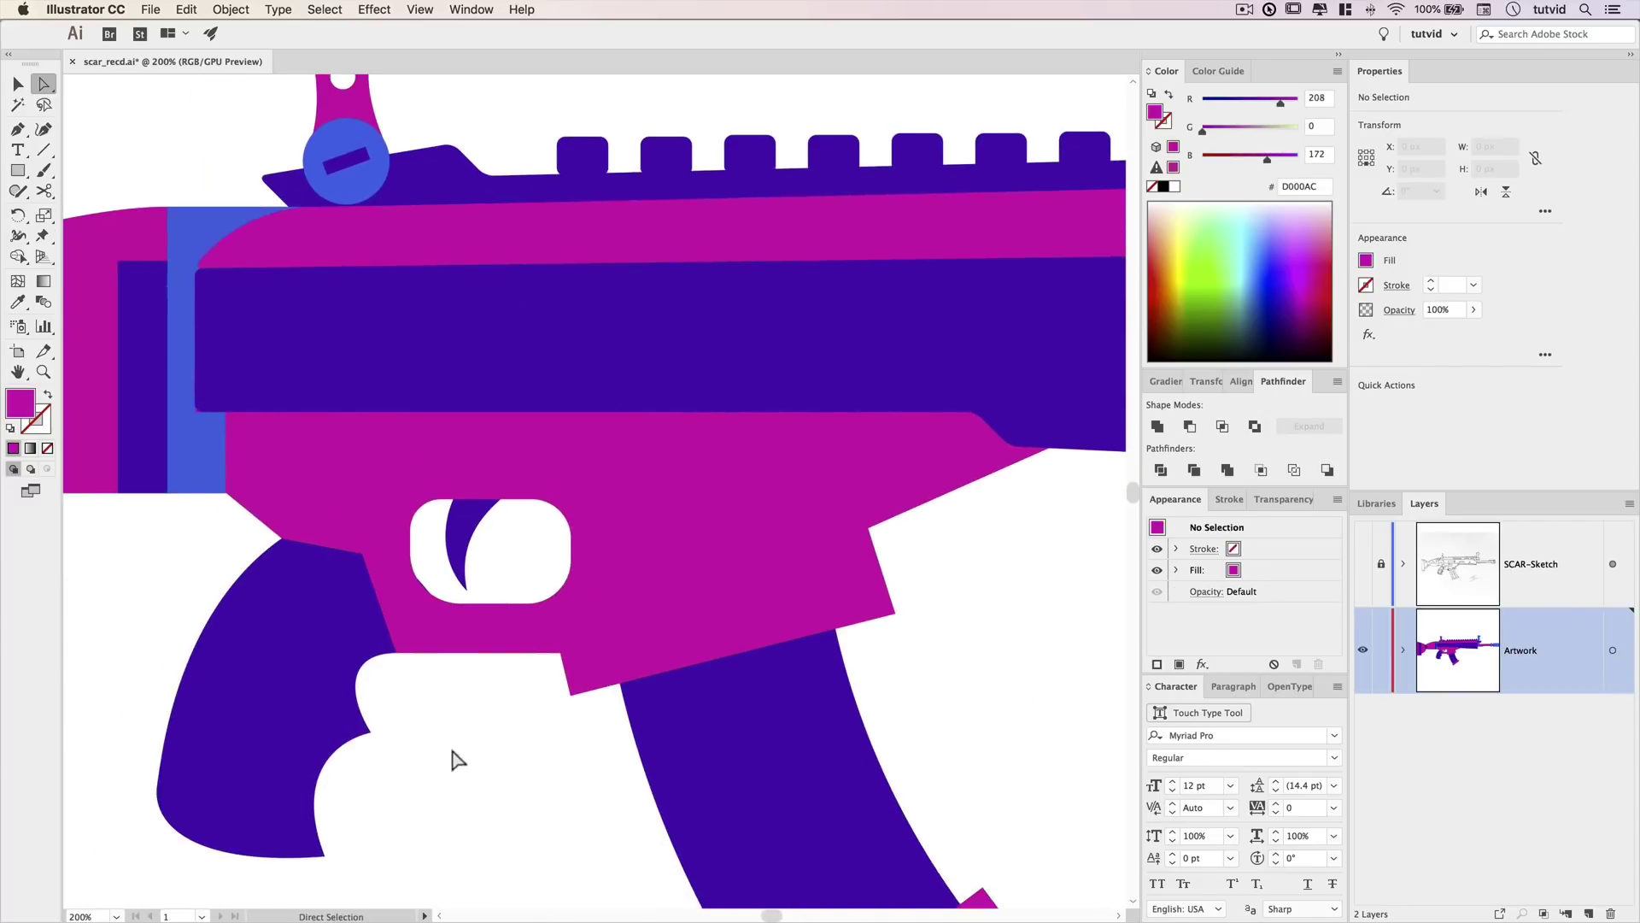
left_click(192, 413)
left_click(154, 568)
left_click(363, 554)
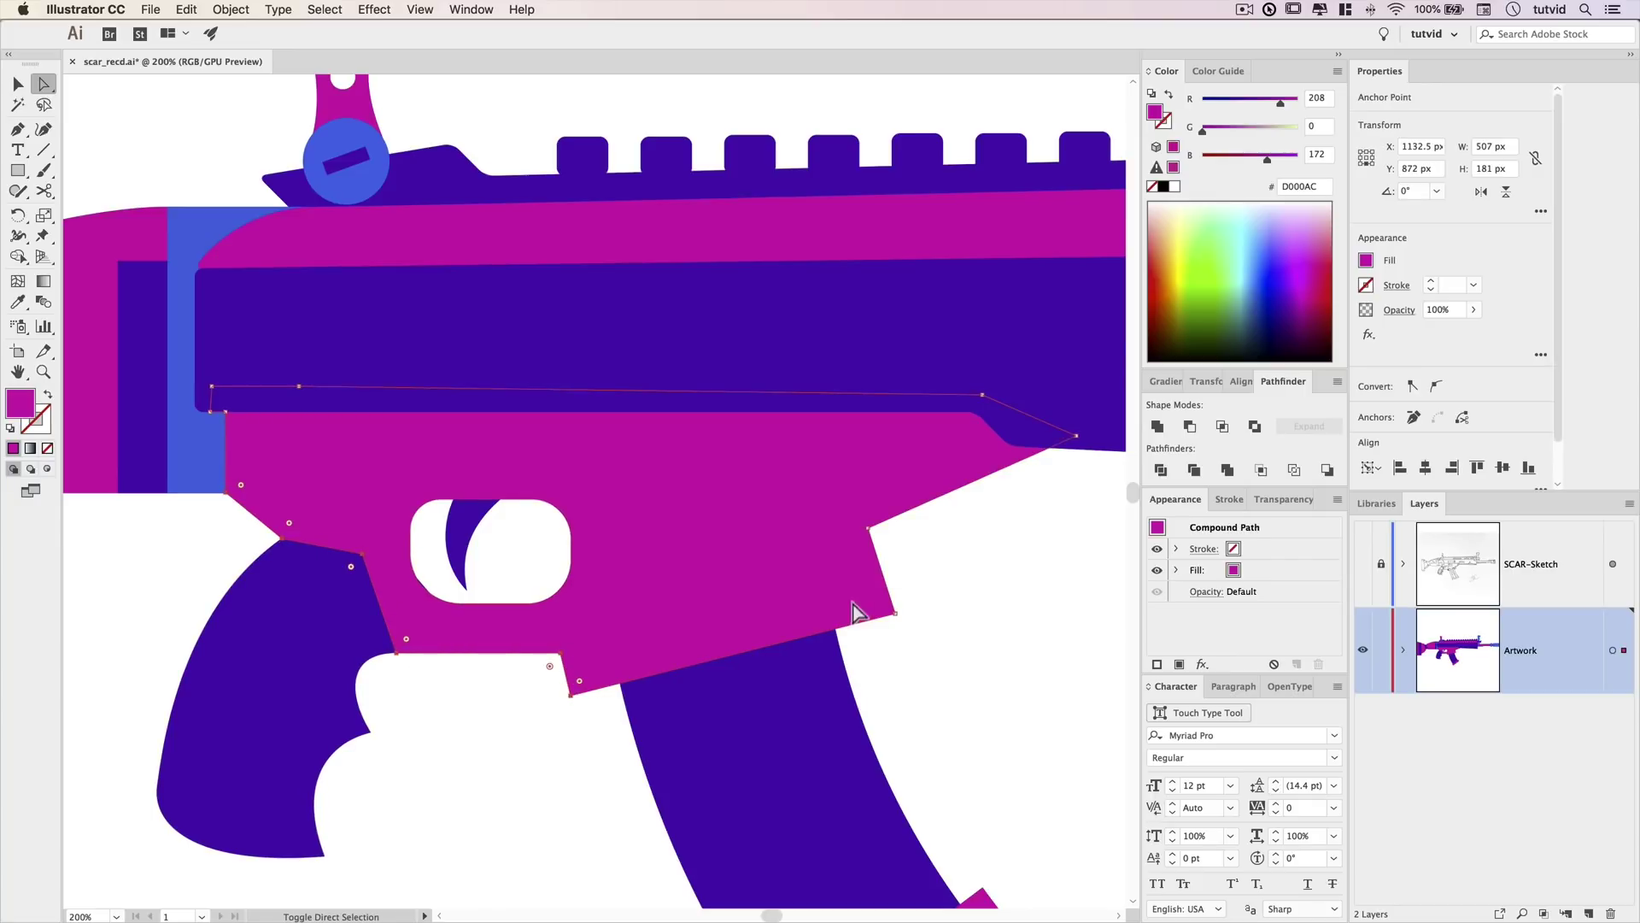
left_click_drag(877, 606, 884, 608)
left_click(500, 731)
Round the lower-left corner of the magenta magazine well further and give its two front corners a much larger radius.
left_click(570, 694)
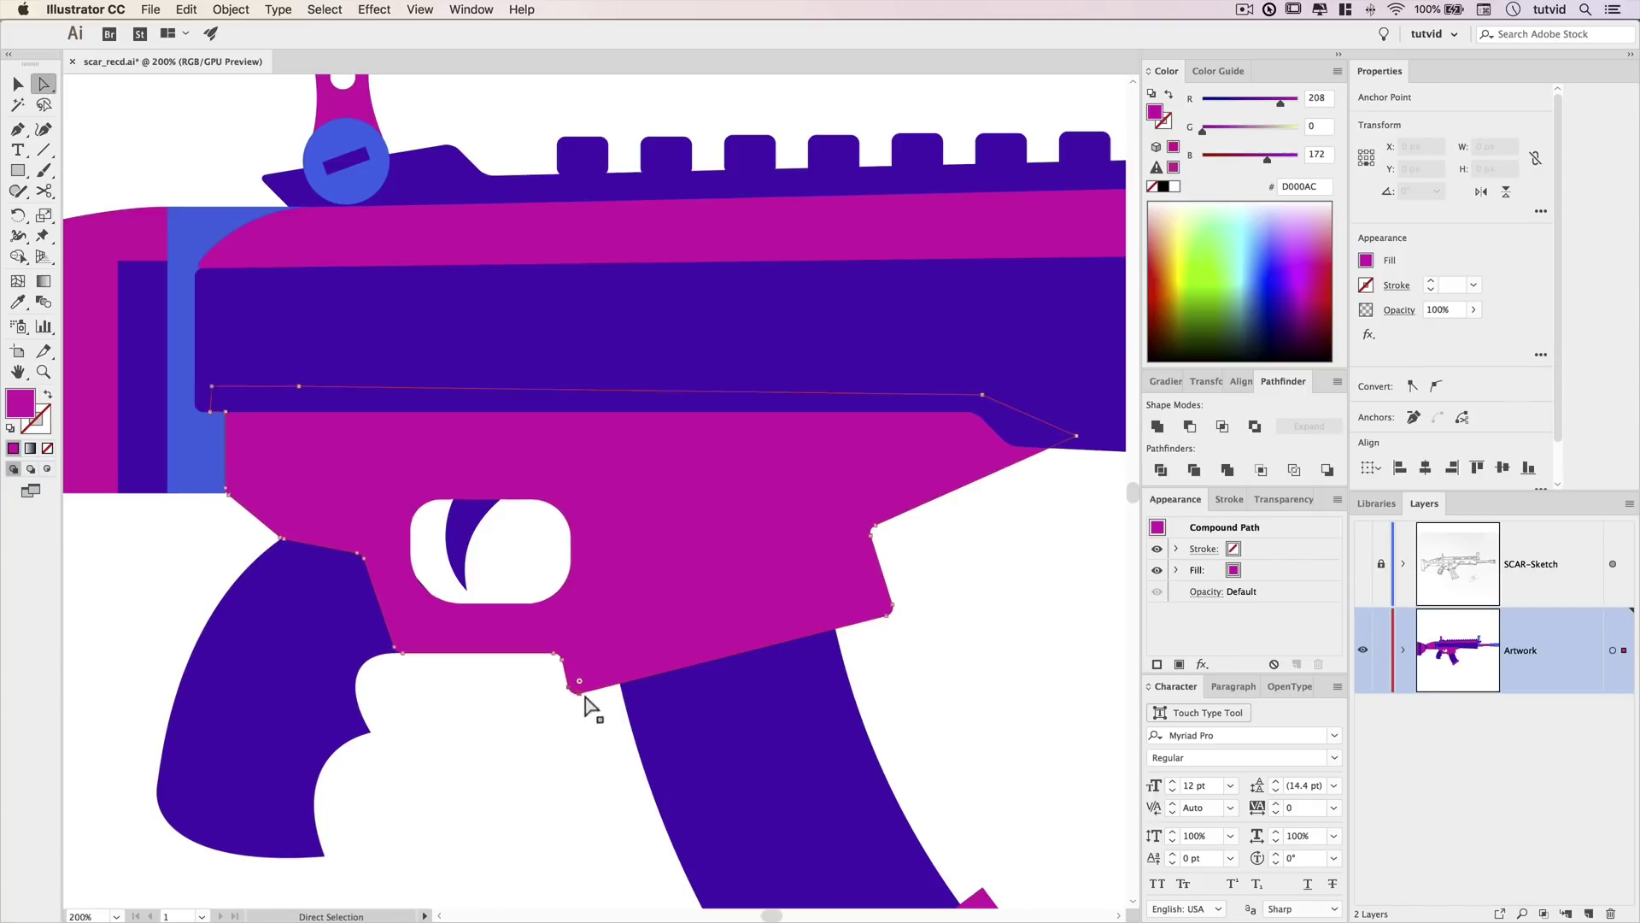
left_click_drag(578, 685, 586, 671)
left_click(972, 563)
left_click_drag(940, 502, 848, 630)
left_click_drag(878, 603, 840, 587)
left_click(959, 635)
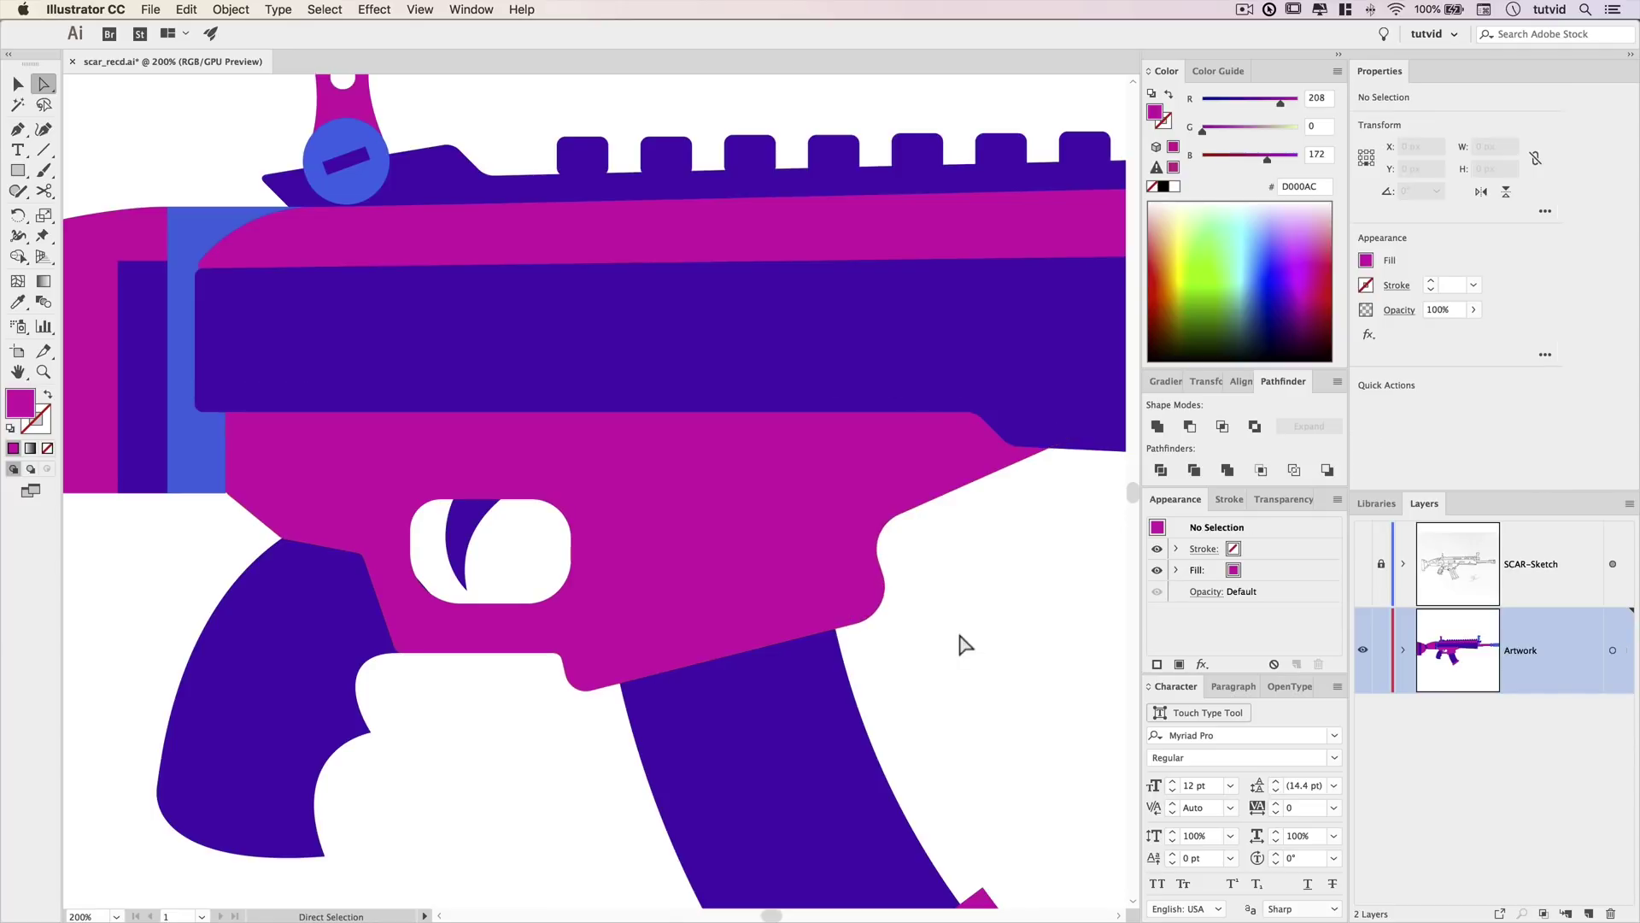
Smooth the uneven lower-left corner of the trigger-guard cut-out in the magenta body.
scroll(662, 628, "left", 5)
scroll(662, 628, "down", 3)
left_click(624, 486)
left_click(632, 492)
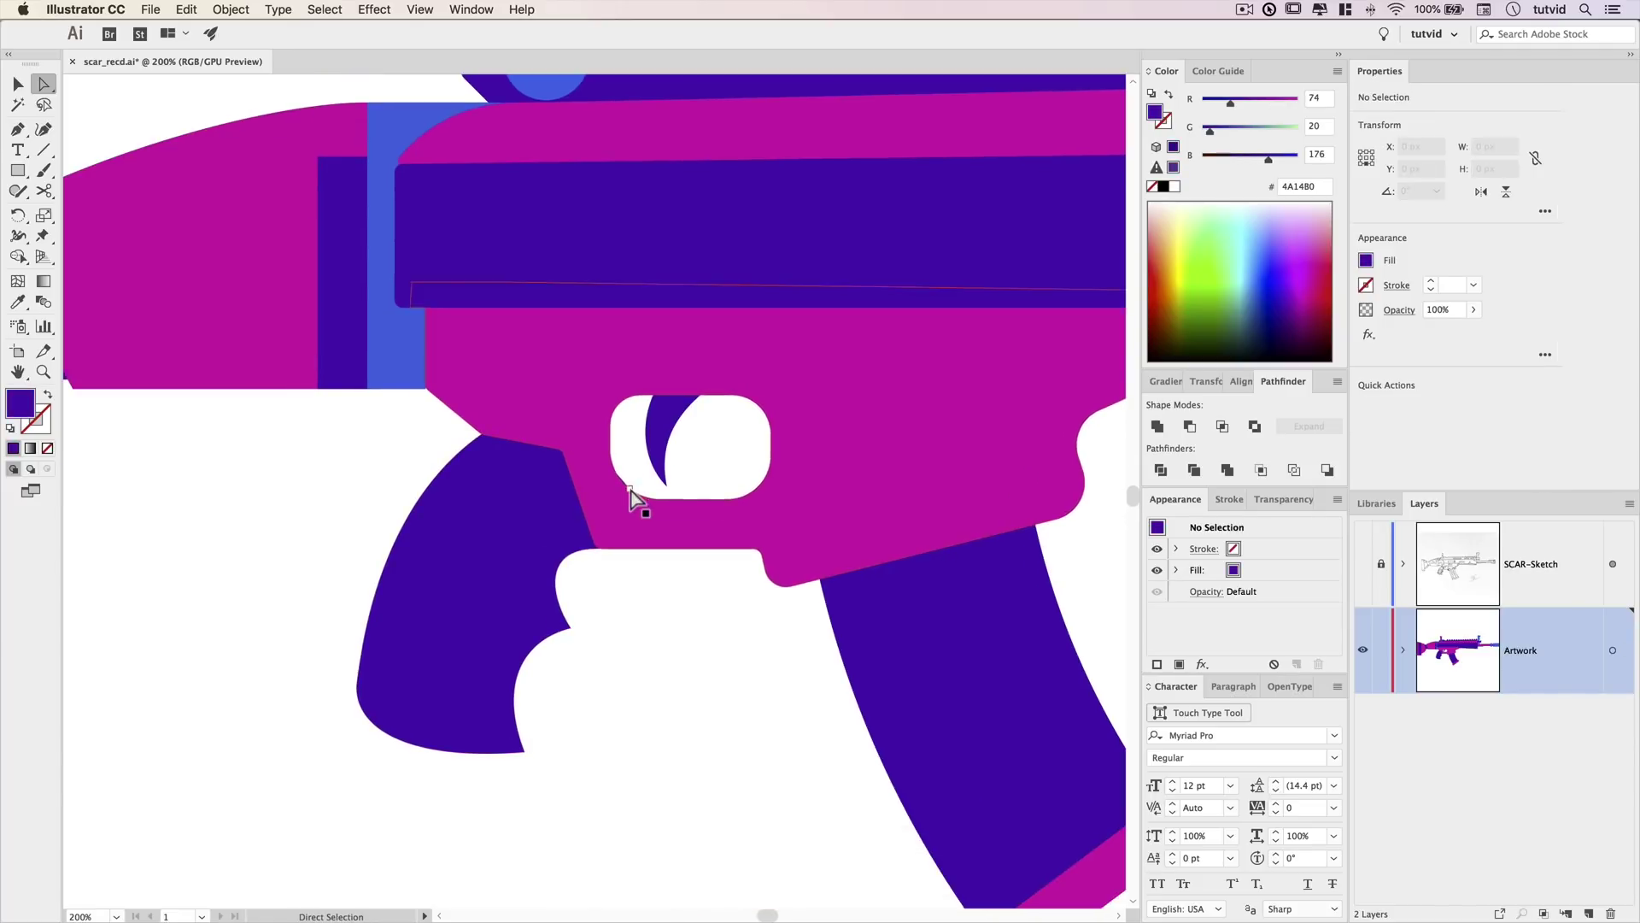
left_click(617, 504)
left_click(543, 513)
left_click_drag(628, 492, 611, 499)
left_click(664, 609)
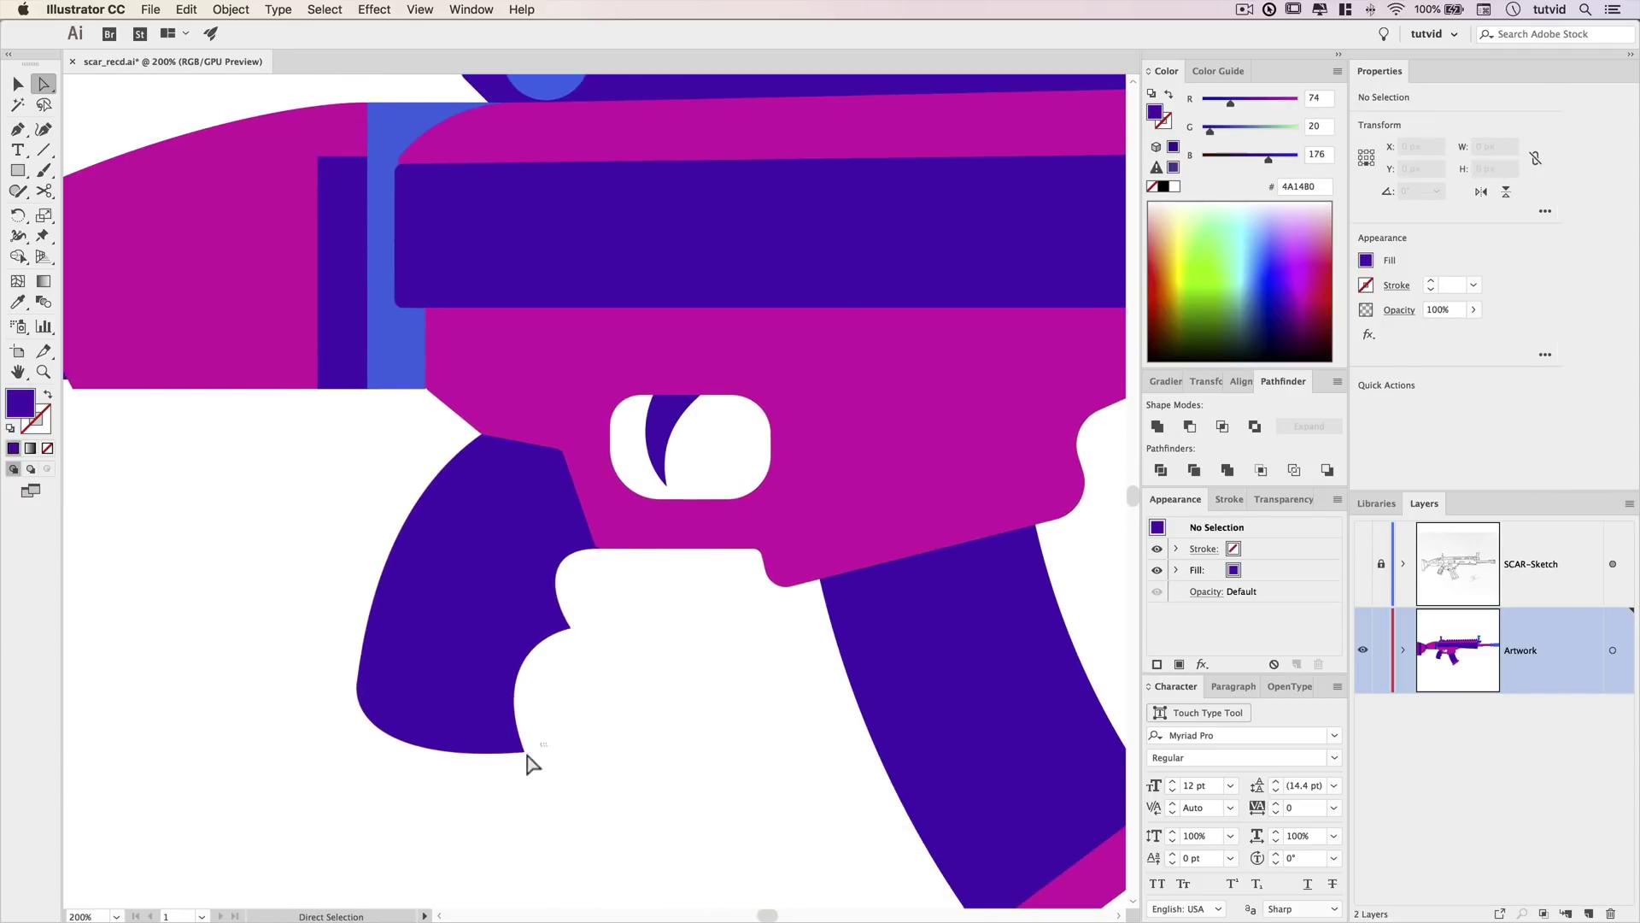
Round the lower tip of the blue-violet pistol grip and the lower point of the trigger.
left_click_drag(528, 760, 622, 578)
left_click(590, 598)
left_click_drag(691, 669, 678, 722)
left_click_drag(608, 511, 675, 556)
left_click_drag(652, 523, 650, 529)
Round the top corners of the magenta rear sight by about 6 px.
left_click_drag(676, 610, 584, 919)
key("v")
left_click(449, 391)
key("a")
left_click_drag(409, 310, 412, 318)
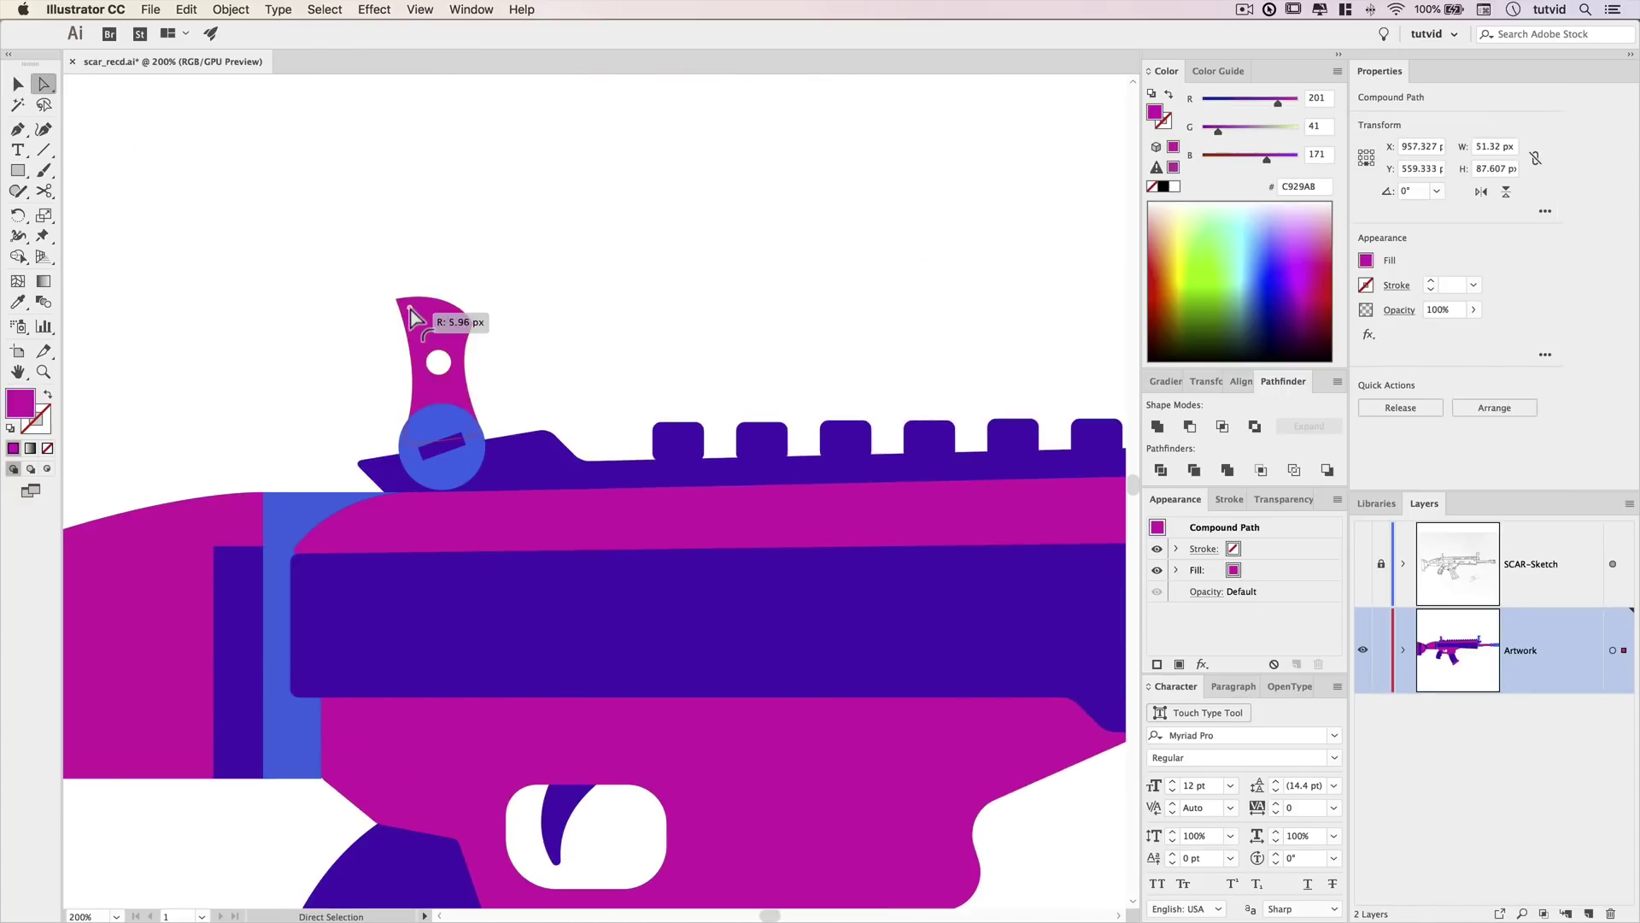
Round the corners of the narrow blue-violet strip and the blue band at the rear of the receiver.
left_click_drag(604, 331, 984, 132)
key("v")
left_click(658, 487)
Round the corners of the magenta stock section, with about 7.5 px at the lower-left corner.
key("a")
left_click(333, 495)
left_click_drag(352, 562, 356, 567)
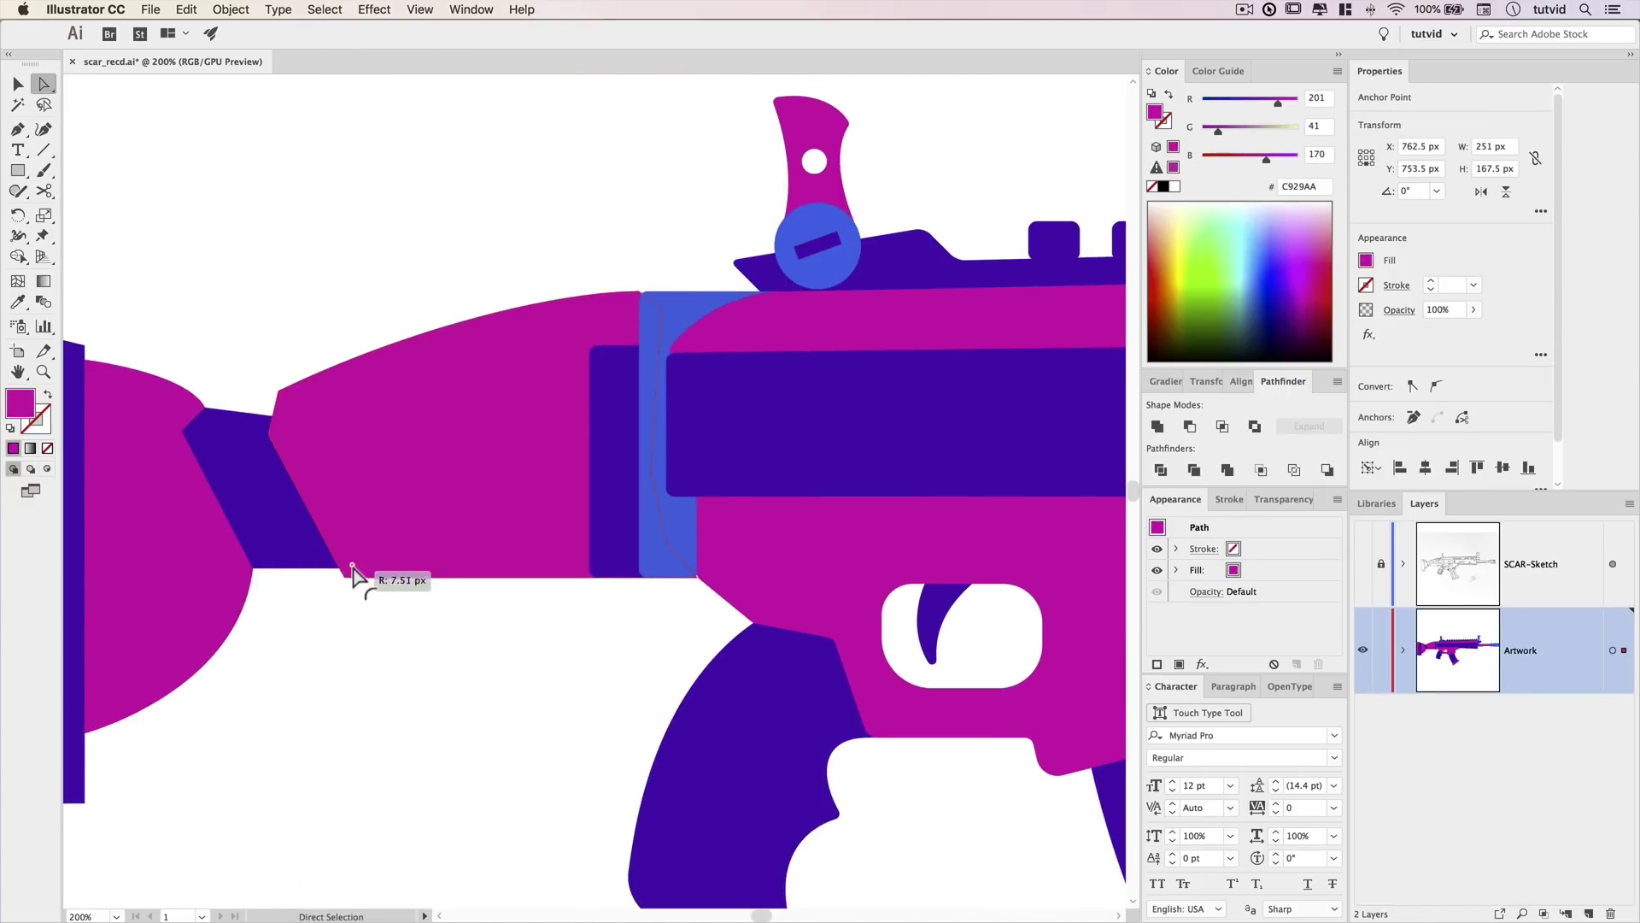
left_click(283, 411)
left_click_drag(292, 420, 298, 424)
left_click(654, 329)
left_click_drag(651, 319, 707, 351)
left_click(580, 284)
Round the blue-violet stock strut's corners and give the blue-violet butt strip a large rounded lower-right corner.
left_click_drag(308, 484, 542, 402)
left_click_drag(407, 332, 511, 367)
key("v")
key("a")
left_click(508, 811)
left_click_drag(493, 795, 461, 764)
left_click(605, 785)
left_click_drag(607, 787, 769, 727)
left_click(630, 711)
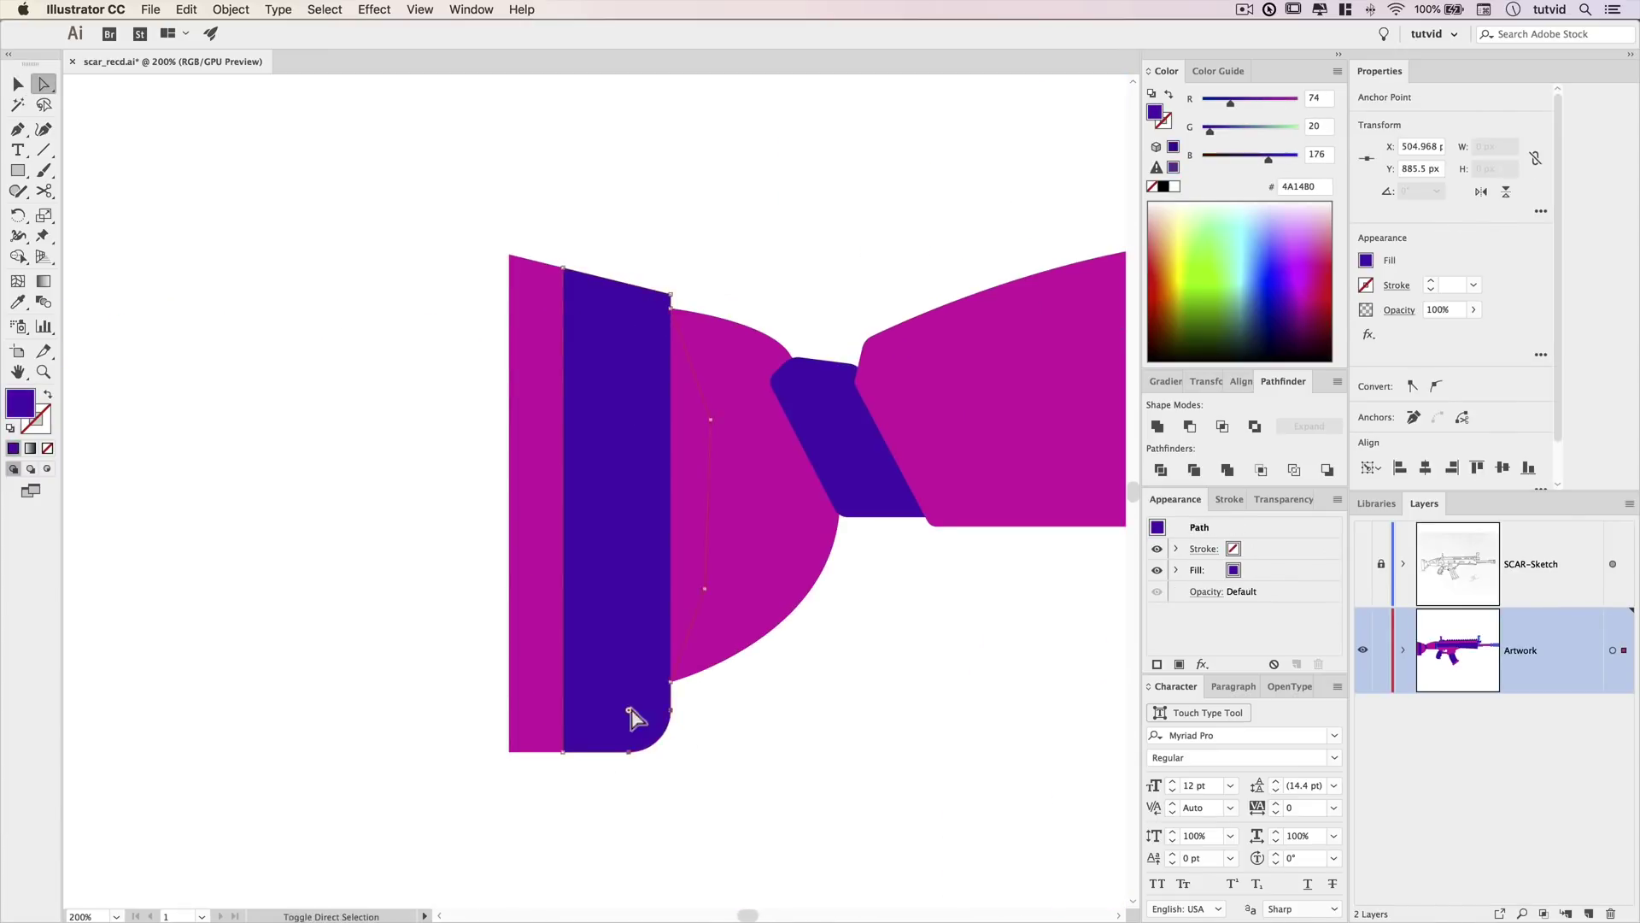
left_click(551, 773)
Round the outer corners of the magenta butt strip and the upper-right corner of the blue-violet strip beside it.
left_click(533, 513)
left_click_drag(520, 269, 524, 278)
left_click_drag(632, 342, 541, 333)
left_click(538, 341)
left_click_drag(568, 296, 560, 304)
left_click_drag(810, 597, 629, 577)
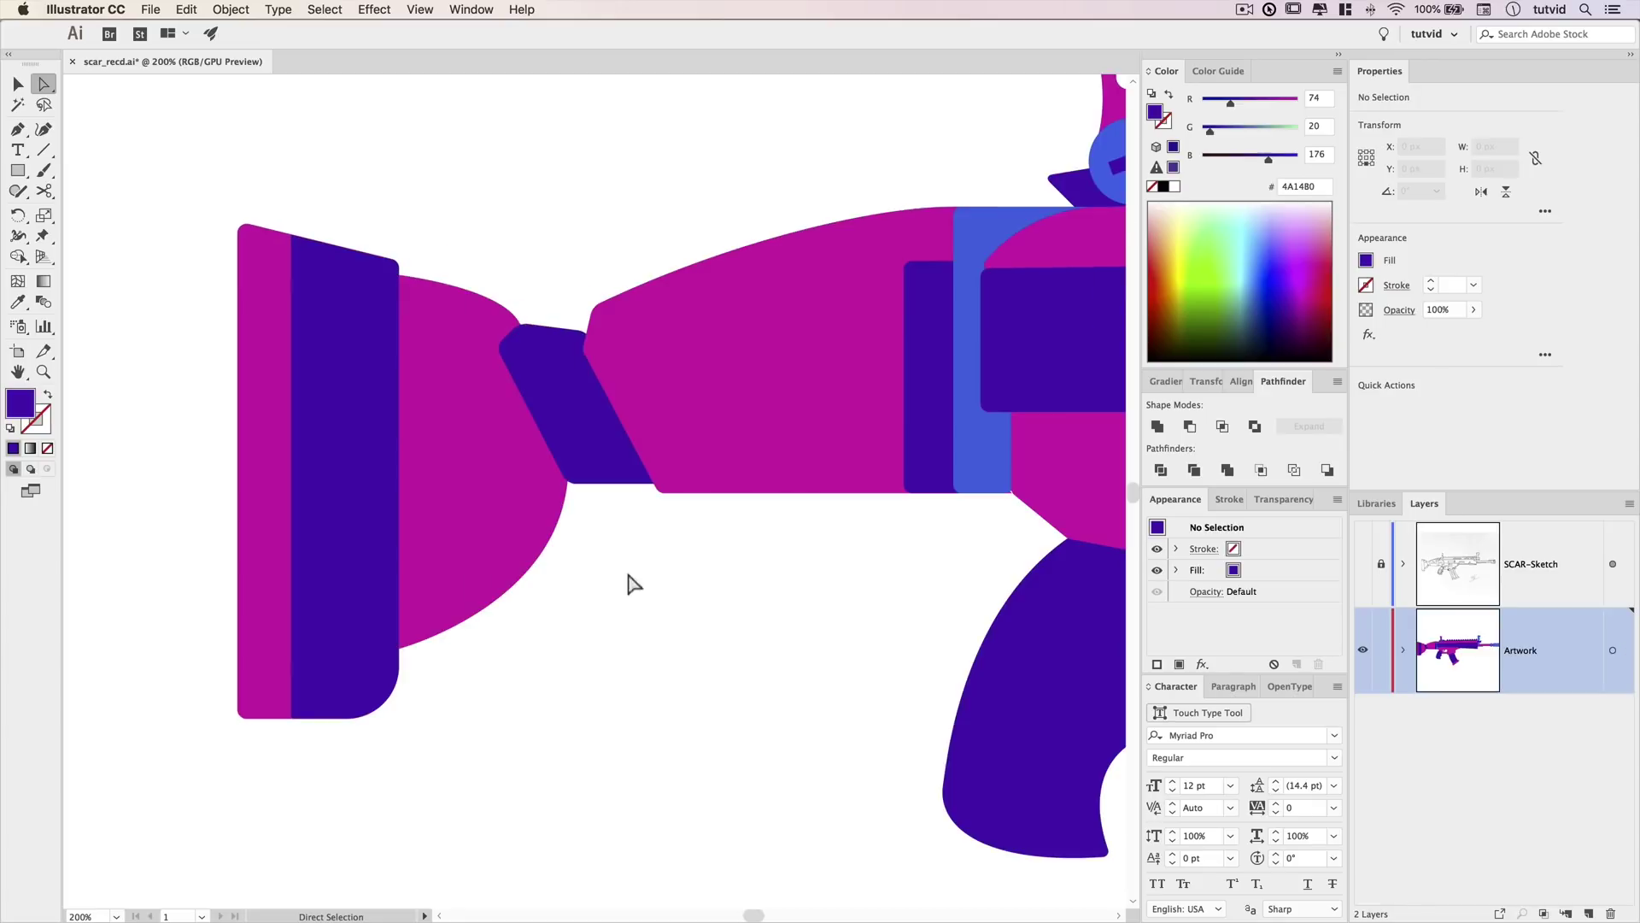
Adjust the corner rounding at the upper end of the blue-violet stock strut and deselect it.
left_click(575, 419)
left_click_drag(1286, 550, 1319, 665)
left_click_drag(524, 339, 521, 351)
left_click(666, 581)
Apply the Round Corners effect to the magenta base plate of the magazine and show the whole rifle.
left_click_drag(1008, 684, 528, 456)
key("v")
left_click(747, 616)
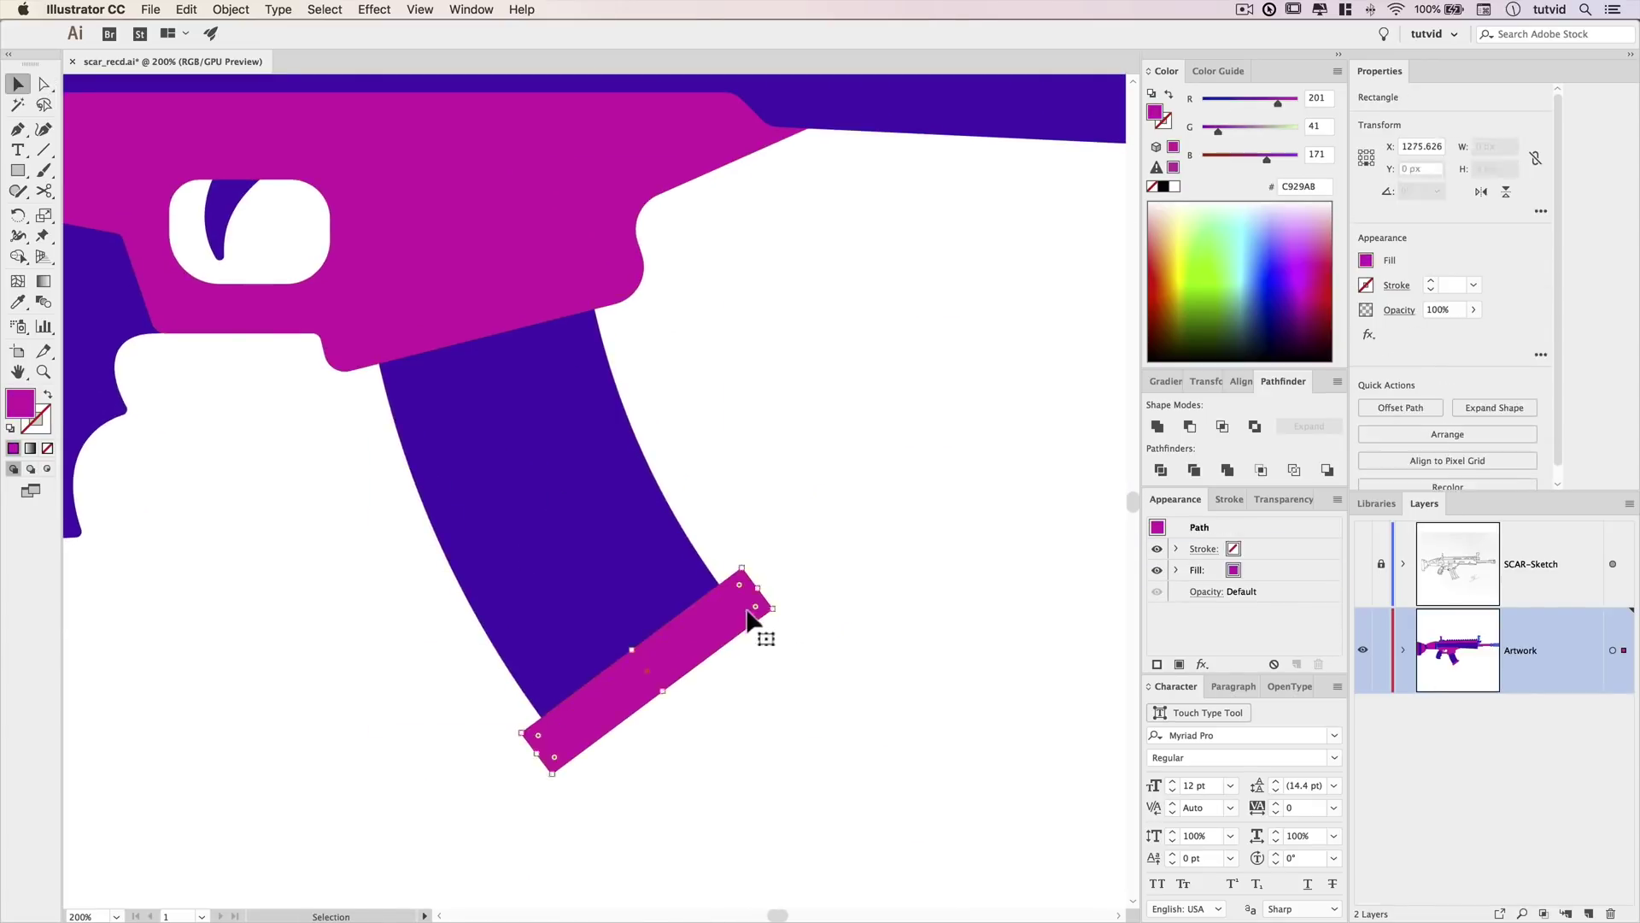
left_click_drag(982, 342, 598, 598)
key("super+0")
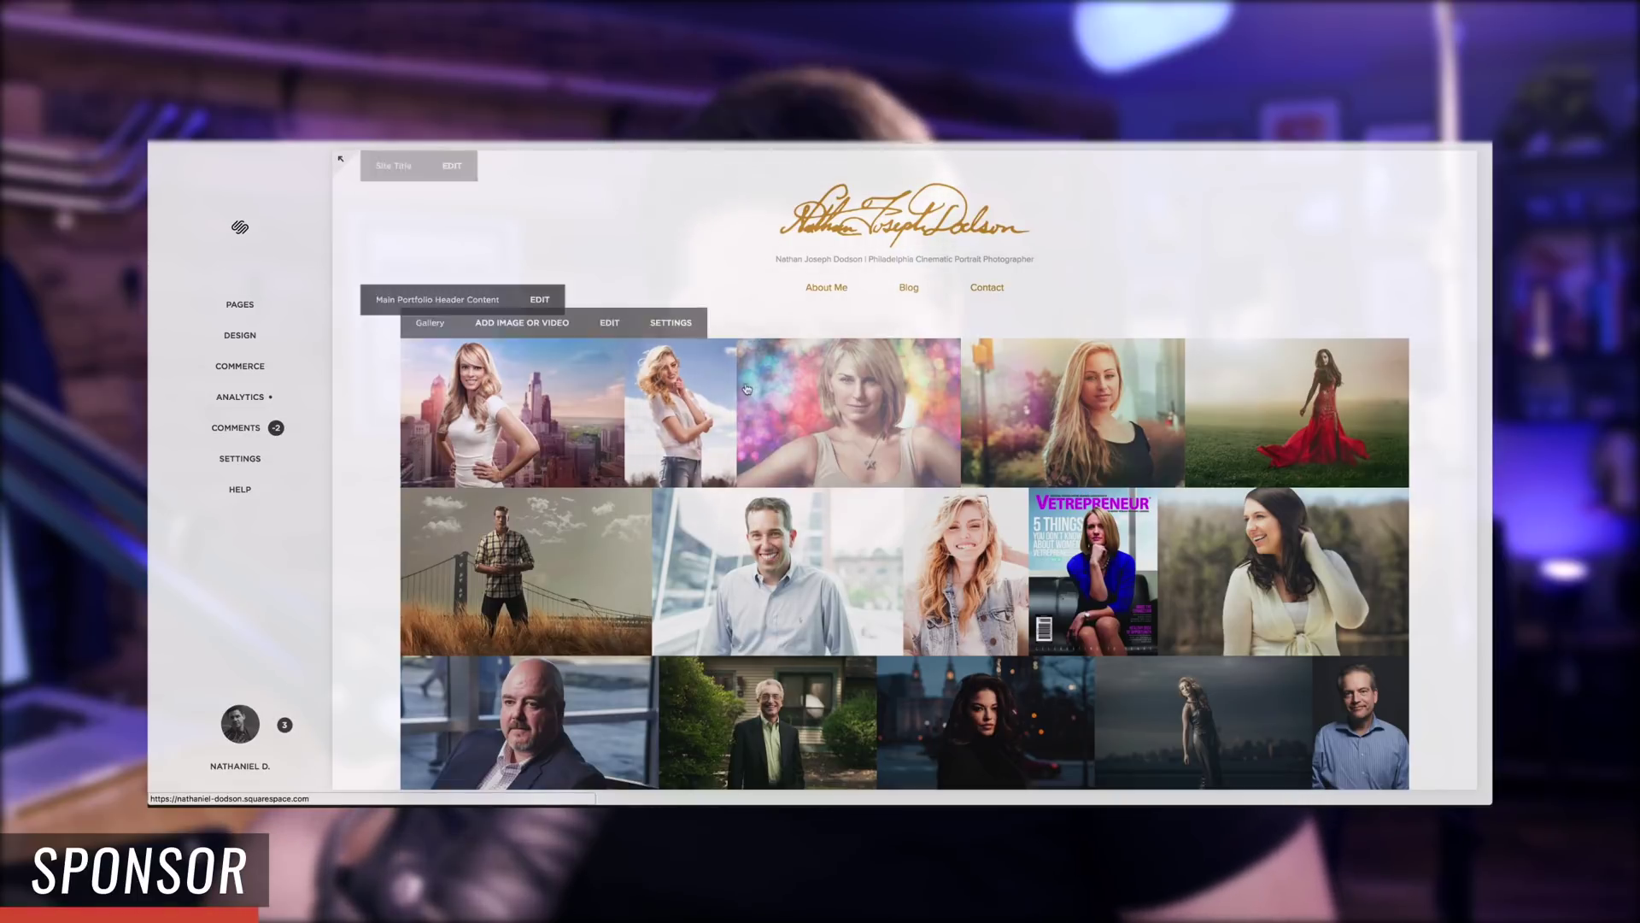
Switch to the Squarespace portfolio site and open its main gallery for editing.
left_click(527, 324)
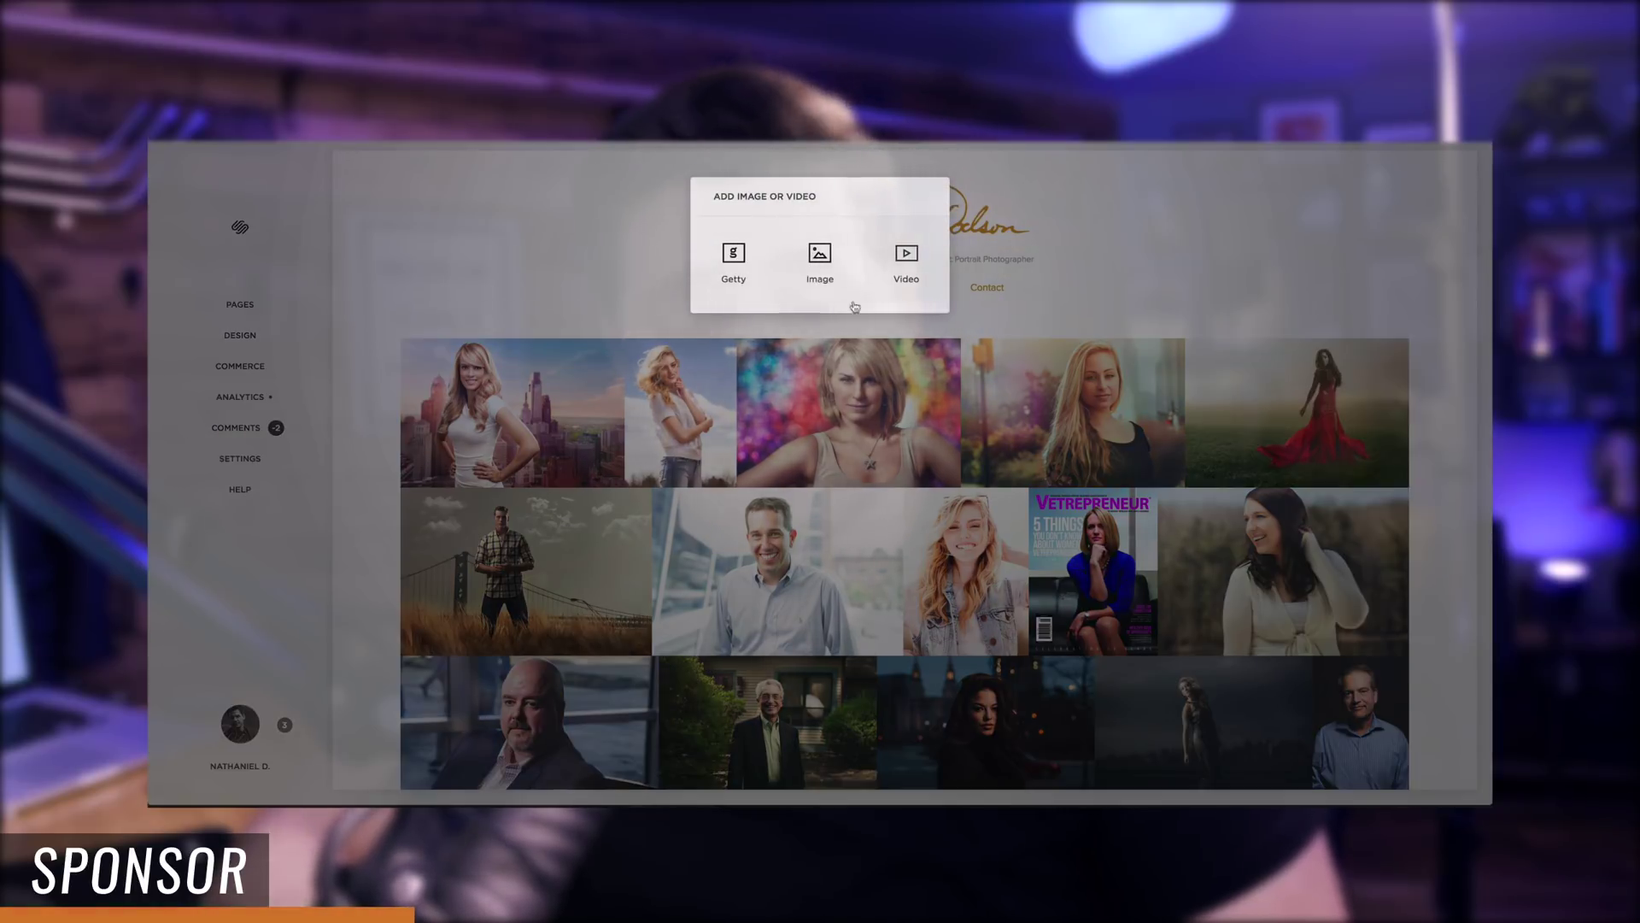
left_click(715, 361)
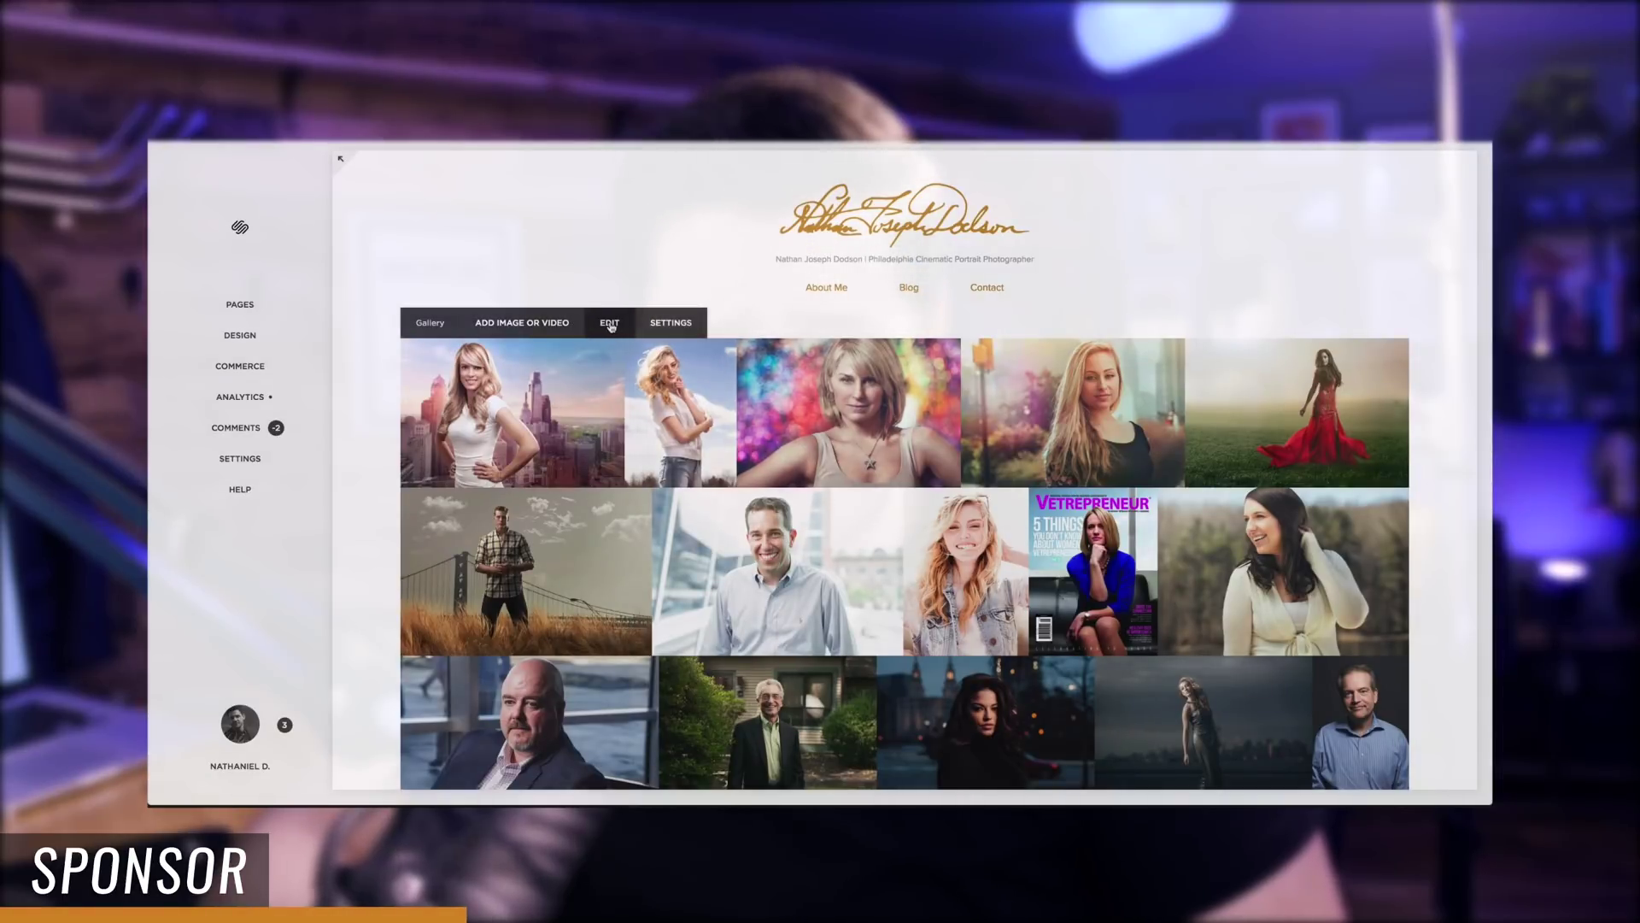
left_click(609, 324)
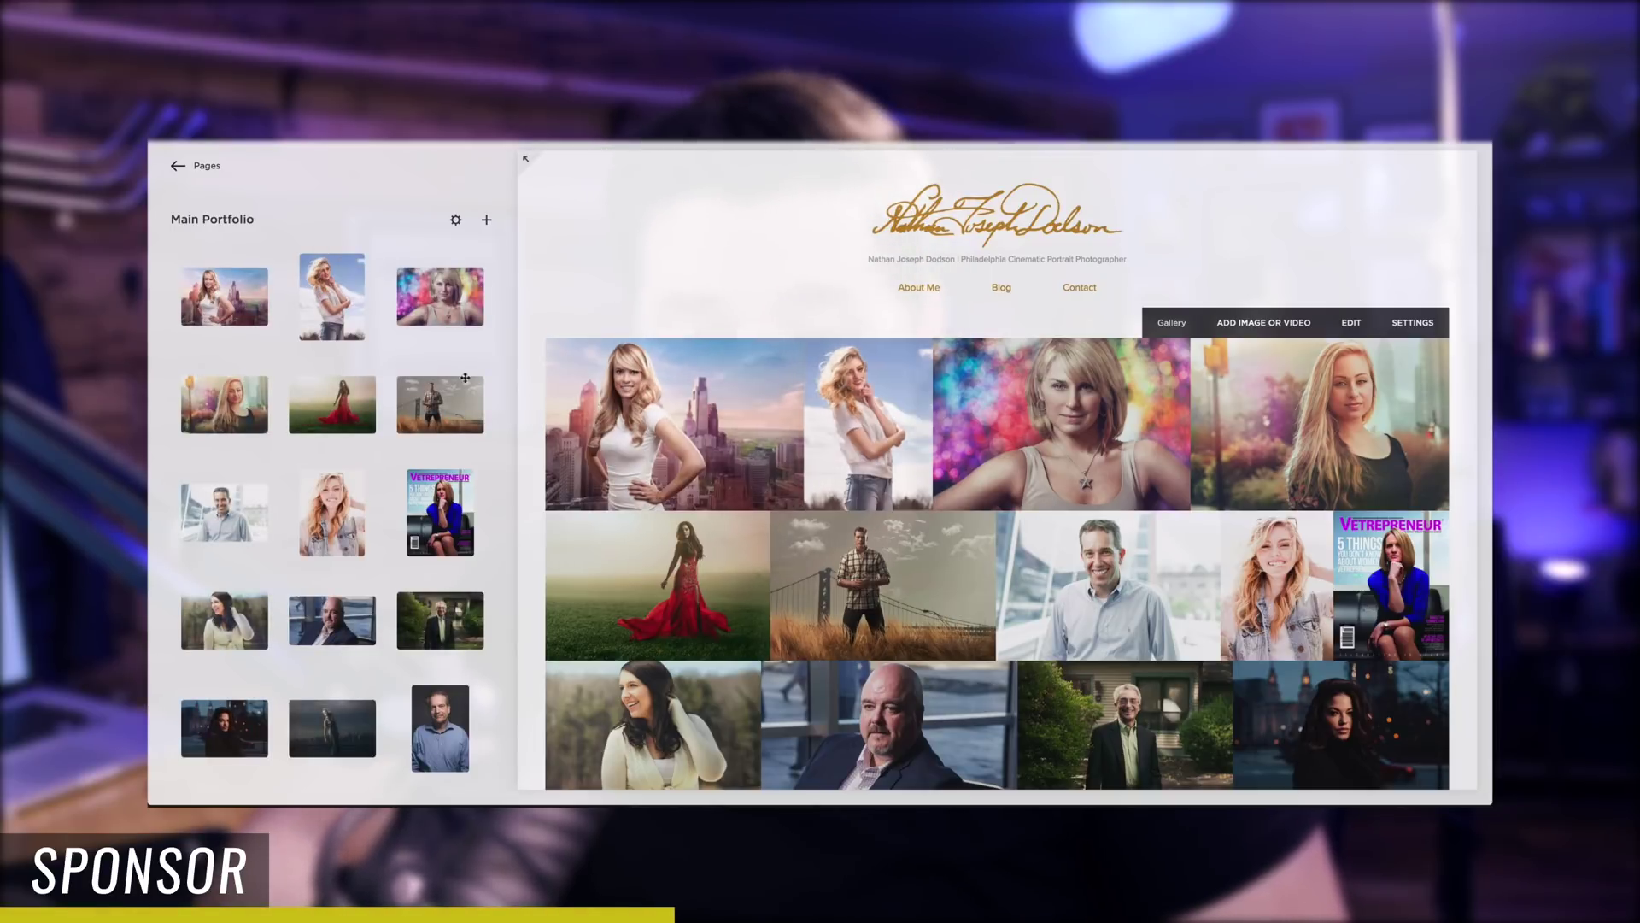
Reorder the gallery photo of the woman against a cloudy sky, moving it to sixth, eighth and first place, then back to second.
left_click_drag(354, 334, 443, 420)
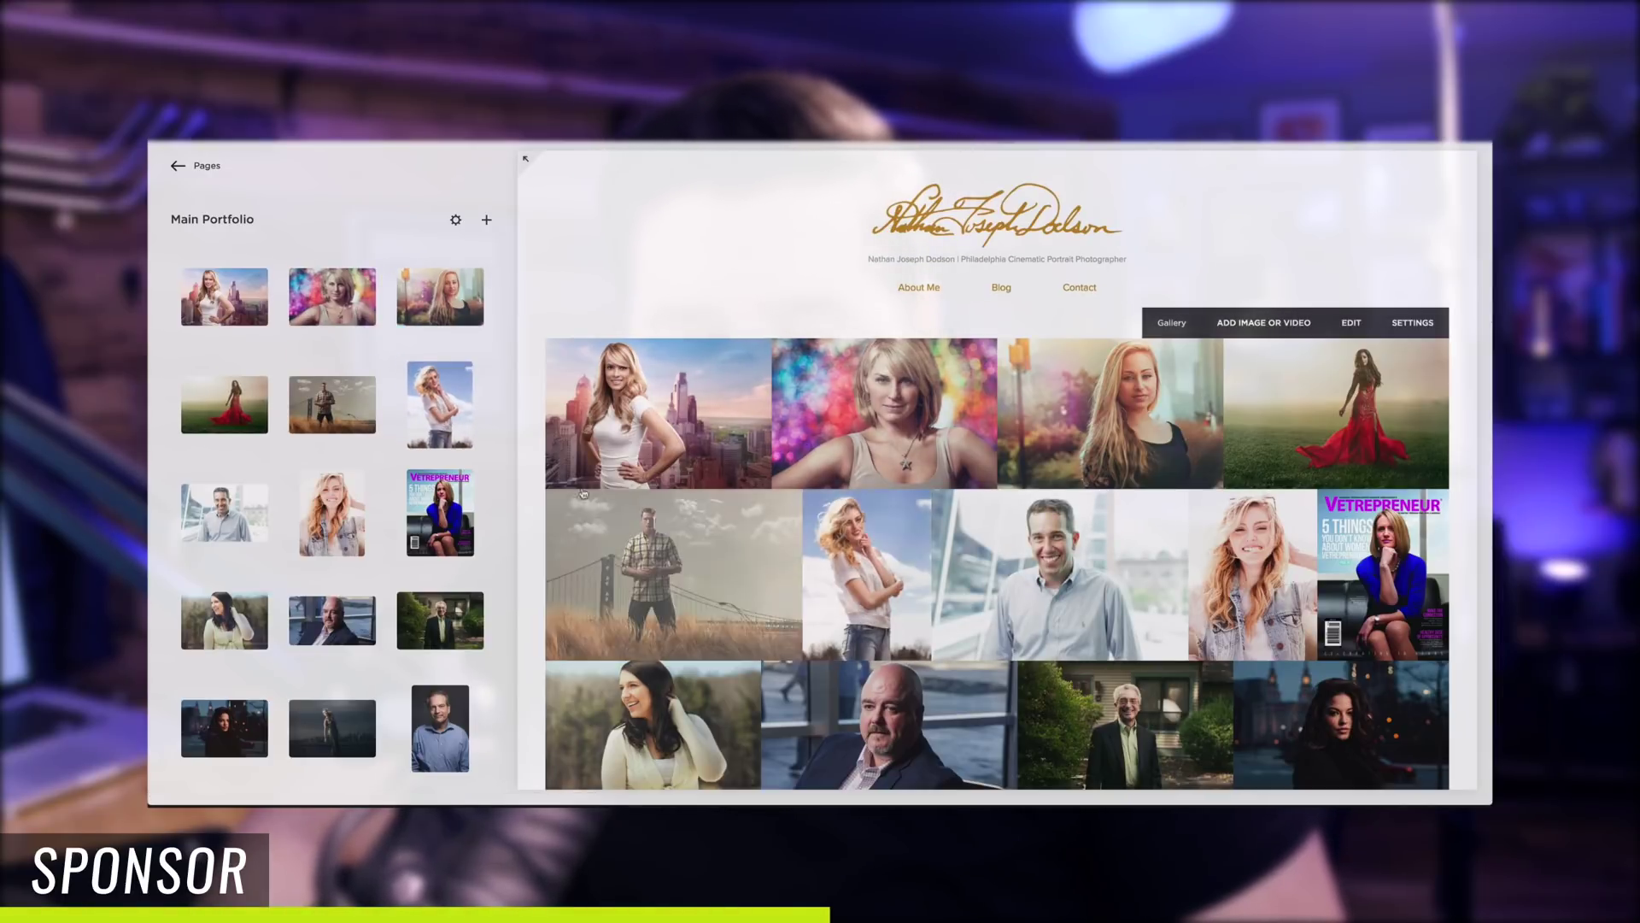
mouse_move(436, 418)
left_click_drag(421, 427, 333, 513)
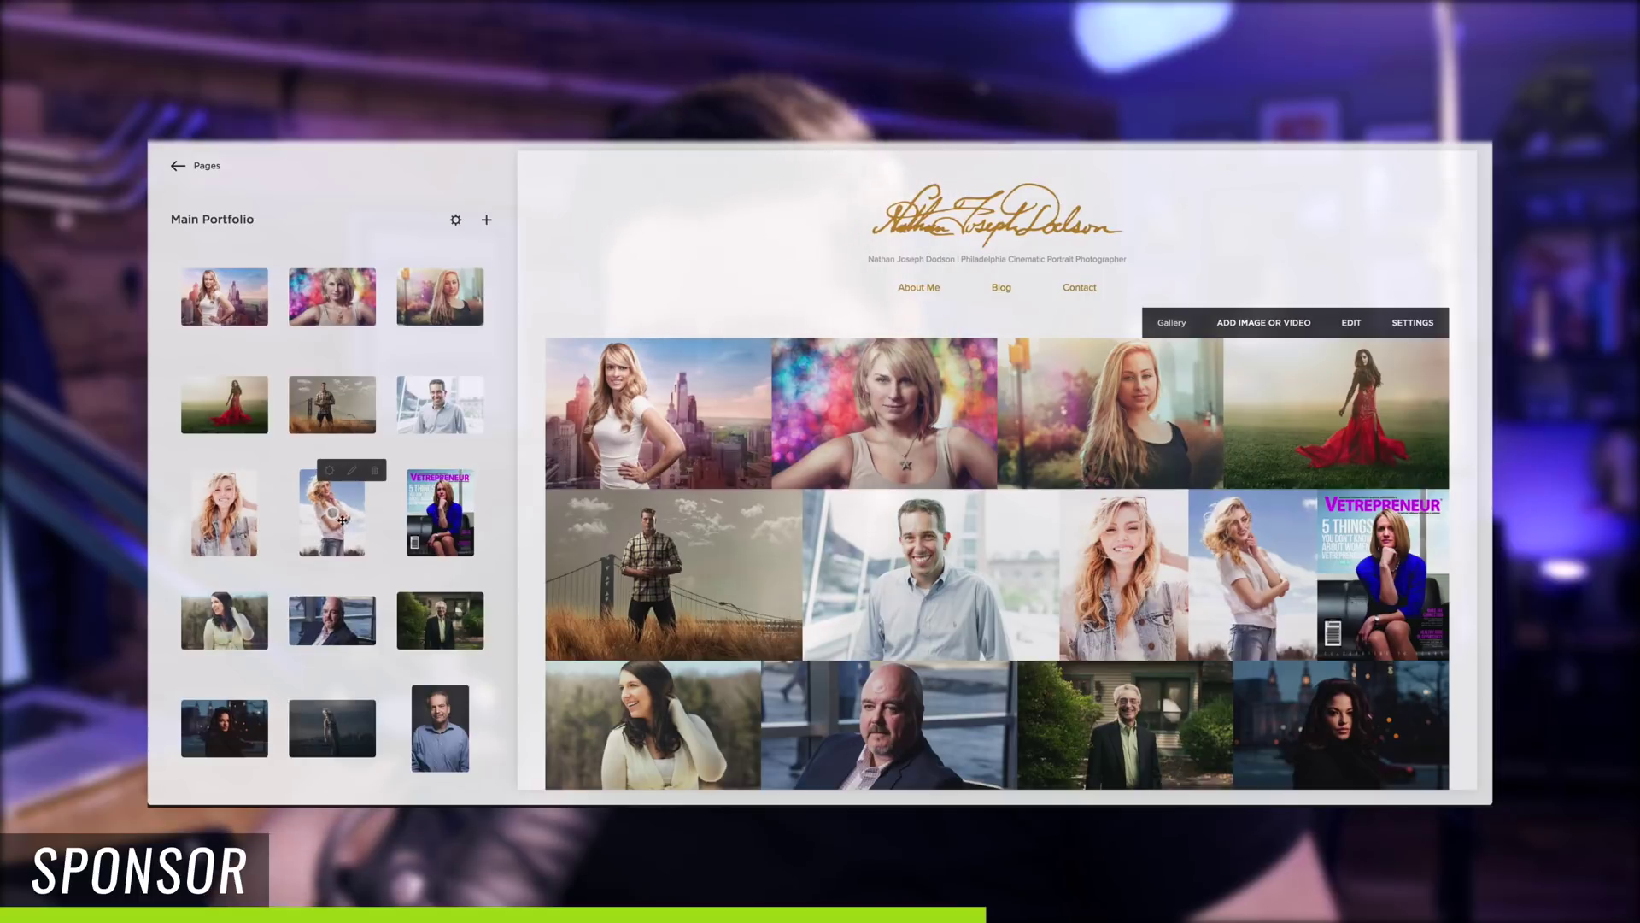
left_click_drag(343, 521, 224, 300)
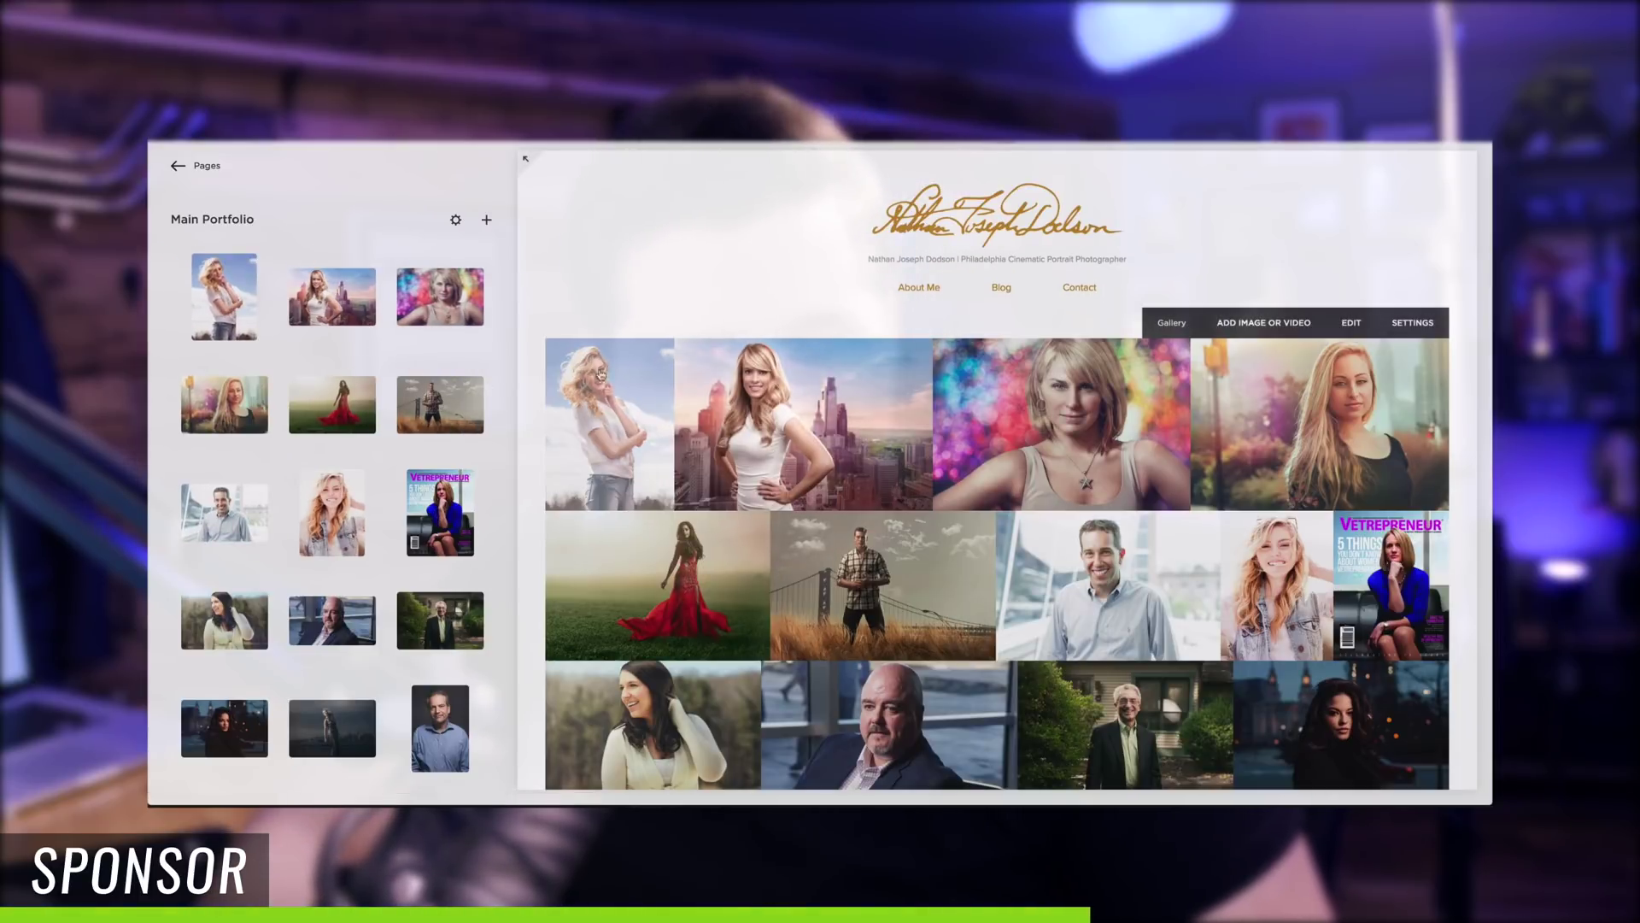
left_click_drag(230, 339, 352, 321)
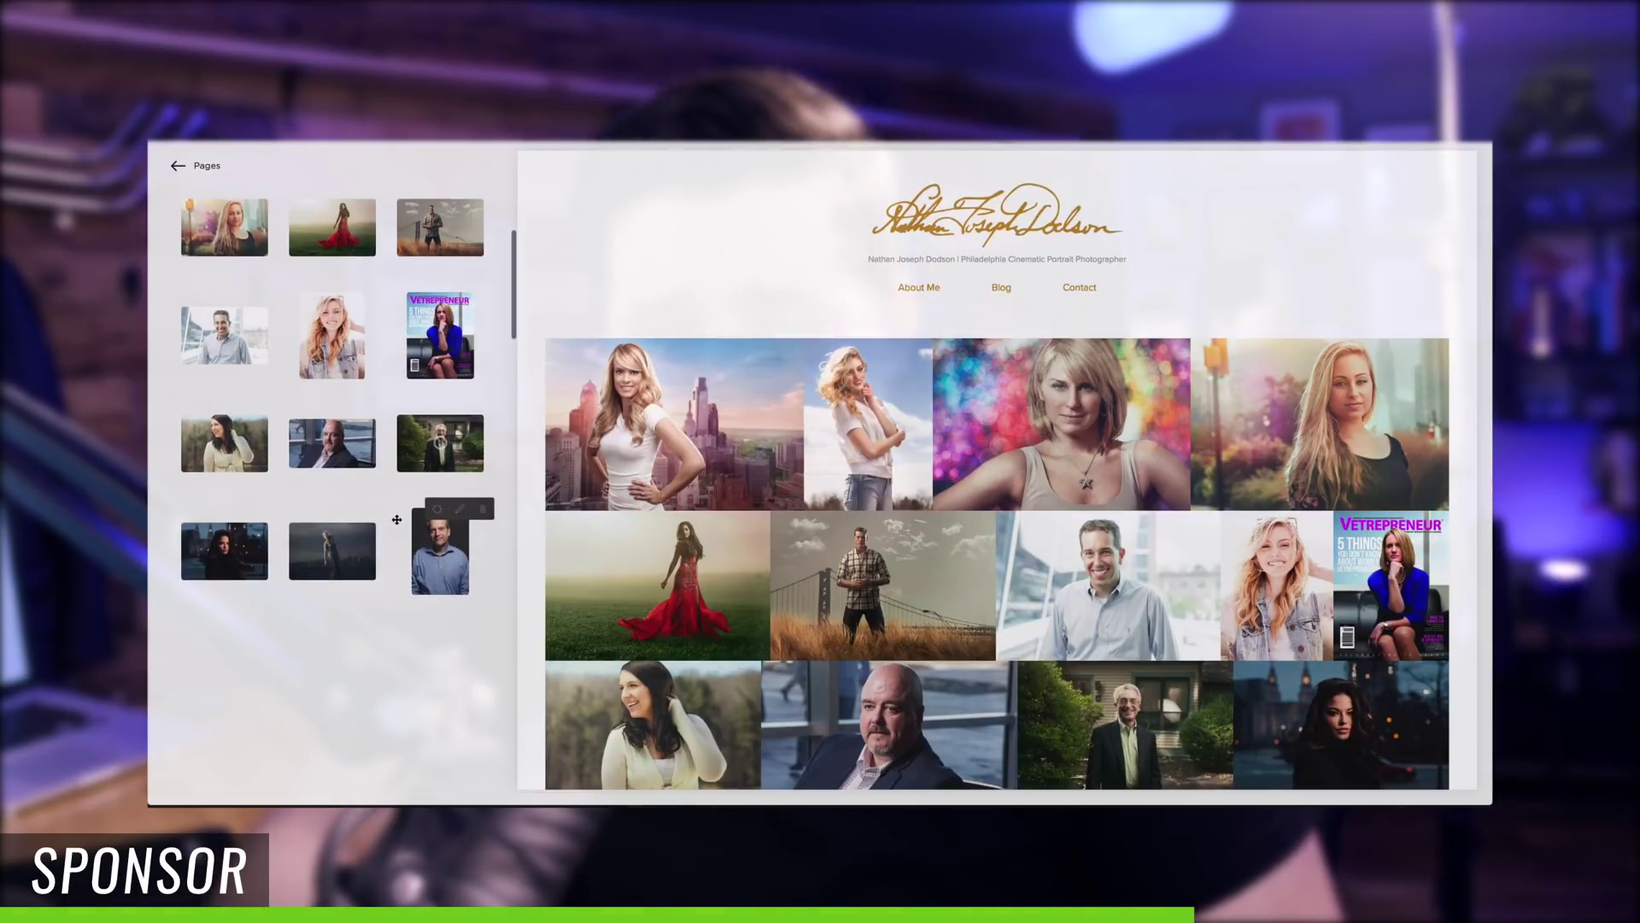
Open the gallery photo of the woman in the red dress for editing and enter the title "Valley Forge N".
scroll(396, 529, "down", 5)
scroll(382, 648, "up", 4)
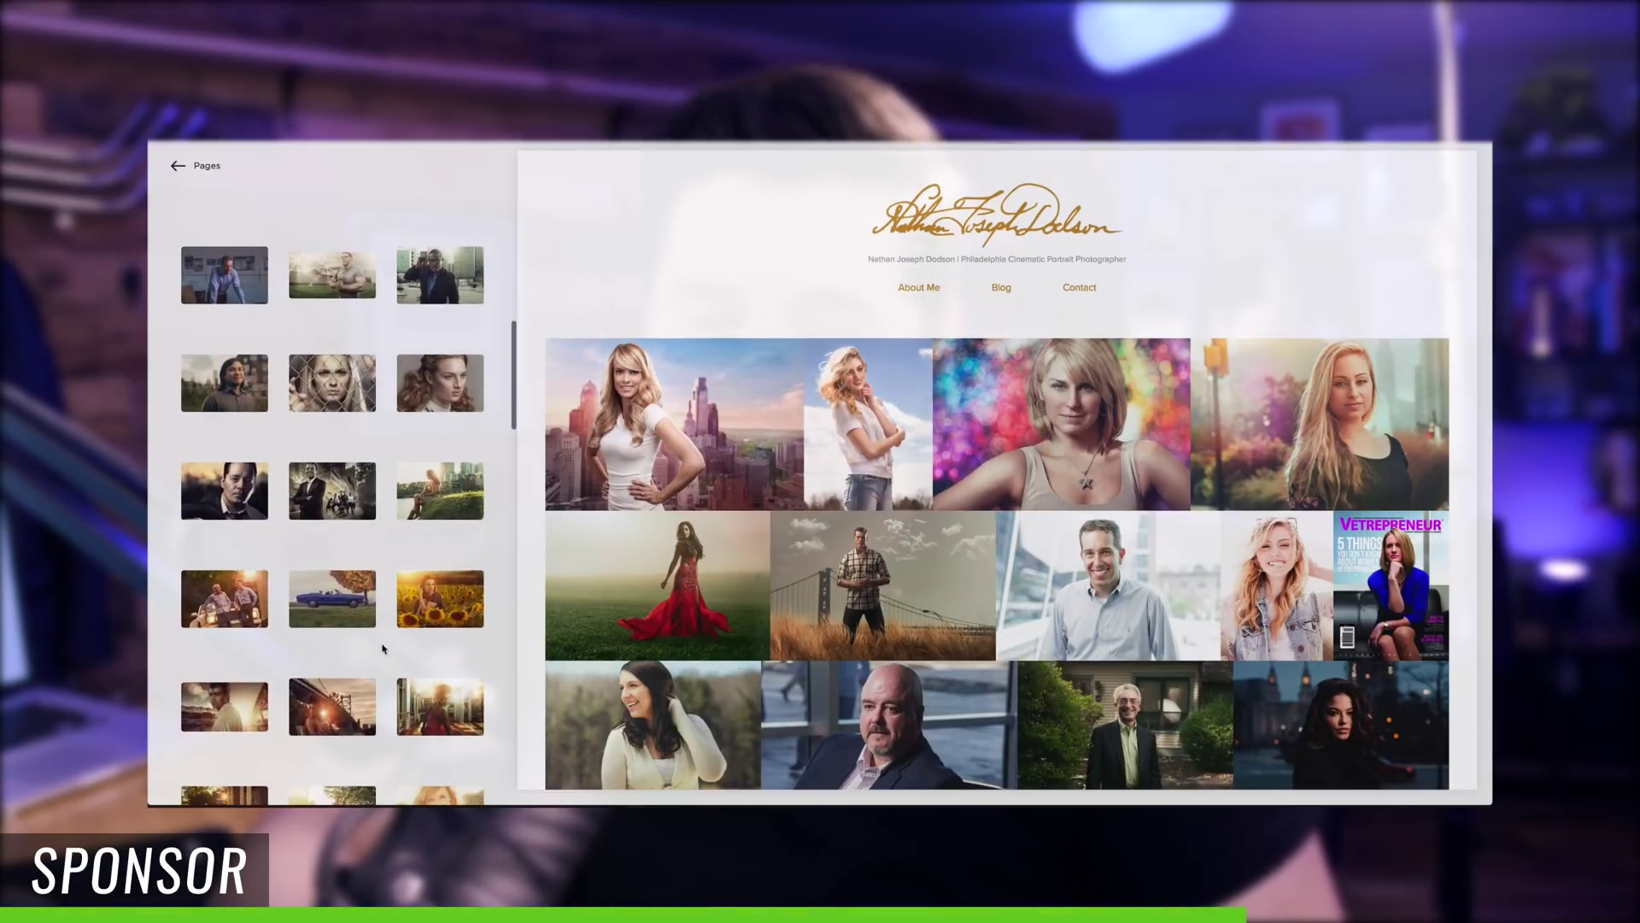
scroll(381, 647, "up", 2)
mouse_move(329, 367)
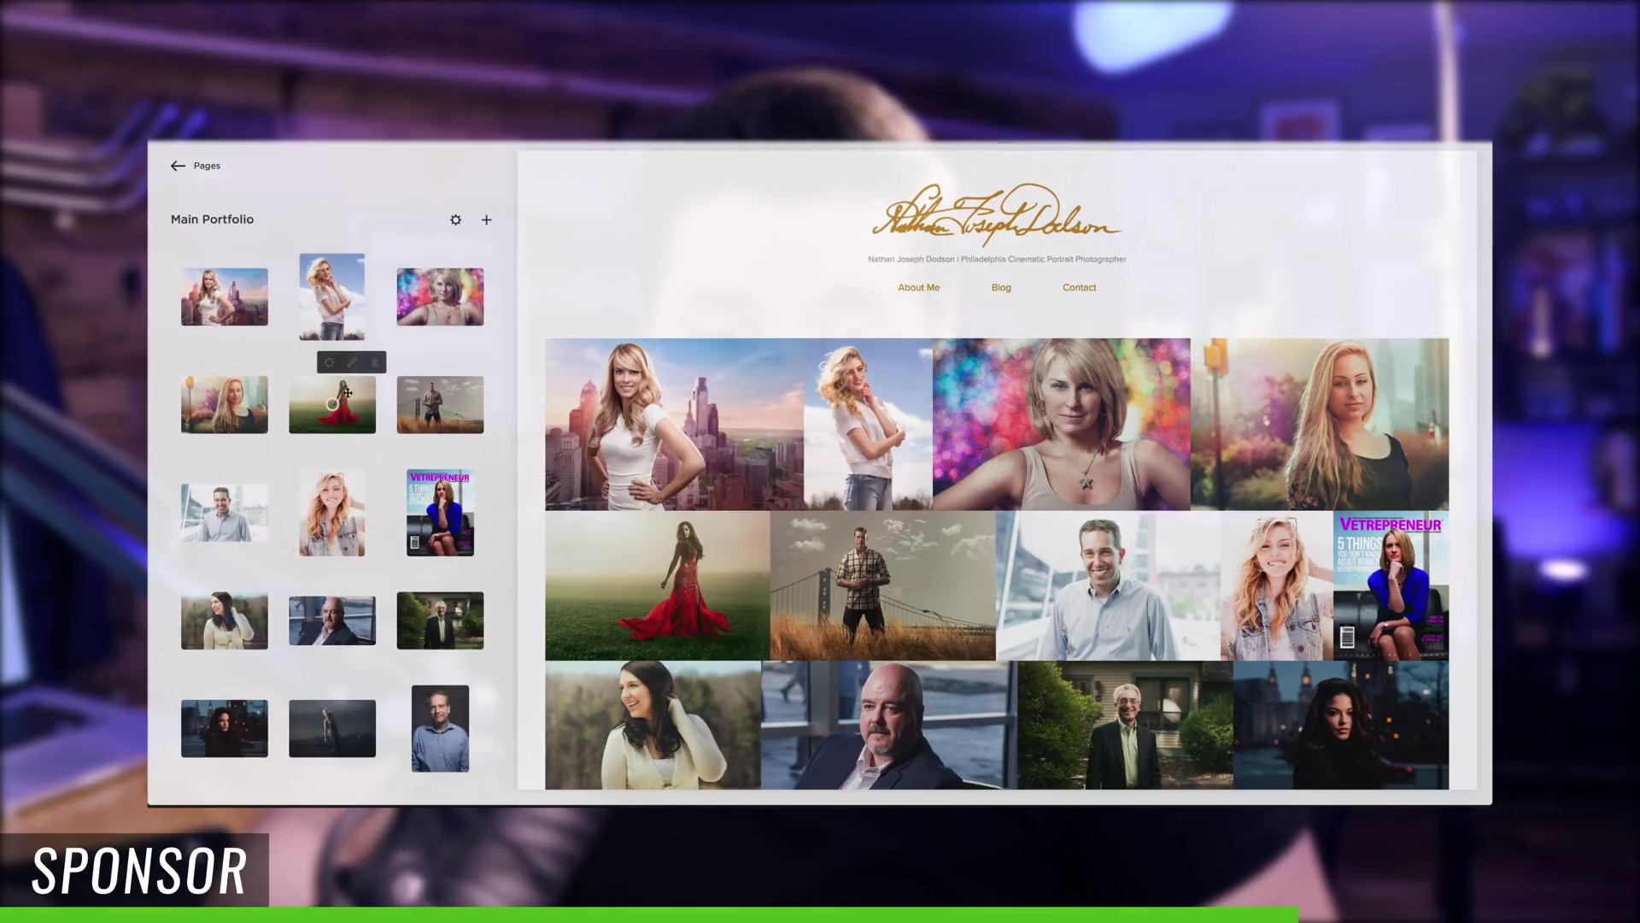
left_click(330, 363)
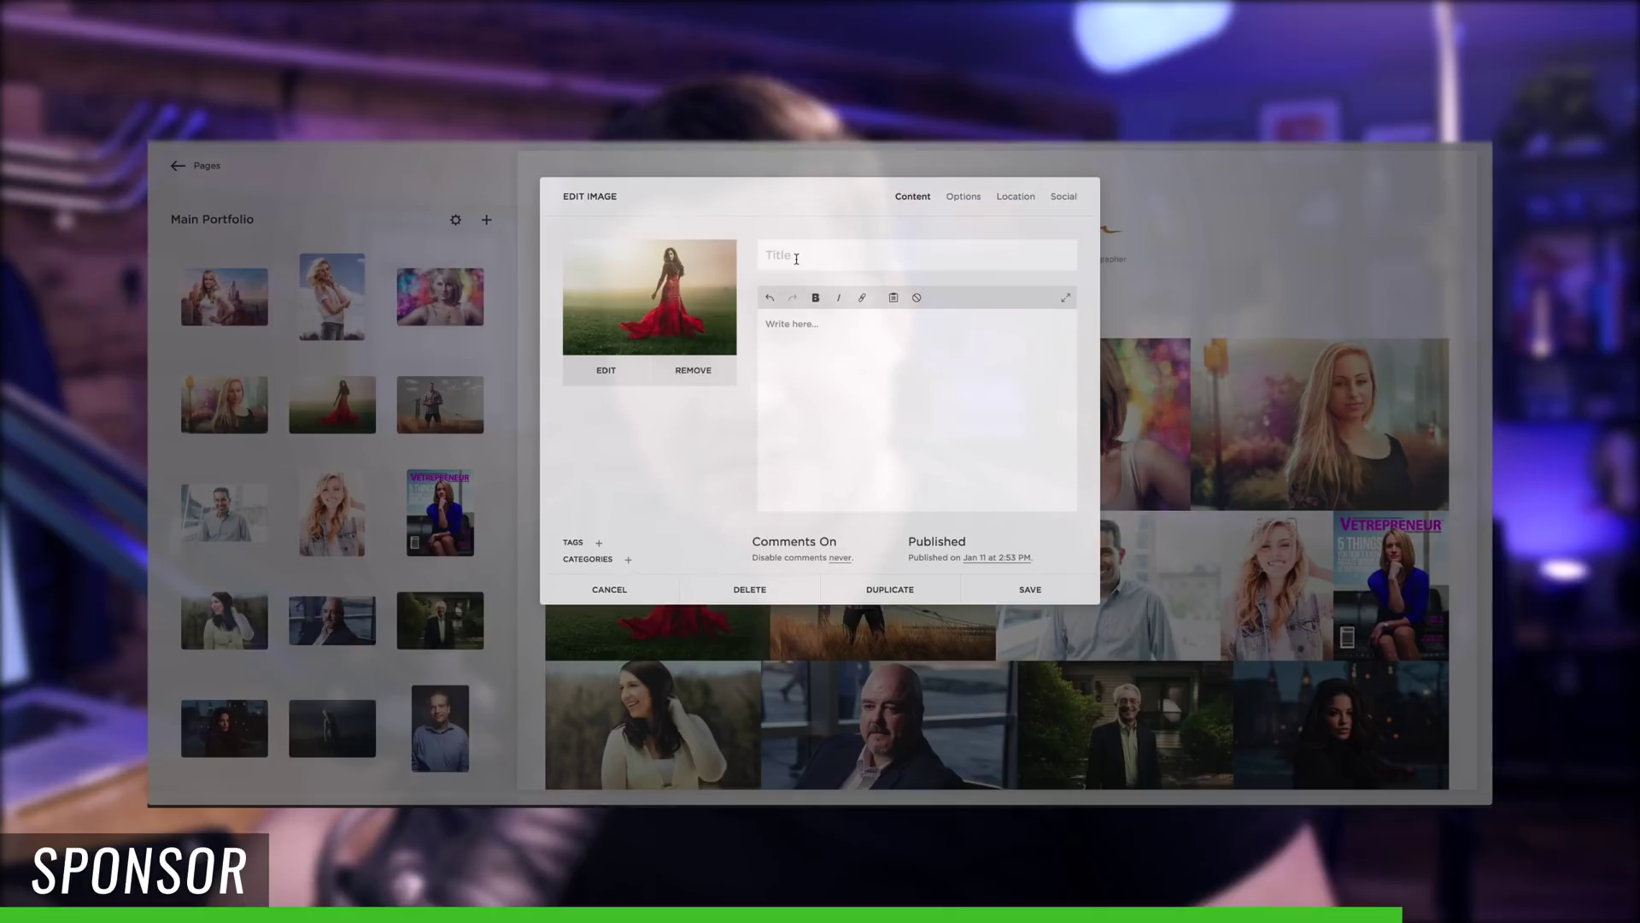
type("Valley Fo")
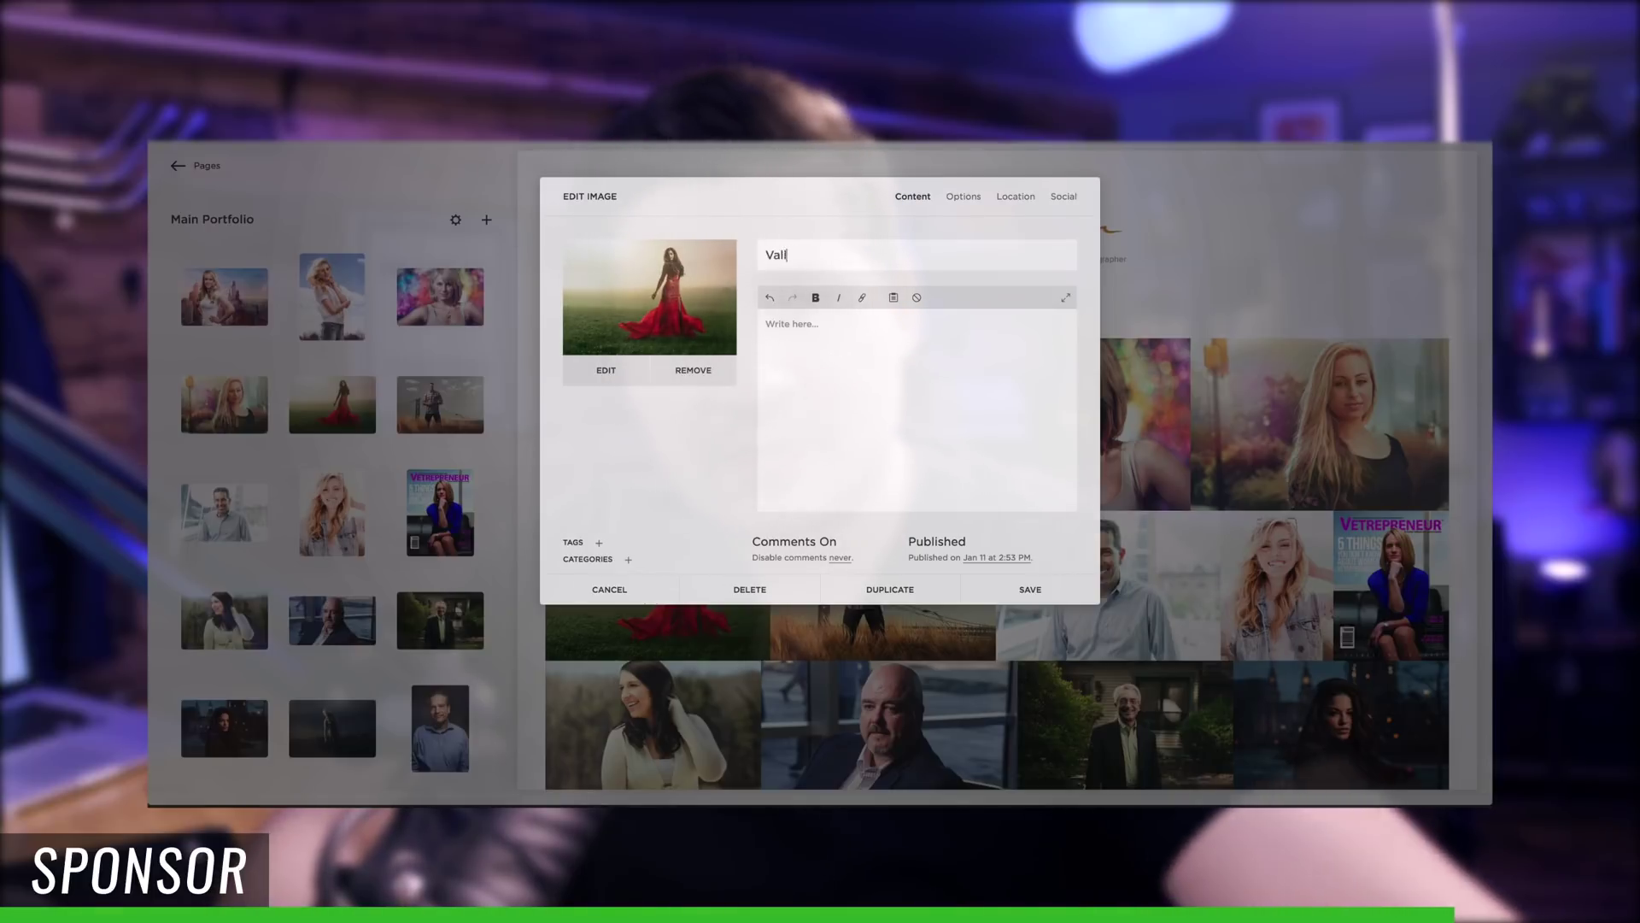
type("rge N")
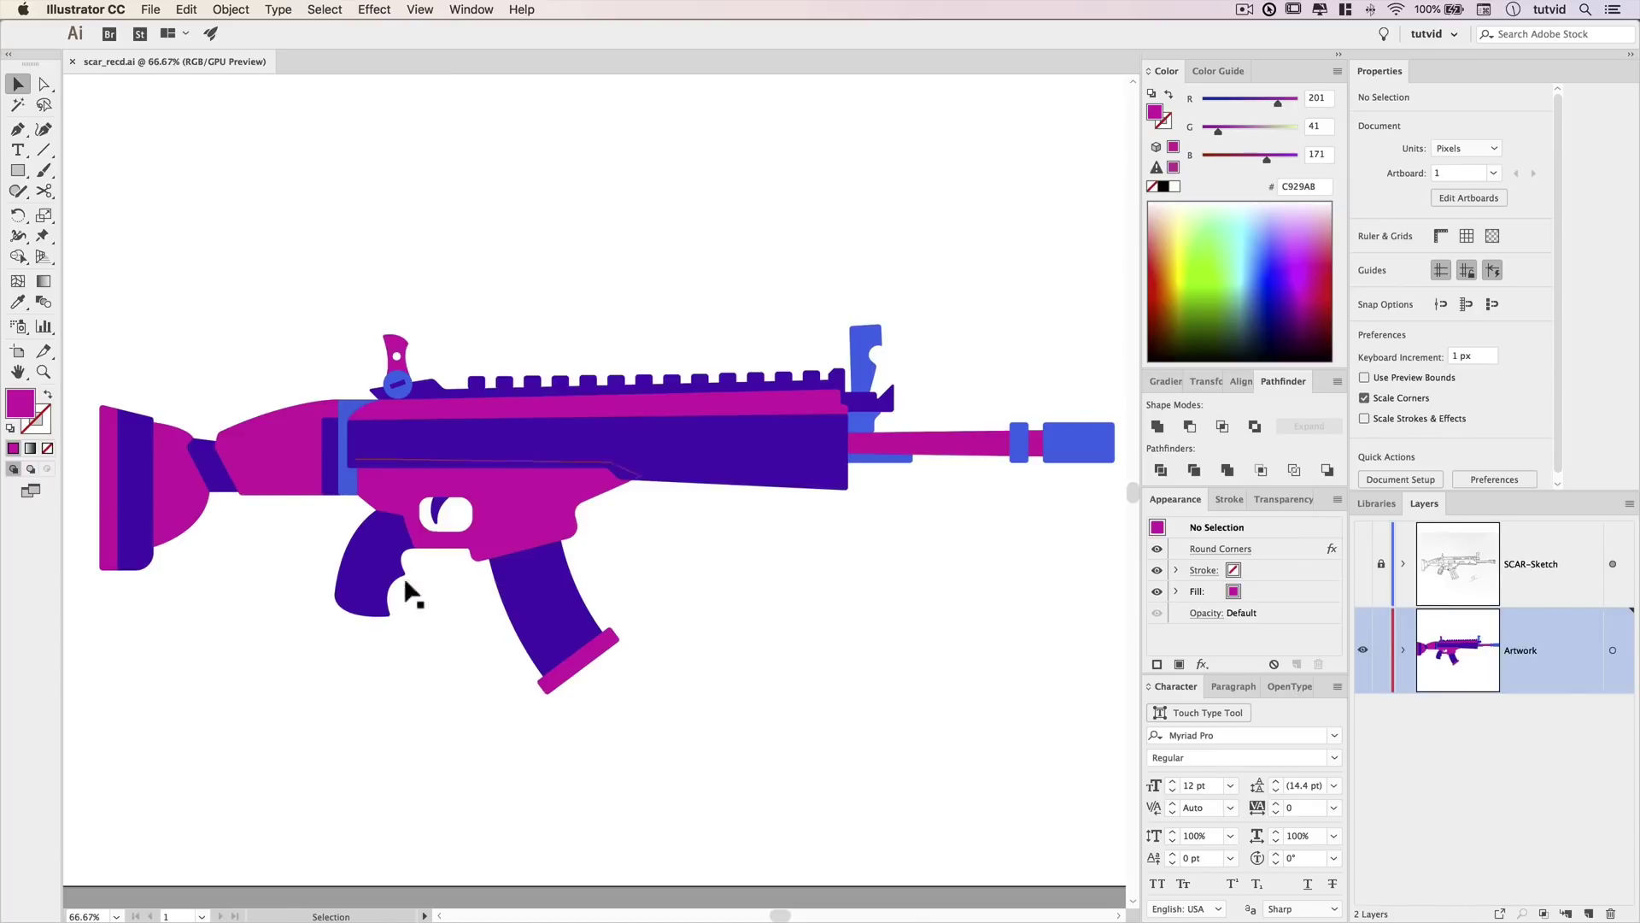
Select all the rifle artwork and group it.
left_click_drag(1025, 321, 1019, 324)
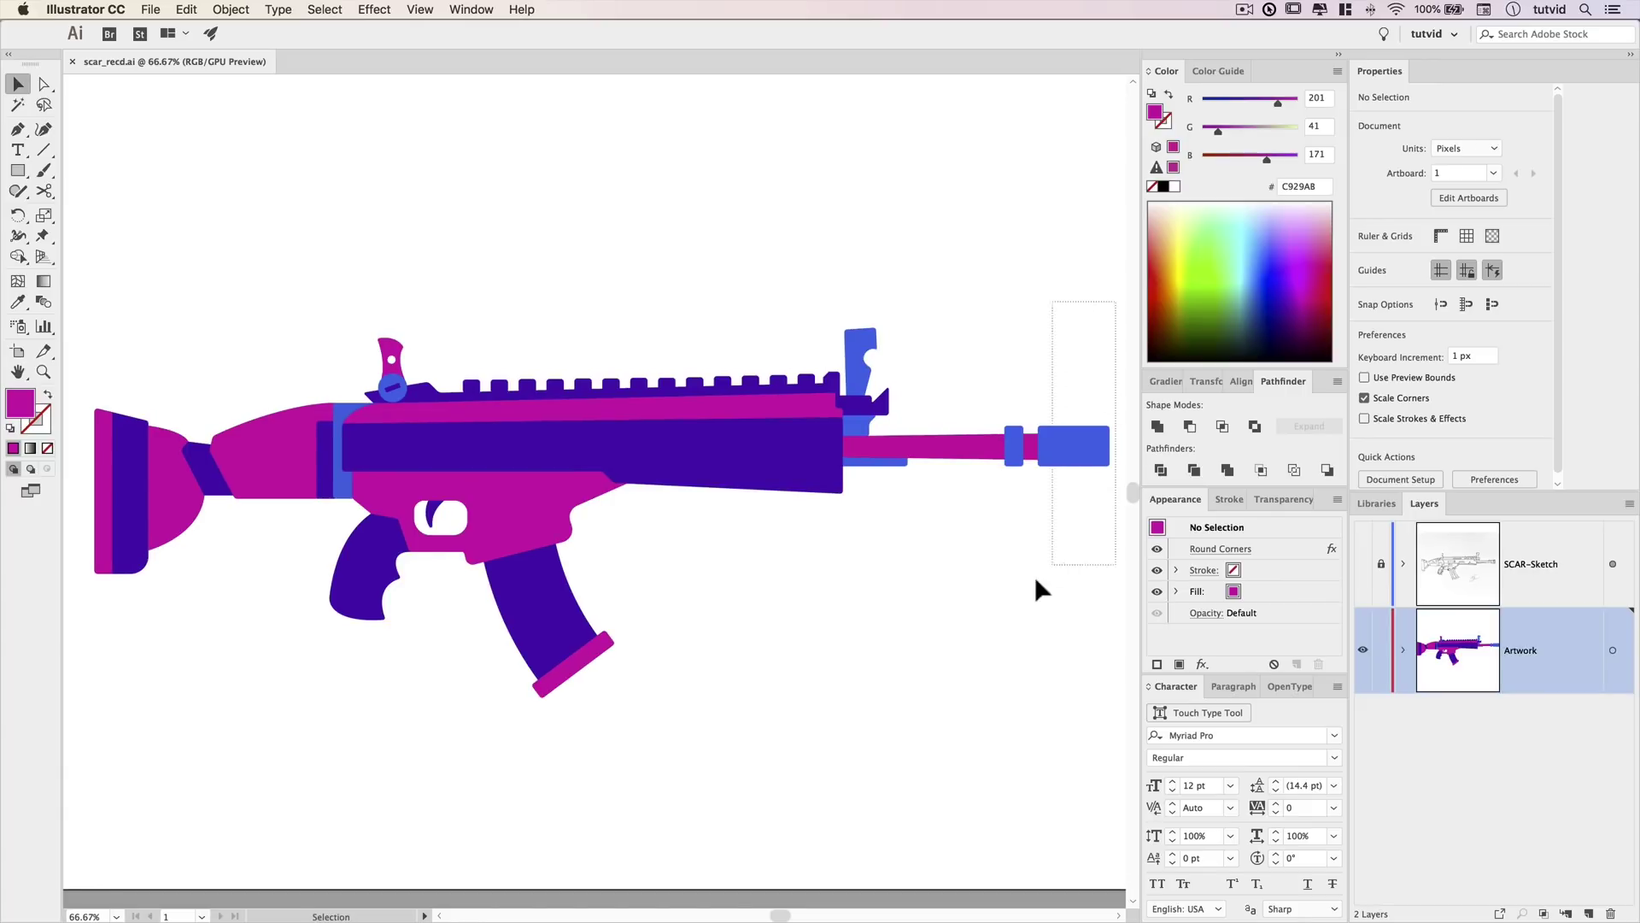
left_click_drag(1115, 301, 84, 756)
left_click(187, 9)
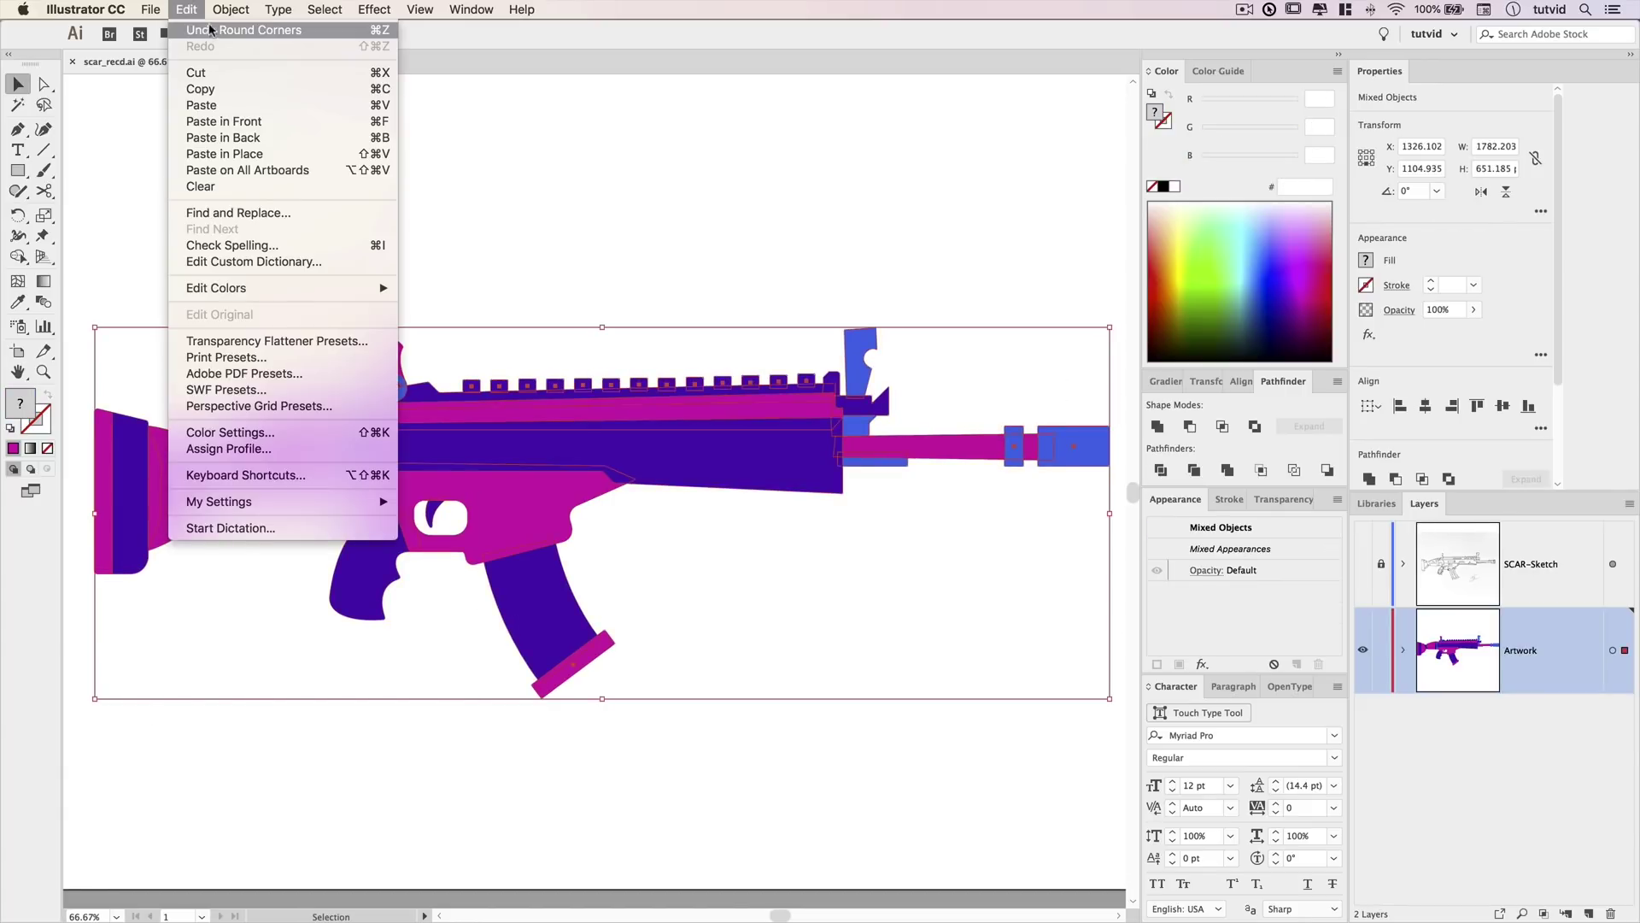
mouse_move(230, 10)
left_click(240, 70)
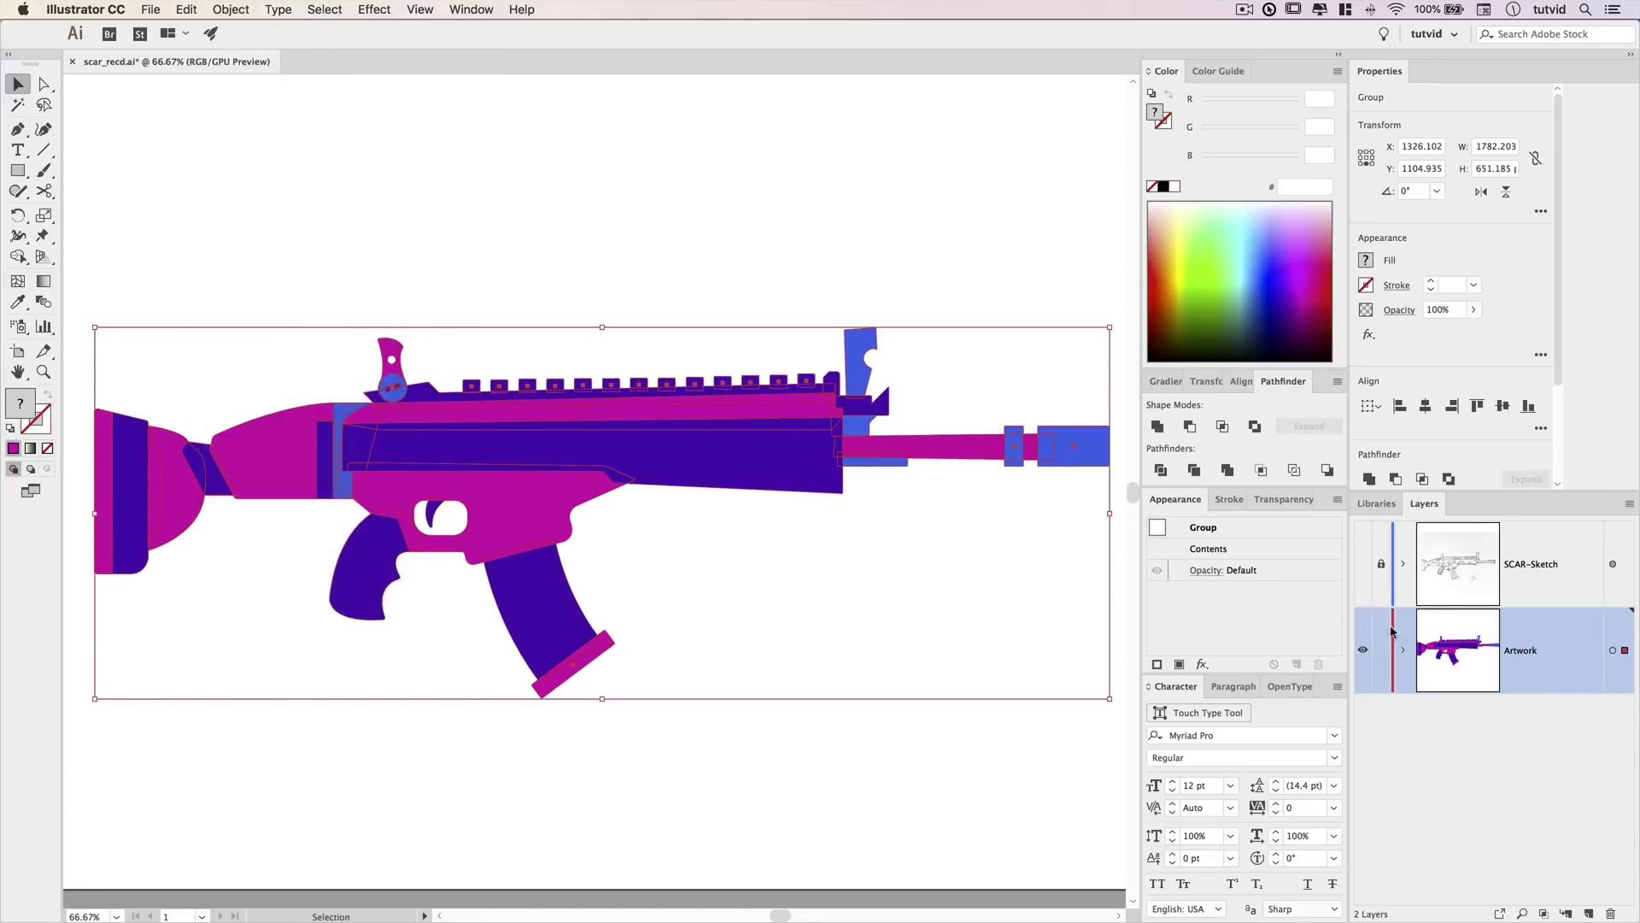
Expand the Artwork layer, then copy the rifle group and paste the duplicate in front.
left_click(1402, 651)
left_click(188, 10)
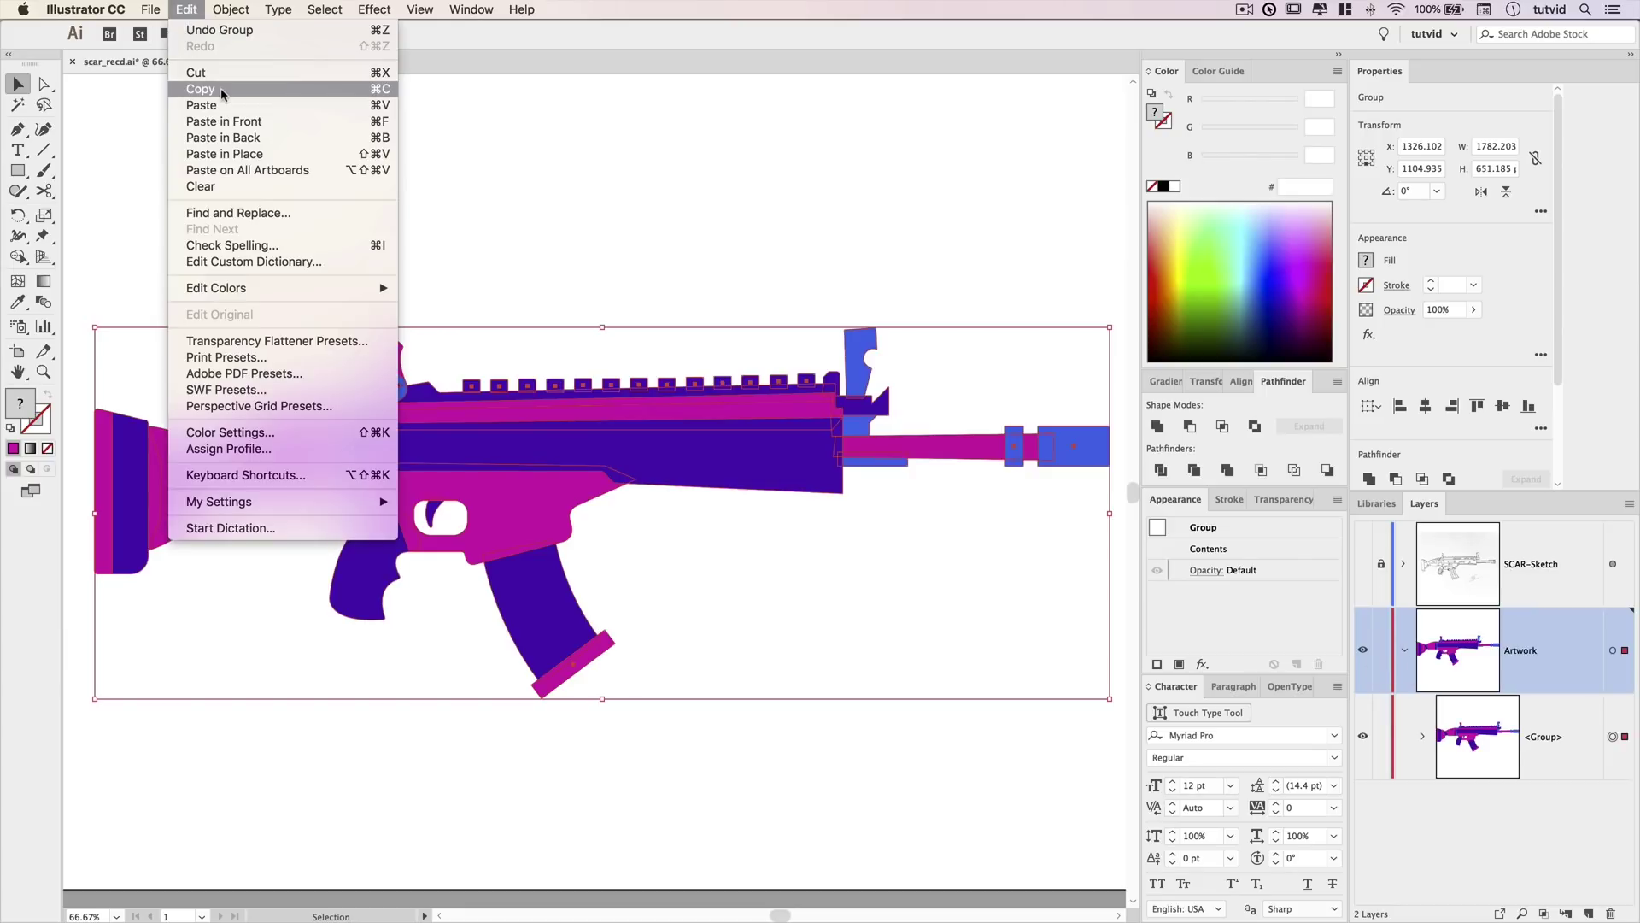
left_click(213, 84)
left_click(187, 11)
left_click(218, 123)
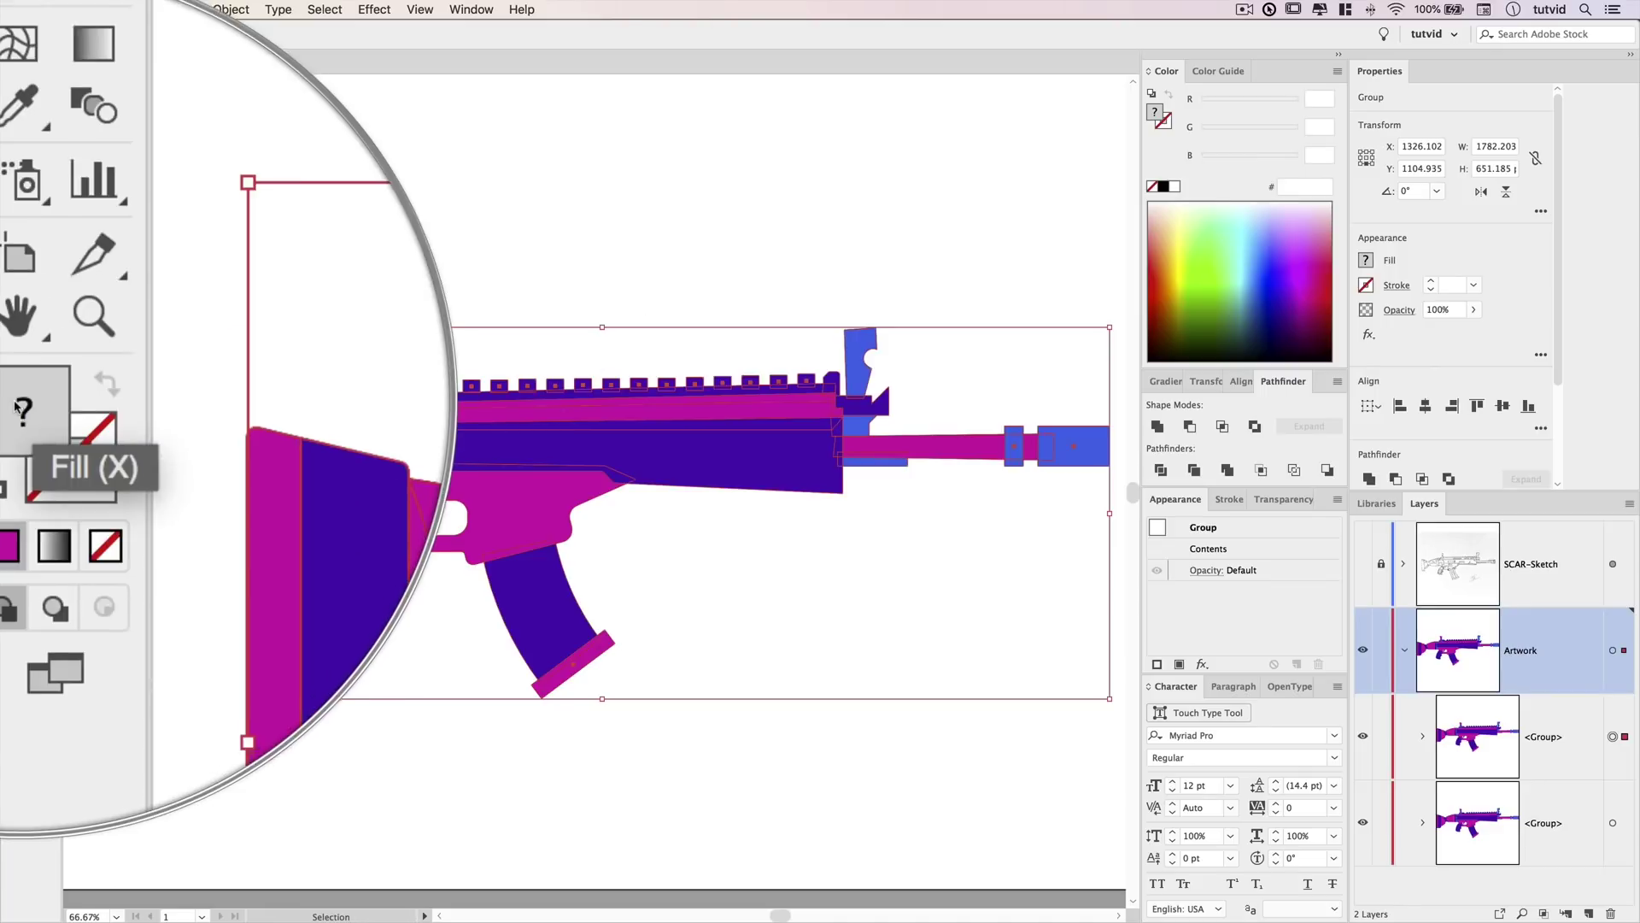
Remove the duplicate group's fill and give it a black 5 pt stroke.
left_click(47, 448)
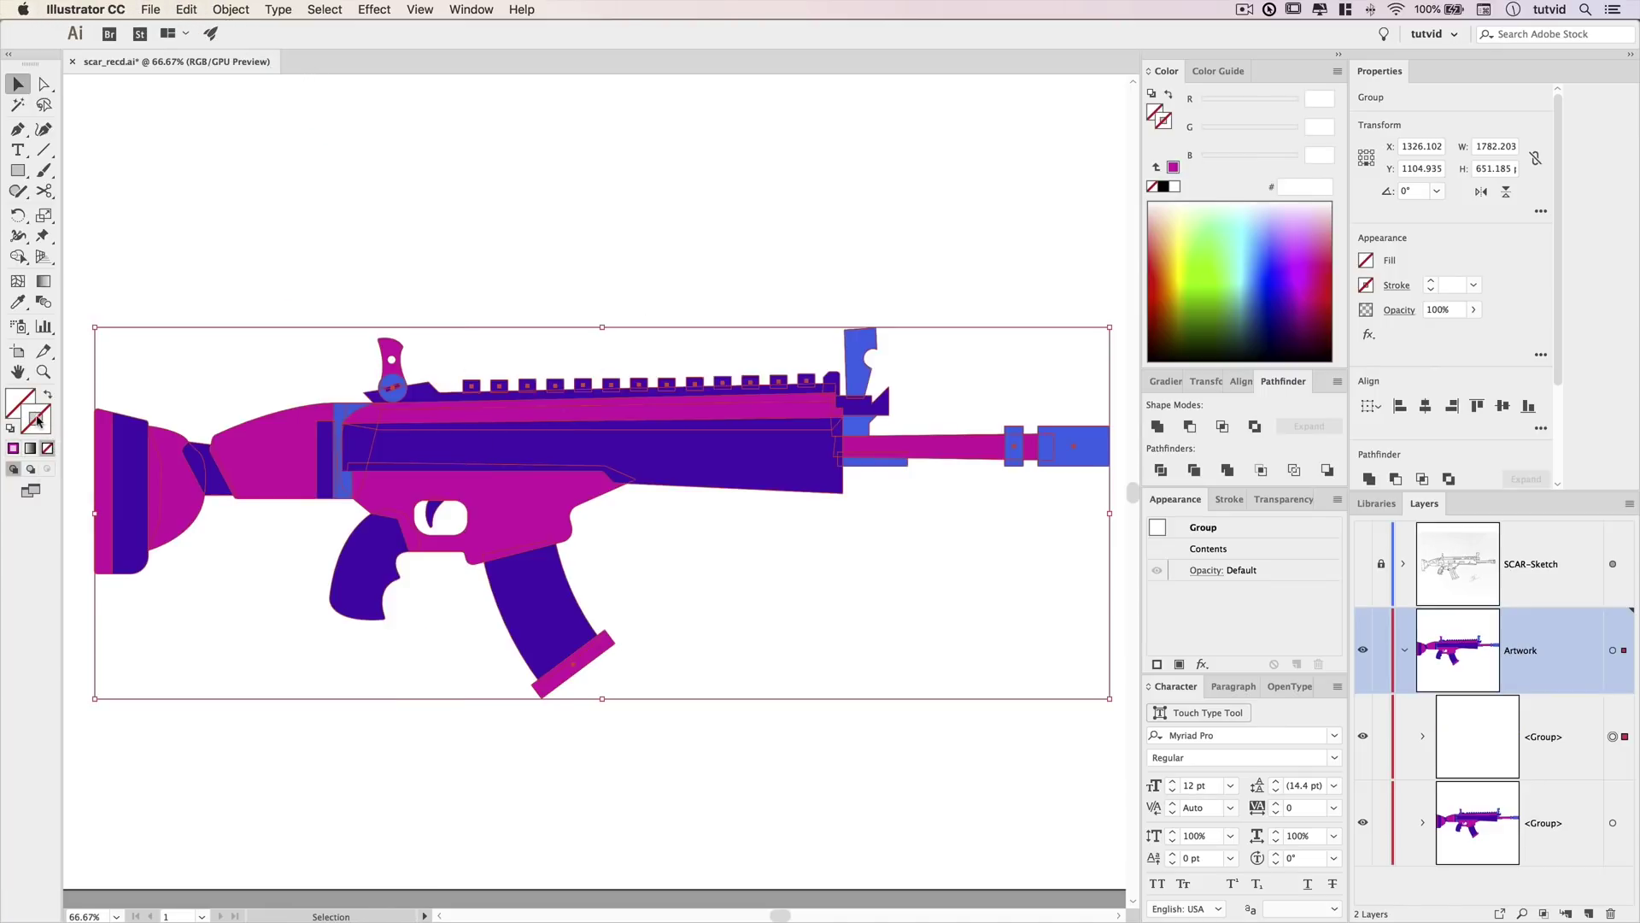
left_click(1164, 187)
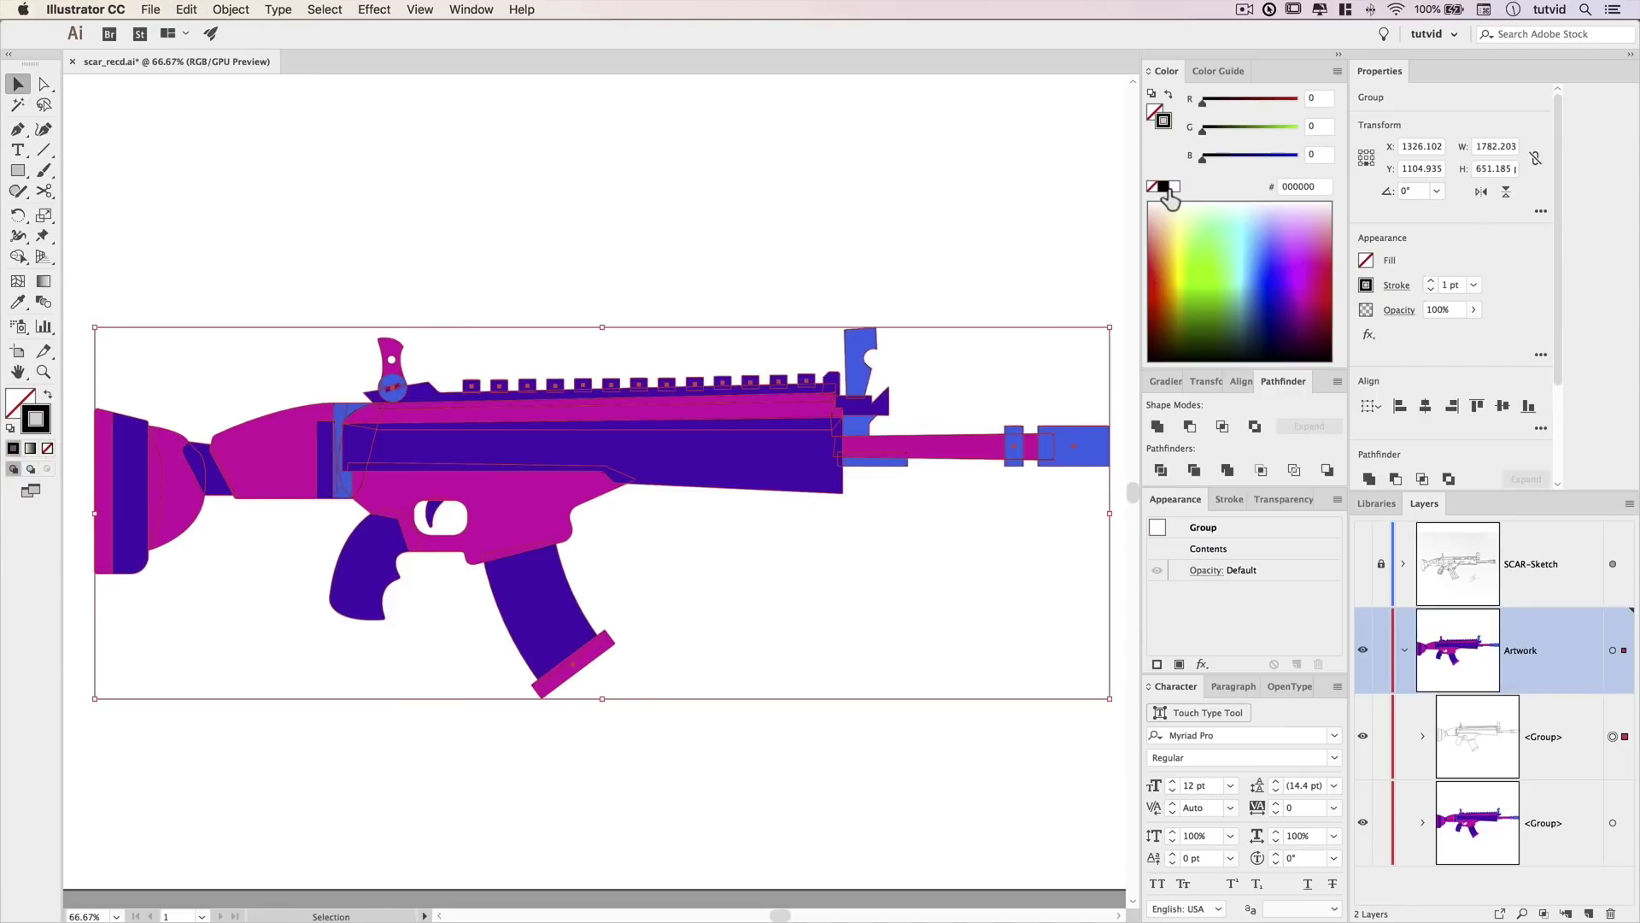
left_click(1431, 281)
left_click(1431, 281)
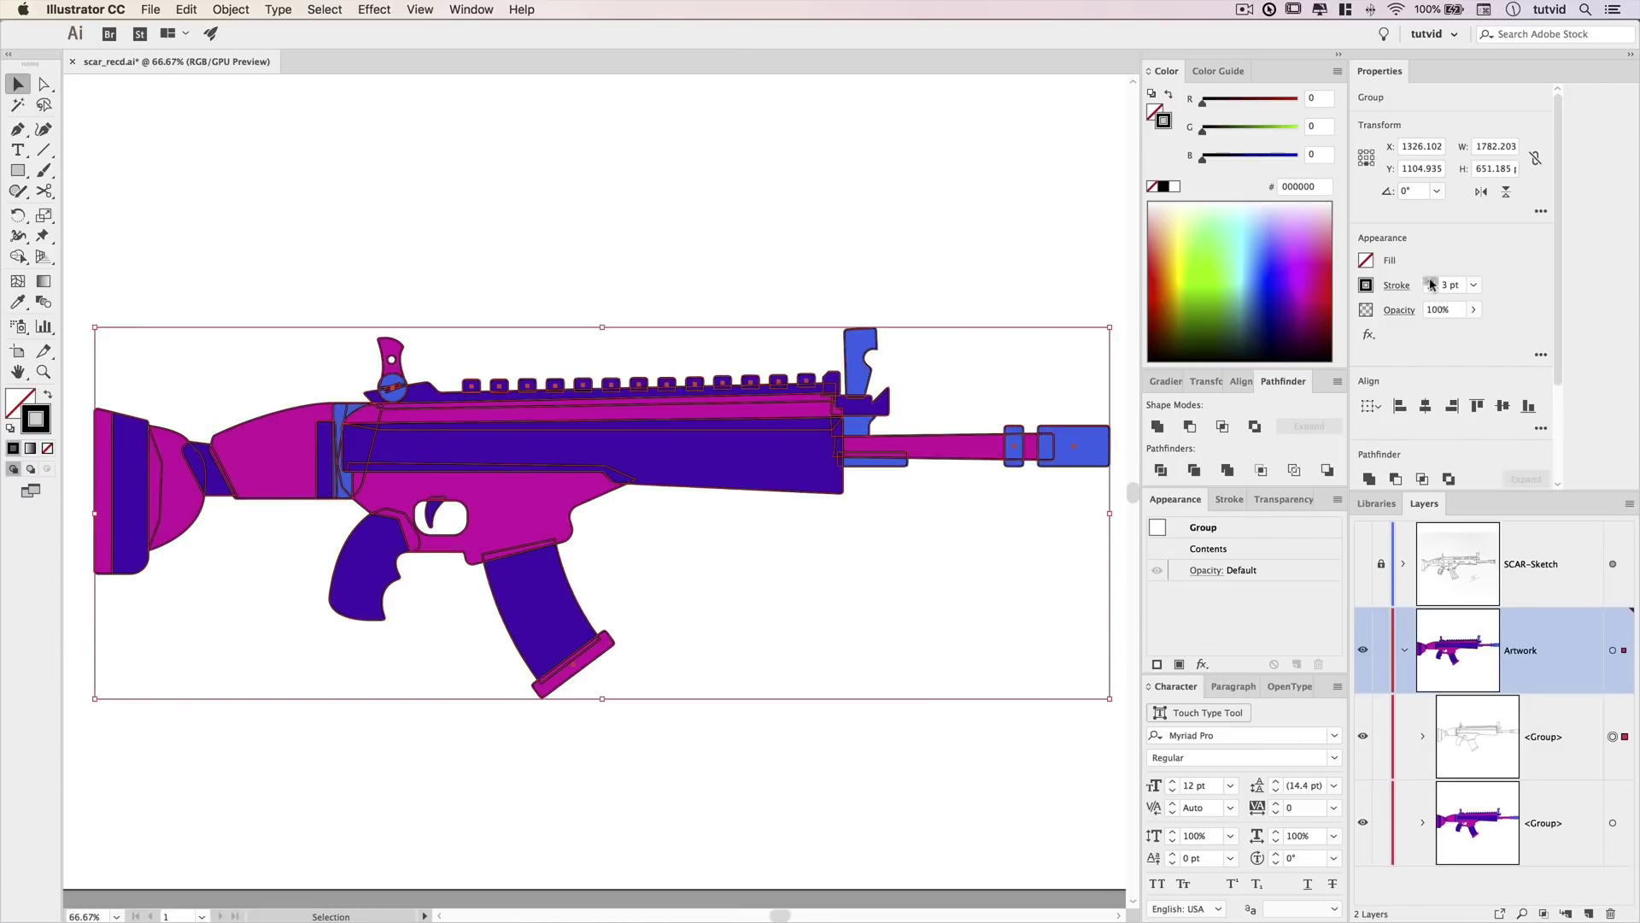
left_click(1430, 281)
left_click(1429, 281)
Set the duplicate group's stroke to Round Cap and Round Join, then deselect it.
left_click(1396, 285)
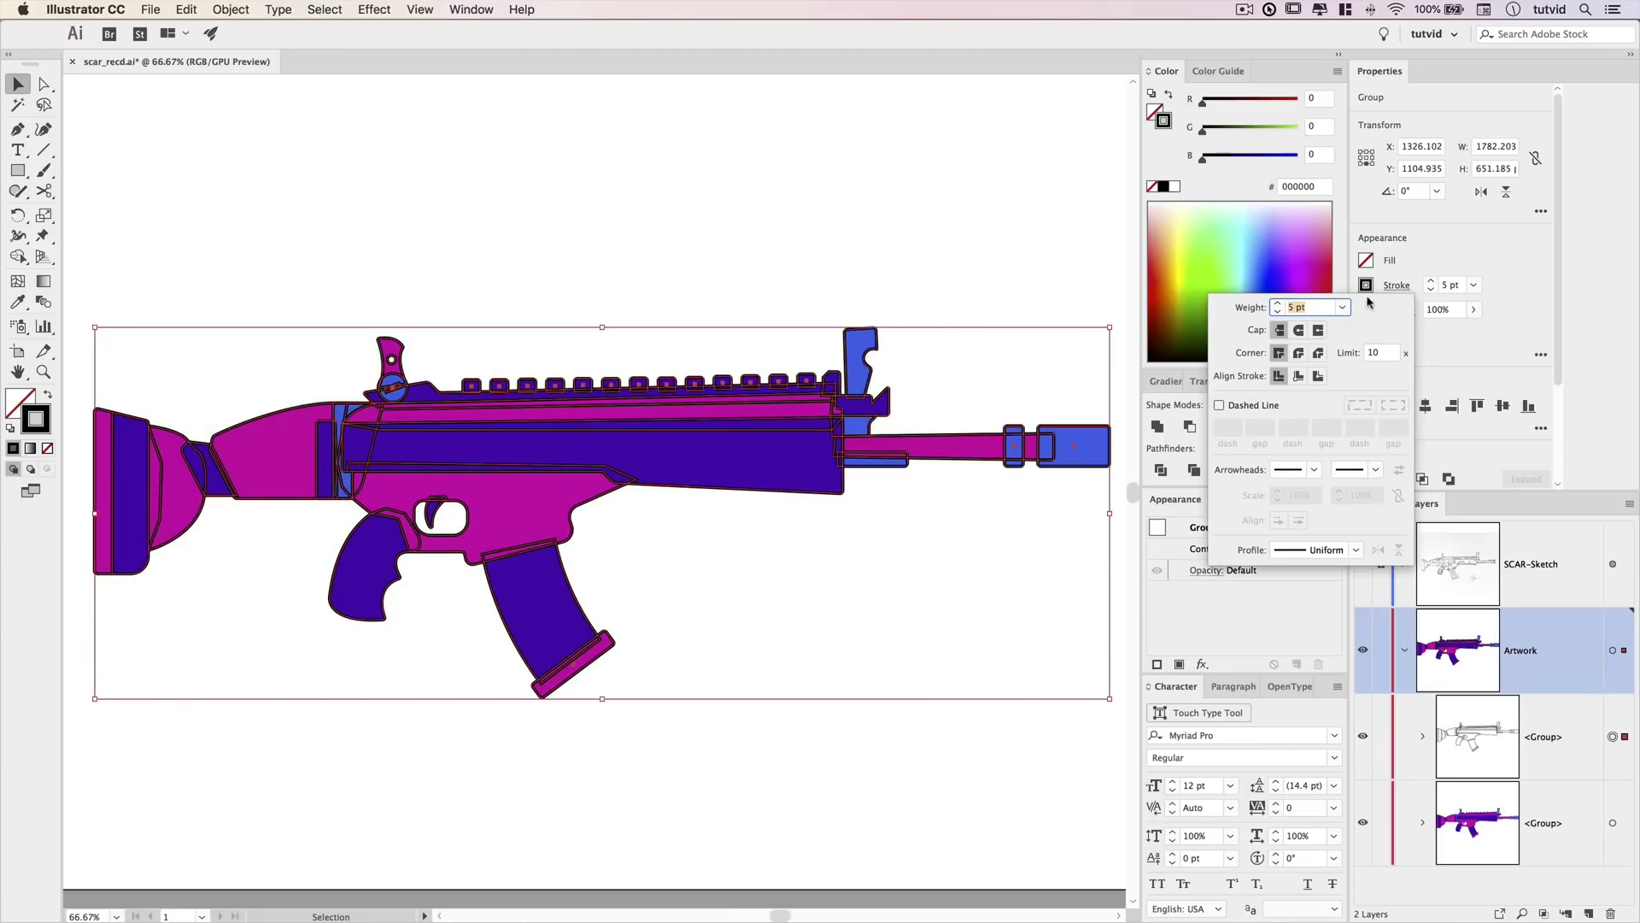
left_click(1299, 331)
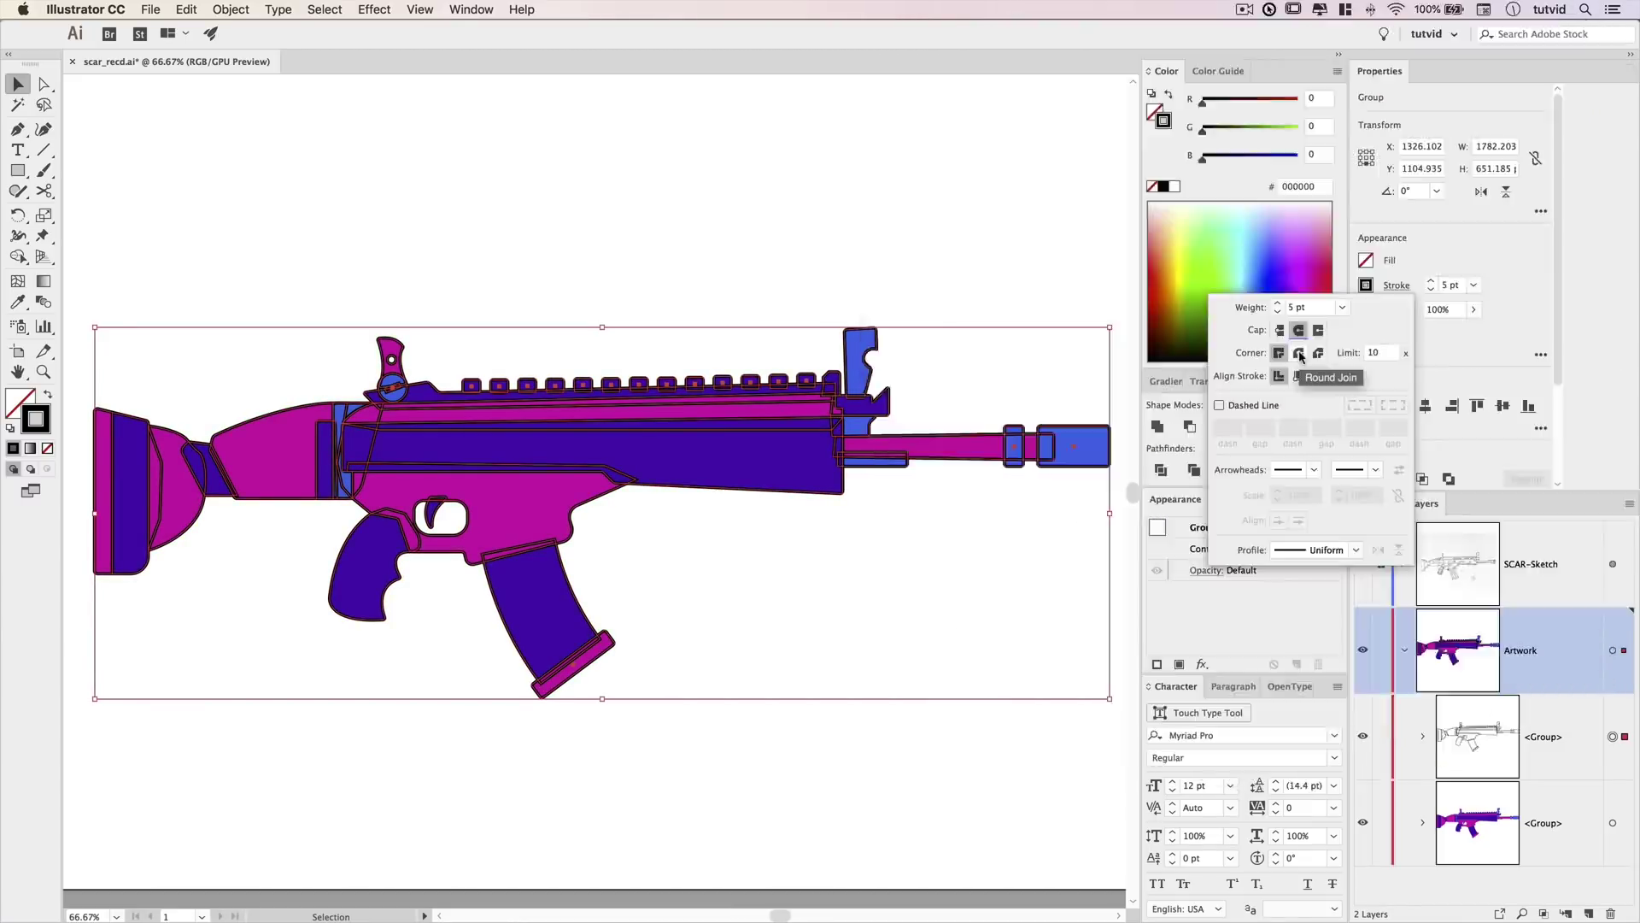
left_click(690, 231)
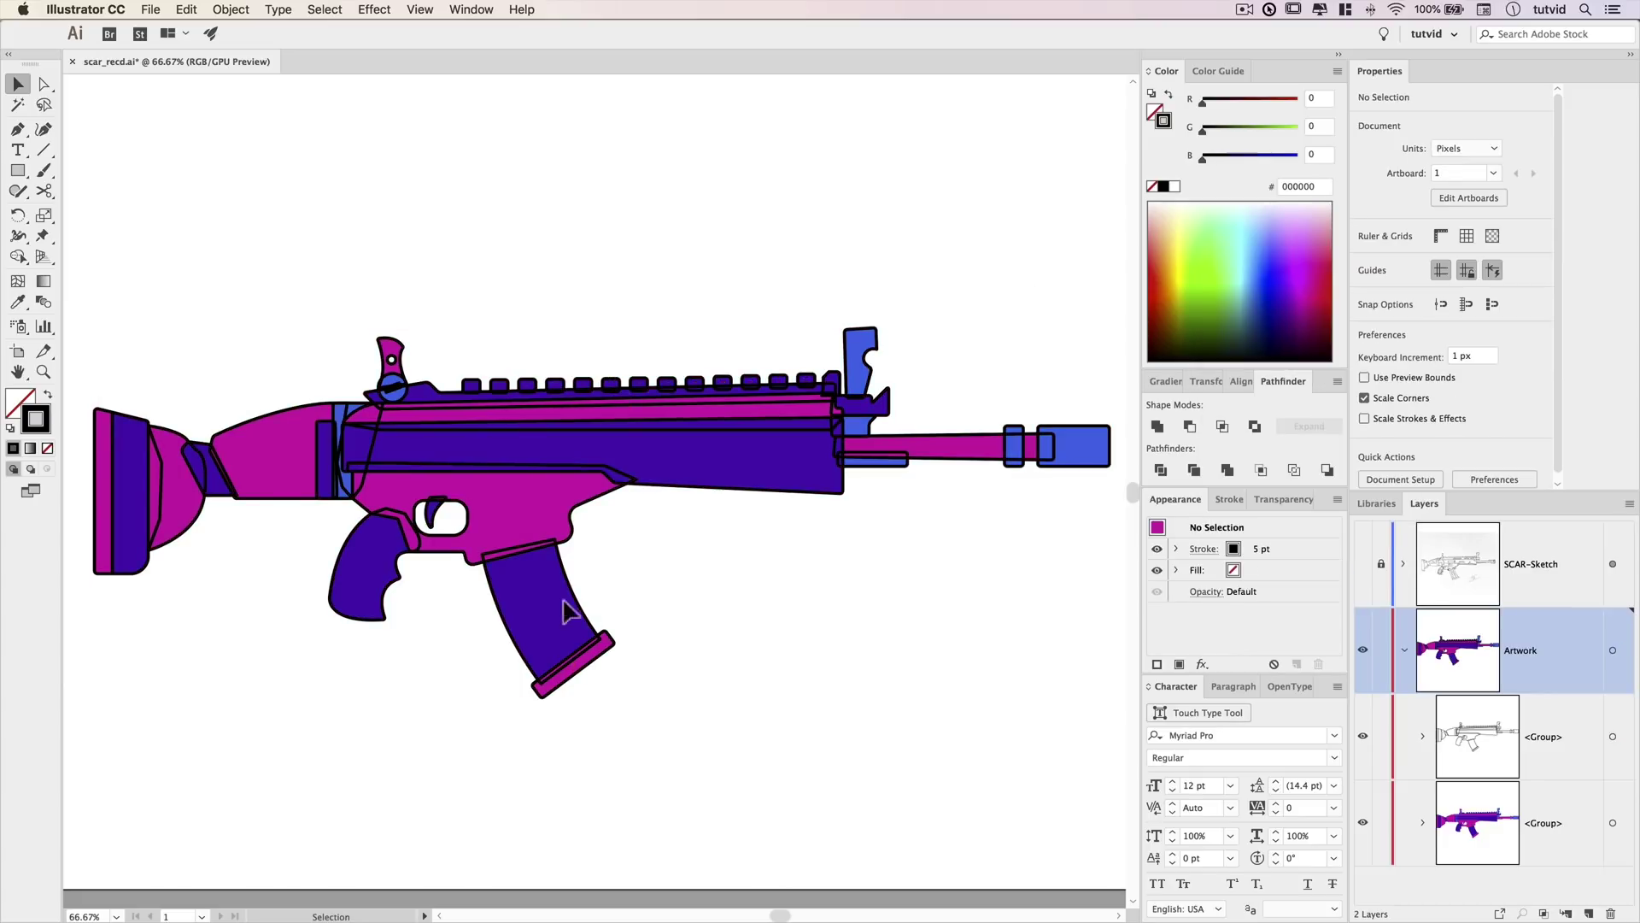
Ungroup the outlines, cut the barrel outline with the Scissors where it meets the muzzle, and delete the segment inside the muzzle.
key("z")
left_click(929, 480)
left_click(930, 480)
left_click(950, 495)
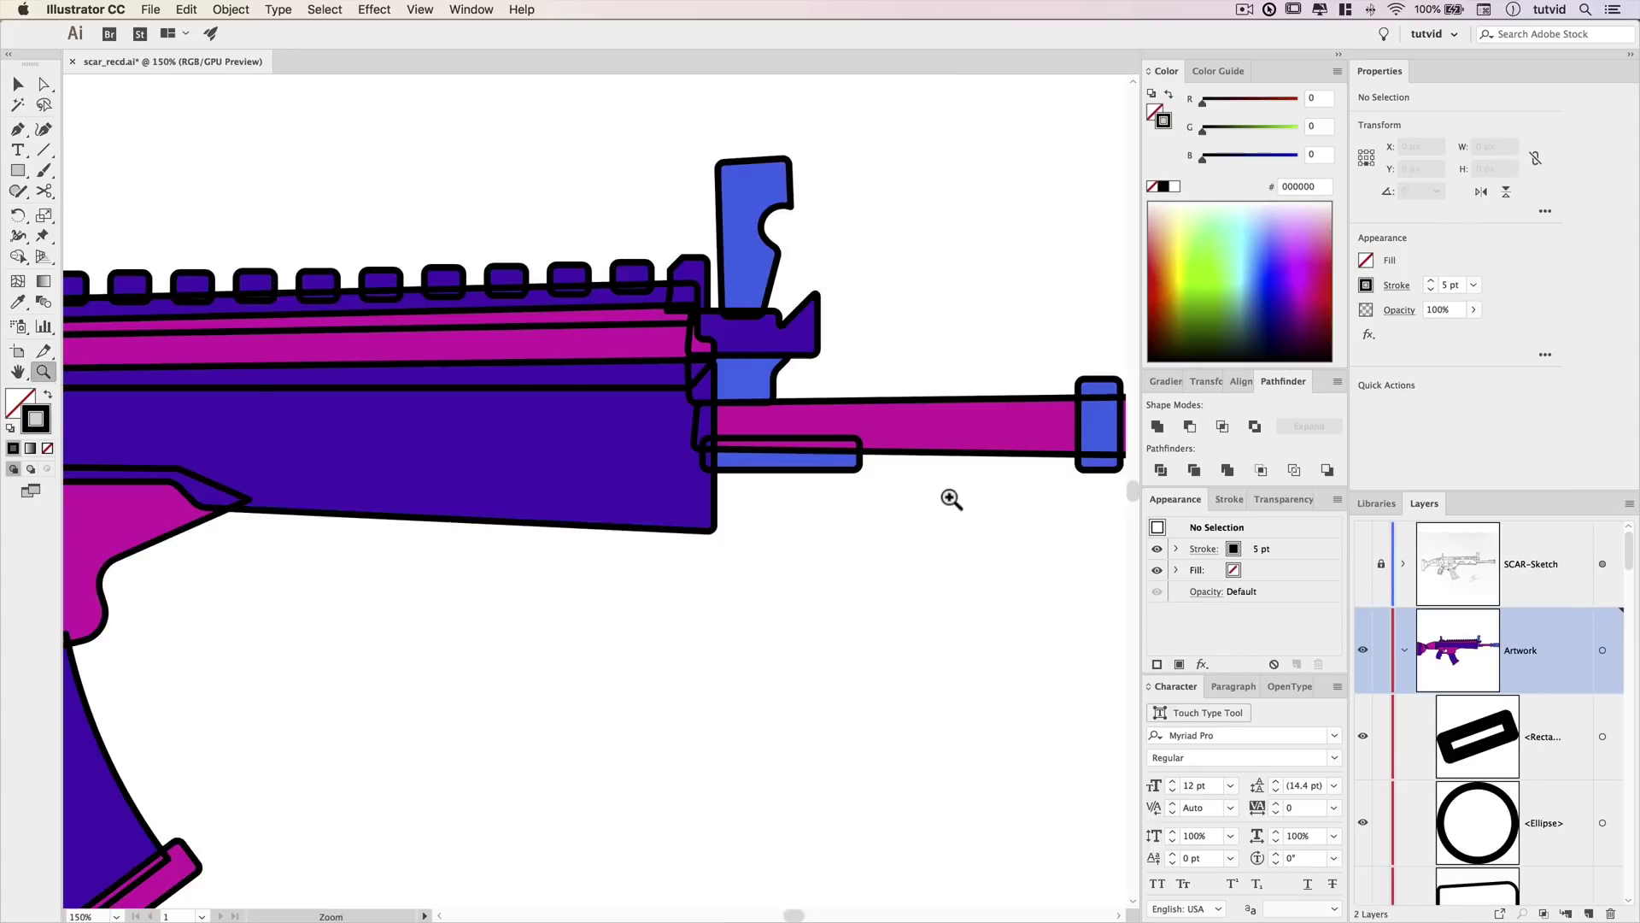
left_click(951, 496)
left_click(810, 479)
key("v")
left_click(636, 557)
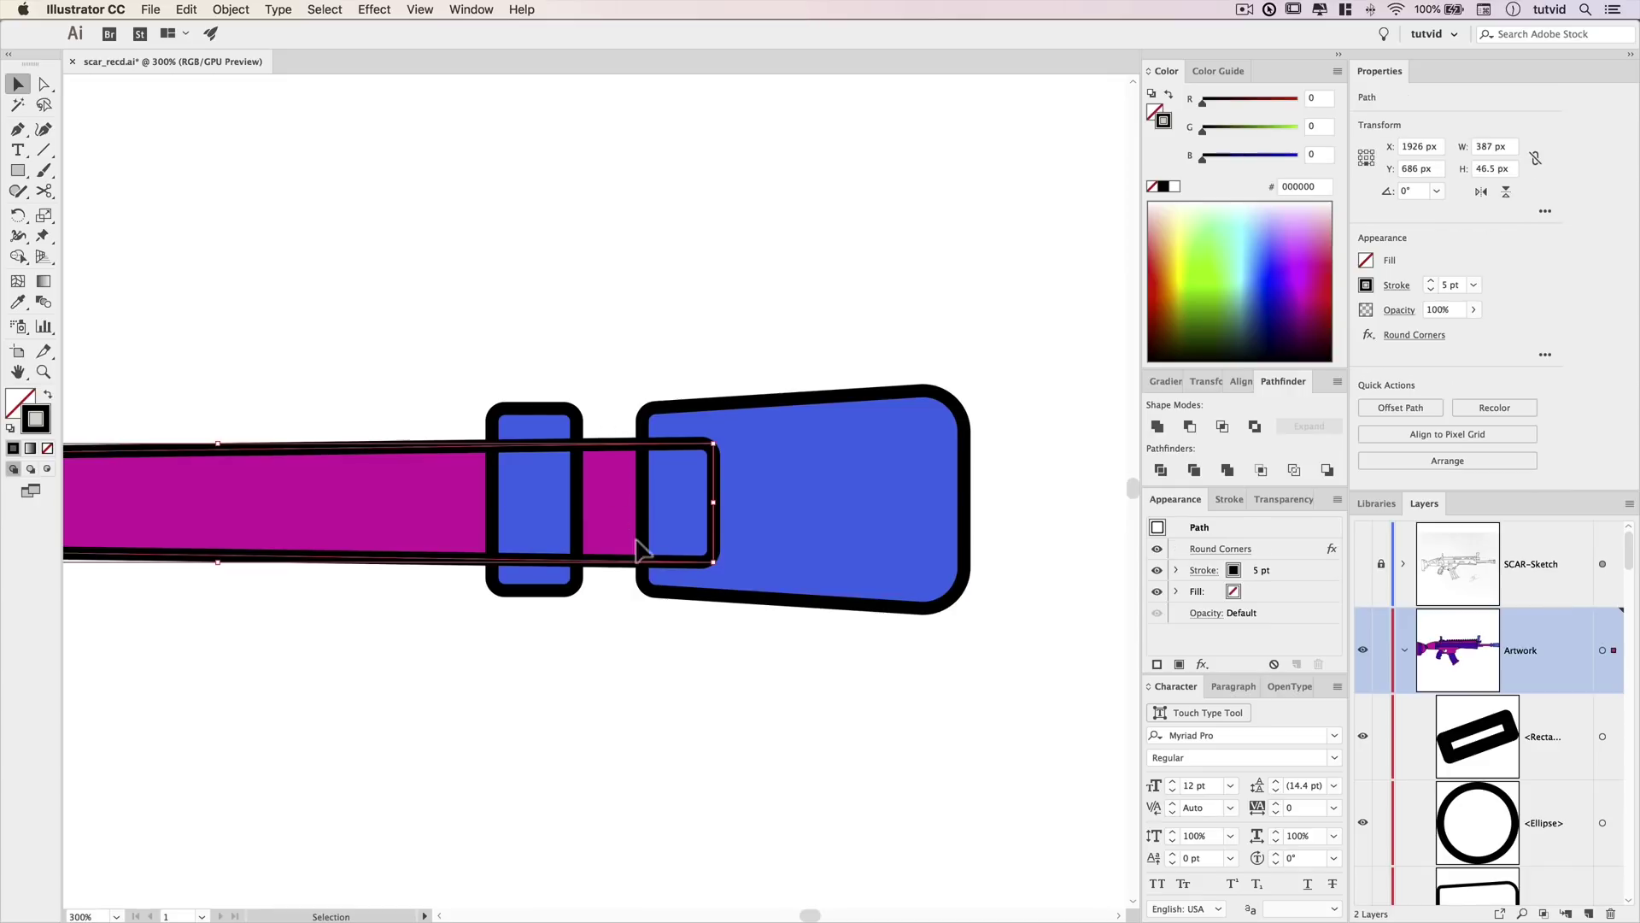
left_click(608, 426)
left_click(609, 441)
left_click(44, 190)
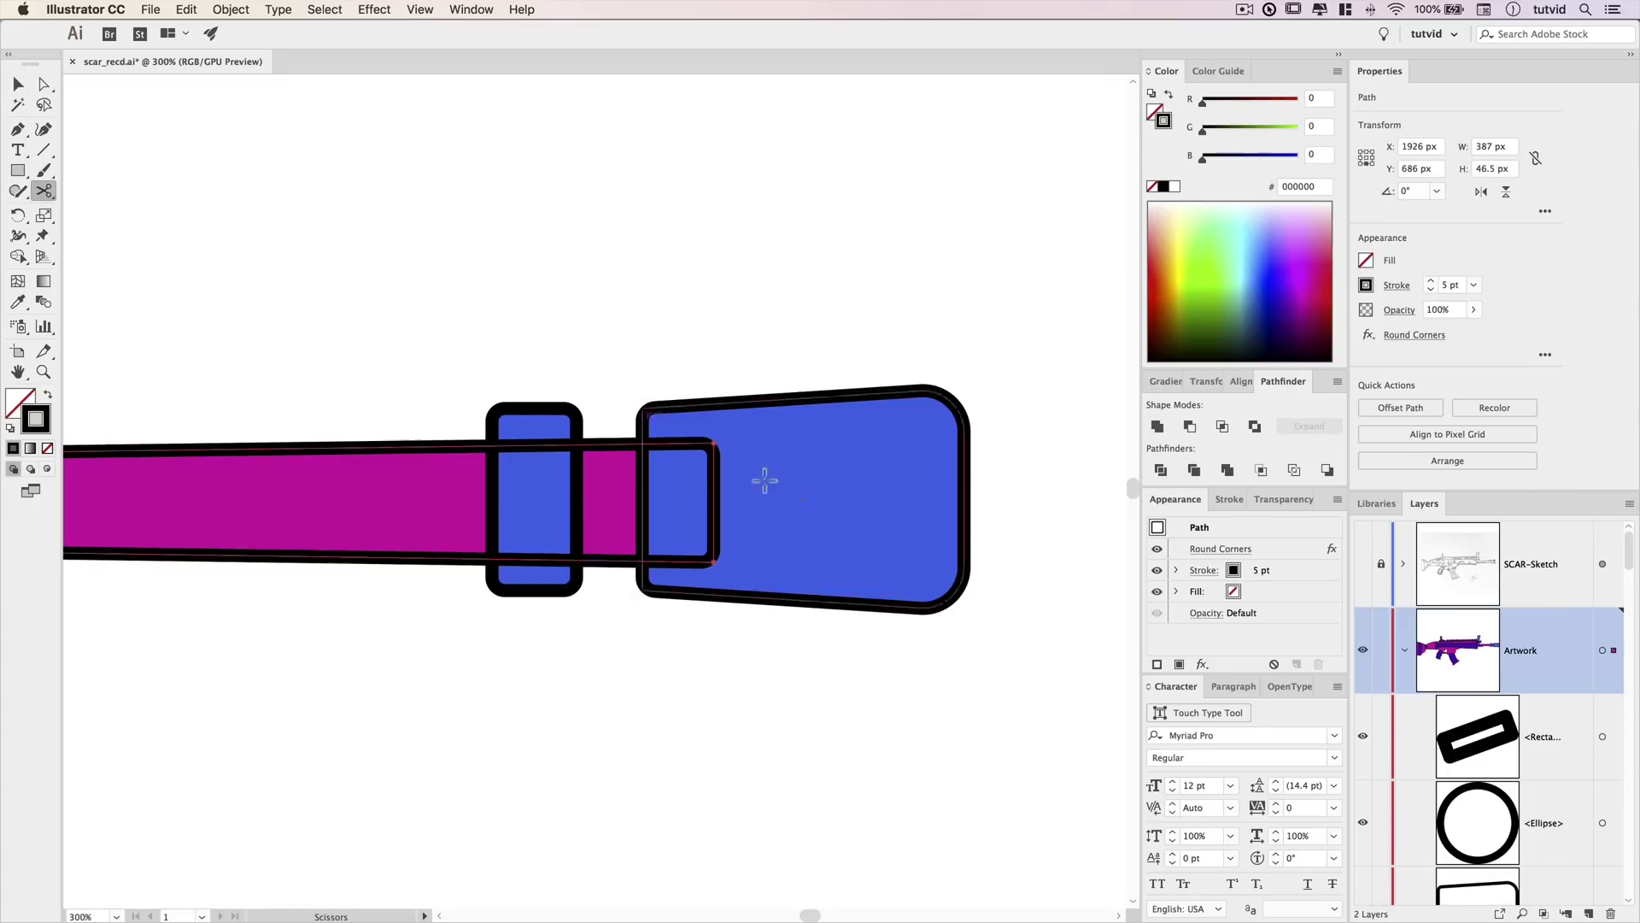
left_click(642, 443)
left_click(647, 564)
key("v")
left_click(716, 541)
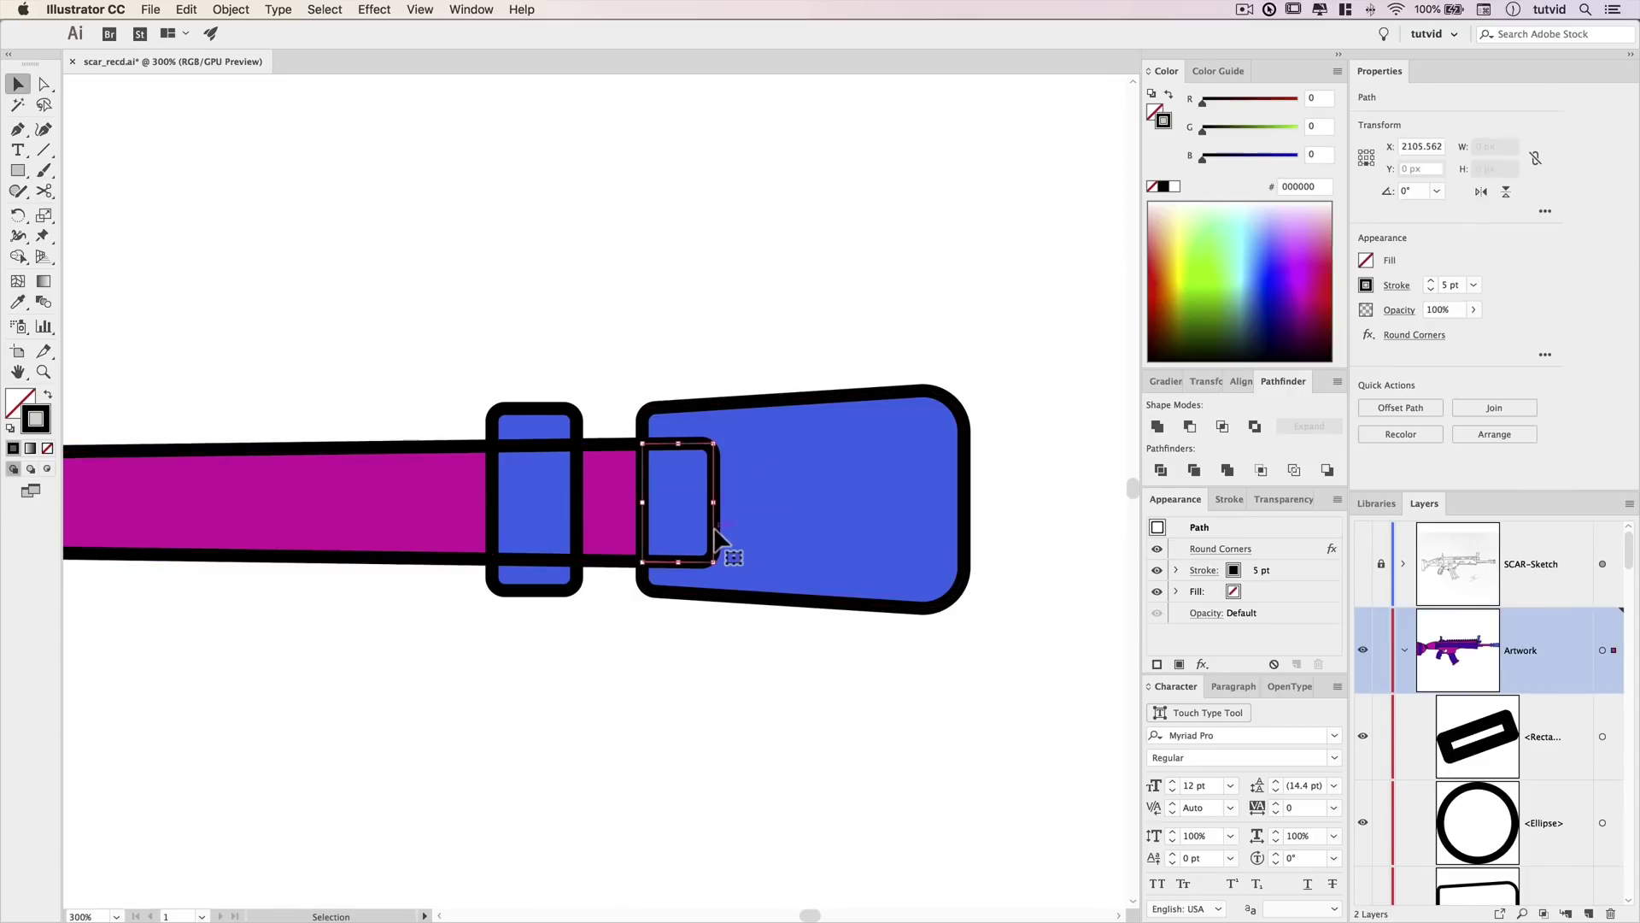
key("Delete")
scroll(662, 491, "left", 5)
left_click(44, 190)
left_click(656, 463)
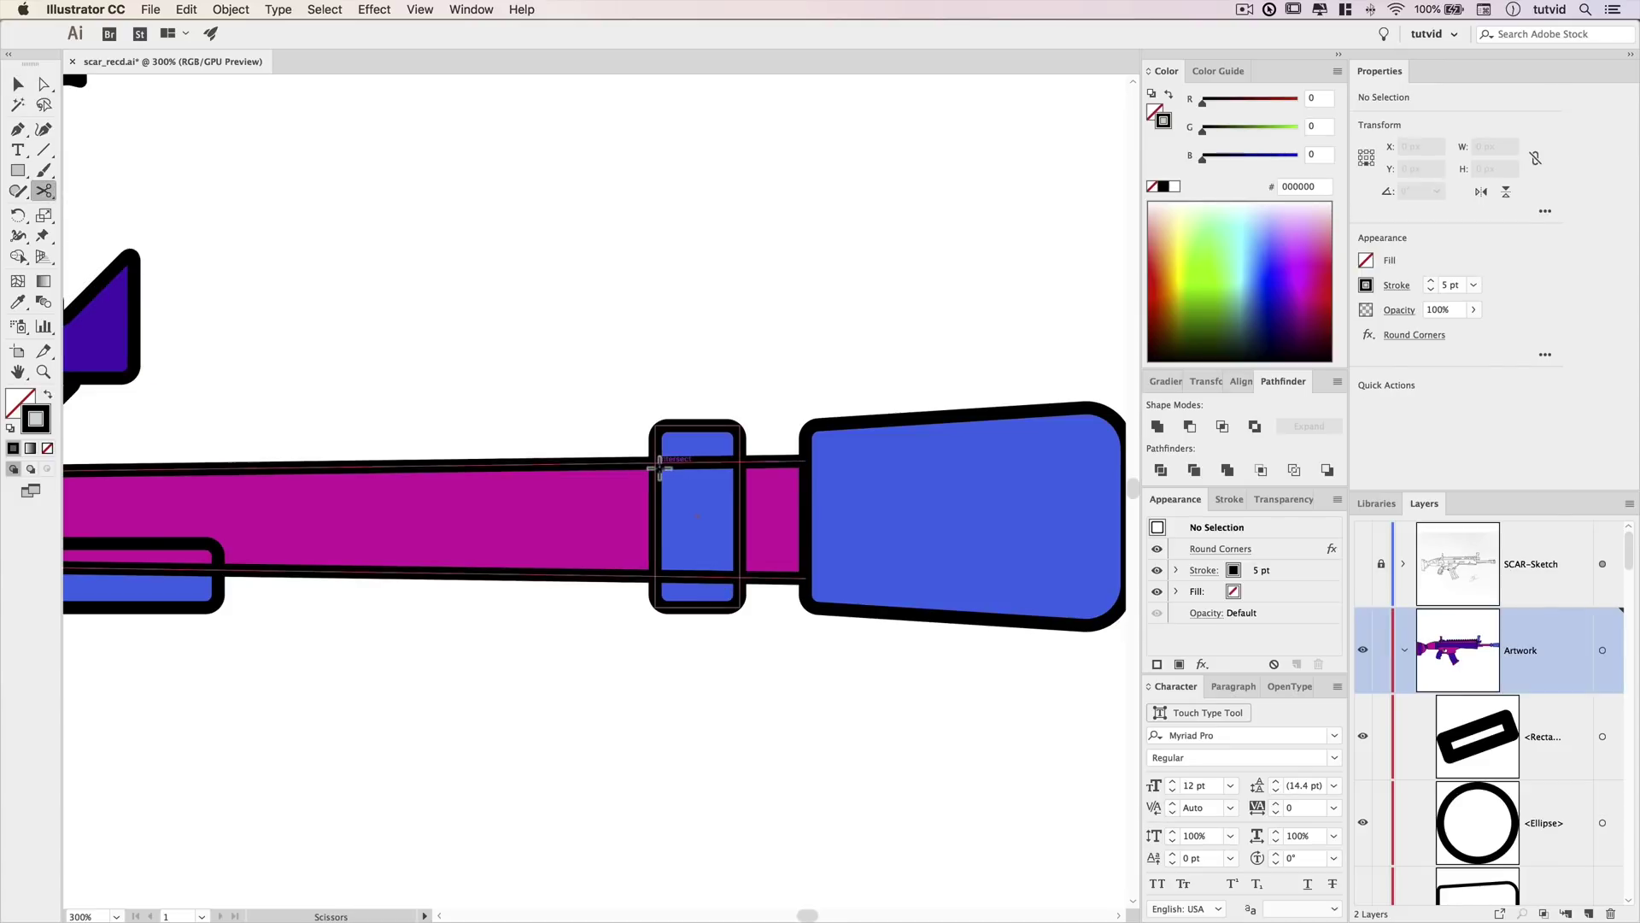
left_click(735, 472)
key("super+z")
Cut the barrel's upper outline where it crosses the blue ring and delete the segment inside the ring.
key("v")
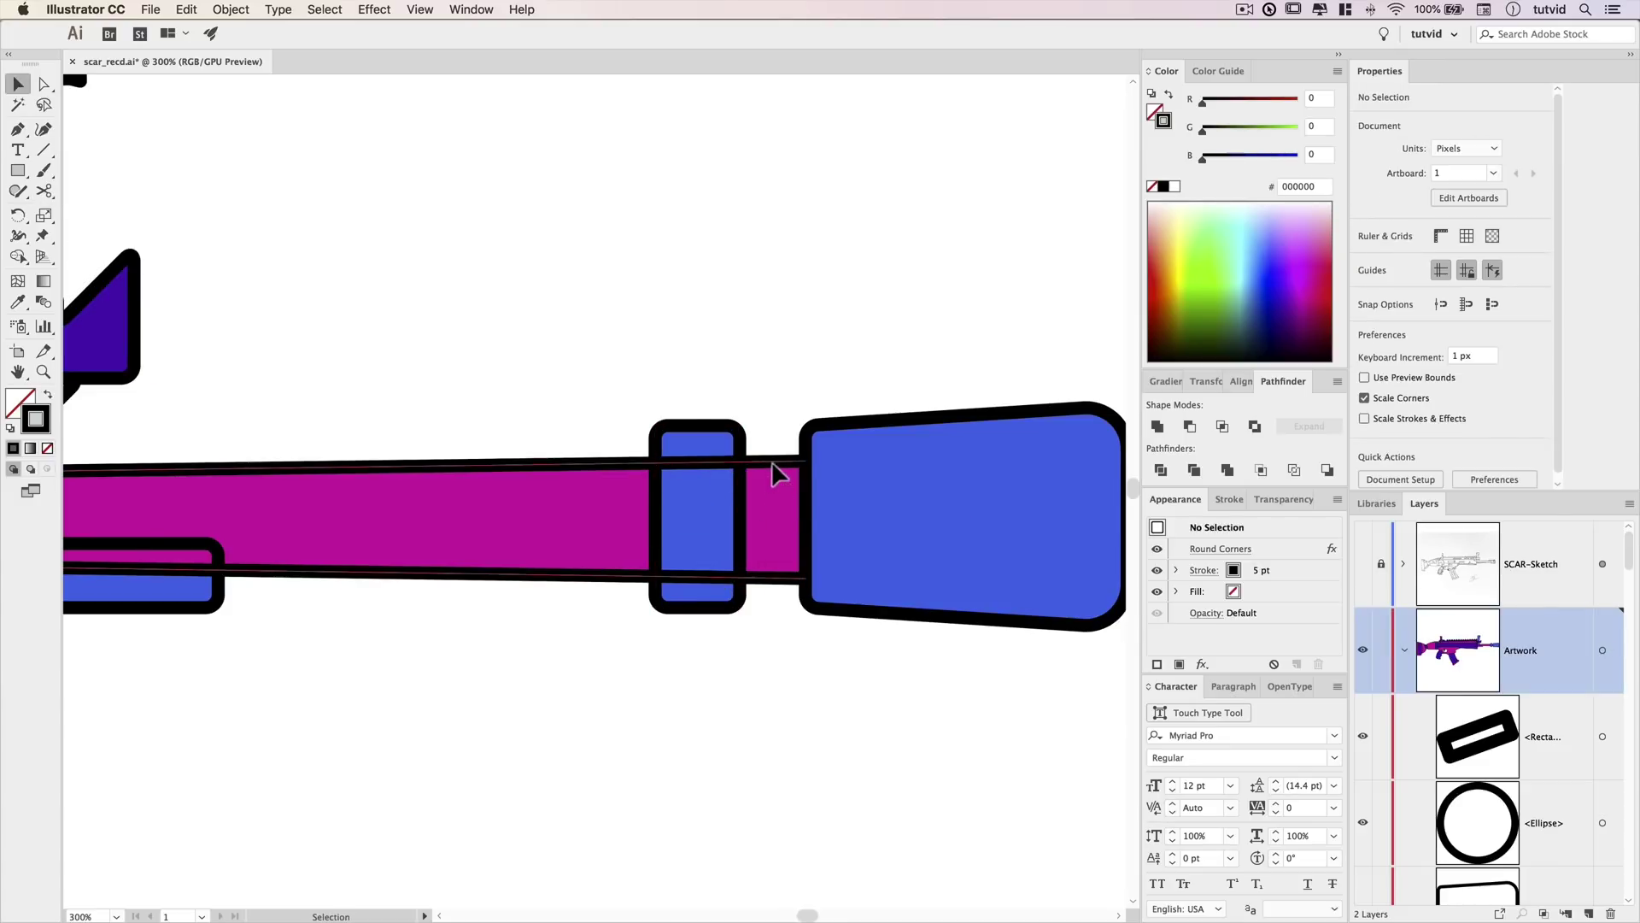
left_click(773, 463)
left_click(44, 191)
left_click(658, 463)
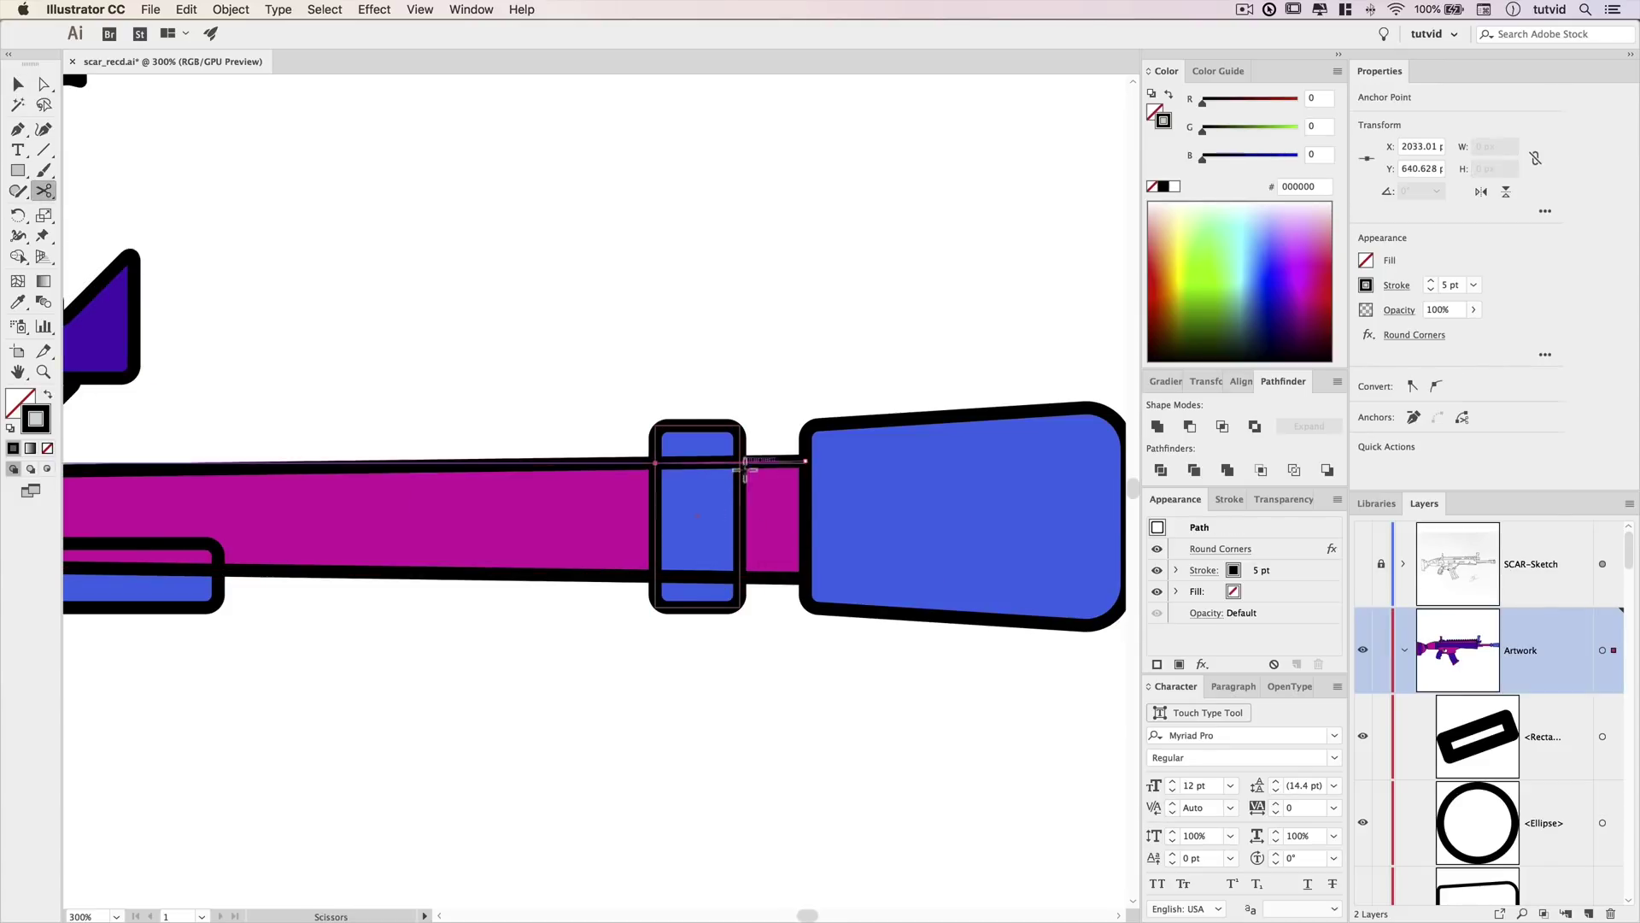
left_click(753, 556, "super")
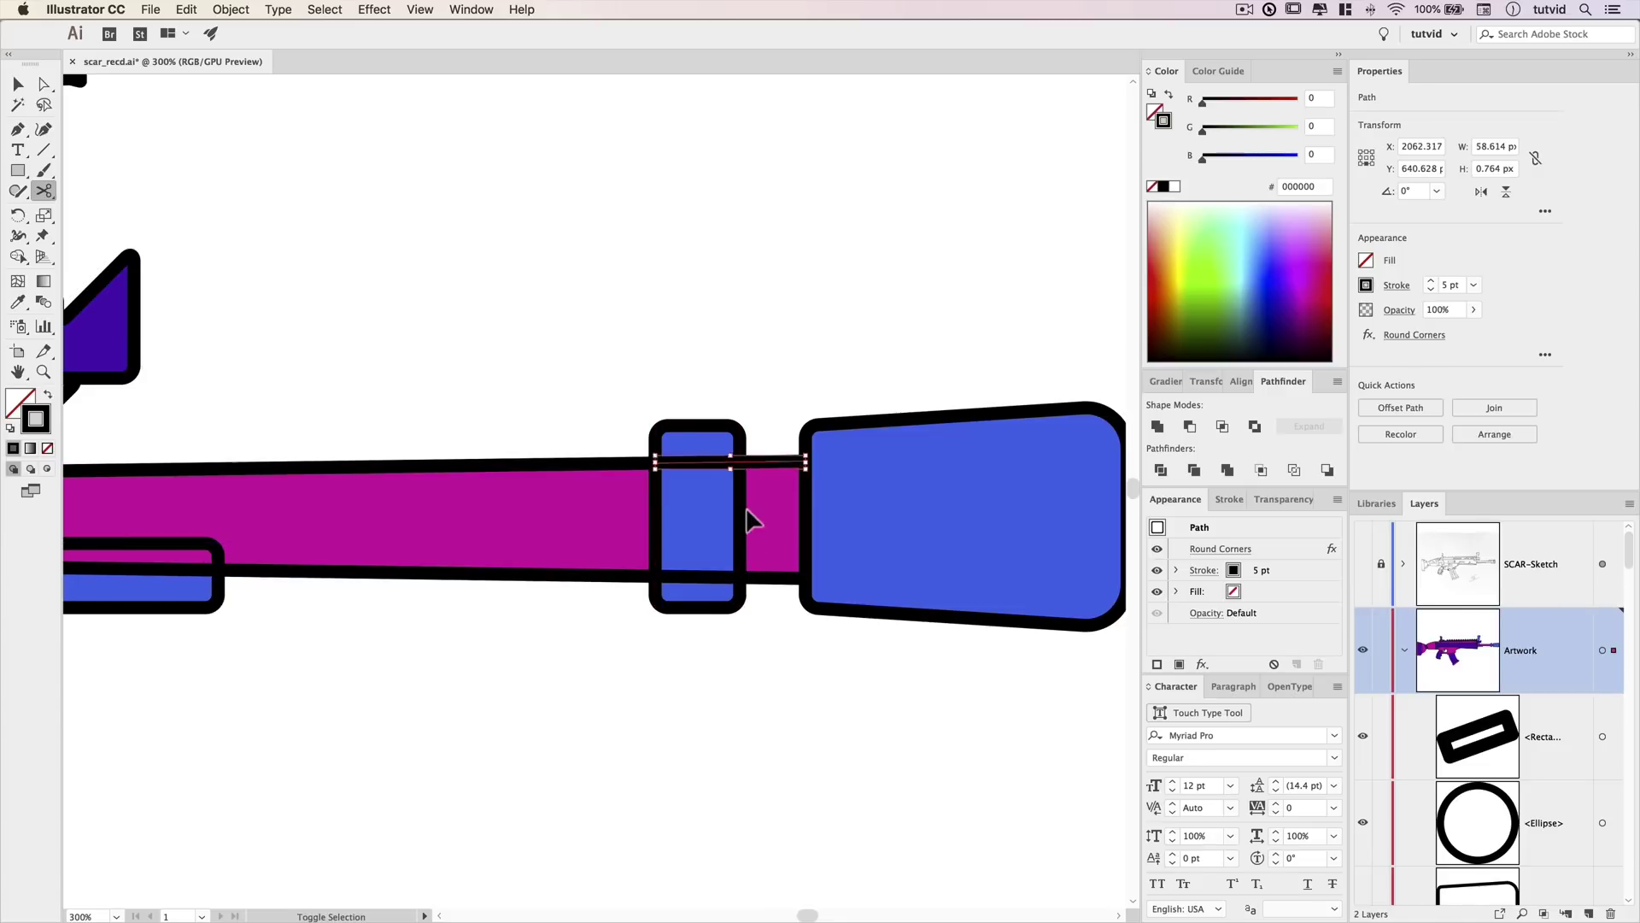
key("v")
left_click(758, 663)
Cut the barrel's lower outline at both sides of the blue ring and delete the segment between the cuts.
left_click(718, 579)
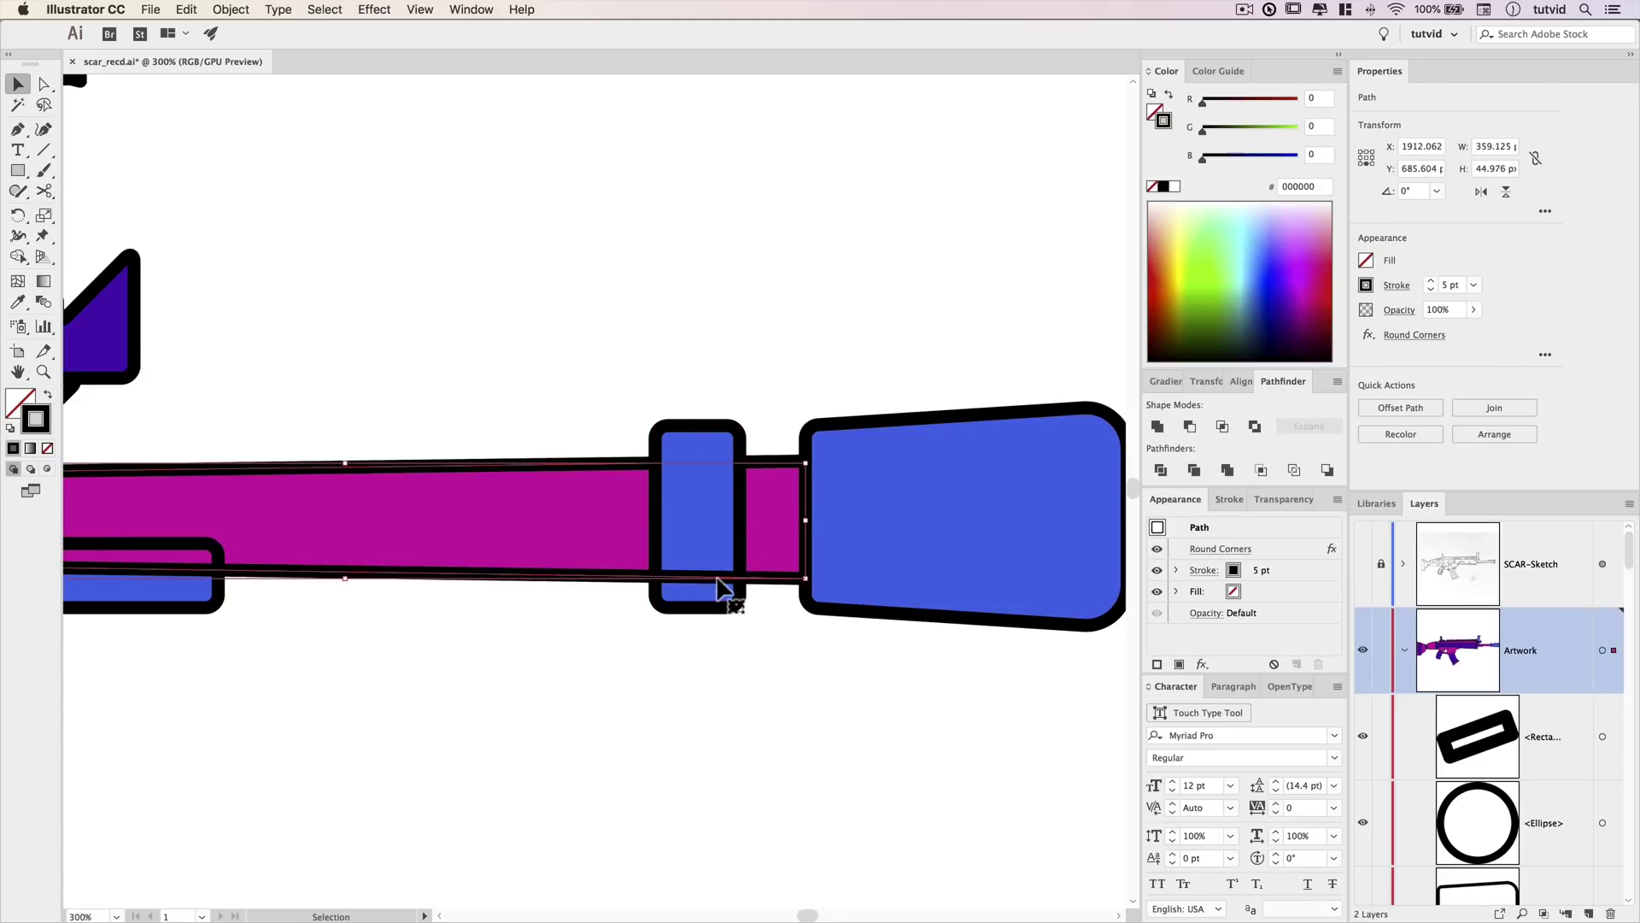
left_click(657, 579)
left_click(745, 579)
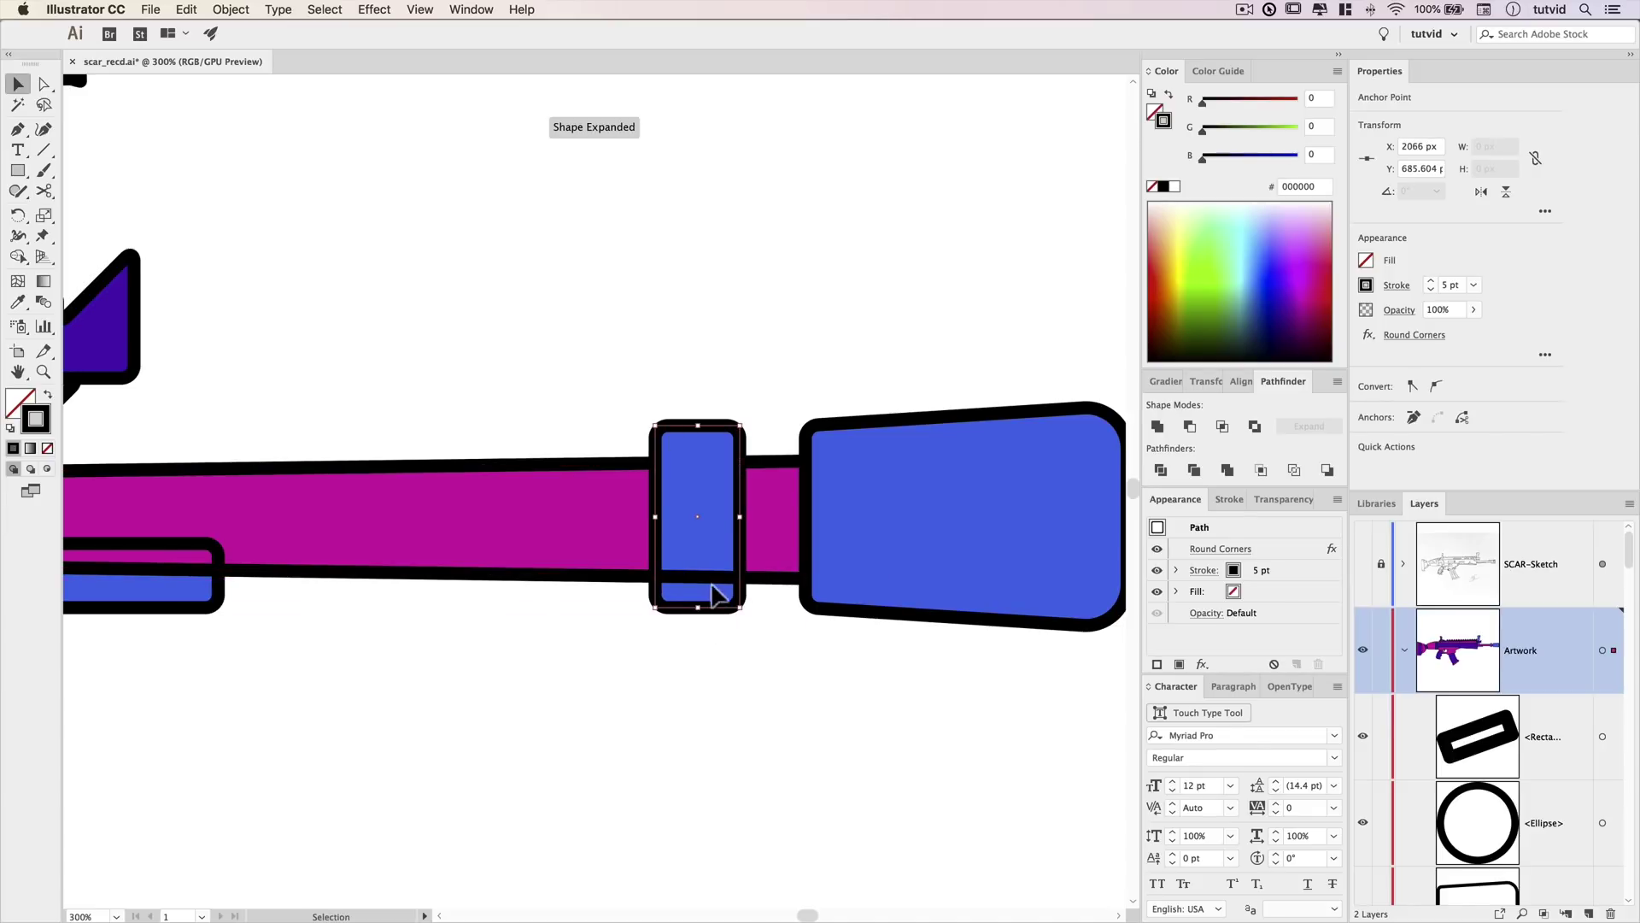
key("Delete")
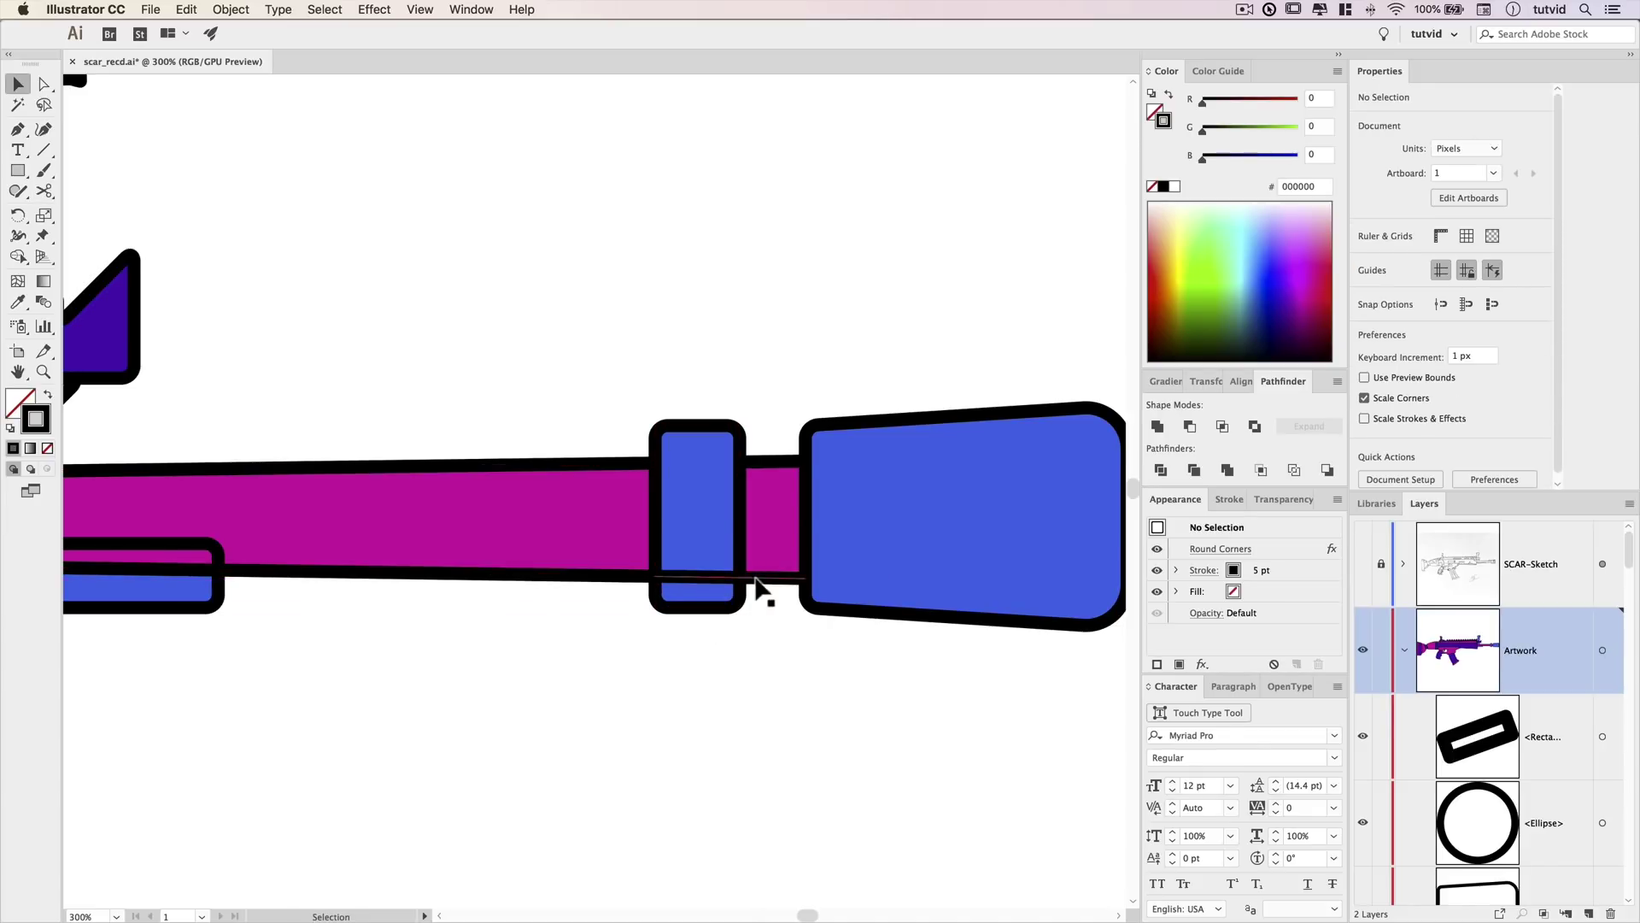
left_click(756, 579)
key("c")
left_click(743, 579)
key("v")
key("super+shift+a")
left_click(718, 580)
key("Delete")
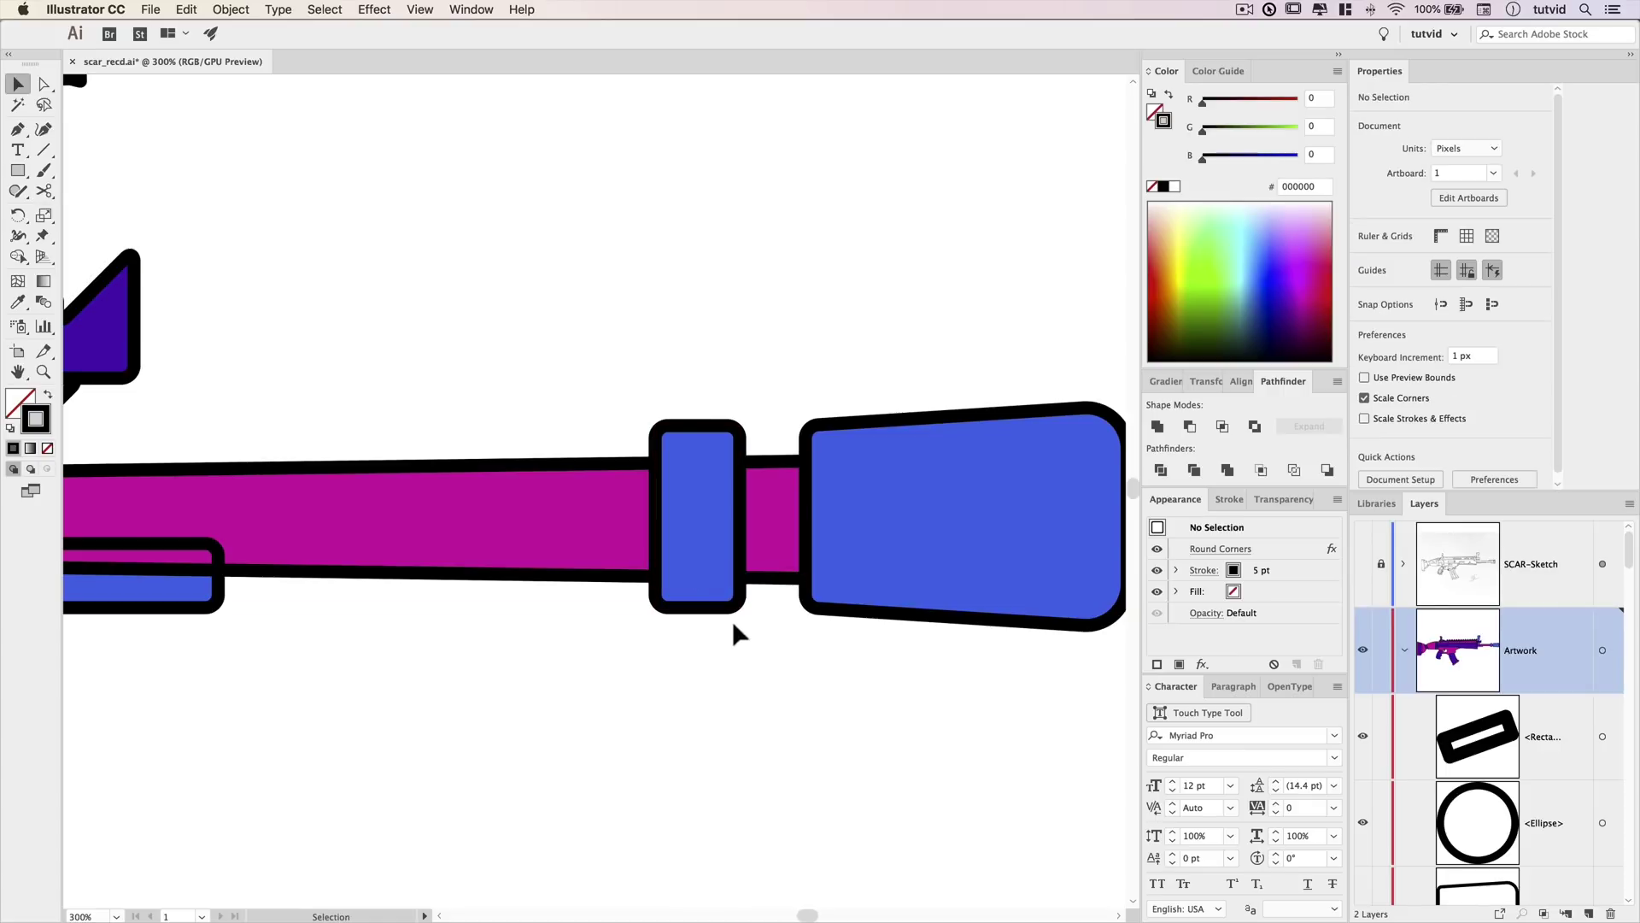
Cut the outline of the blue bar below the barrel and delete the parts overlapping the barrel and the handguard.
left_click_drag(890, 554, 1449, 575)
left_click(720, 629)
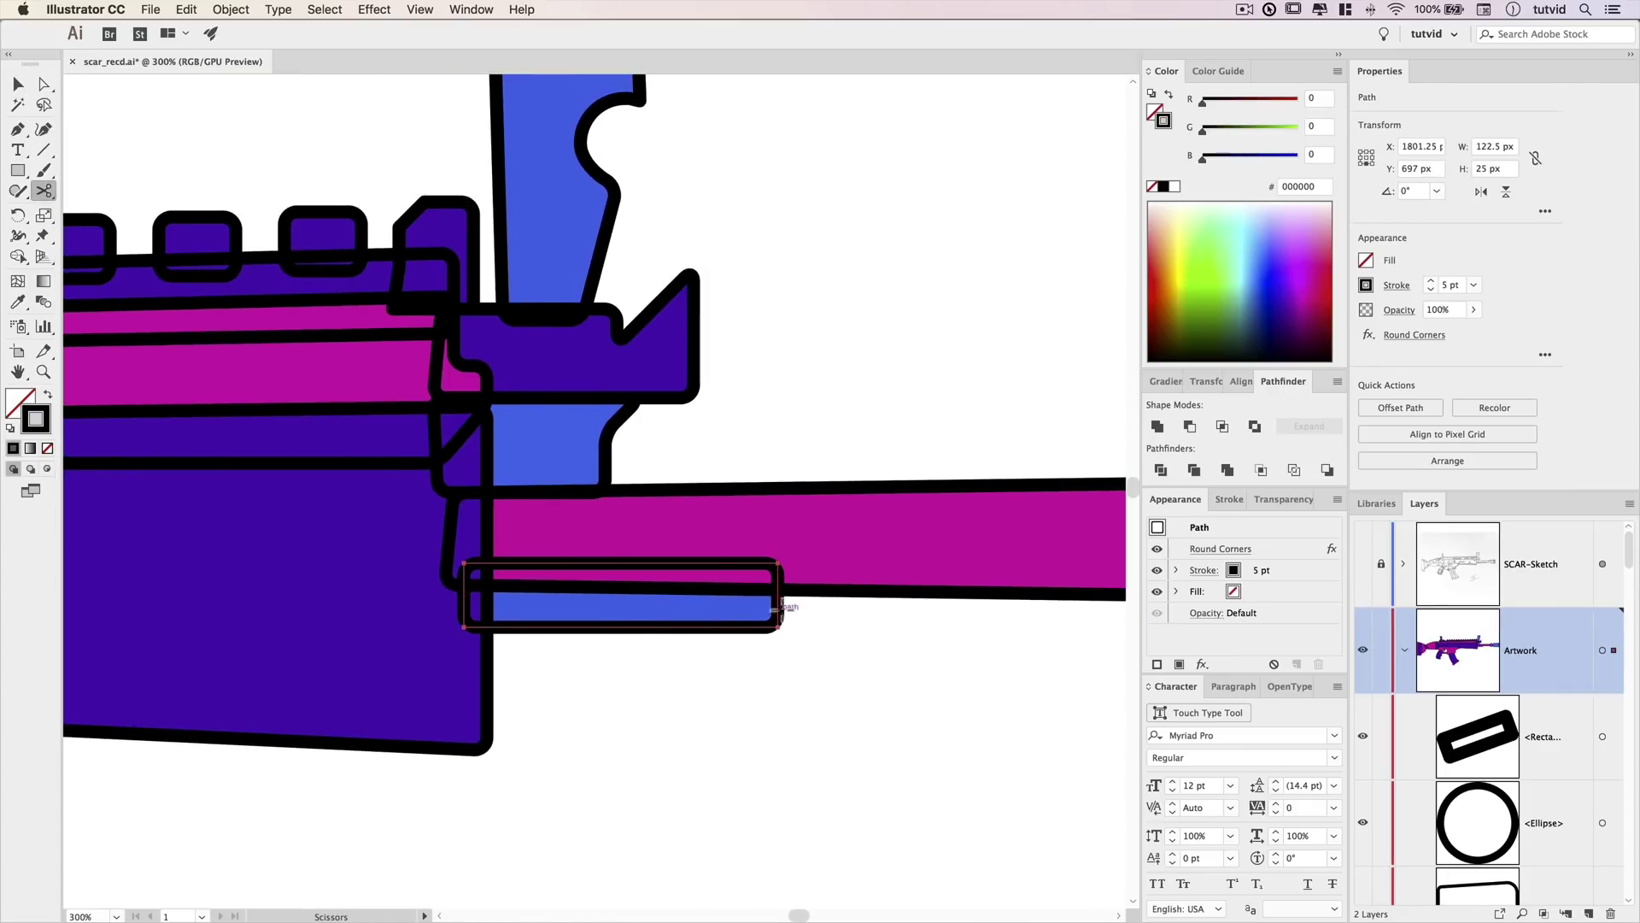
left_click(782, 591)
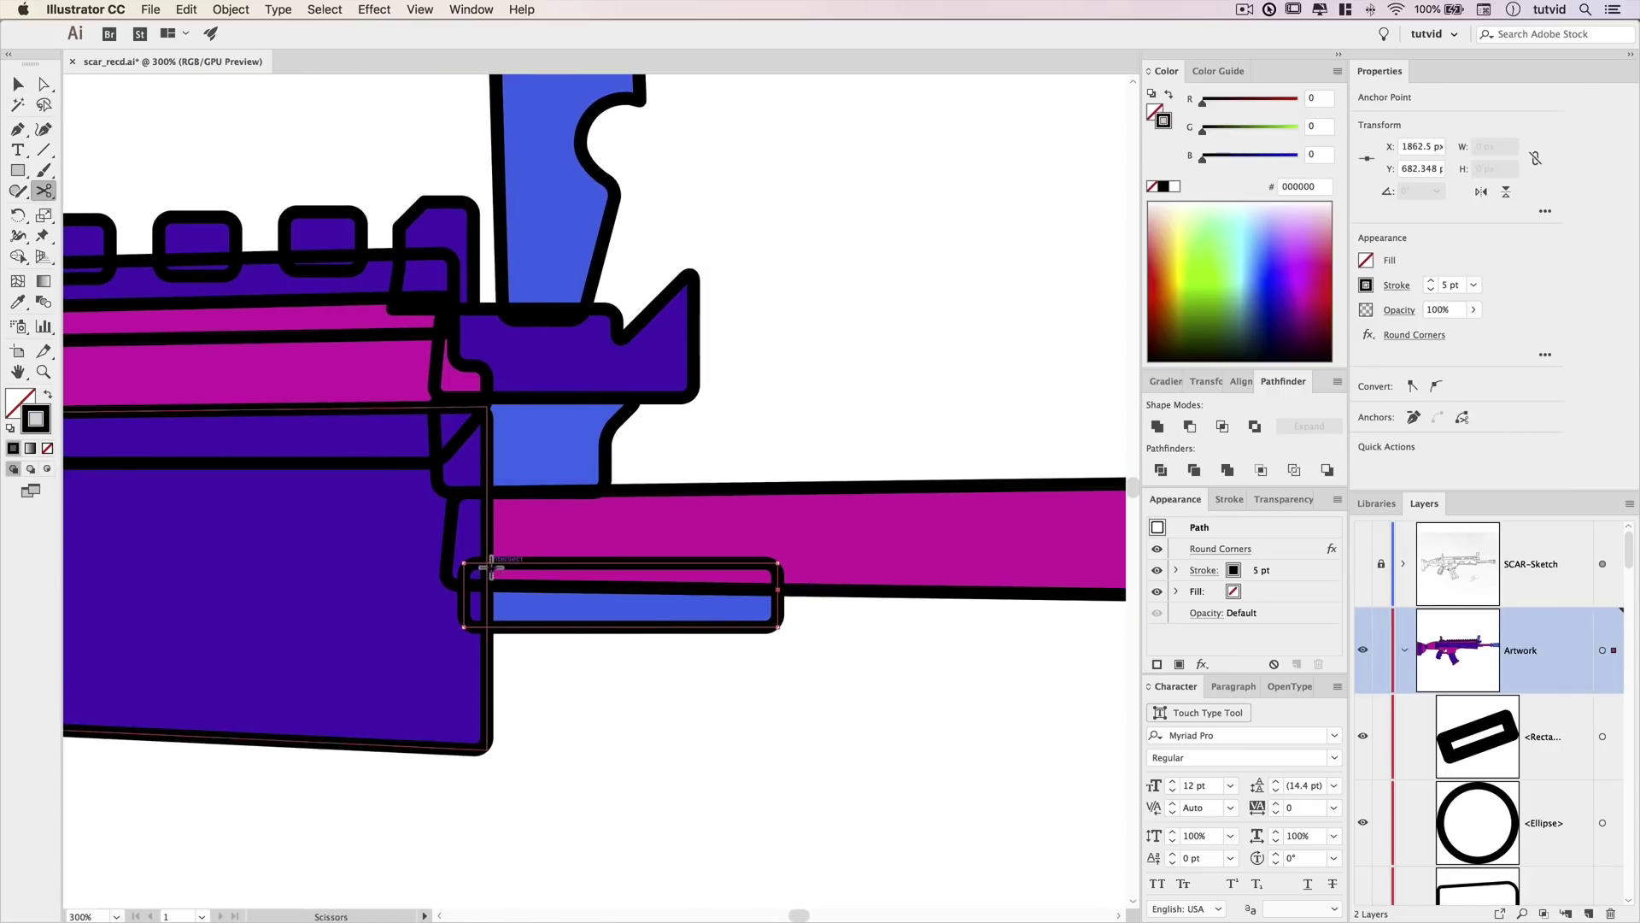
left_click(465, 628)
key("Delete")
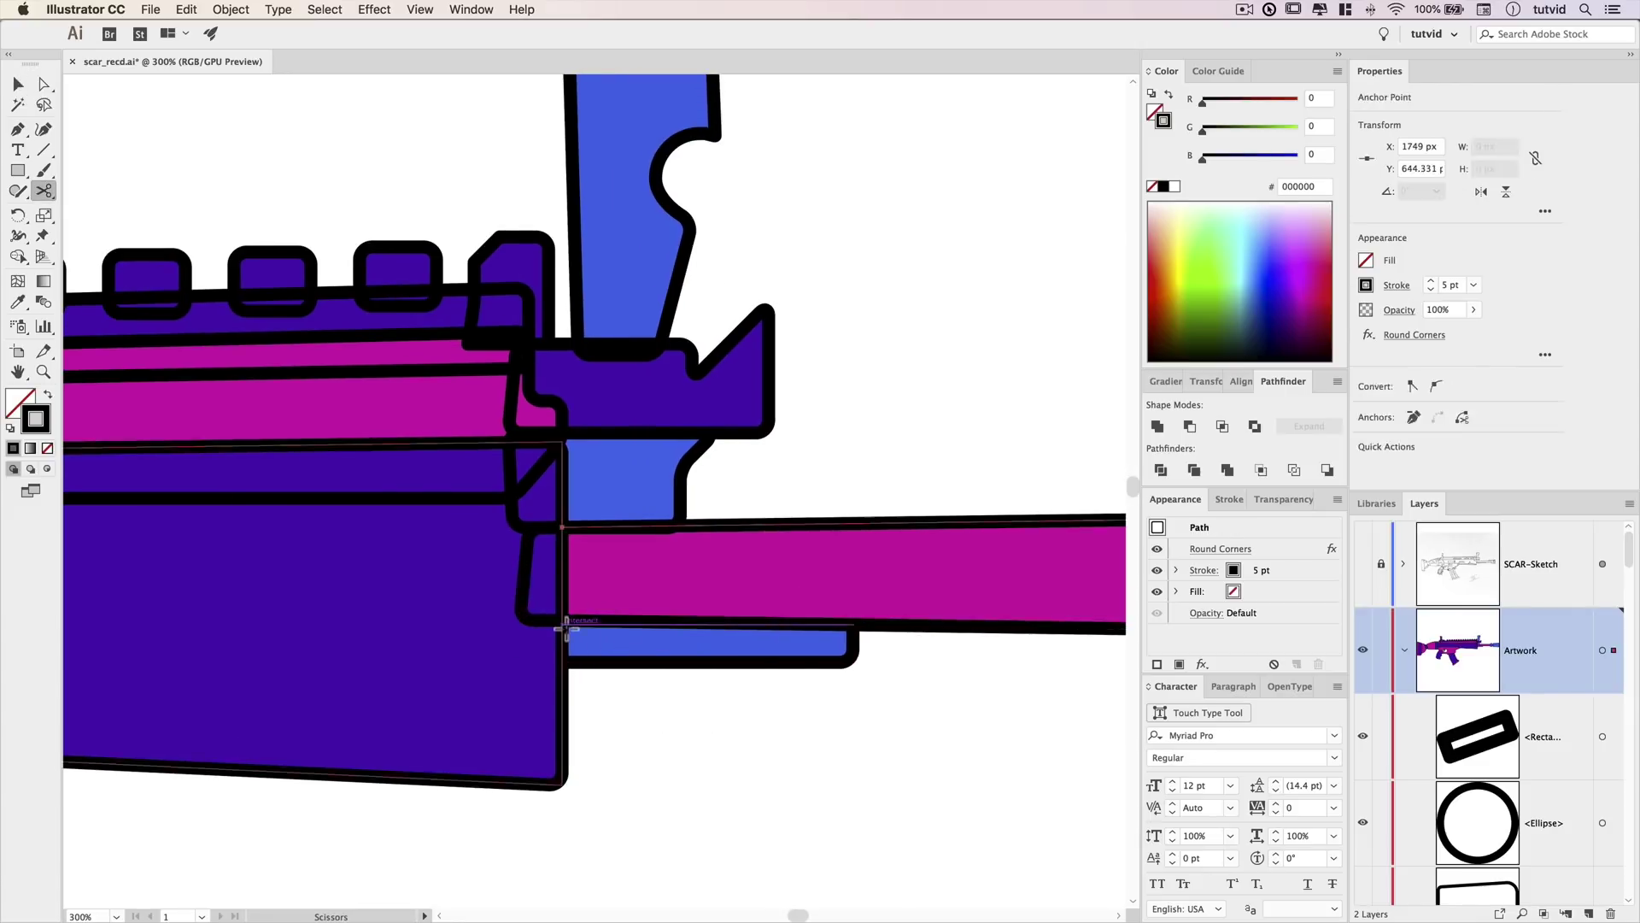
Delete the barrel outline segment inside the handguard and the front sight post's outline segment inside its mount.
left_click(564, 618)
key("Delete")
key("Delete")
left_click(637, 431)
key("c")
left_click(734, 538)
key("Delete")
key("v")
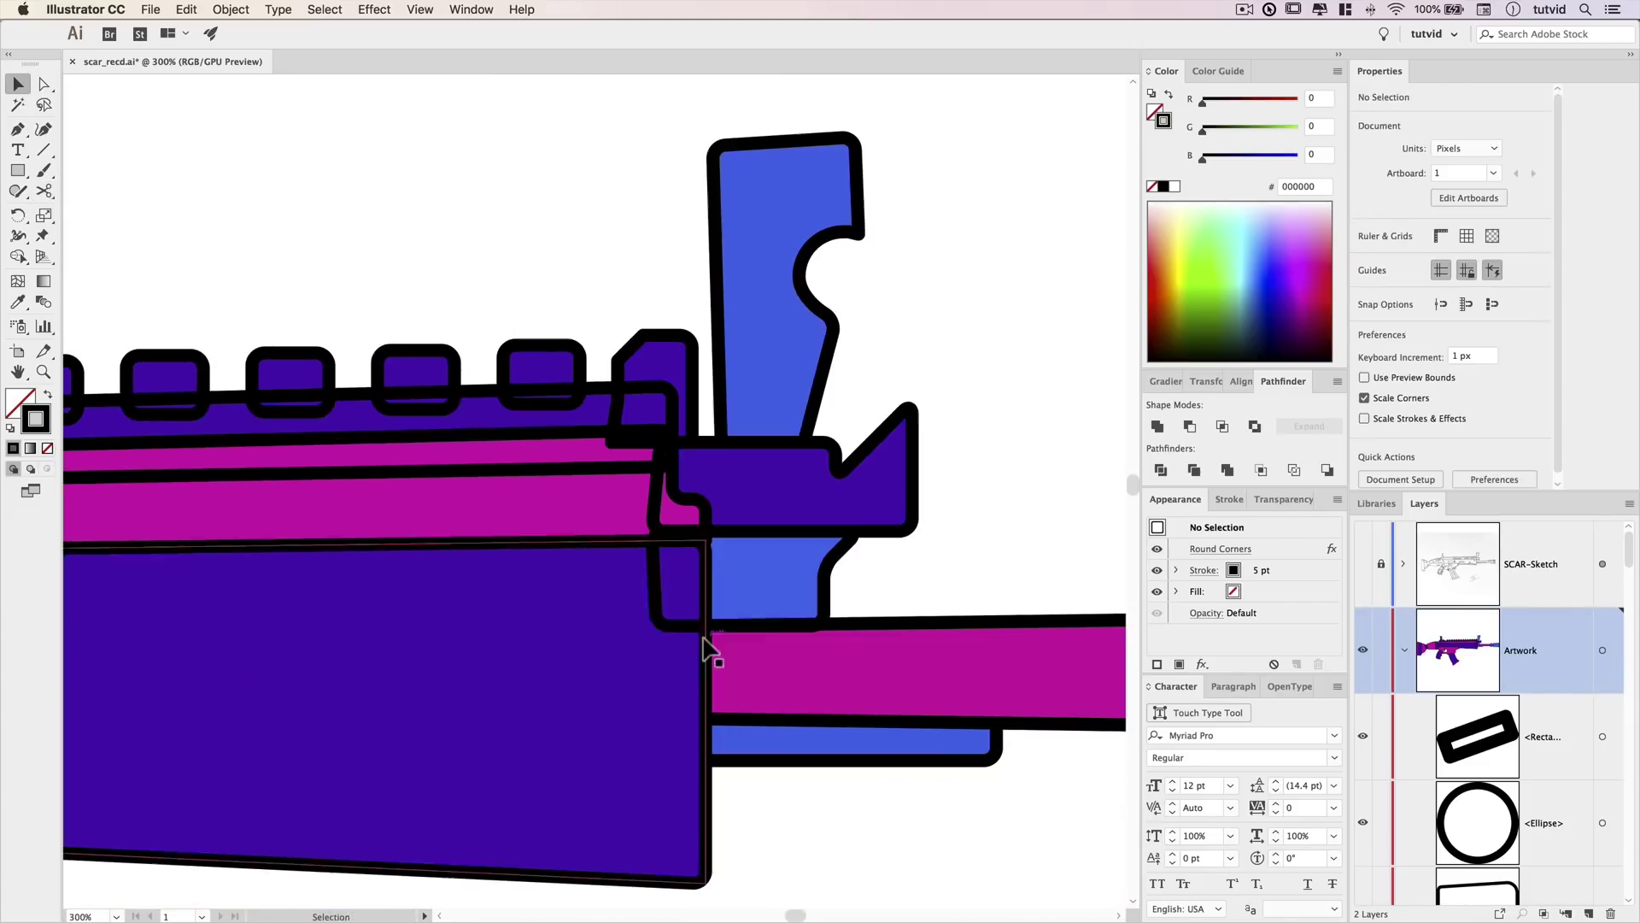
Trim the outlines of the front sight mount and its blue lower bracket where they overlap the handguard and receiver.
left_click(708, 640)
key("Delete")
left_click(625, 523)
key("c")
key("Delete")
key("v")
key("c")
Delete the rail outline's lower edge over the magenta receiver and trim the overlapping outline of the rail's front end.
left_click(781, 457)
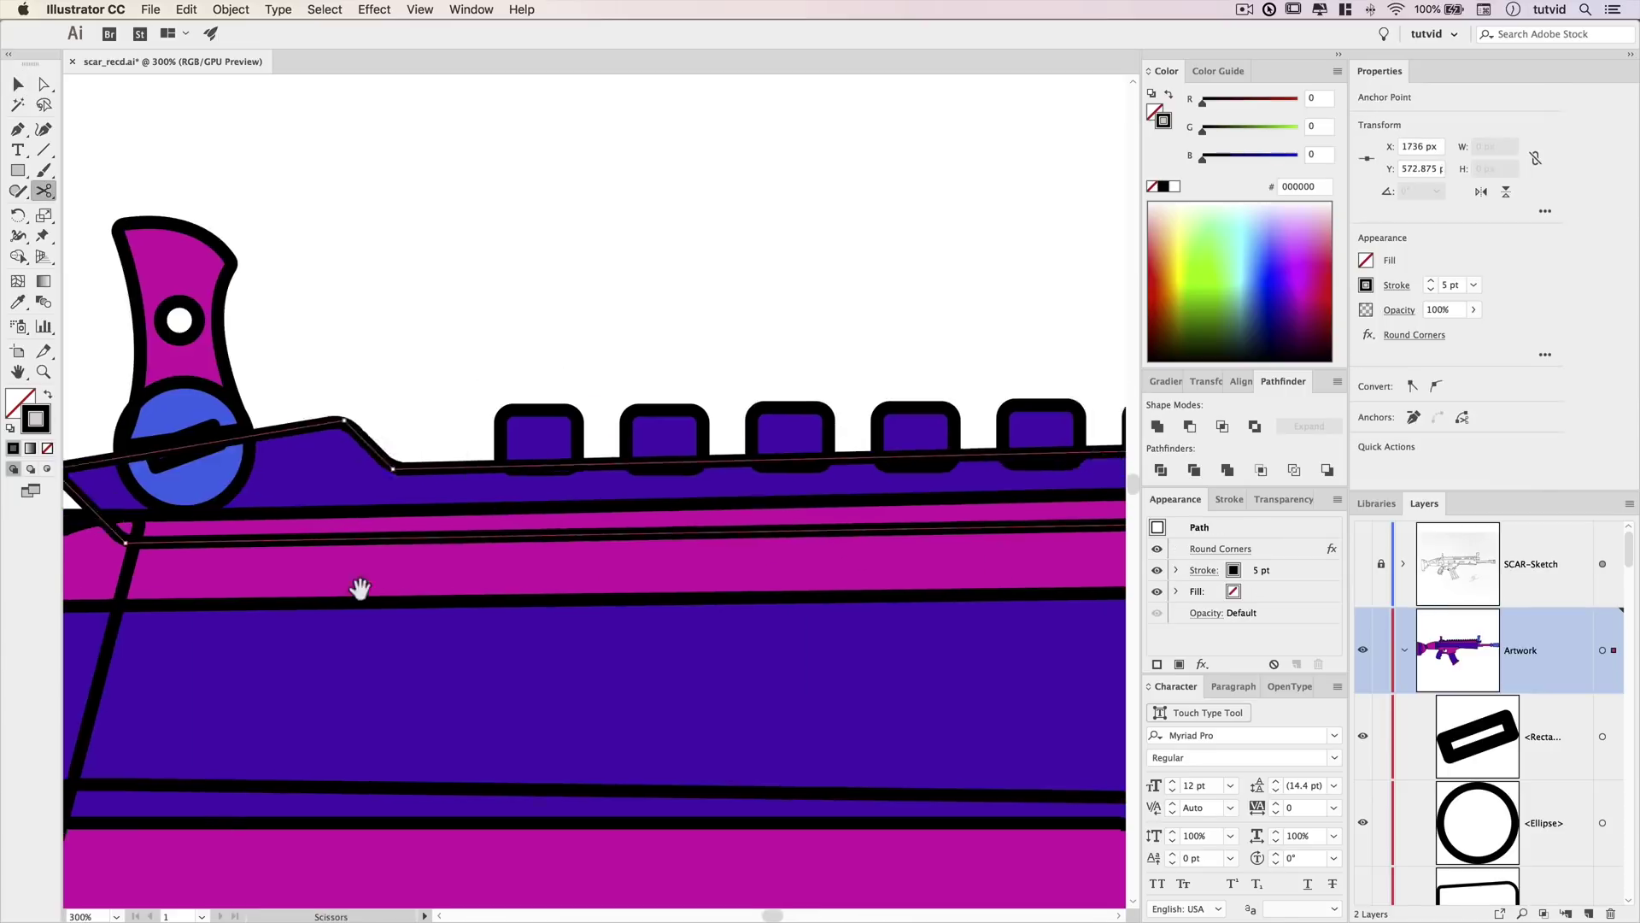
key("Delete")
key("v")
key("c")
left_click(673, 523)
key("Delete")
key("v")
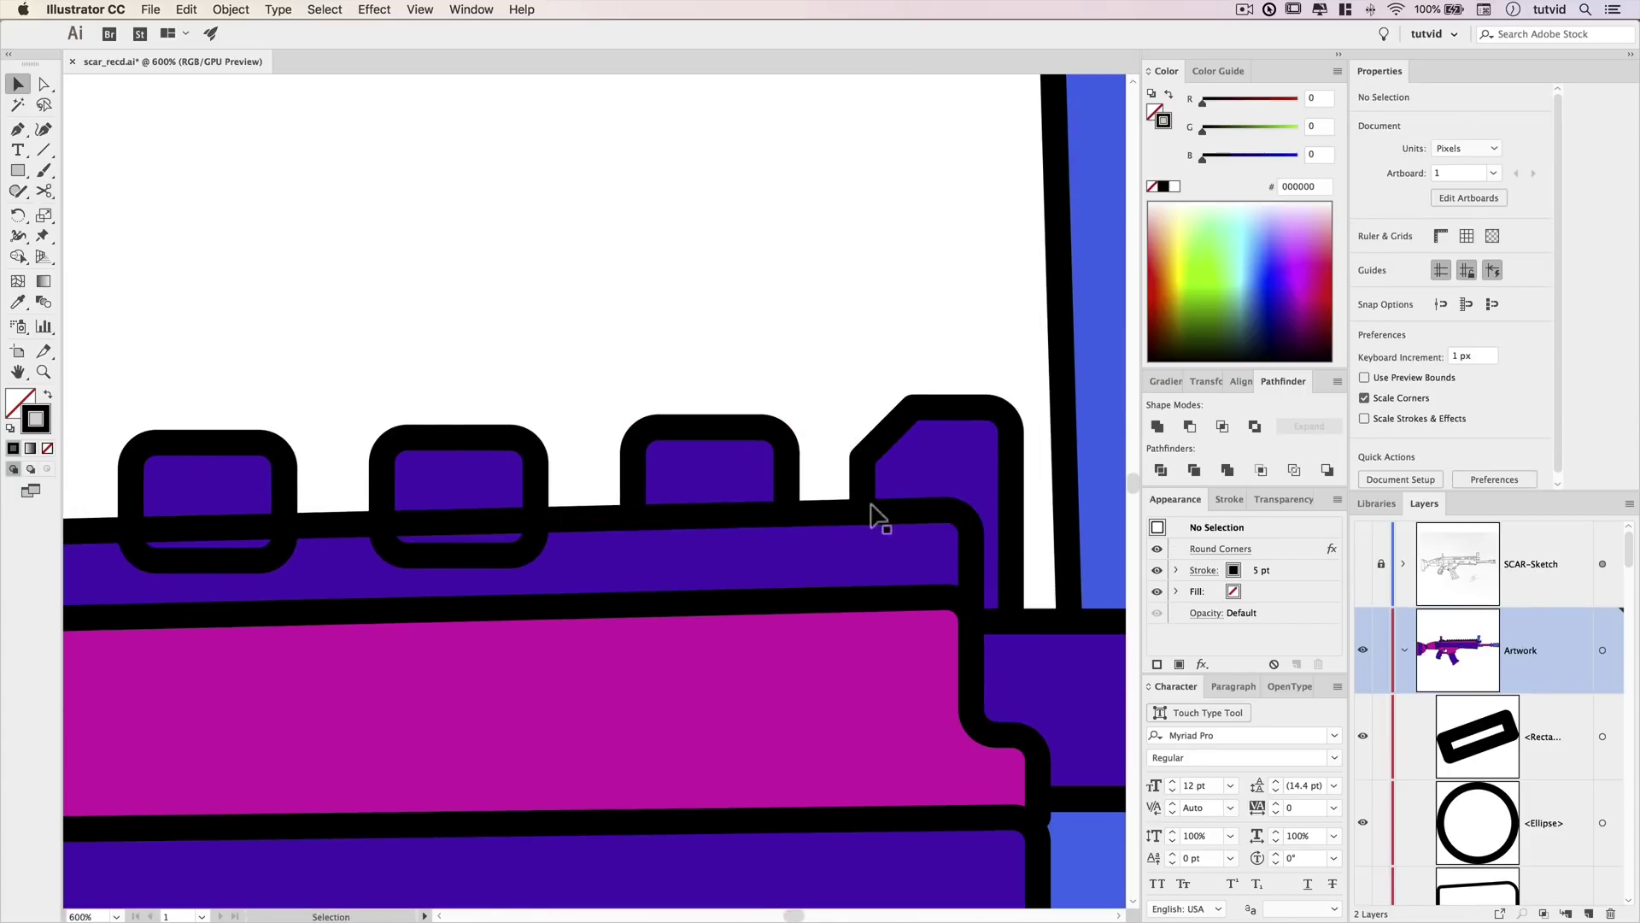
Cut the outlines of the rail teeth near the front sight at the rail's upper edge and delete their lower segments.
scroll(871, 517, "left", 8)
left_click(852, 493)
key("c")
left_click(815, 541)
left_click(782, 520)
key("v")
left_click(763, 551)
key("Delete")
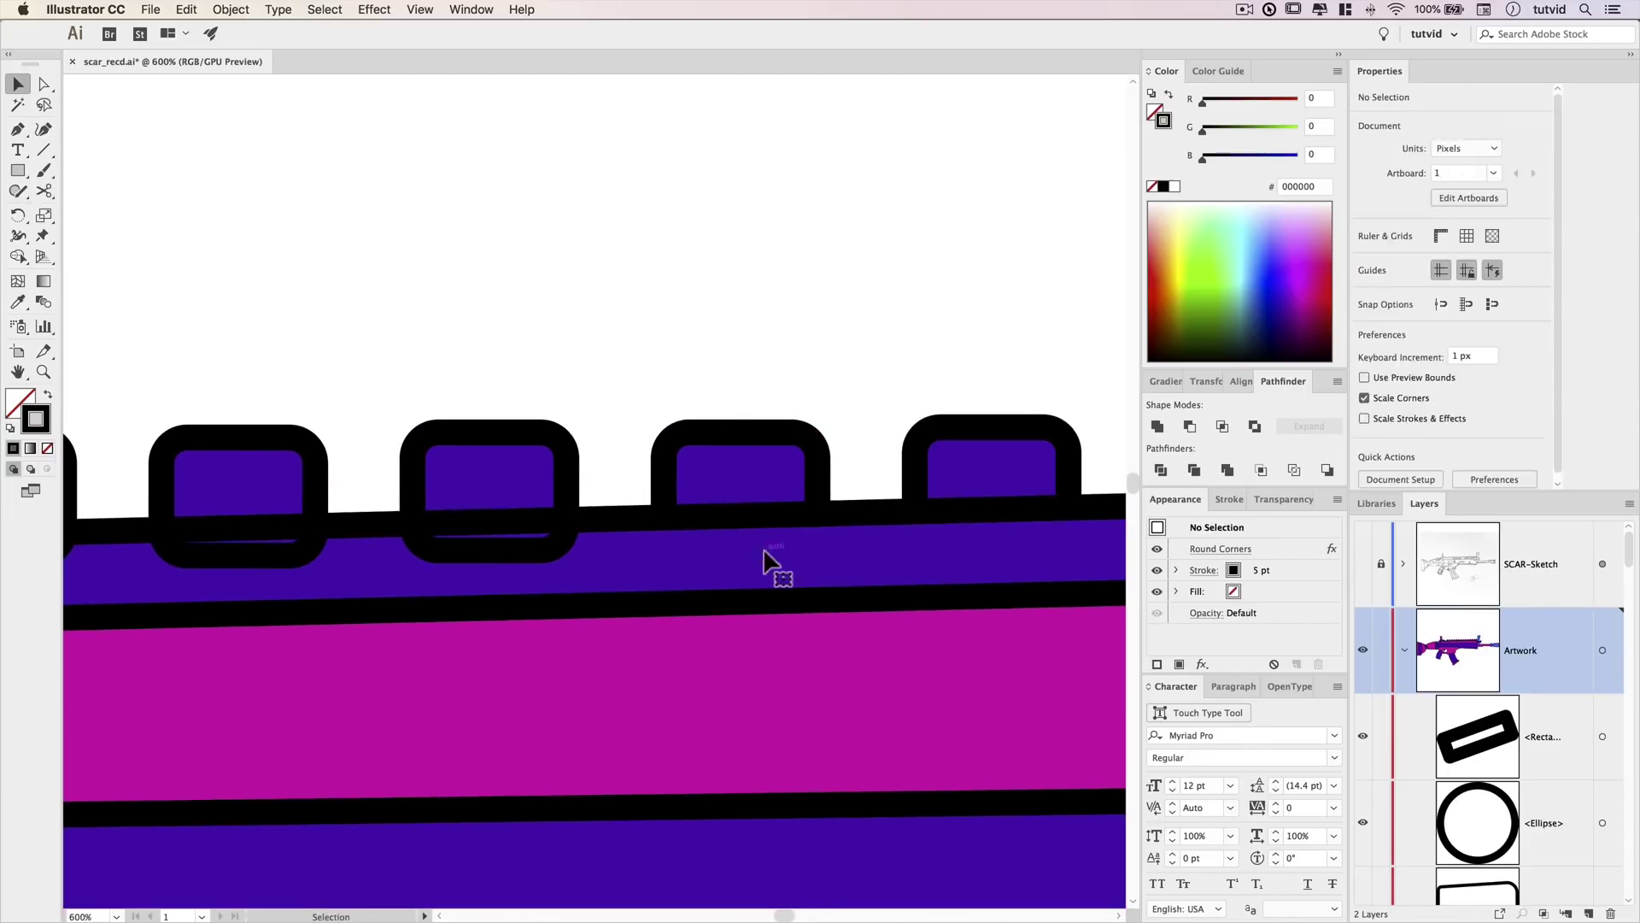
Trim the remaining rail teeth toward the rear sight by deleting the outline segments that overlap the rail.
left_click_drag(491, 478, 761, 461)
key("c")
left_click(684, 516)
key("v")
key("Delete")
left_click(820, 386)
key("c")
key("Delete")
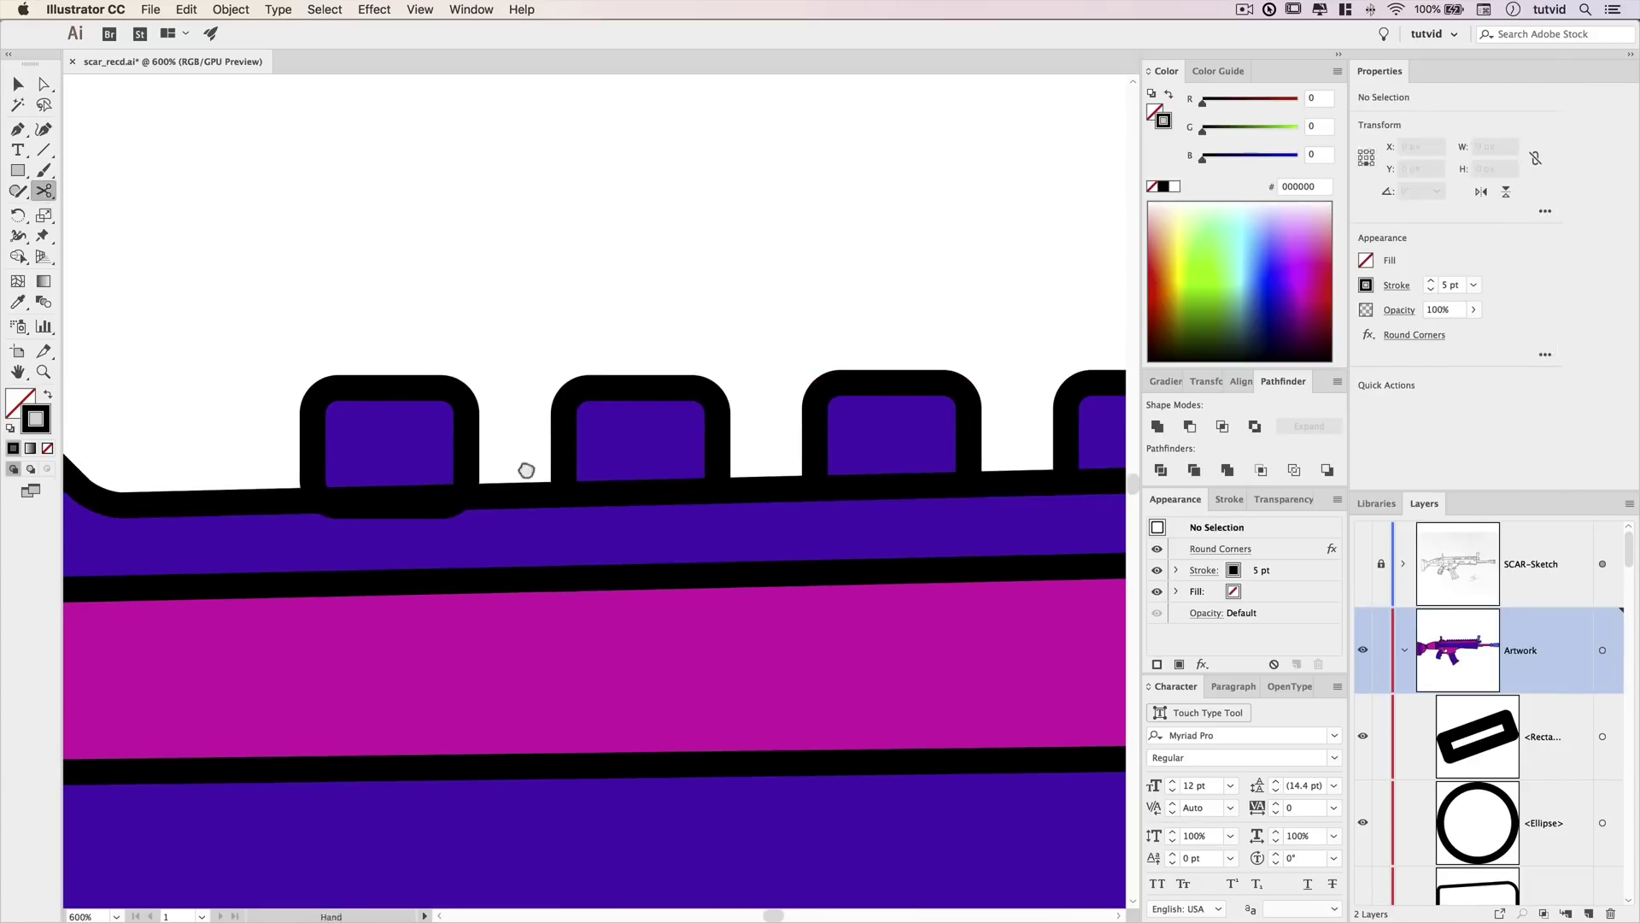
left_click_drag(527, 470, 680, 465)
key("c")
left_click(466, 489)
key("Delete")
Cut the magazine outline at the base plate and the receiver, and delete the overlapping segments at both ends.
key("super+minus")
key("super+minus")
key("super+minus")
key("super+minus")
left_click(725, 710)
key("c")
left_click(533, 698)
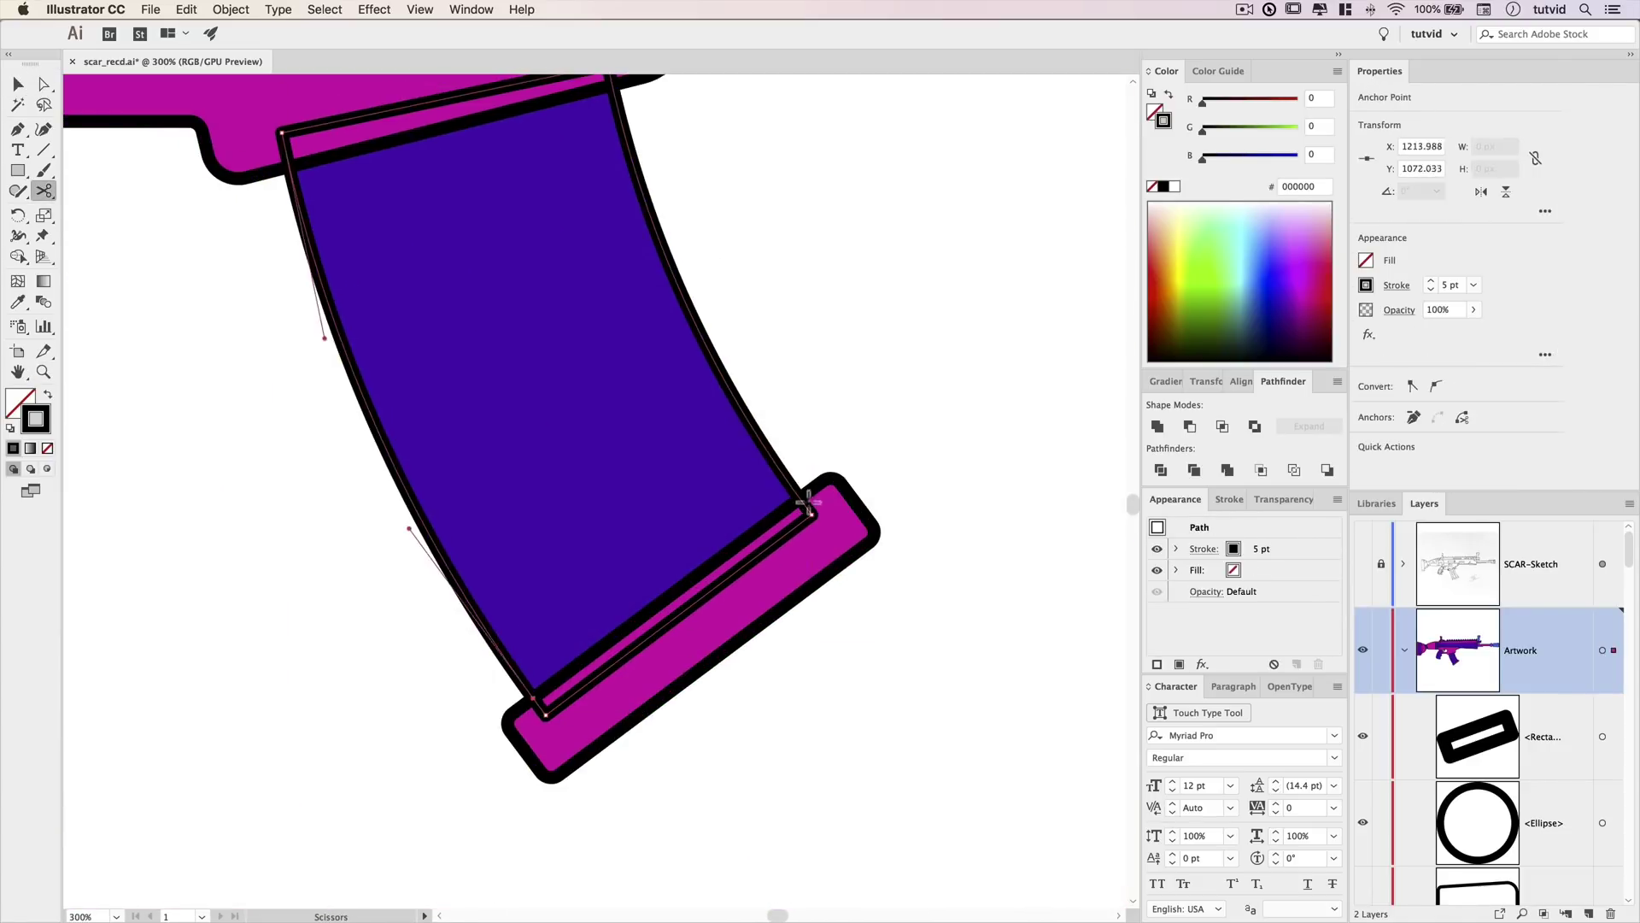
left_click(804, 501)
left_click_drag(650, 256, 807, 581)
left_click(446, 492)
key("Delete")
Delete the trigger outline above the trigger guard opening and the part of the grip outline that overlaps the receiver.
left_click_drag(410, 342, 820, 612)
left_click(617, 480)
key("Delete")
key("c")
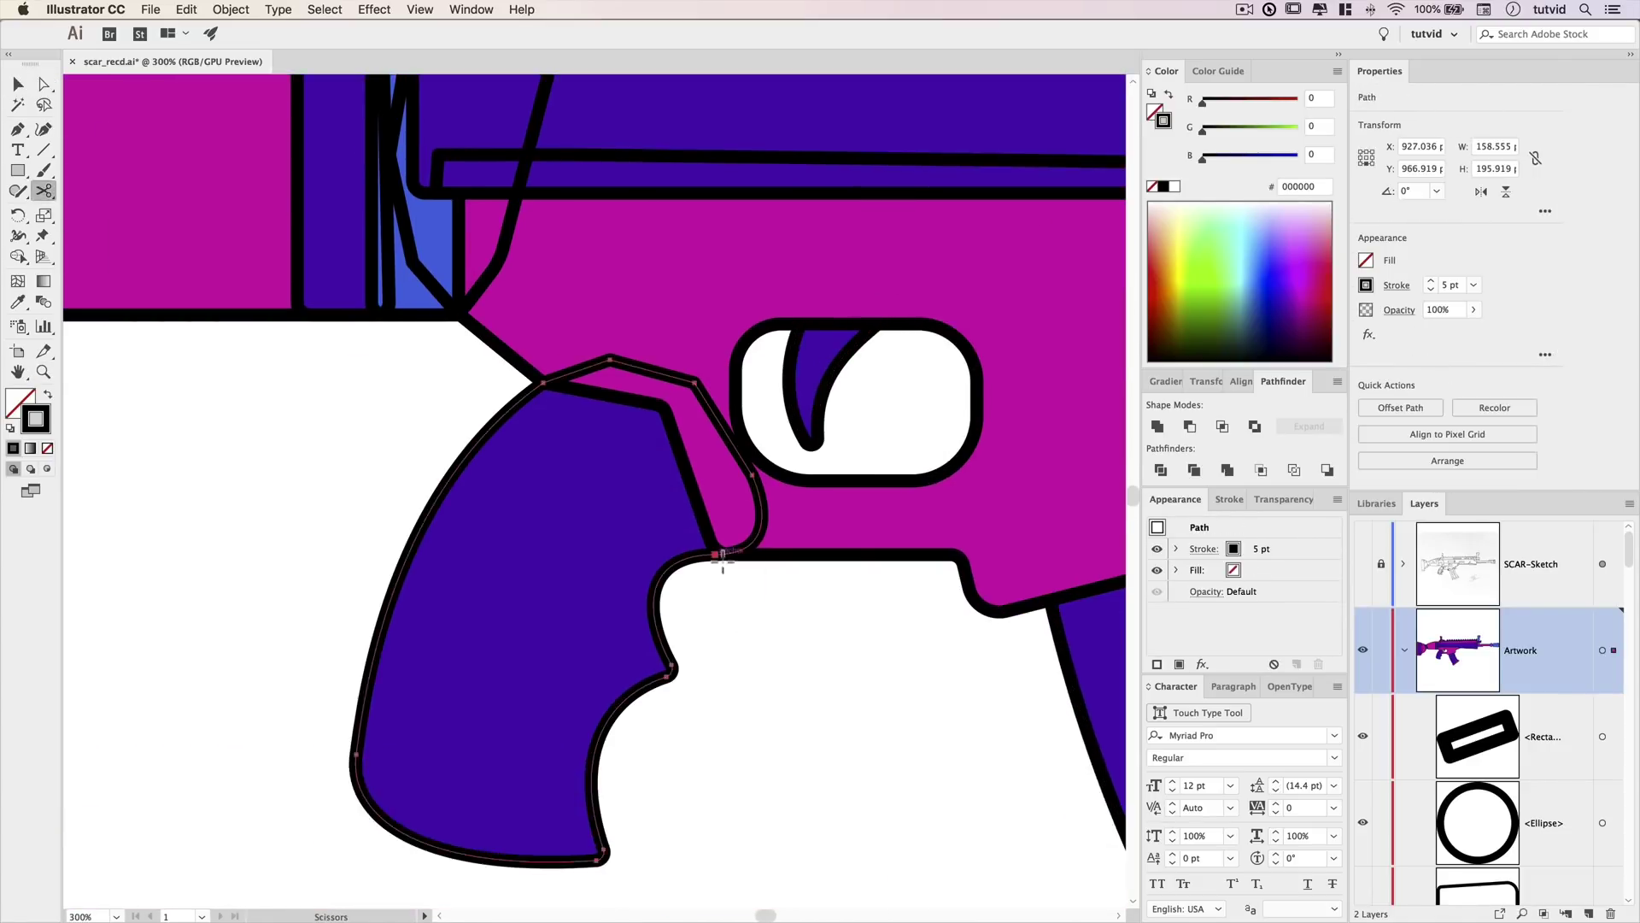
left_click(716, 555)
key("a")
key("Delete")
Delete the segments of the rail and rear sight outlines that lie inside the blue pivot circle.
left_click_drag(615, 154, 521, 827)
key("v")
key("Delete")
key("c")
left_click(497, 448)
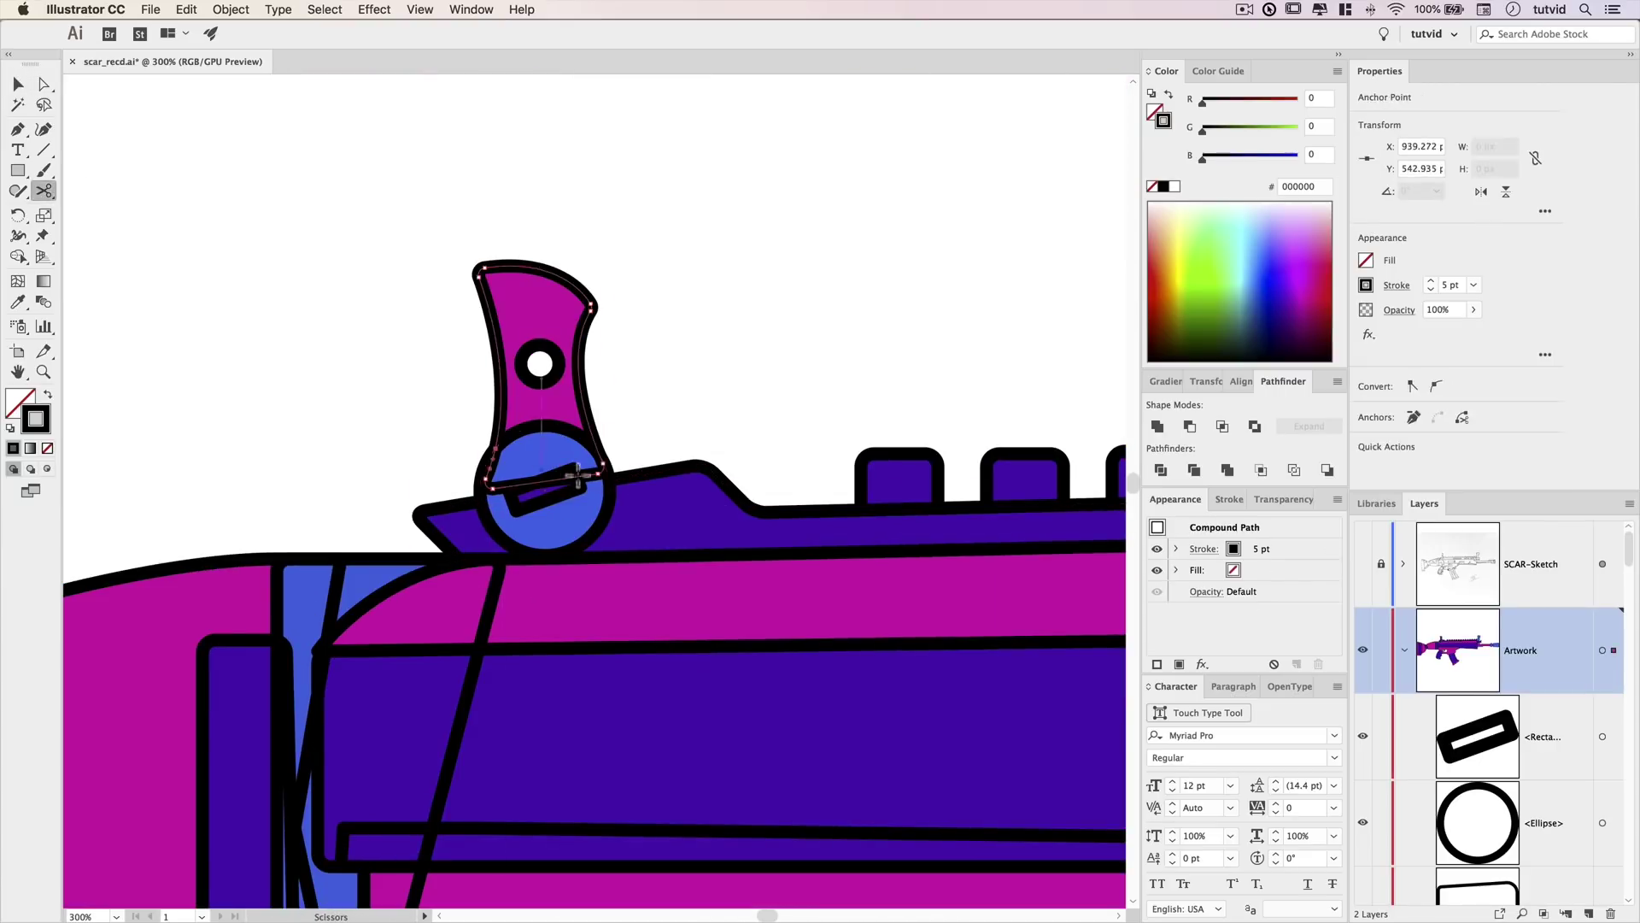
left_click(596, 447)
key("a")
key("Delete")
Delete the overlapping outline segments behind the rear receiver and along the purple stock block's edge beside the blue strip.
left_click_drag(633, 366, 758, 109)
key("c")
left_click(593, 270)
key("Delete")
left_click(530, 353)
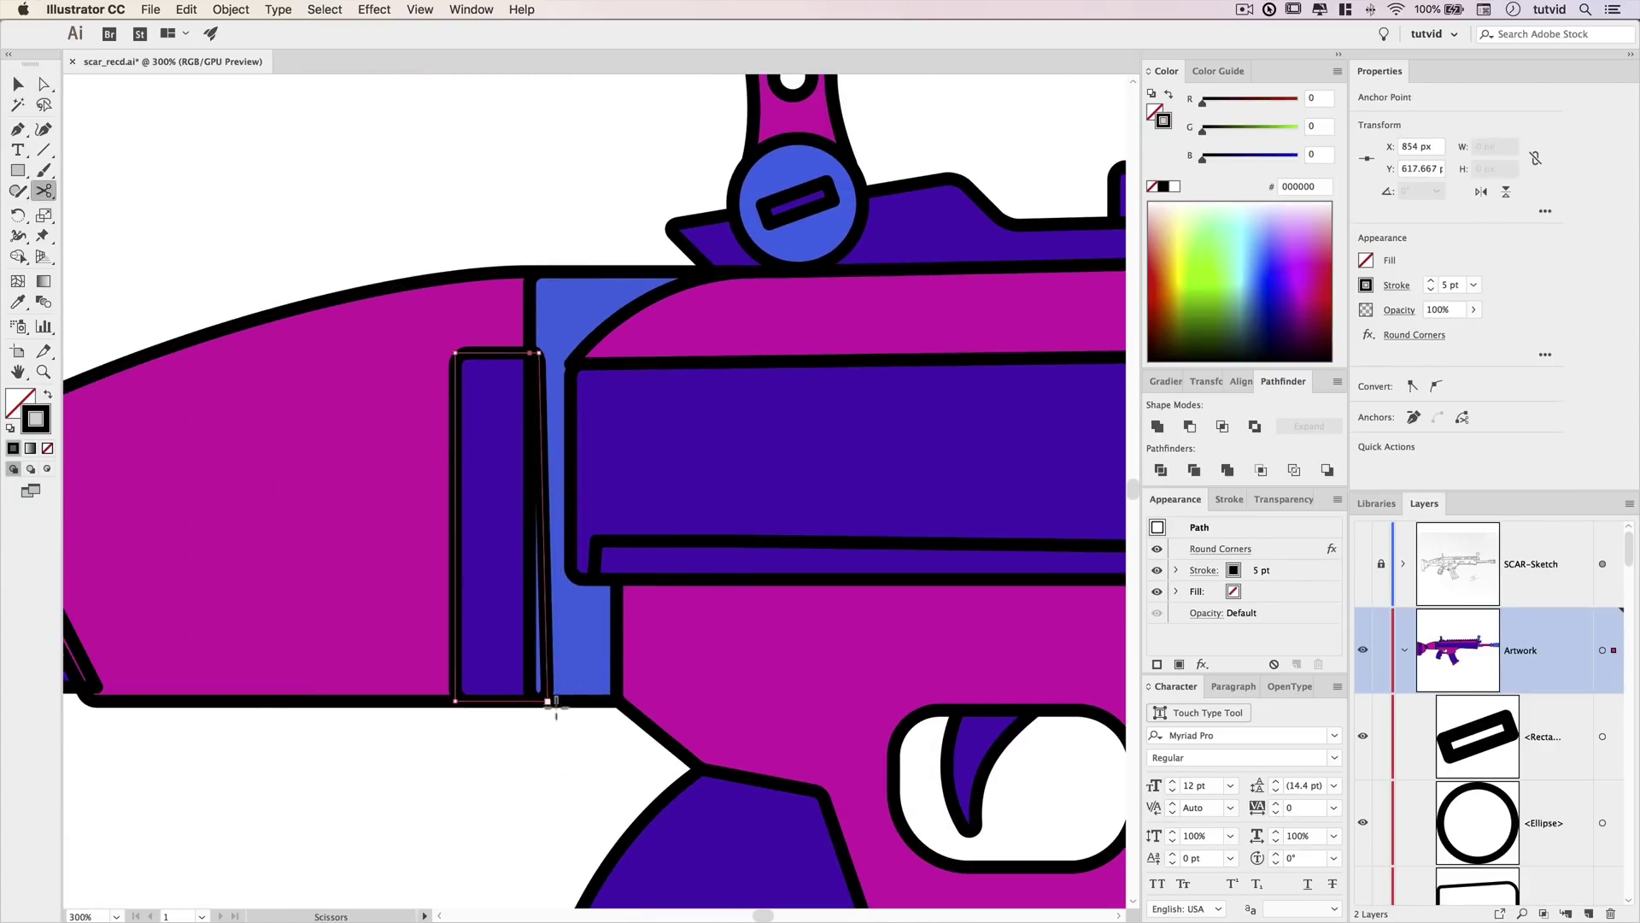
left_click(548, 701)
key("Delete")
Cut the outline around the purple connector of the stock and delete the segments that overlap it.
left_click_drag(633, 592, 311, 550)
key("c")
left_click(311, 551)
key("a")
left_click_drag(515, 454, 597, 454)
key("Delete")
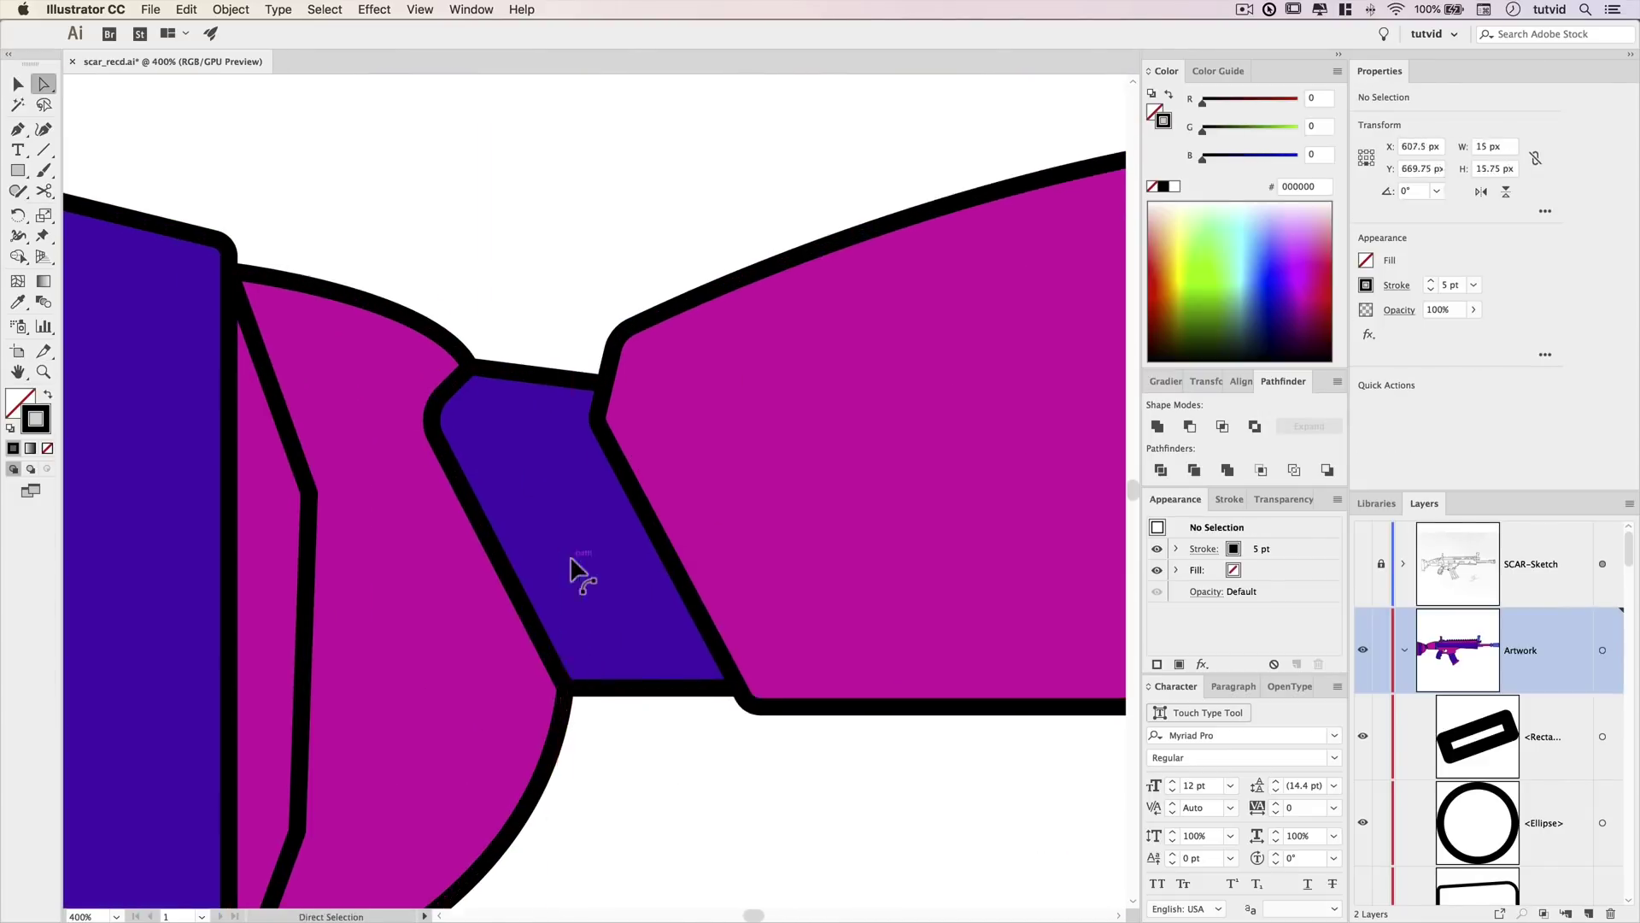
Cut the rear stock cone's outline and delete the part that overlaps its magenta fill.
key("super+minus")
key("c")
left_click(564, 778)
key("a")
key("Delete")
key("super+minus")
key("super+minus")
key("super+minus")
left_click_drag(437, 604, 1273, 577)
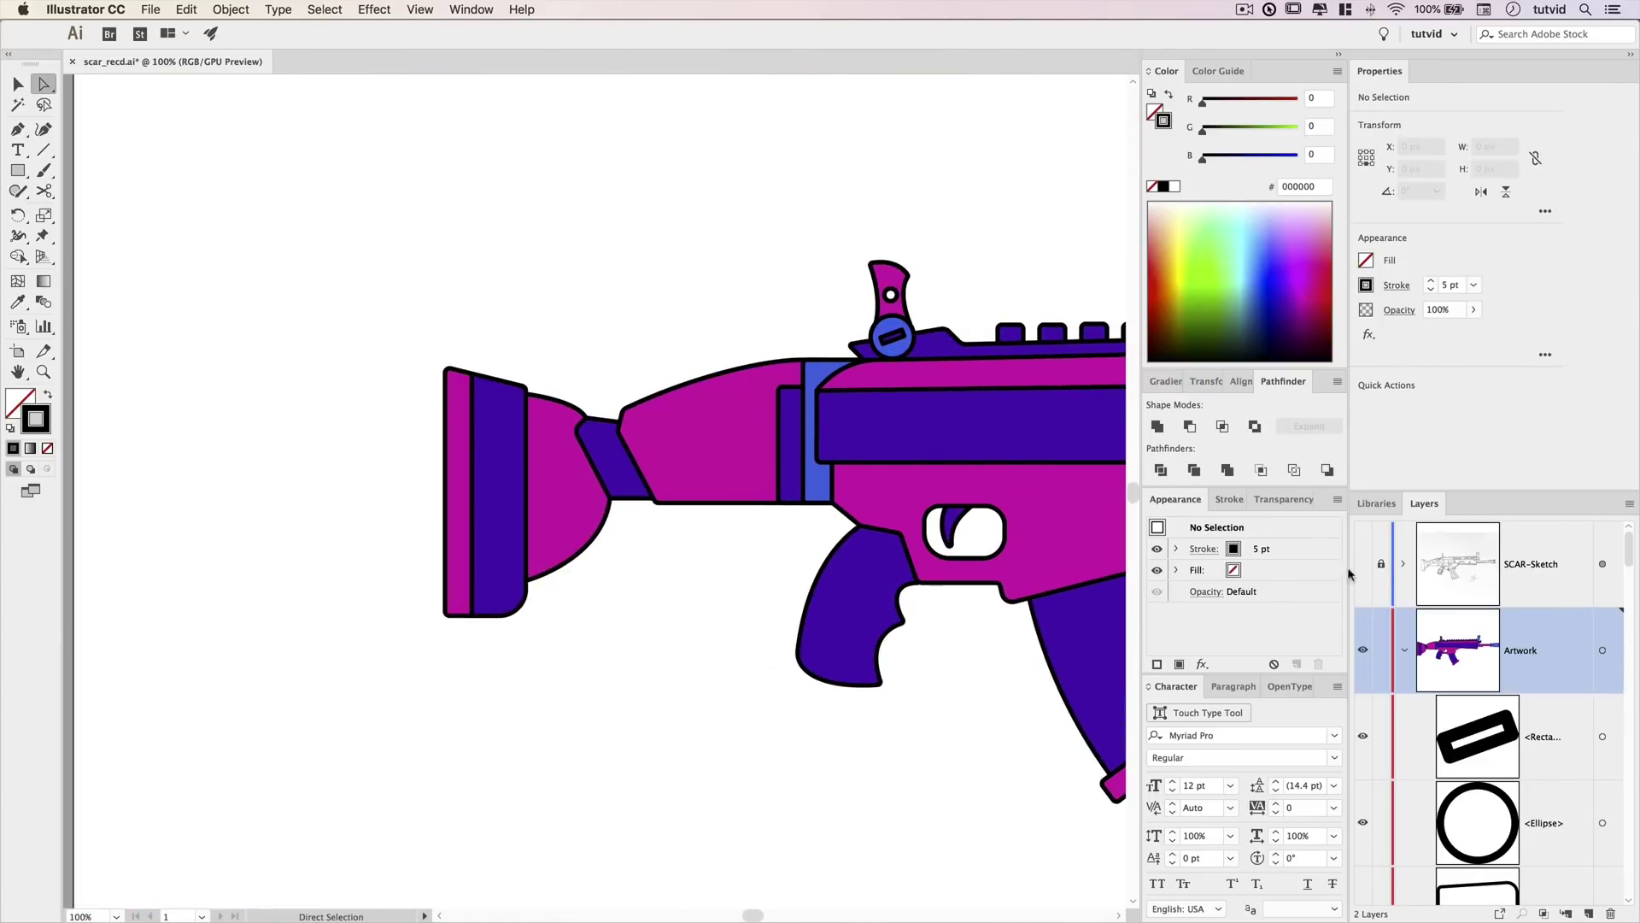
Show the sketch over the artwork and move the magenta butt plate's outline aside onto the empty canvas.
left_click(1363, 567)
left_click(1364, 570)
left_click(1365, 572)
left_click_drag(513, 478, 598, 479)
left_click_drag(878, 586, 738, 456)
key("v")
left_click(586, 486)
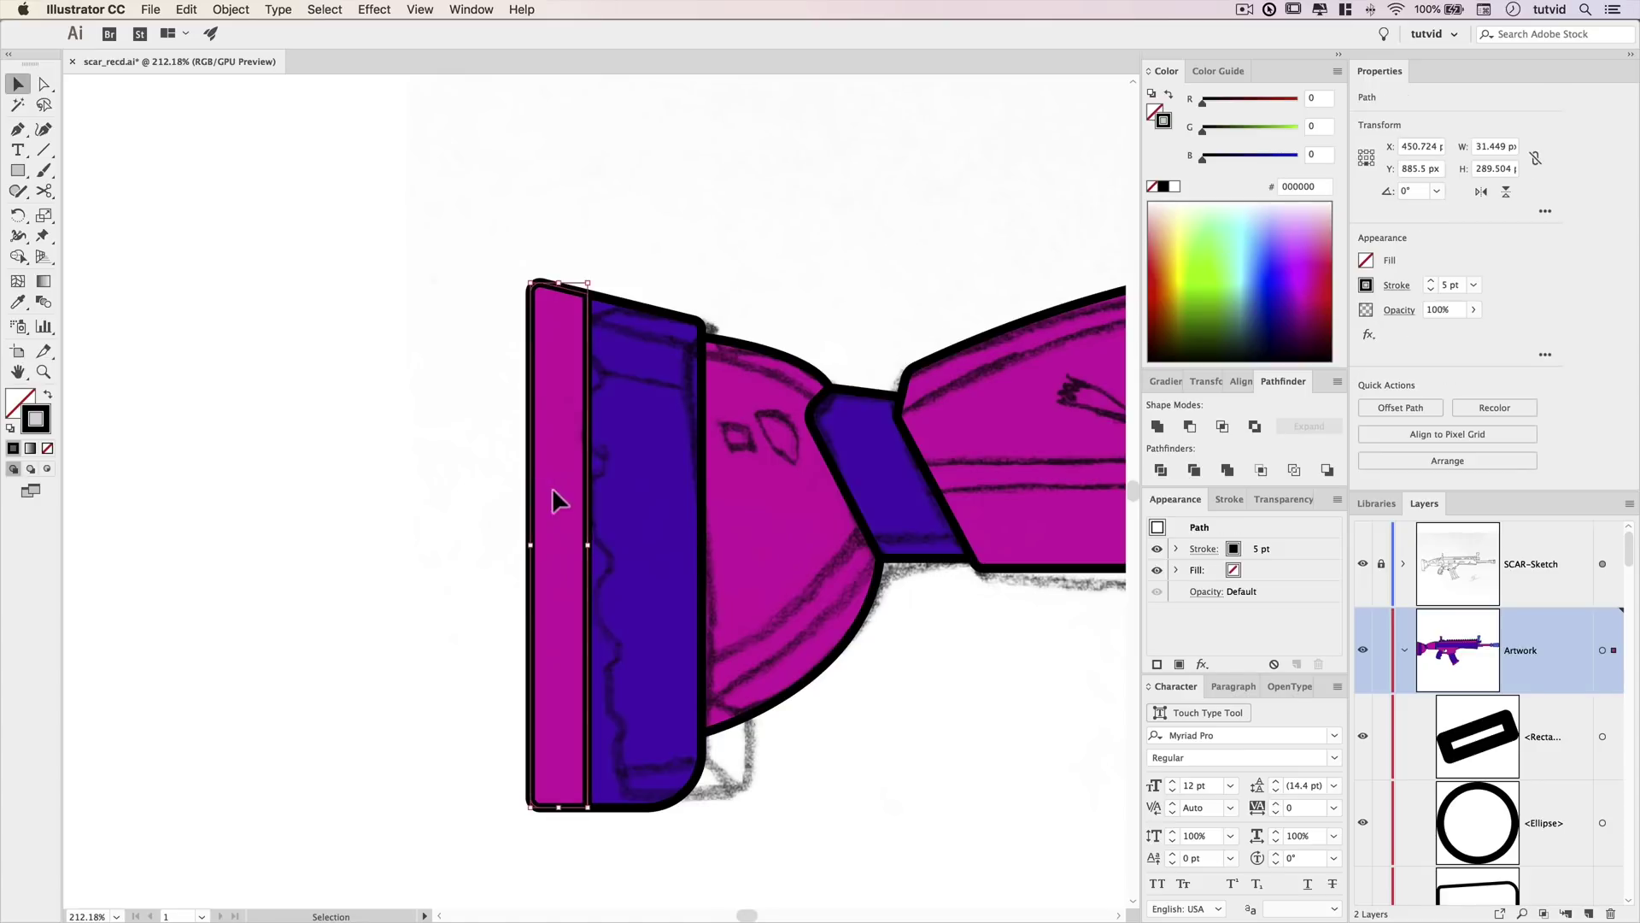
left_click_drag(530, 523, 148, 523)
left_click(102, 376)
Draw a black-filled rounded square about 16 px wide, without stroke, centred on the butt plate's outer edge near its upper end.
left_click(18, 171)
key("shift+x")
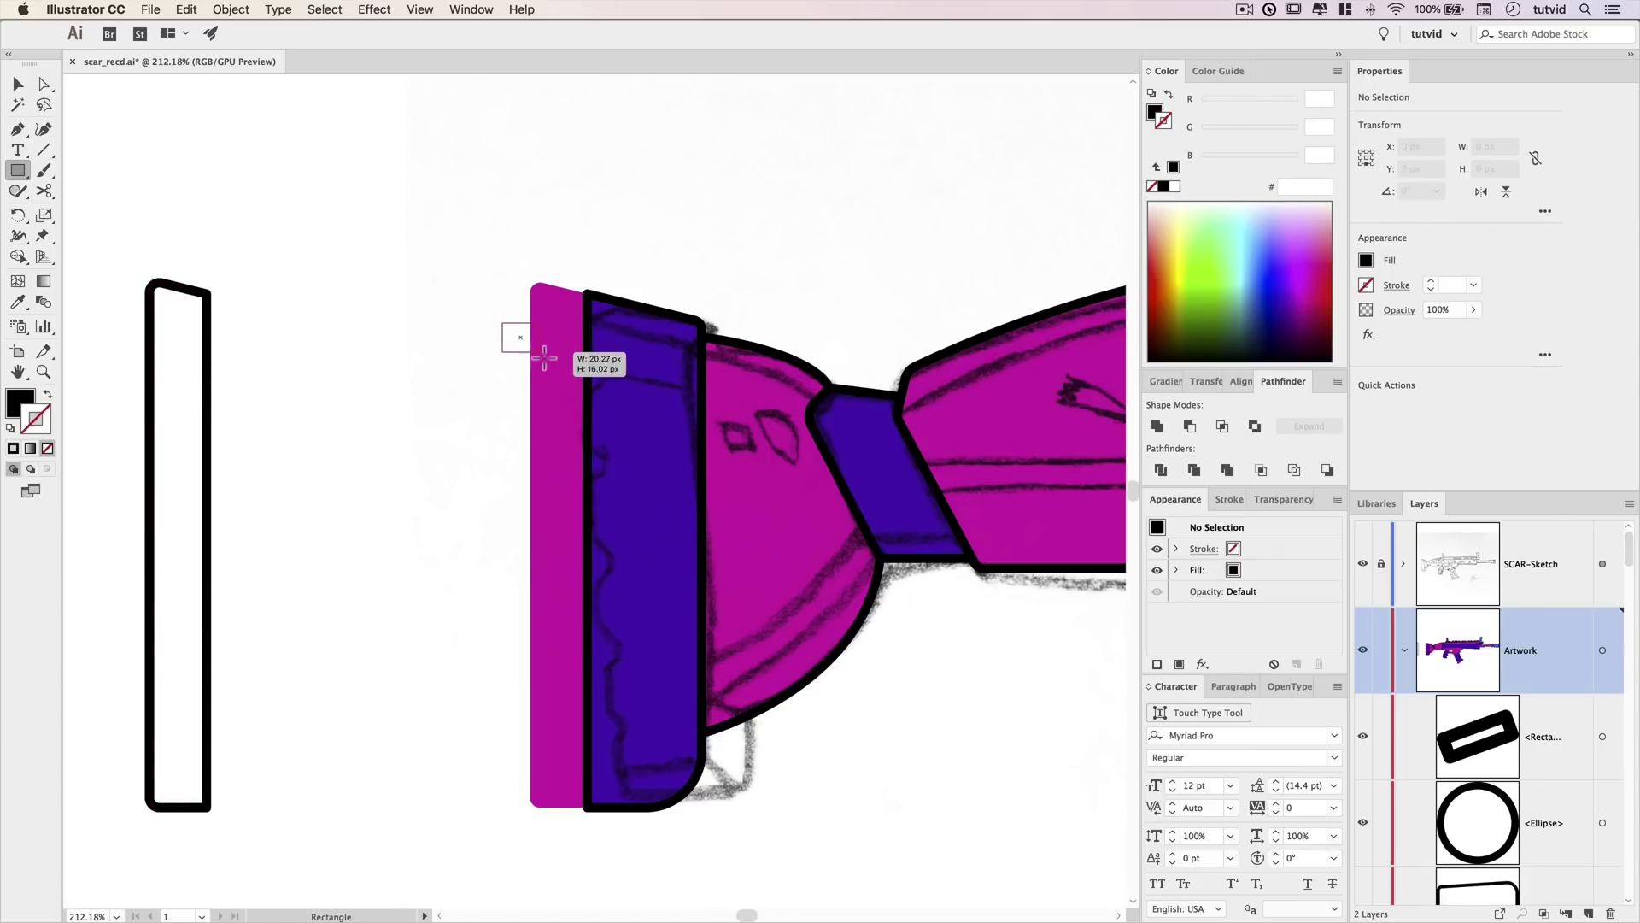
left_click_drag(544, 357, 527, 348)
key("v")
scroll(517, 337, "up", 4)
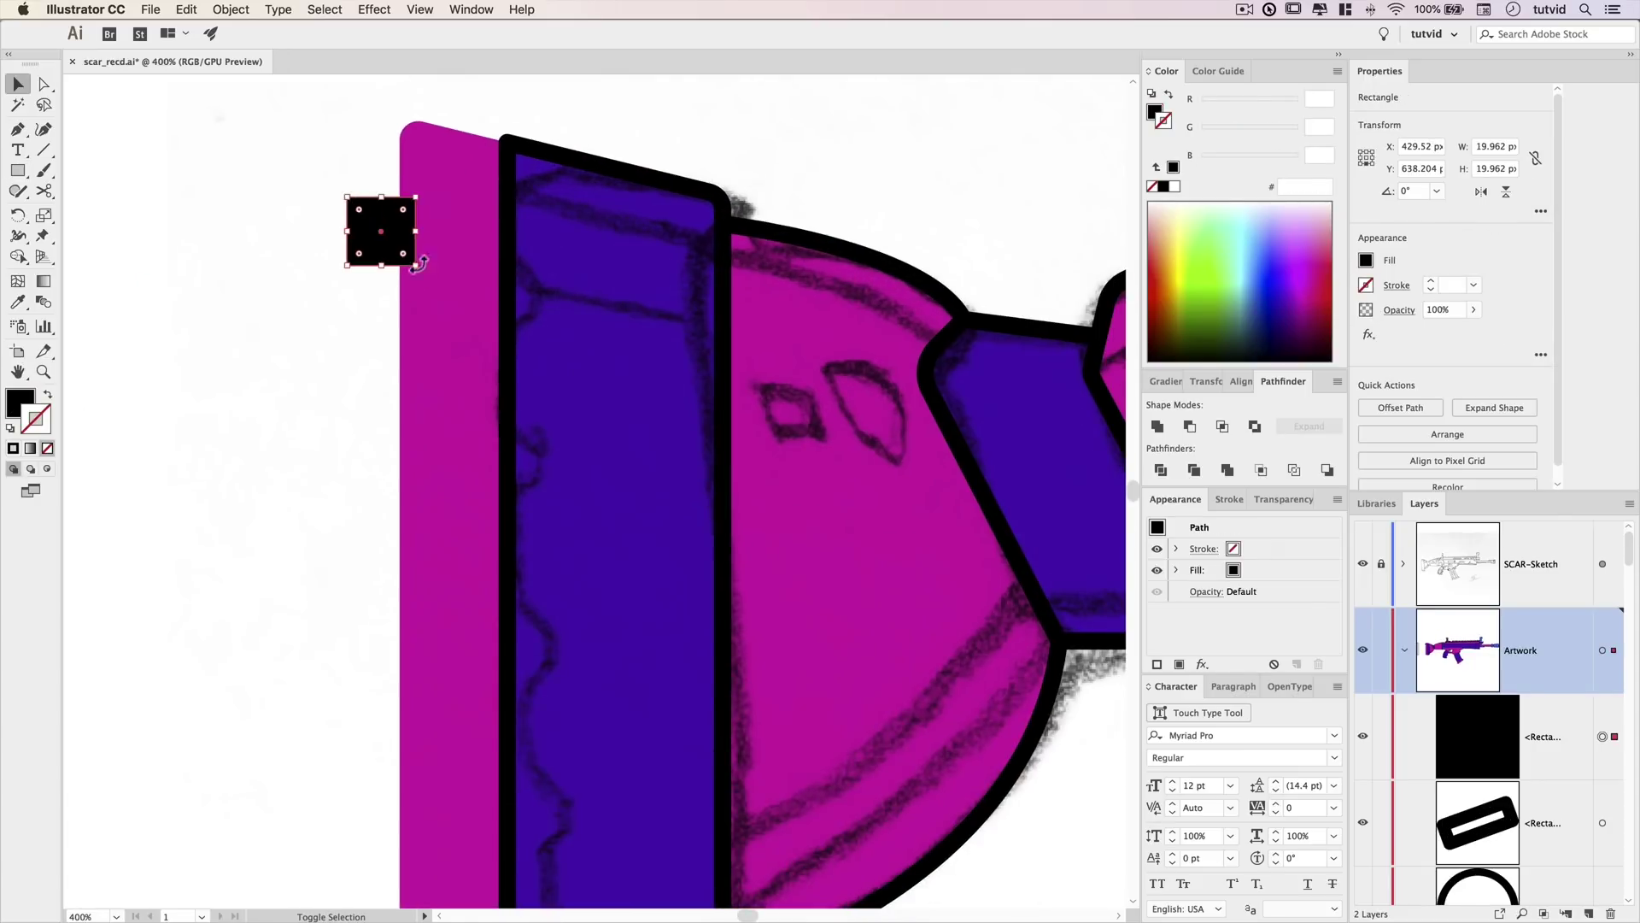
key("shift+Up")
key("Down")
key("Down")
key("Down")
key("Down")
key("Down")
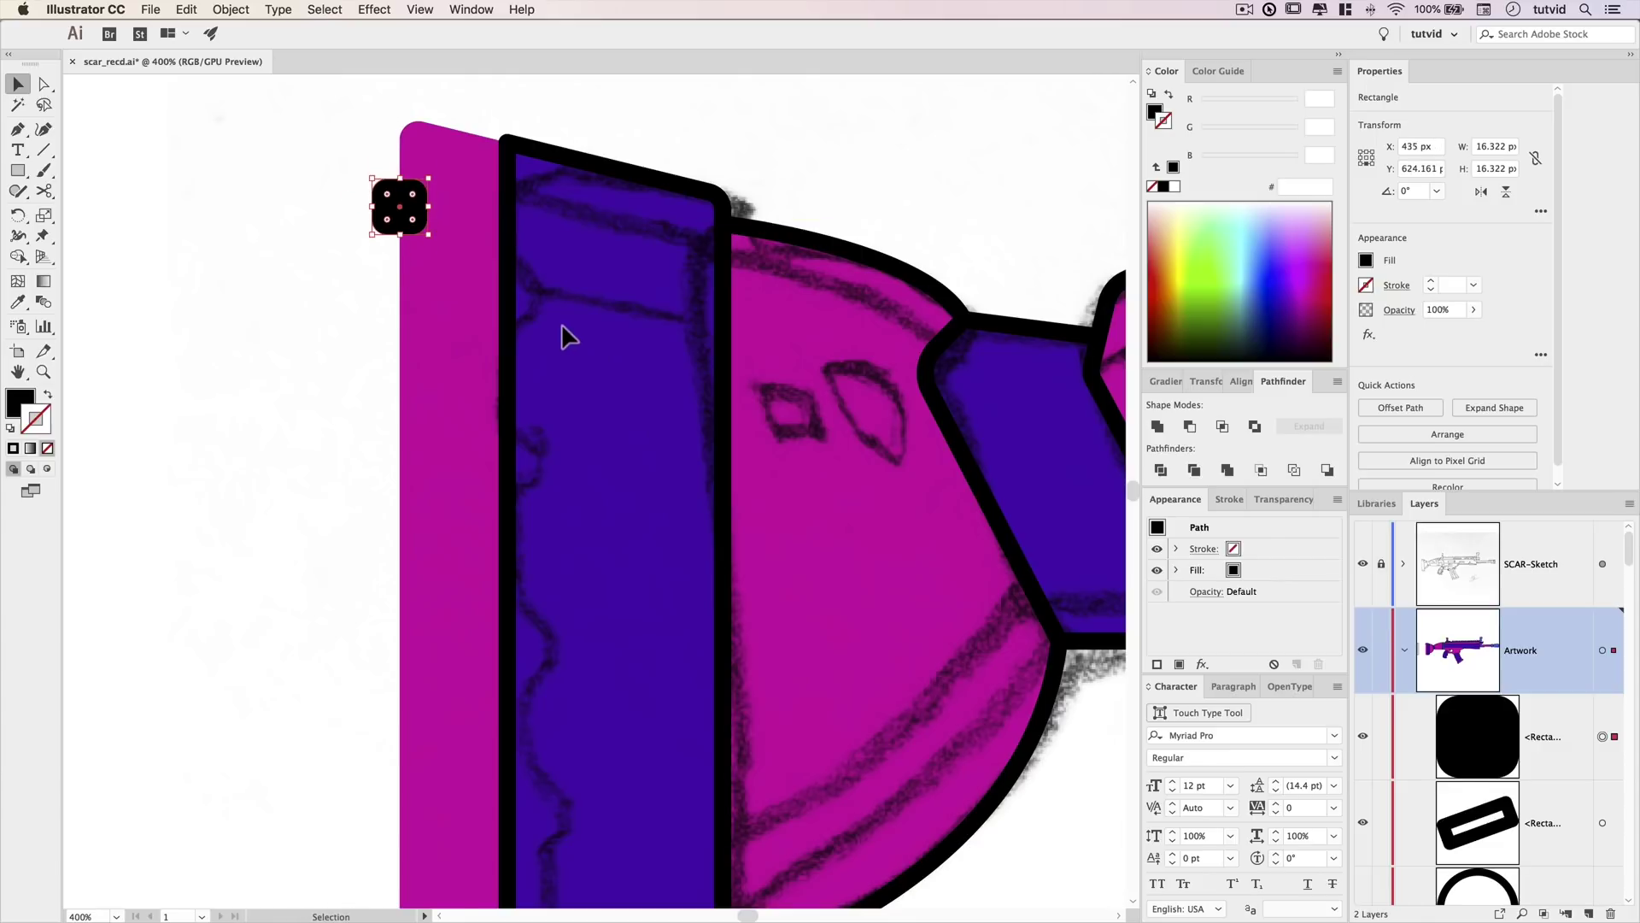
Duplicate the black square down the butt plate's edge to make seven, and distribute them vertically at equal spacing.
left_click_drag(400, 205, 403, 453)
left_click_drag(405, 451, 408, 668)
left_click_drag(408, 667, 411, 796)
left_click_drag(413, 765, 483, 416)
left_click_drag(472, 454, 477, 673)
key("super+minus")
key("super+minus")
left_click_drag(566, 553, 547, 692)
left_click(1241, 381)
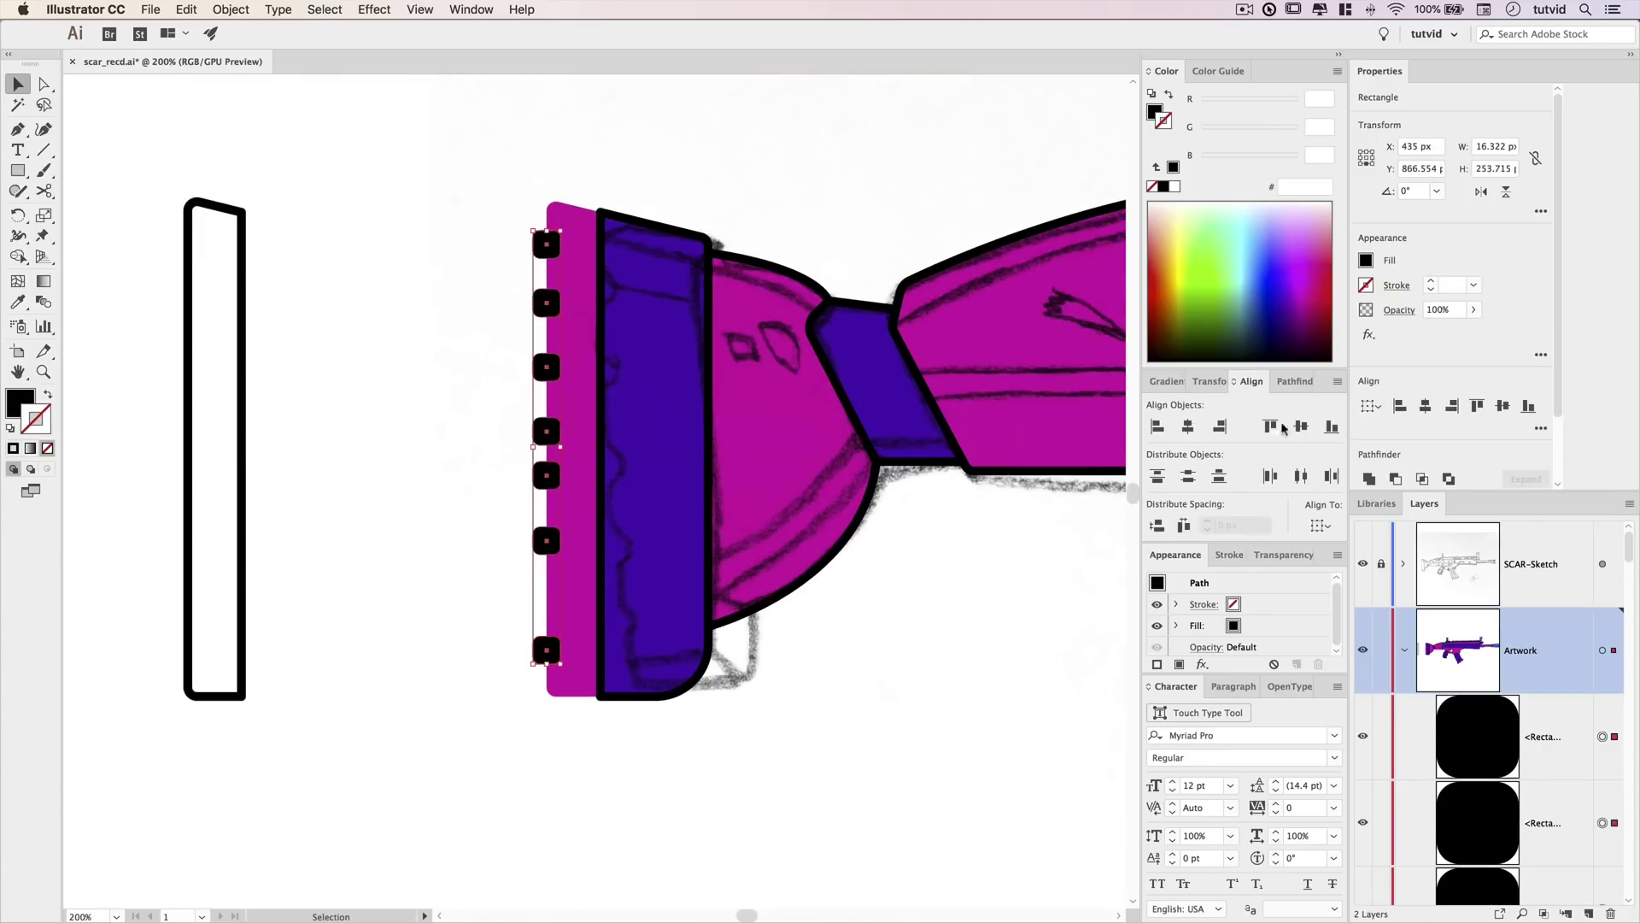
left_click(1188, 479)
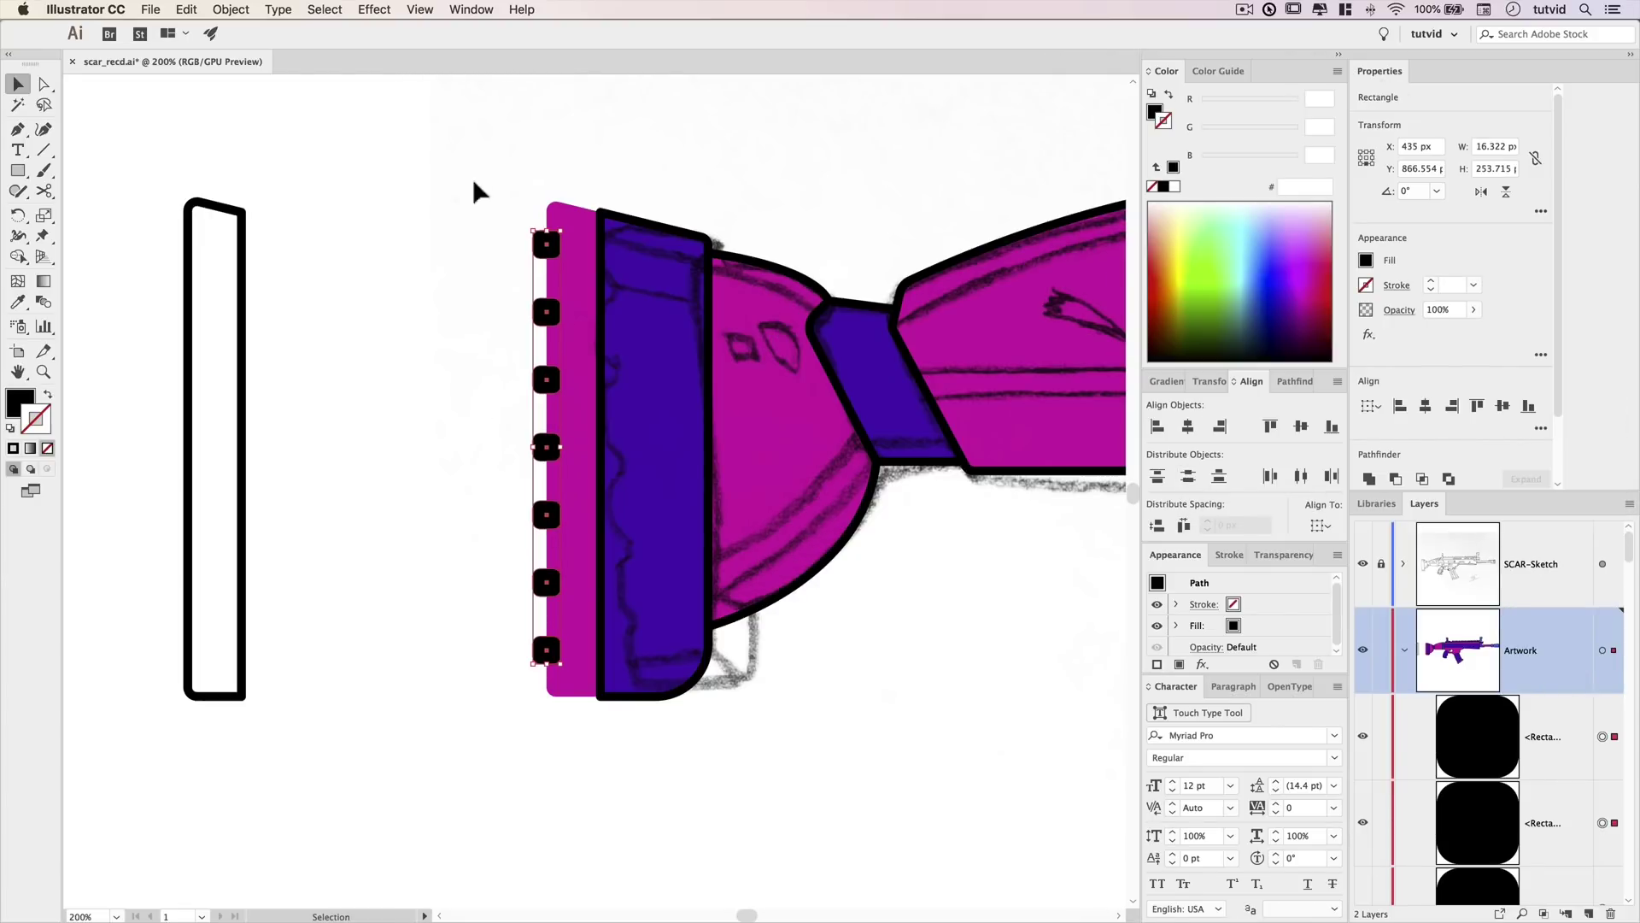
Subtract the seven black squares from the magenta butt plate to cut notches into its edge.
scroll(1493, 666, "down", 10)
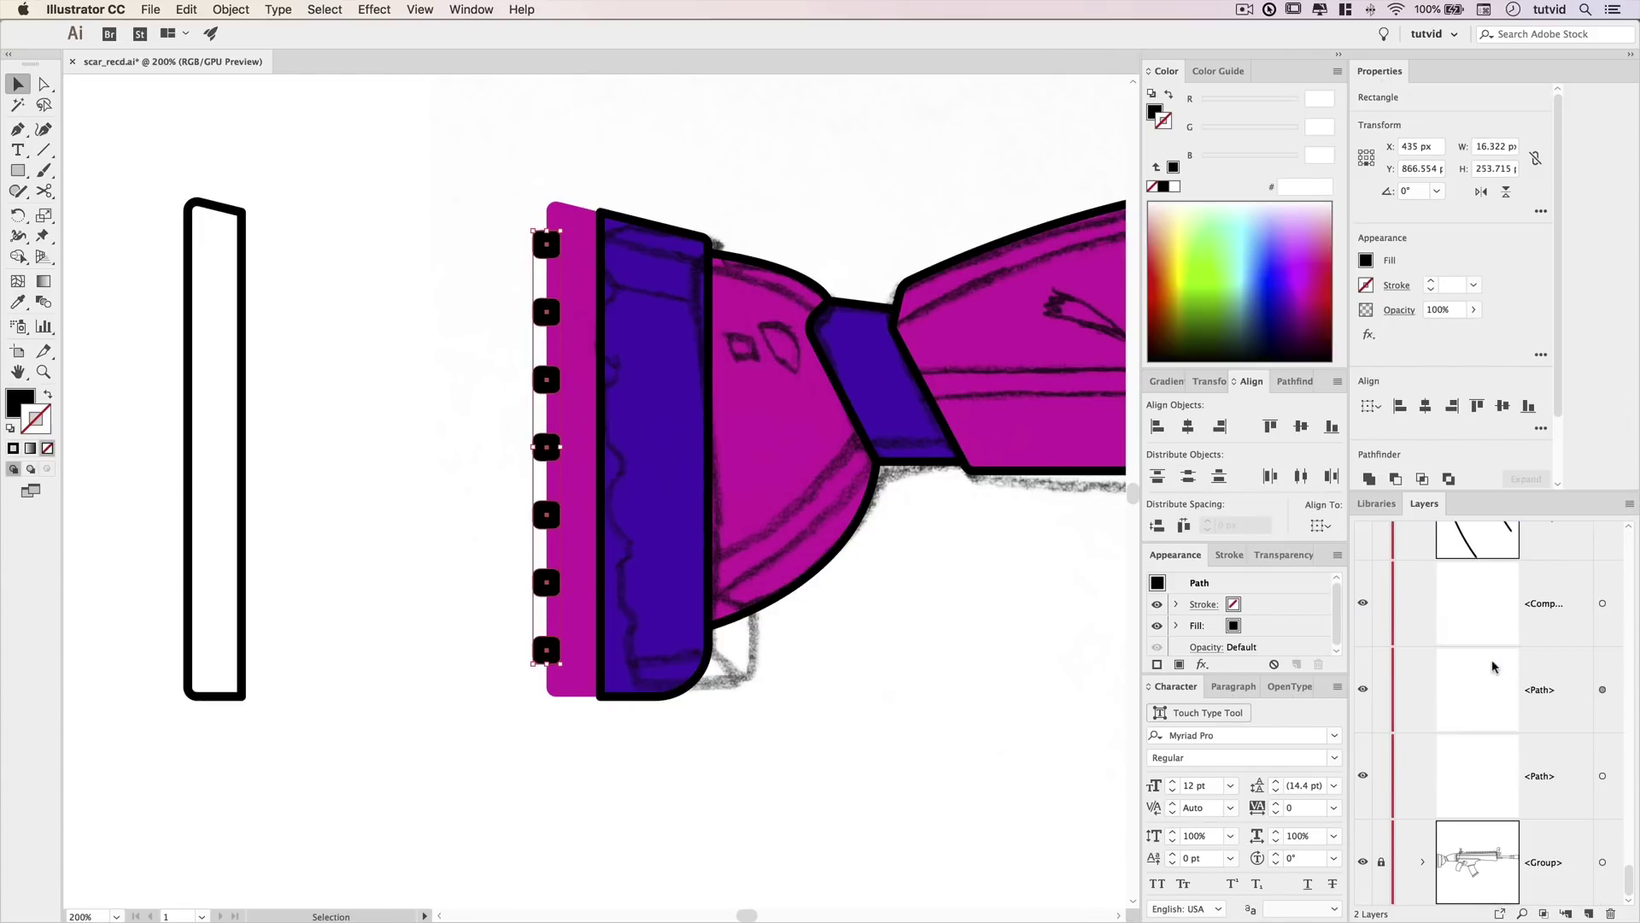
left_click(581, 361, "shift+super")
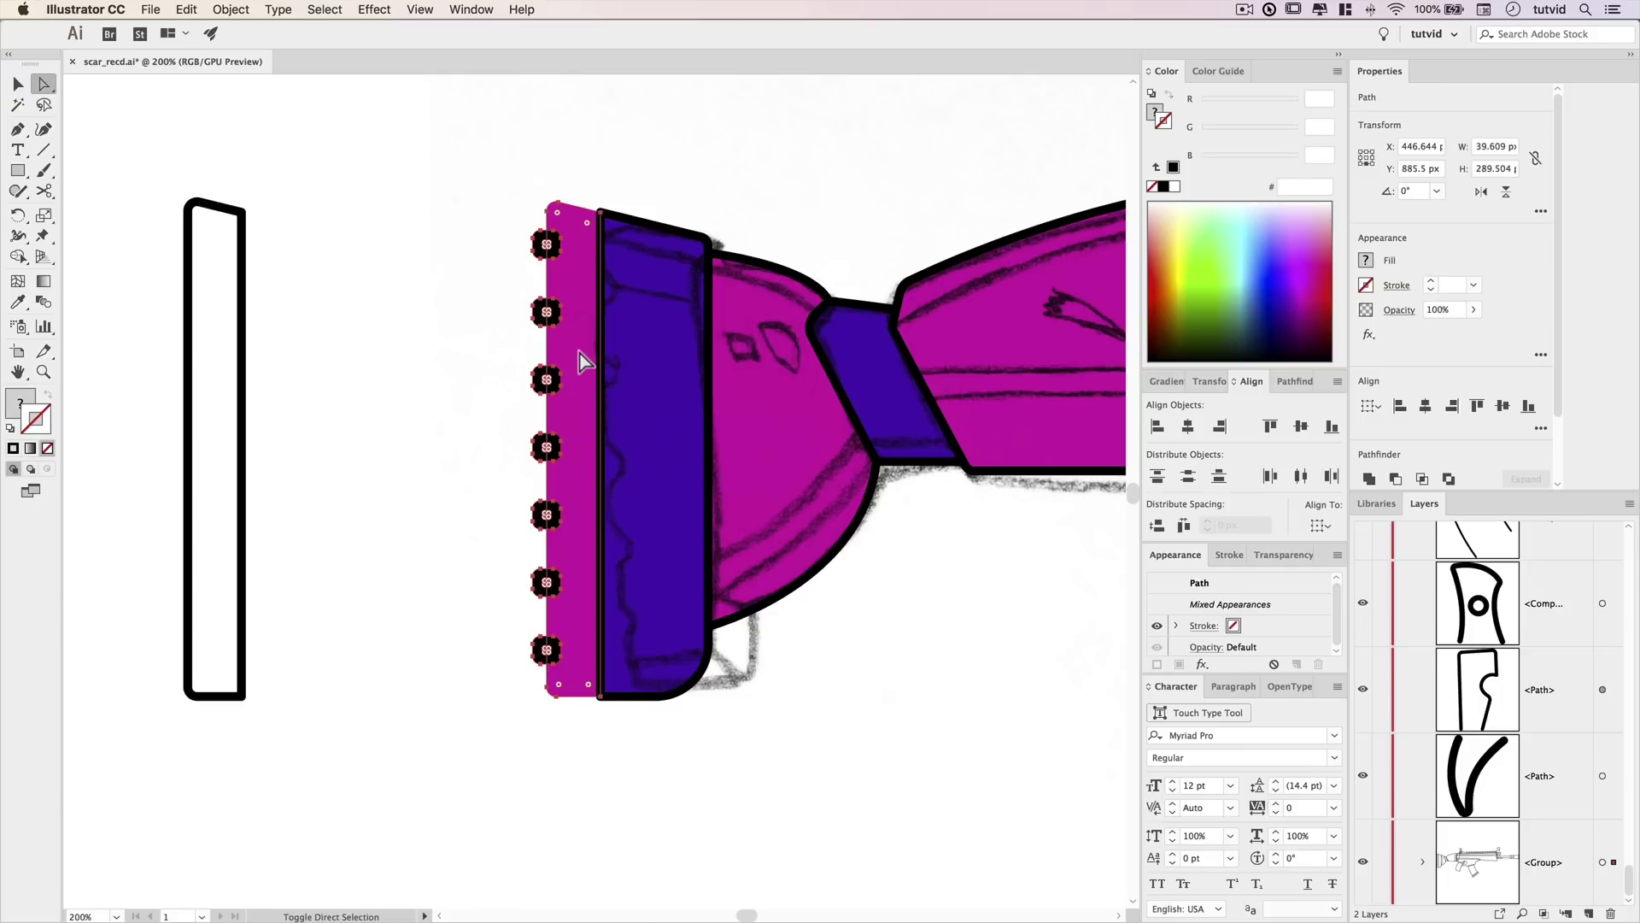
left_click(1395, 478)
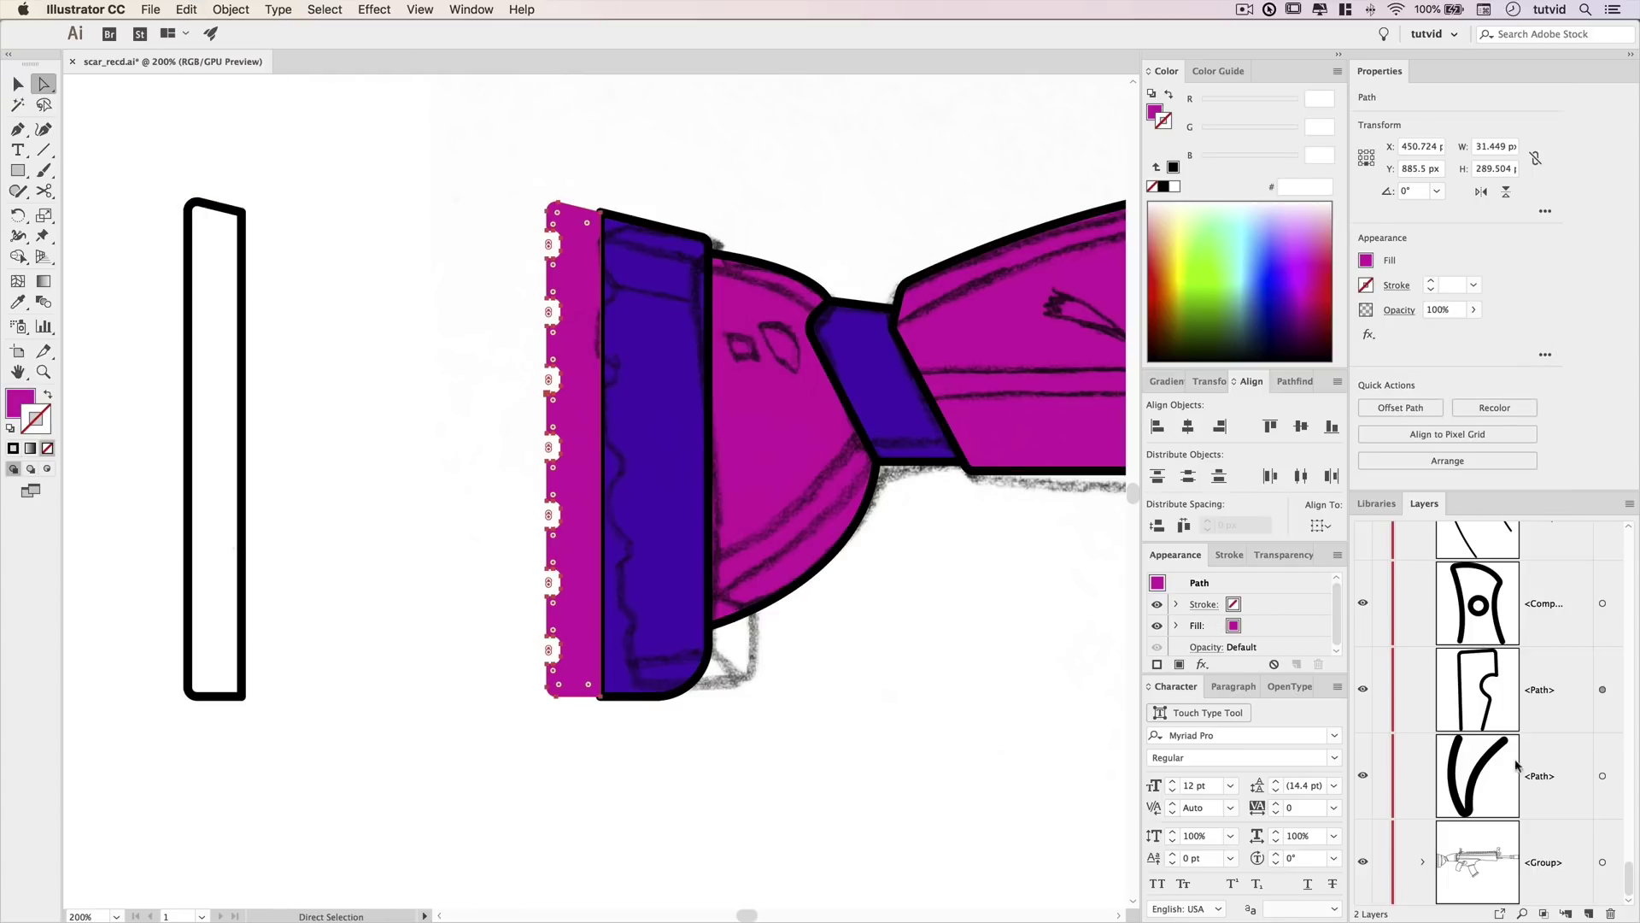
Paste a copy of the notched plate in front as an unfilled black 5 pt outline with round caps and round corners.
left_click(186, 11)
left_click(228, 123)
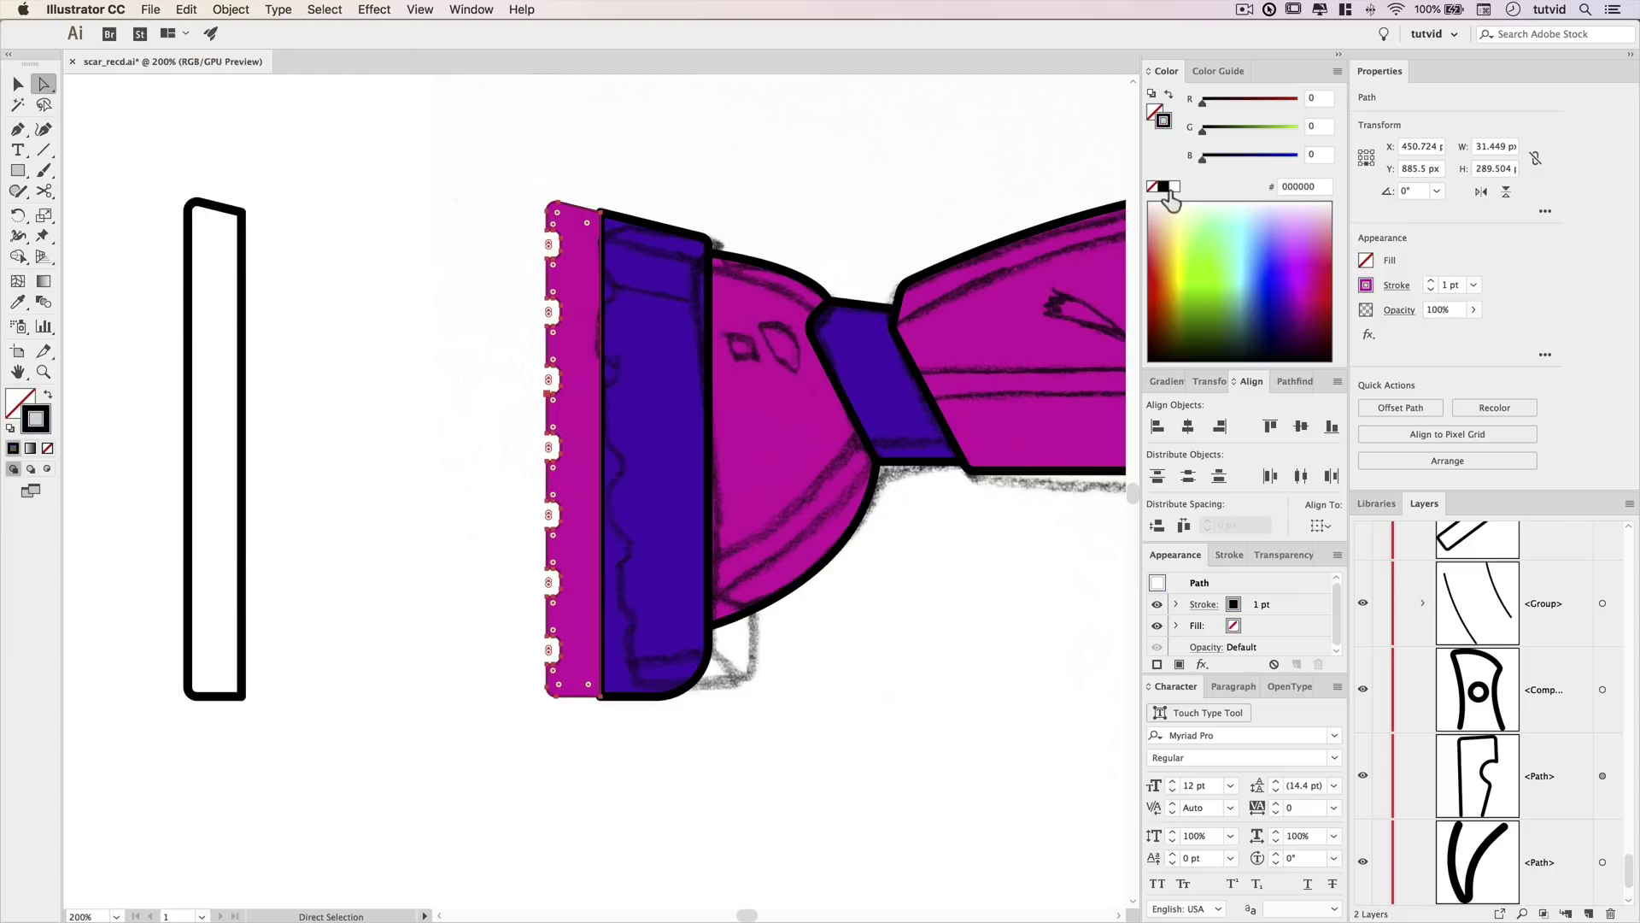
left_click(1431, 281)
left_click(1431, 281)
left_click(1431, 281)
left_click(1431, 281)
left_click(1401, 286)
left_click(1299, 332)
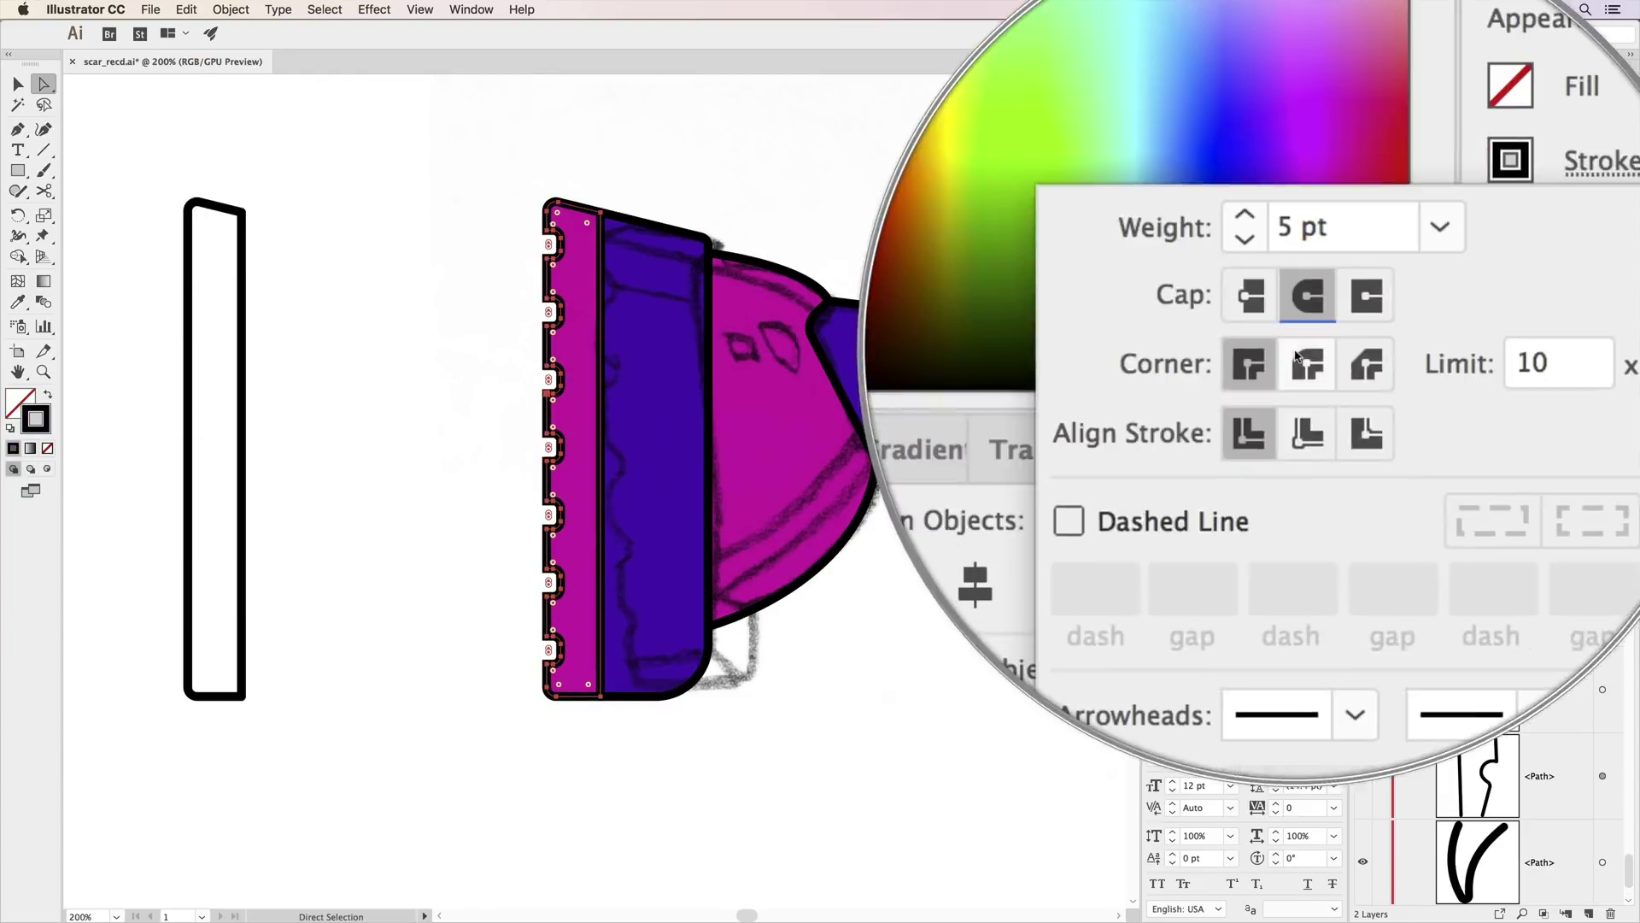
left_click(1297, 357)
Delete the old butt plate outline that was set aside, and hide the sketch.
left_click(424, 321)
key("v")
mouse_move(311, 162)
left_mouse_down()
mouse_move(243, 608)
mouse_move(224, 632)
left_mouse_up()
key("Delete")
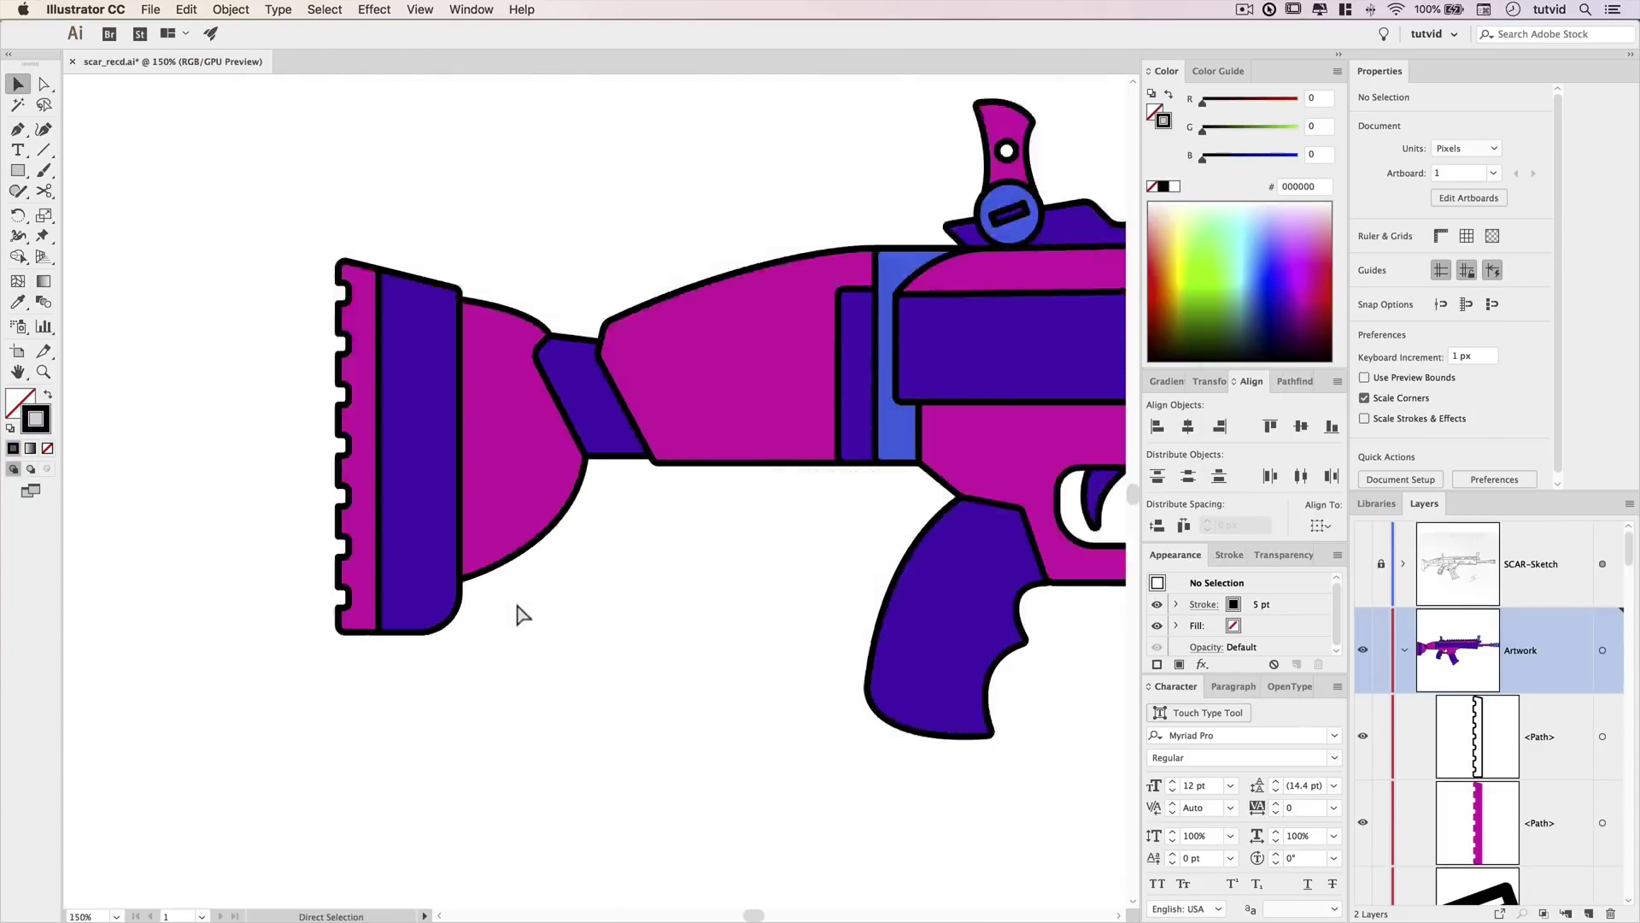
Select all the outline paths of the rifle and group them.
key("super+0")
left_click(1382, 72)
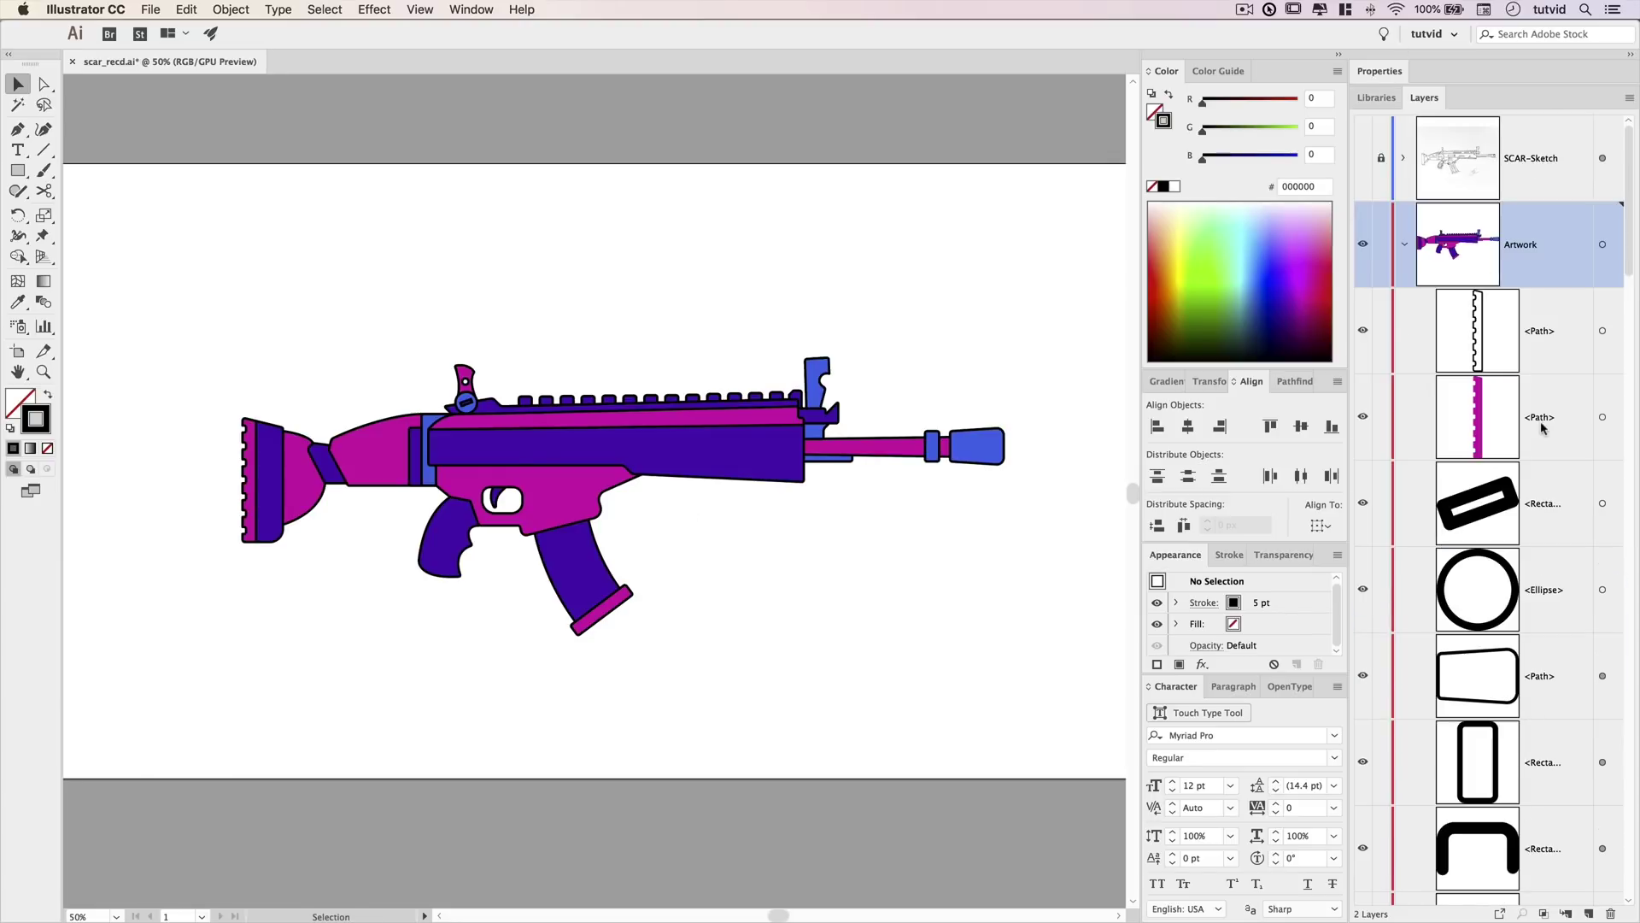
key("super+a")
left_click(230, 10)
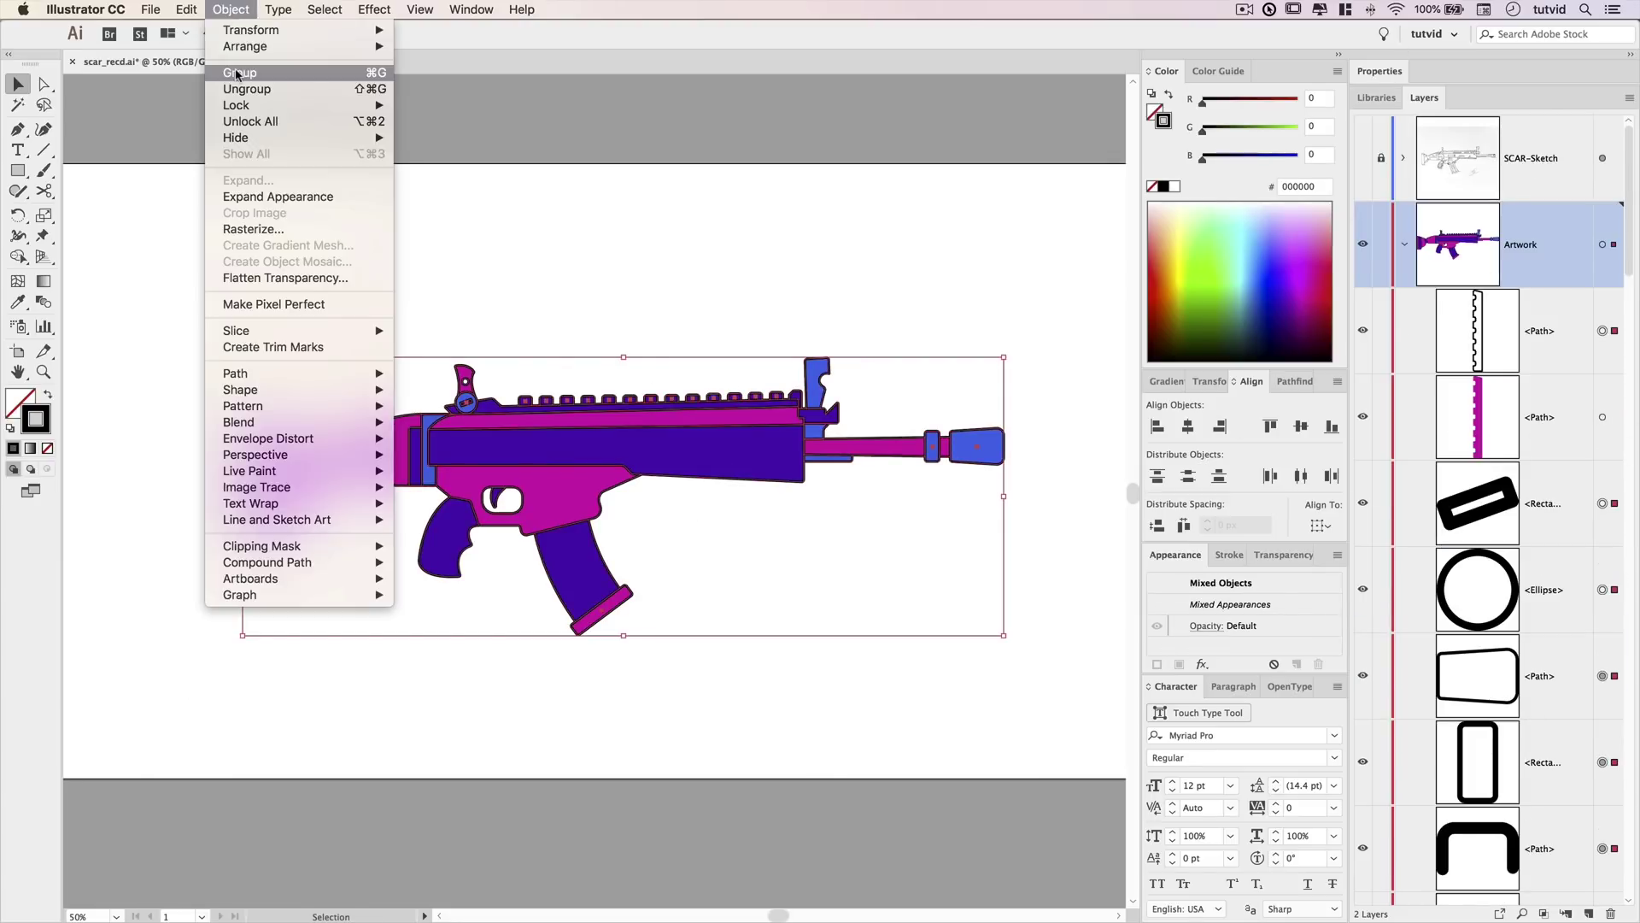
left_click(248, 91)
Unlock the coloured shapes' group, move the notched magenta plate into it, and check both groups by toggling their visibility.
left_click(1543, 425)
left_click(1381, 503)
left_click(1422, 502)
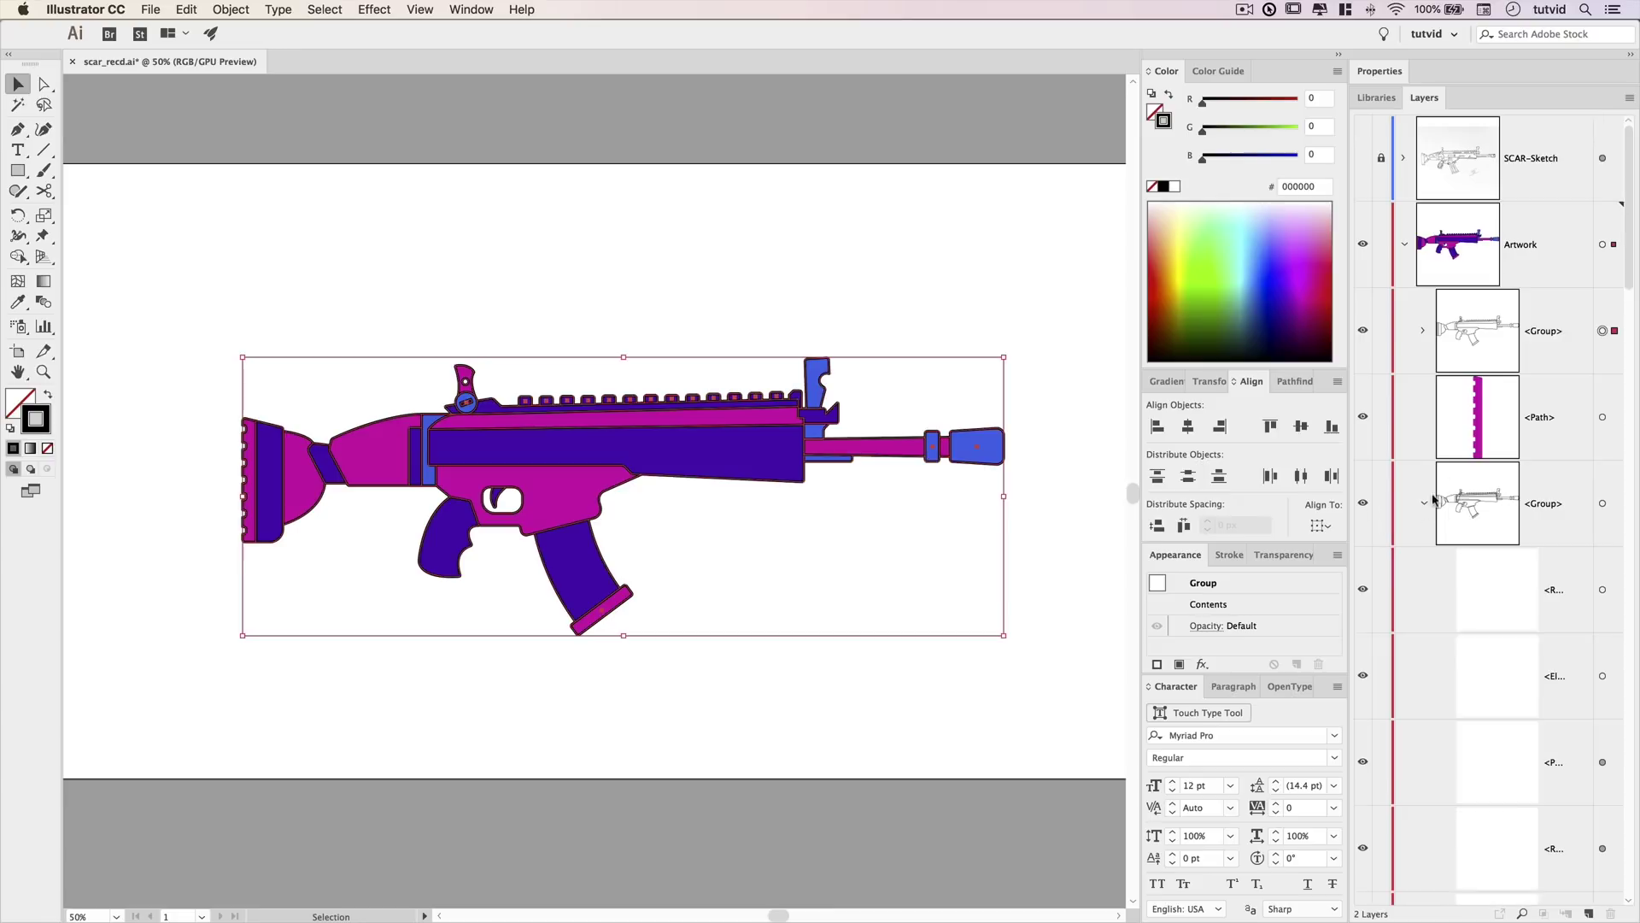
left_click_drag(1512, 551, 1512, 550)
left_click(1422, 418)
left_click(1364, 418)
left_click(1364, 418)
left_click(1364, 331)
left_click(1365, 332)
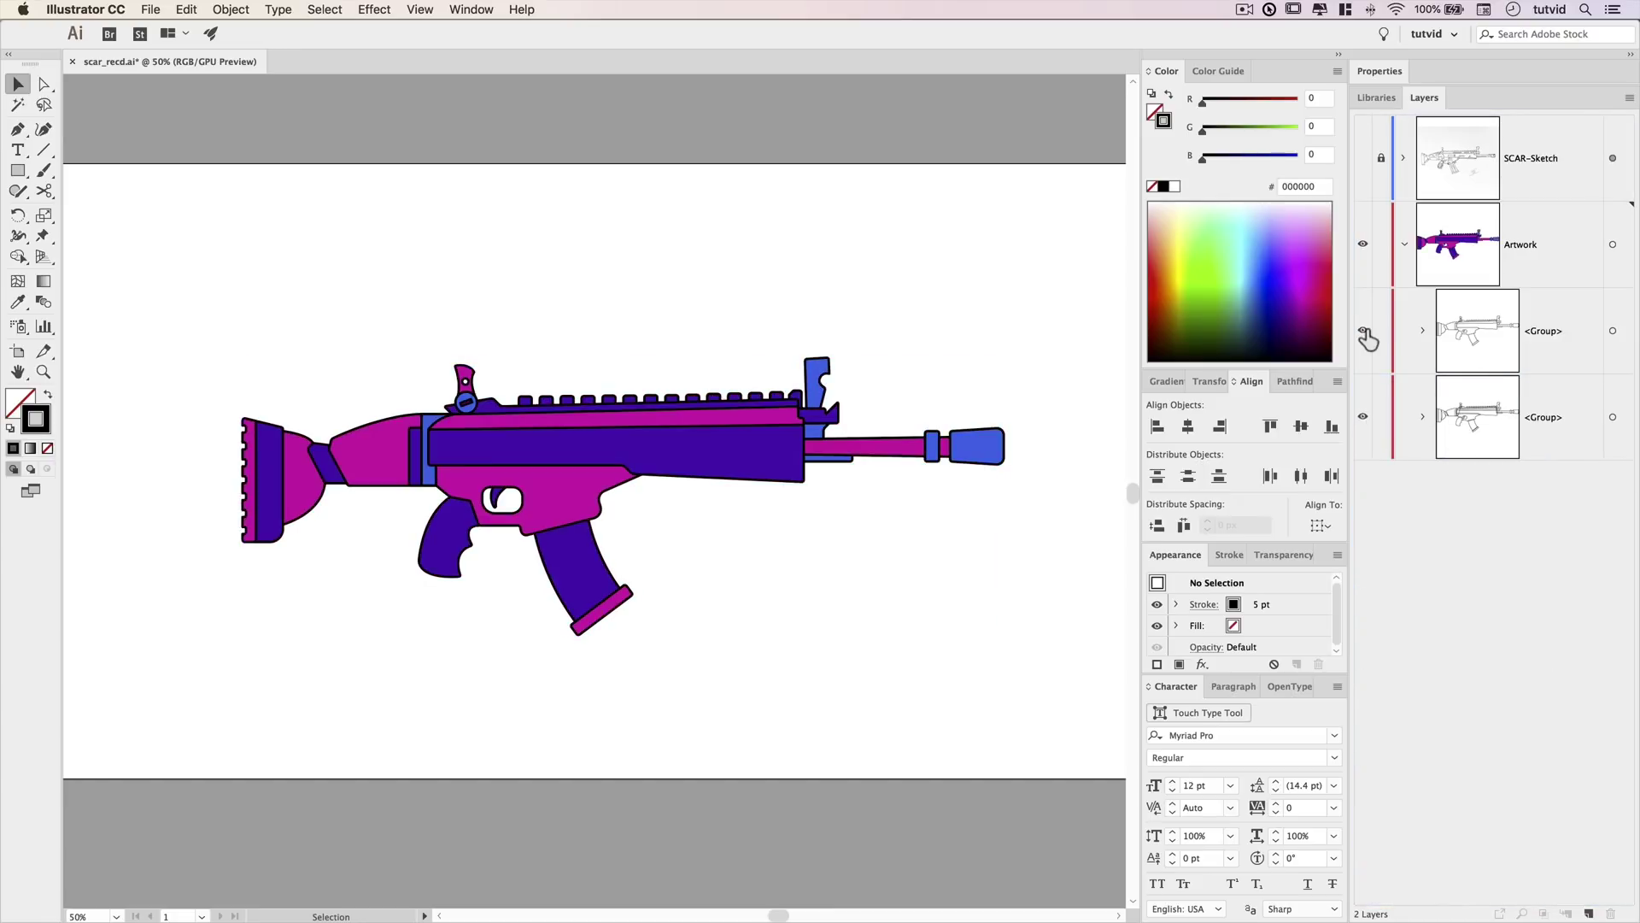
Rename the outline group "Outlines" and the coloured shapes' group "ColorBlocks".
double_click(1540, 332)
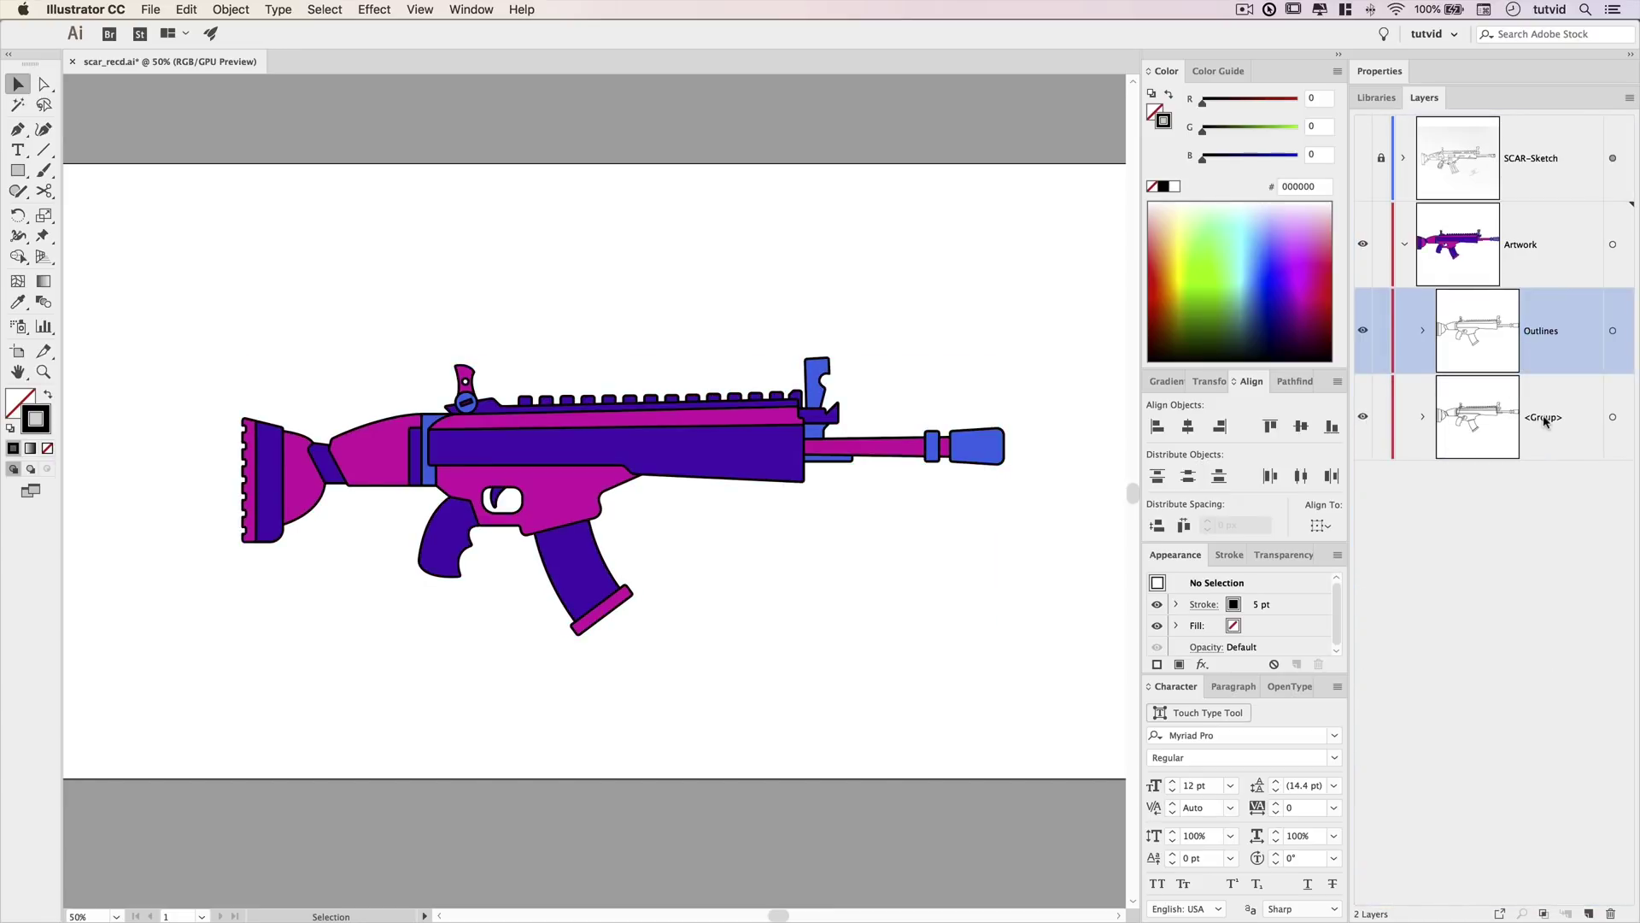
double_click(1543, 416)
type("ColorBlocks")
left_click(1484, 557)
Show the SCAR-Sketch layer again and lock both the Outlines and ColorBlocks groups.
left_click(1364, 158)
left_click(1381, 331)
left_click(1381, 417)
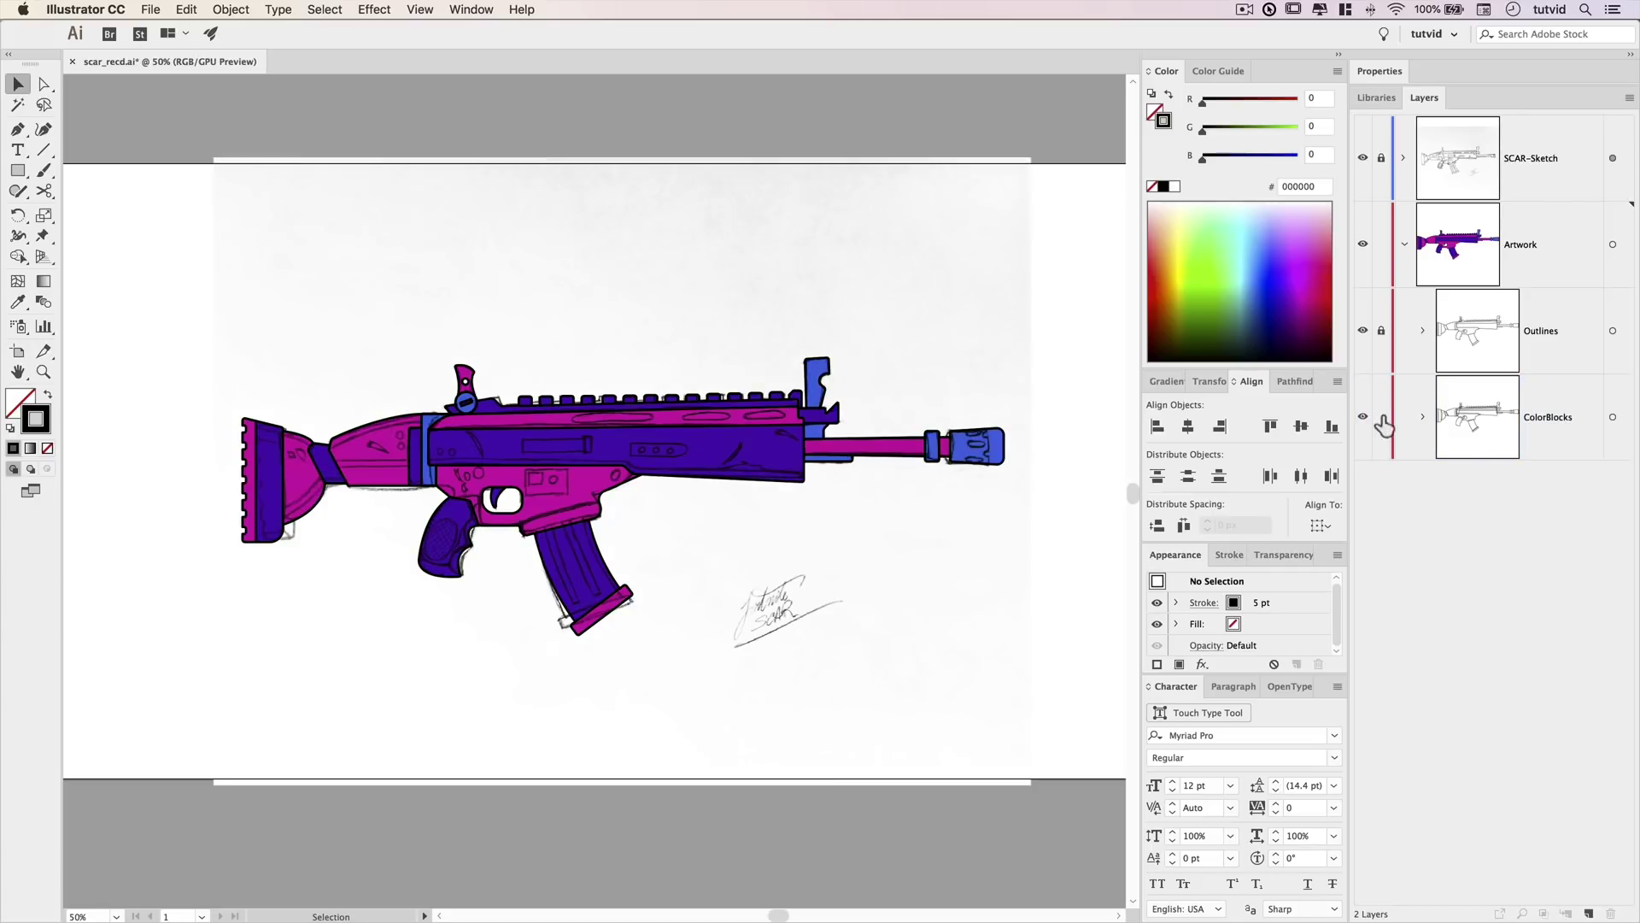
Draw two unfilled circles with a black 3 pt stroke over the sketched details on the rear stock cone.
left_click(1548, 333)
key("z")
left_click(312, 479)
triple_click(314, 481)
mouse_move(503, 462)
left_mouse_down()
mouse_move(551, 457)
mouse_move(385, 493)
left_mouse_up()
key("v")
left_click(593, 484)
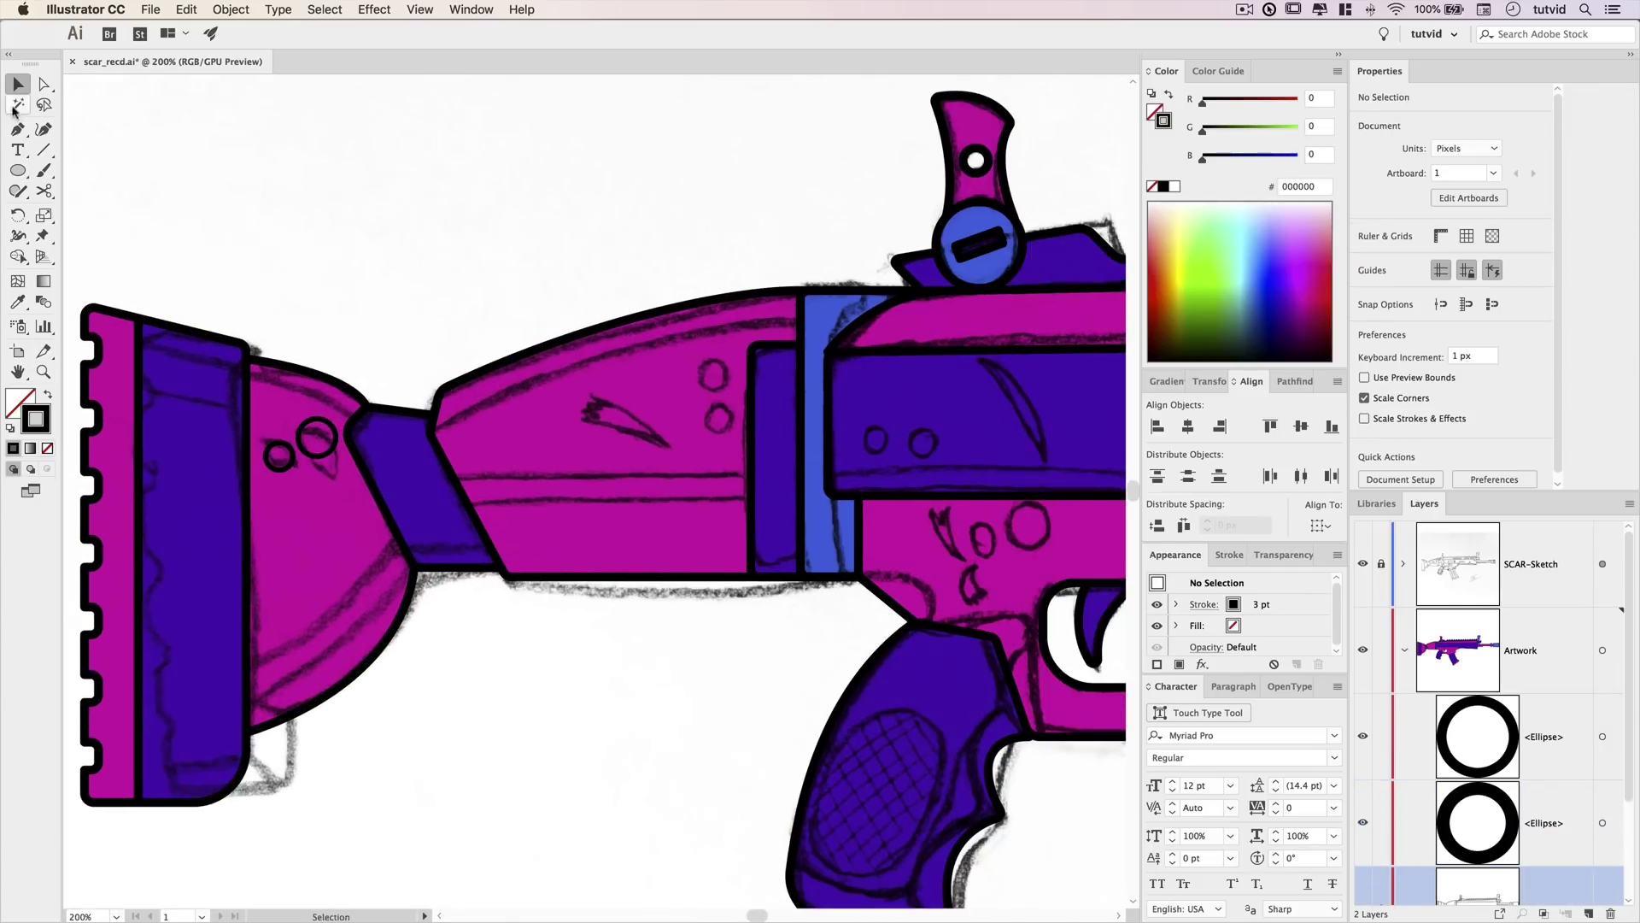
Draw 3 pt circles over the two sketched rivets on the stock and the two on the receiver's purple panel.
key("l")
mouse_move(695, 363)
left_mouse_down()
mouse_move(725, 393)
mouse_move(726, 437)
left_mouse_up()
left_click_drag(794, 490, 512, 448)
mouse_move(577, 388)
left_mouse_down()
mouse_move(604, 415)
mouse_move(658, 421)
left_mouse_up()
Draw a 33 px circle with a 3 pt stroke and place it over the sketched pin at the lower receiver's front end.
left_click_drag(881, 523, 305, 452)
left_click_drag(688, 400, 737, 450)
key("v")
key("Down")
left_click_drag(929, 469, 483, 465)
left_click_drag(282, 410, 1098, 447)
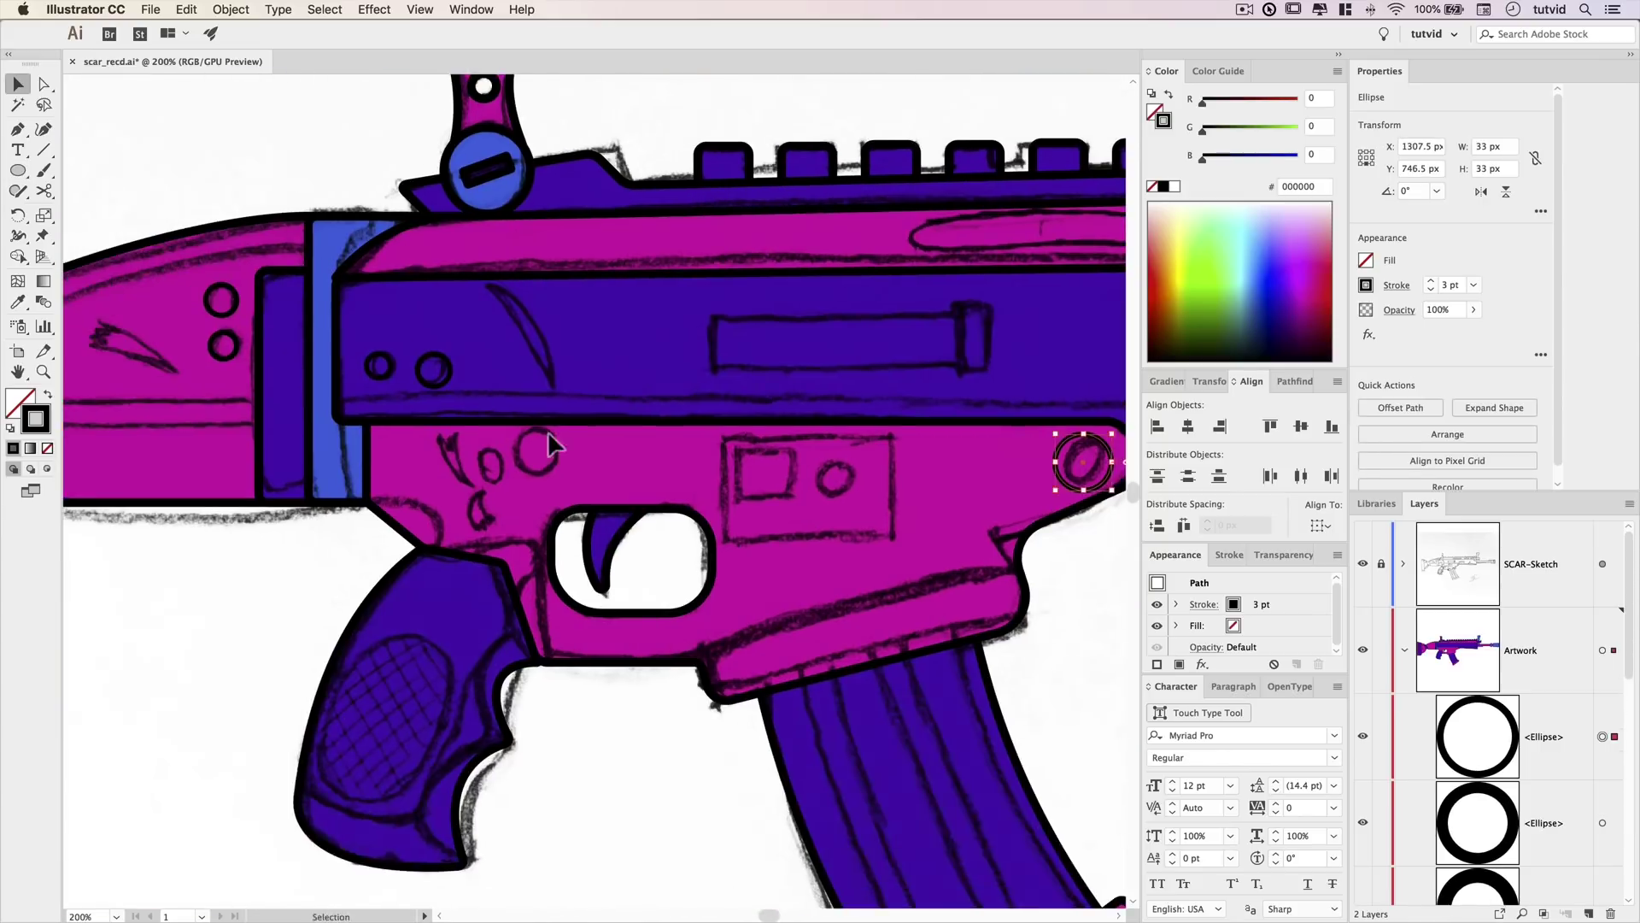
Draw a 98 × 61.5 px rectangle over the sketched plate on the lower receiver and round its corners.
left_click_drag(547, 431, 344, 419)
left_click(22, 174)
left_click_drag(681, 532, 690, 527)
left_click_drag(673, 436, 674, 437)
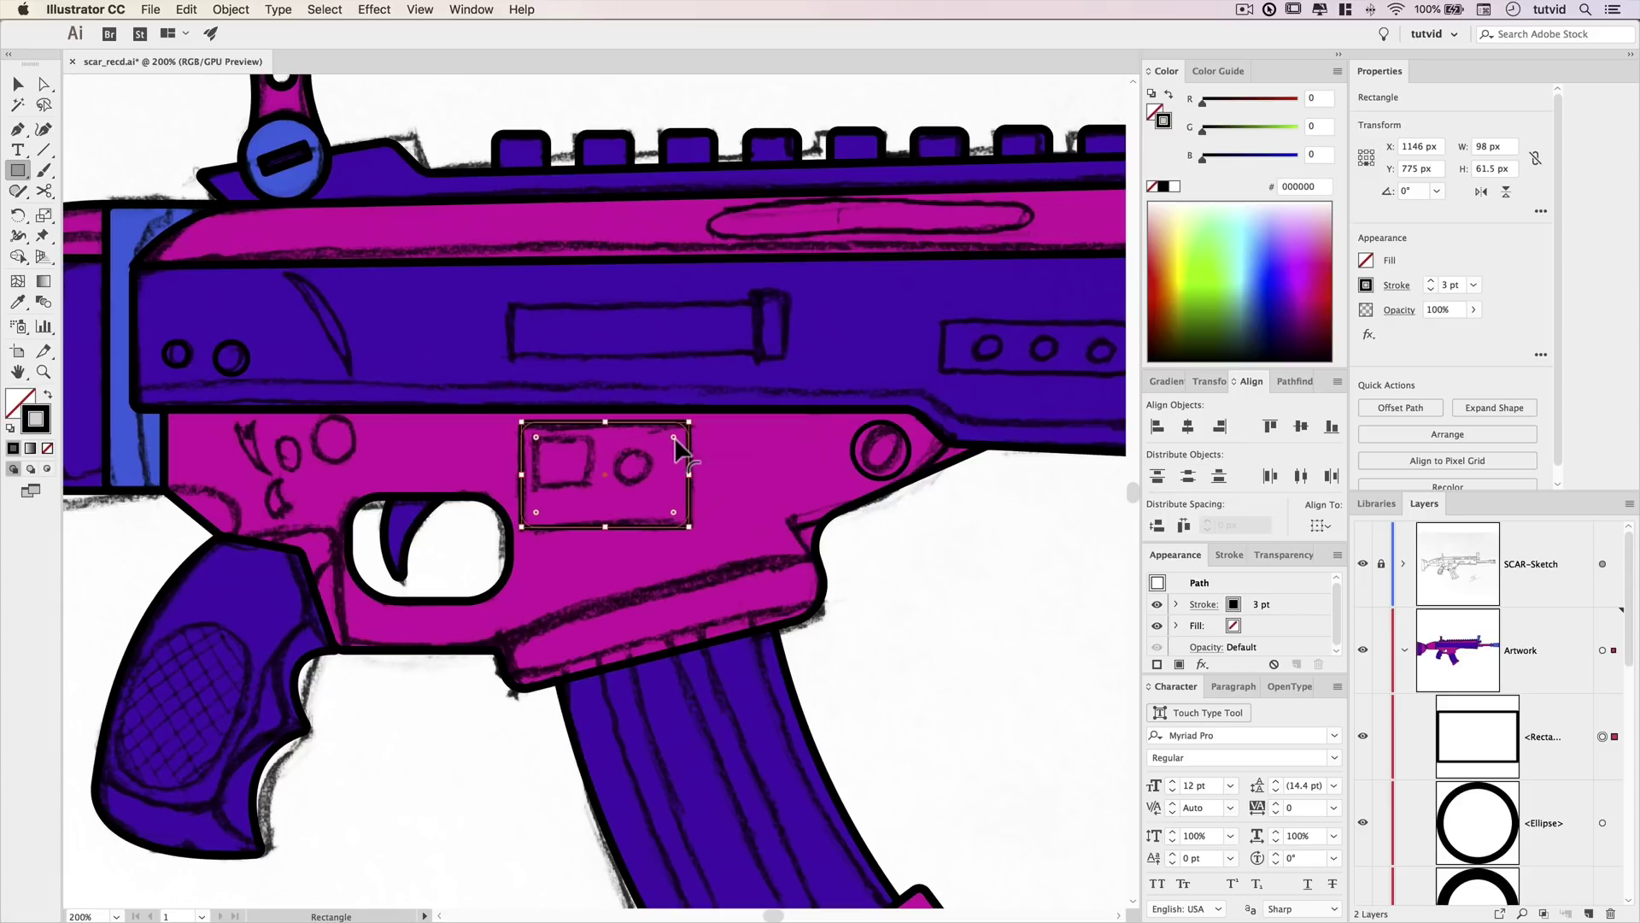
Paste a copy of the rounded plate in front and shrink it to fit the small sketched square inside the plate.
left_click(188, 10)
left_click(220, 94)
left_click(231, 10)
mouse_move(195, 10)
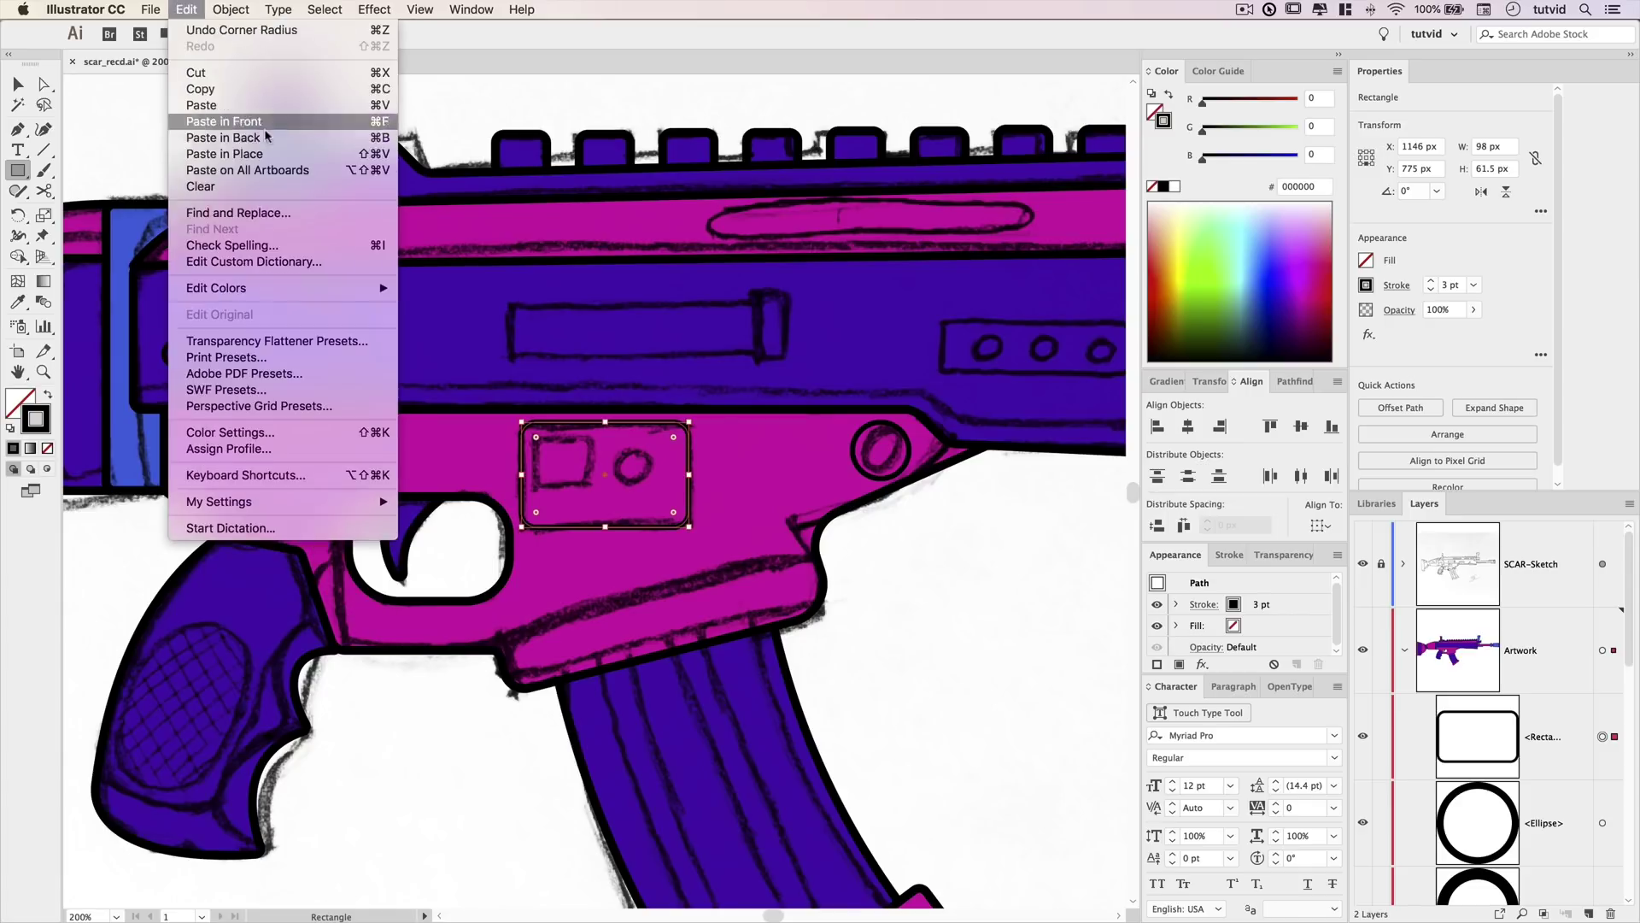
left_click(264, 125)
left_click_drag(689, 527, 664, 484)
Add a circle over the sketched hole inside the lower receiver's plate.
key("v")
key("super+shift+a")
key("l")
key("v")
key("super+shift+a")
left_click_drag(635, 496, 667, 466)
Draw a circle and a small rectangle rotated 45° over the sketched selector lever above the trigger guard's rear.
left_click_drag(393, 444, 472, 450)
key("l")
left_click_drag(423, 414, 452, 449)
left_click_drag(17, 170, 82, 170)
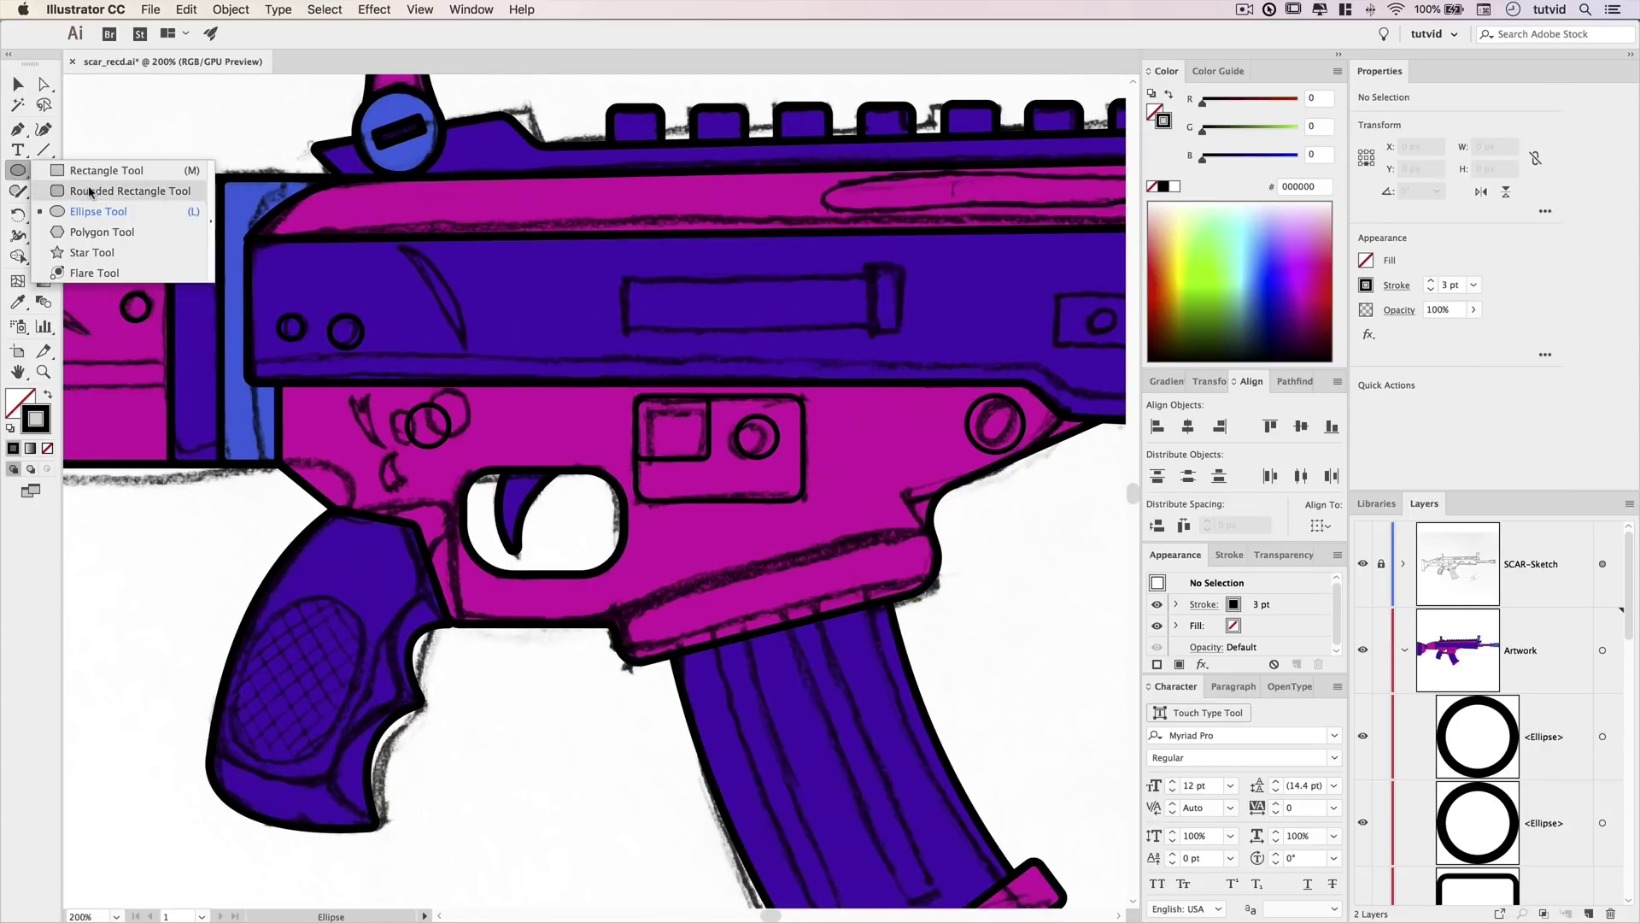
left_click_drag(152, 508, 197, 528)
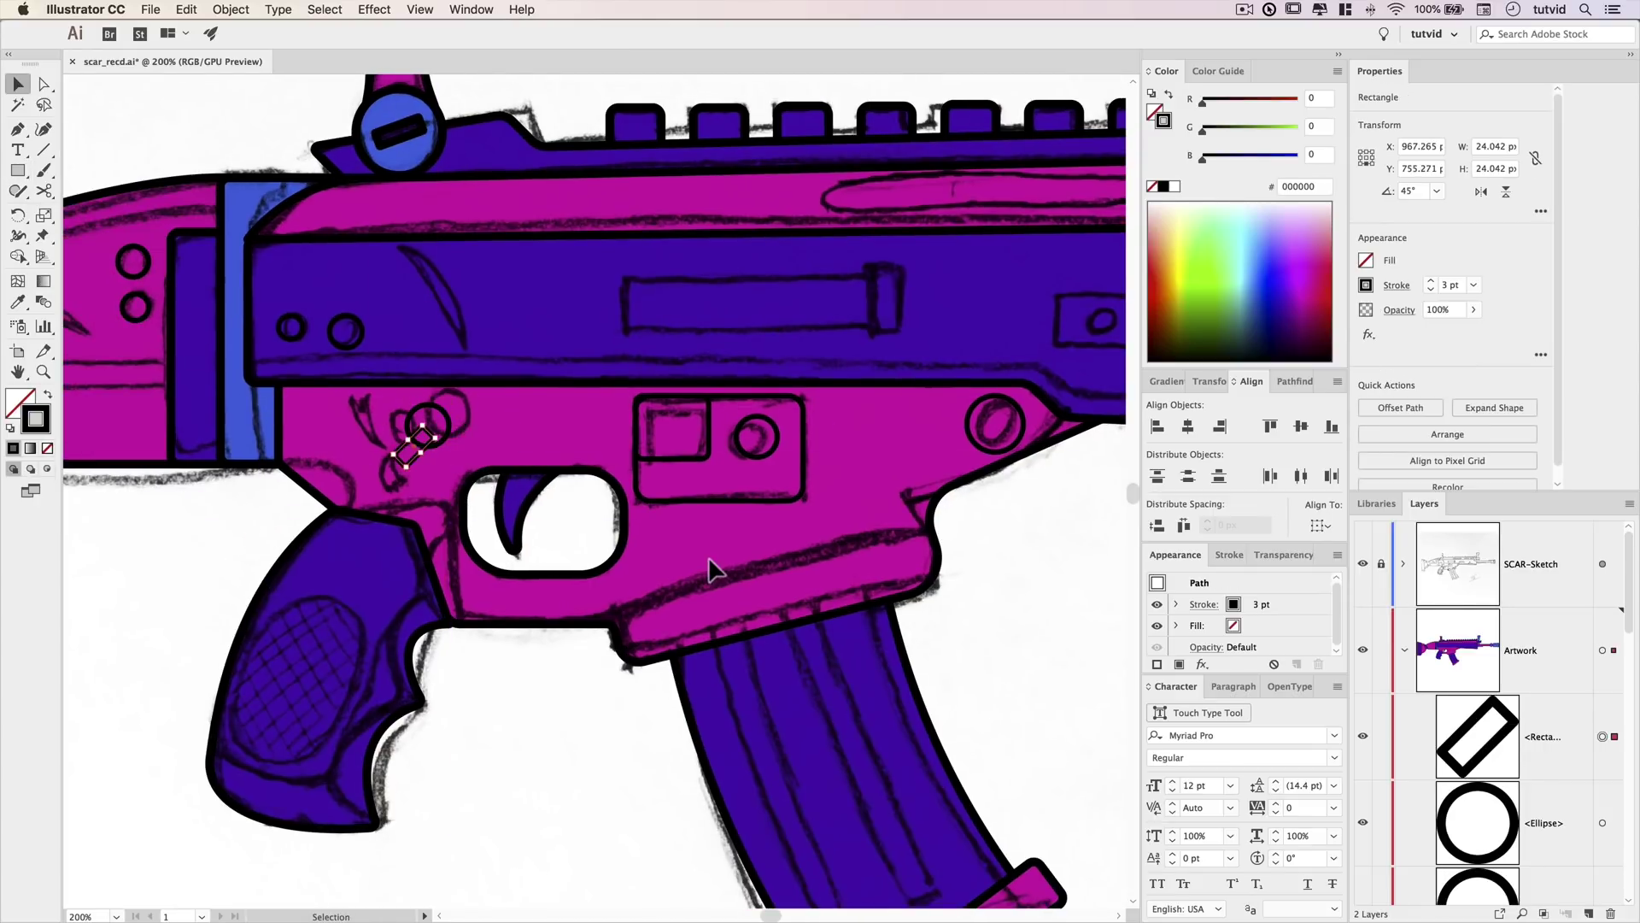
key("Up")
key("Up")
key("Left")
left_click(603, 695)
left_click_drag(604, 696, 529, 680)
Draw a rounded slot of 189.5 × 17 px over the longest sketched vent on the magenta upper receiver.
left_click_drag(832, 422, 165, 675)
left_click_drag(17, 170, 81, 188)
left_click_drag(175, 393, 240, 416)
left_click_drag(502, 432, 500, 430)
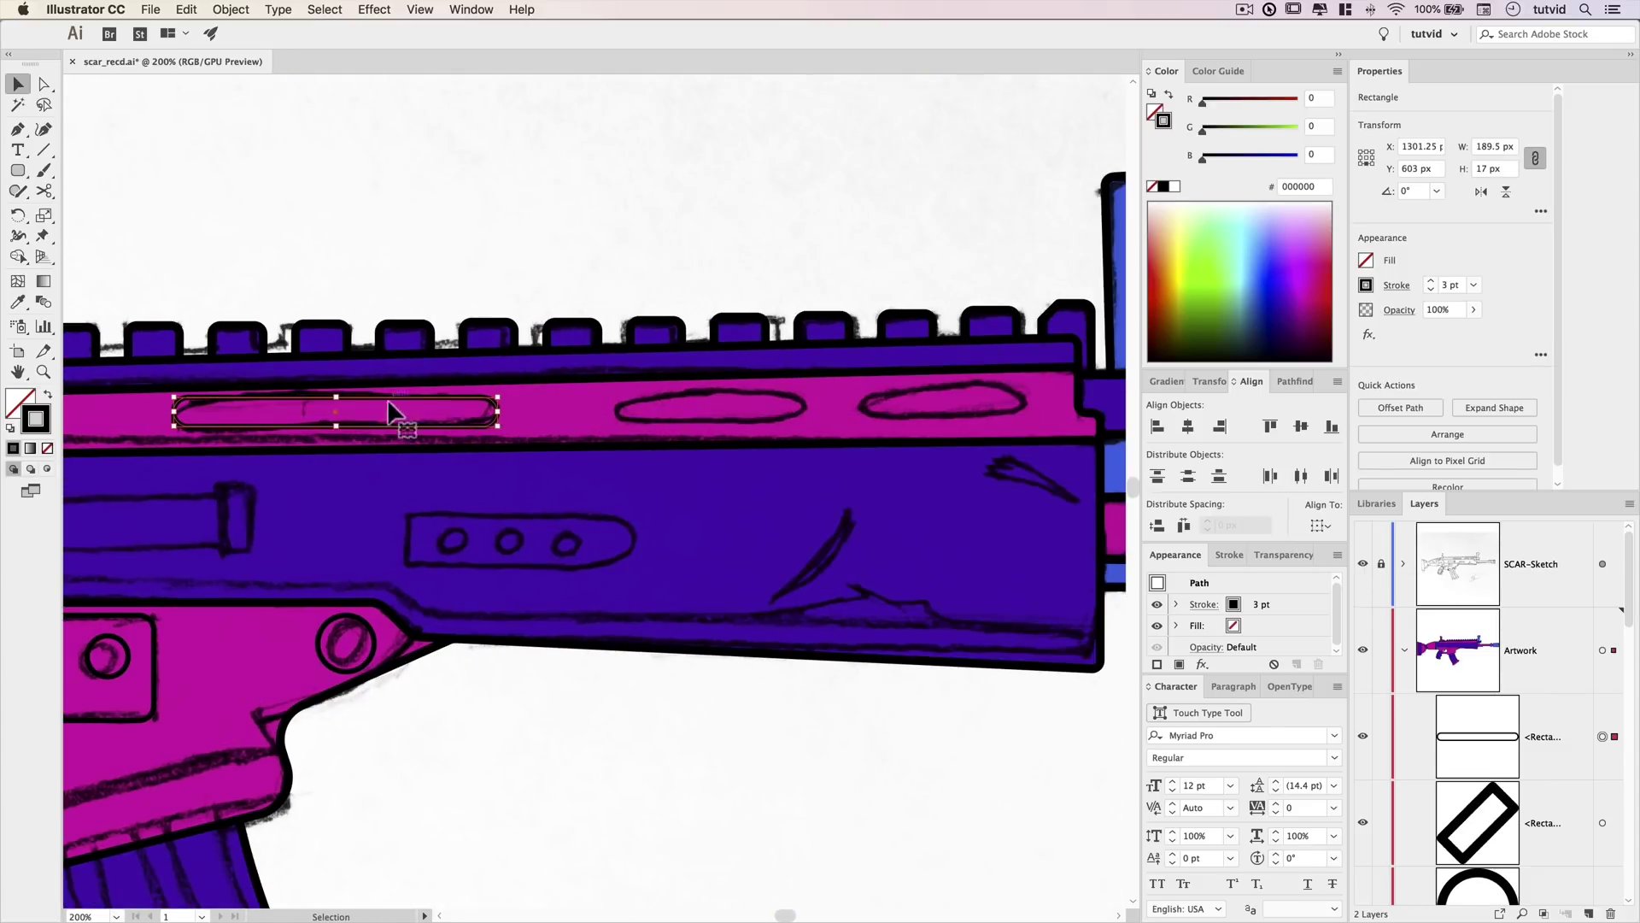
Duplicate the slot onto the middle sketched vent and shorten the copy to about 110 px.
left_click_drag(834, 417, 834, 418)
key("a")
key("shift+Left")
key("shift+Left")
key("shift+Left")
key("shift+Left")
key("shift+Left")
key("shift+Left")
key("shift+Left")
key("shift+Left")
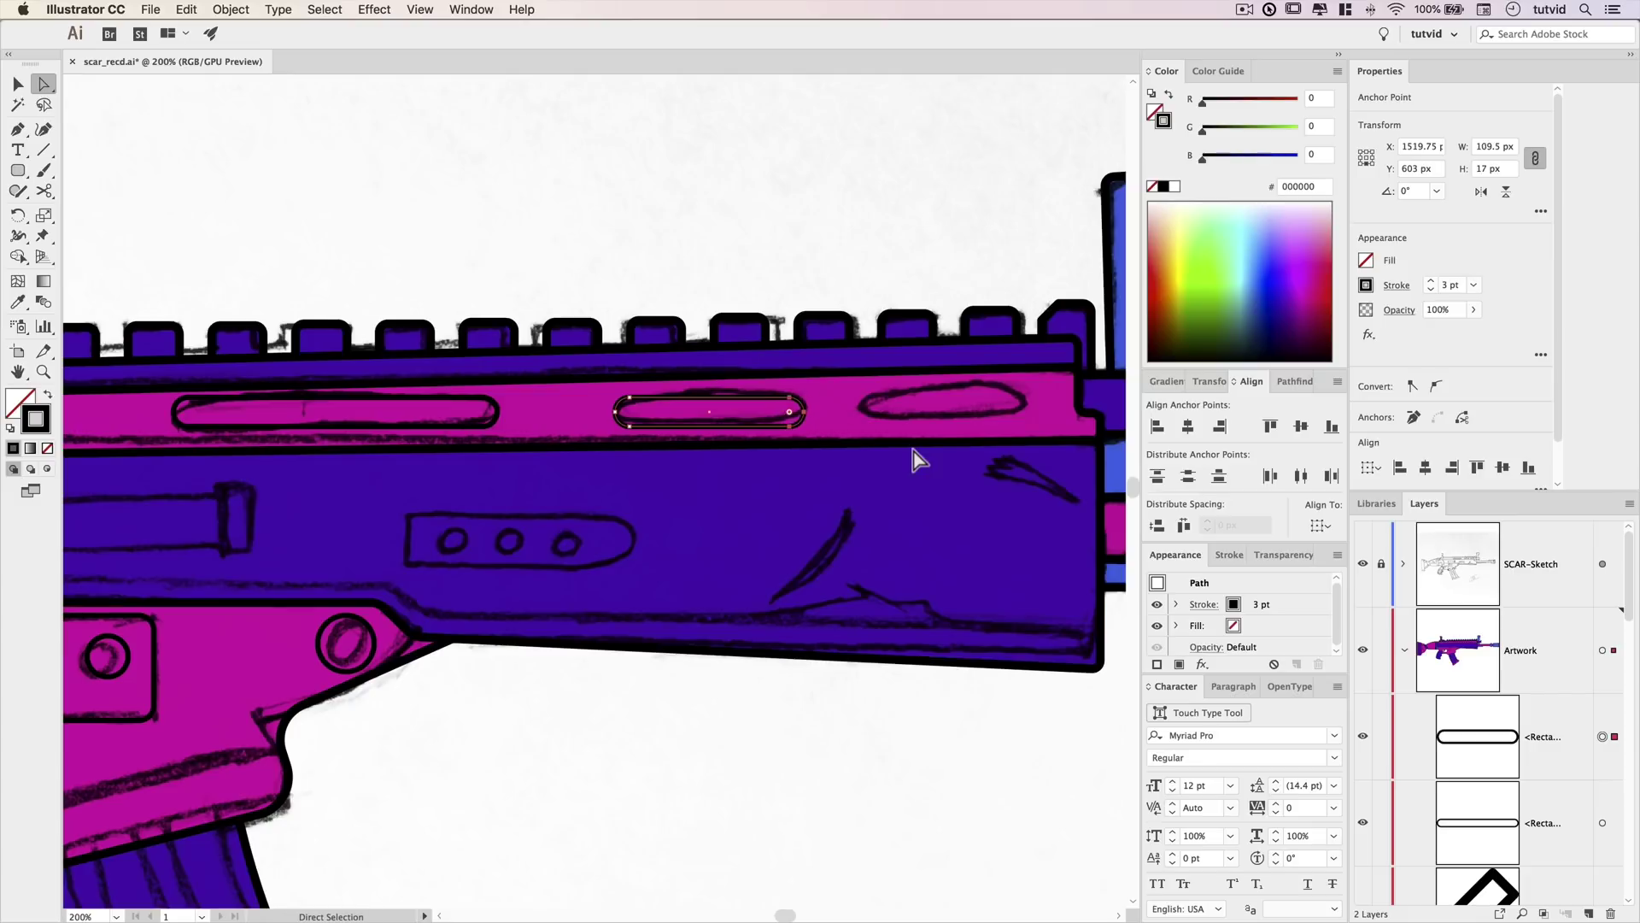
key("Right")
key("Right")
key("super+shift+a")
Duplicate the middle slot onto the front sketched vent and shorten the copy to 97.5 px.
key("v")
left_click_drag(736, 399, 981, 398)
key("a")
left_click_drag(1065, 384, 1021, 430)
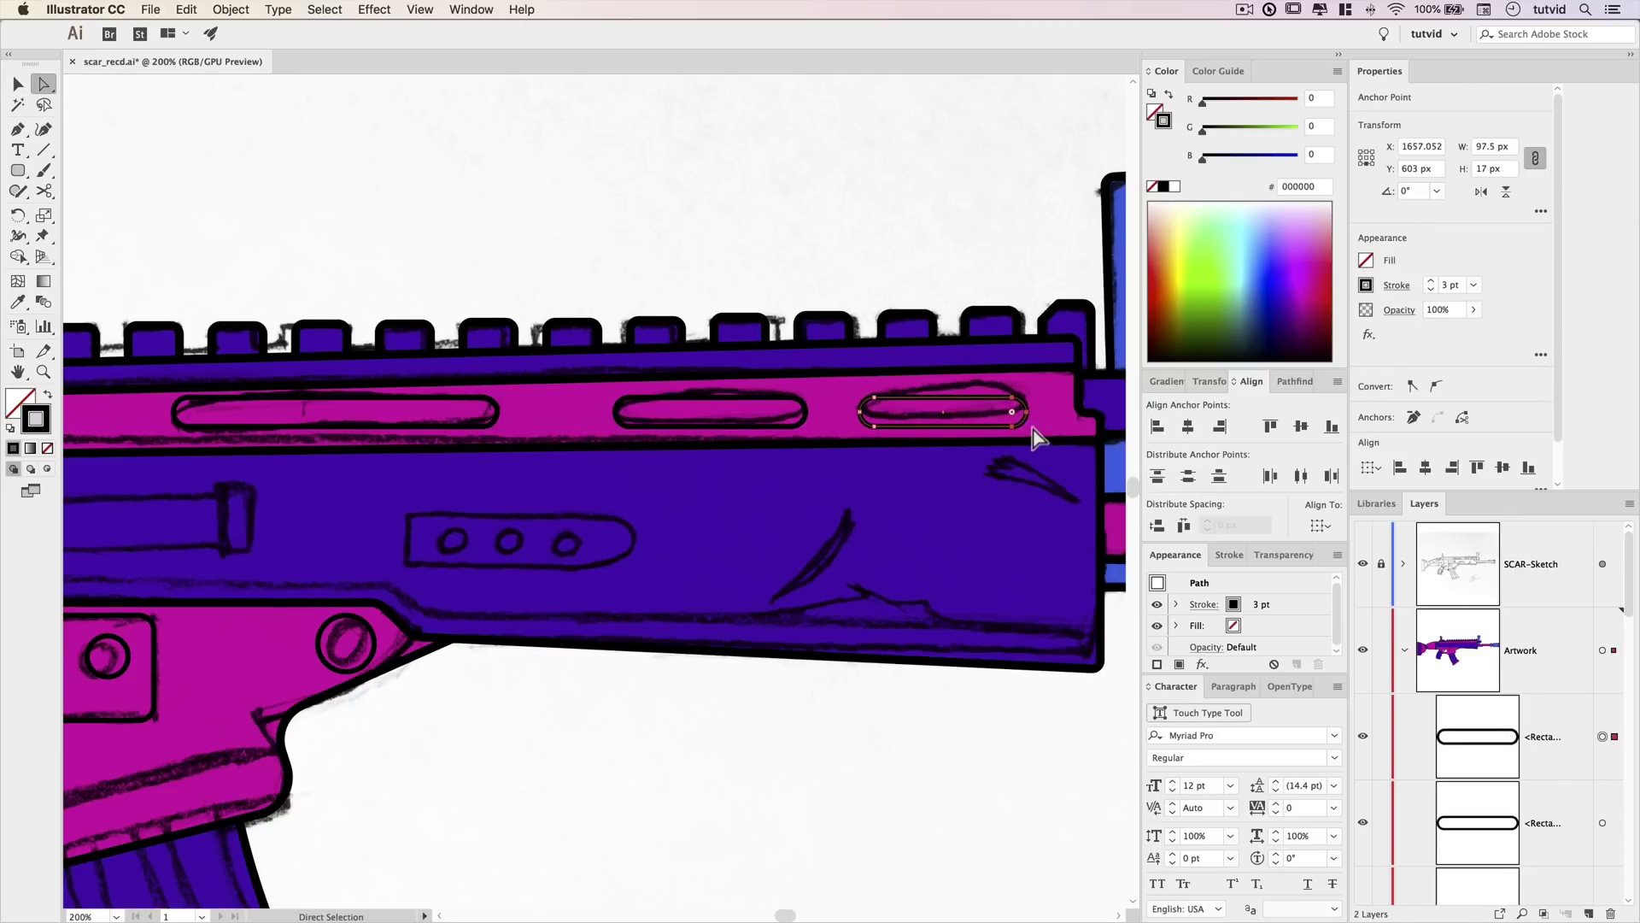
Select all three vent slots and rotate them together by 0.72° to follow the receiver's slope.
left_click(1028, 404, "shift")
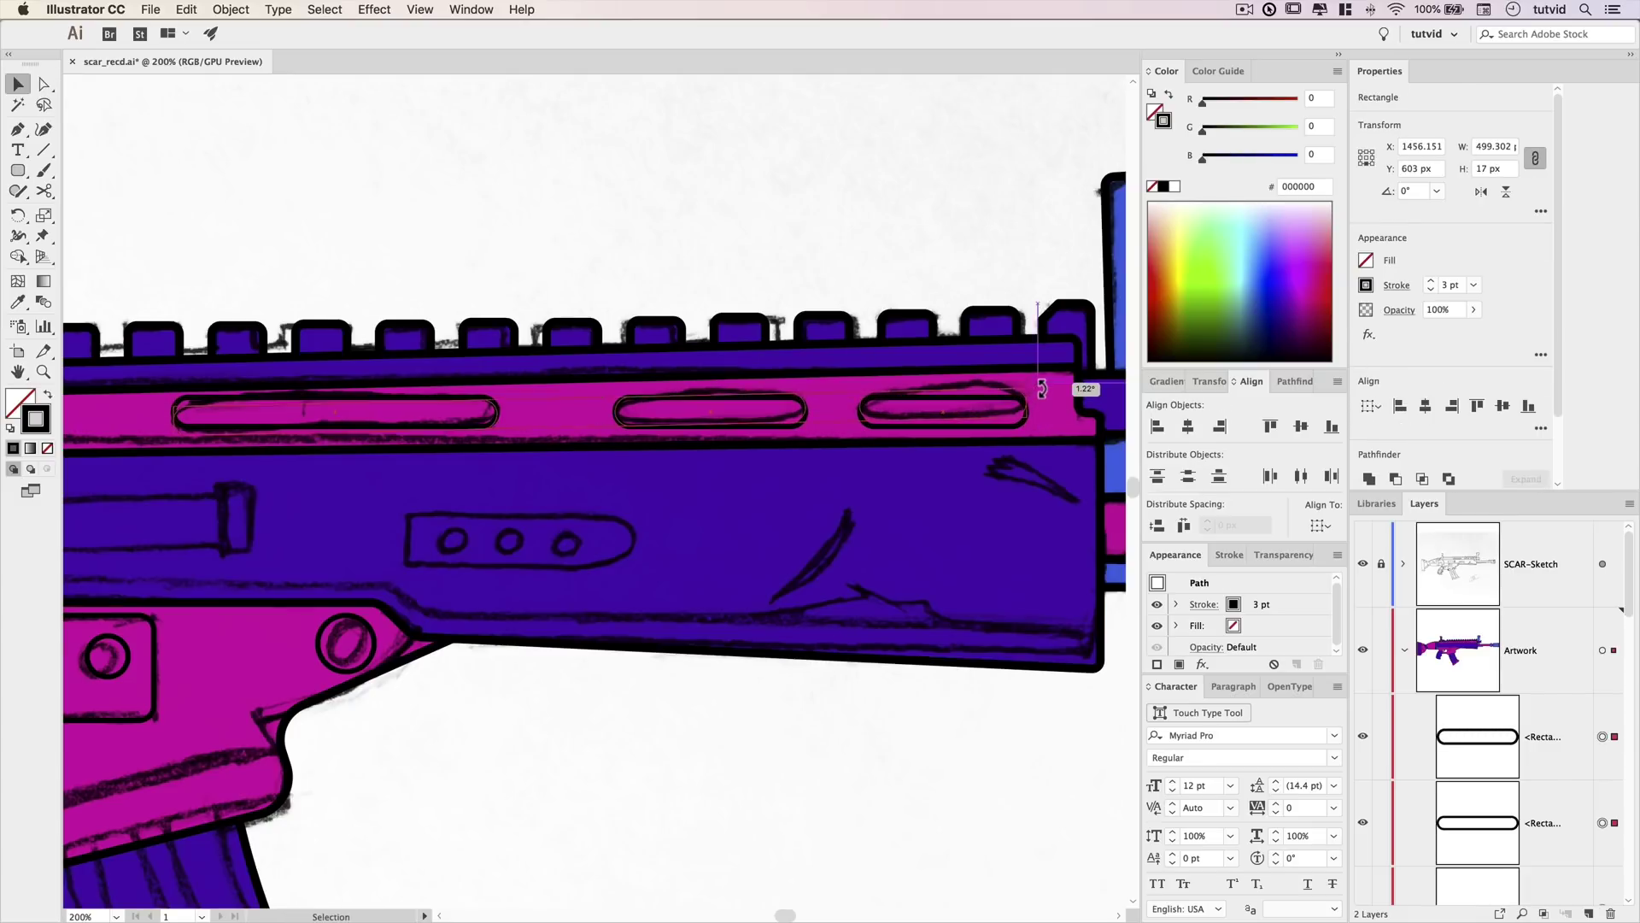
left_click_drag(1042, 391, 1043, 392)
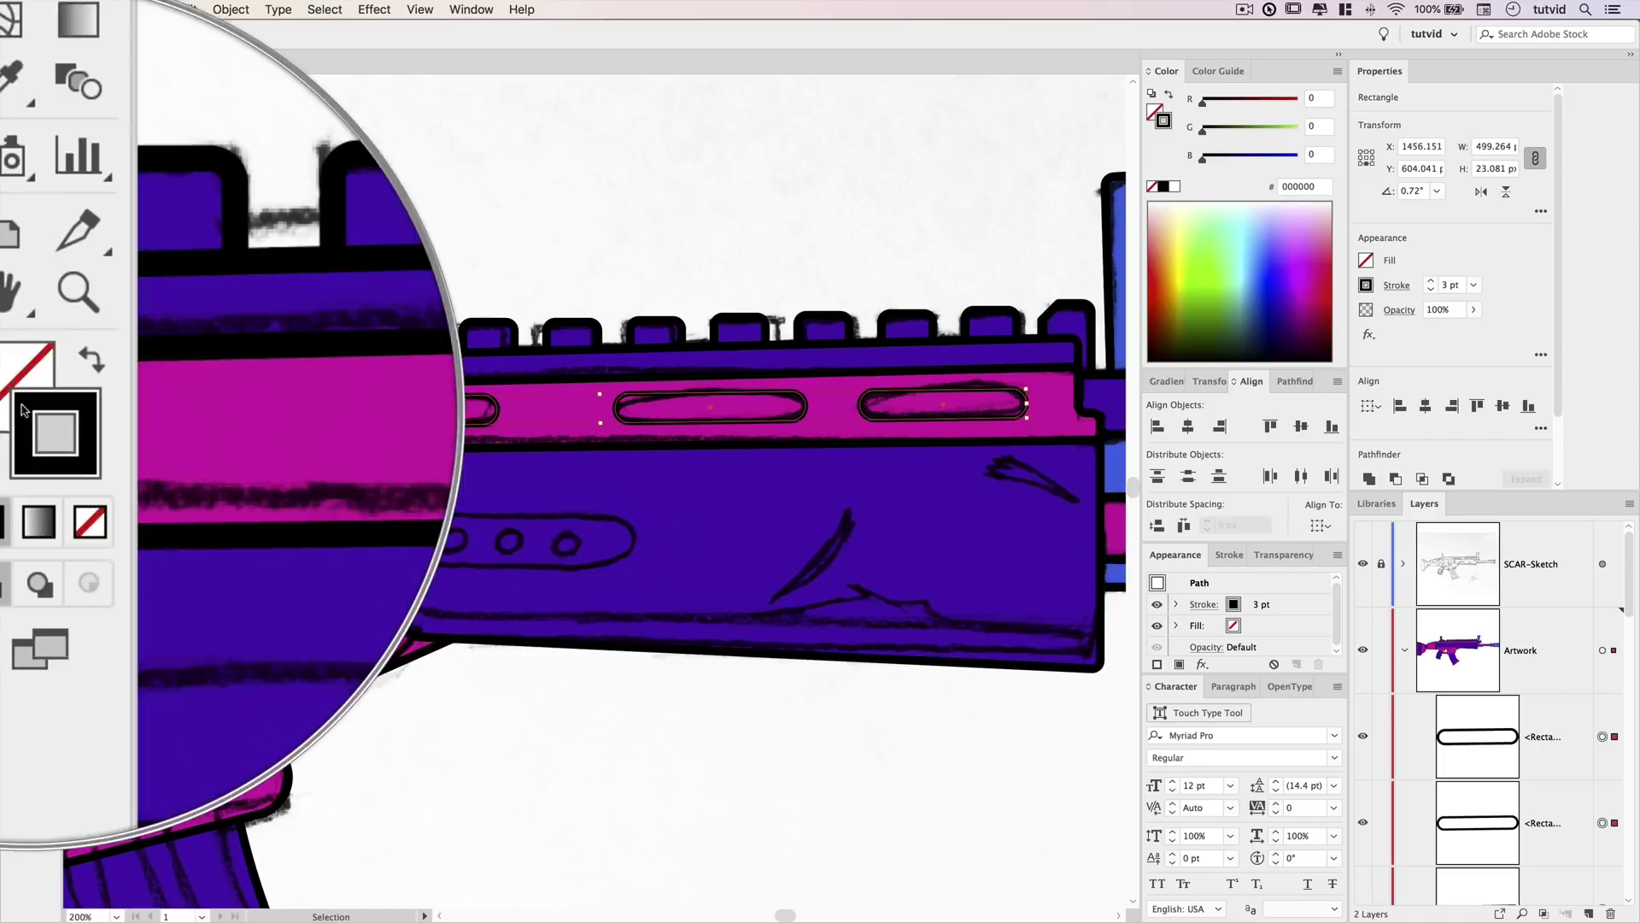
Swap fill and stroke on the three vent slots to make them solid black, and hide the sketch layer.
key("shift+x")
key("super+shift+a")
key("super+minus")
key("super+minus")
key("super+minus")
left_click_drag(834, 572, 941, 541)
left_click(1363, 564)
Move the longest, rear vent slot about 25 px forward along the magenta upper receiver.
left_click(634, 435)
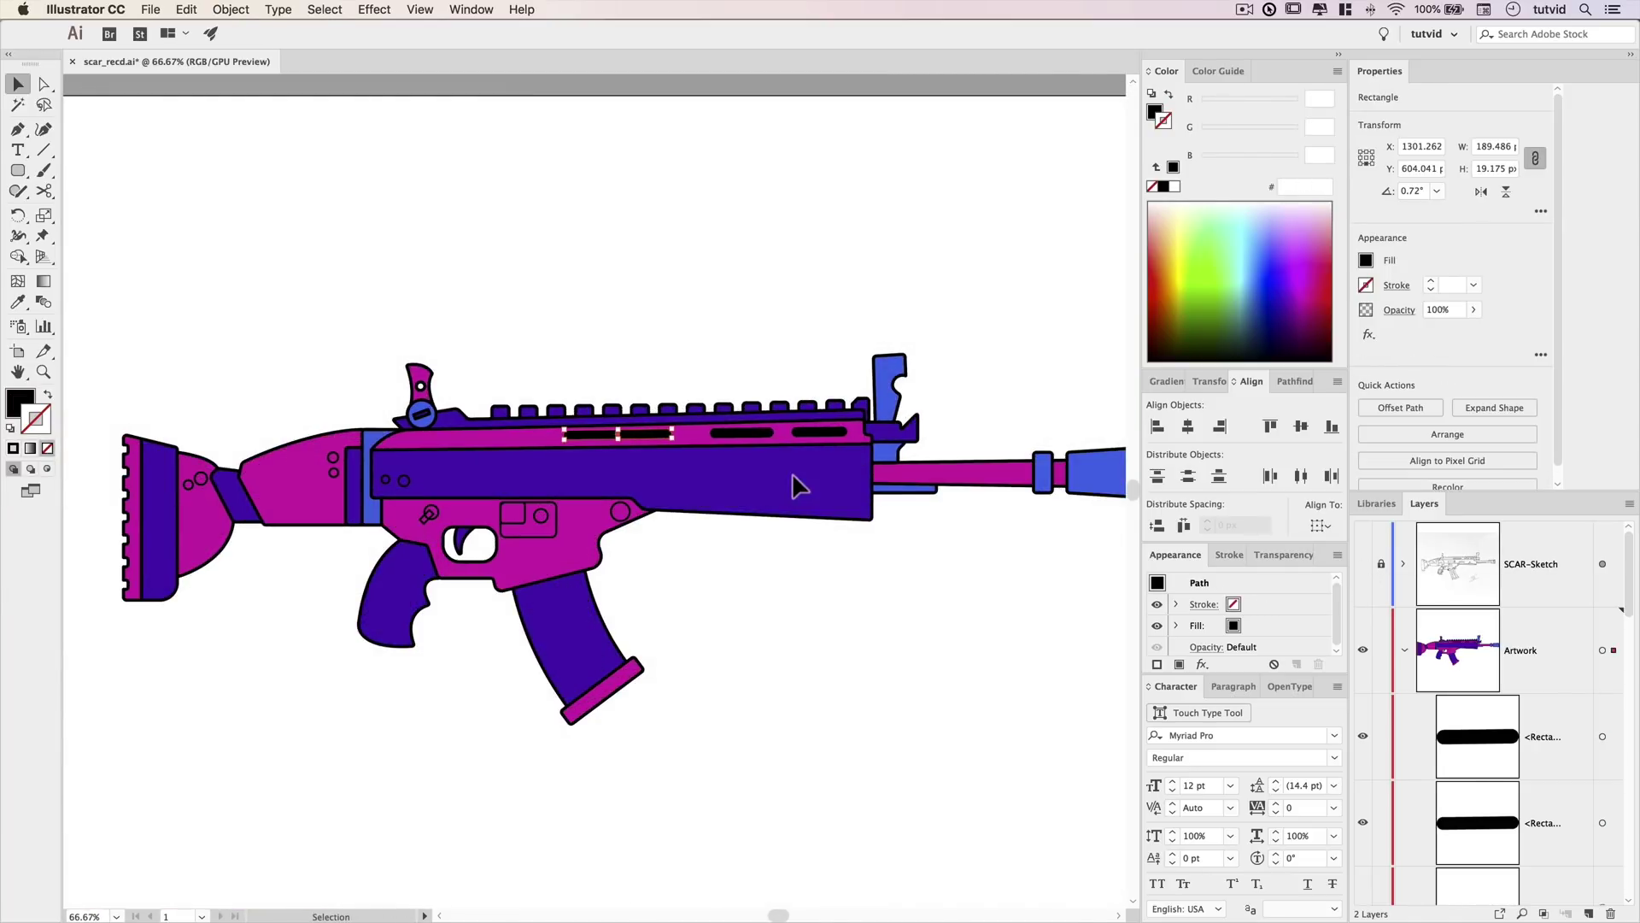
key("shift+Right")
key("shift+Right")
key("Right")
key("Right")
key("Right")
key("Right")
key("Right")
Select all three black vent slots and adjust their common rotation to 0.69°.
left_click(754, 433, "shift")
left_click(820, 432, "shift")
key("super+plus")
key("super+plus")
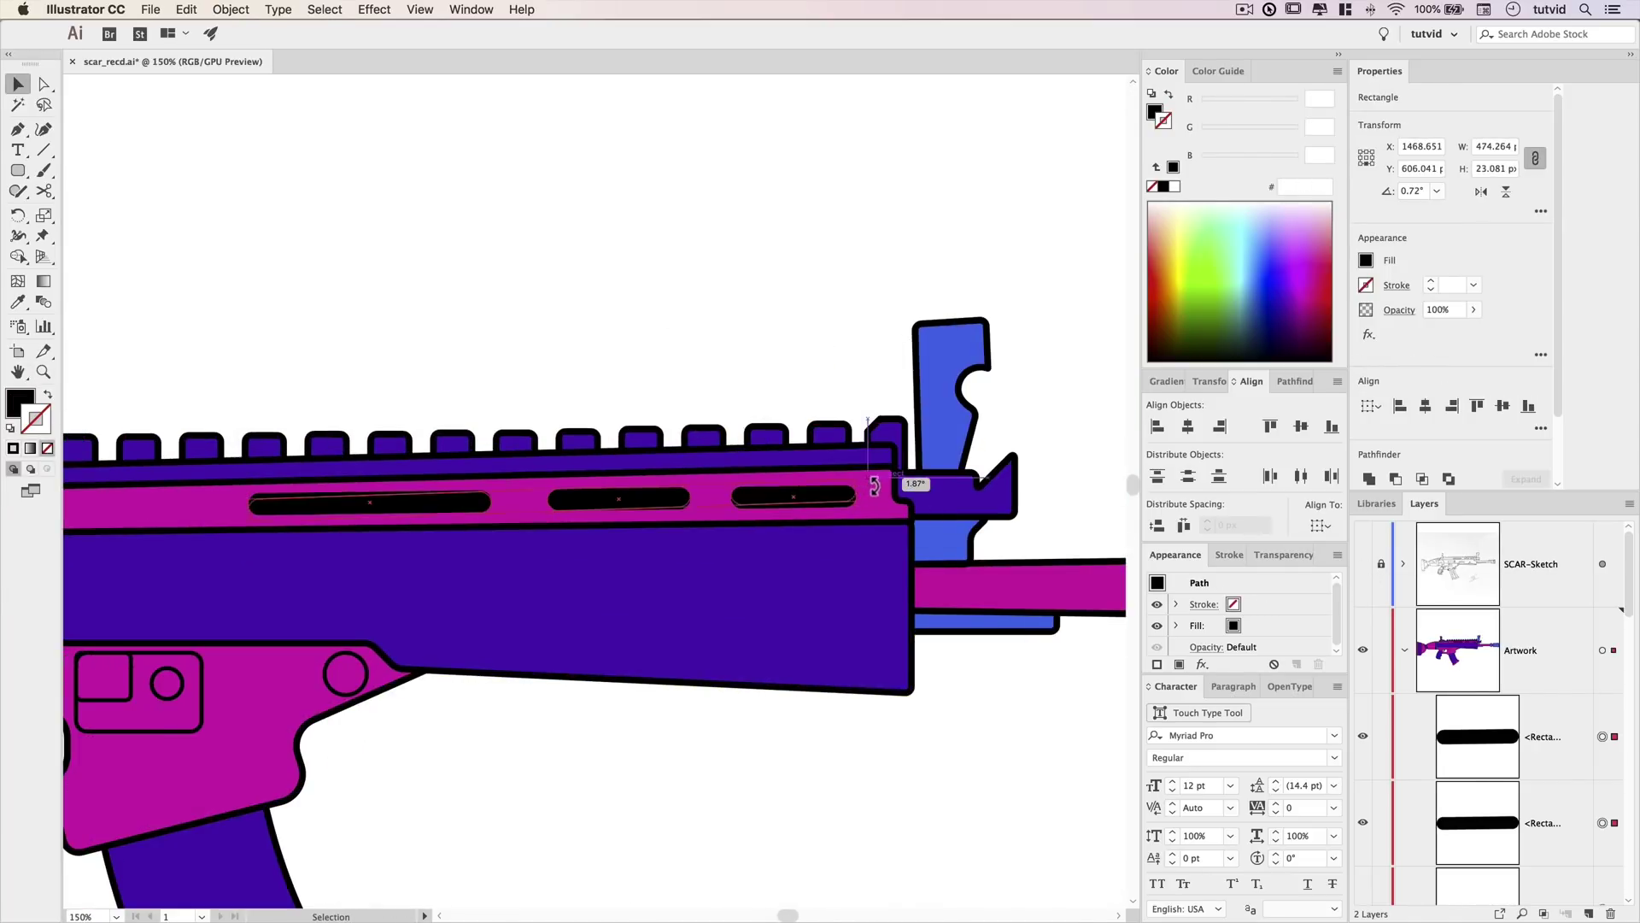
left_click_drag(874, 485, 875, 483)
left_click(420, 10)
left_click(479, 528)
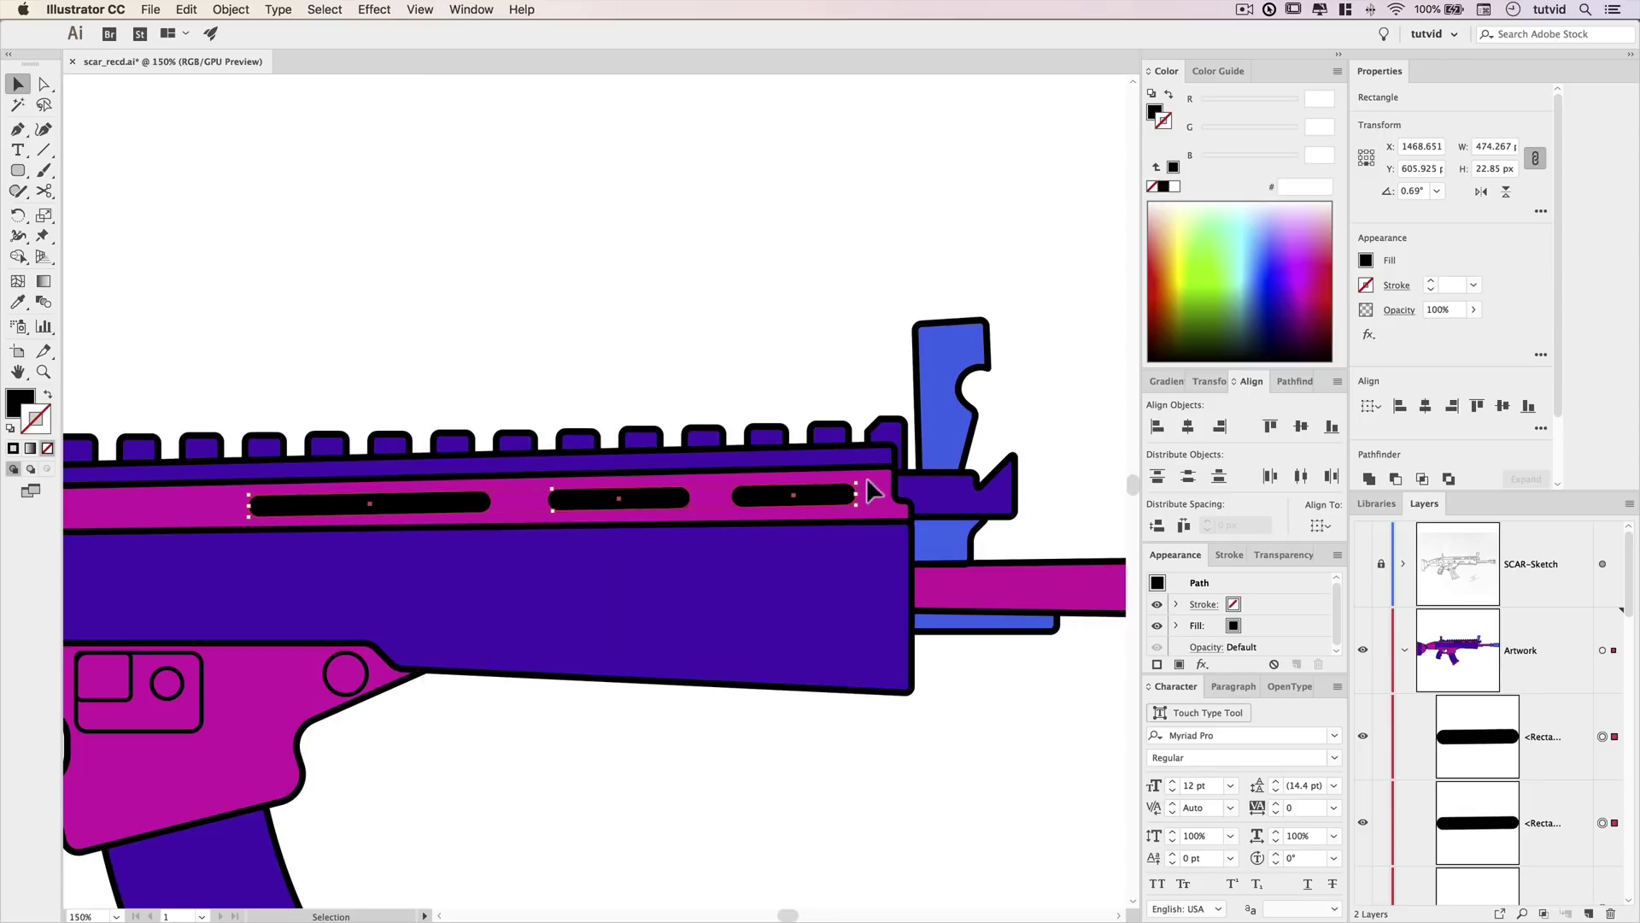
left_click(421, 9)
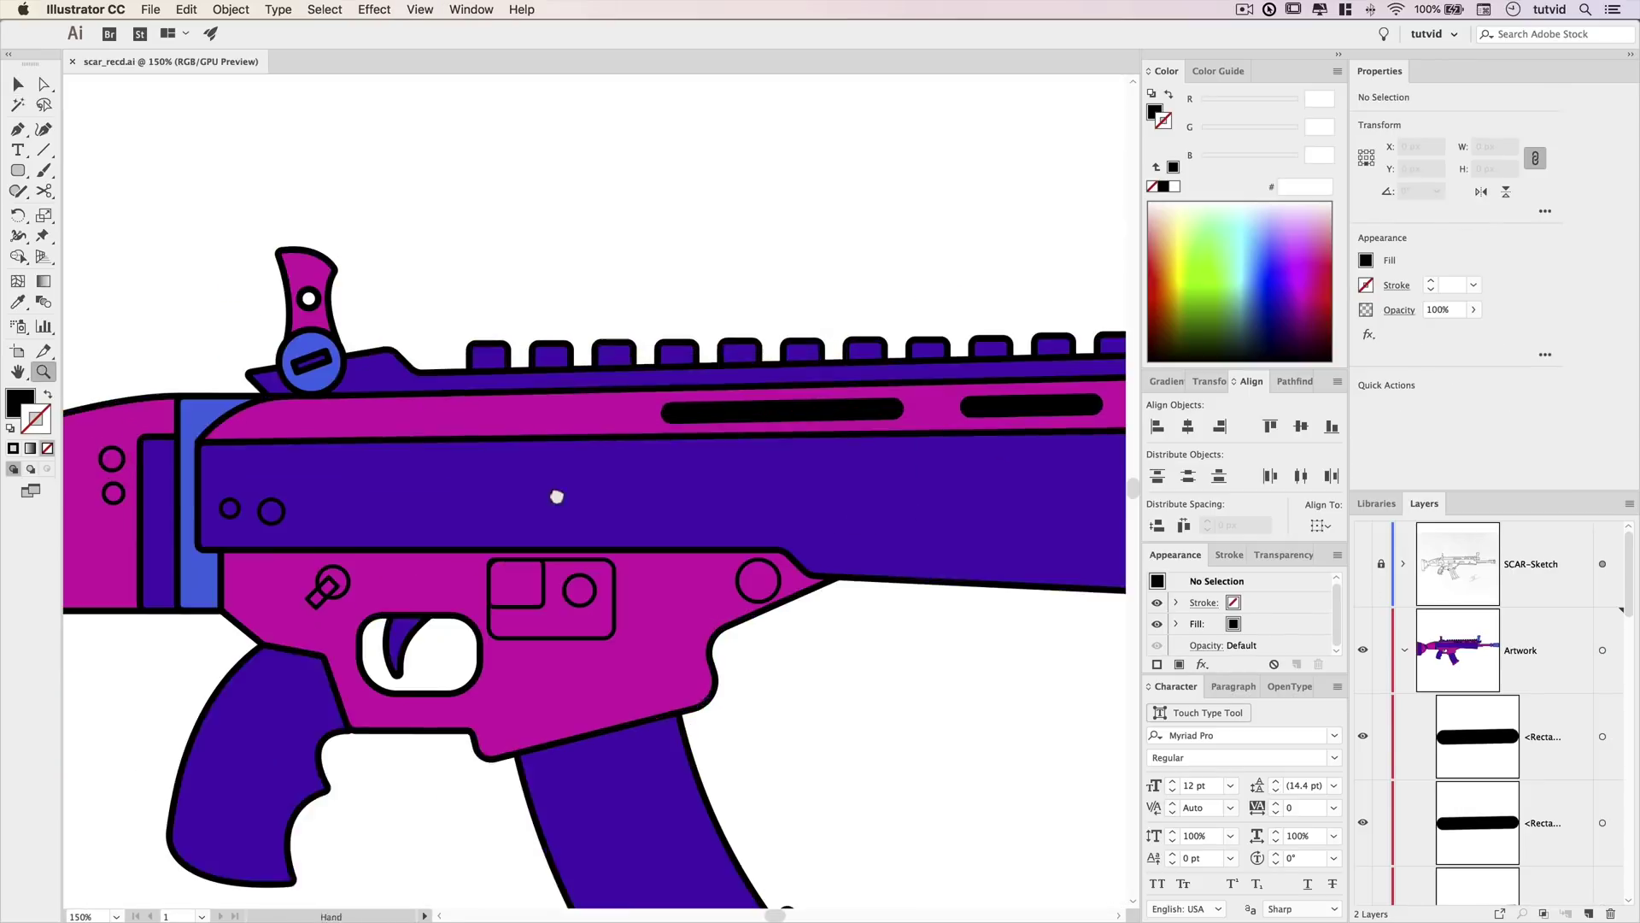
Draw a long outlined rectangle for the ejection port on the purple receiver, with an upright black rounded bolt at its front end.
key("m")
mouse_move(481, 470)
left_mouse_down()
mouse_move(690, 508)
mouse_move(679, 524)
left_mouse_up()
key("i")
left_click(551, 561)
key("m")
key("v")
left_click(696, 480)
key("i")
left_click(769, 411)
left_click(689, 511)
left_click(656, 509)
Fill the ejection-port rectangle with mid grey 727272.
double_click(20, 403)
left_click_drag(1146, 617, 1152, 525)
left_click(1308, 408)
double_click(20, 403)
left_click(1308, 408)
key("super+shift+a")
Draw a grey rectangle of about 163.4 × 29.5 px over the sketched handguard slot and fully round its front corners.
left_click_drag(599, 488, 793, 510)
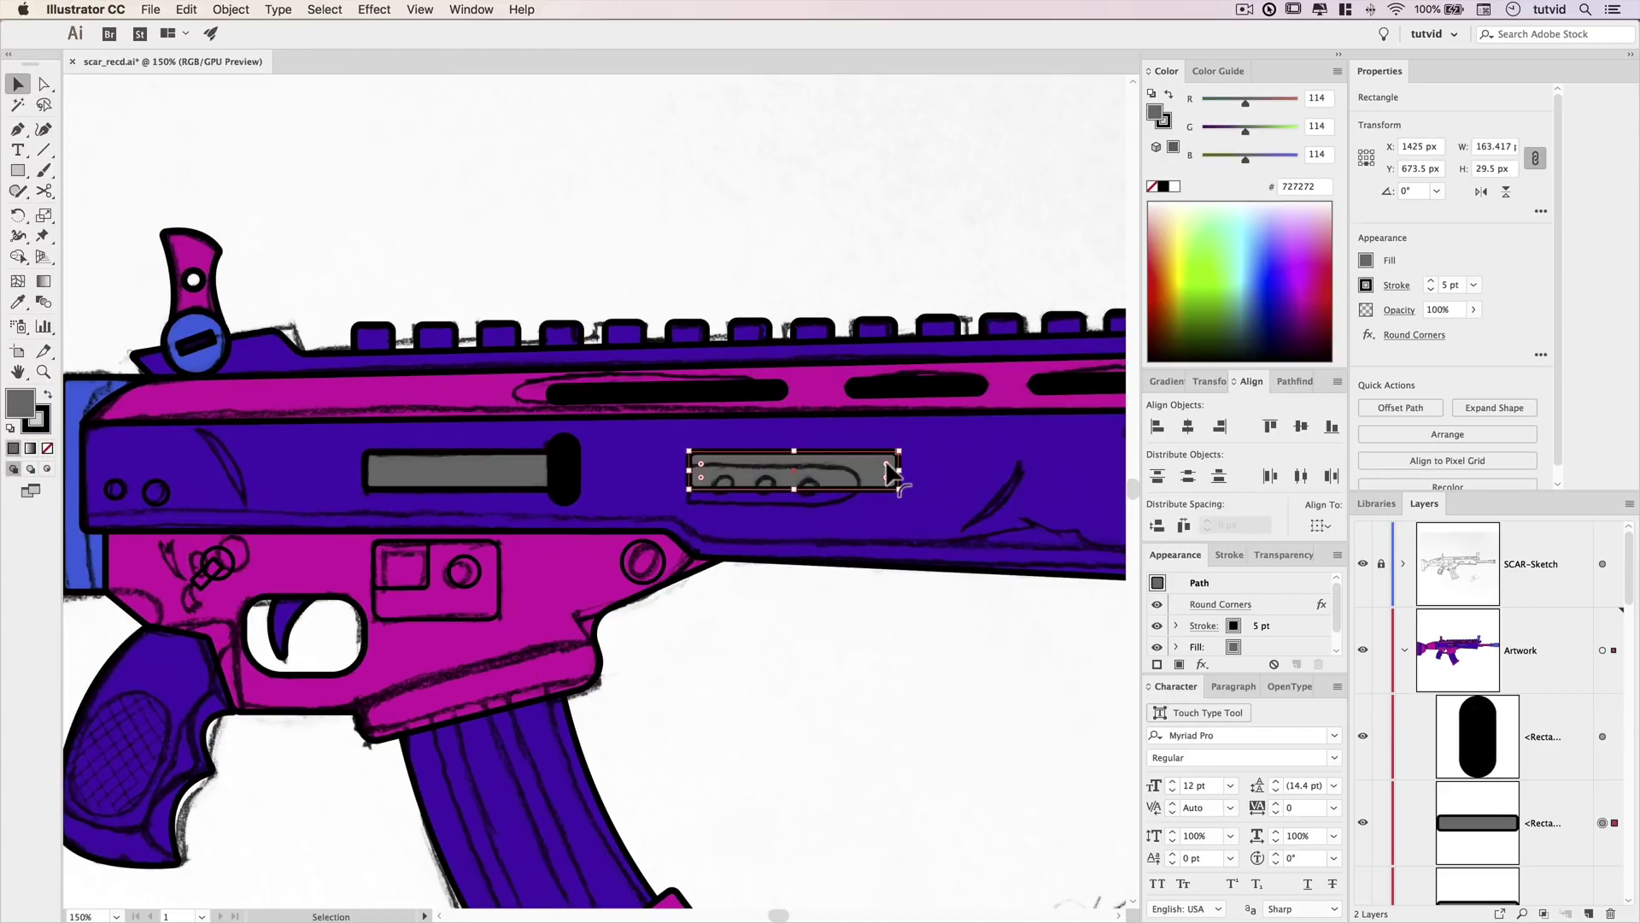
key("a")
left_click(899, 451)
key("super+shift+a")
left_click_drag(775, 535, 742, 532)
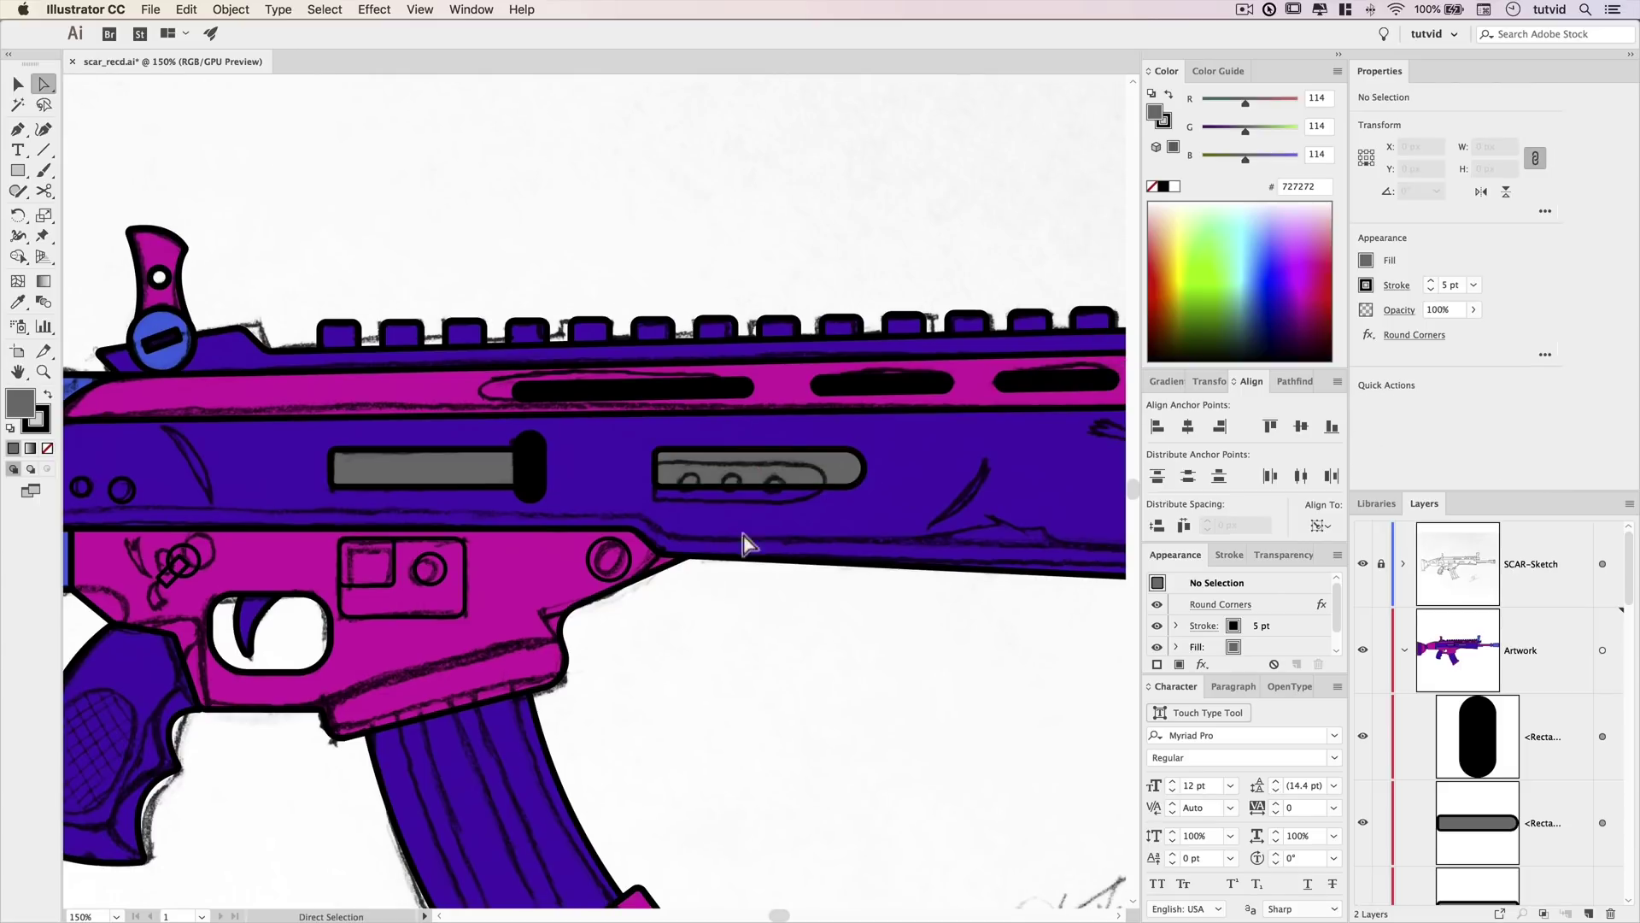
Lighten the fill of the round-ended handguard slot to grey B2B2B2.
key("v")
left_click(748, 475)
double_click(22, 401)
left_click(1145, 474)
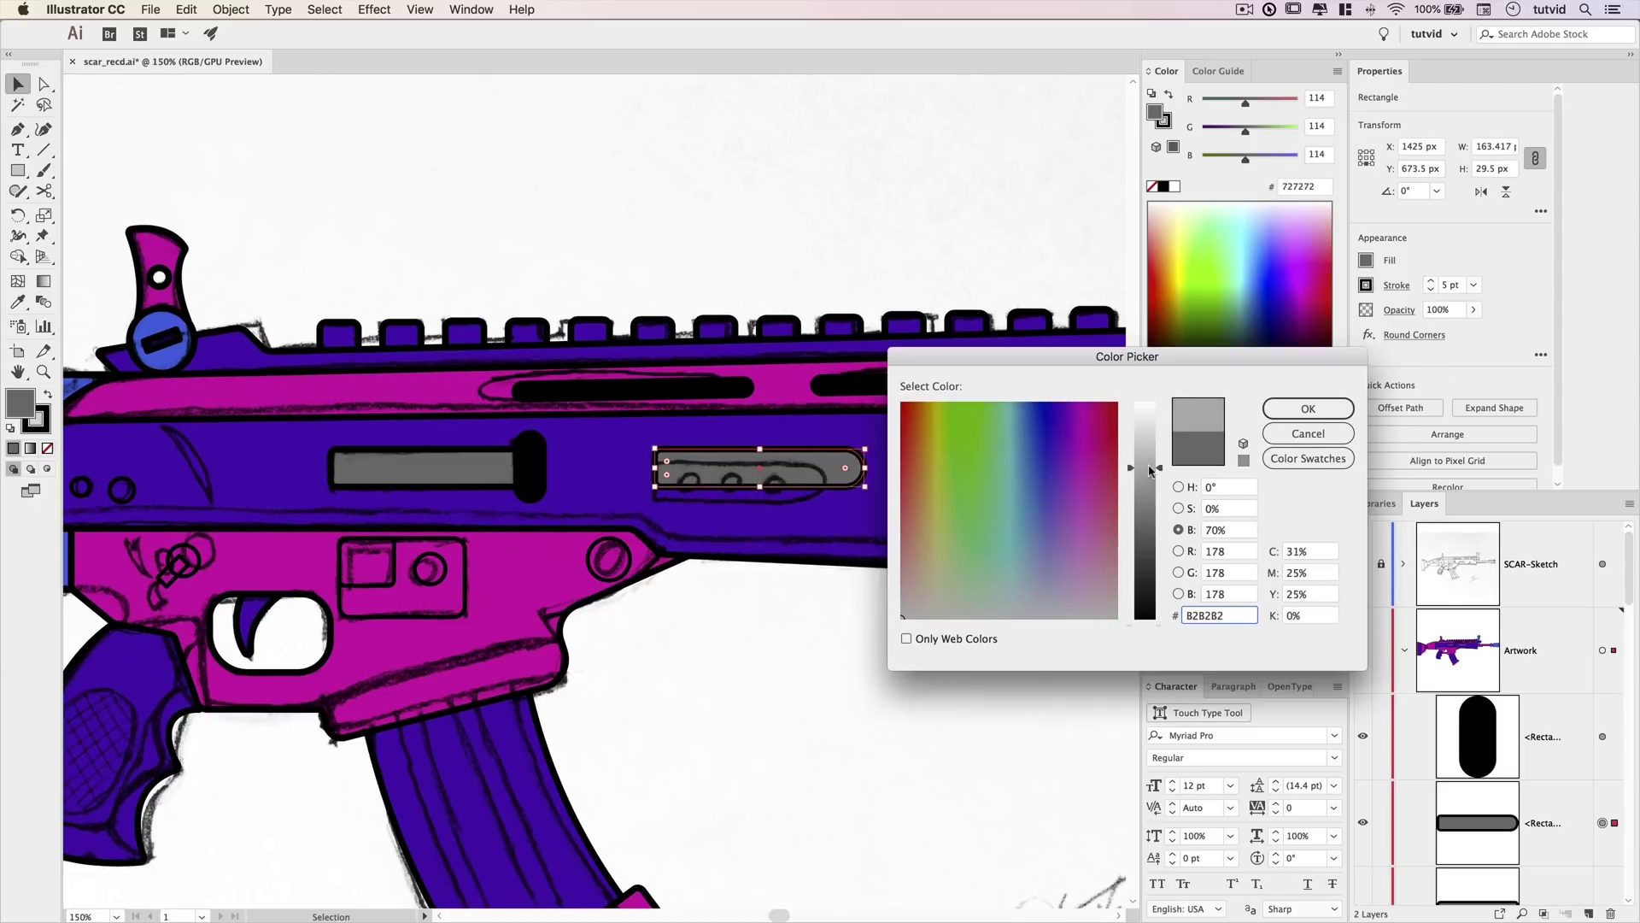
left_click(1308, 409)
left_click(798, 659)
Shorten the light-grey slot until its rounded front end meets the end of the sketched slot.
left_click(677, 481, "super")
left_click(676, 481, "super")
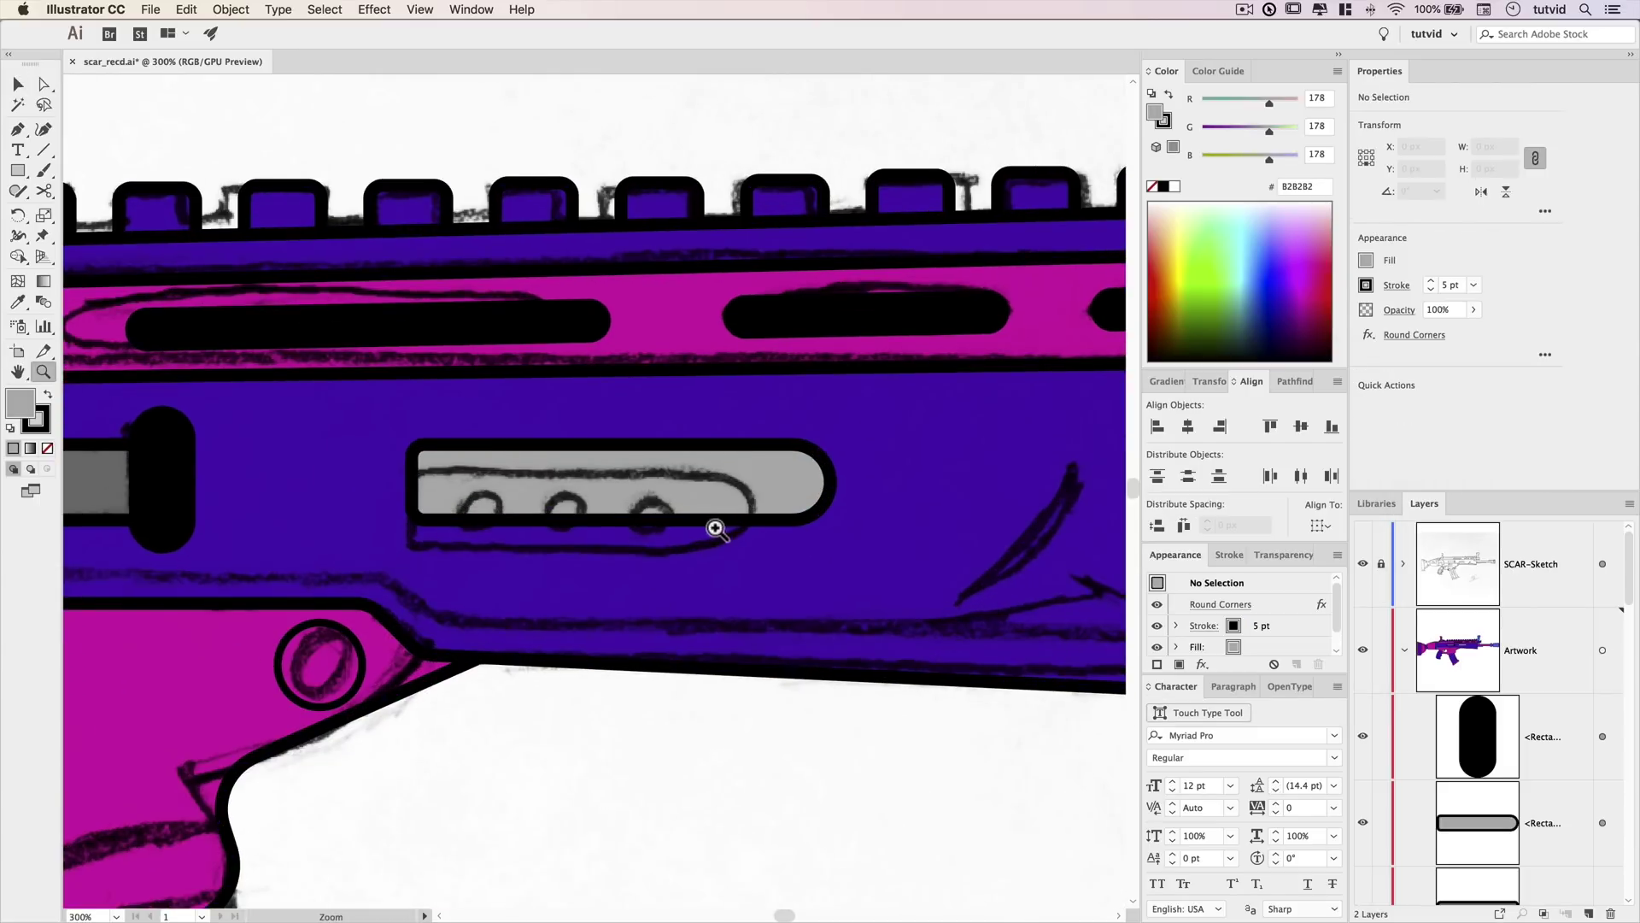
left_click_drag(837, 509, 757, 543)
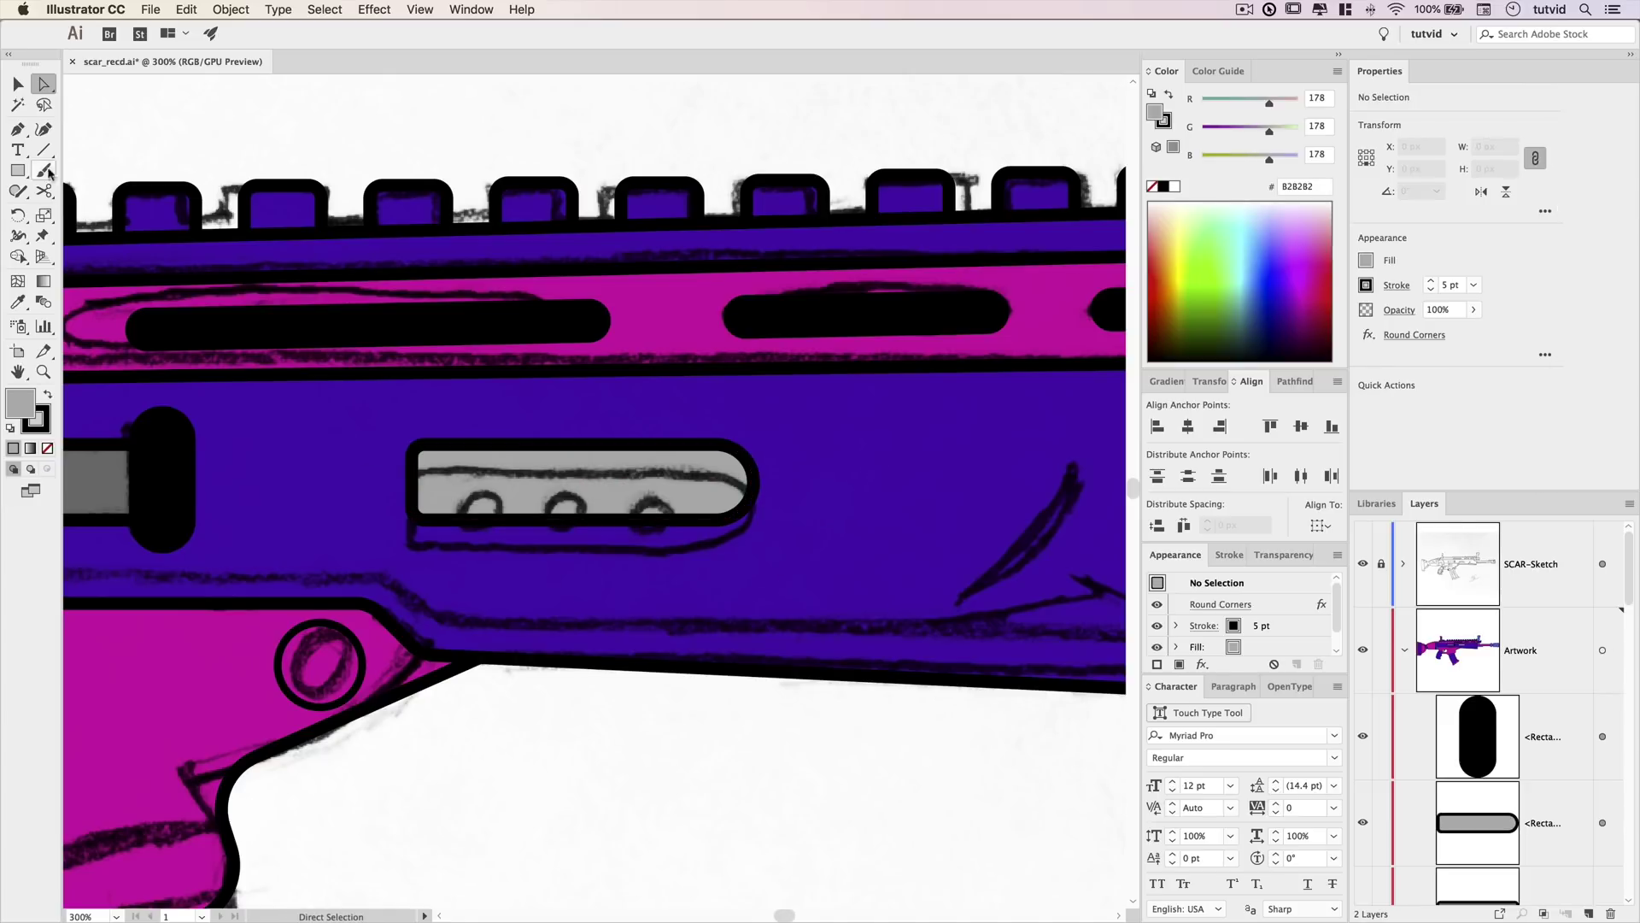
Draw a black circle about 11.7 px wide inside the light-grey slot and duplicate it twice to form a row of three.
left_click_drag(17, 170, 96, 211)
mouse_move(462, 466)
left_mouse_down()
mouse_move(492, 496)
mouse_move(565, 493)
left_mouse_up()
key("v")
left_click_drag(565, 491, 650, 493)
left_click(567, 483, "shift")
left_click(478, 484, "shift")
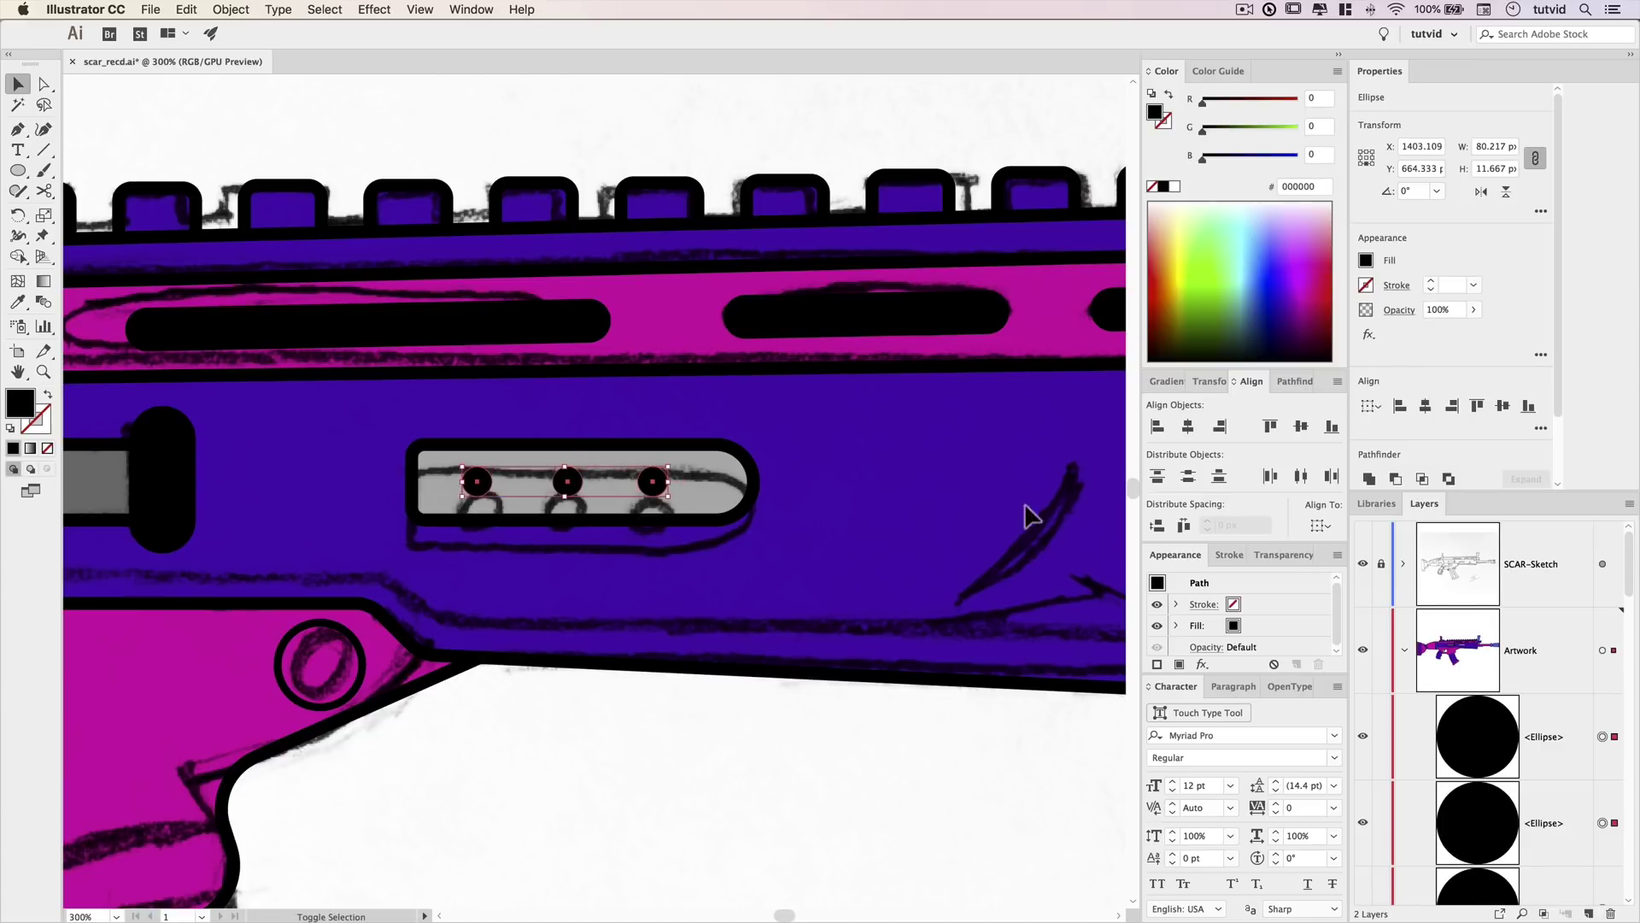
left_click(599, 772)
mouse_move(718, 712)
left_mouse_down()
mouse_move(801, 721)
mouse_move(850, 703)
left_mouse_up()
key("super+minus")
key("super+minus")
key("super+minus")
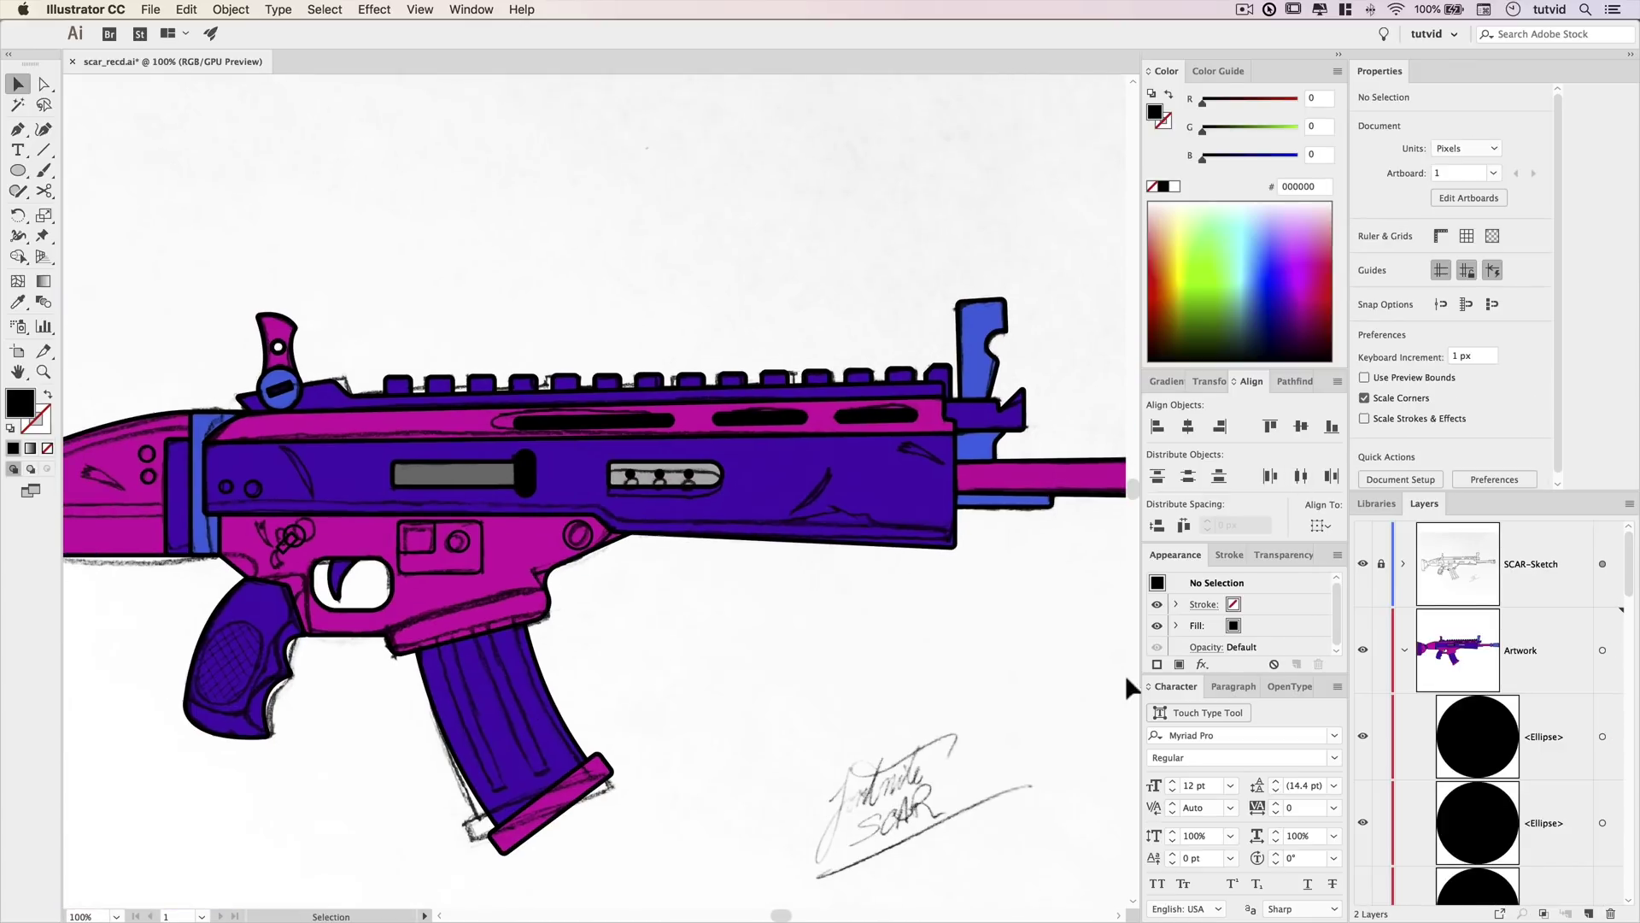
left_click(1364, 565)
left_click(1364, 565)
Draw two tapered black curved strokes over the sketched scratch near the handguard's front end and rotate the second to fit.
left_click_drag(681, 615, 384, 590)
key("z")
left_click(637, 530)
left_click(638, 530)
key("p")
left_click_drag(654, 446, 702, 448)
mouse_move(793, 492)
left_mouse_down()
mouse_move(817, 510)
mouse_move(793, 493)
left_mouse_up()
left_click(1164, 186)
key("v")
left_click_drag(714, 458, 723, 453)
left_click_drag(663, 441, 707, 439)
left_click_drag(815, 498, 810, 506)
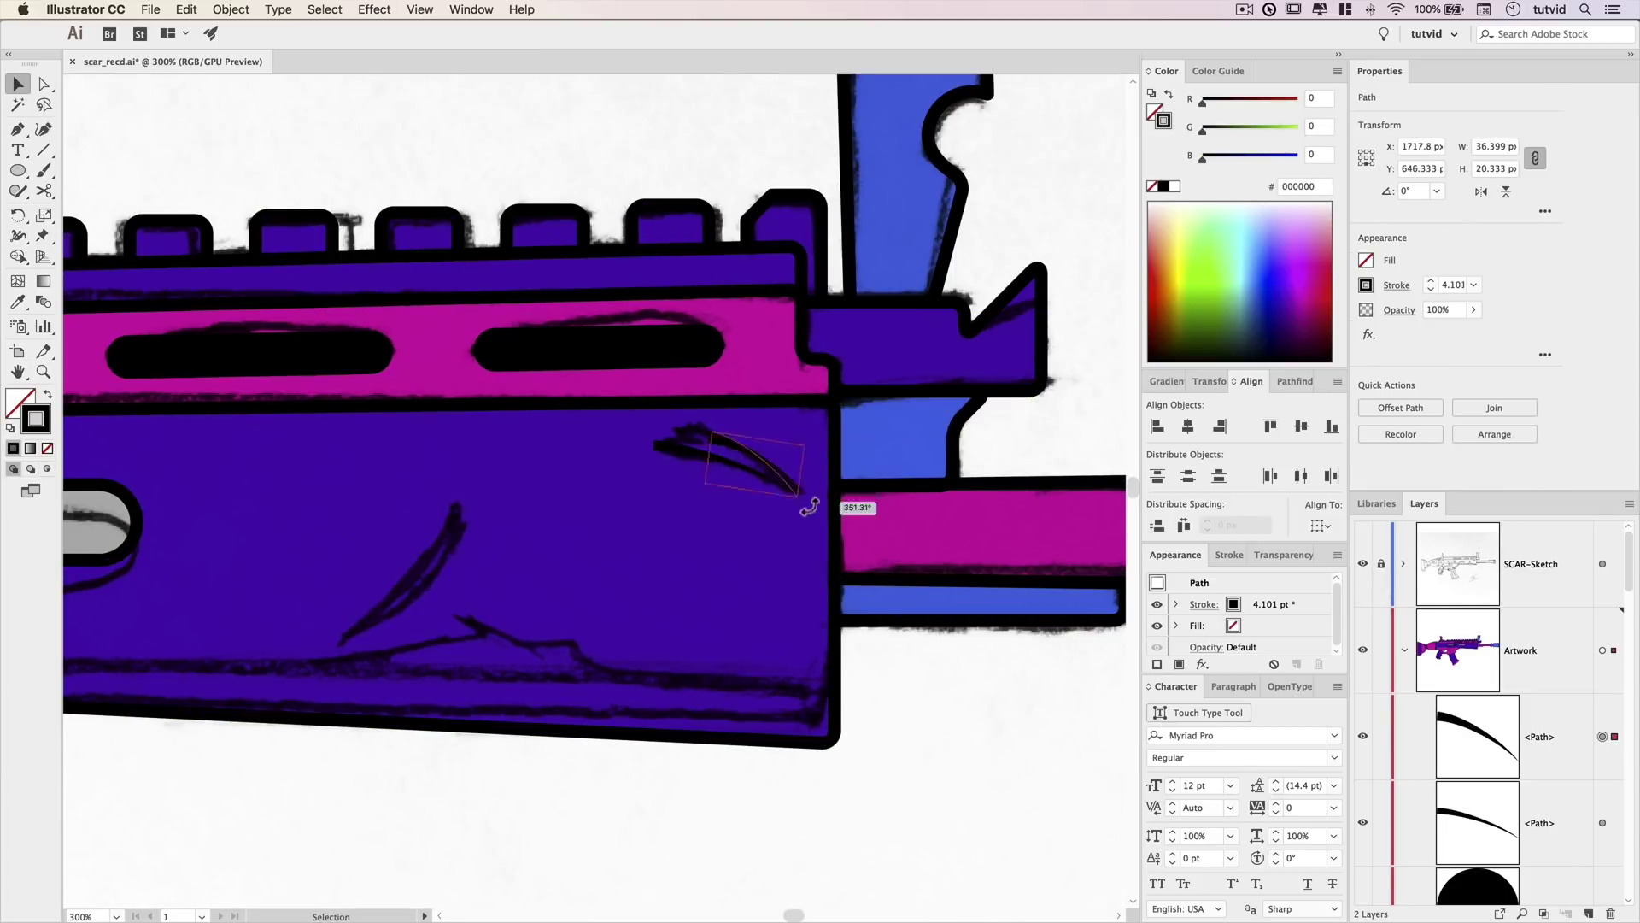
Trace the long sketched scratch in the middle of the purple handguard with tapered black strokes.
left_click(1363, 564)
left_click_drag(714, 468, 670, 465)
left_click_drag(740, 453, 749, 449)
left_click_drag(683, 512, 715, 512)
key("shift+w")
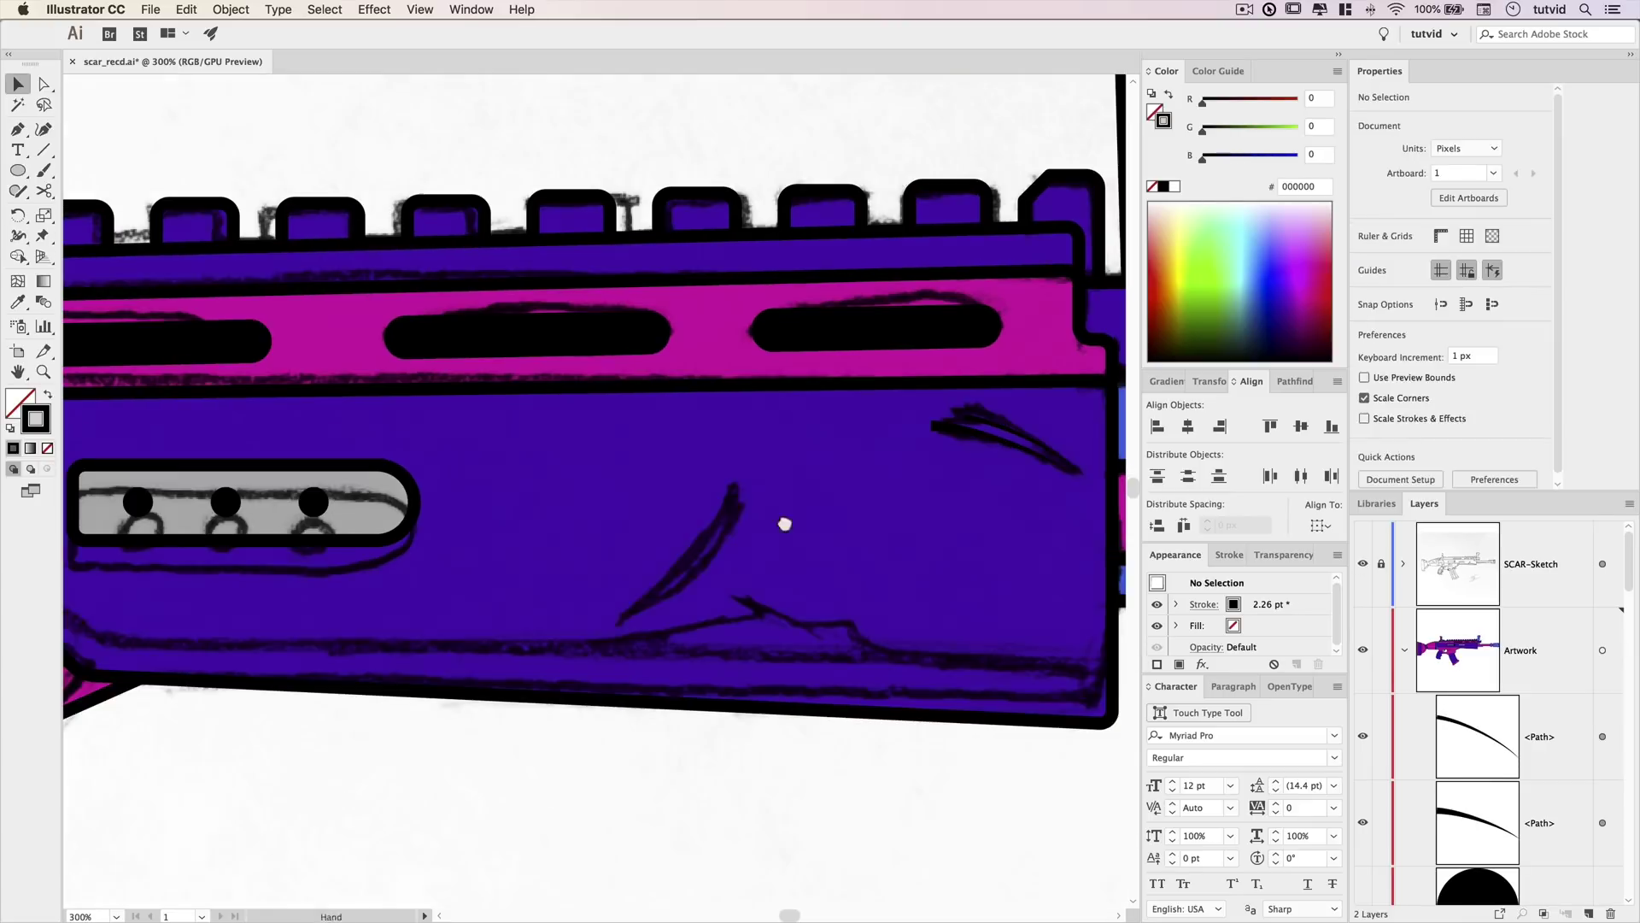
left_click_drag(654, 608, 615, 630)
key("v")
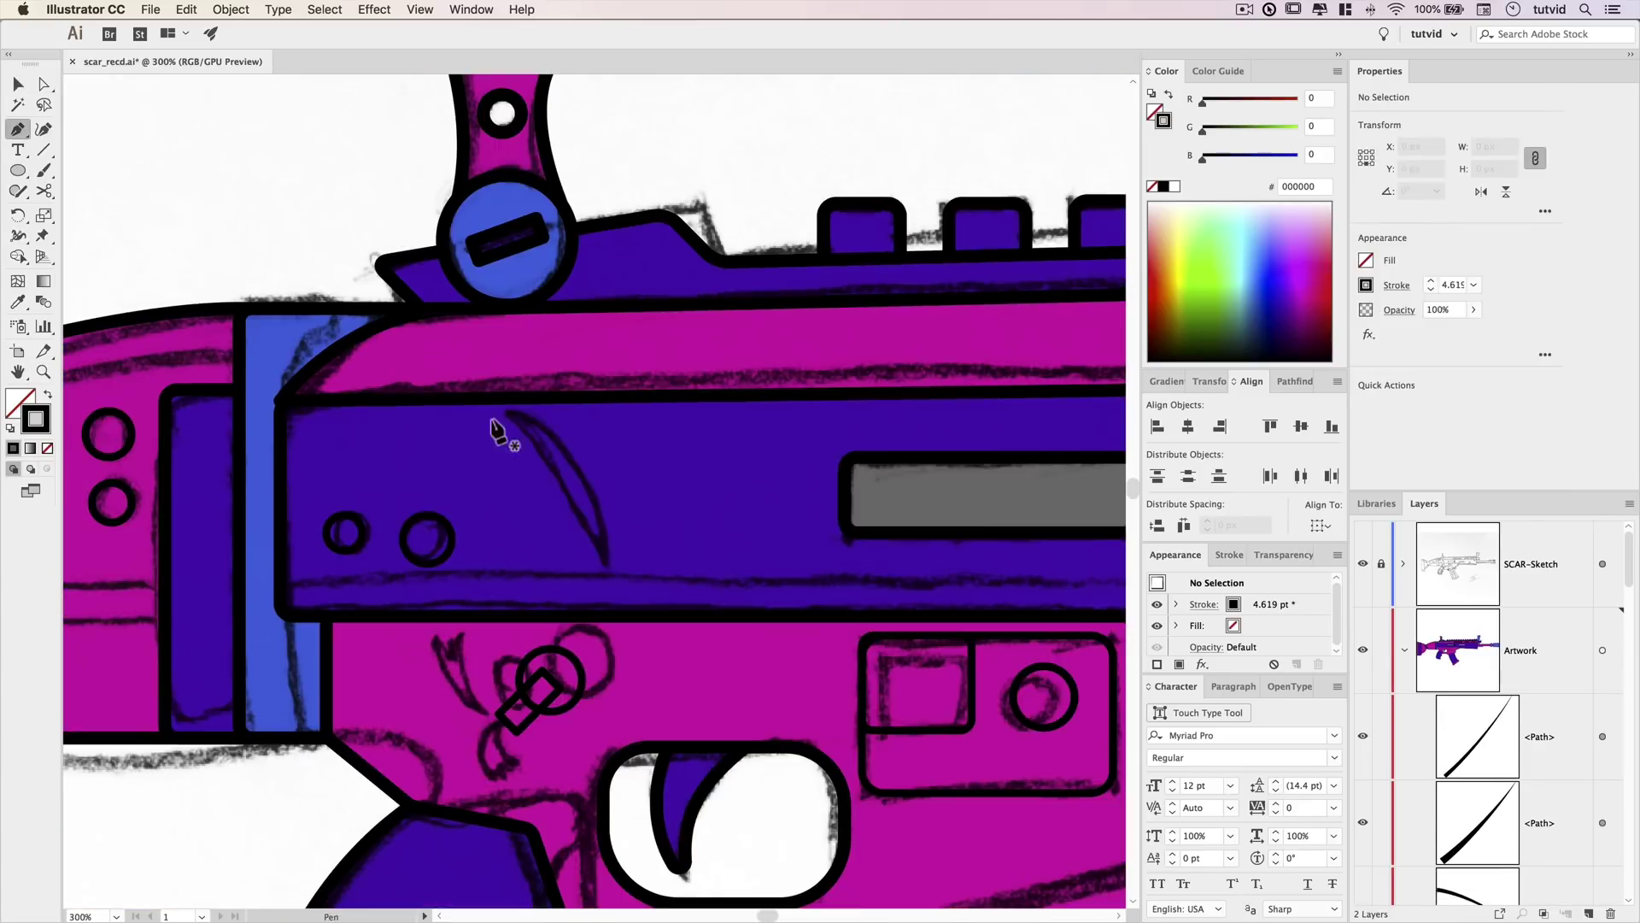
Draw a tapered 3 pt black curve over the sketched scratch near the rear of the purple receiver.
left_click(502, 417)
left_click_drag(600, 551, 613, 586)
key("shift+w")
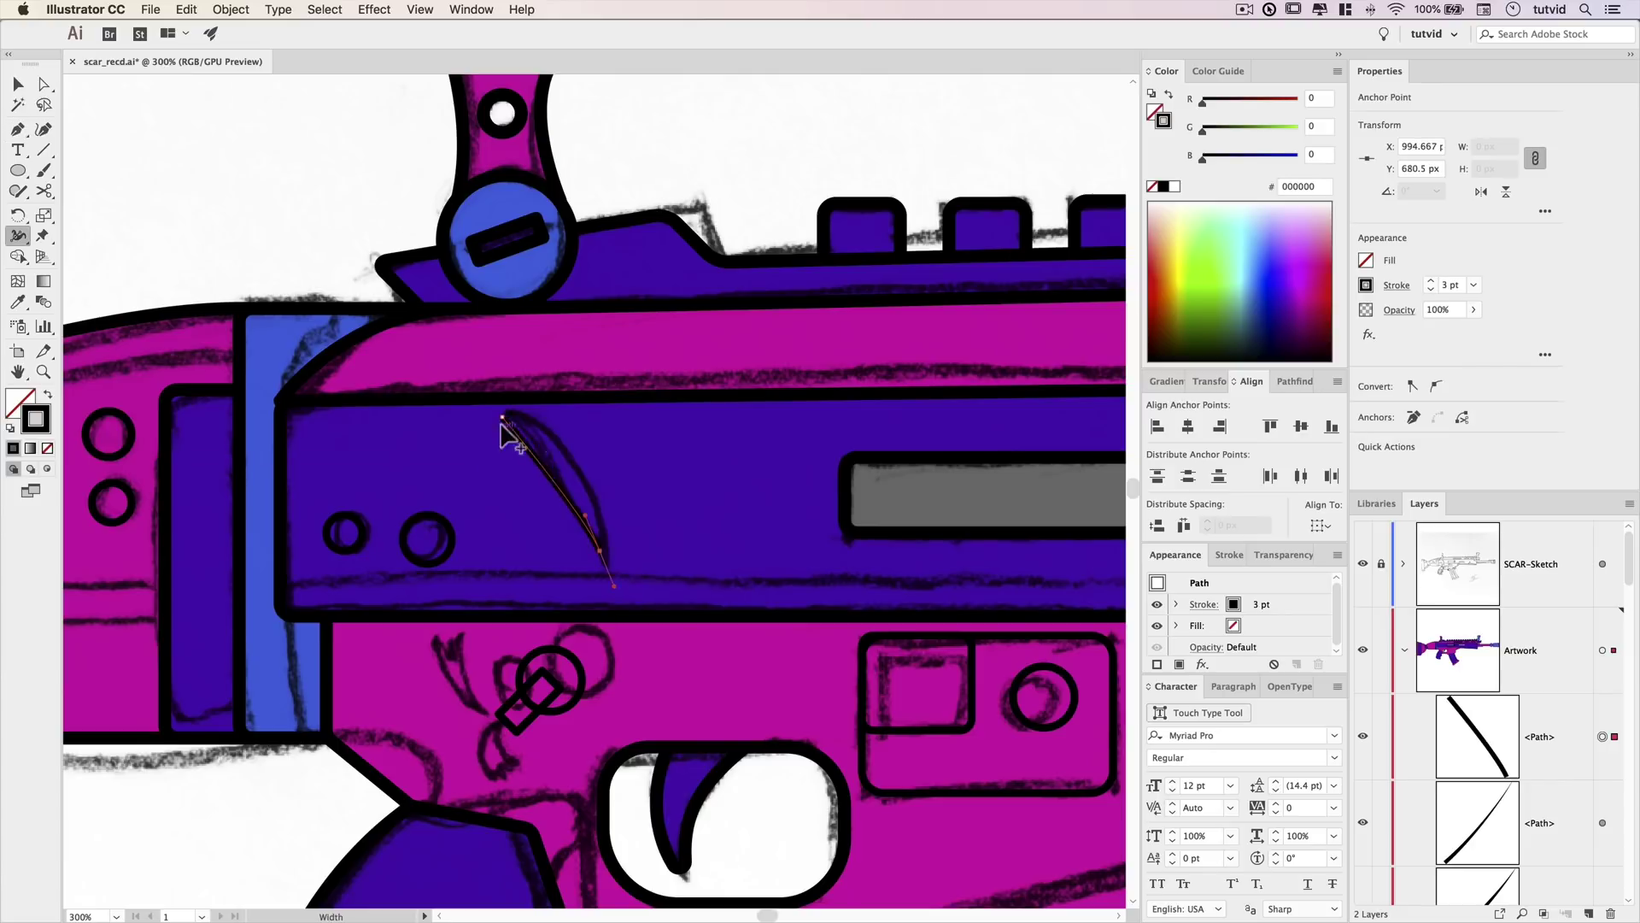
key("v")
key("ctrl+shift+a")
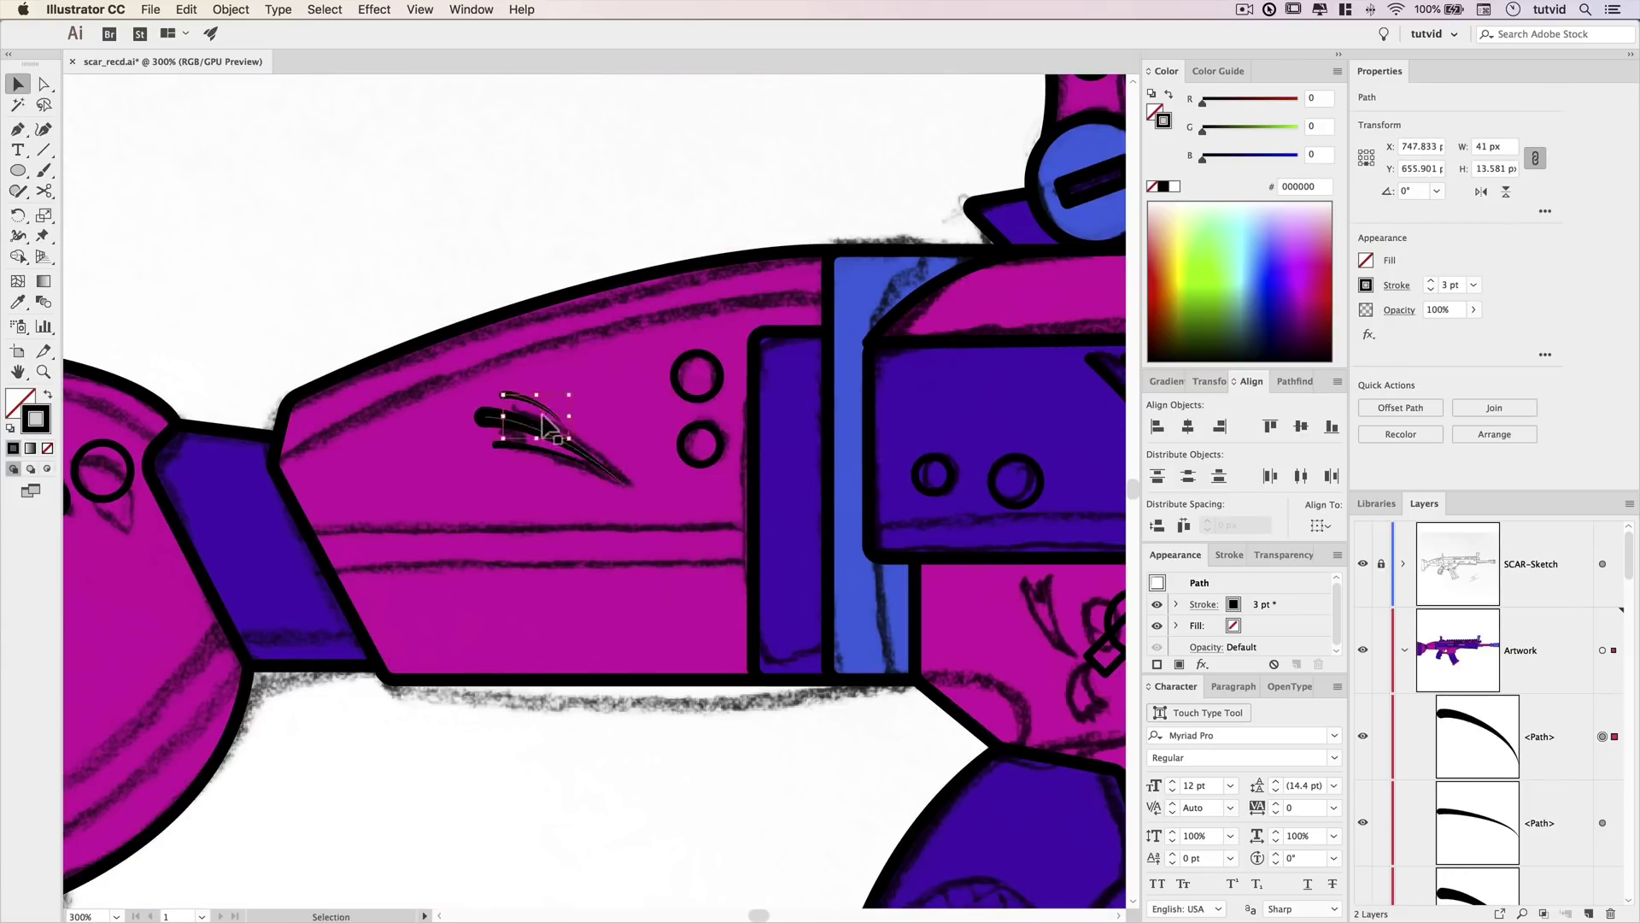
Draw an 8 pt black line along the handguard's lower edge and straight back beneath the purple receiver to the stock's rear edge.
mouse_move(771, 558)
left_mouse_down()
mouse_move(802, 543)
mouse_move(454, 611)
left_mouse_up()
key("super+1")
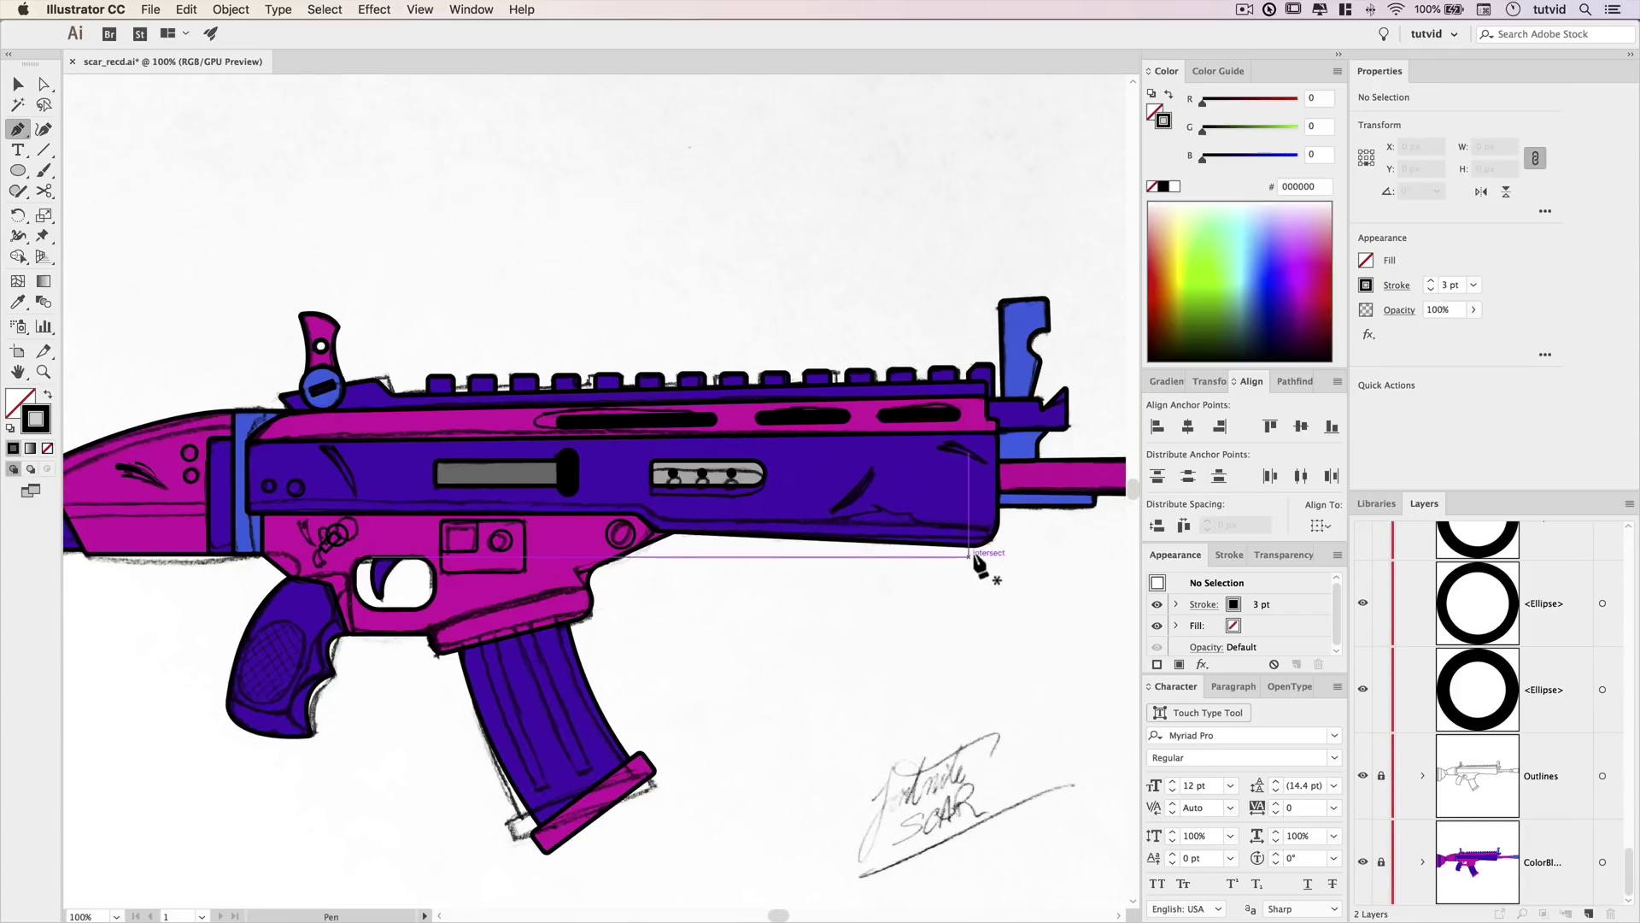
left_click(980, 545)
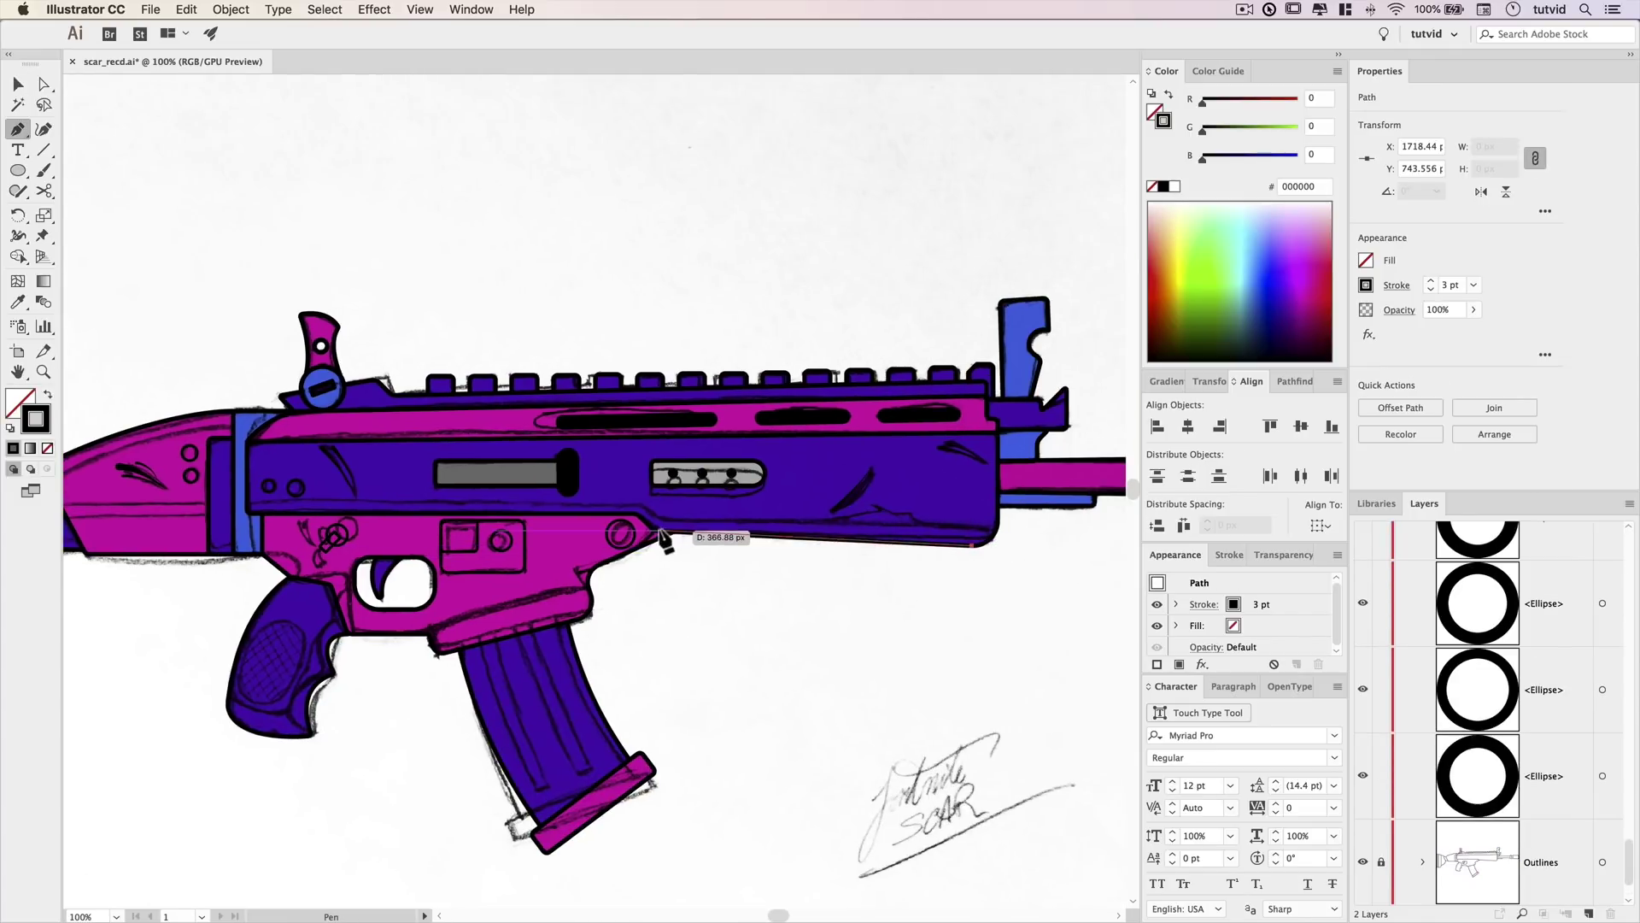
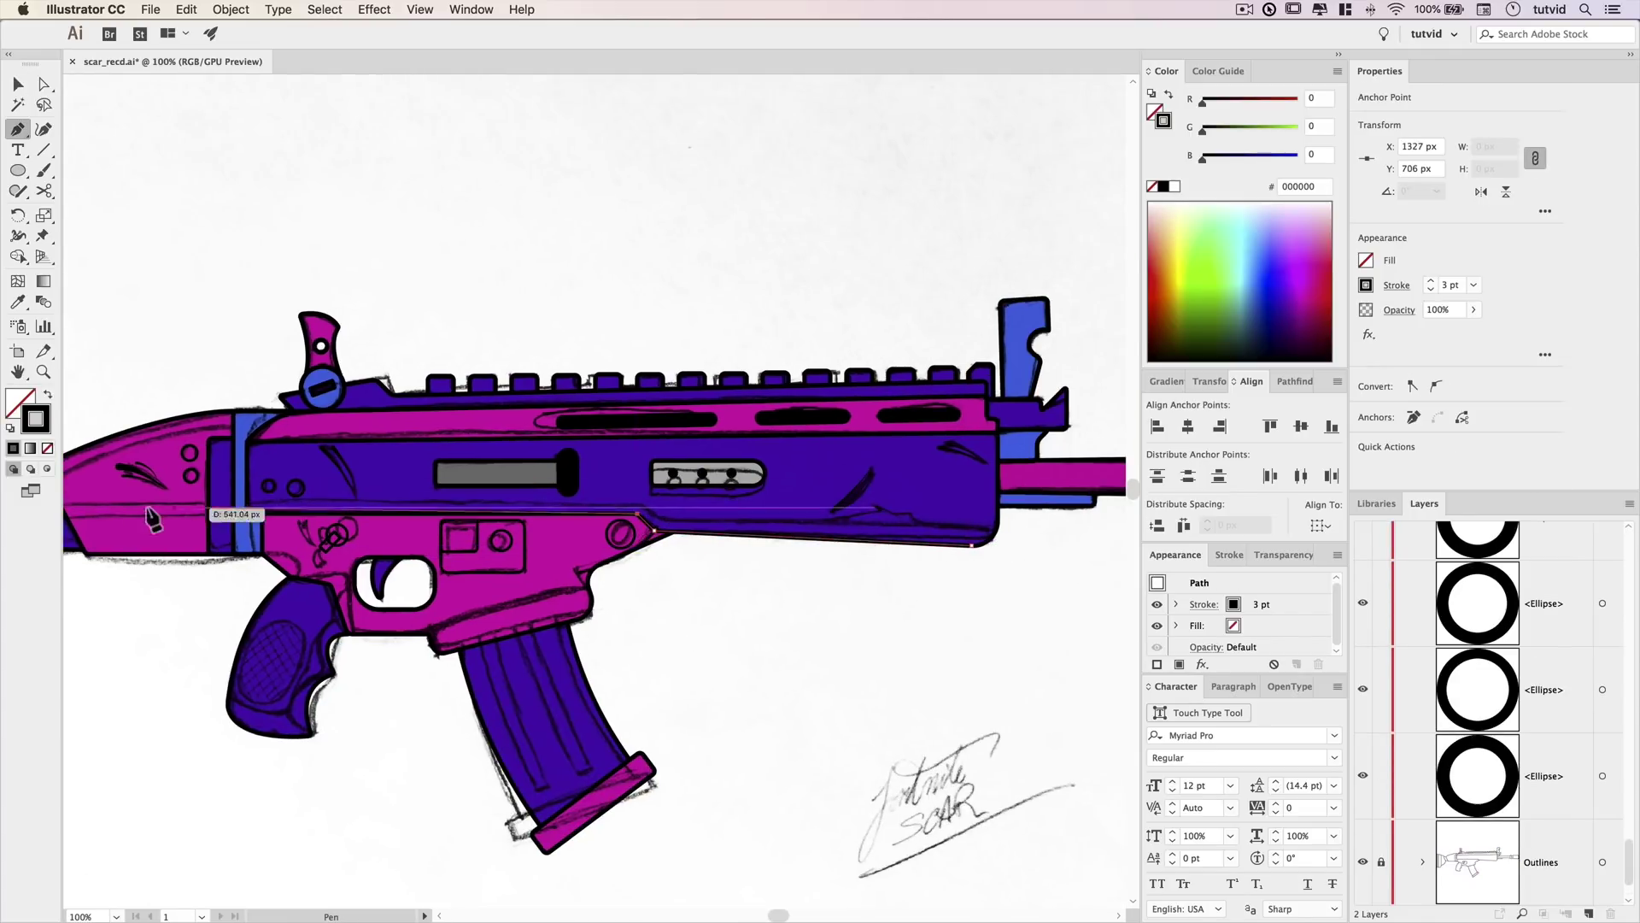
scroll(382, 541, "left", 5)
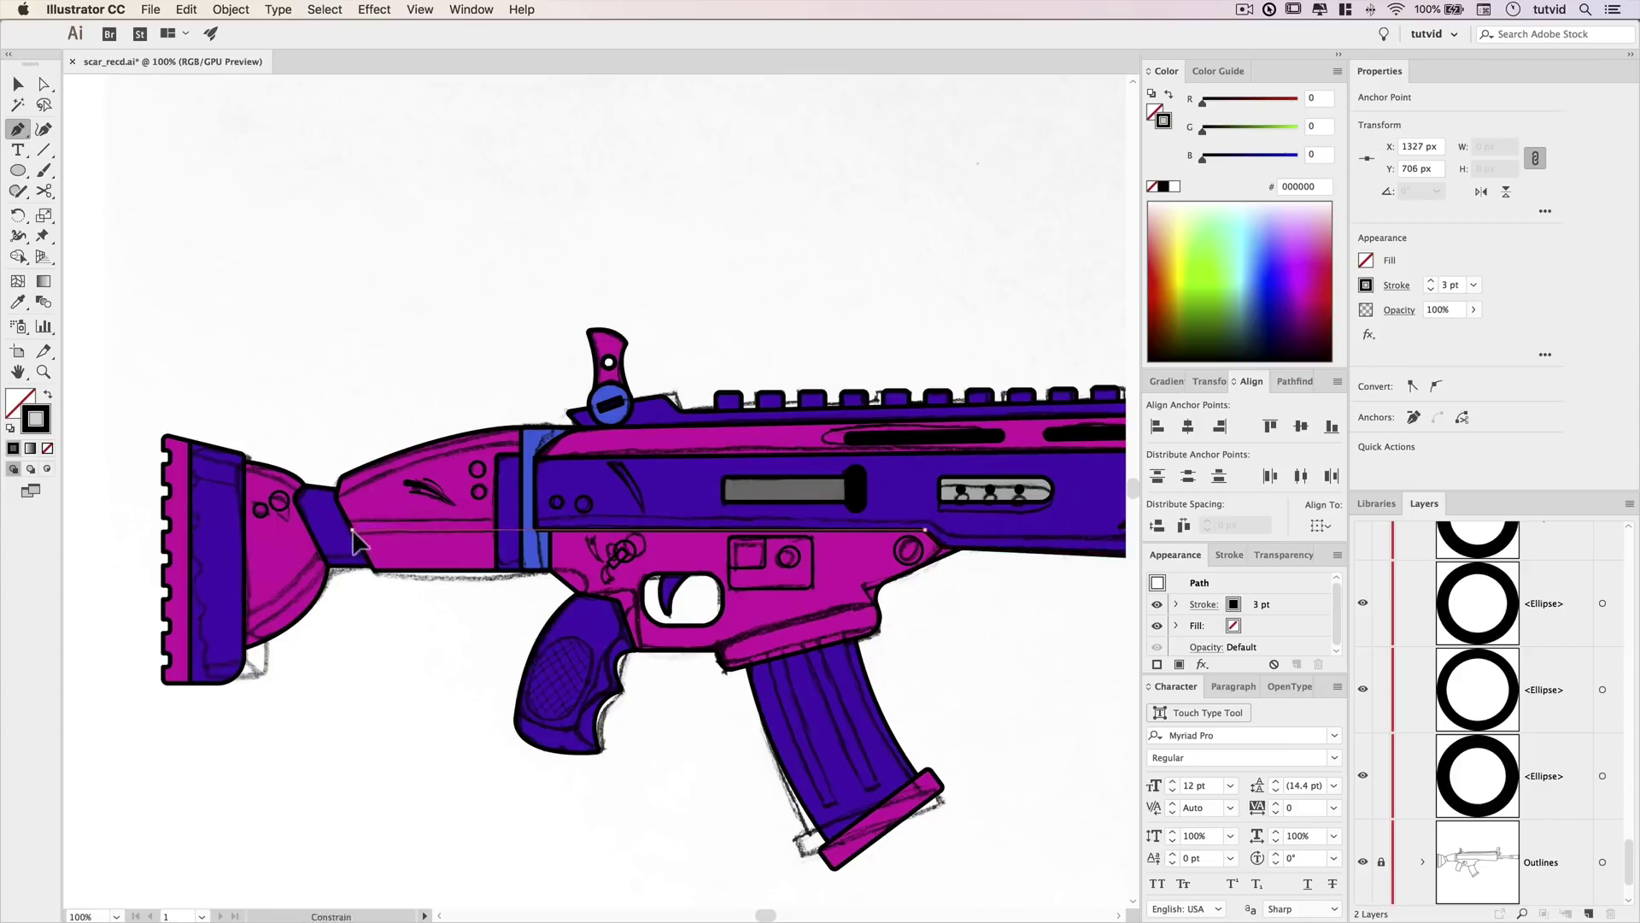
left_click(1431, 281)
left_click(1401, 287)
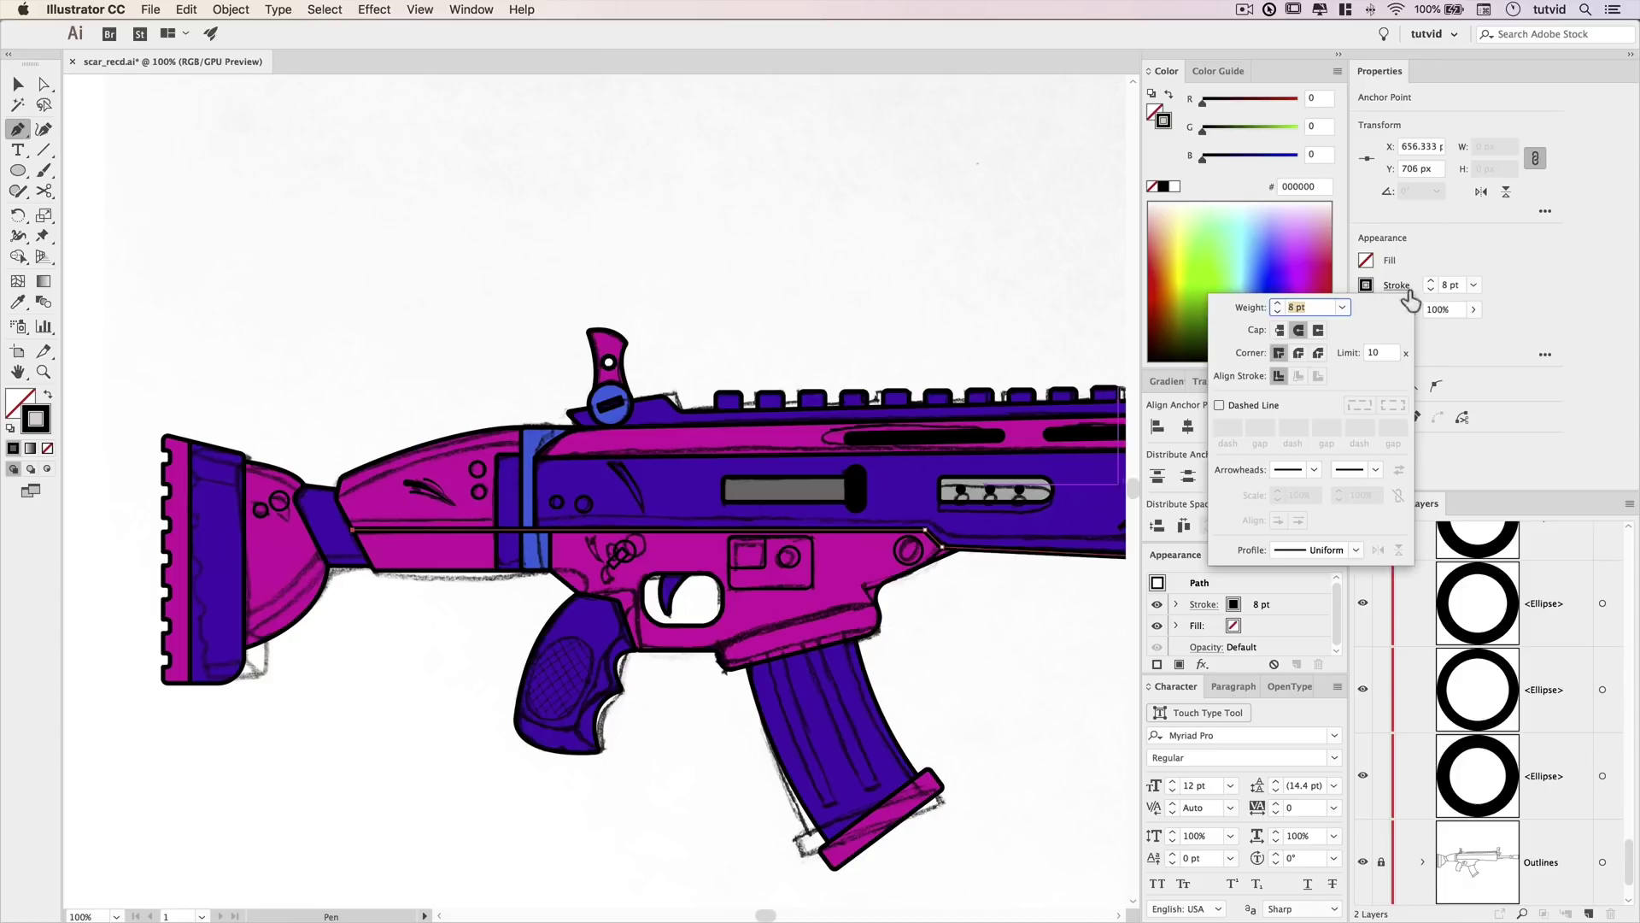
left_click(970, 636)
key("Escape")
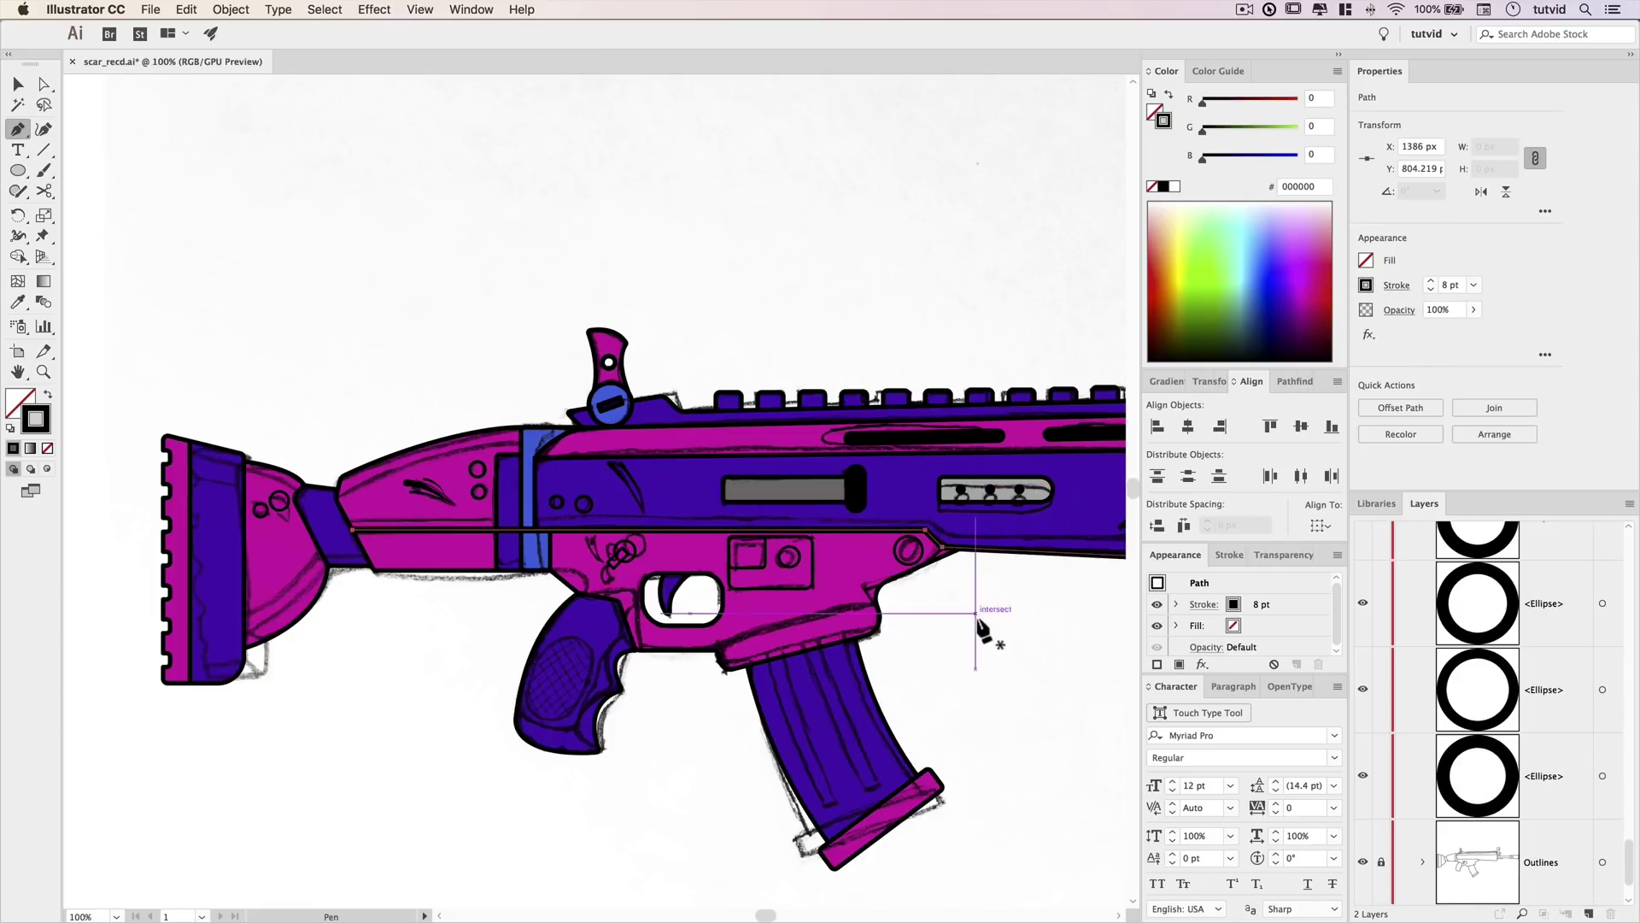
Cut the 8 pt line at both sides of the purple block behind the receiver and remove the piece crossing it.
key("v")
left_click(1002, 609)
left_click_drag(679, 577, 724, 507)
mouse_move(1059, 571)
left_mouse_down()
mouse_move(599, 527)
mouse_move(738, 549)
mouse_move(757, 511)
left_mouse_up()
left_click(841, 468, "super")
left_click(602, 481, "super")
left_click(602, 481, "super")
left_click(740, 510)
key("shift+w")
mouse_move(584, 581)
left_mouse_down()
mouse_move(1182, 621)
mouse_move(1535, 596)
left_mouse_up()
key("c")
left_click(632, 474)
left_click(554, 474)
Restore full stroke thickness at the front end of the stock line where it meets the purple block.
key("shift+w")
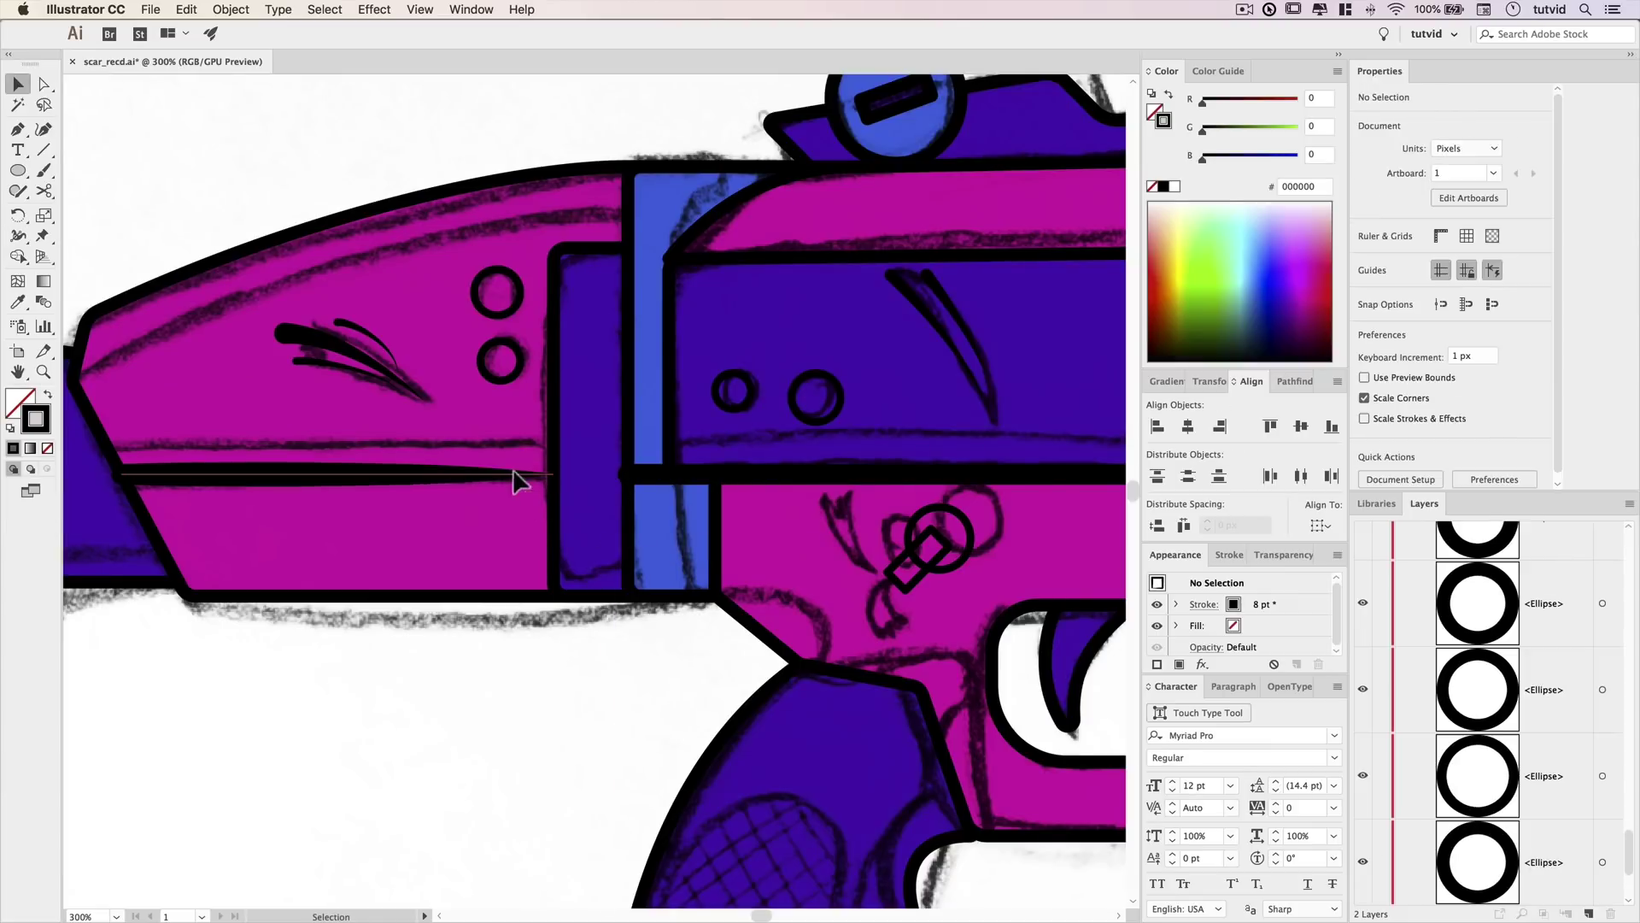
left_click(554, 475)
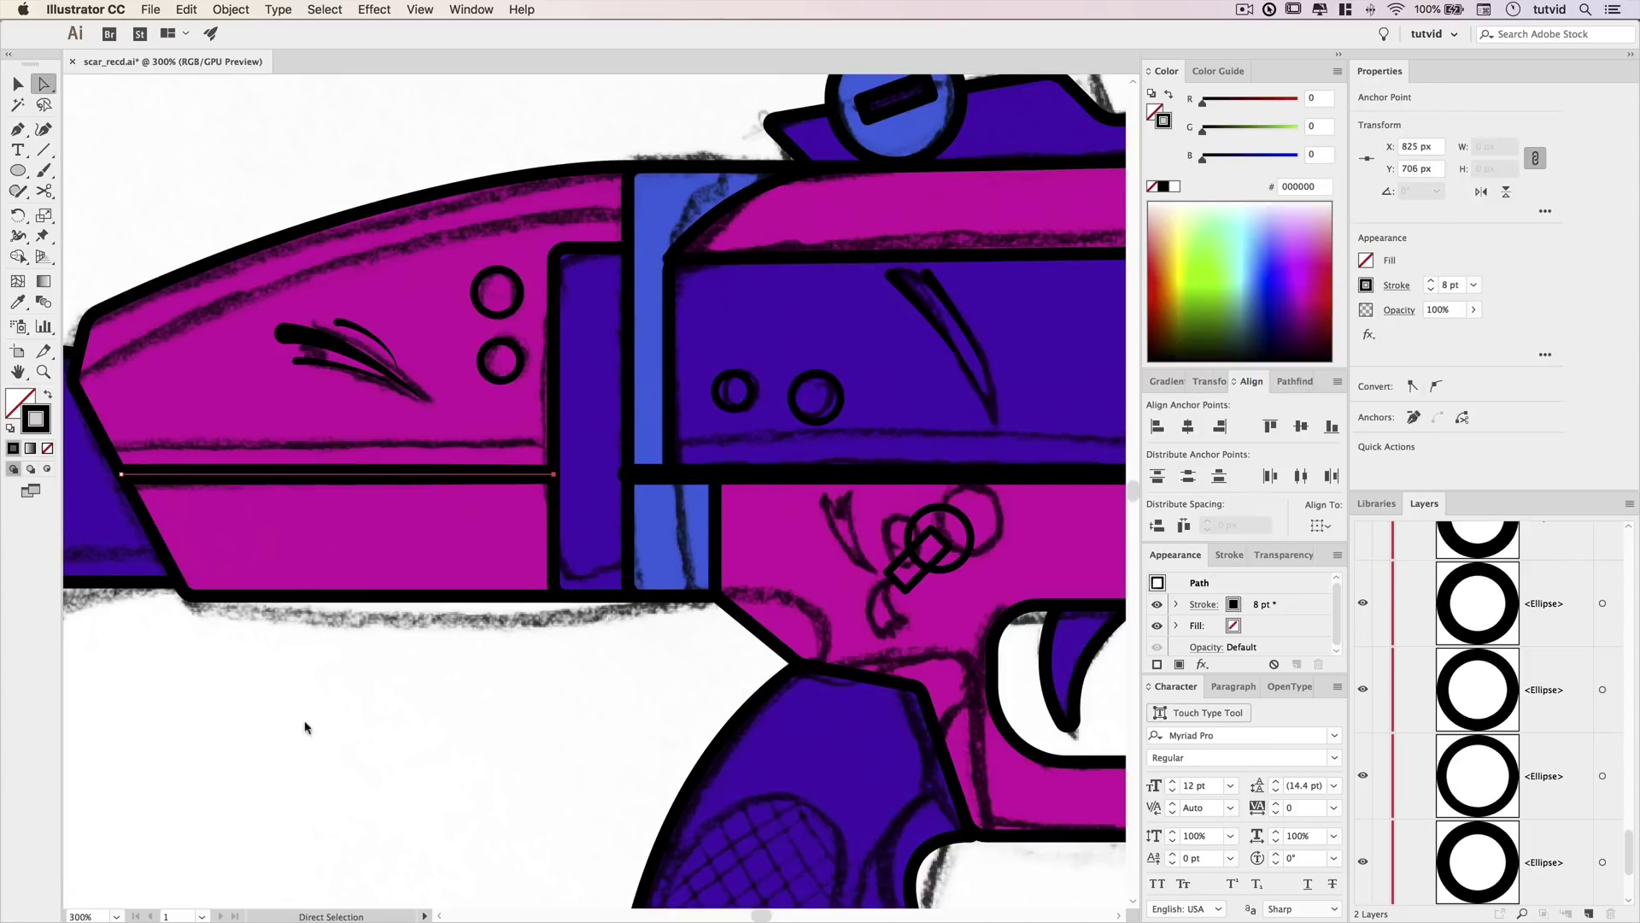
left_click(304, 726)
left_click_drag(304, 726, 245, 723)
Place the rear end of the receiver's lower line at X 891.5 px and thicken its stroke there to 8.5 pt.
key("super+minus")
left_click(640, 471, "super")
left_click(640, 471, "super")
left_click(513, 532, "super")
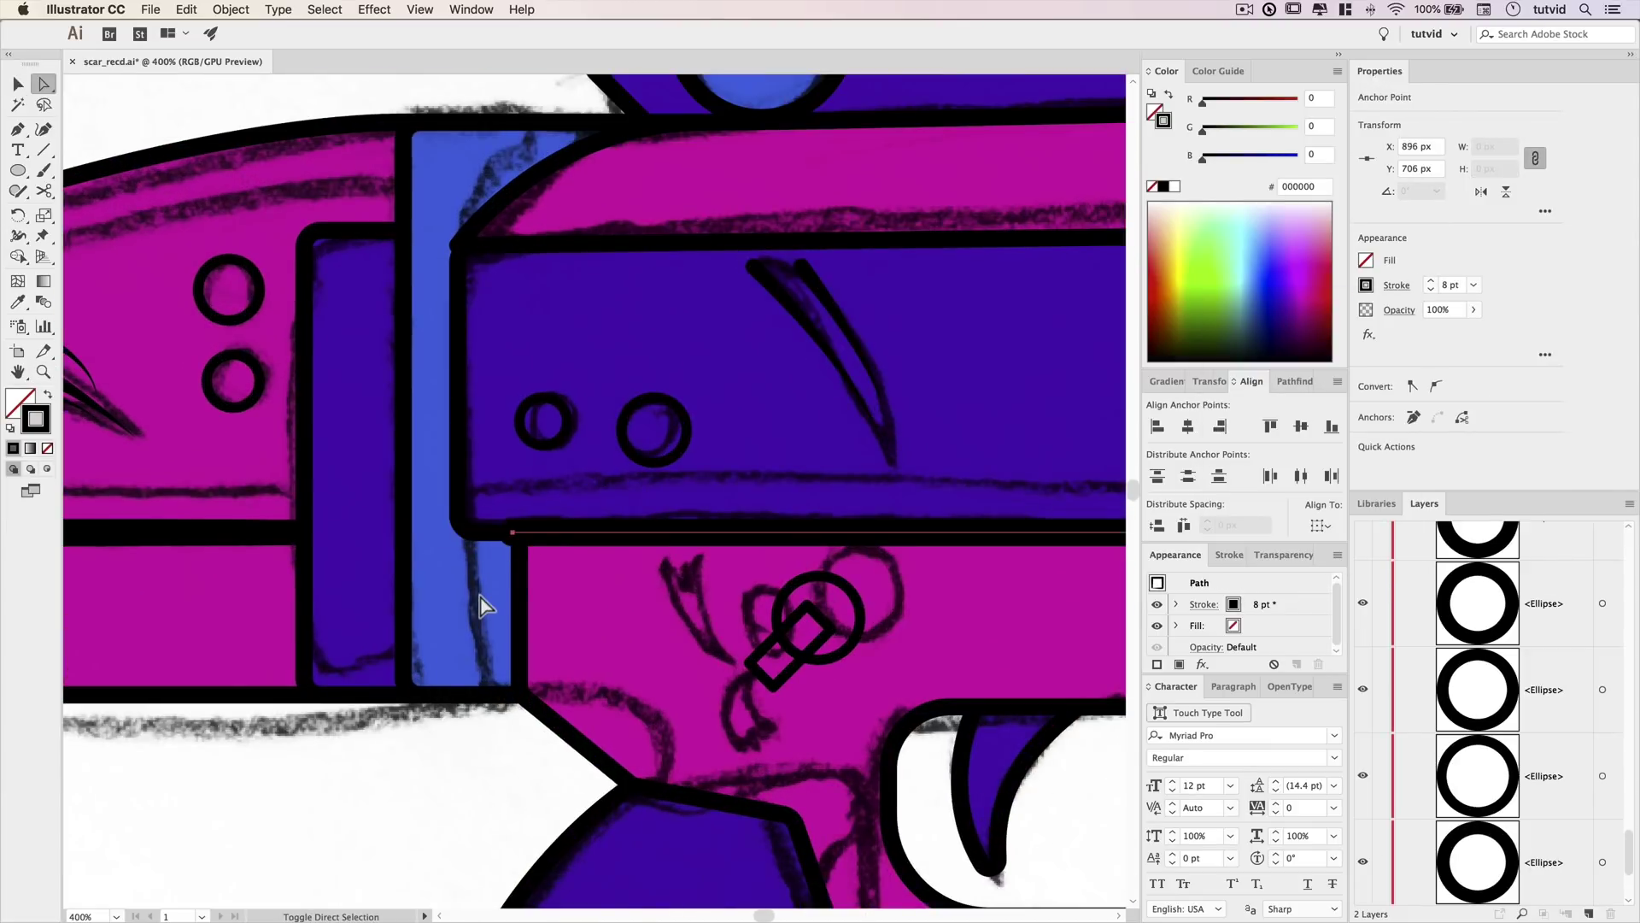
key("shift+w")
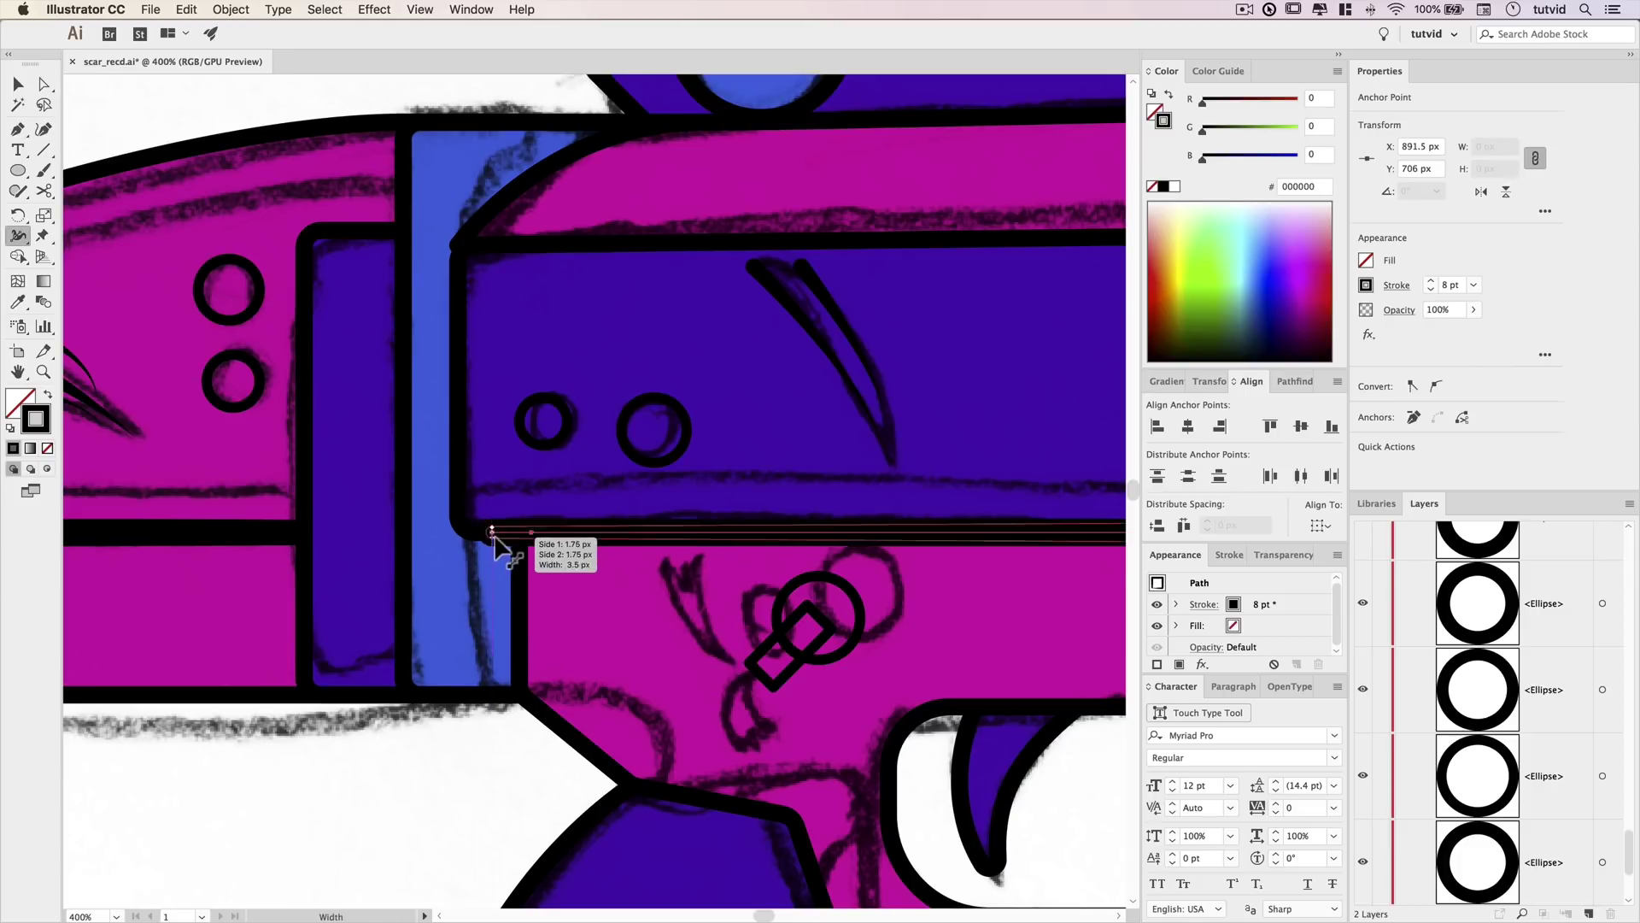
left_click_drag(492, 520, 492, 515)
key("v")
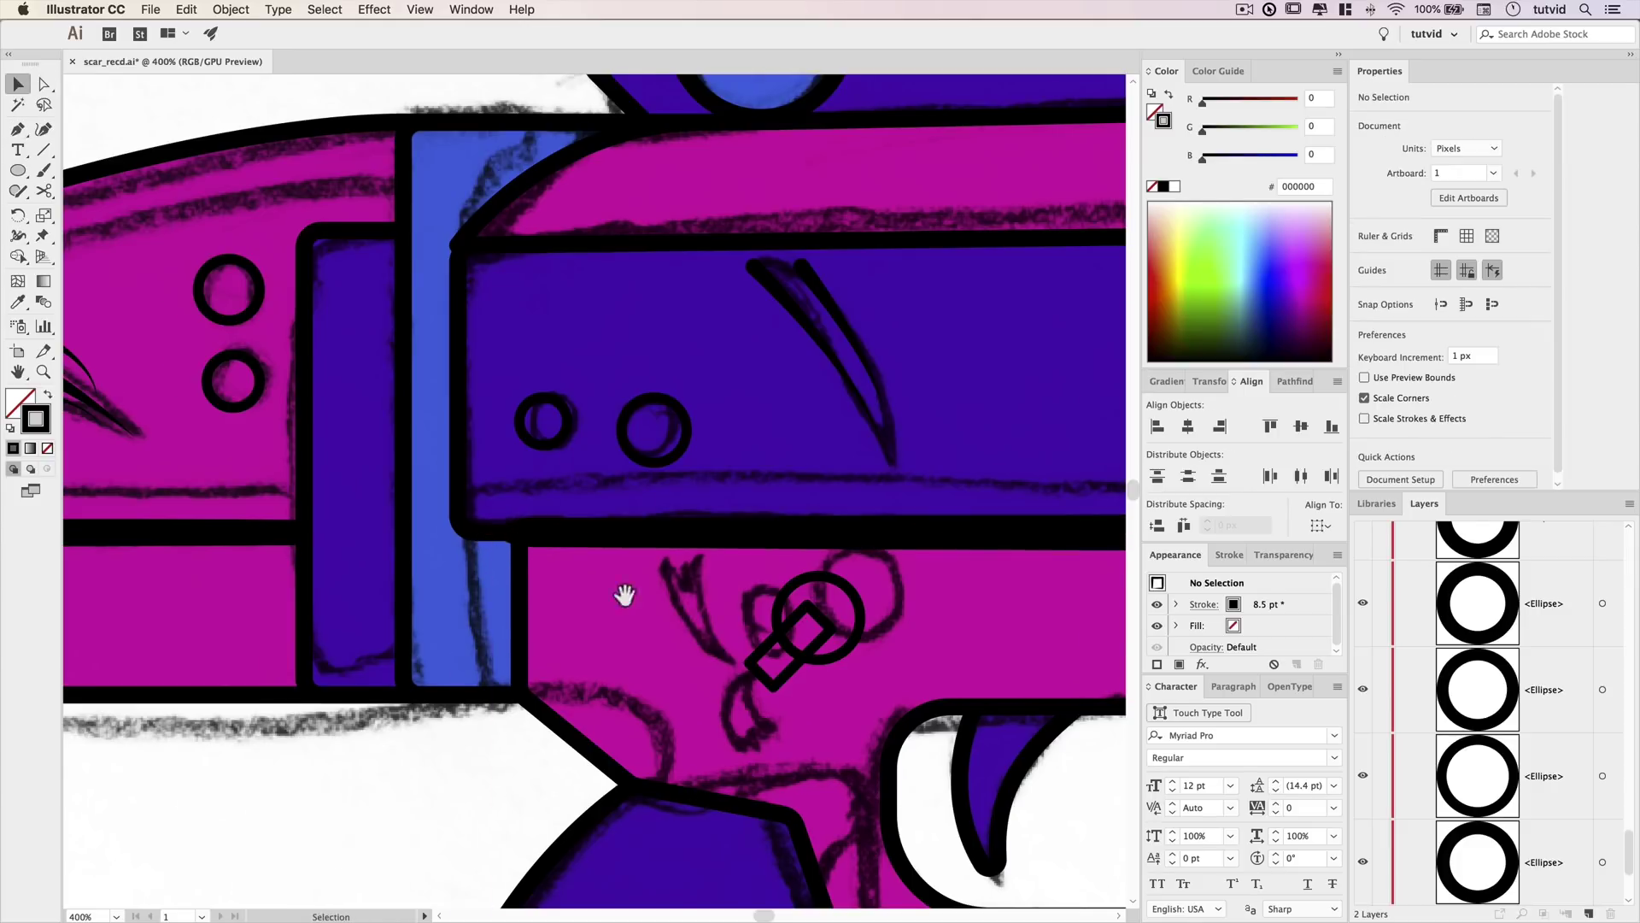
Examine the rifle artwork with the sketch layer hidden, then show the sketch again.
left_click_drag(623, 593, 565, 581)
scroll(1370, 571, "up", 20)
left_click(1363, 563)
key("super+minus")
key("super+minus")
key("super+minus")
key("super+minus")
key("super+minus")
left_click(1363, 564)
Draw a tapered black line from the stock's rear edge along its sketched upper crease.
left_click(286, 485, "super")
left_click(608, 468)
left_click(609, 468)
key("p")
left_click(467, 558)
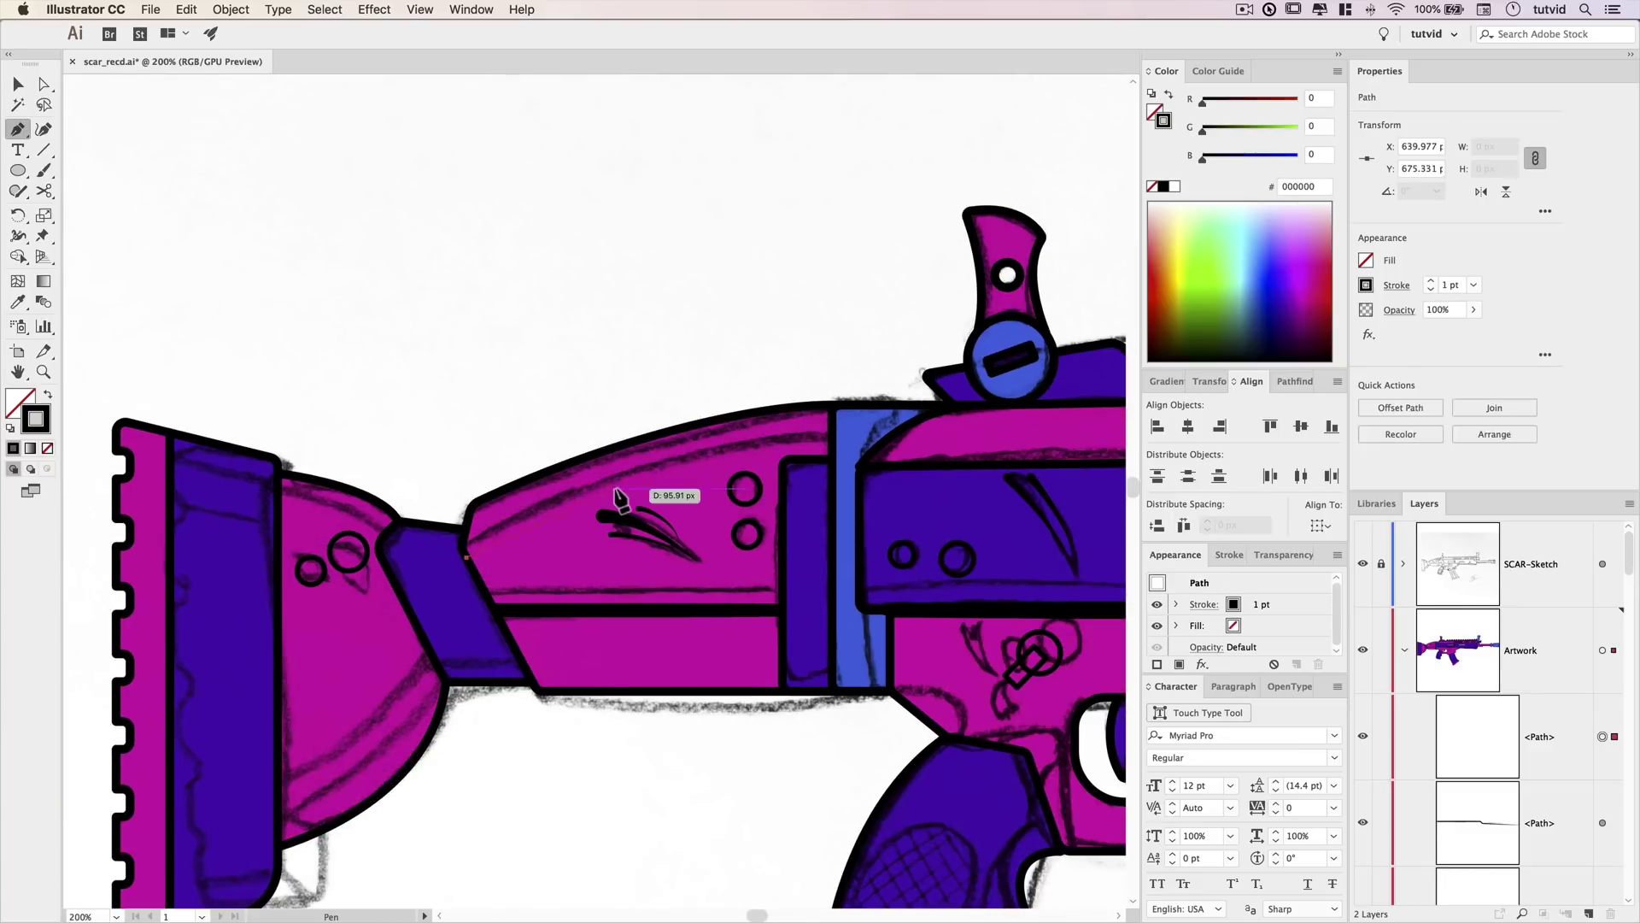
key("super+shift+a")
Draw a thin tapered horizontal line from the stock's rear edge over the sketched crease above the 8 pt line.
left_click_drag(655, 548, 436, 417)
key("p")
left_click(266, 461)
left_click(450, 461)
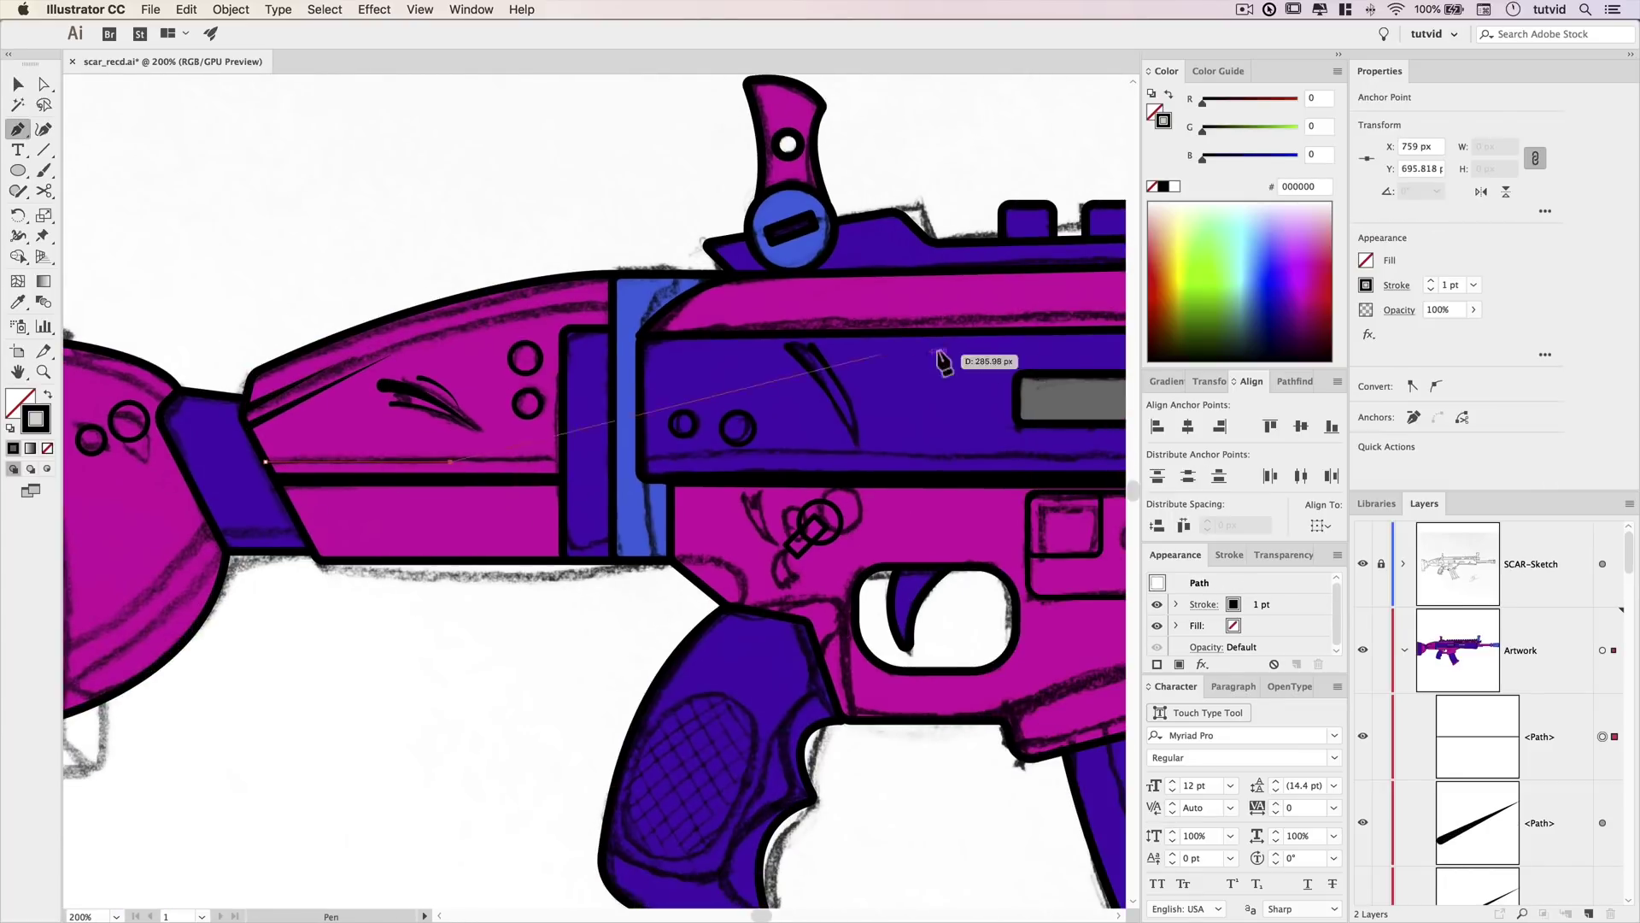
left_click(432, 683)
Draw a 6 pt tapered horizontal line at the rear of the magenta lower receiver, and duplicate it below with a shorter length.
left_click(667, 504, "super")
key("p")
left_click(504, 467)
left_click(671, 467)
left_click(1397, 285)
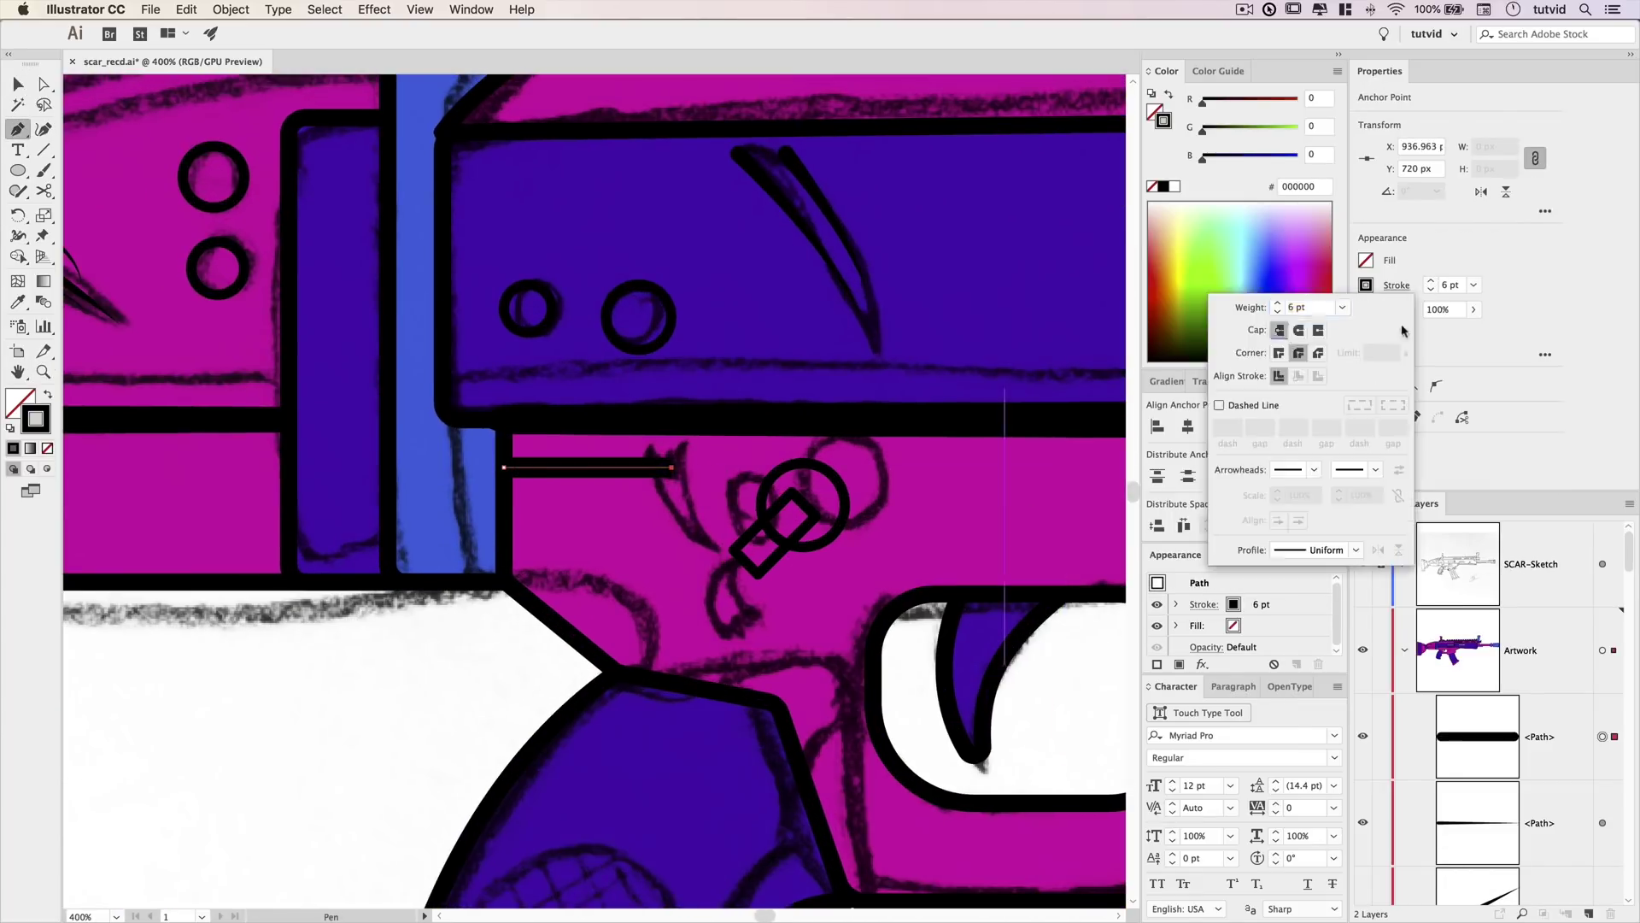
key("v")
left_click_drag(553, 468, 553, 506)
left_click_drag(671, 505, 667, 505)
Draw a tapered black horizontal line just above the trigger guard on the magenta lower receiver.
left_click_drag(604, 601, 137, 592)
key("p")
left_click(349, 518)
left_click(609, 517)
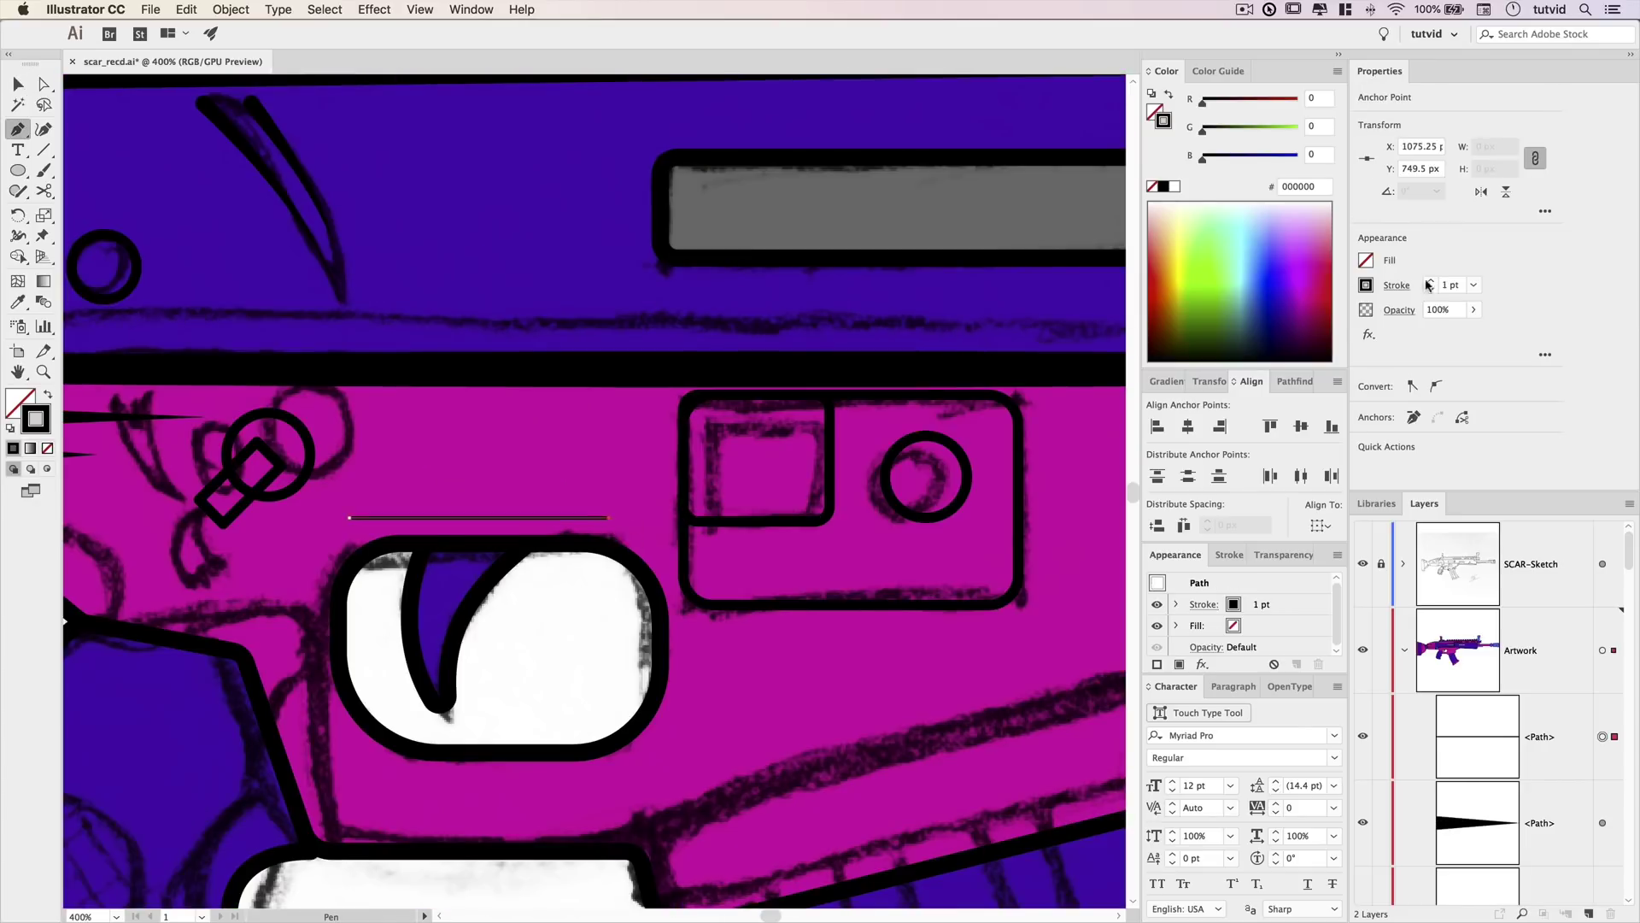
key("shift+w")
left_click(1397, 285)
key("v")
Draw a 10 pt tapered diagonal line along the sketched crease above the magazine well's lower edge.
mouse_move(785, 663)
left_mouse_down()
mouse_move(772, 607)
mouse_move(519, 447)
left_mouse_up()
key("p")
left_click(435, 709)
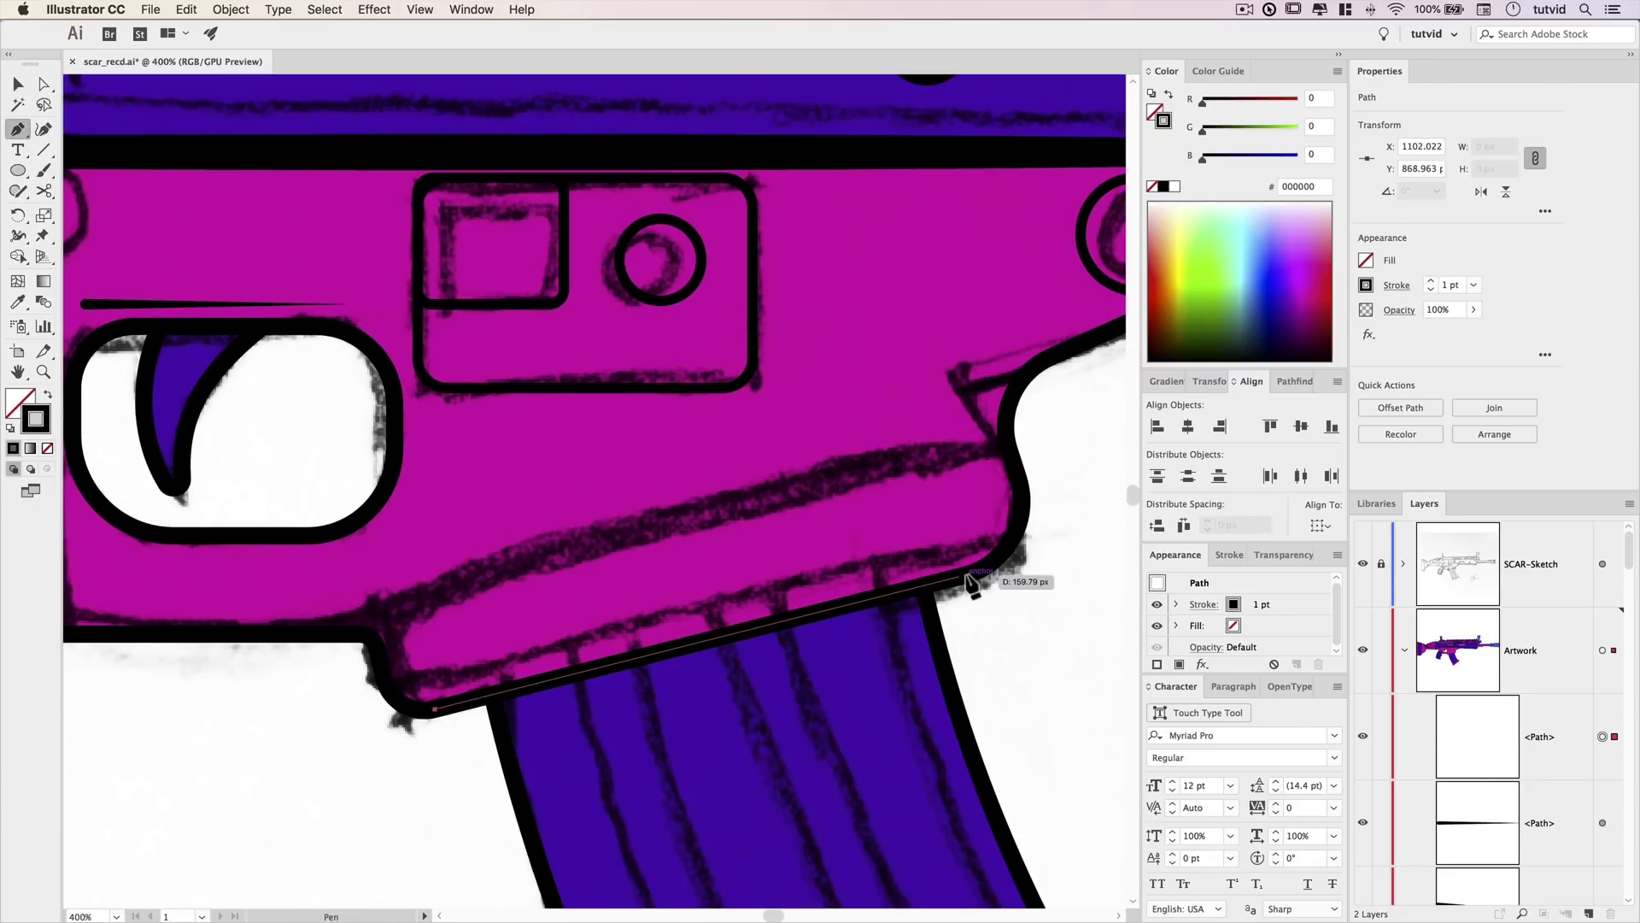
left_click(964, 575)
key("v")
mouse_move(781, 623)
left_mouse_down()
mouse_move(713, 551)
mouse_move(670, 544)
left_mouse_up()
left_click(1430, 281, "shift")
left_click_drag(866, 502, 861, 485)
left_click(1397, 285)
left_click(1321, 546)
left_click(1306, 656)
left_click_drag(753, 524, 807, 523)
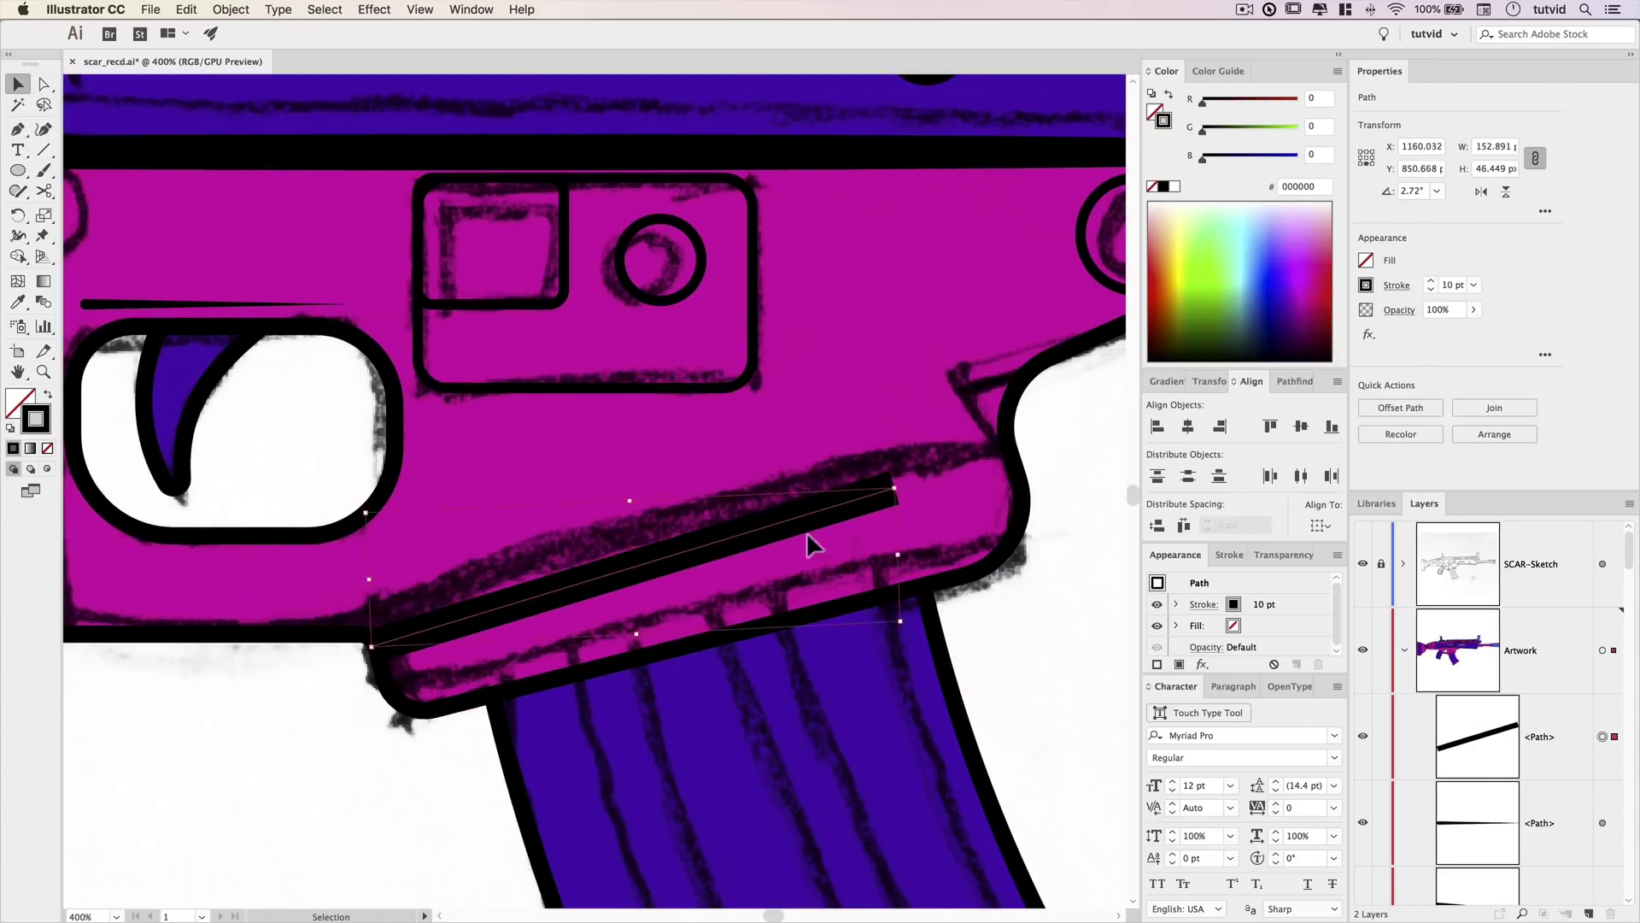
left_click_drag(909, 500, 906, 487)
left_click(1036, 659)
Check the artwork with the sketch layer hidden, then draw a thin 6 pt tapered line along the handguard's lower edge.
key("super+1")
left_click(1363, 564)
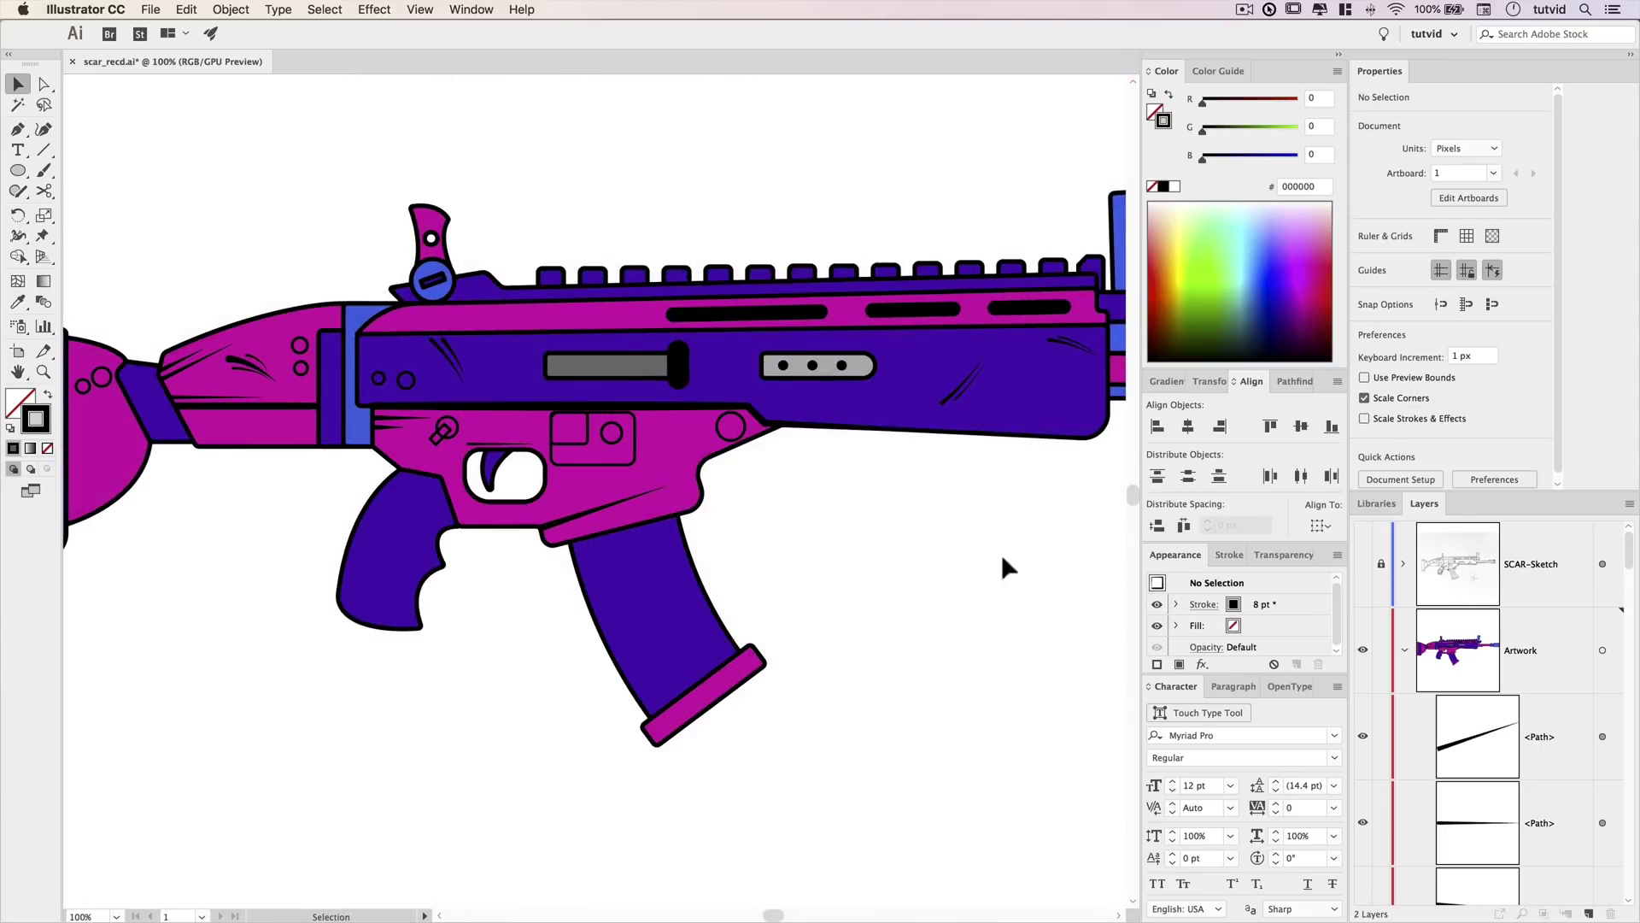
scroll(805, 513, "up", 3)
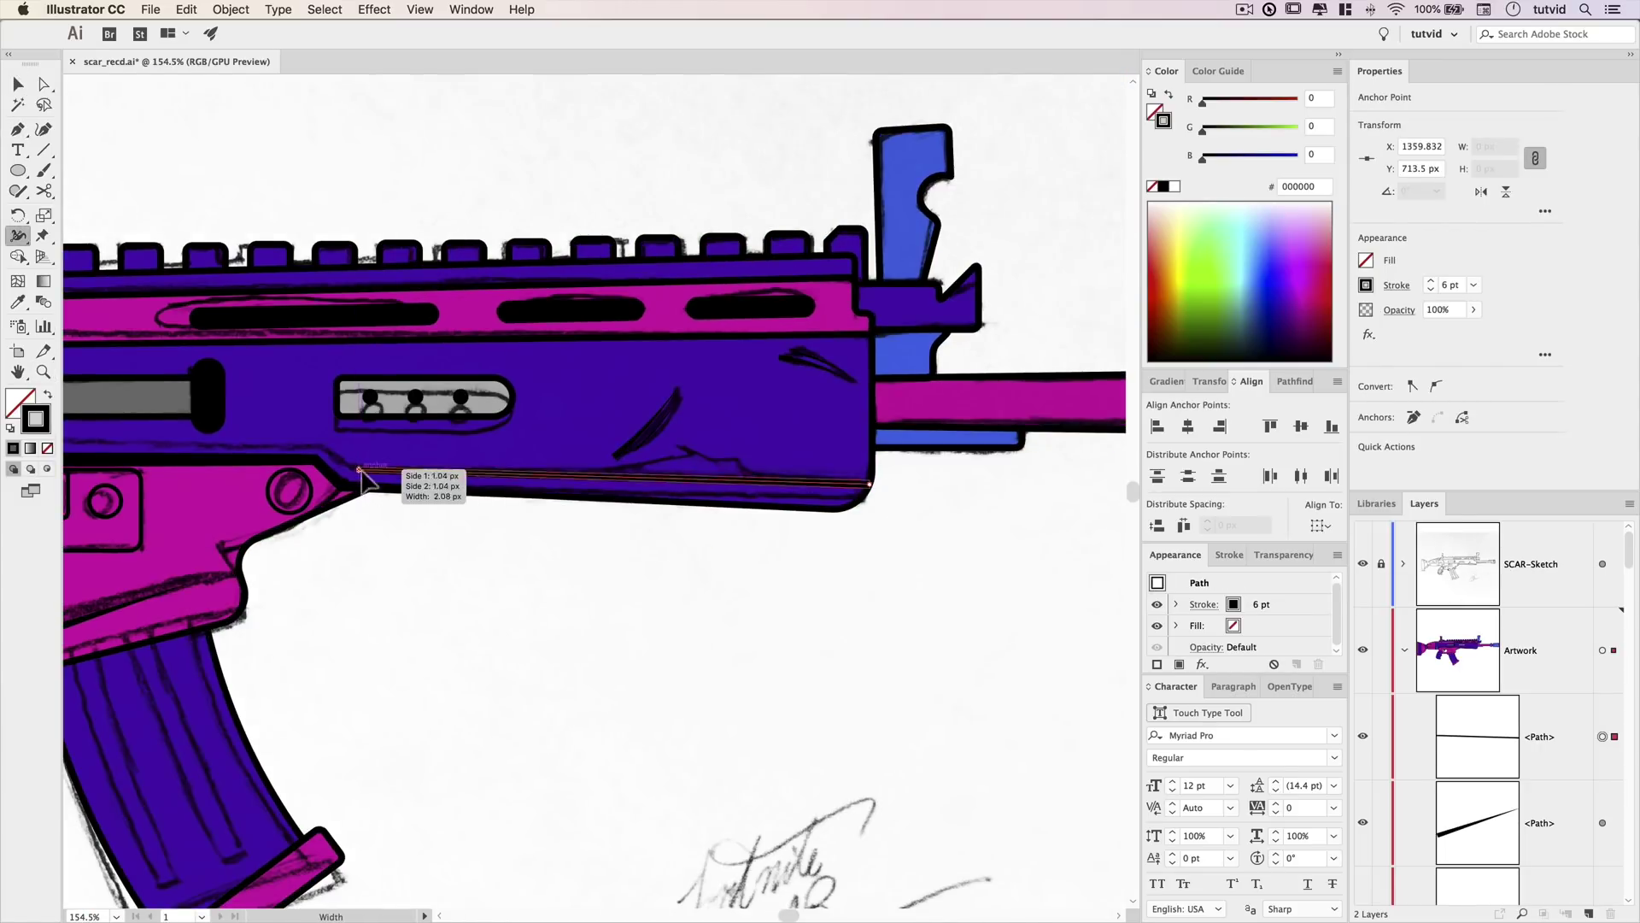
left_click_drag(361, 470, 359, 469)
key("v")
left_click(718, 624)
Draw a solid black pointed crease shape over the sketched mark along the handguard's lower line.
left_click(1363, 564)
left_click(1363, 564)
key("p")
left_click(594, 476)
left_click(697, 466)
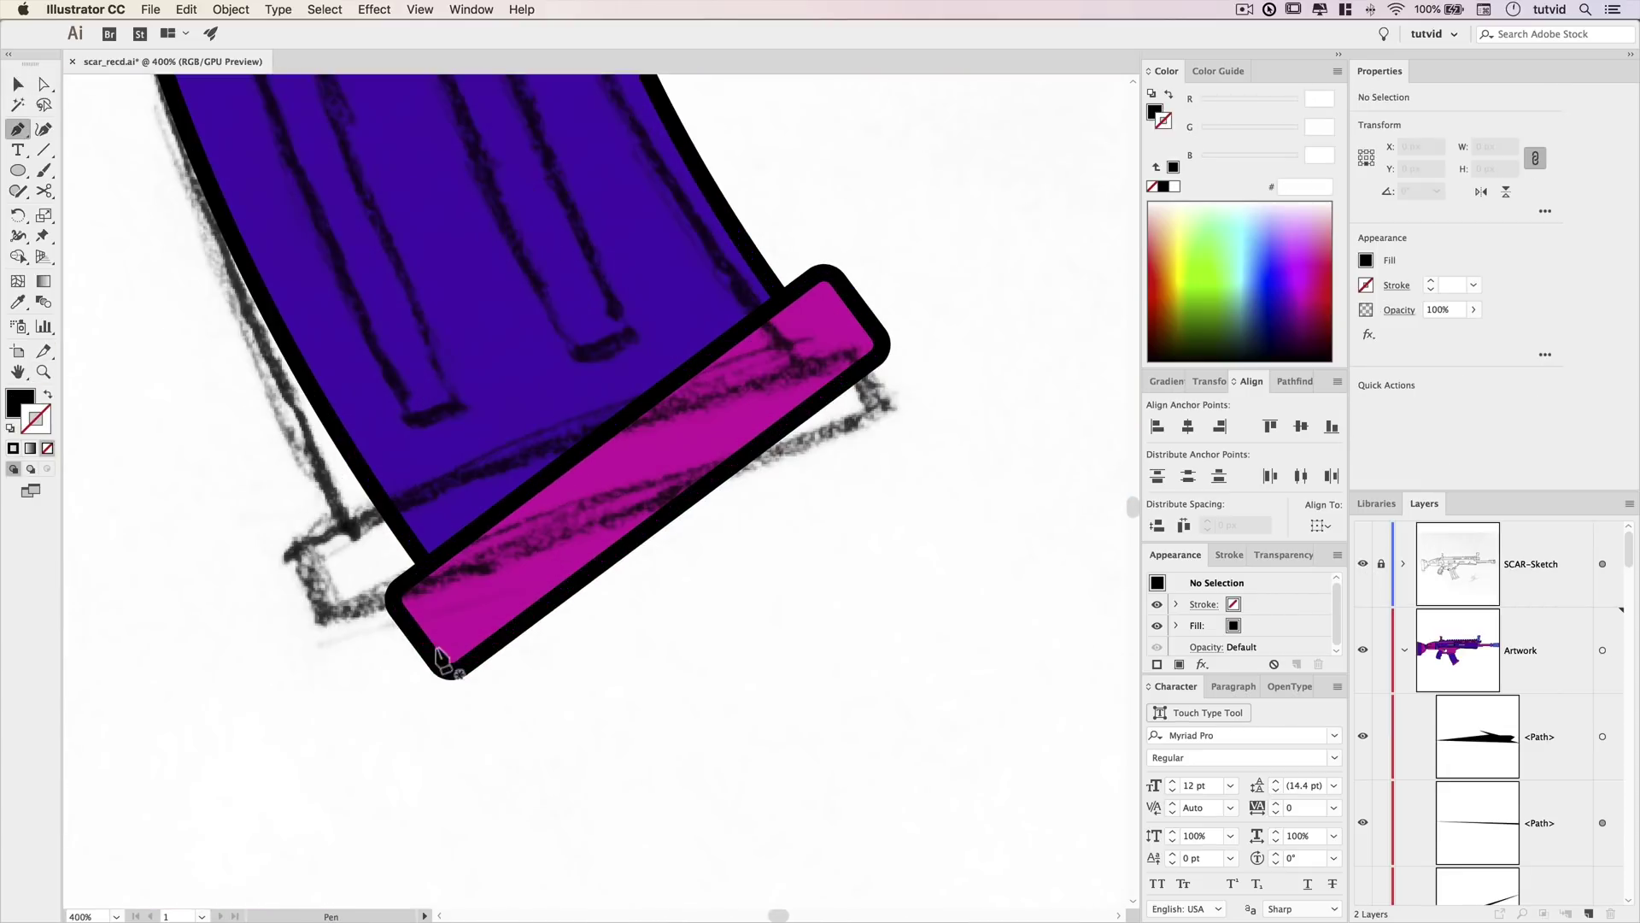
Draw two tapered black lines lengthwise along the lower edge of the magenta magazine base plate.
left_click(837, 366)
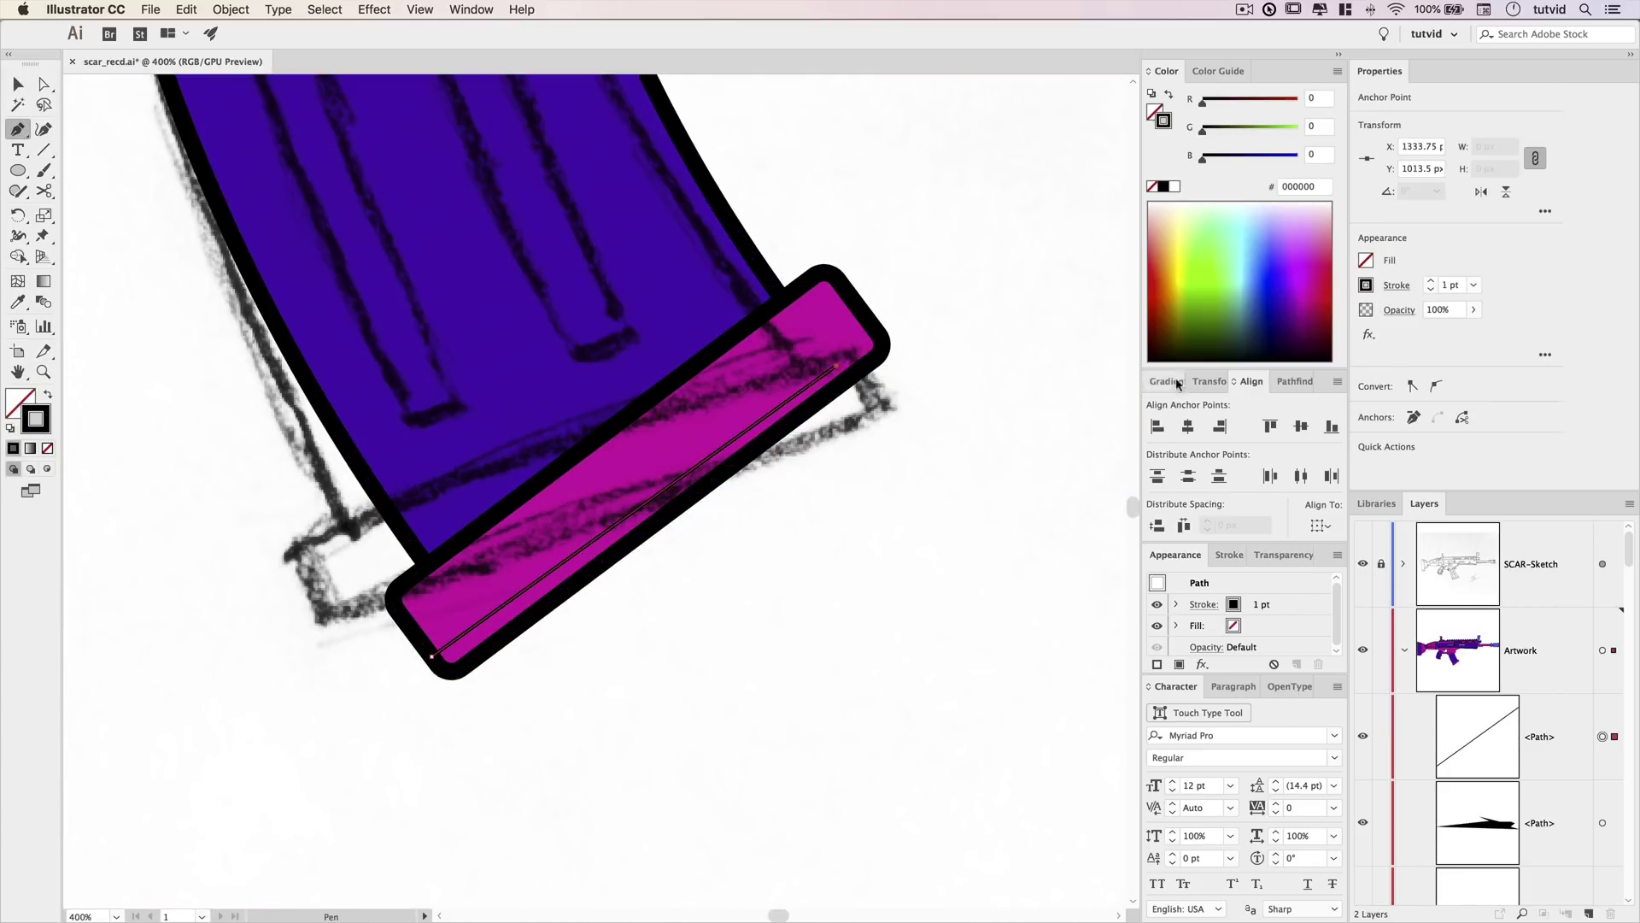
key("v")
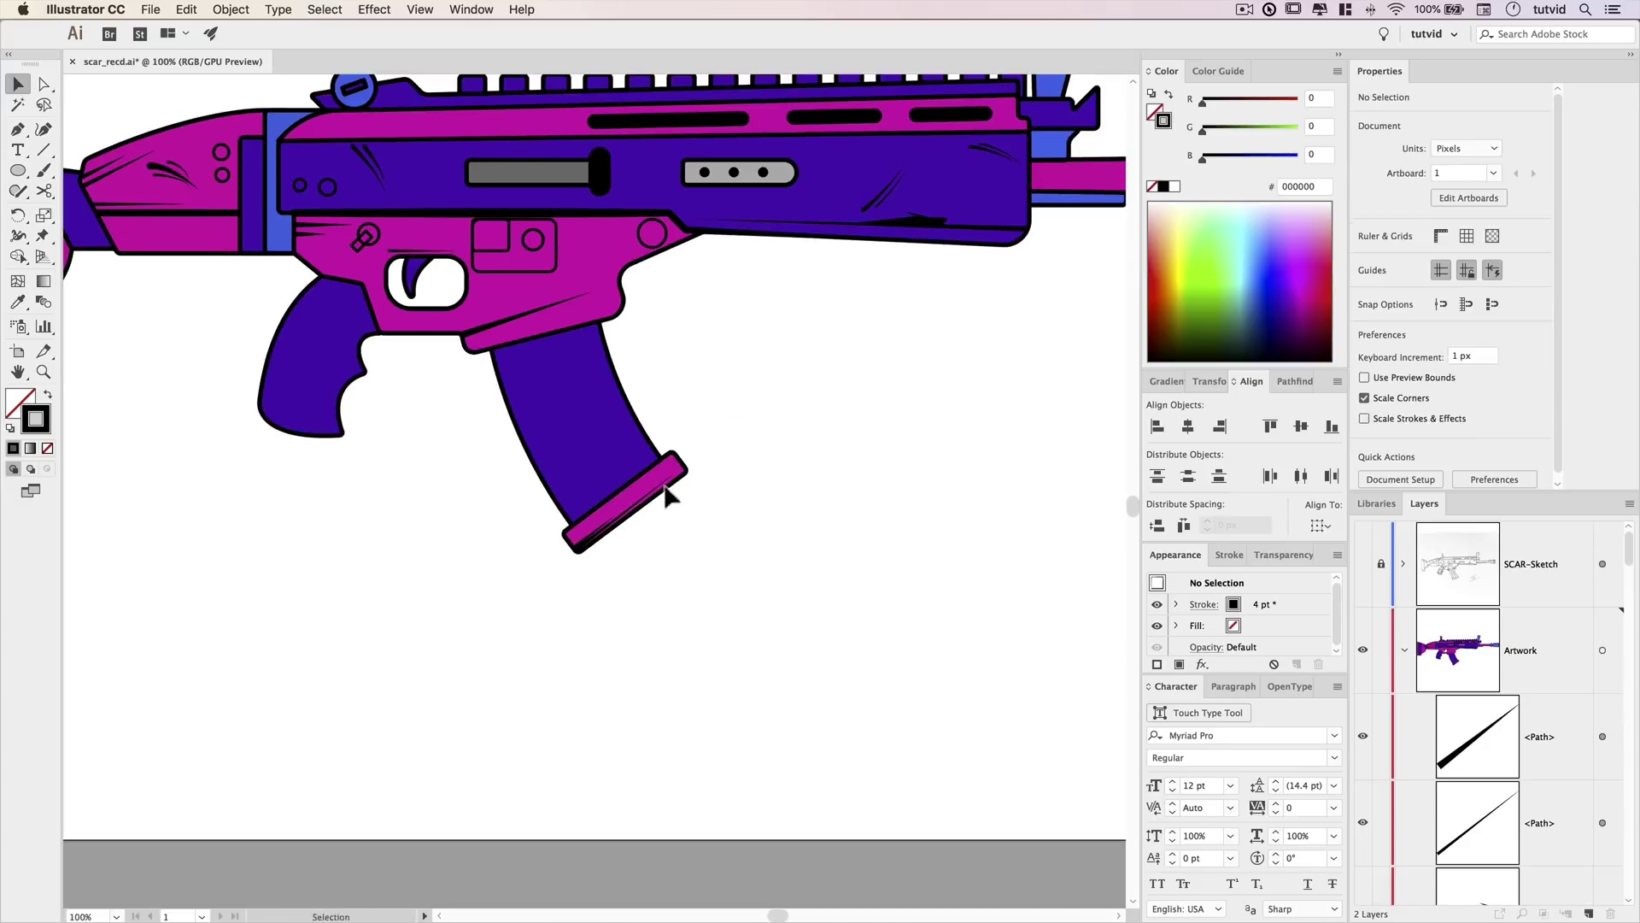
left_click(634, 541)
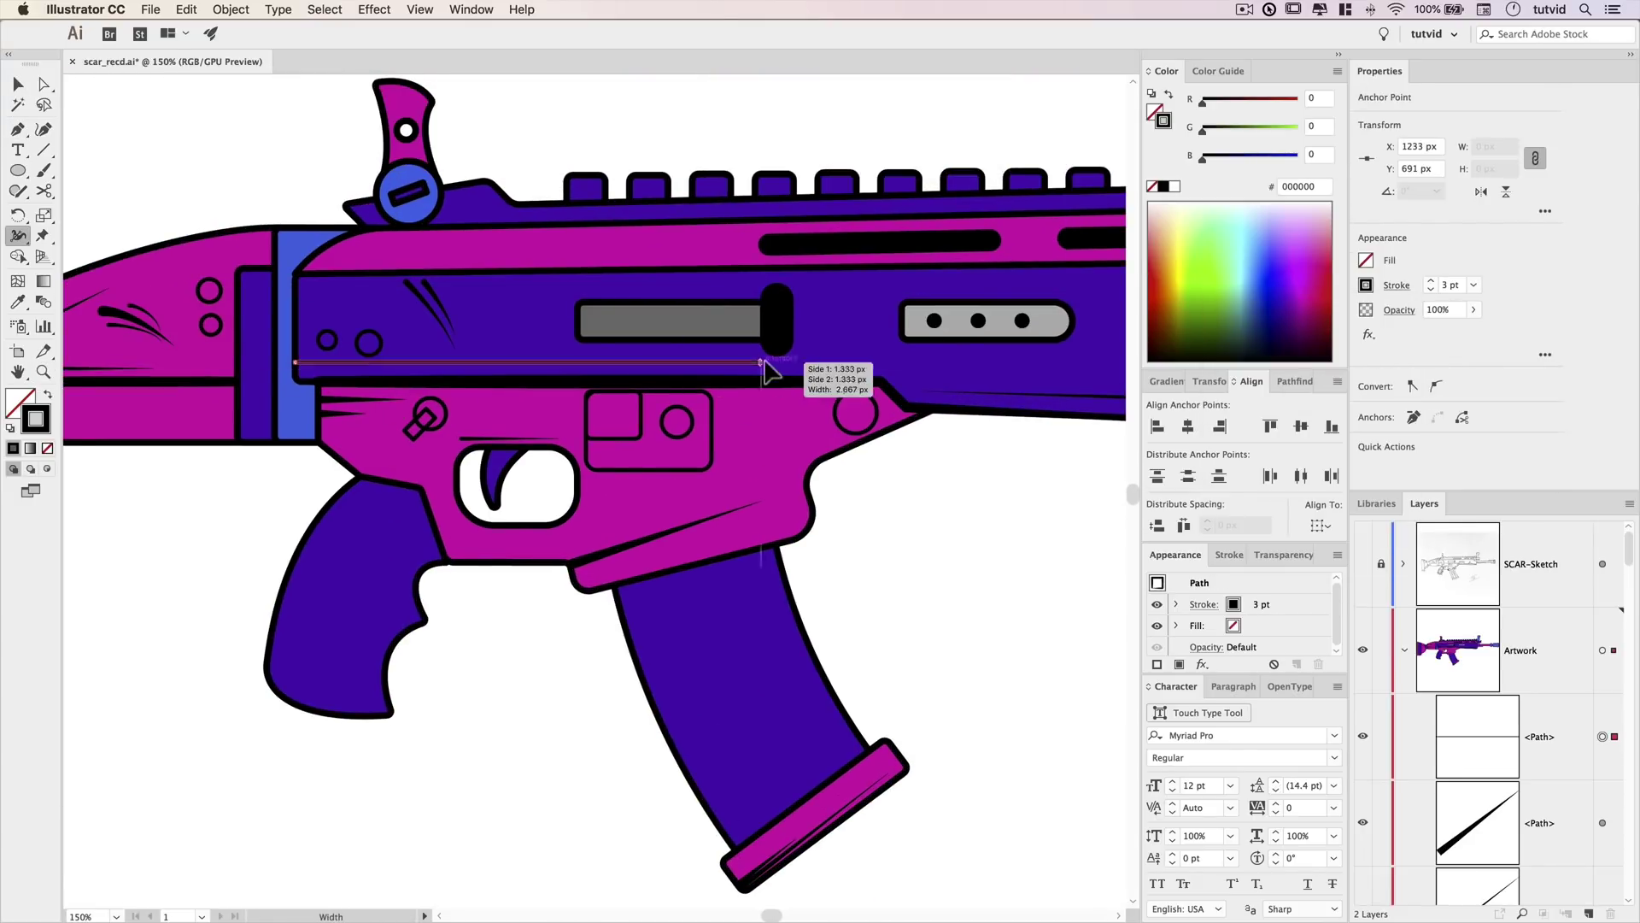
Draw a 3 pt tapered horizontal line, about 363 px long, along the lower edge of the purple upper receiver.
key("v")
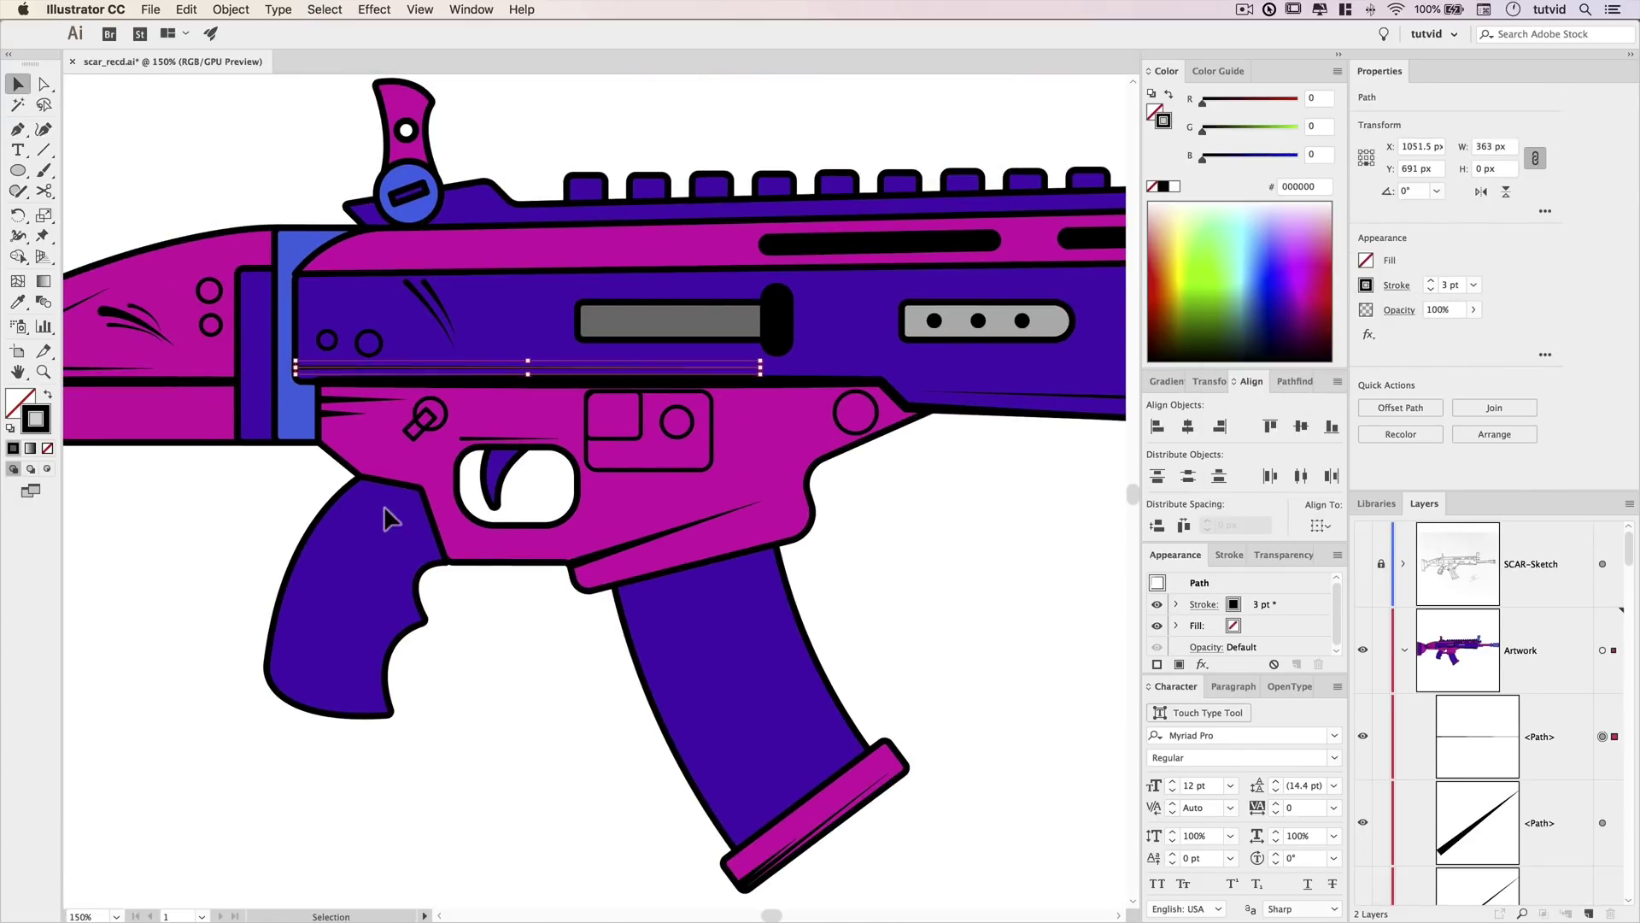
left_click(982, 515)
scroll(983, 515, "left", 2)
scroll(906, 631, "down", 5)
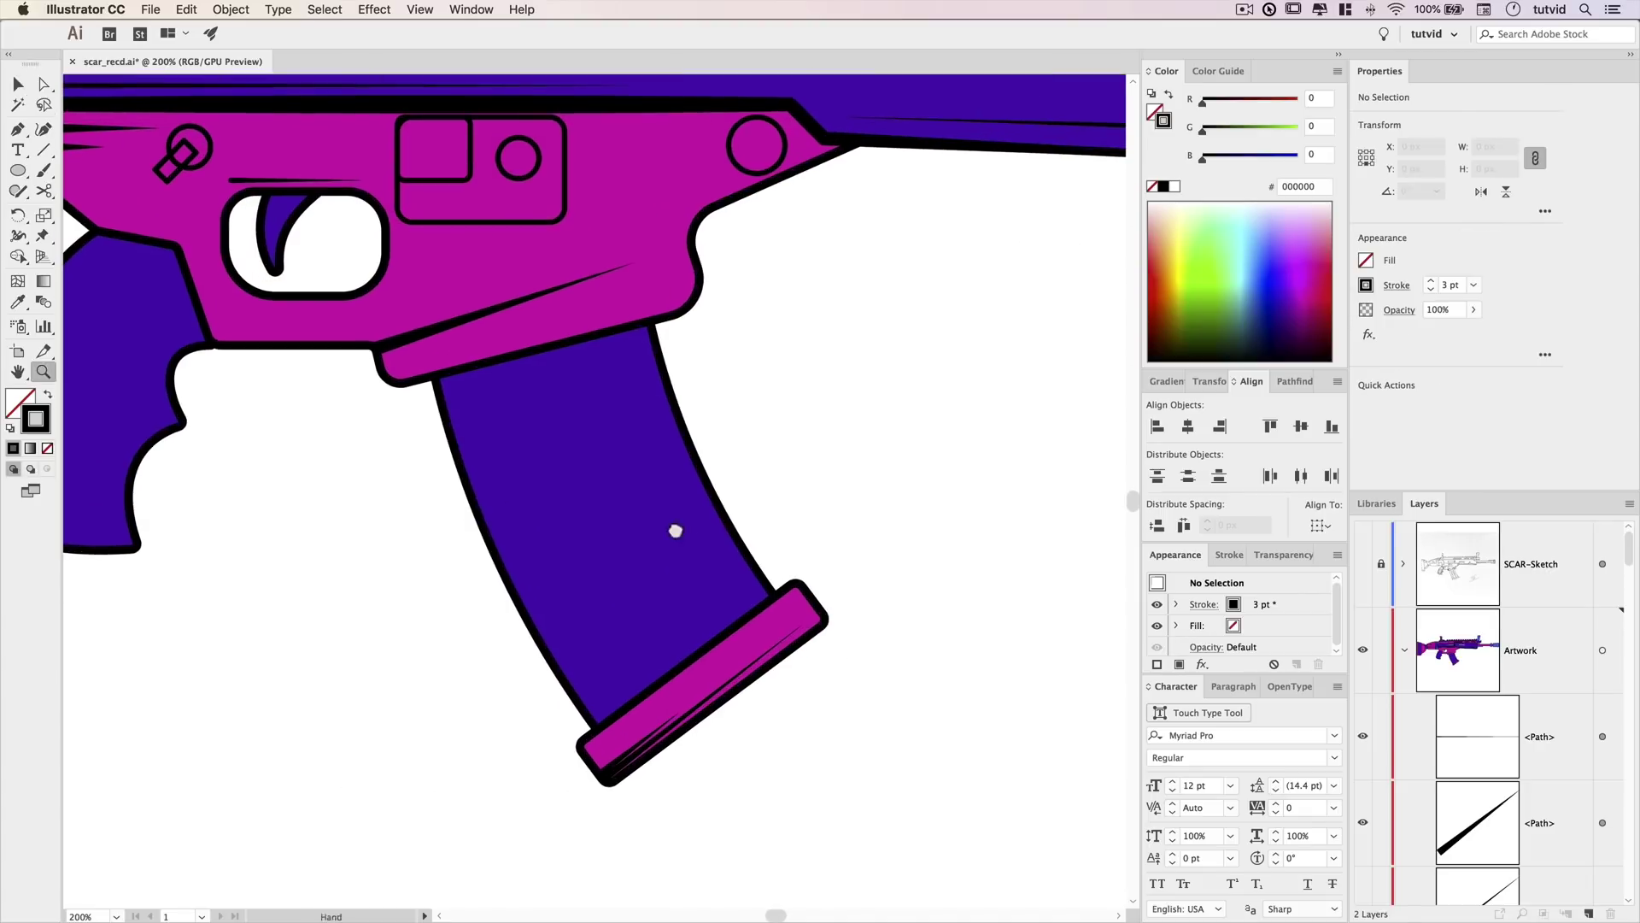
Group the detail lines and marks and name the group Textures.
key("super+minus")
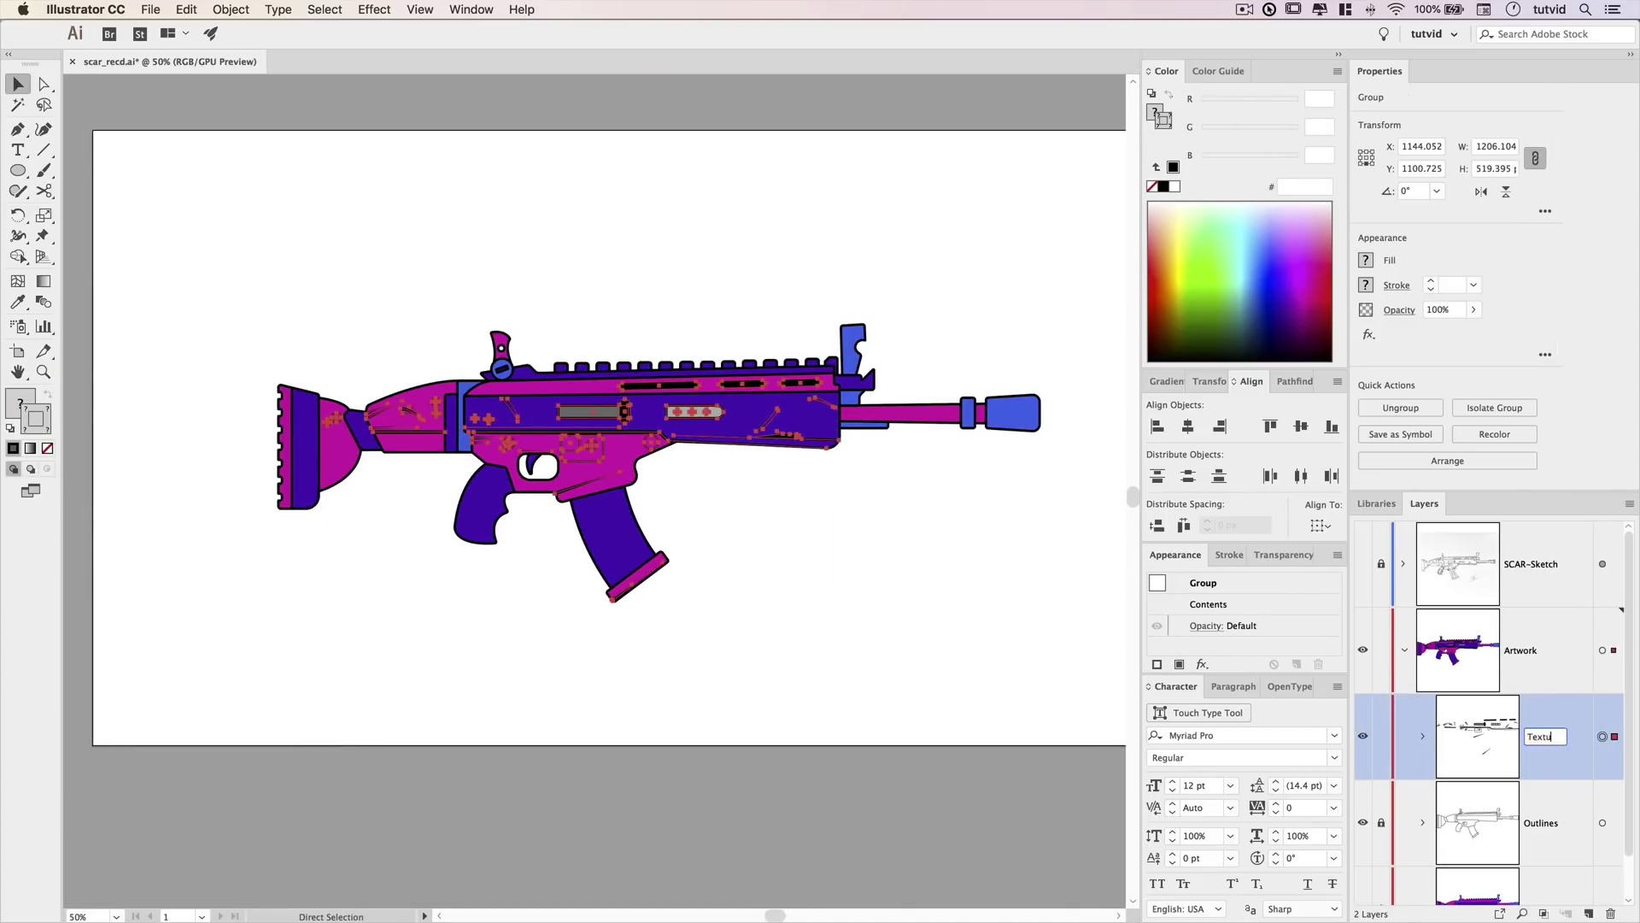
type("res")
key("Return")
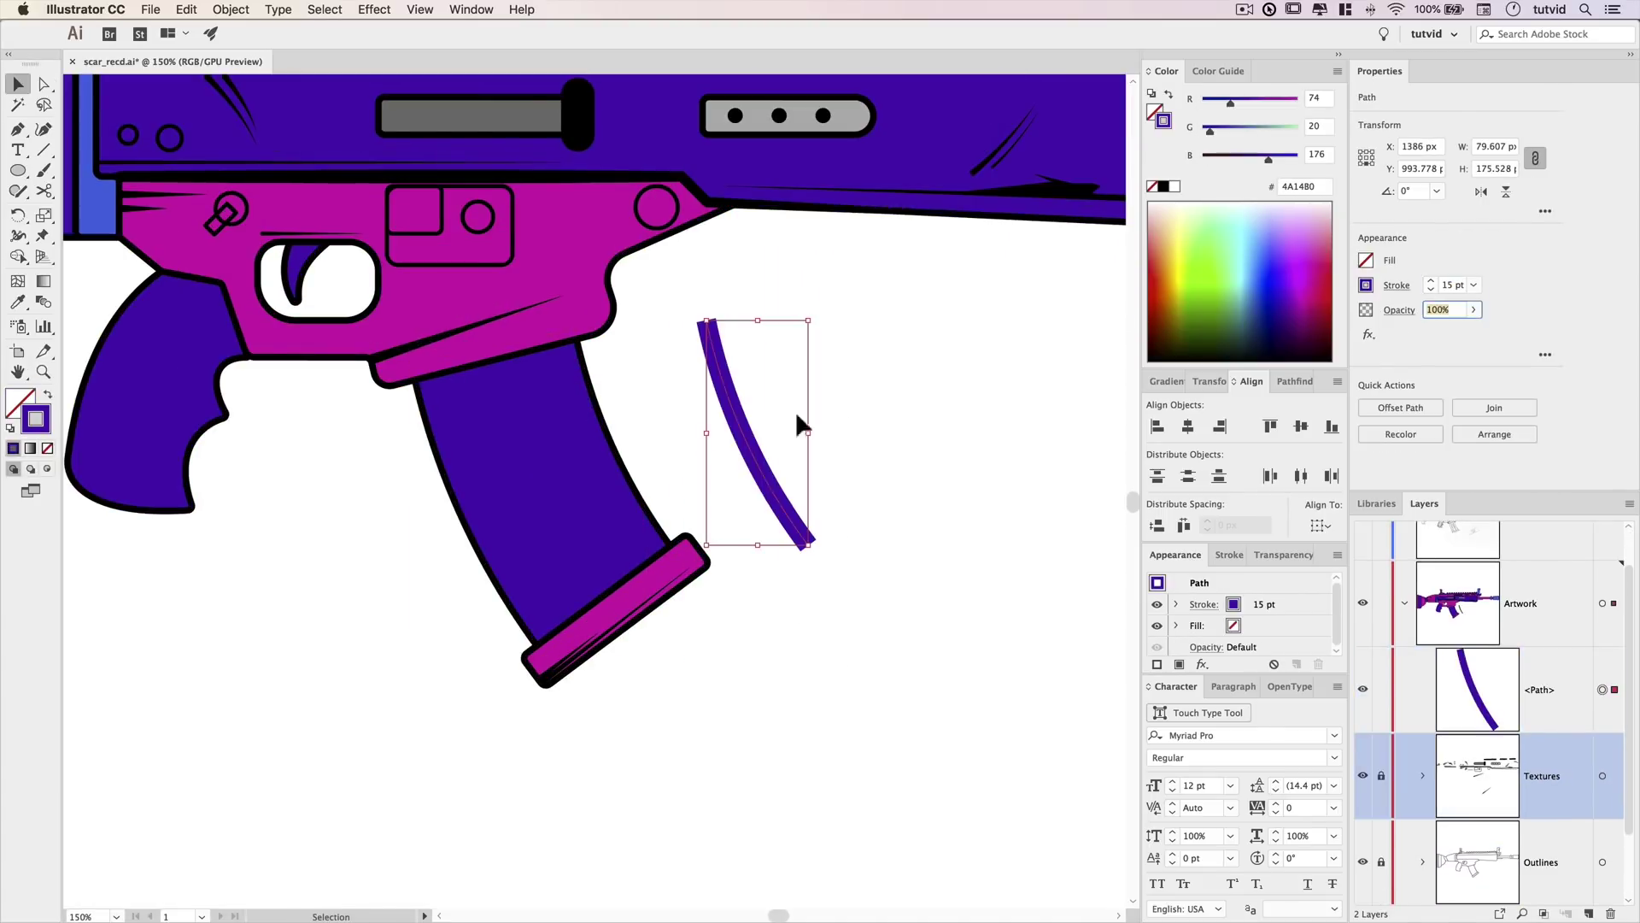
Expand the curved 15 pt line beside the magazine into a shape and fill it with the receiver band's blue.
left_click(183, 10)
left_click(241, 173)
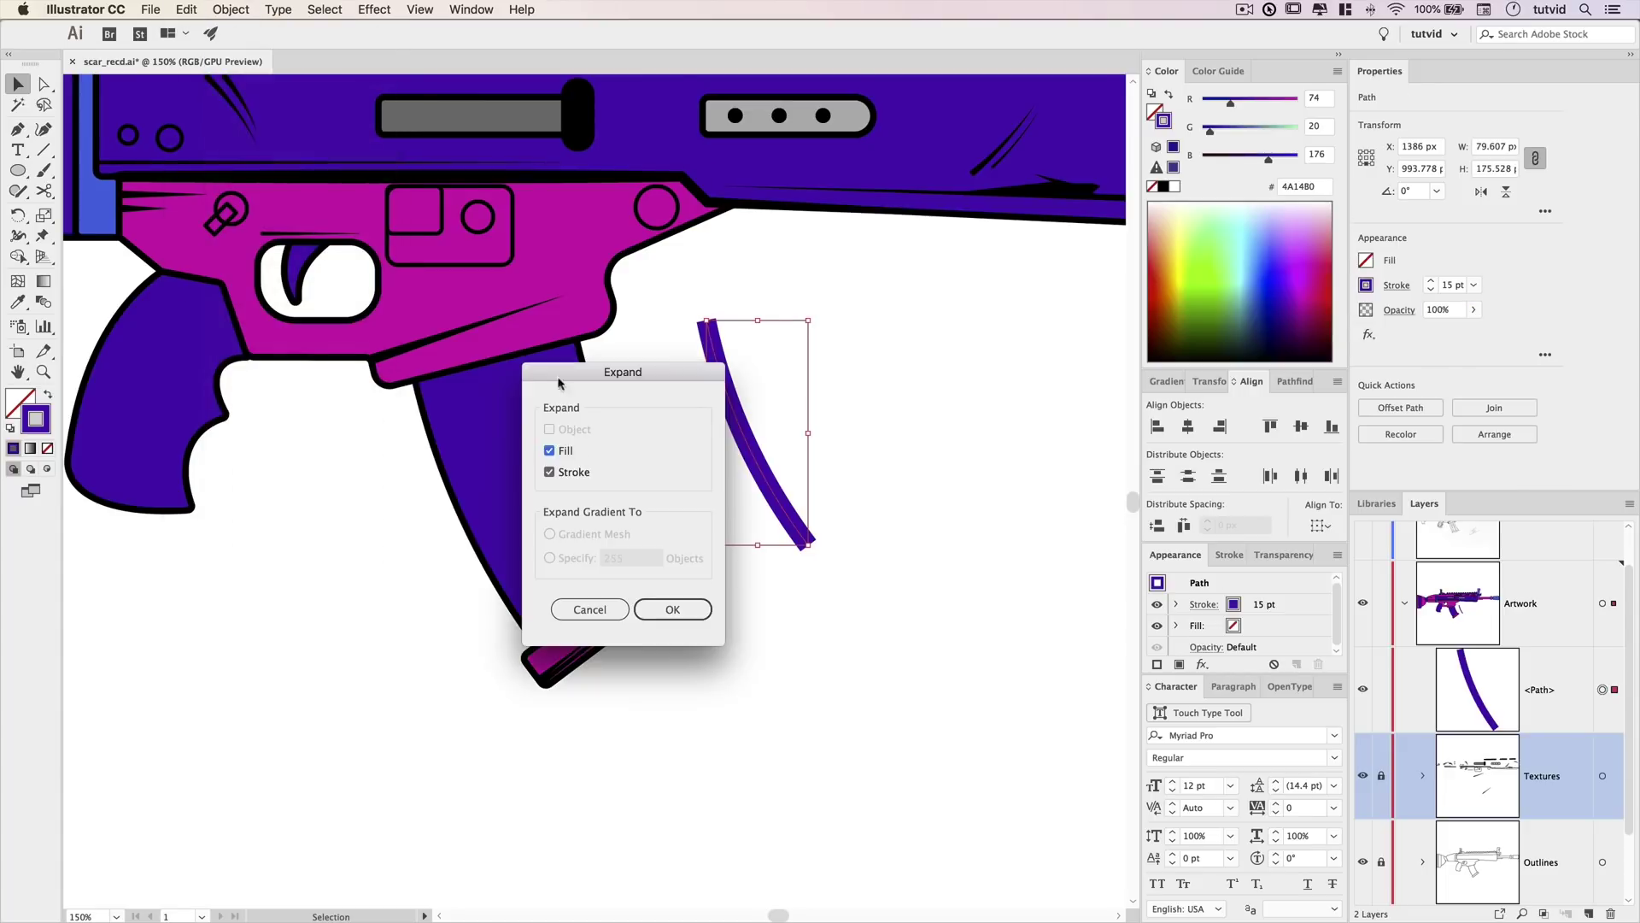
key("Return")
key("i")
left_click(104, 208)
Move the blue curved strip onto the magazine, duplicate it alongside, and rotate both strips slightly to follow the magazine's curve.
key("v")
left_click_drag(770, 477, 520, 507)
left_click_drag(521, 508, 567, 481)
left_click(505, 482, "shift")
left_click_drag(629, 311, 638, 320)
Send both blue strips to the back and ungroup the rifle's colour-block shapes.
key("shift+super+bracketleft")
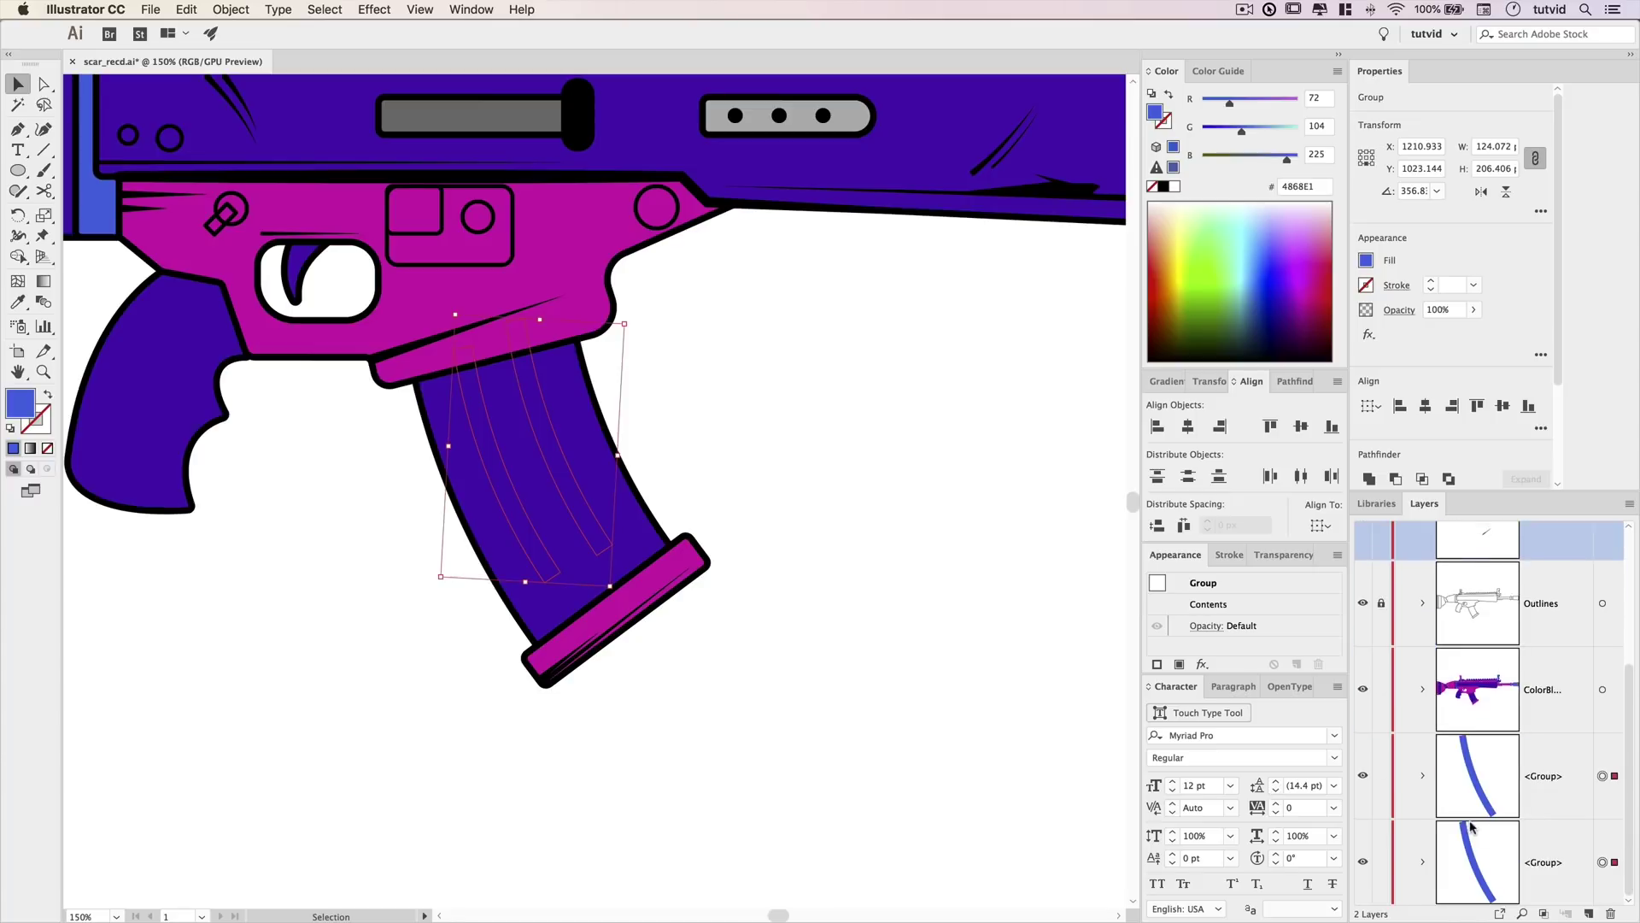
key("super+z")
key("super+shift+z")
left_click(820, 598)
key("super+minus")
key("super+minus")
key("super+minus")
left_click_drag(284, 250, 591, 504)
left_click(231, 9)
left_click(250, 86)
left_click(743, 589)
Bring the two blue strips forward in the stacking order until they sit above the magazine's purple fill but under the outlines.
scroll(611, 530, "up", 4)
left_click(654, 474, "shift")
key("super+bracketright")
key("super+bracketright")
key("super+bracketright")
key("super+bracketright")
key("super+bracketright")
key("super+bracketright")
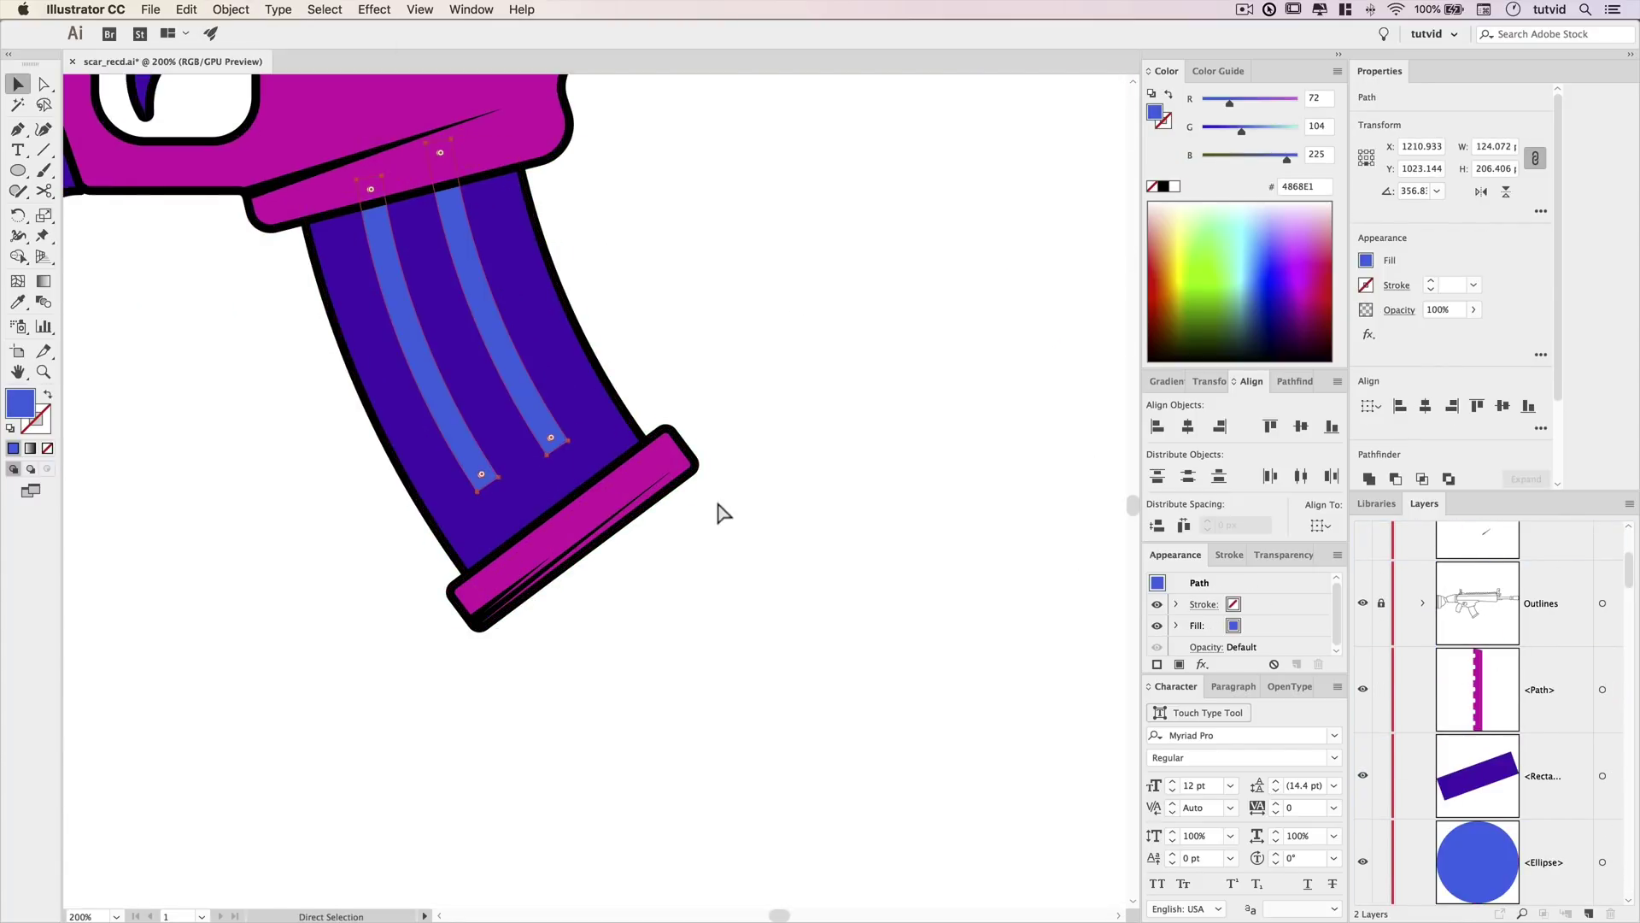
key("super+bracketleft")
left_click(720, 506)
Round the corners of the two blue magazine strips.
left_click_drag(696, 338, 864, 573)
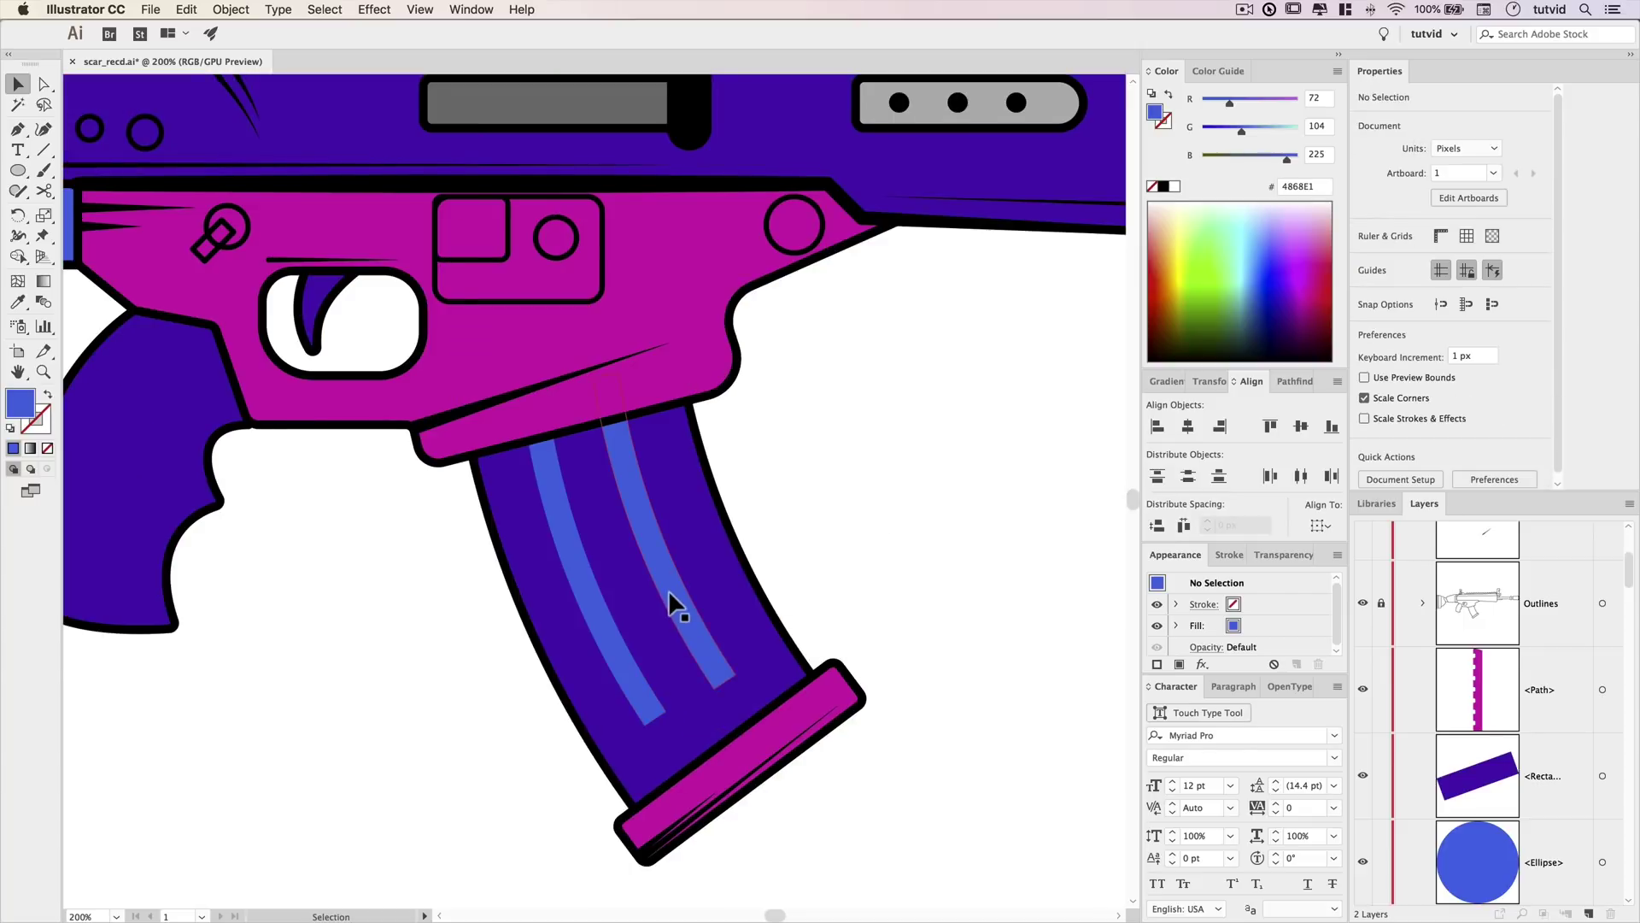
left_click(669, 604)
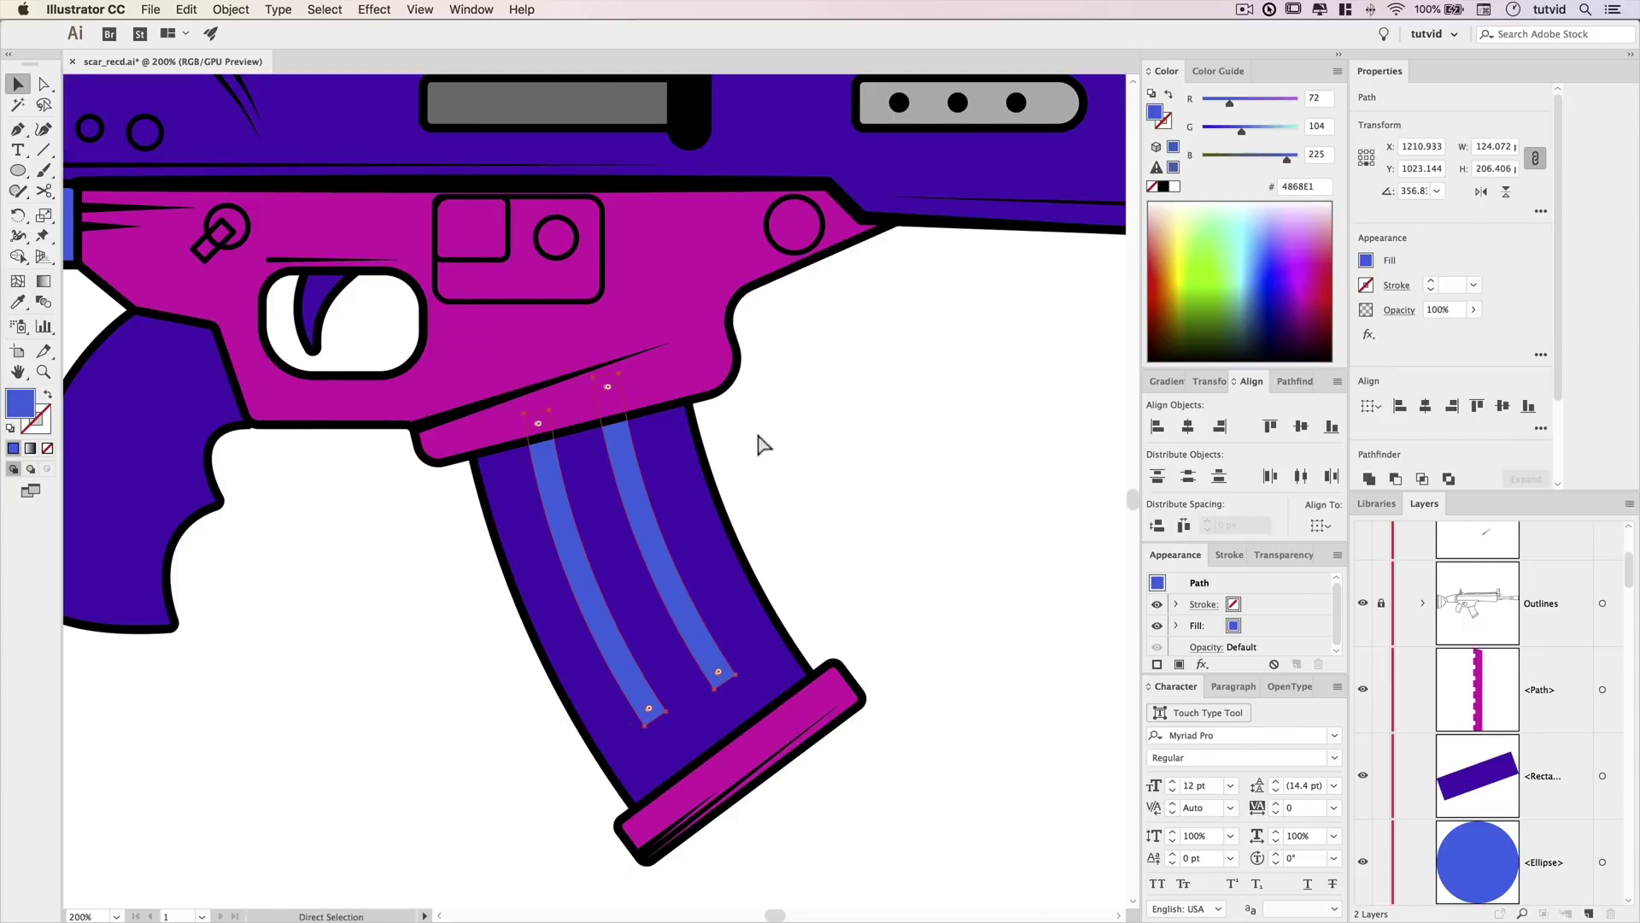
left_click(374, 10)
left_click(411, 29)
key("super+z")
left_click(931, 574)
Group all the colour-block shapes again and lock the group.
key("super+minus")
key("super+minus")
key("super+minus")
key("super+minus")
left_click_drag(1076, 304, 242, 615)
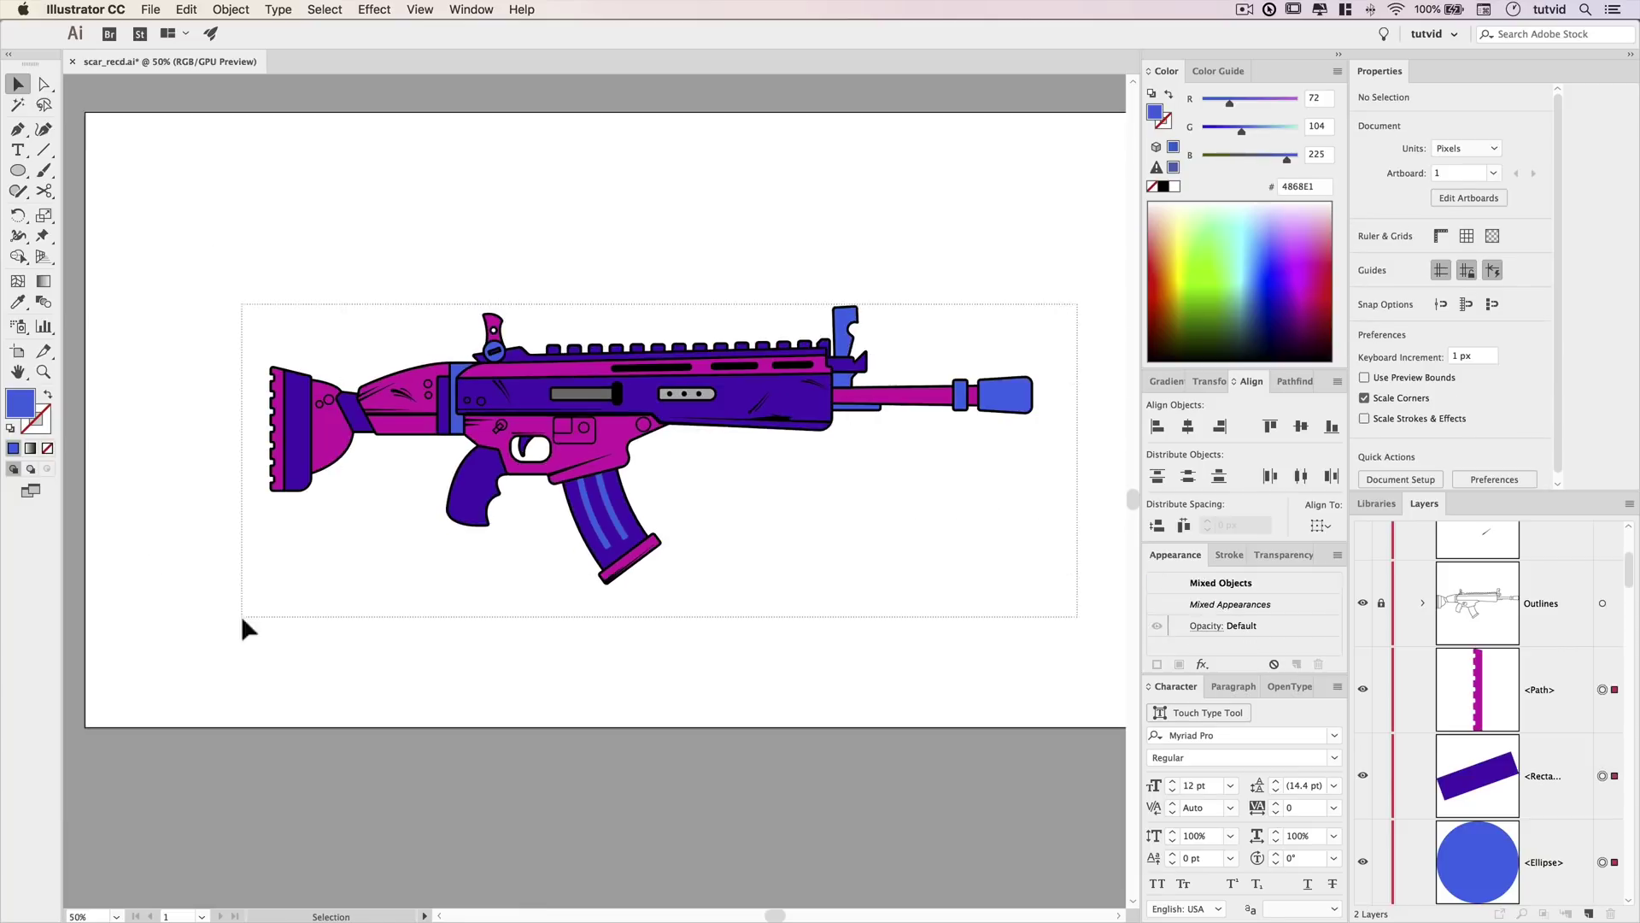
key("super+g")
left_click(1381, 862)
left_click(1382, 776)
Place copies of the two blue strips on top of the artwork and turn them into 5 pt black outlines with round caps.
key("super+a")
key("super+z")
key("super+z")
key("super+z")
key("super+z")
key("super+z")
key("z")
left_click(622, 465)
left_click(622, 464)
left_click(622, 465)
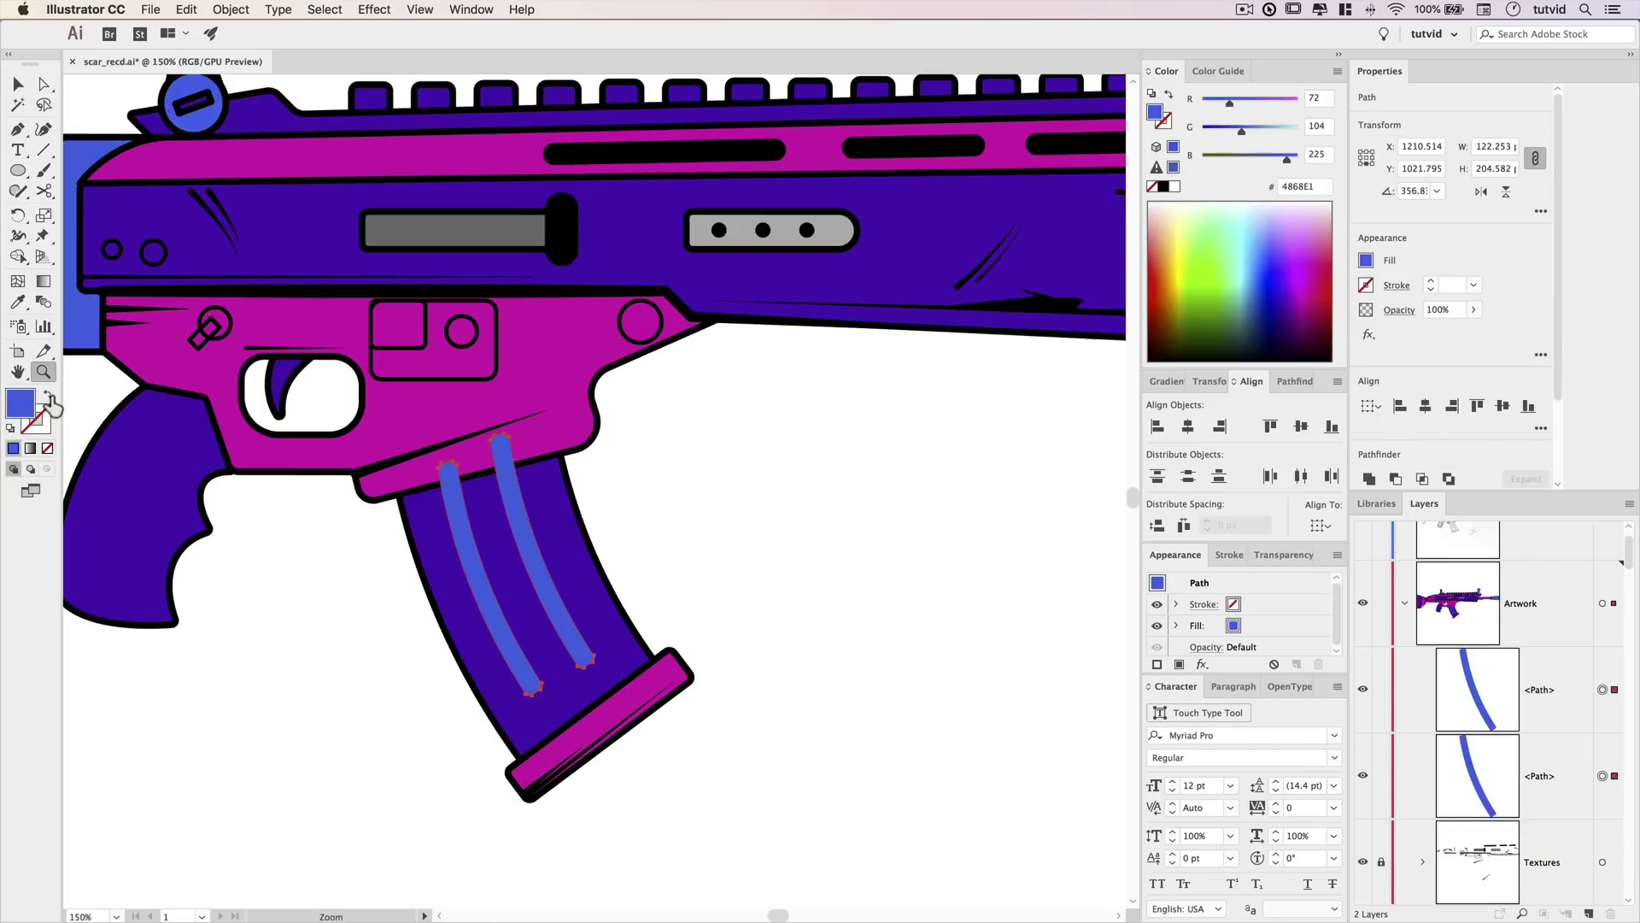
left_click(1401, 287)
left_click(1299, 332)
left_click(654, 528)
Cut the rear strip's outline on both sides where it crosses the magazine well's lower edge.
triple_click(513, 493)
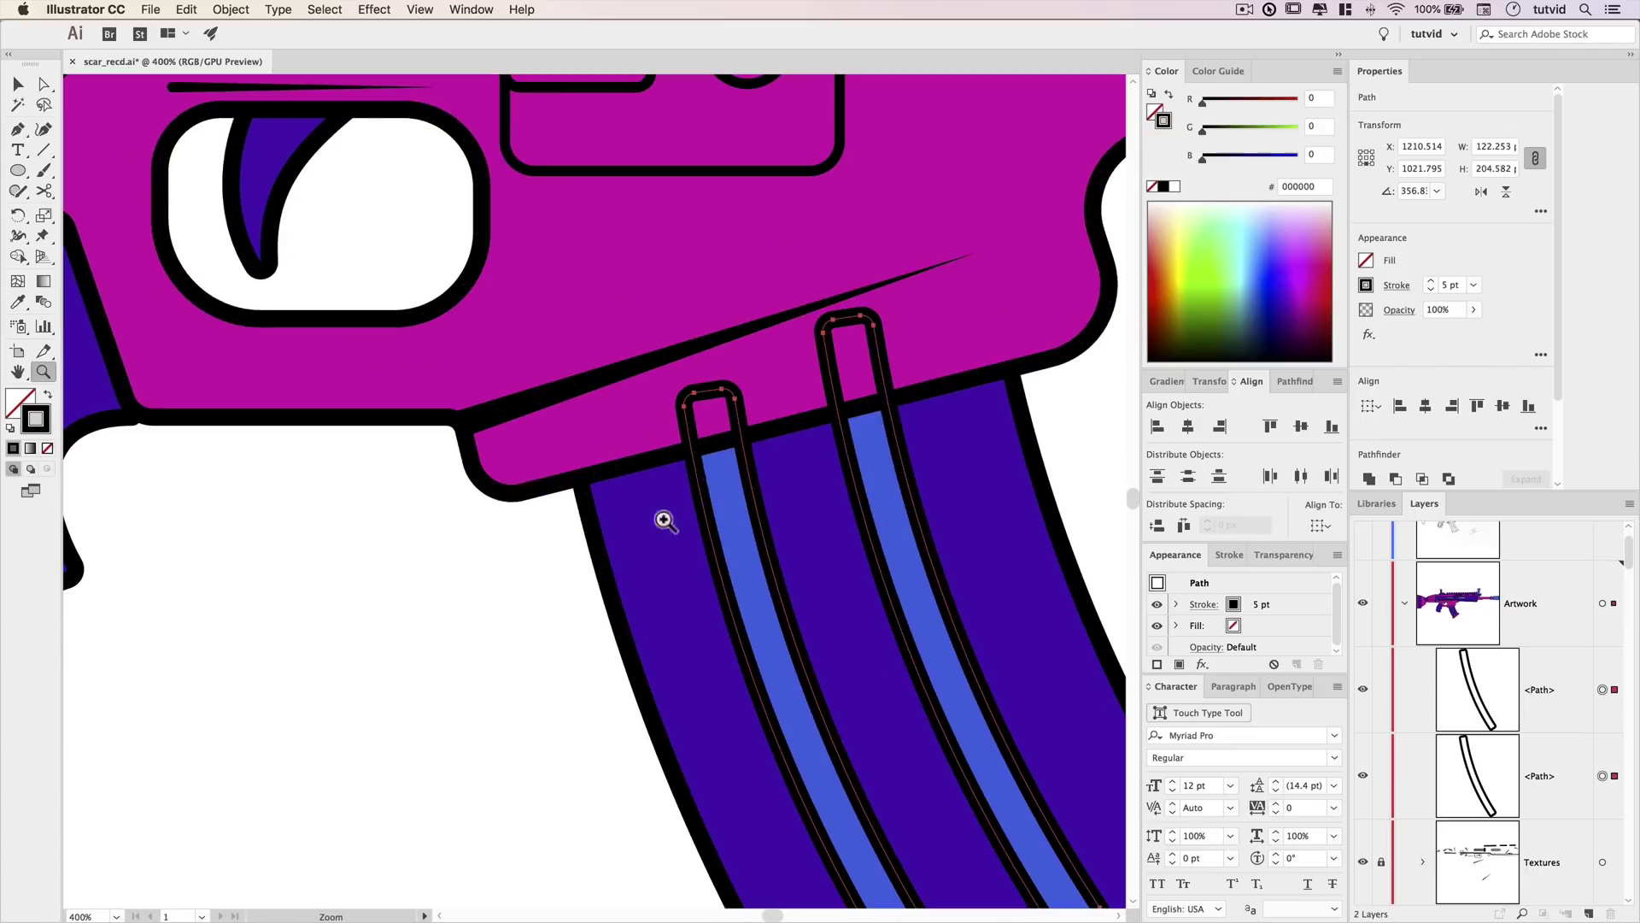
key("c")
left_click(692, 434)
left_click(742, 442)
key("v")
key("super+z")
key("c")
left_click(741, 433)
Delete the pieces of the rear strip's outline that overlap the magenta magazine well.
key("a")
left_click(738, 412)
key("Delete")
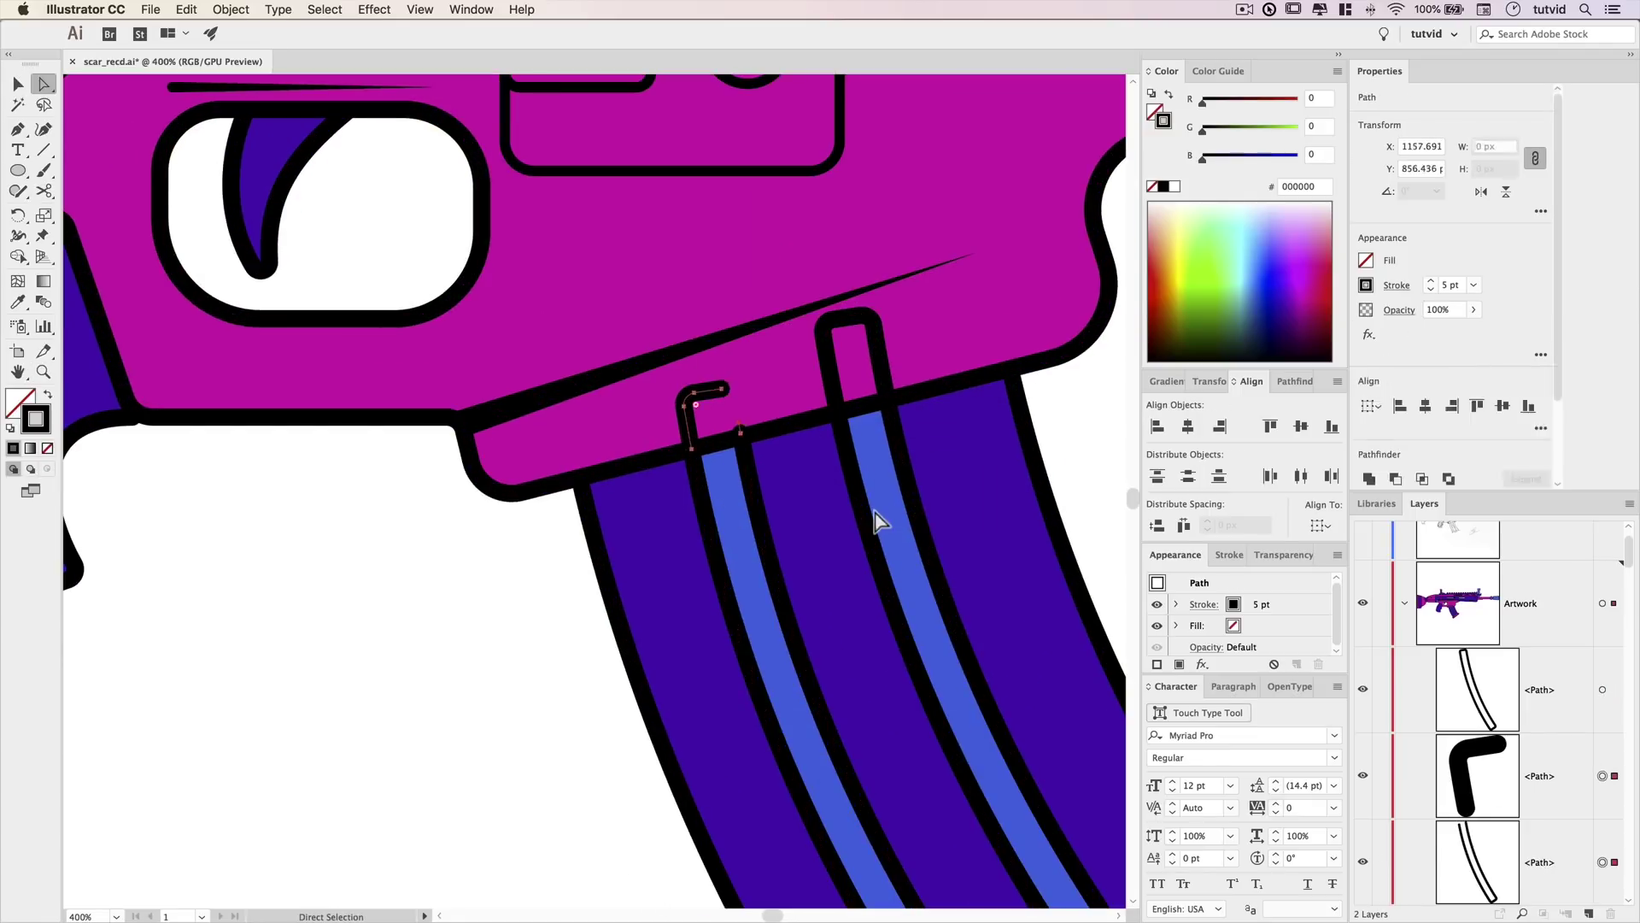
key("Delete")
left_click(741, 433)
key("a")
left_click(741, 432)
key("Delete")
key("Delete")
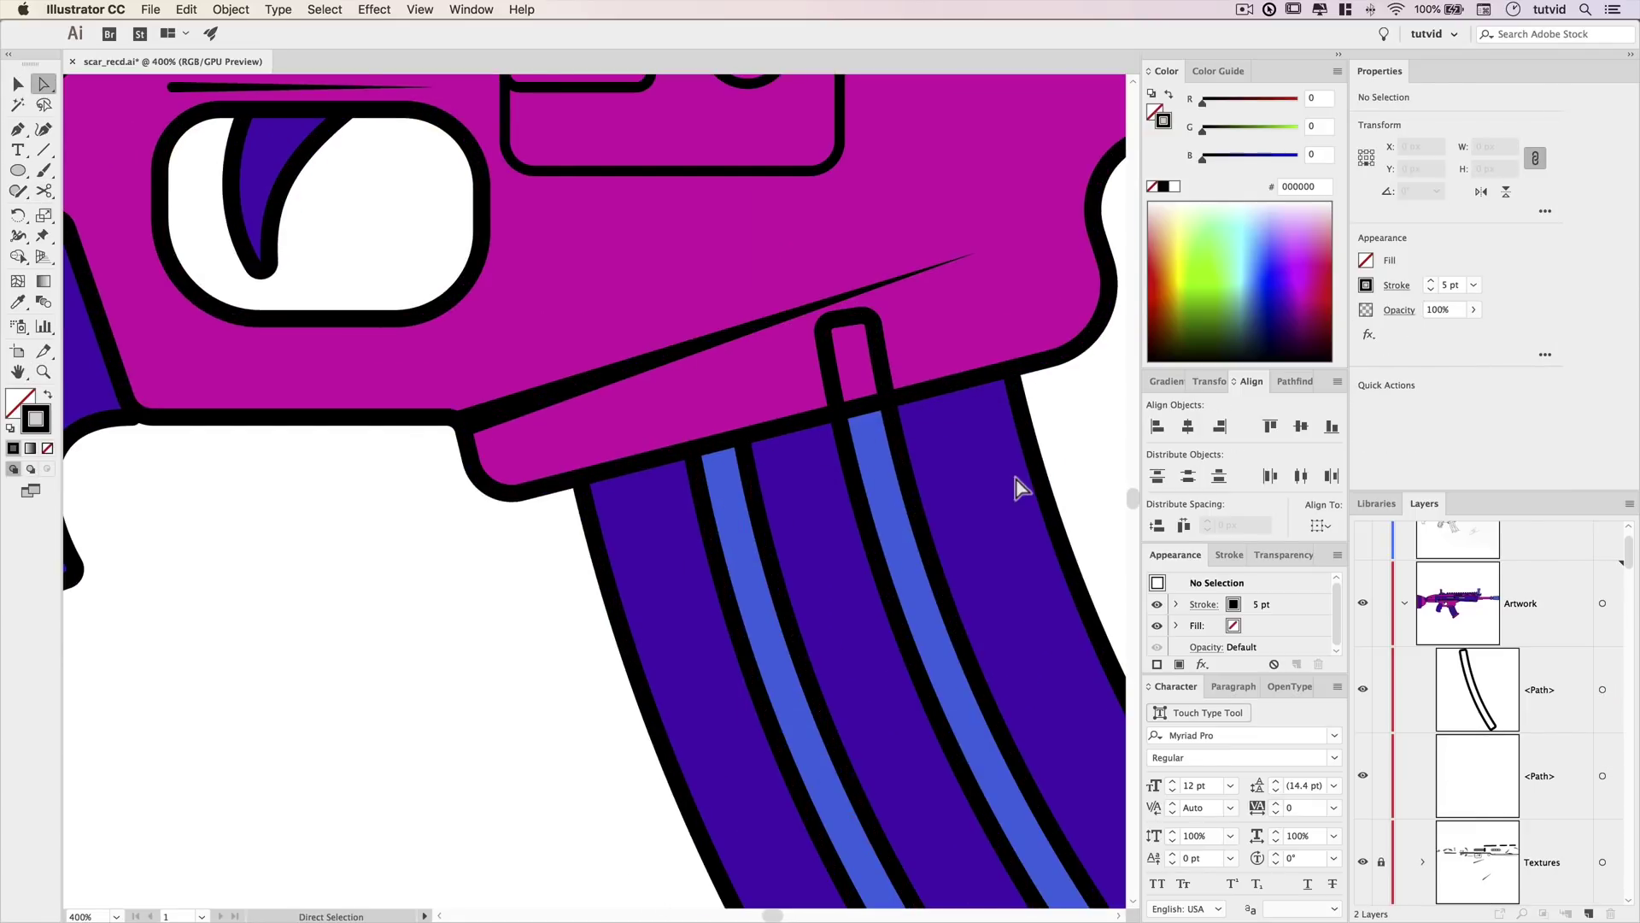
Cut the front strip's outline at the magazine well's lower edge and remove the part above it.
left_click_drag(1020, 480, 710, 509)
key("v")
left_click(573, 403)
key("c")
left_click(529, 441)
key("super+minus")
key("super+minus")
key("super+minus")
key("super+minus")
key("super+minus")
key("super+minus")
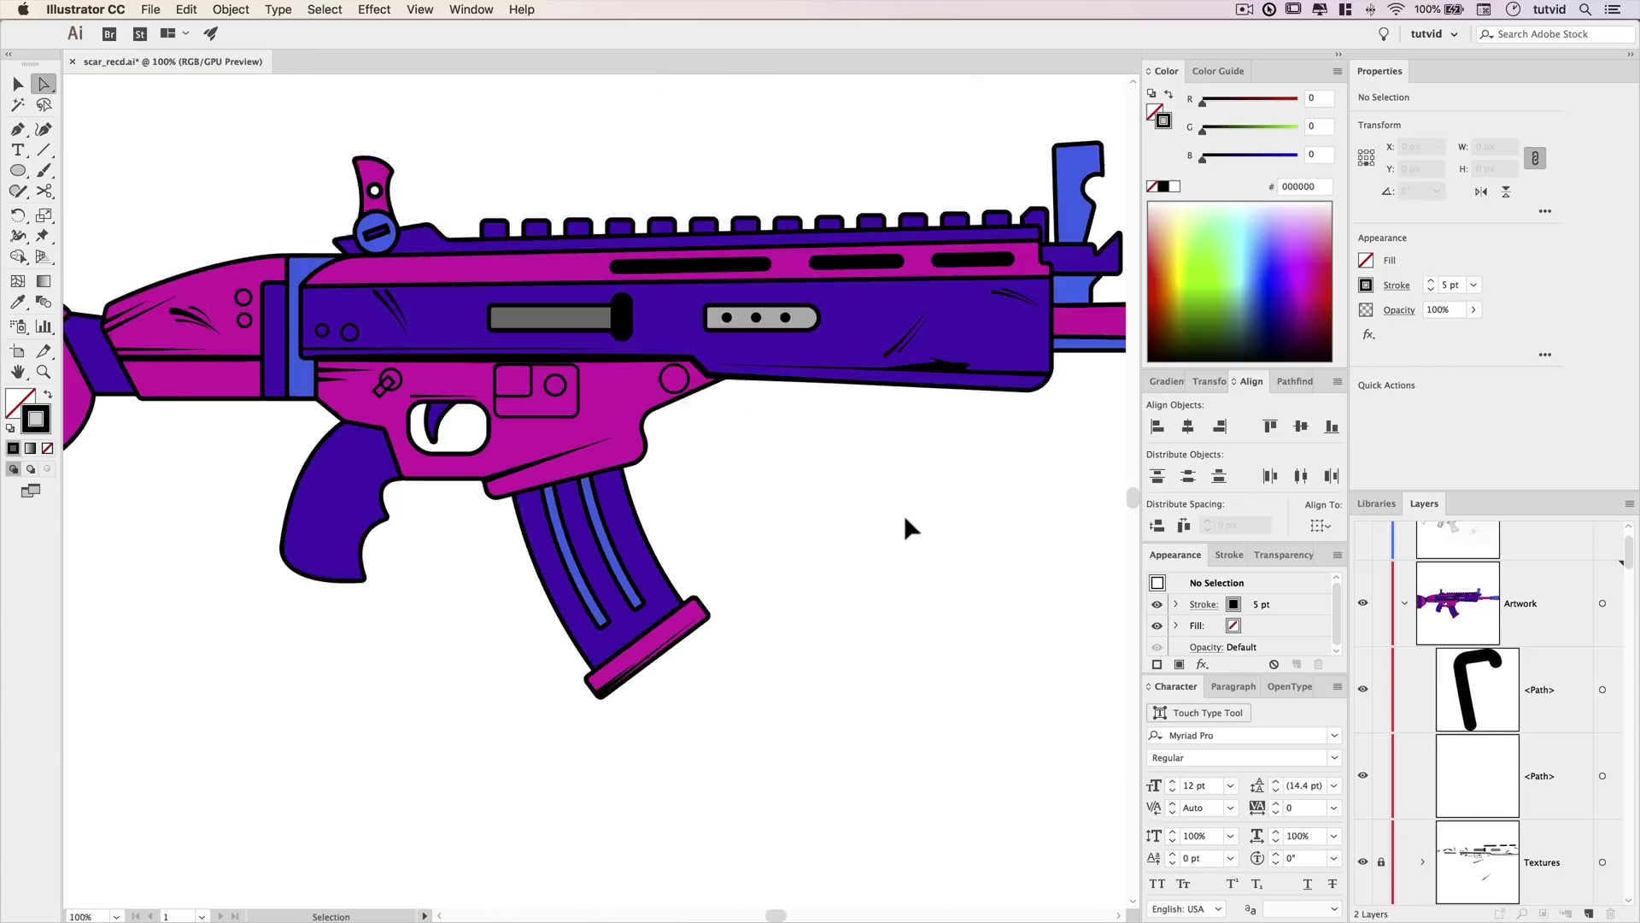
Group the outline paths and name the group Outlines.
left_click_drag(850, 519, 820, 513)
key("v")
key("super+a")
key("super+g")
double_click(1560, 692)
type("Outlines")
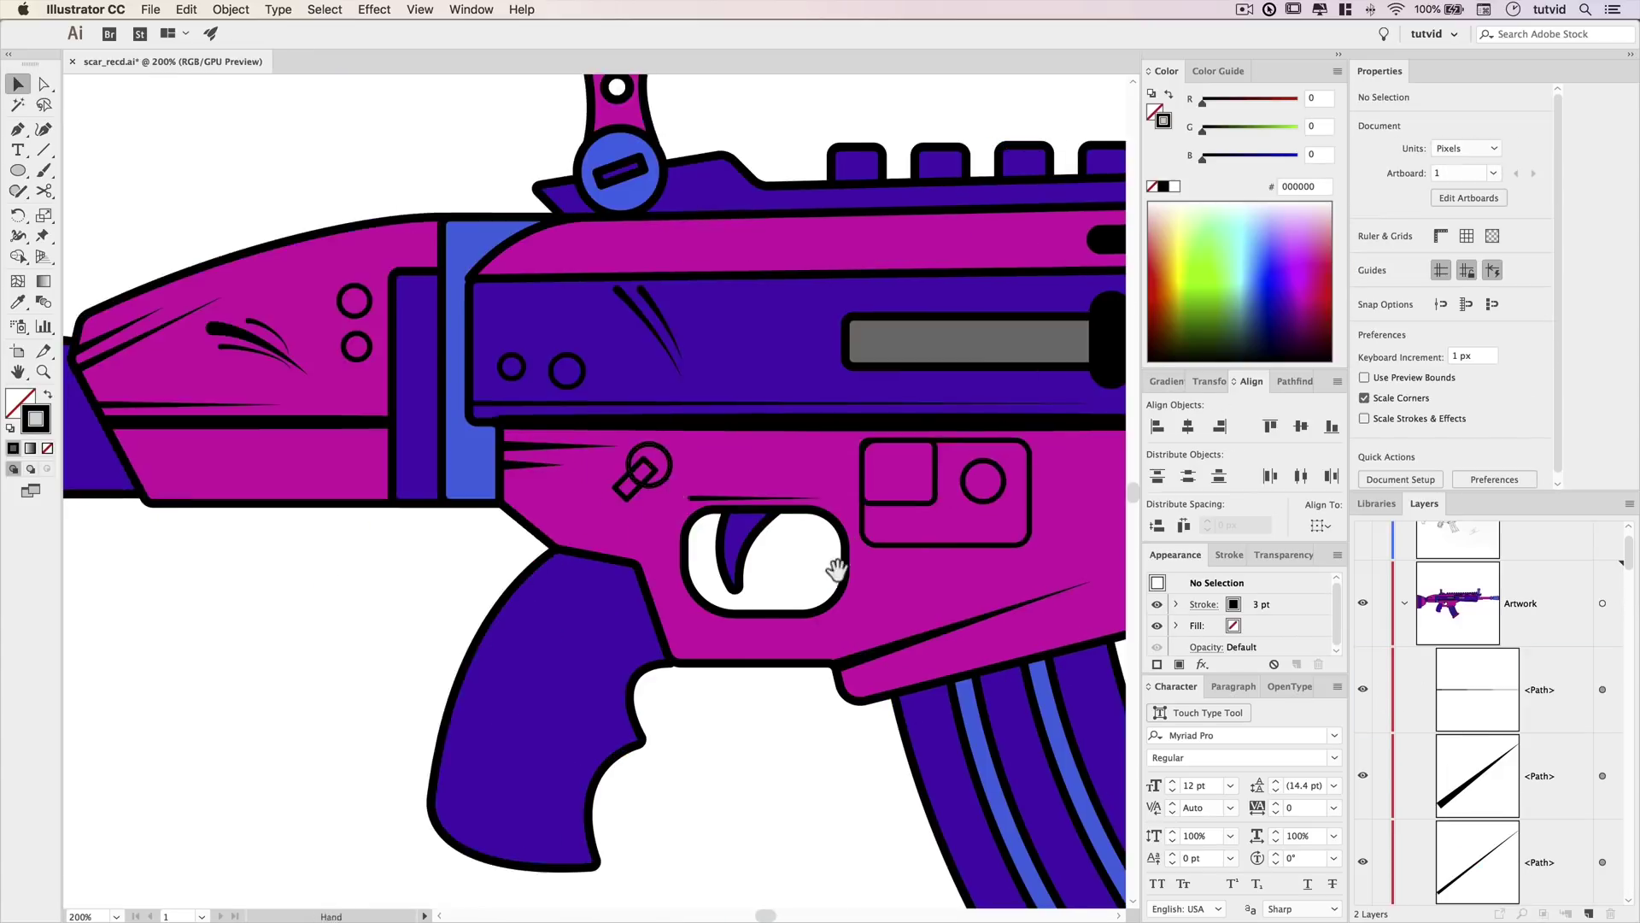
Draw a closed 3 pt black oval on the pistol grip around the sketched crosshatch, about 77 by 98 px.
scroll(590, 478, "down", 3)
scroll(589, 478, "up", 4)
key("p")
left_click_drag(457, 596, 464, 672)
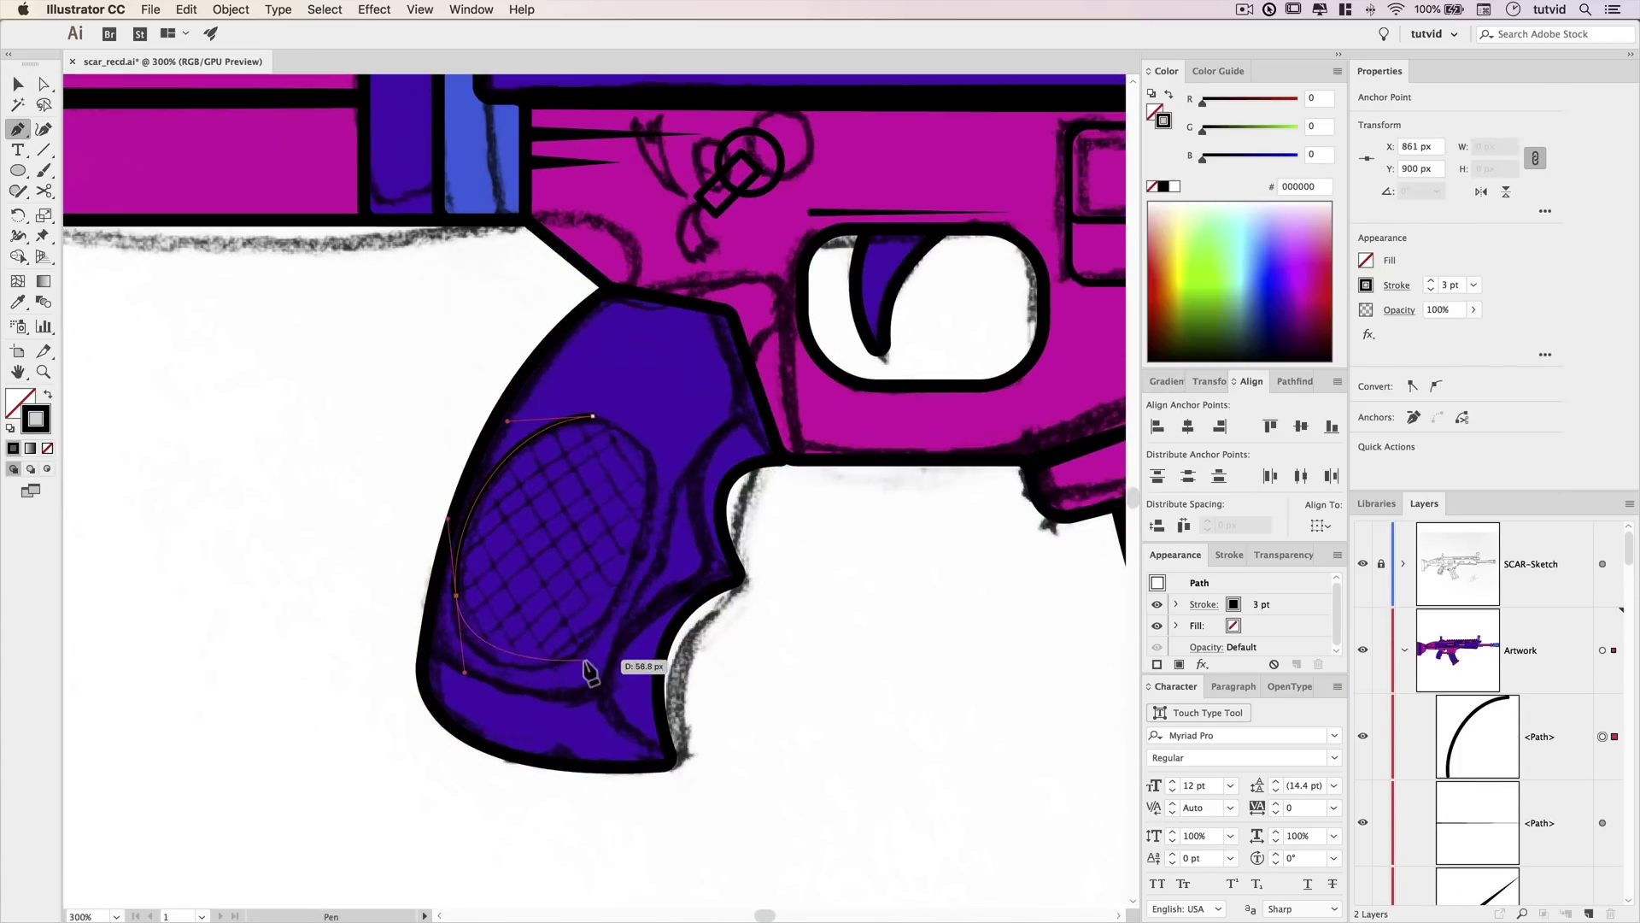
left_click_drag(495, 427, 498, 427)
key("v")
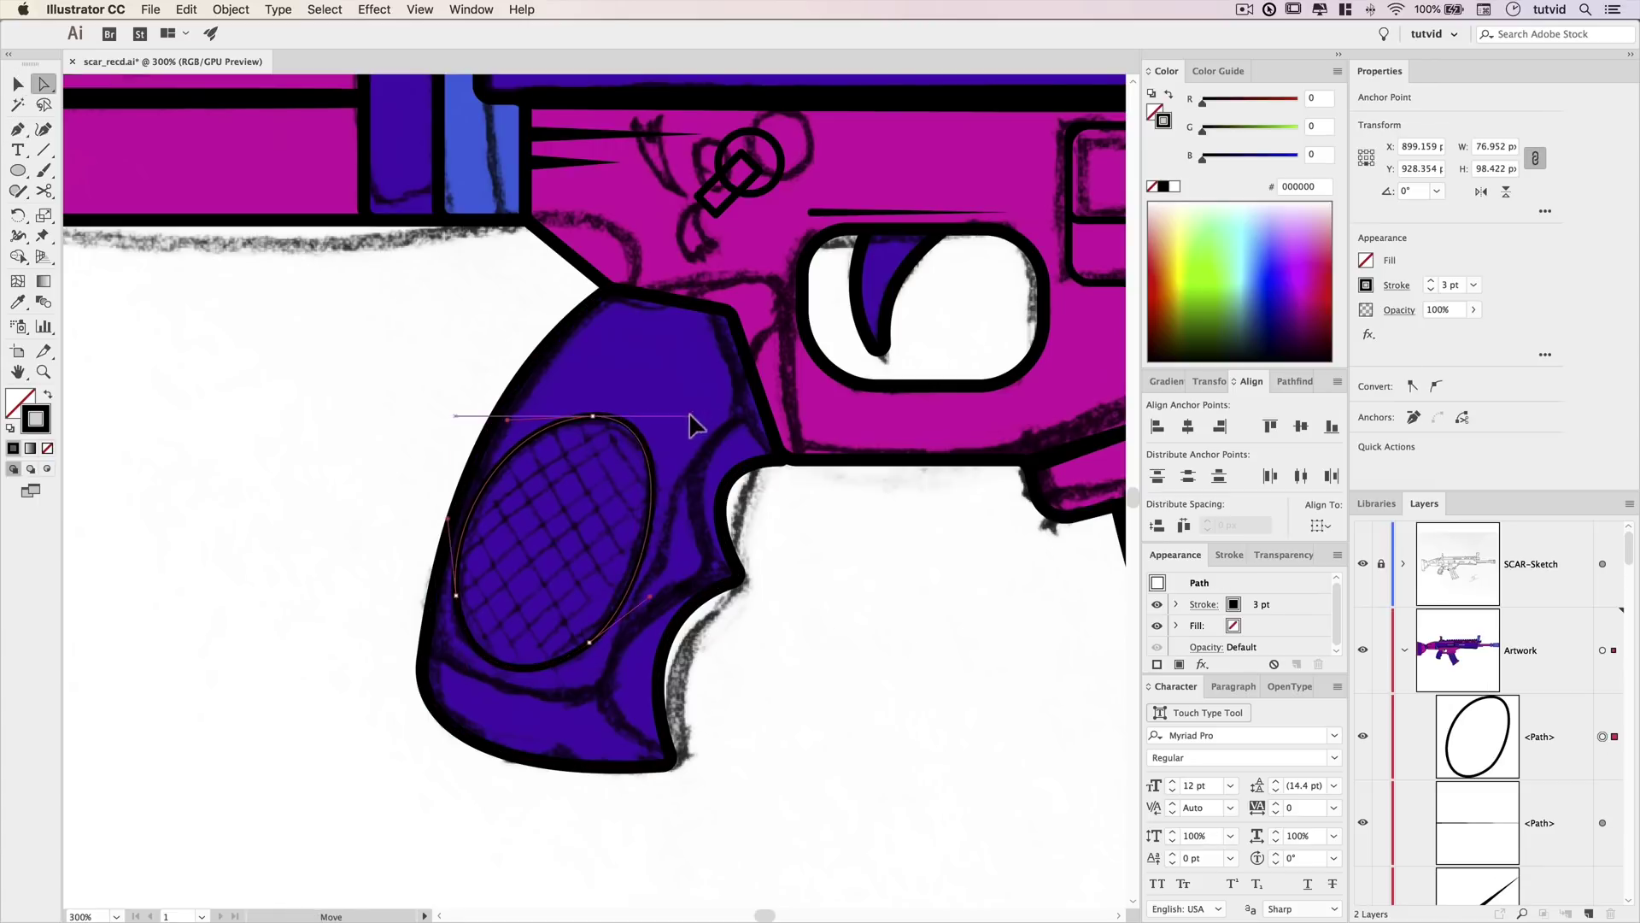
left_click_drag(690, 416, 690, 416)
Draw a 3 pt diagonal line across the upper side of the grip's oval and duplicate it to the oval's lower side.
key("v")
left_click_drag(744, 692, 784, 660)
left_click(616, 347)
left_click(774, 592)
key("v")
left_click_drag(712, 494, 536, 614)
Blend the two diagonal grip lines into evenly spaced 2 pt hatch lines and expand the blend.
left_click(709, 493, "shift")
left_click(230, 9)
mouse_move(302, 424)
left_click(455, 464)
left_click(875, 615)
left_click(231, 10)
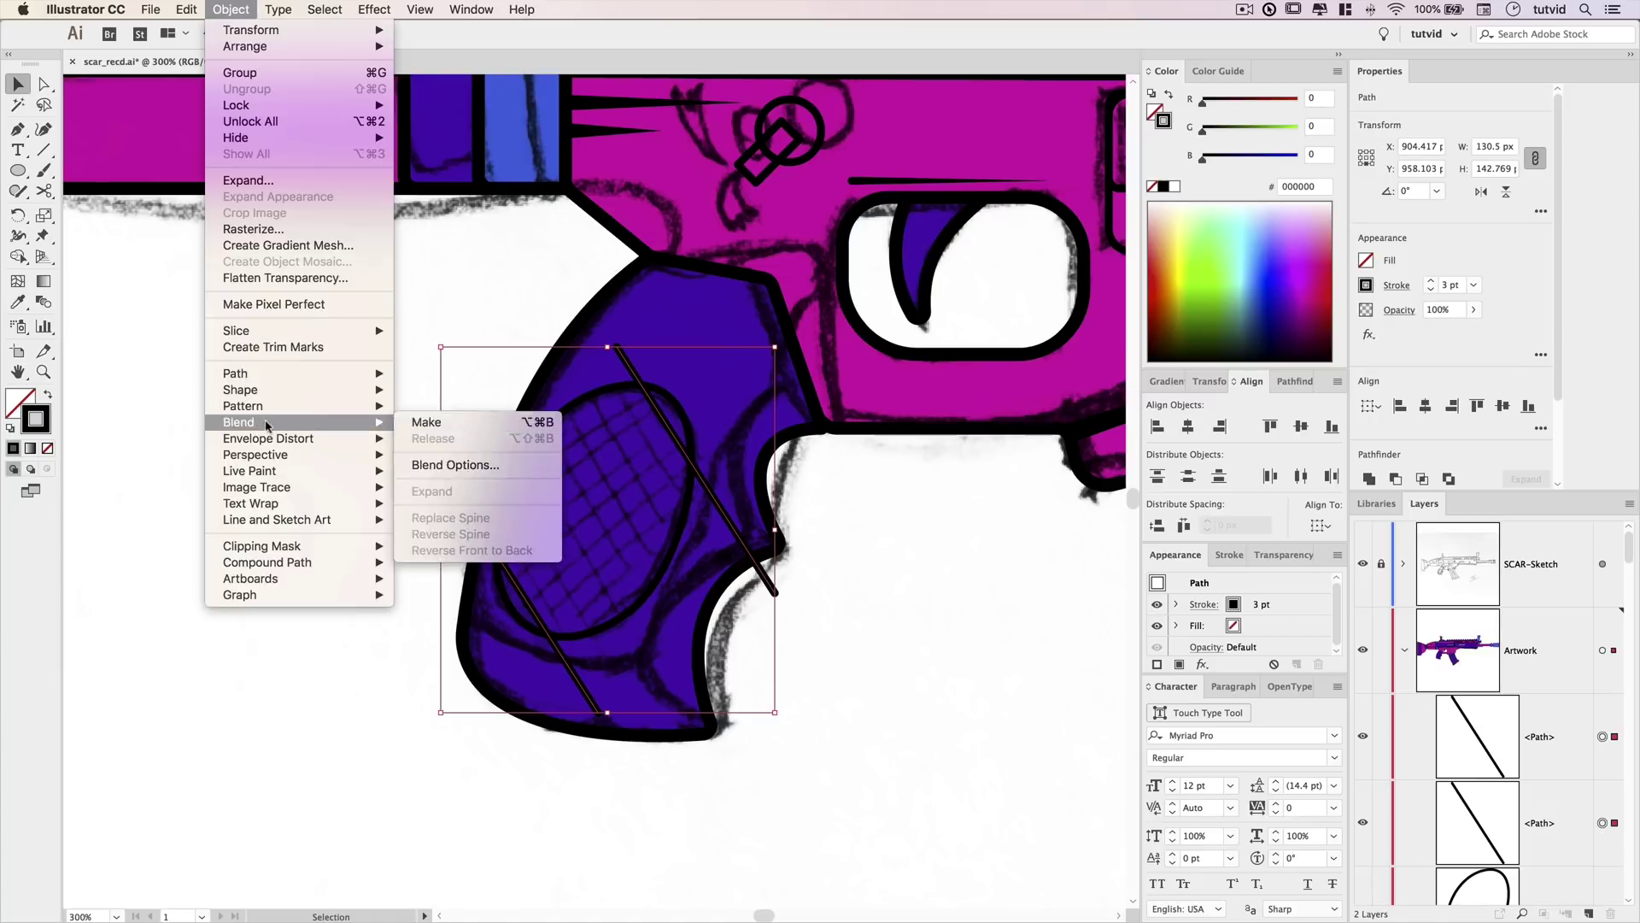
left_click(426, 422)
left_click(230, 9)
left_click(290, 195)
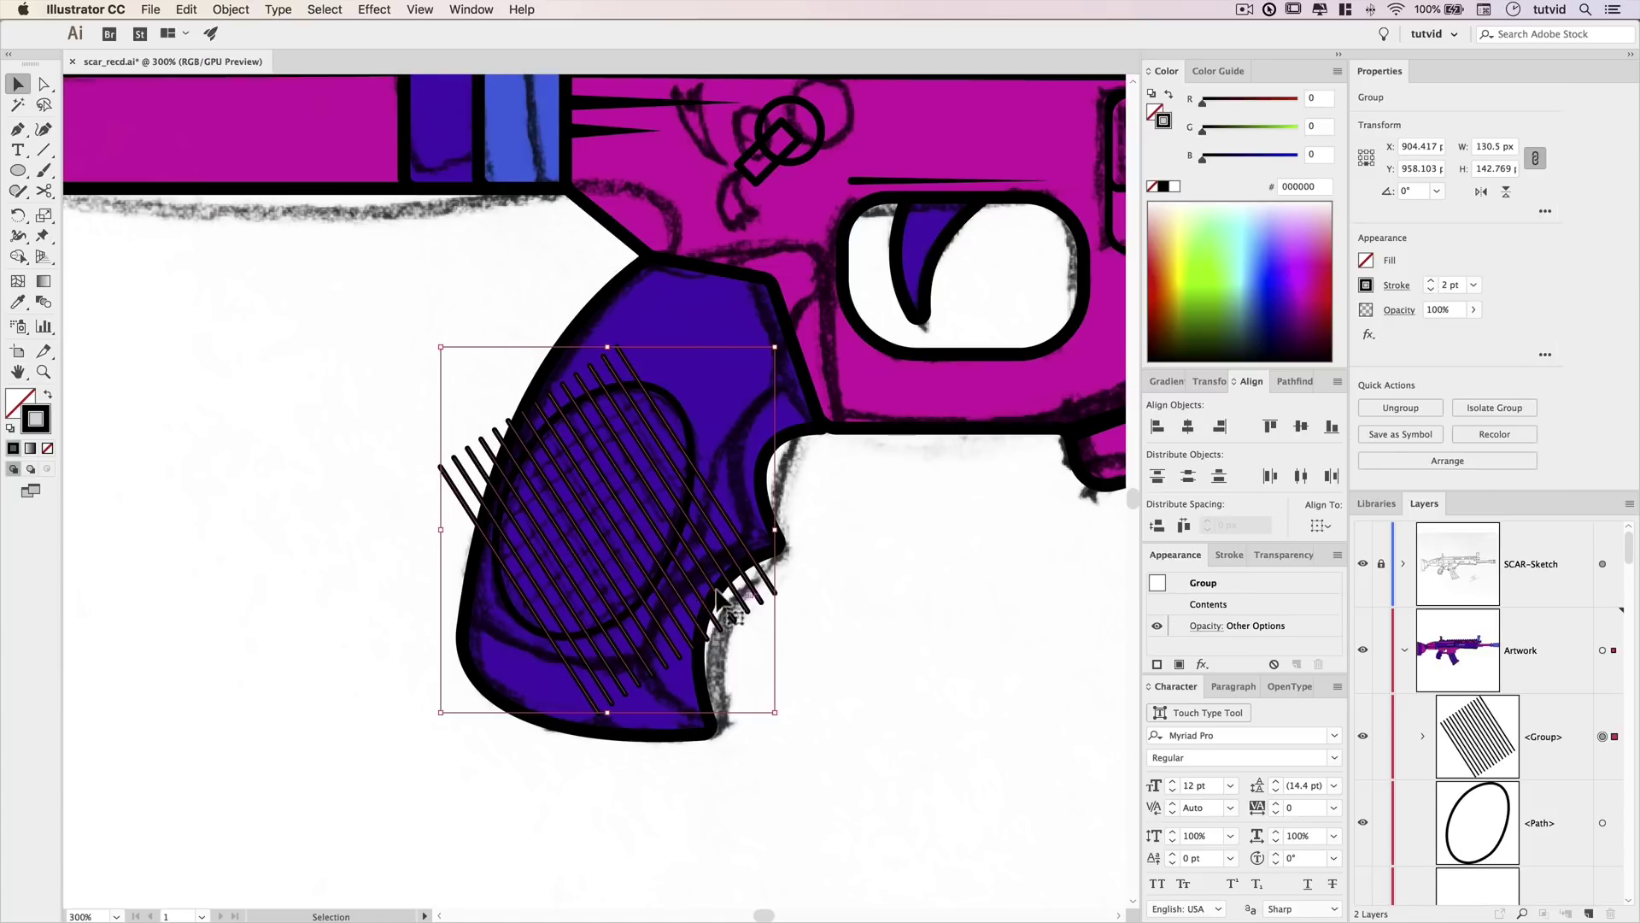
Expand the grip's hatch group into filled shapes and paste a copy of it directly in front.
left_click(230, 9)
left_click(265, 182)
left_click(704, 629)
left_click(187, 10)
left_click(210, 88)
left_click(187, 9)
left_click(213, 122)
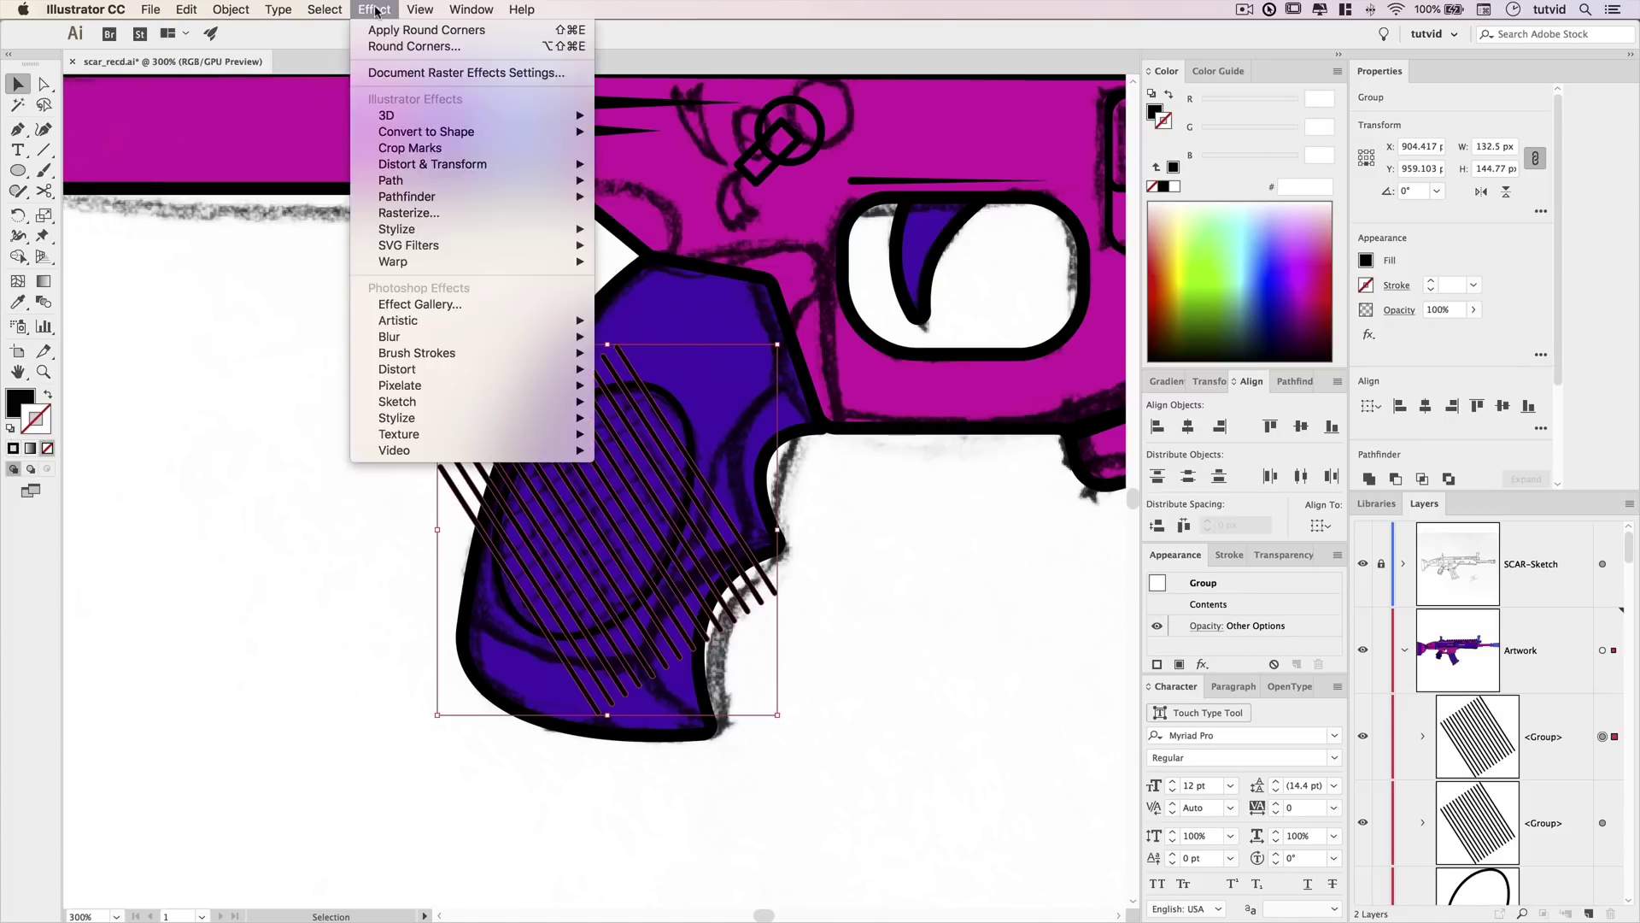
Reflect the front hatch copy across the vertical axis and nudge it 7 px upward to form a crosshatch.
left_click(427, 88)
left_click(945, 679)
left_click(1152, 715)
key("Up")
key("Up")
key("Up")
key("Up")
key("Up")
key("Up")
key("Up")
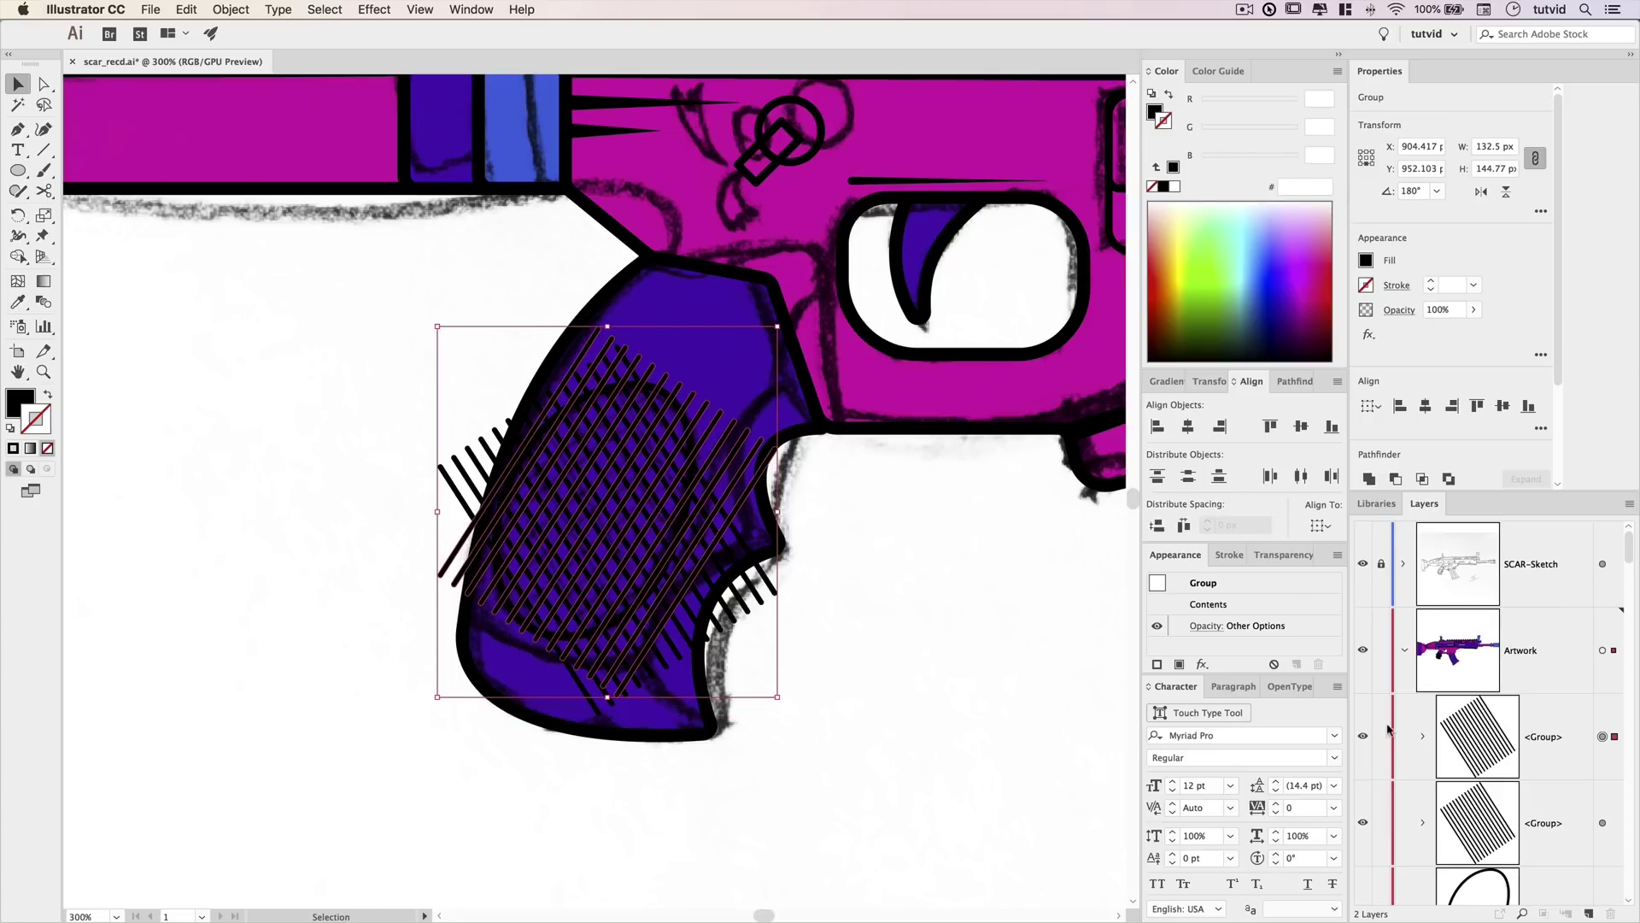
Select both hatch groups on the grip and combine them with the Merge pathfinder.
left_click(772, 602, "shift")
left_click(1294, 382)
left_click(1228, 473)
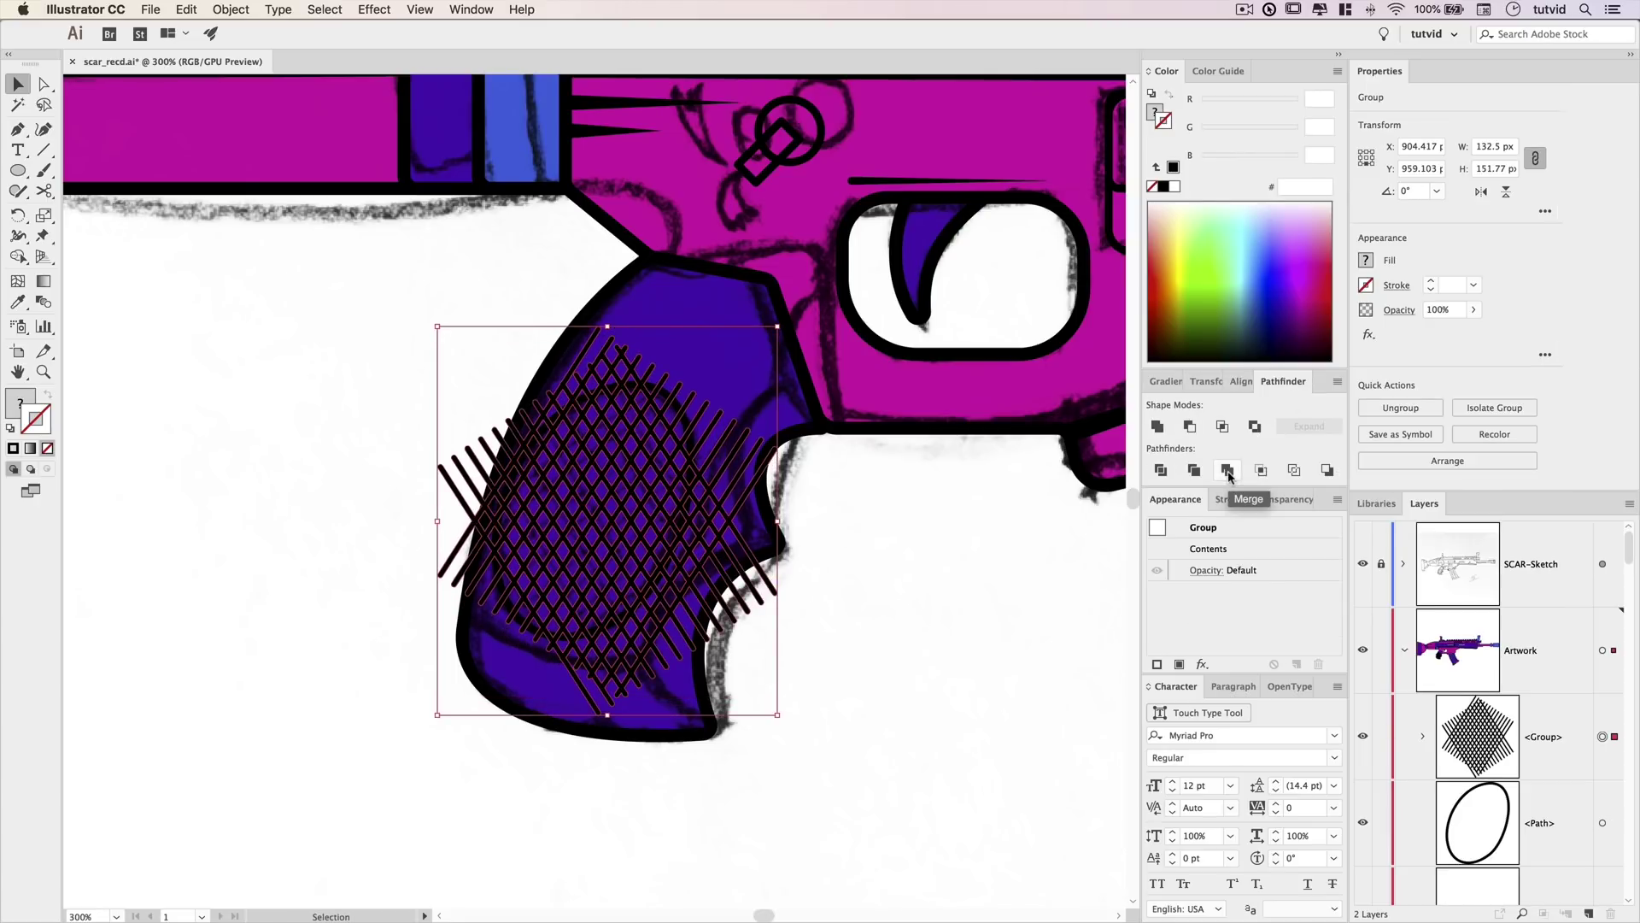
Duplicate the grip's oval in place, bring the copy above the crosshatch and swap its stroke to a solid black fill.
left_click(1603, 823)
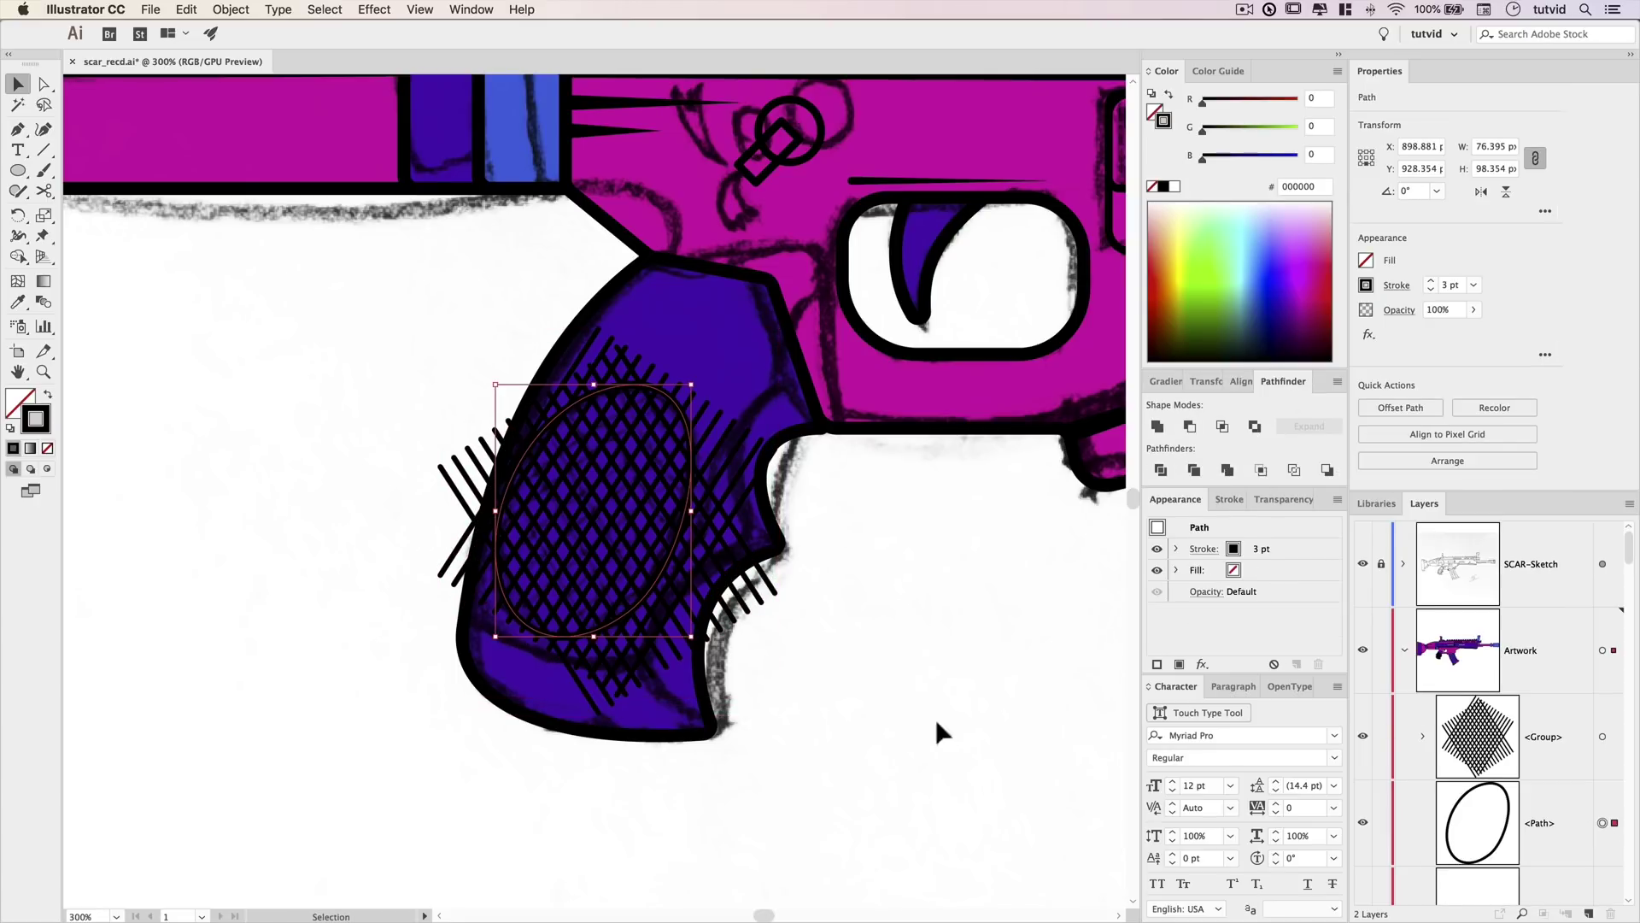
left_click(187, 9)
left_click(231, 10)
mouse_move(376, 46)
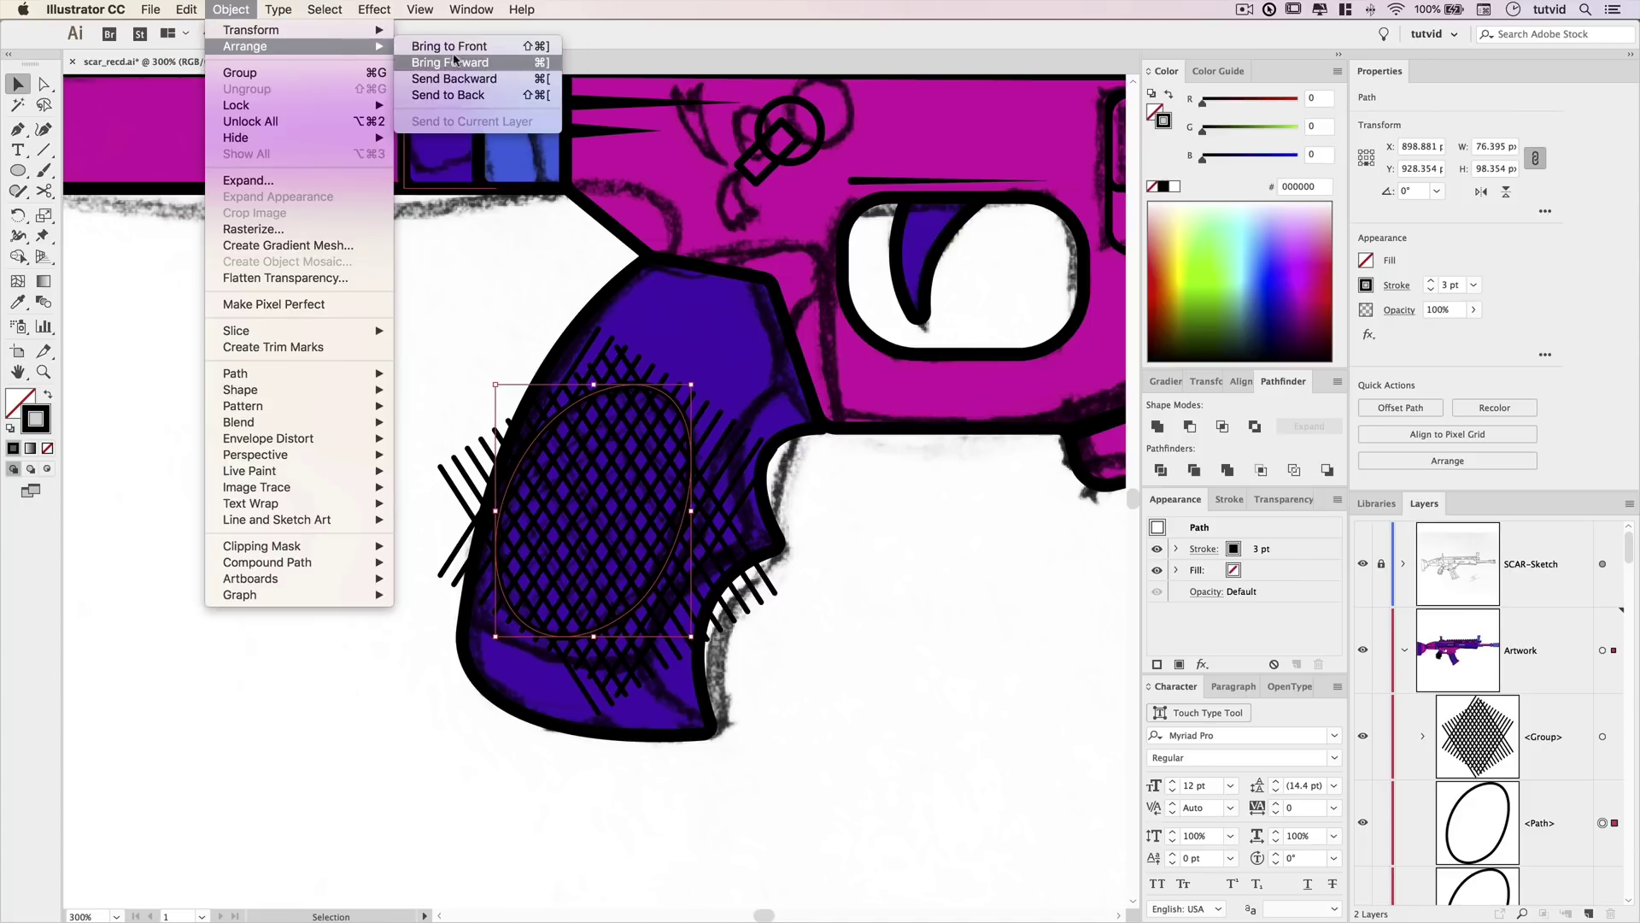
left_click(454, 61)
key("shift+x")
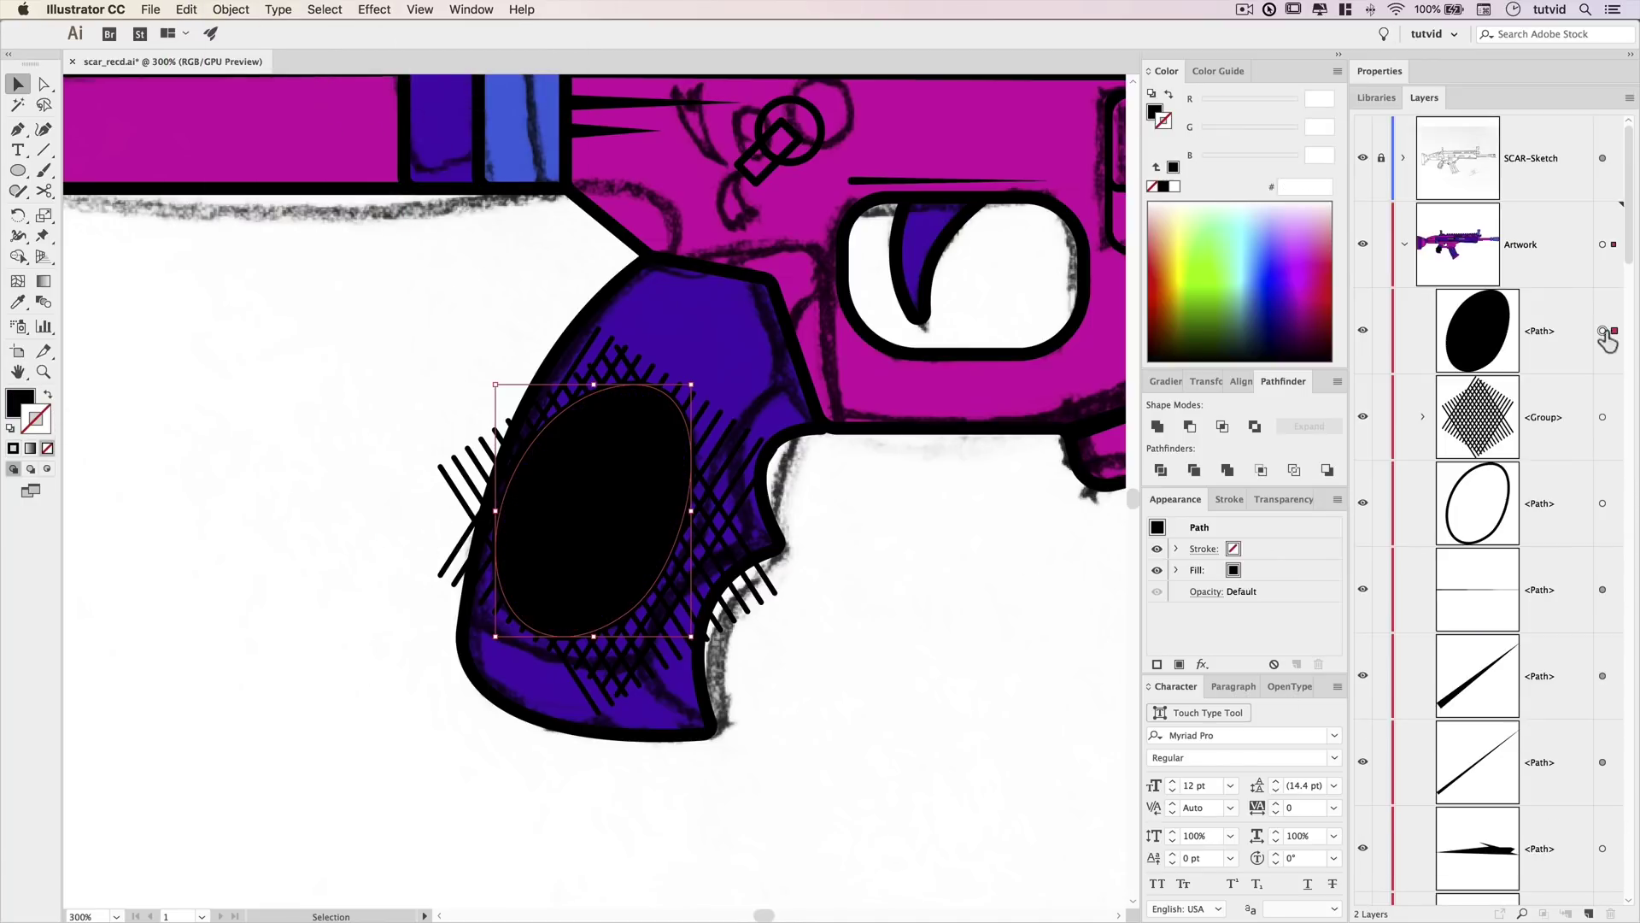
Crop the crosshatch to the filled oval with the Crop pathfinder so it stays inside the grip's oval.
left_click(1603, 417, "shift")
left_click(1261, 469)
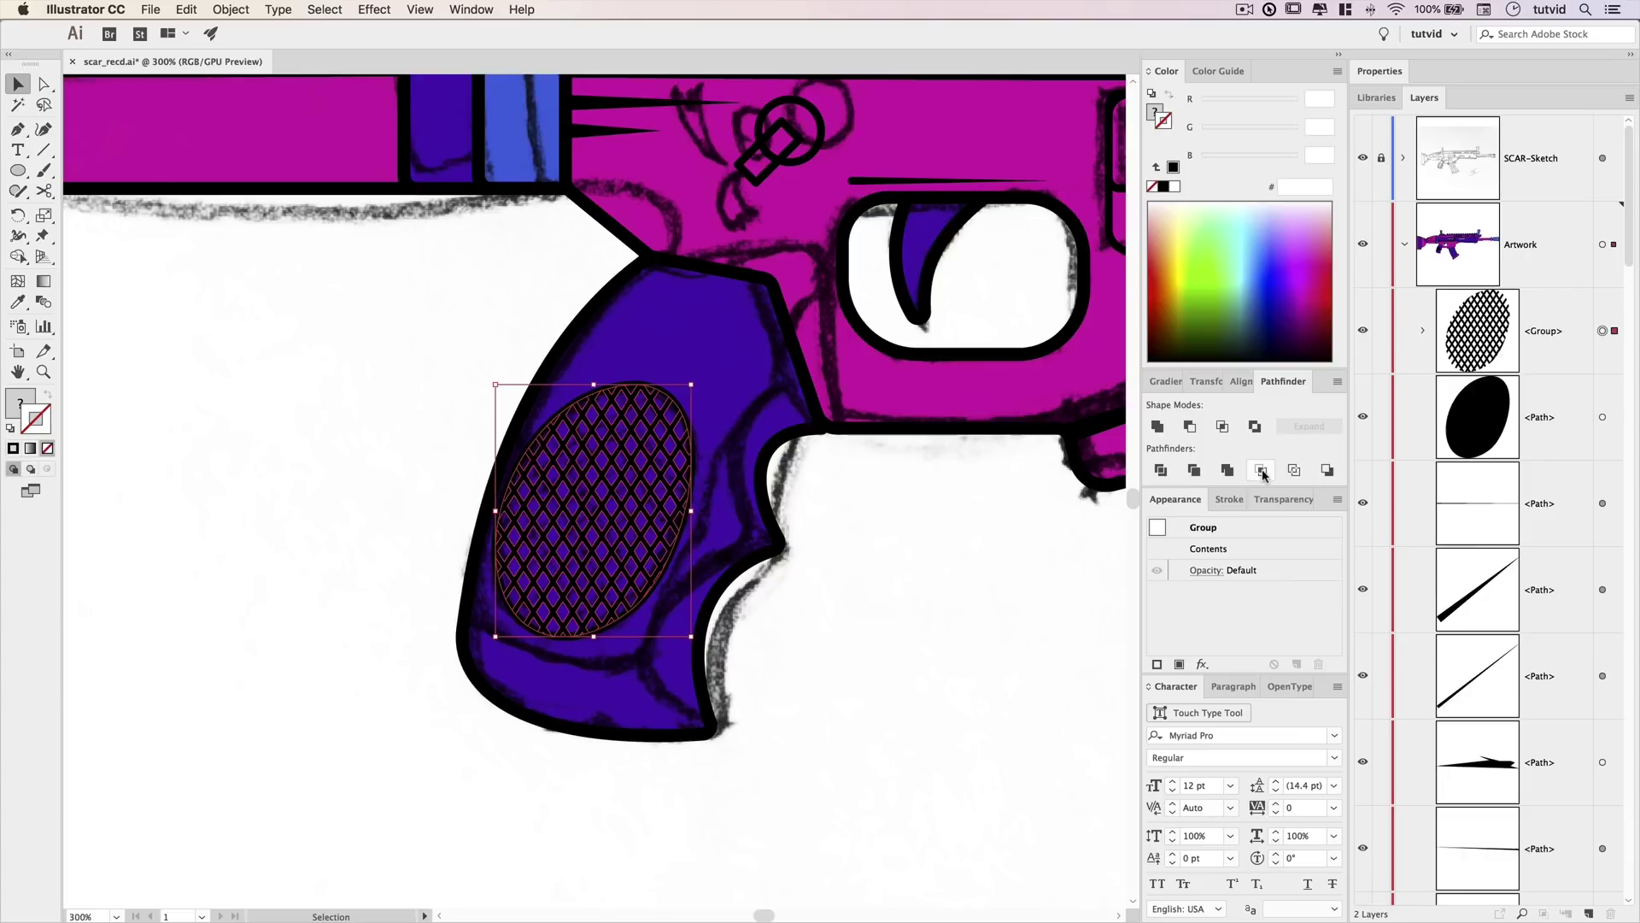
key("super+z")
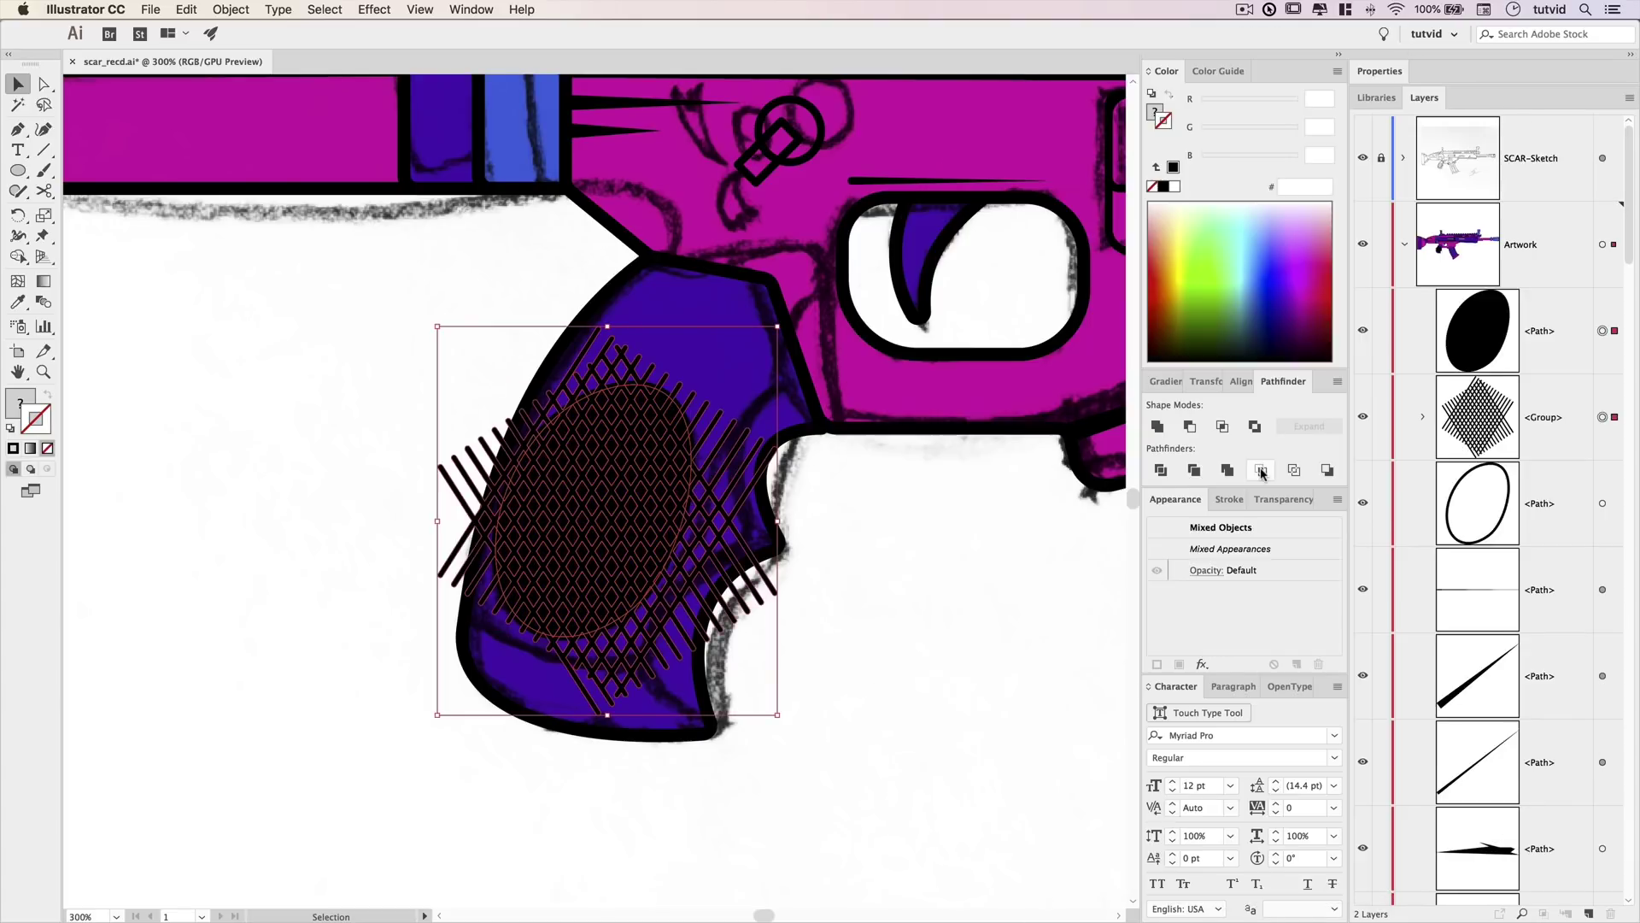
left_click(1261, 469)
left_click(880, 572)
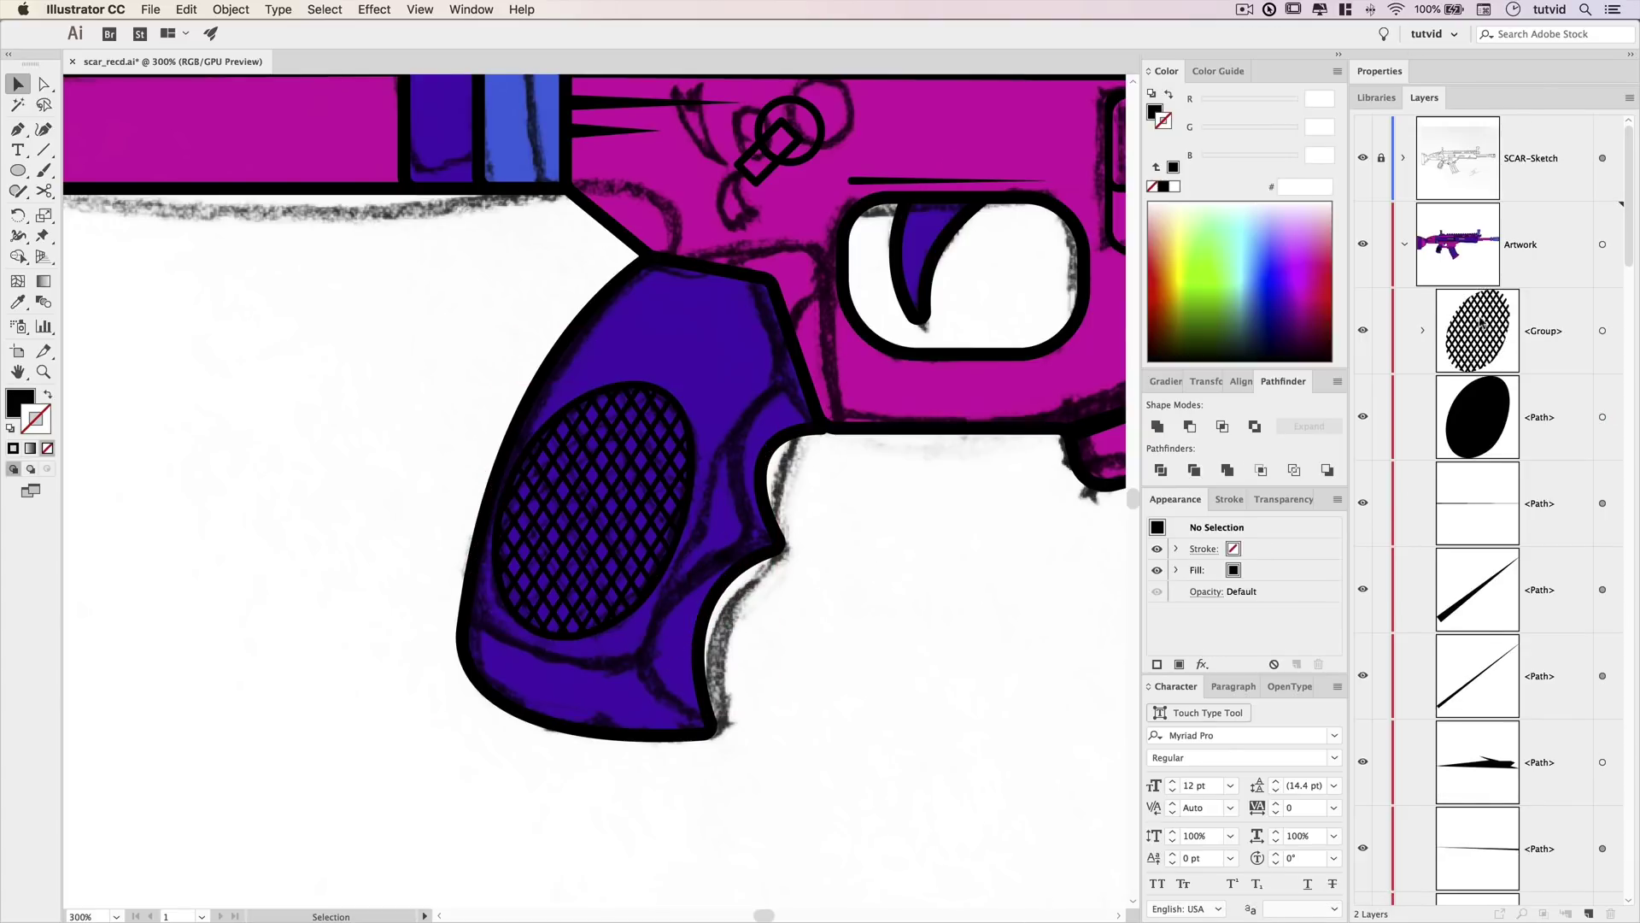
Hide the SCAR-Sketch layer.
left_click(1363, 158)
key("super+minus")
key("super+minus")
key("super+minus")
key("super+minus")
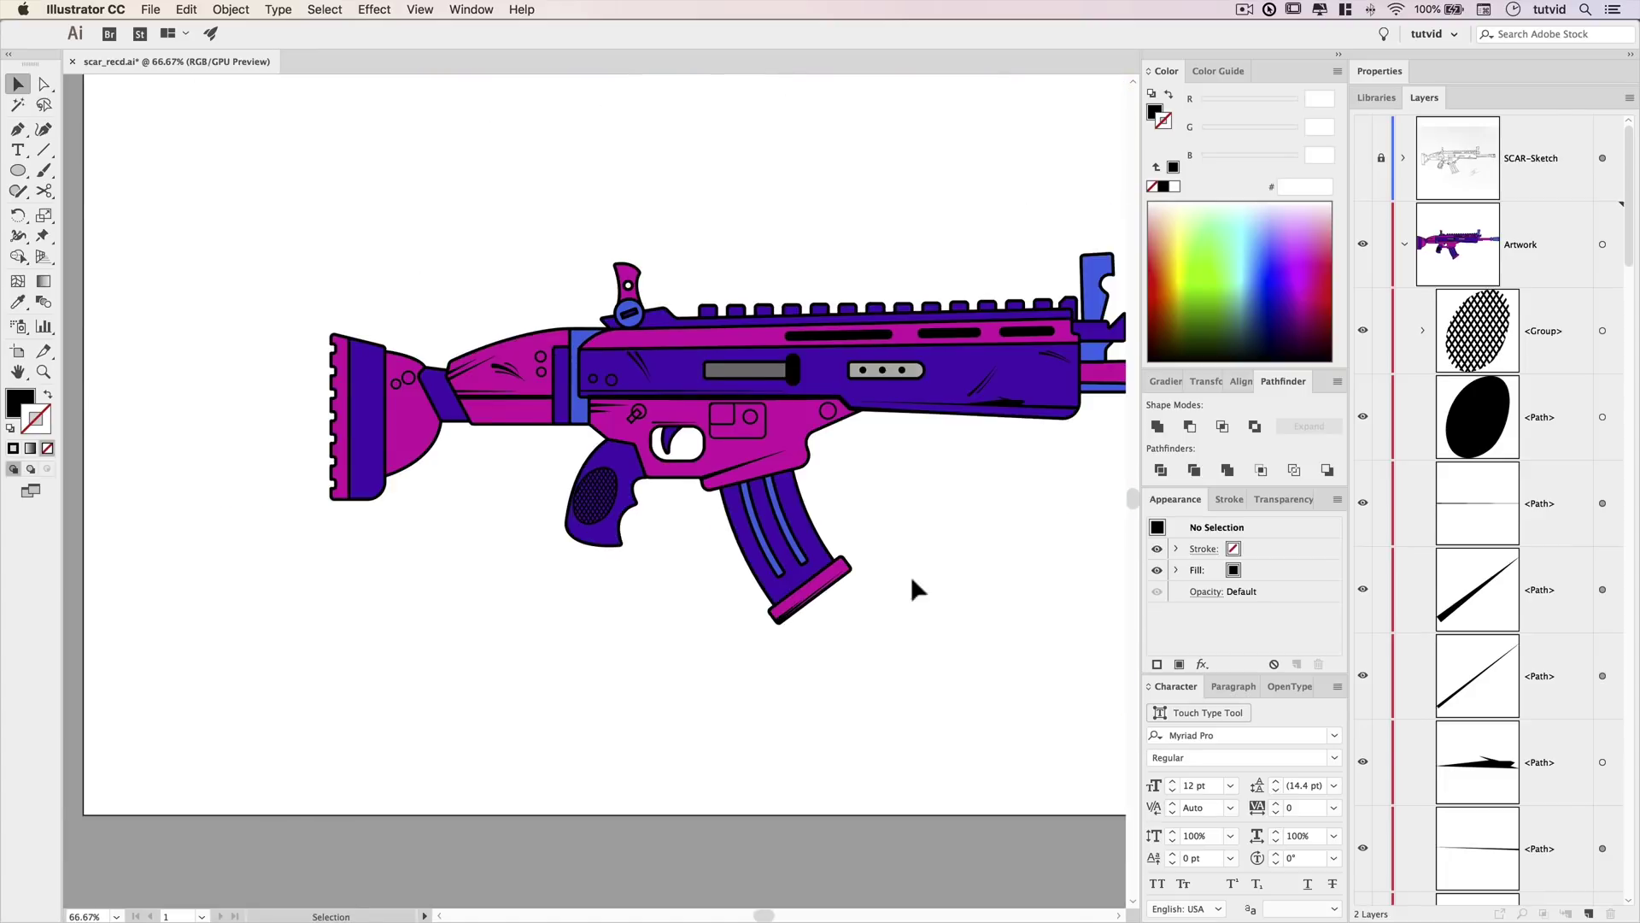
left_click_drag(929, 519, 738, 514)
left_click_drag(839, 500, 849, 537)
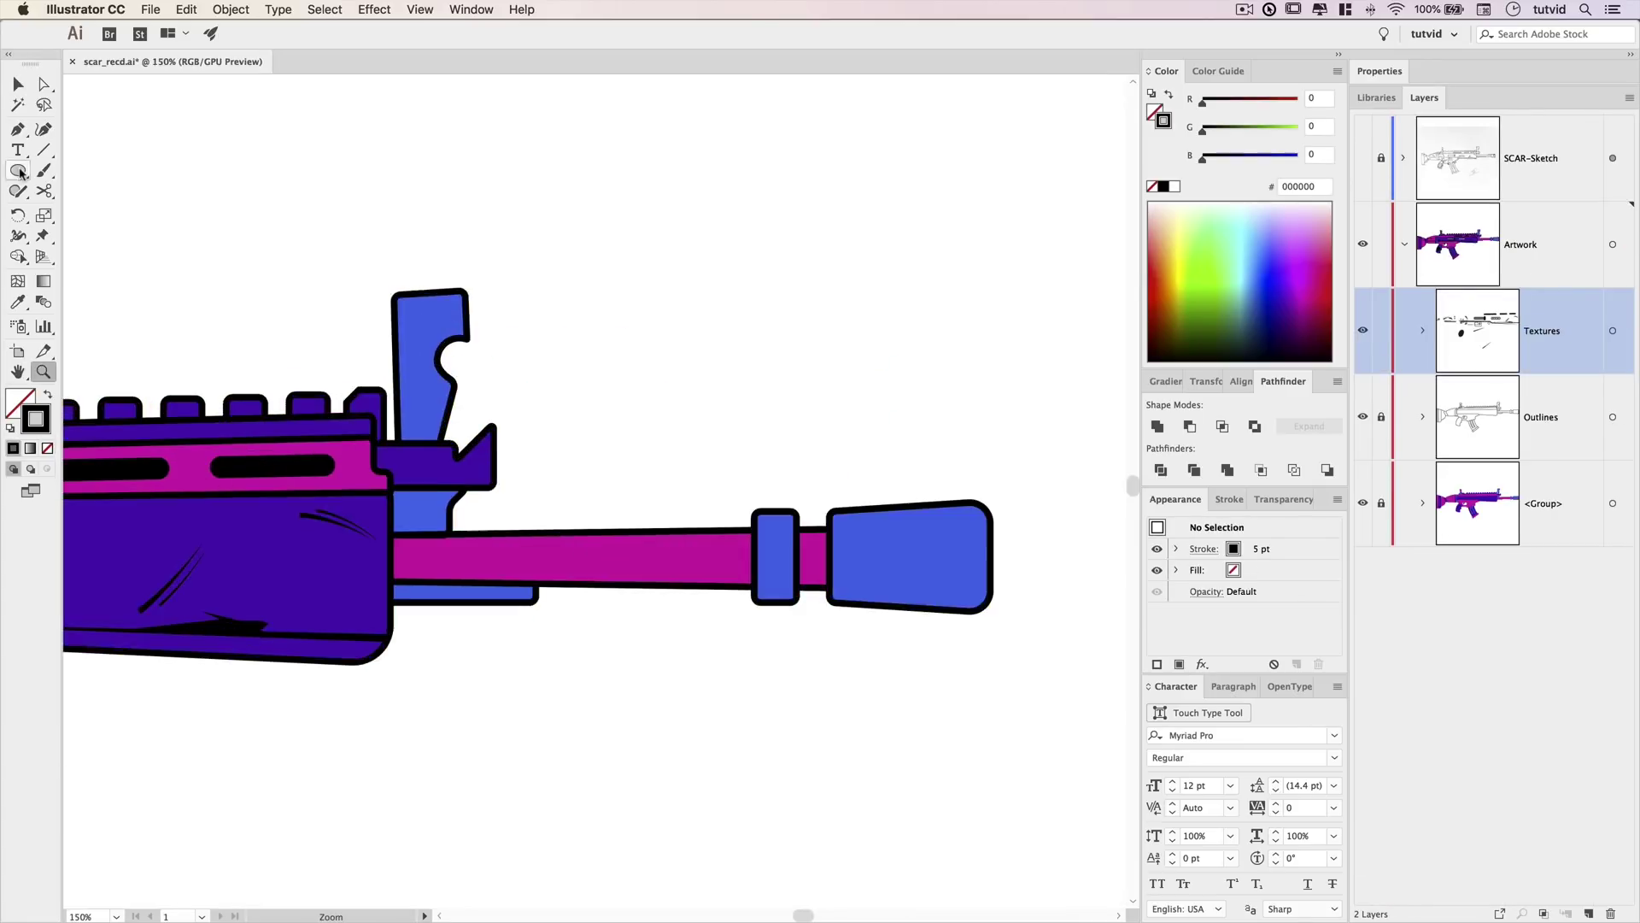
Draw two horizontal highlight lines across the upper and lower parts of the blue front sight, with white 9 pt strokes in Soft Light.
left_click(18, 129)
left_click(394, 313)
left_click(466, 313)
left_click(1379, 71)
left_click(1430, 281)
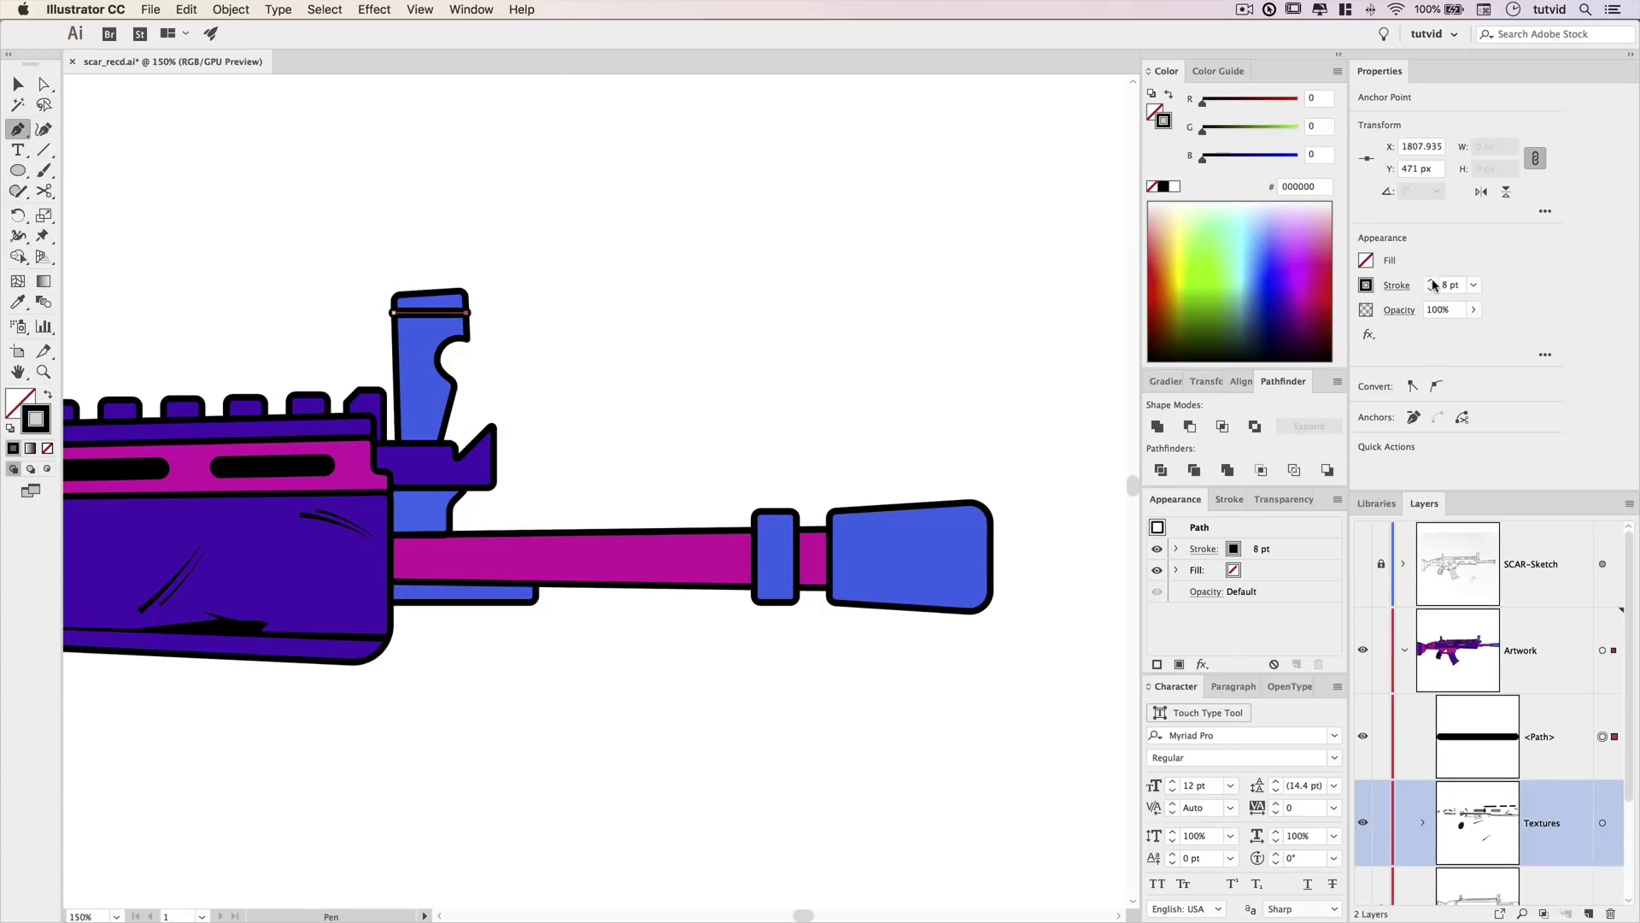
left_click(1398, 310)
left_click(1366, 285)
left_click(1197, 357)
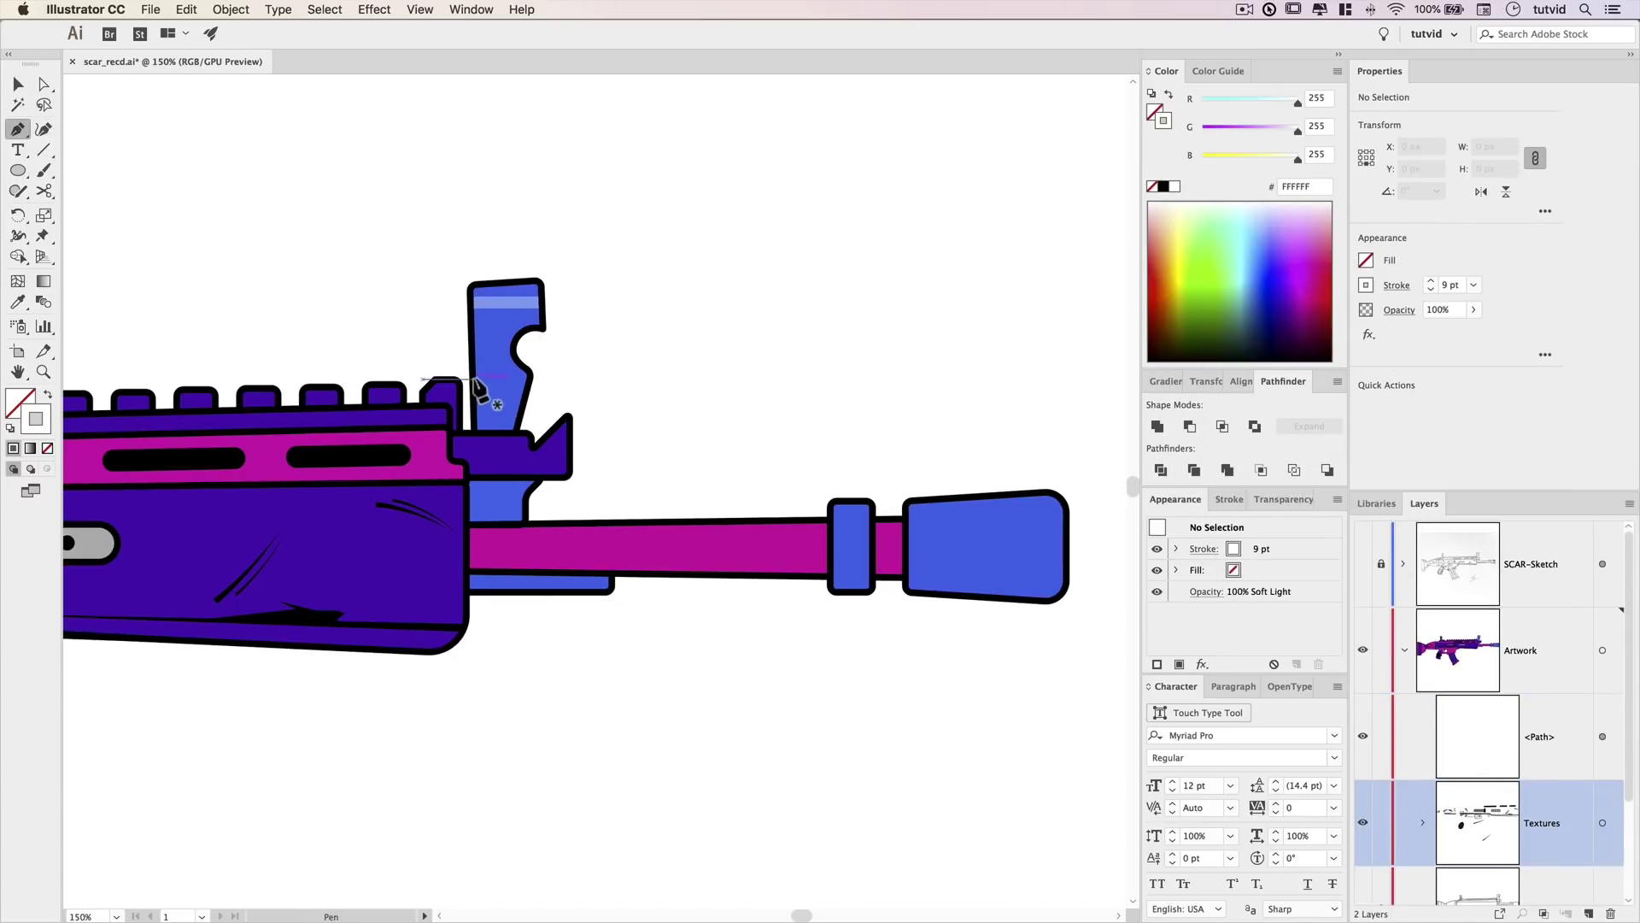
left_click(476, 378)
left_click(551, 378)
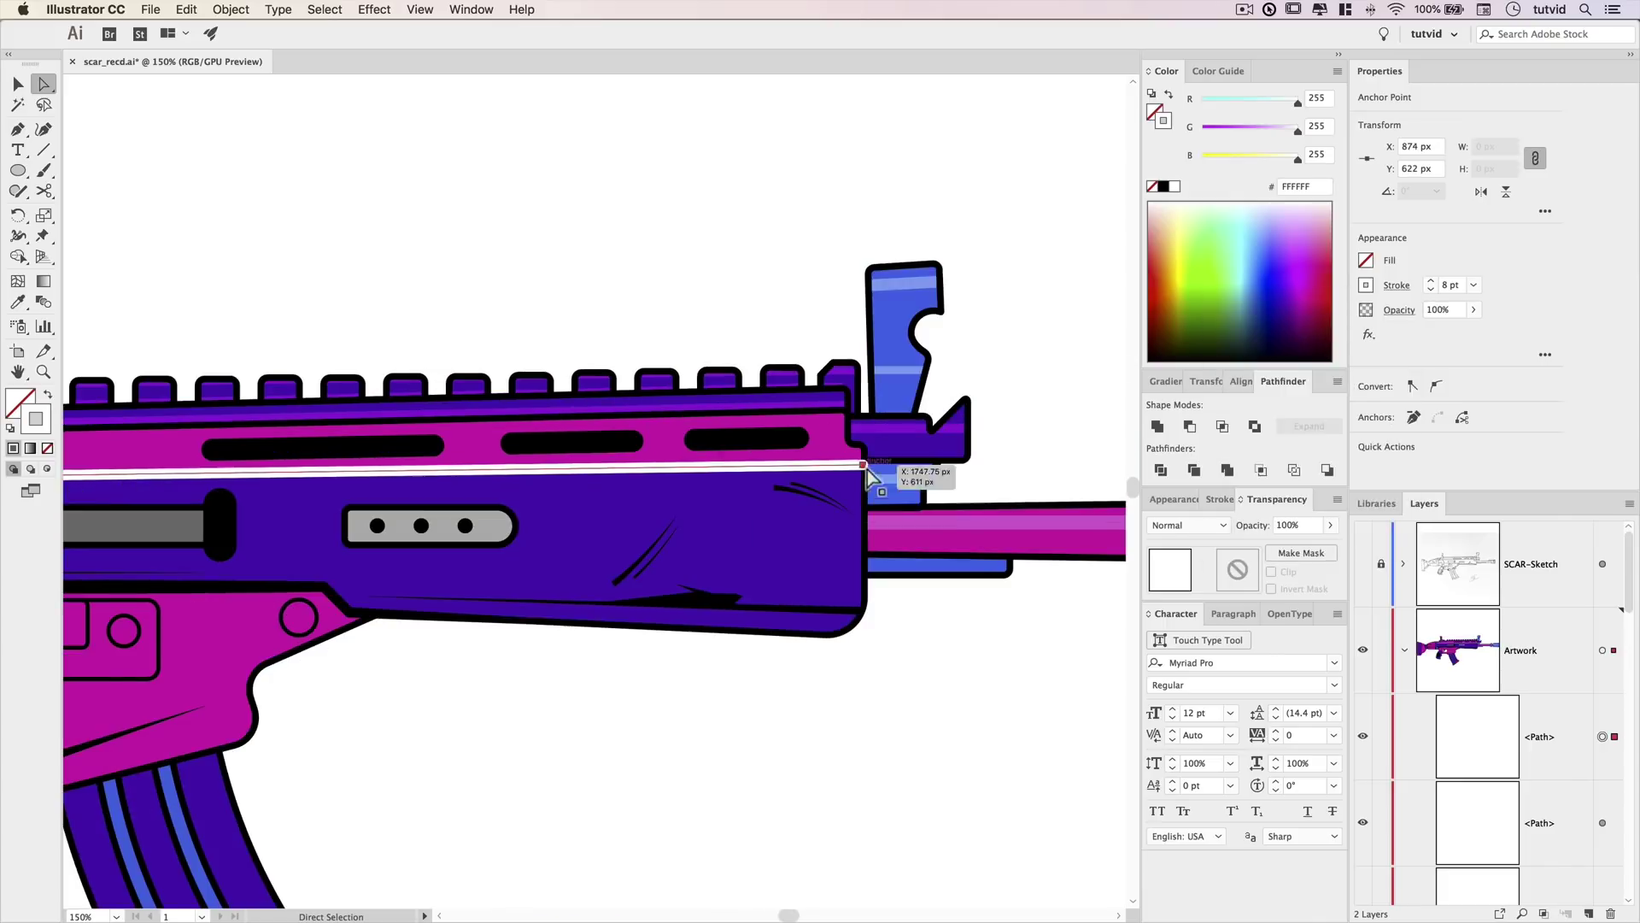
Thicken the white highlight line along the purple receiver's upper edge and select the circle in the lower receiver's plate.
left_click(1430, 285)
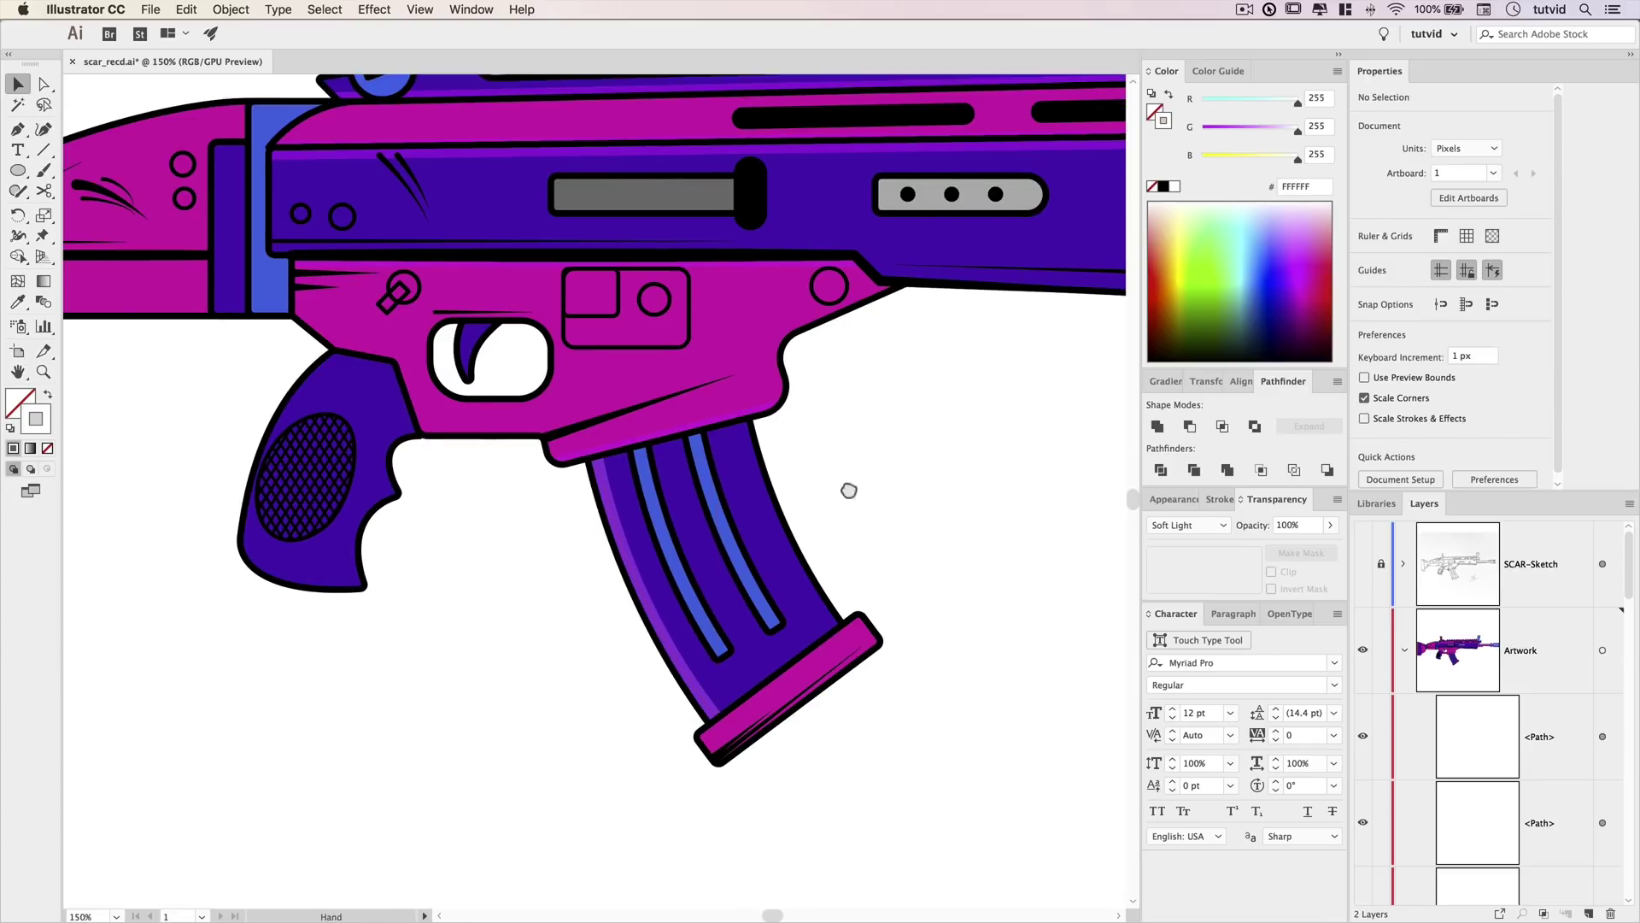
left_click(655, 318)
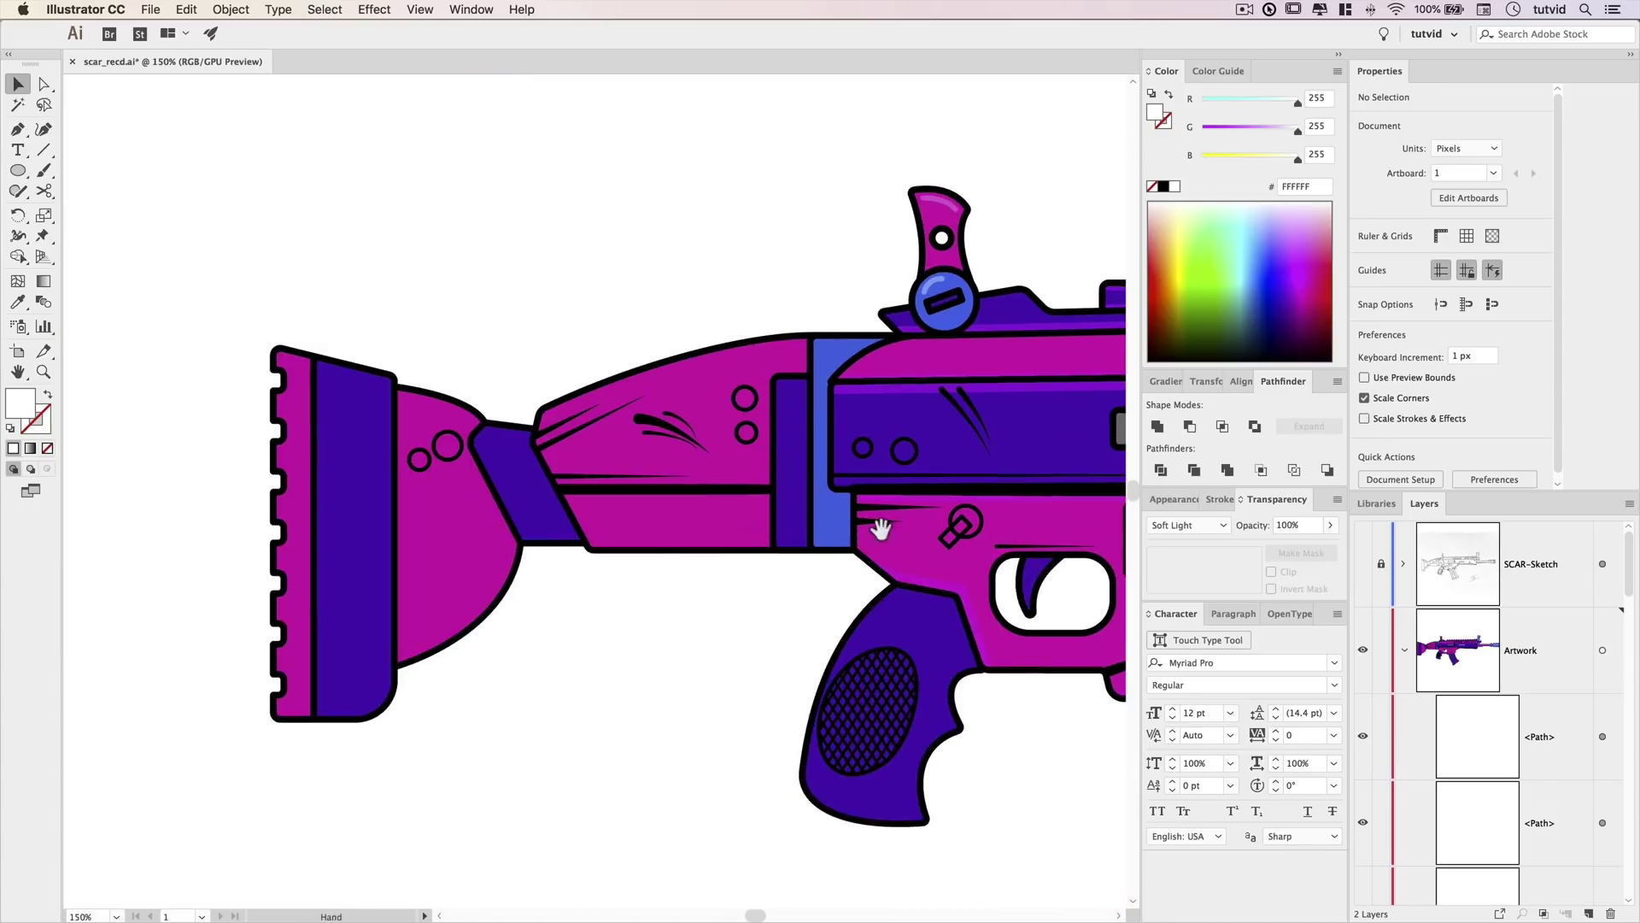
Draw a closed white highlight shape along the magenta stock's upper edge and set its blend mode to Soft Light.
key("p")
left_click_drag(395, 409, 436, 412)
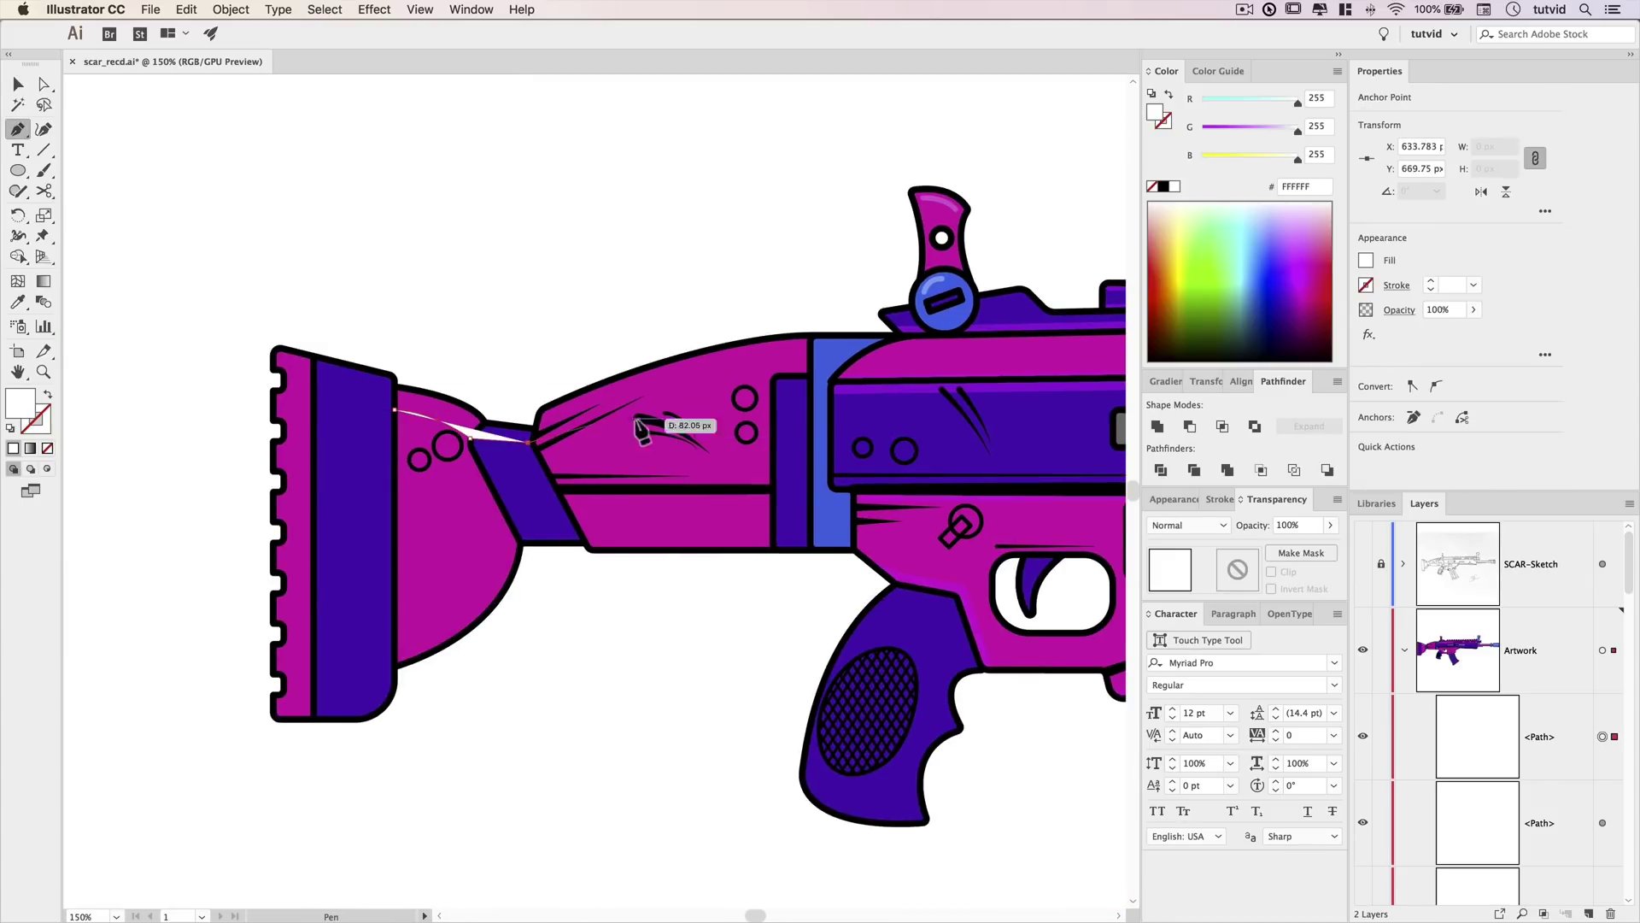
left_click_drag(810, 354, 810, 337)
key("shift+x")
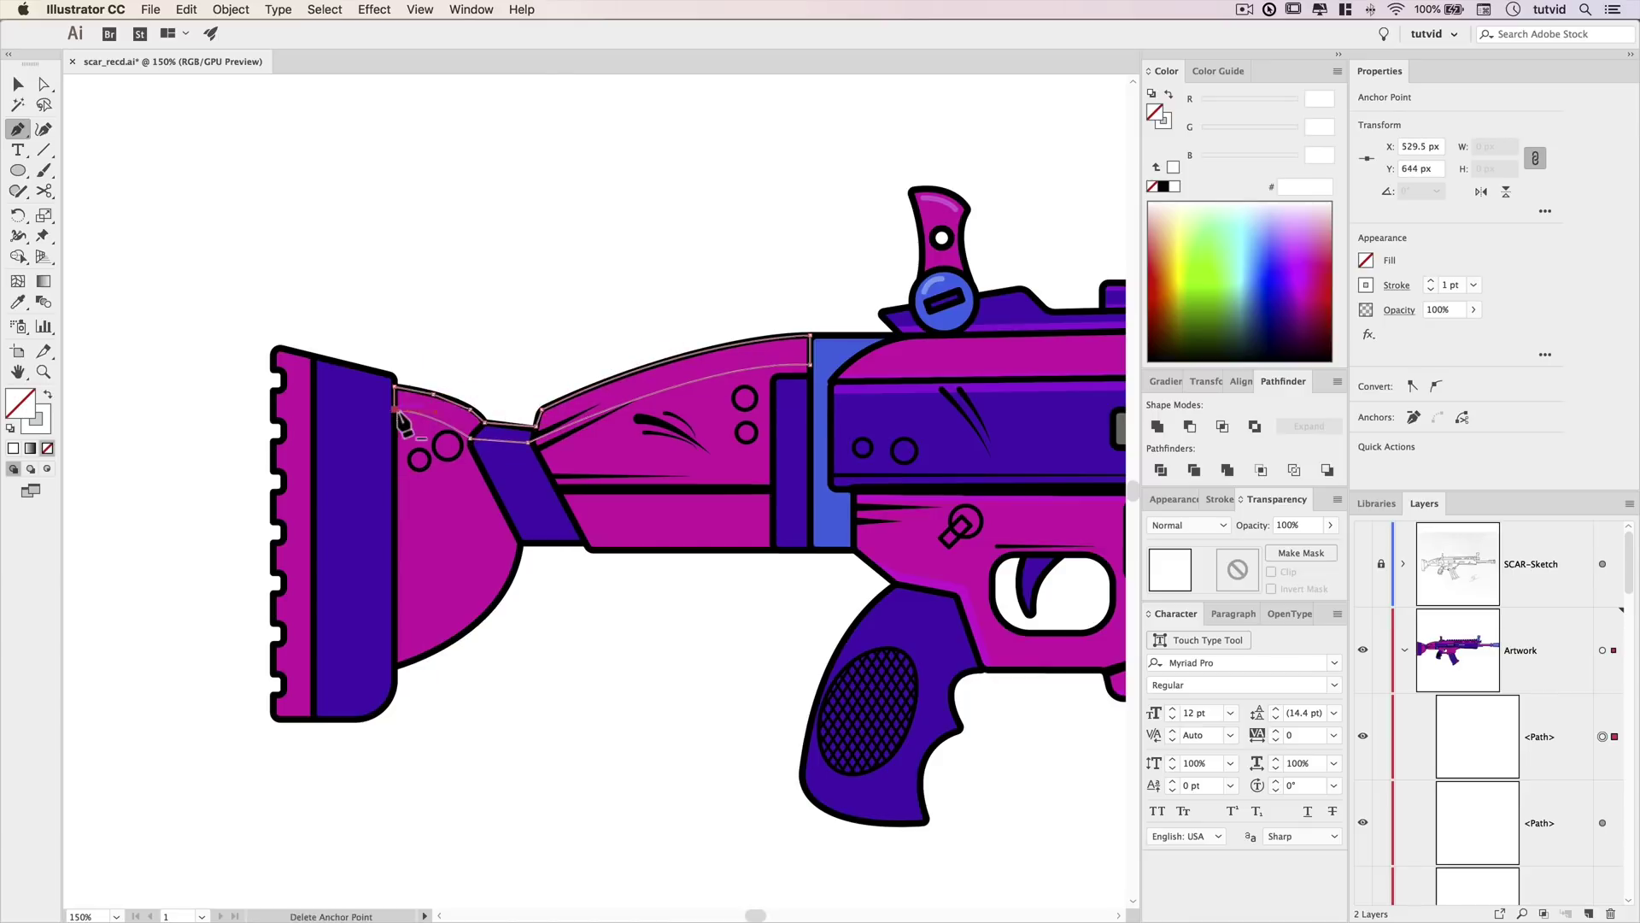
key("shift+x")
key("v")
left_click(1188, 525)
left_click(1193, 709)
key("ctrl+shift+a")
Draw a closed white highlight along the butt pad's upper edge and set its blend mode to Soft Light.
left_click_drag(72, 251, 253, 281)
key("p")
left_click(454, 390)
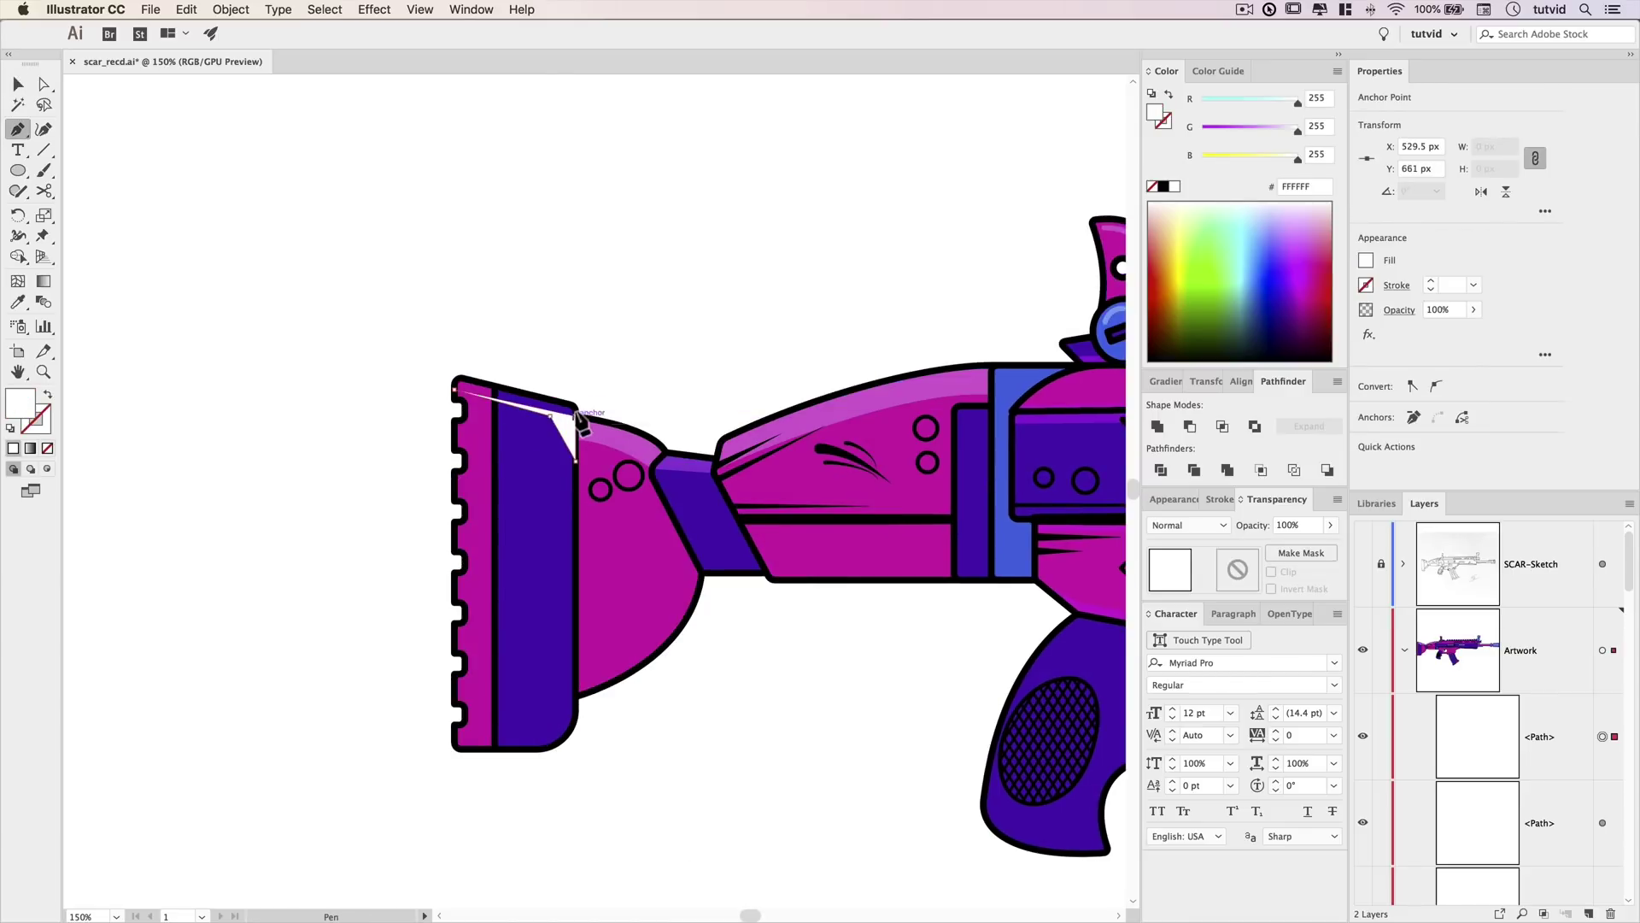
left_click(455, 389)
key("v")
left_click(1188, 525)
left_click(1193, 709)
left_click(656, 686)
Draw black shadow strips along the lower edge of the purple receiver.
key("super+minus")
key("super+minus")
key("super+minus")
left_click_drag(690, 592, 631, 589)
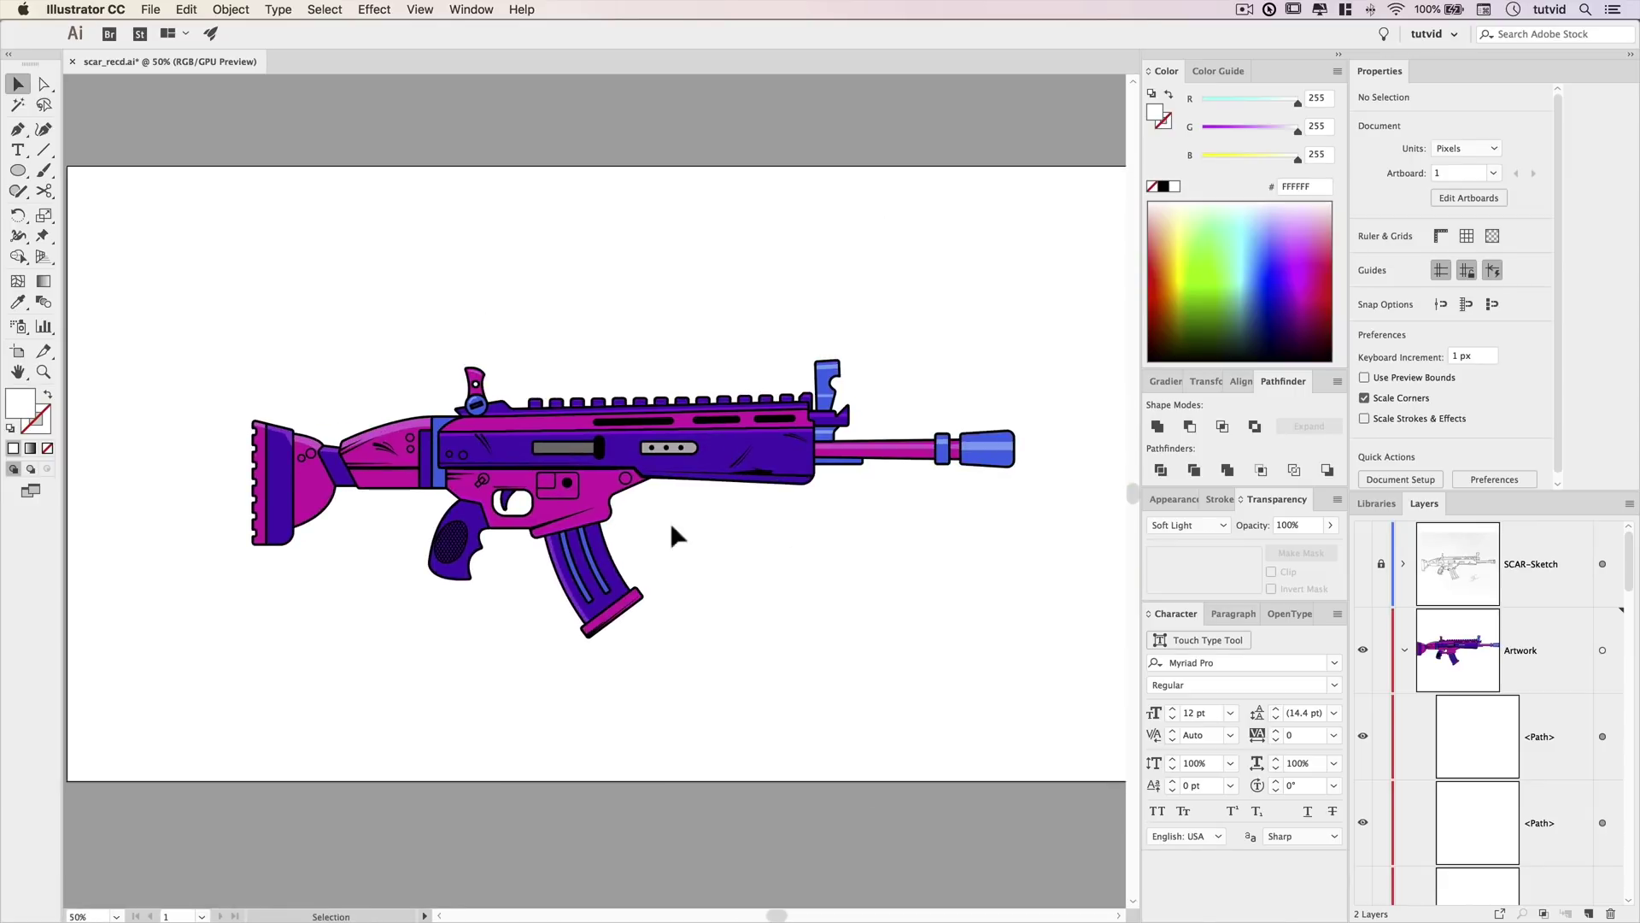
key("z")
triple_click(484, 459)
key("p")
left_click(347, 466)
left_click(739, 496)
mouse_move(982, 479)
left_mouse_down()
mouse_move(257, 453)
mouse_move(1027, 493)
mouse_move(665, 505)
mouse_move(745, 362)
left_mouse_up()
left_click(1397, 286)
left_click(390, 473)
left_click(981, 474)
key("shift+x")
left_click(1396, 285)
left_click(1008, 624)
Draw a black-filled shadow band across the top of the magazine, just below the lower receiver.
left_click(357, 430)
left_click(546, 435)
key("a")
key("p")
key("shift+x")
left_click_drag(304, 542, 597, 611)
Draw a closed black shadow along the pistol grip's upper and trigger-side edges and set it to Soft Light.
key("p")
left_click(605, 617)
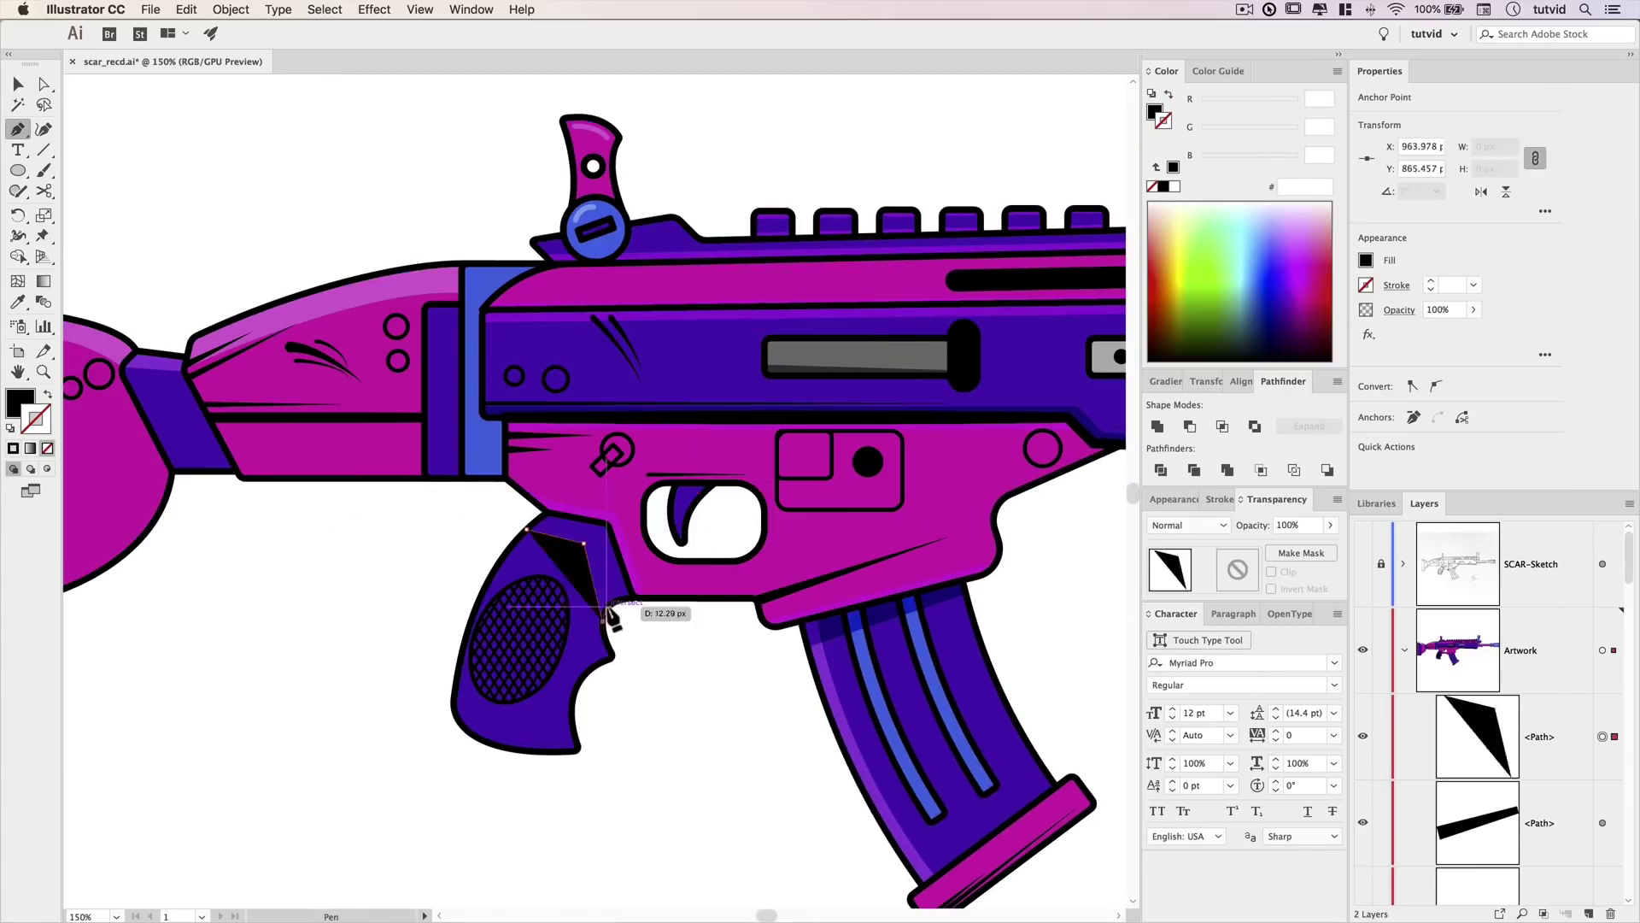
left_click(1193, 709)
mouse_move(589, 547)
left_mouse_down()
mouse_move(649, 514)
mouse_move(883, 652)
left_mouse_up()
Draw a closed black shadow strip along the magenta stock's lower edge and change its blend mode to Soft Light.
key("a")
left_click(647, 511)
key("p")
left_click(827, 513)
left_click(559, 514)
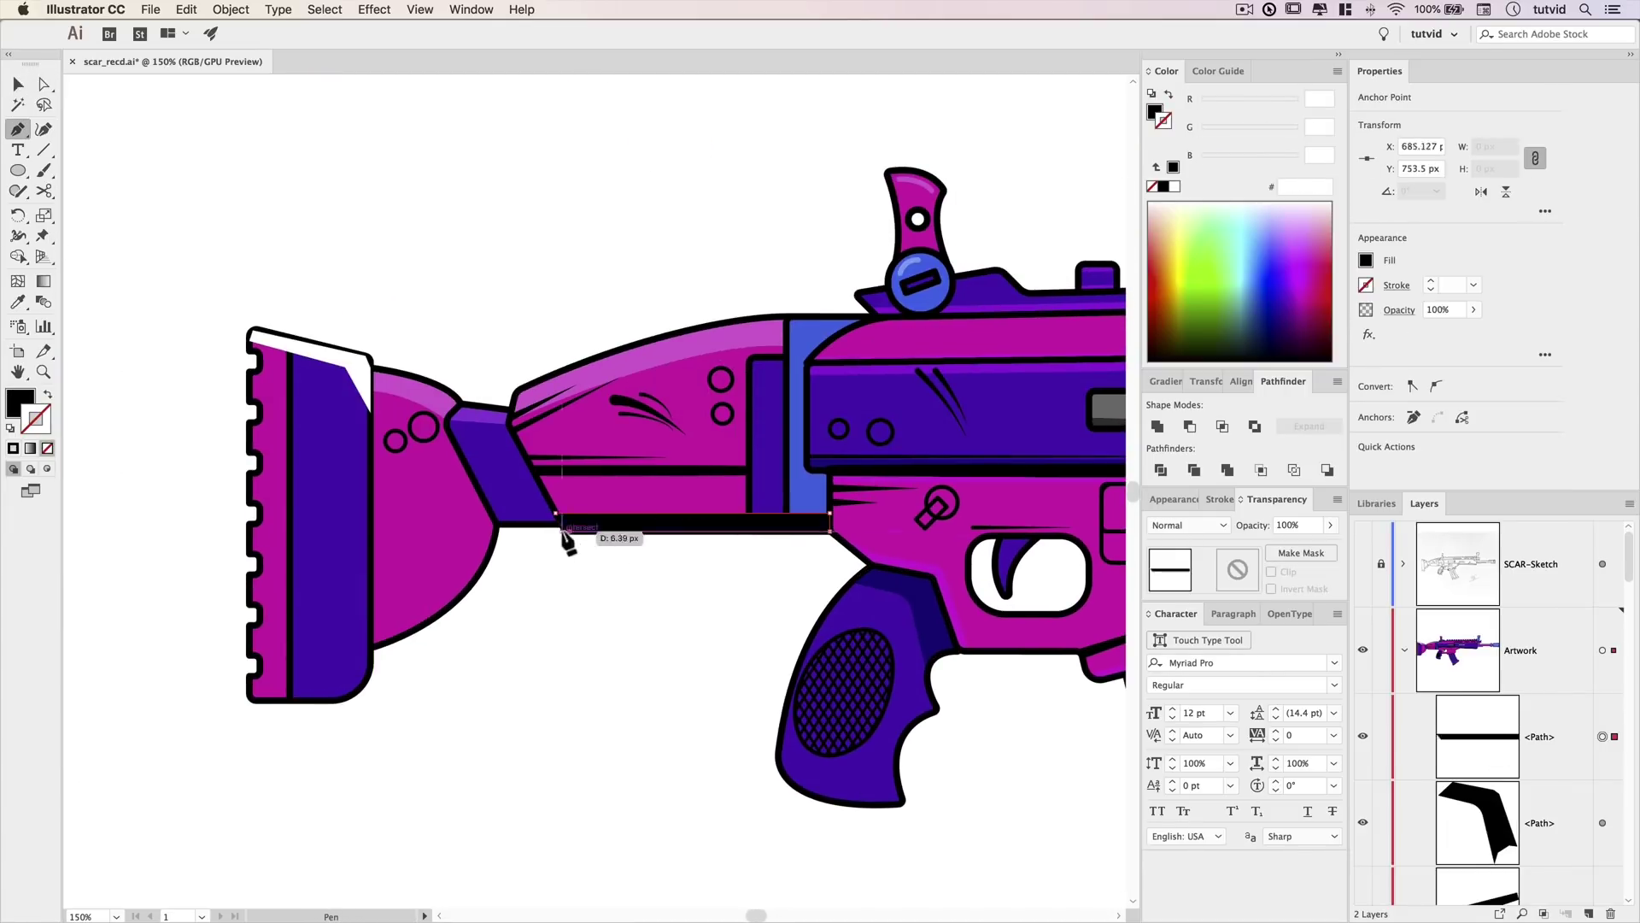
key("a")
left_click(1188, 525)
Draw black Soft Light shadows on the lower end of the purple stock joint and the magenta butt section's curved underside.
left_click(488, 502)
left_click(553, 502)
left_click(1188, 525)
left_click(494, 528)
left_click(1188, 526)
left_click_drag(478, 563, 647, 378)
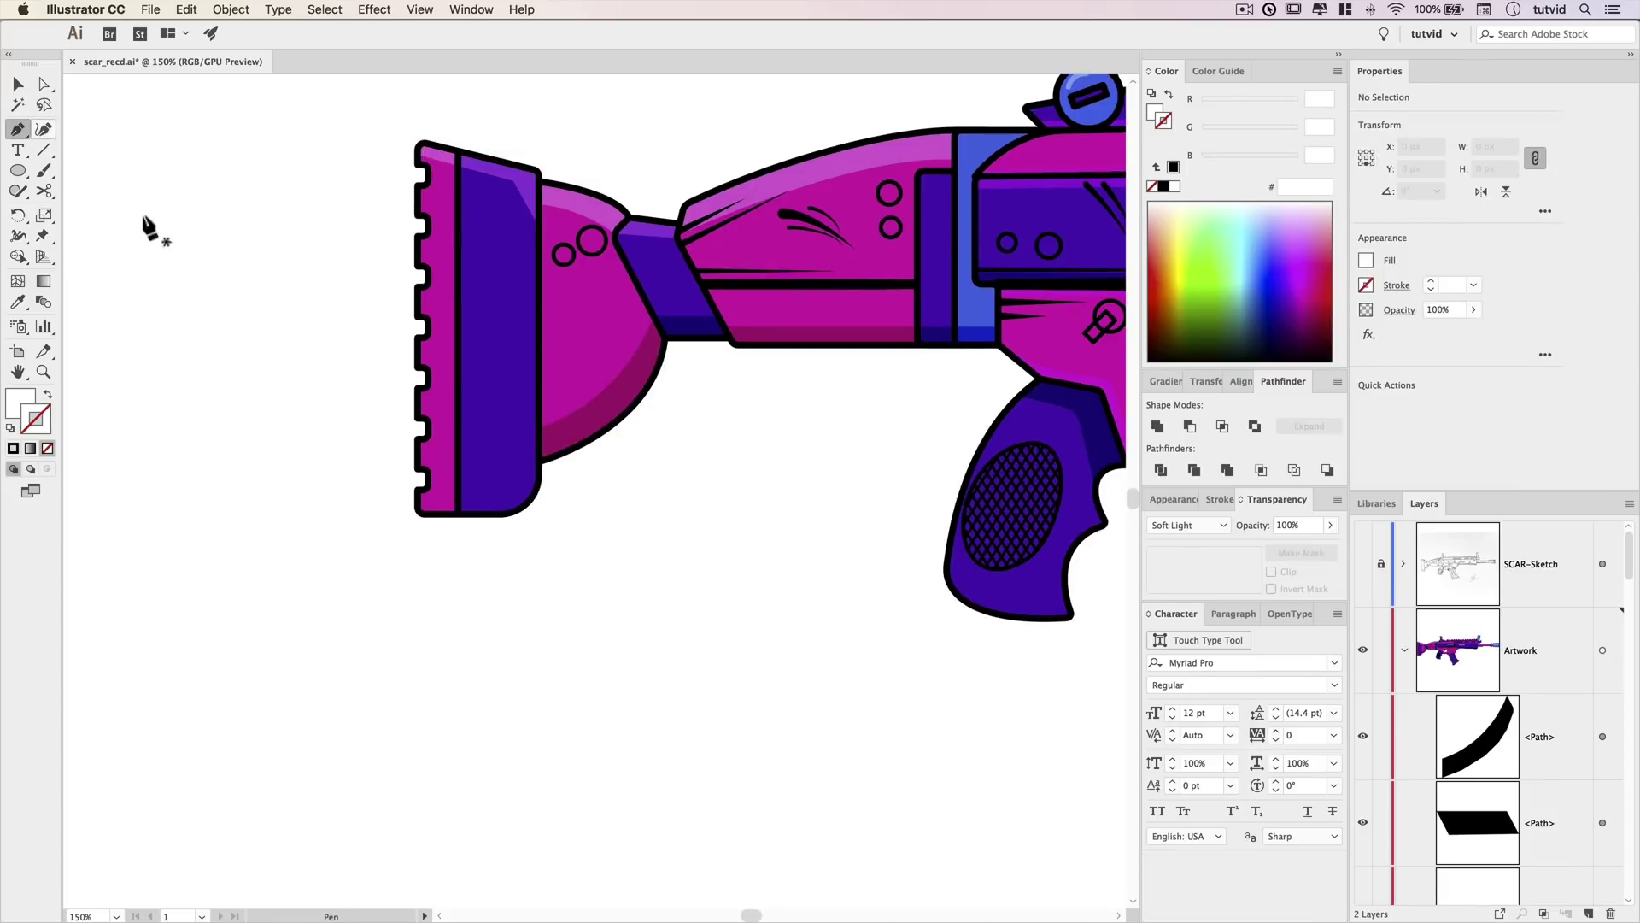
Draw a closed black shadow with a curved upper edge across the bottom of the butt pad and set it to Soft Light.
left_click_drag(418, 446, 423, 469)
left_click_drag(484, 490, 515, 490)
left_click(534, 496)
left_click(506, 514)
left_click(419, 514)
left_click(418, 446)
left_click(1188, 525)
Set a further shadow shape in the lower receiver area to the Soft Light blend mode.
key("super+minus")
key("super+minus")
key("super+minus")
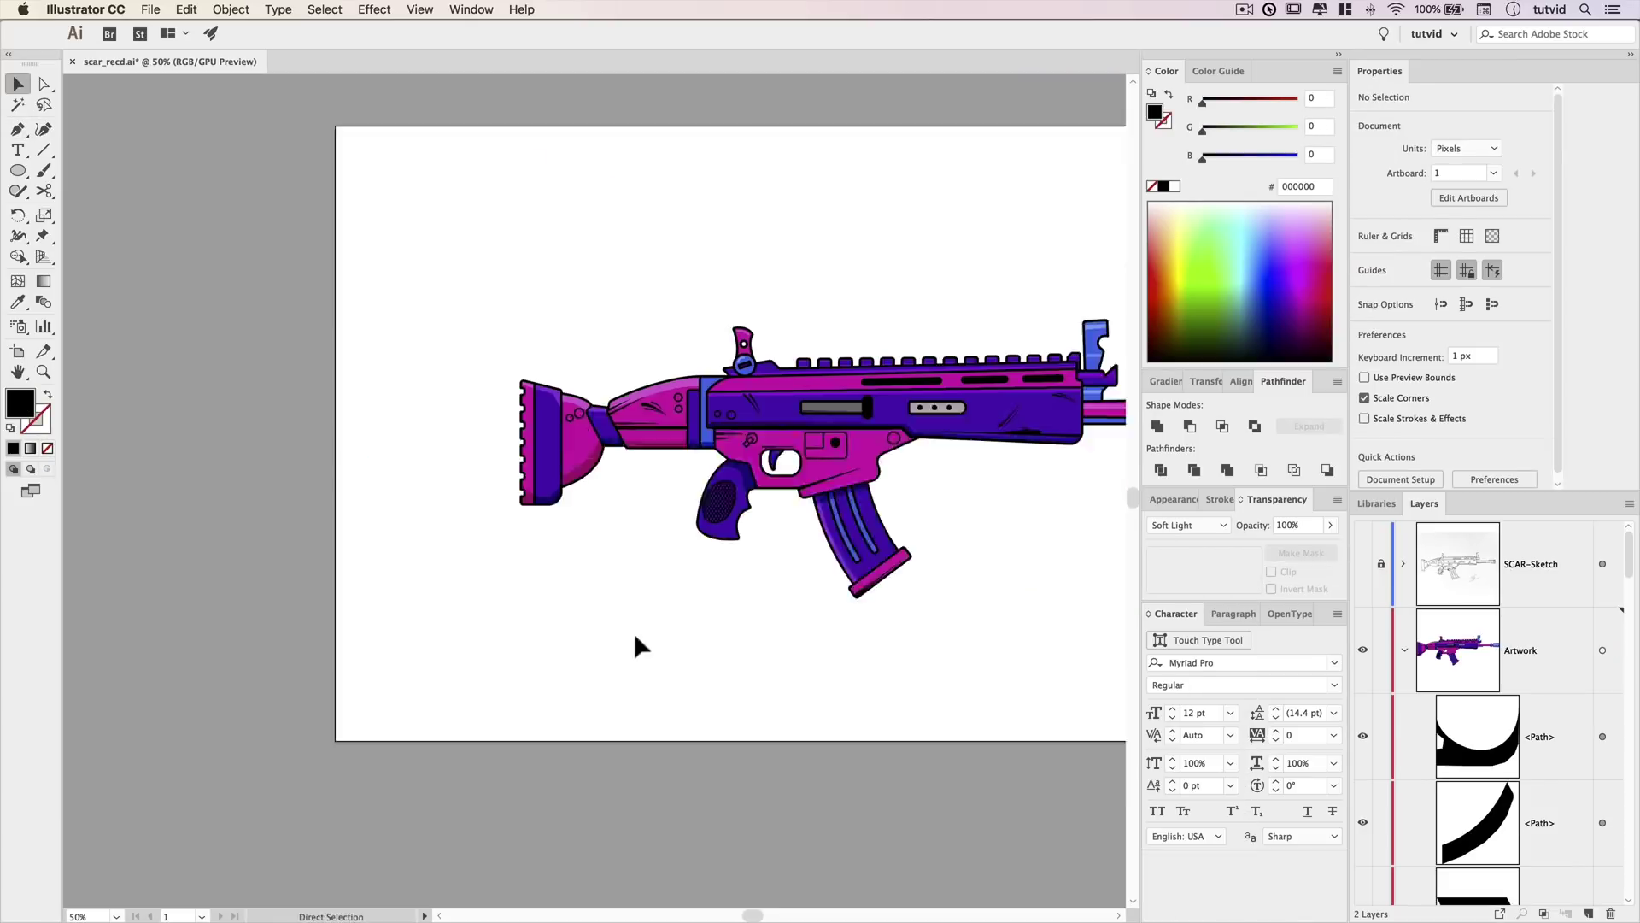
left_click_drag(840, 569, 639, 632)
left_click(608, 515)
left_click(608, 516)
left_click(1188, 525)
left_click(1193, 708)
key("super+0")
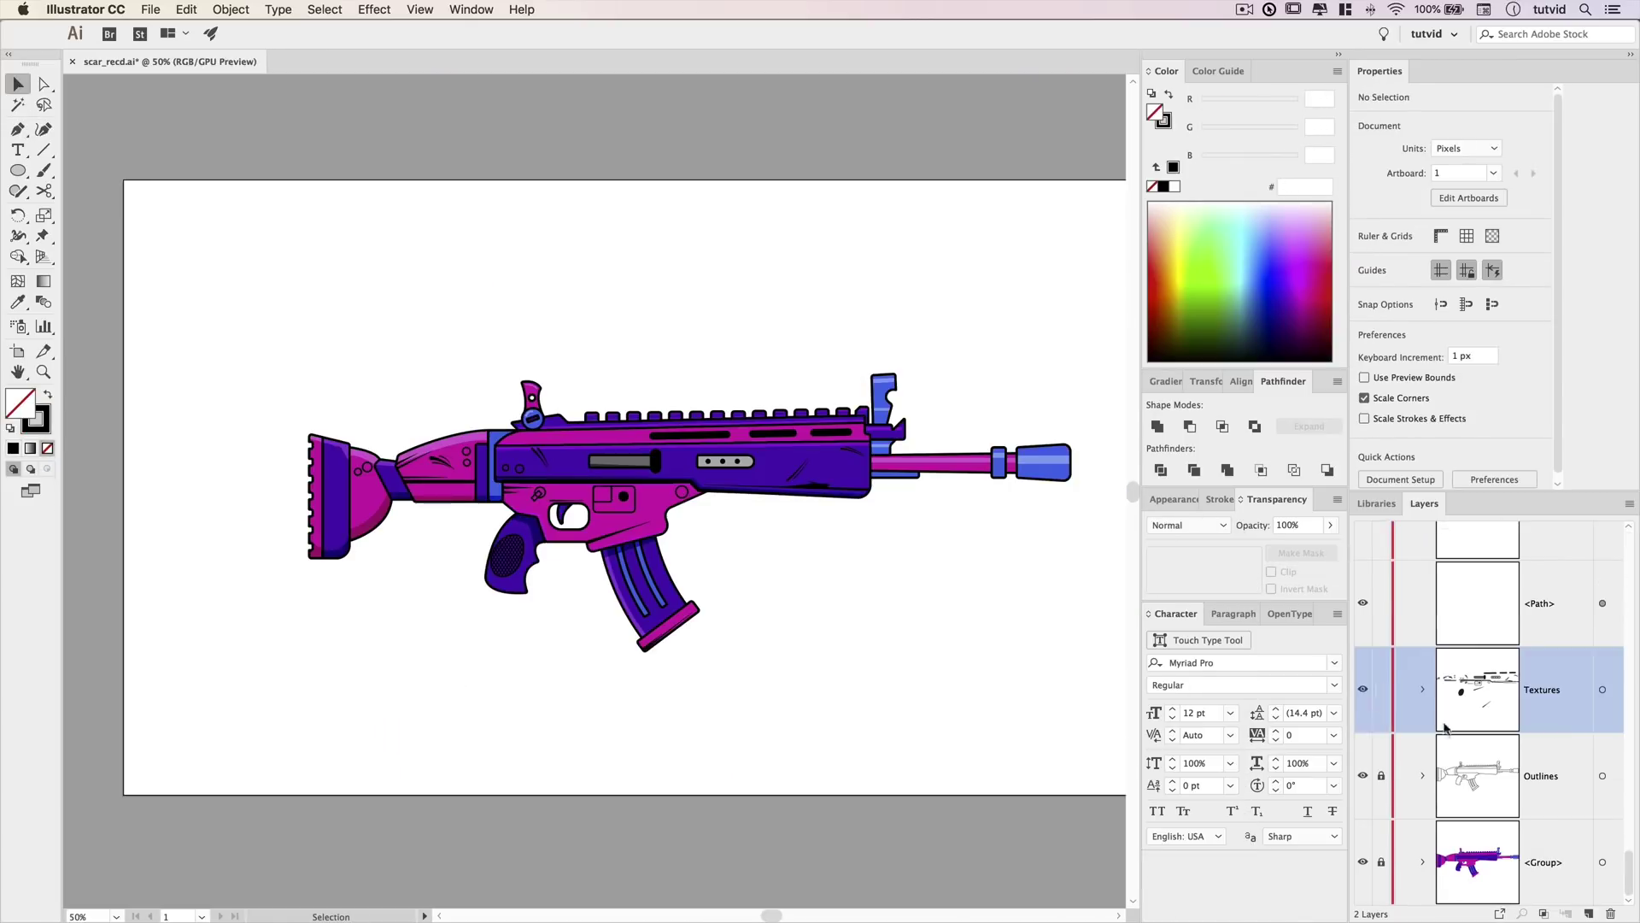
Group the highlight and shadow paths as Highlights and lock the group.
left_click(231, 9)
left_click(239, 73)
left_click(1381, 604)
Expand the Textures group and fill the selector's circle above the trigger guard with solid black.
left_click(533, 536)
left_click(578, 480)
left_click(578, 480)
left_click(578, 480)
left_click(622, 494)
key("super+shift+a")
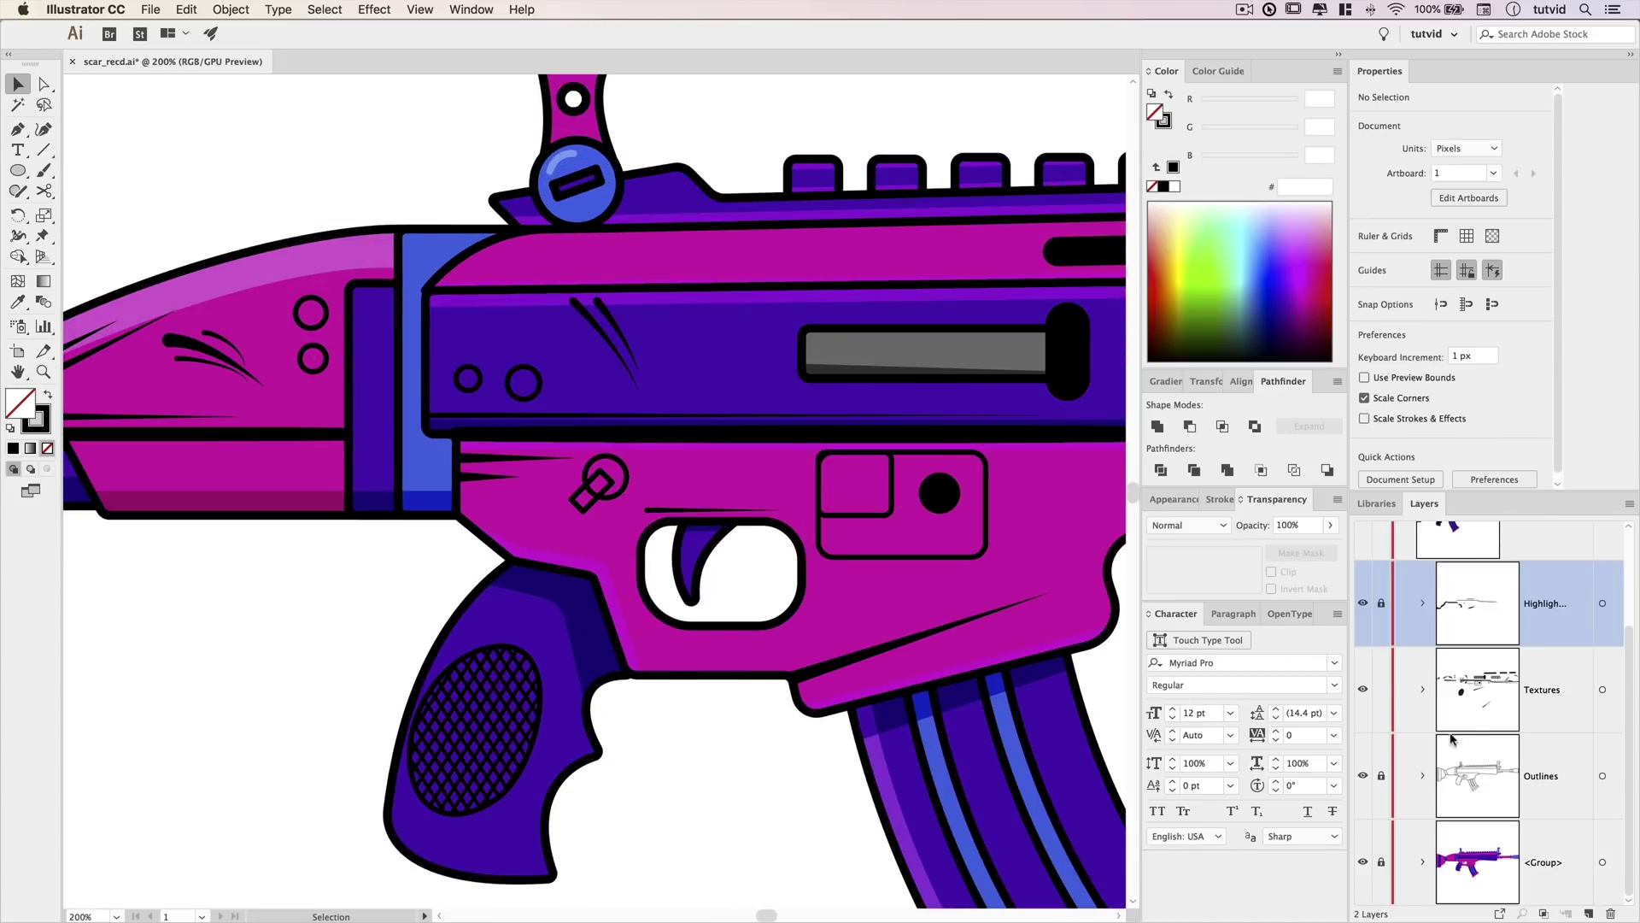
left_click(1422, 690)
scroll(1471, 742, "down", 5)
double_click(1380, 71)
scroll(1543, 568, "down", 5)
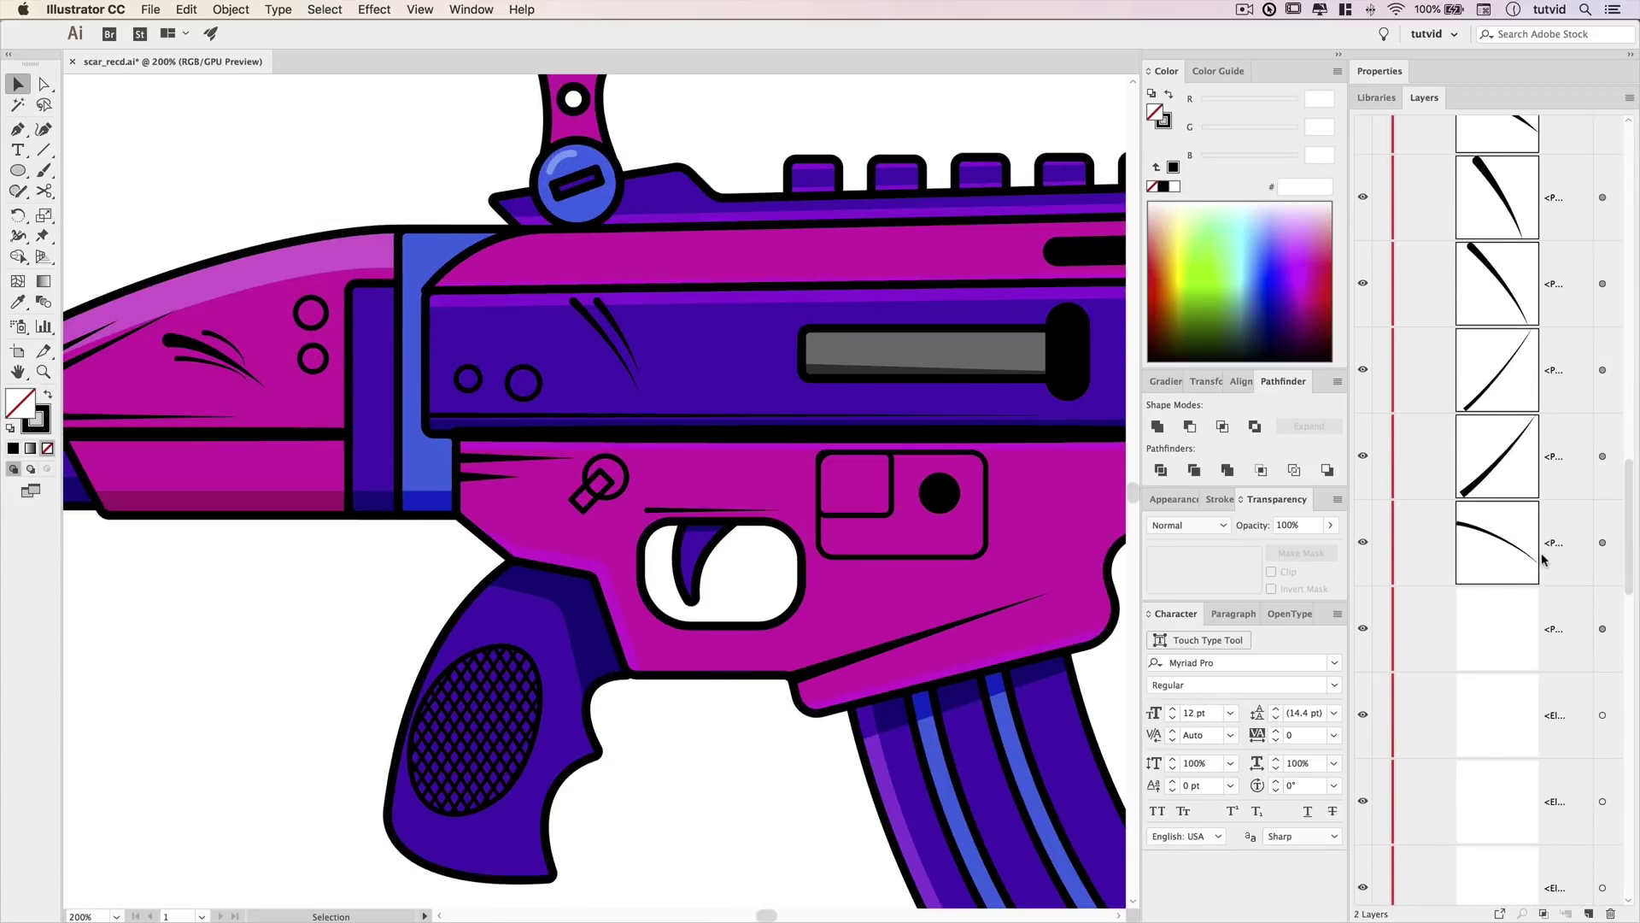
scroll(1543, 560, "down", 5)
Change the selector's angled rectangle from a black stroke to a solid black fill.
left_click(1603, 543)
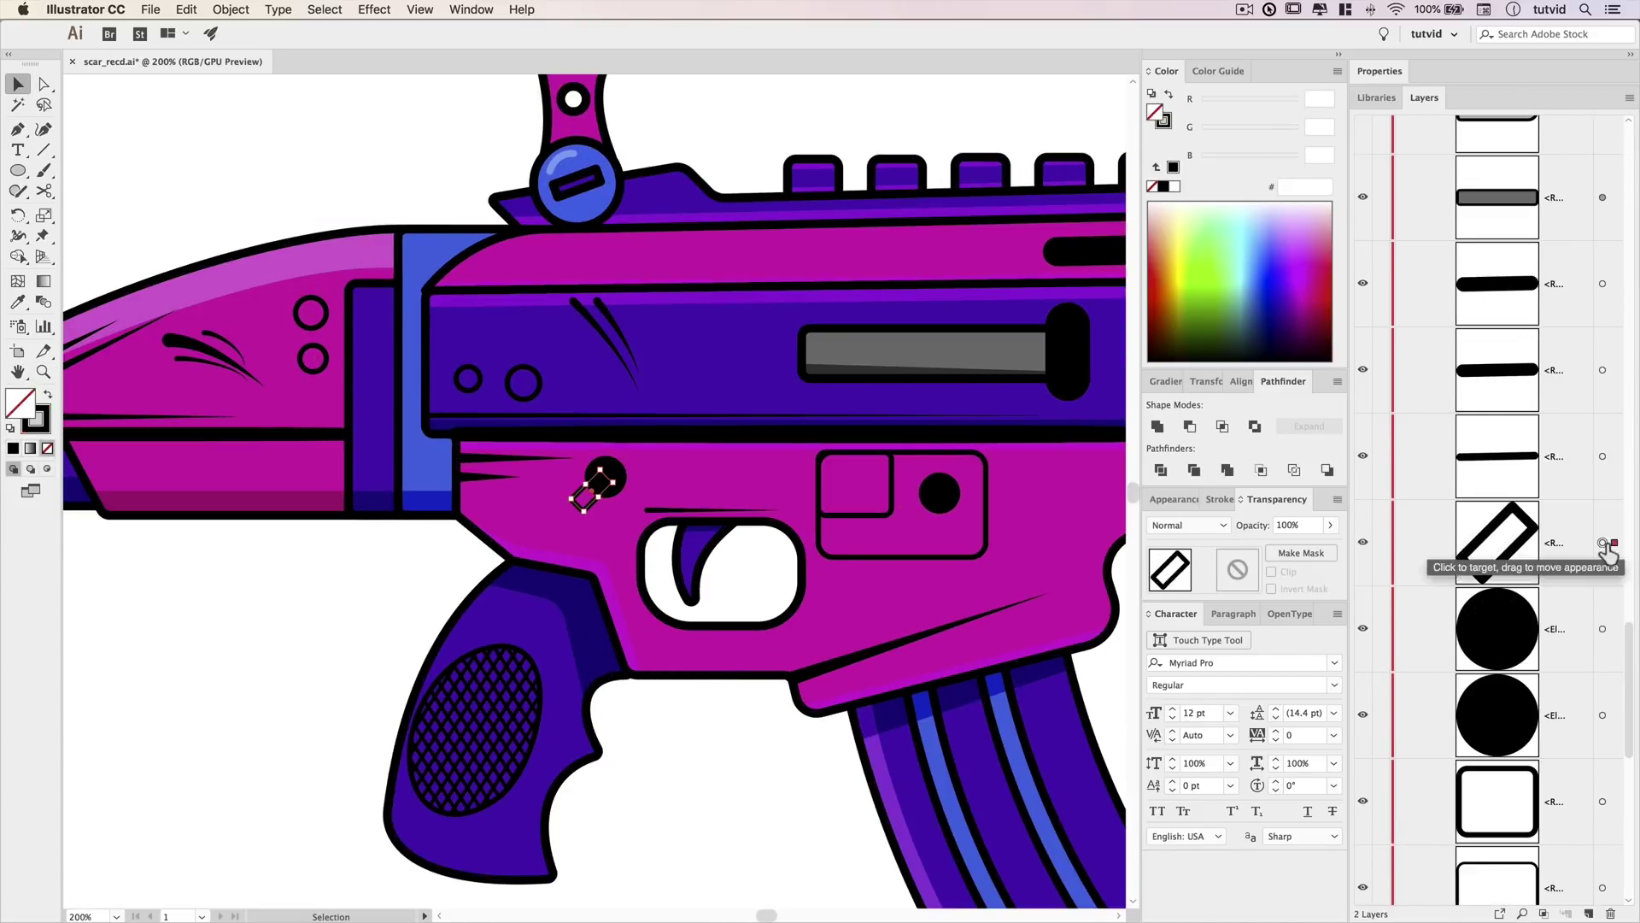
key("shift+x")
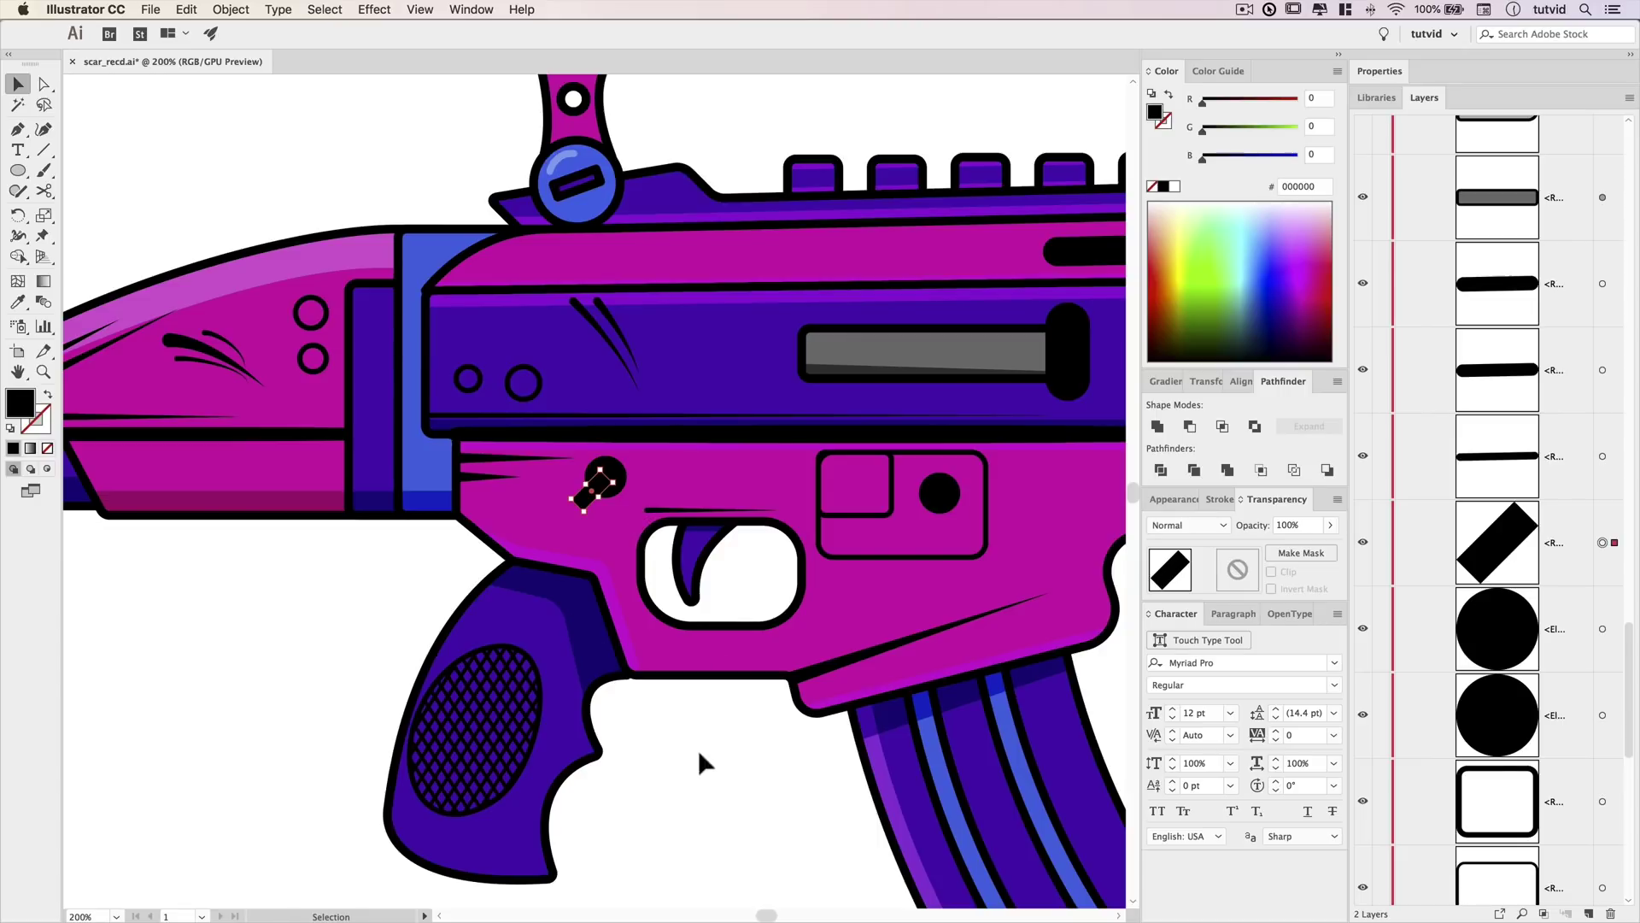
left_click(689, 770)
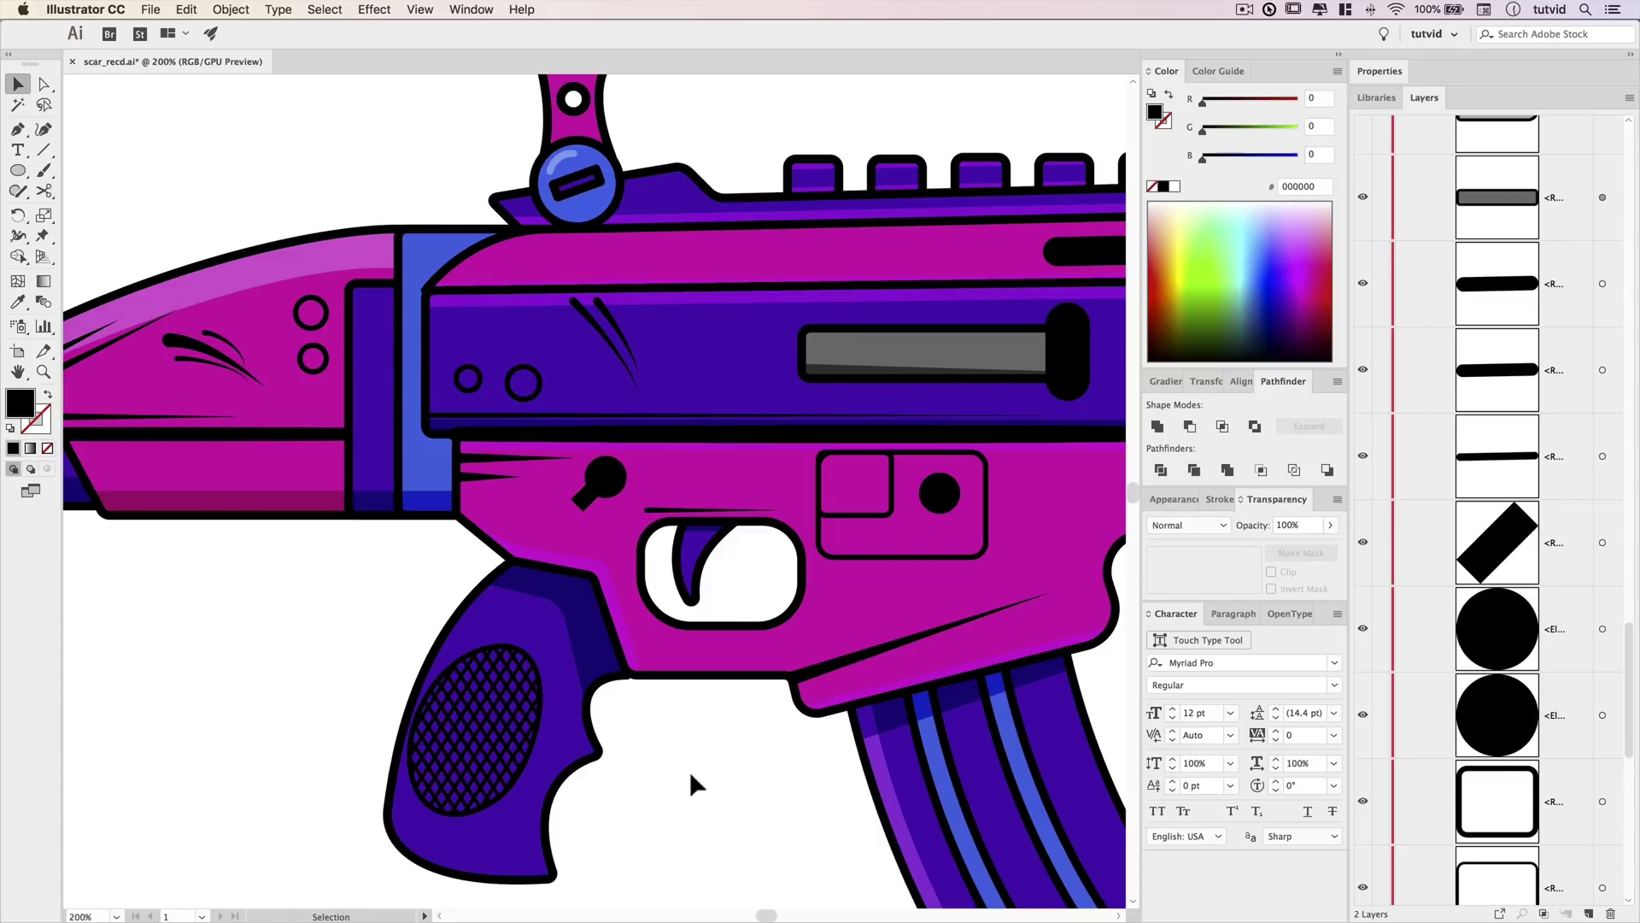
Select the Outlines group to adjust the pistol grip's stroke width with the Width tool.
key("ctrl+0")
left_click(743, 538)
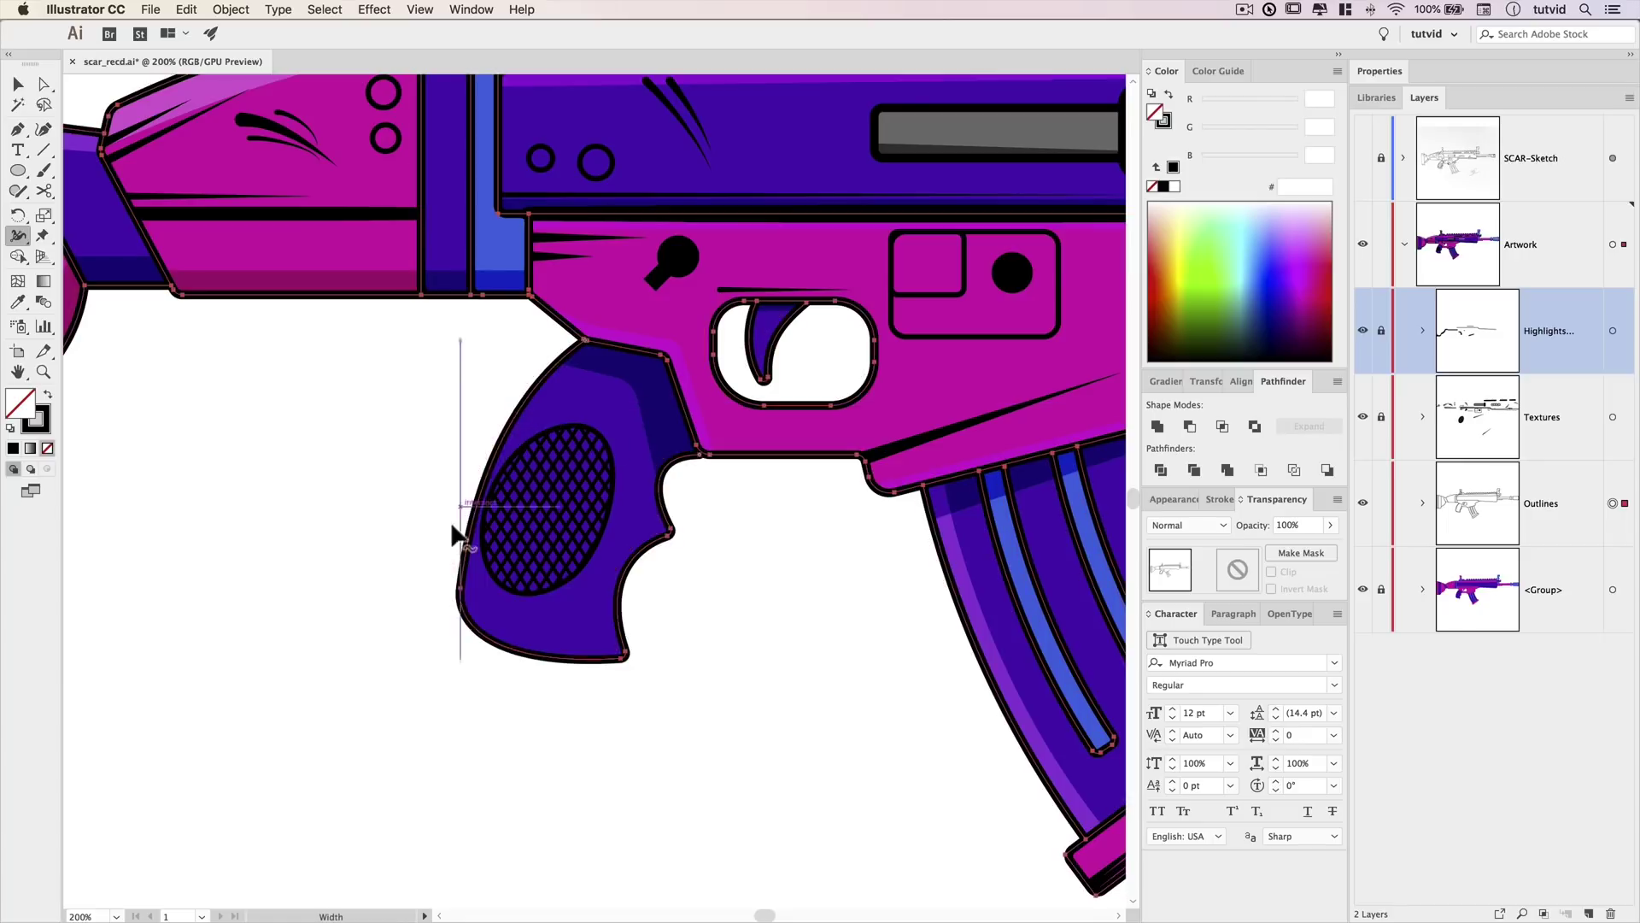
key("ctrl+0")
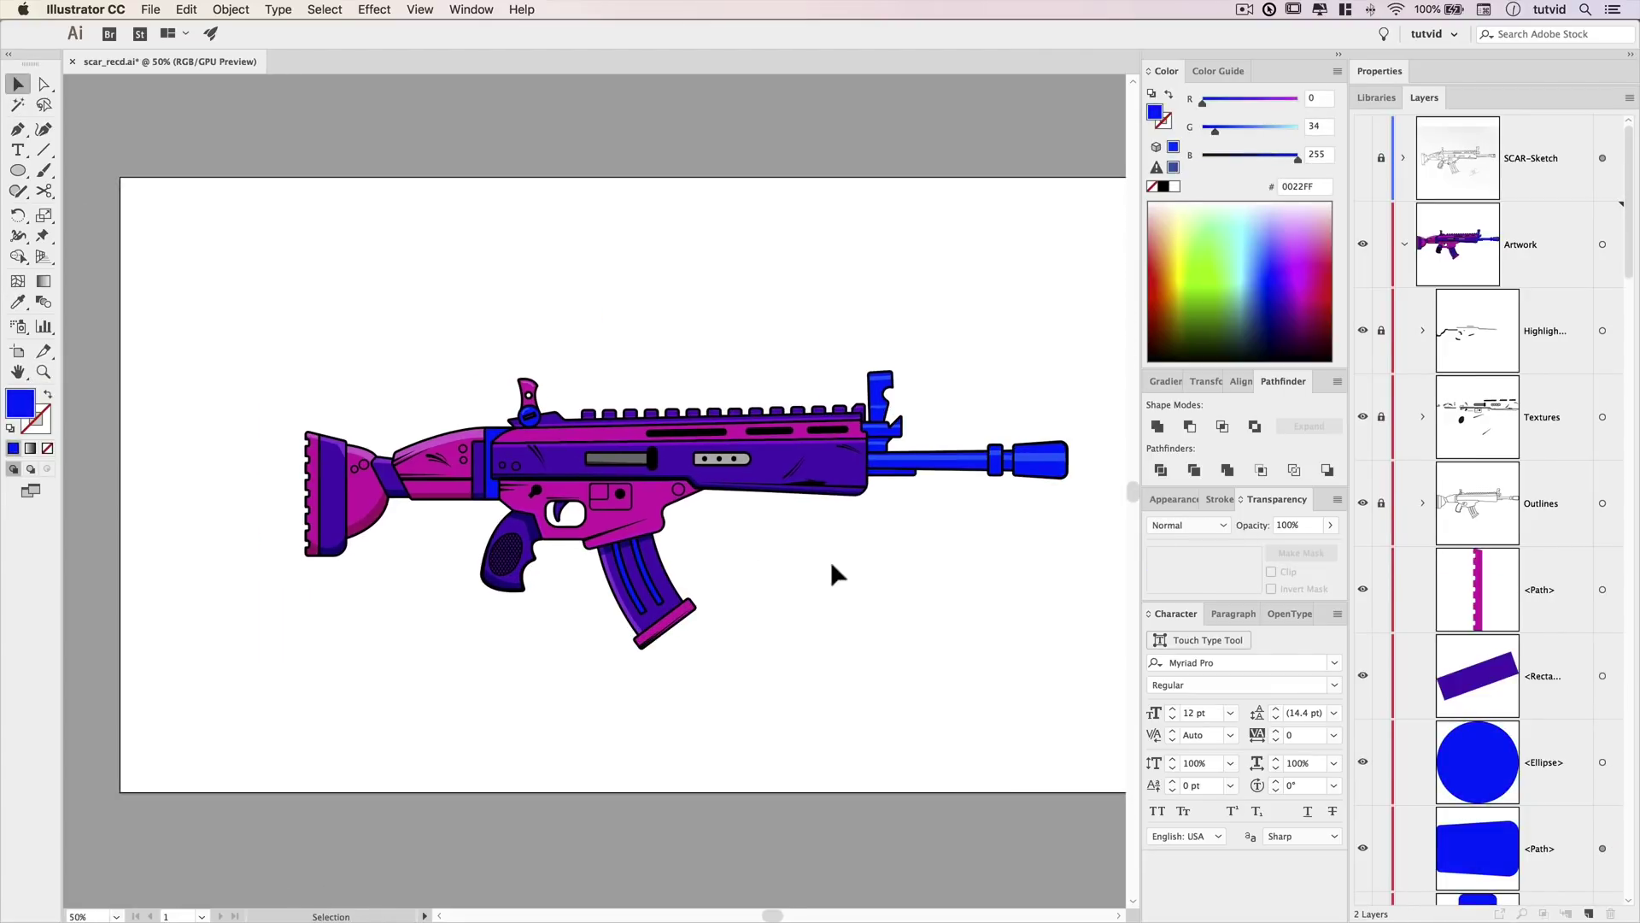
Group the loose colour shapes of the rifle and unlock the Highlights, Textures and Outlines groups.
key("super+minus")
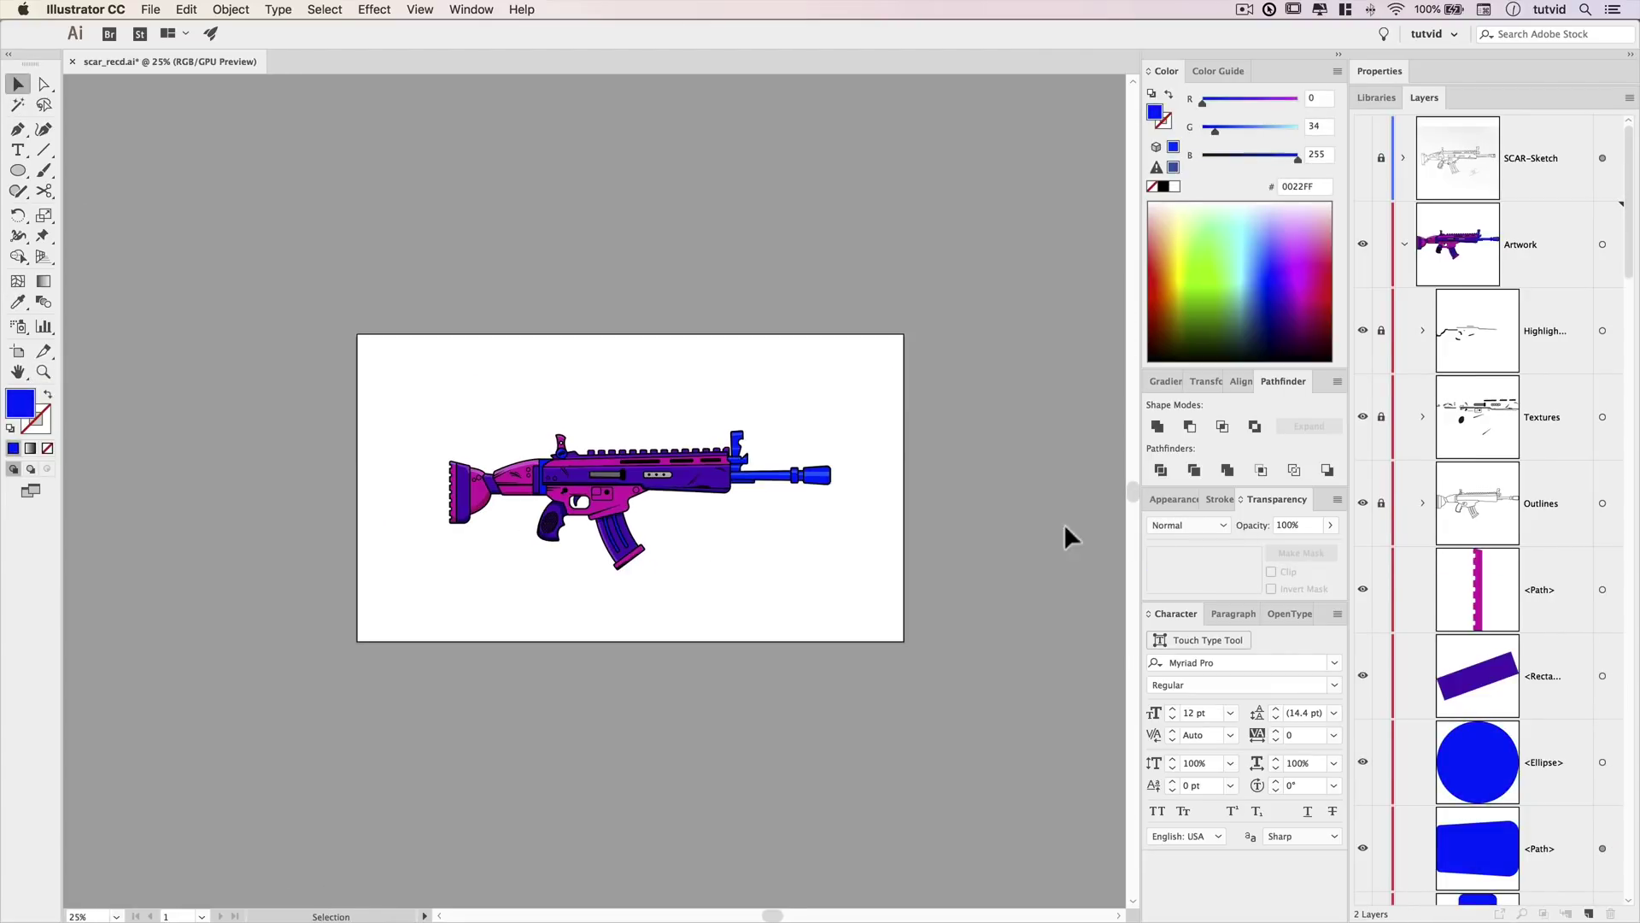
left_click_drag(453, 395, 784, 644)
key("super+g")
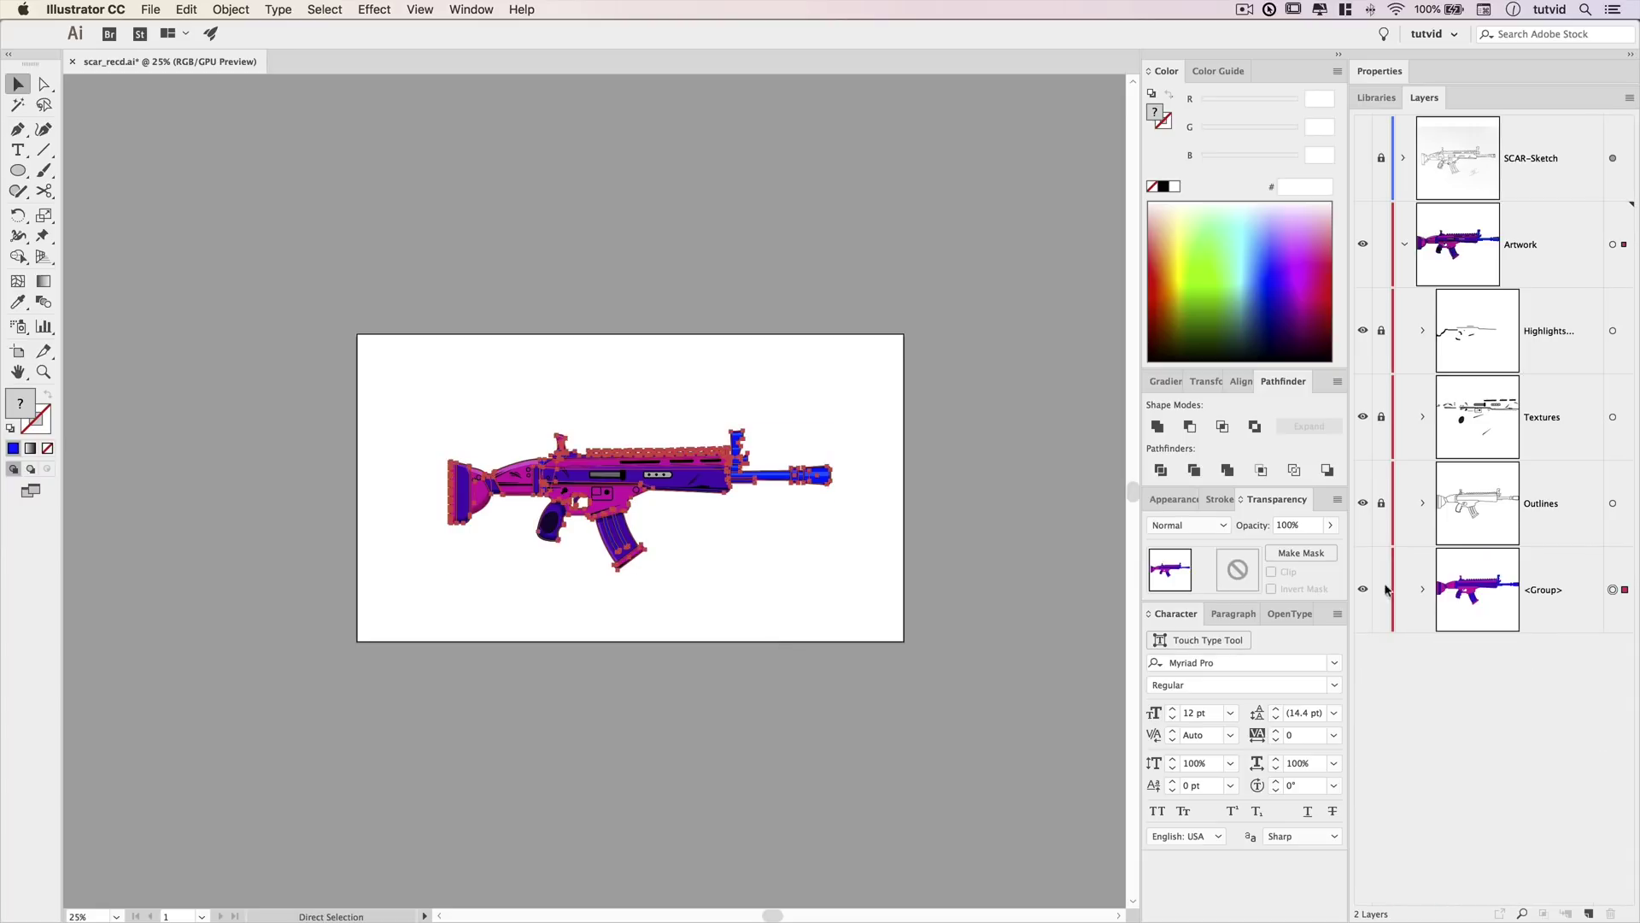
left_click_drag(1381, 503, 1381, 330)
Select the whole rifle artwork and place a duplicate of it directly above the artboard.
left_click(1496, 351)
key("super+a")
left_click_drag(692, 488, 764, 198)
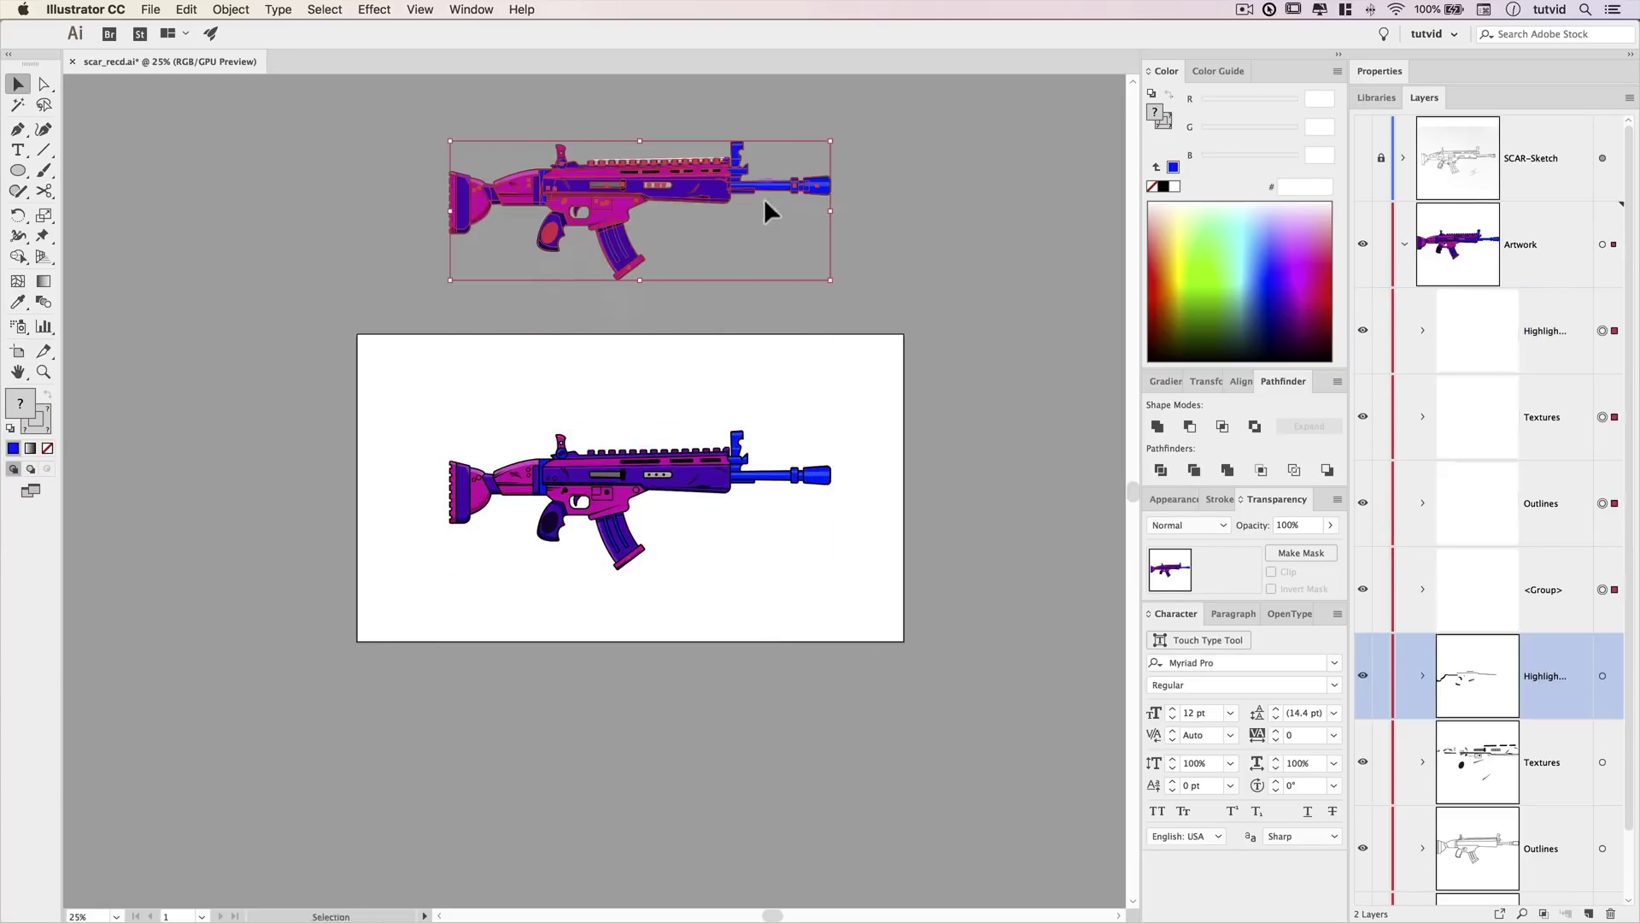
Inspect the highlight strokes along the top rail of the duplicate rifle above the artboard.
left_click(724, 300)
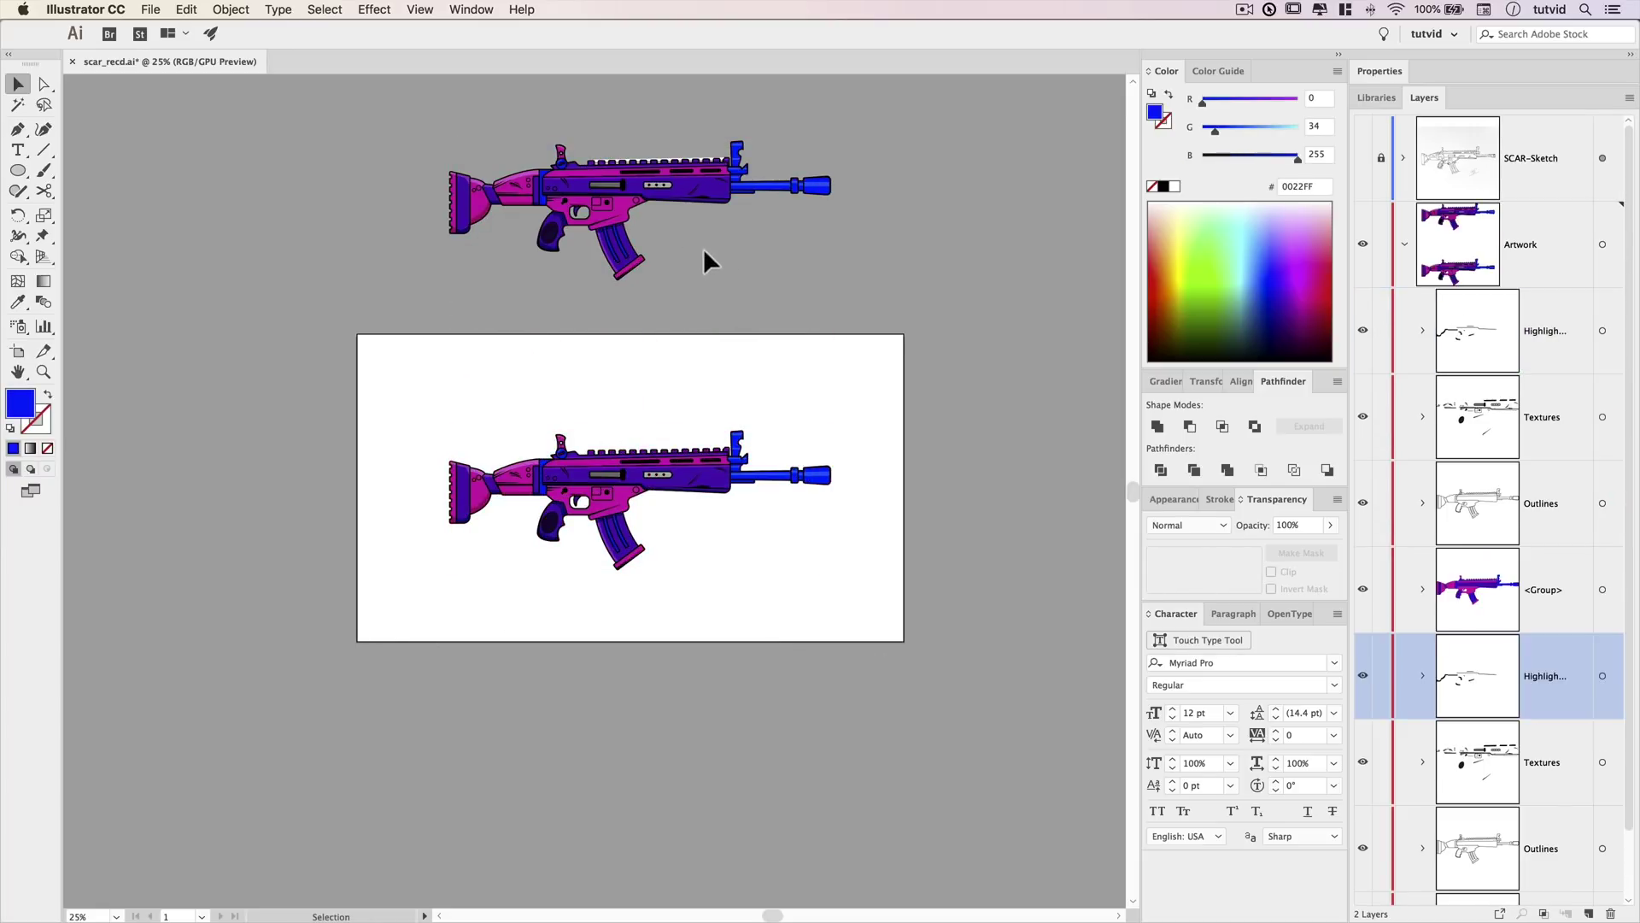
left_click(640, 162)
double_click(609, 488)
double_click(609, 489)
left_click_drag(523, 491, 745, 415)
key("v")
left_click(662, 450)
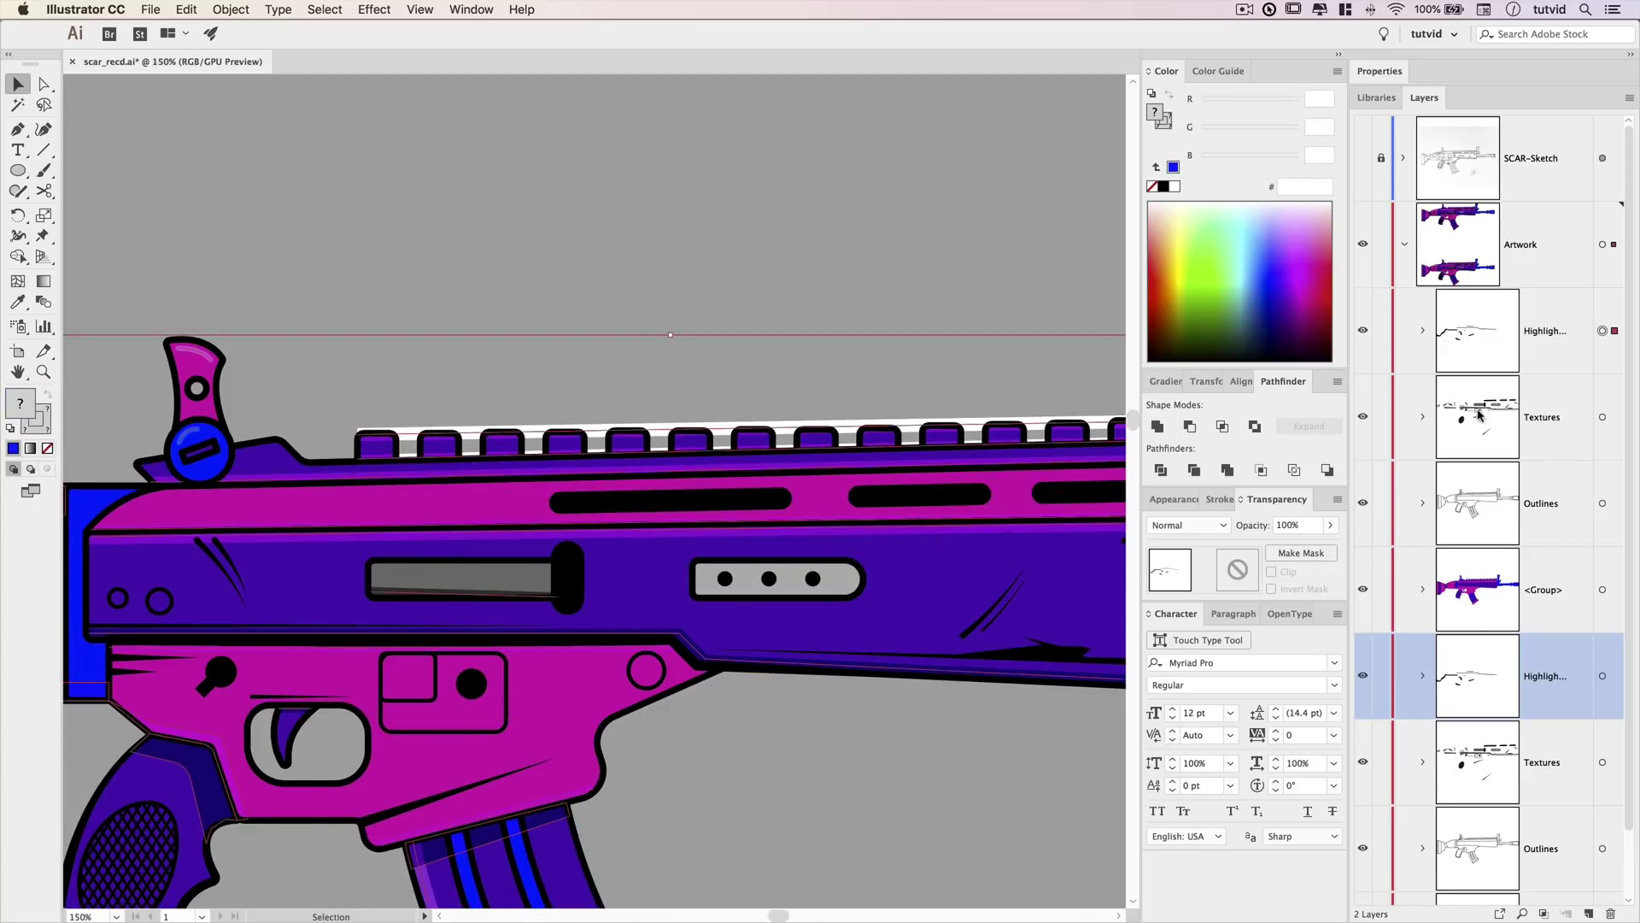
scroll(1401, 642, "down", 2)
key("super+0")
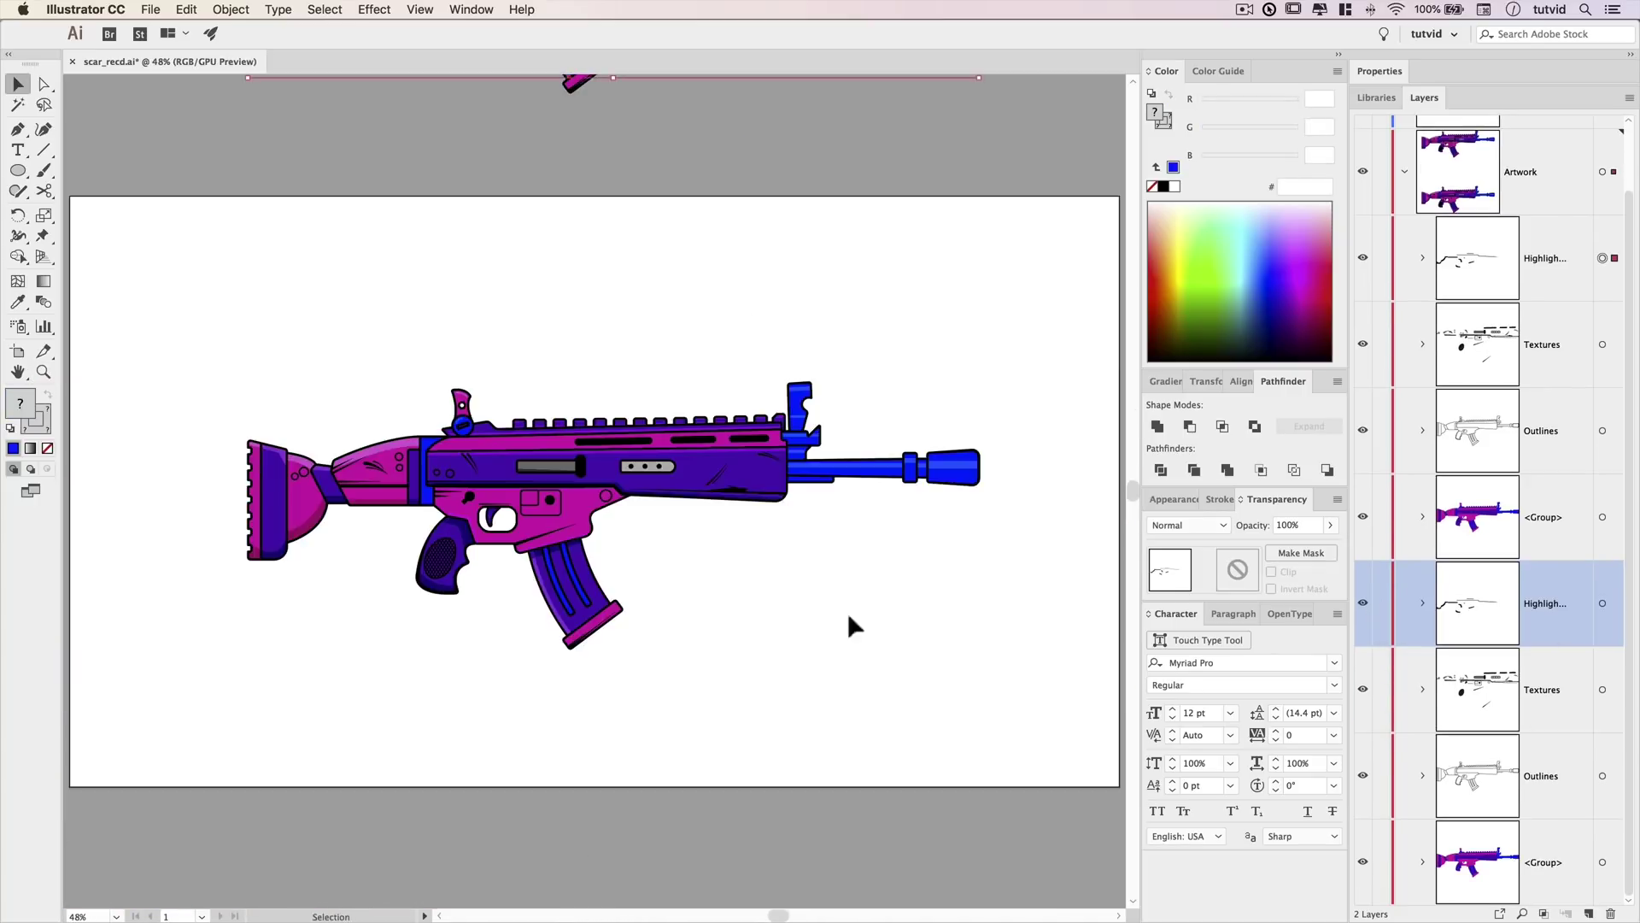
Delete the duplicate rifle above the artboard.
left_click_drag(849, 290, 814, 719)
left_click_drag(1048, 194, 171, 555)
key("Delete")
left_click_drag(857, 735, 827, 412)
scroll(756, 584, "left", 3)
scroll(756, 584, "down", 1)
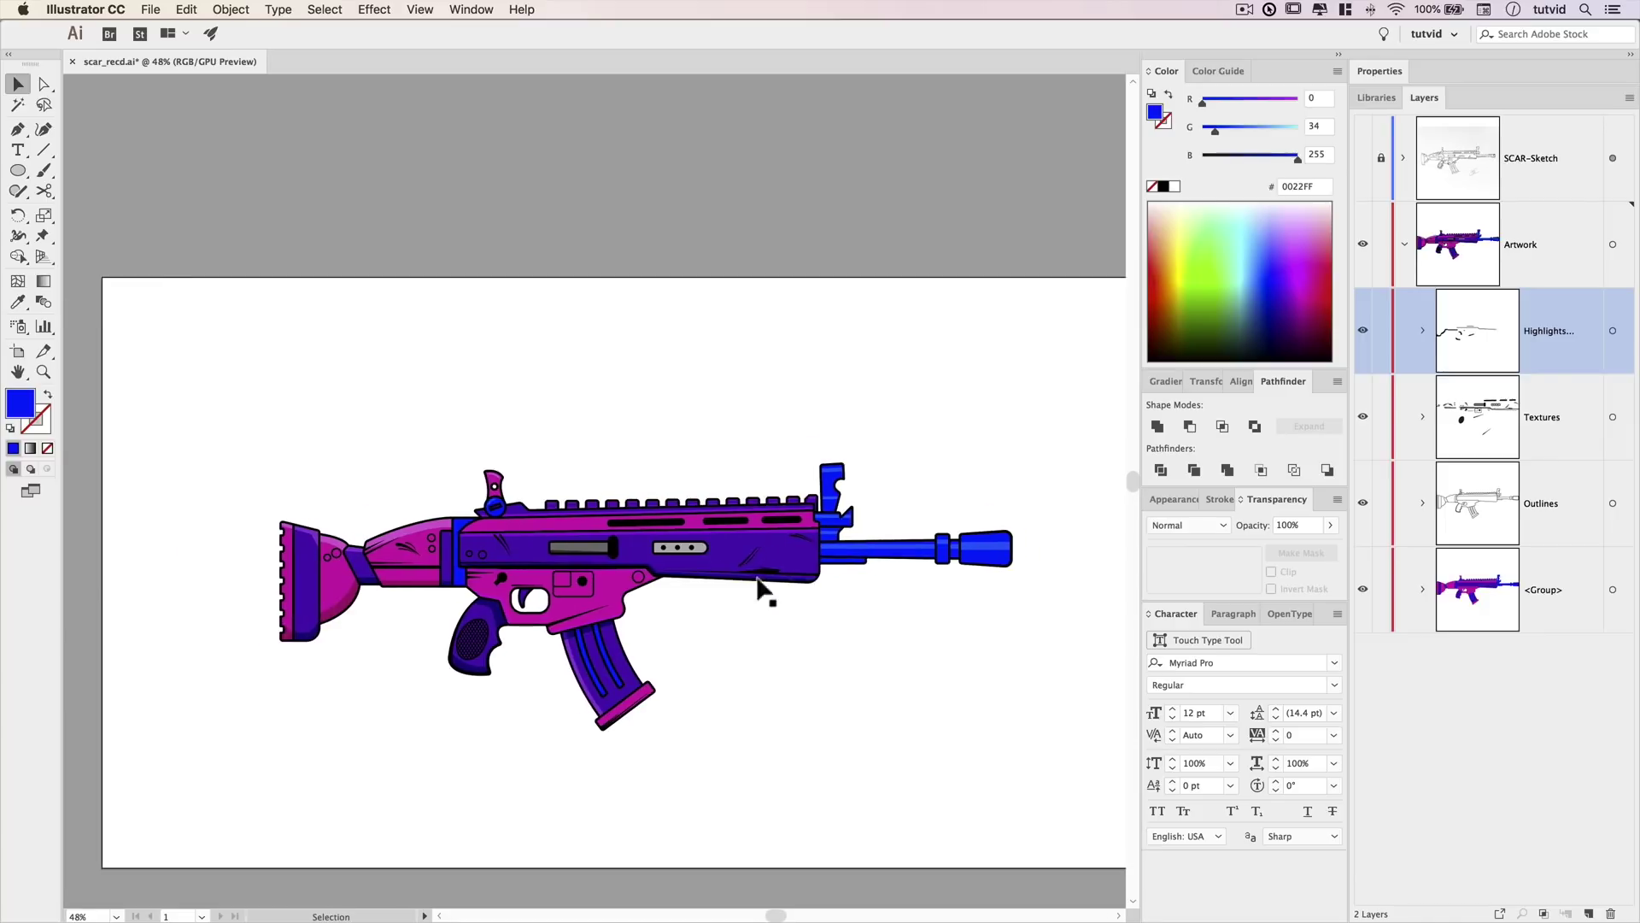
Ungroup the Highlights group into separate paths.
left_click(1423, 330)
key("super+a")
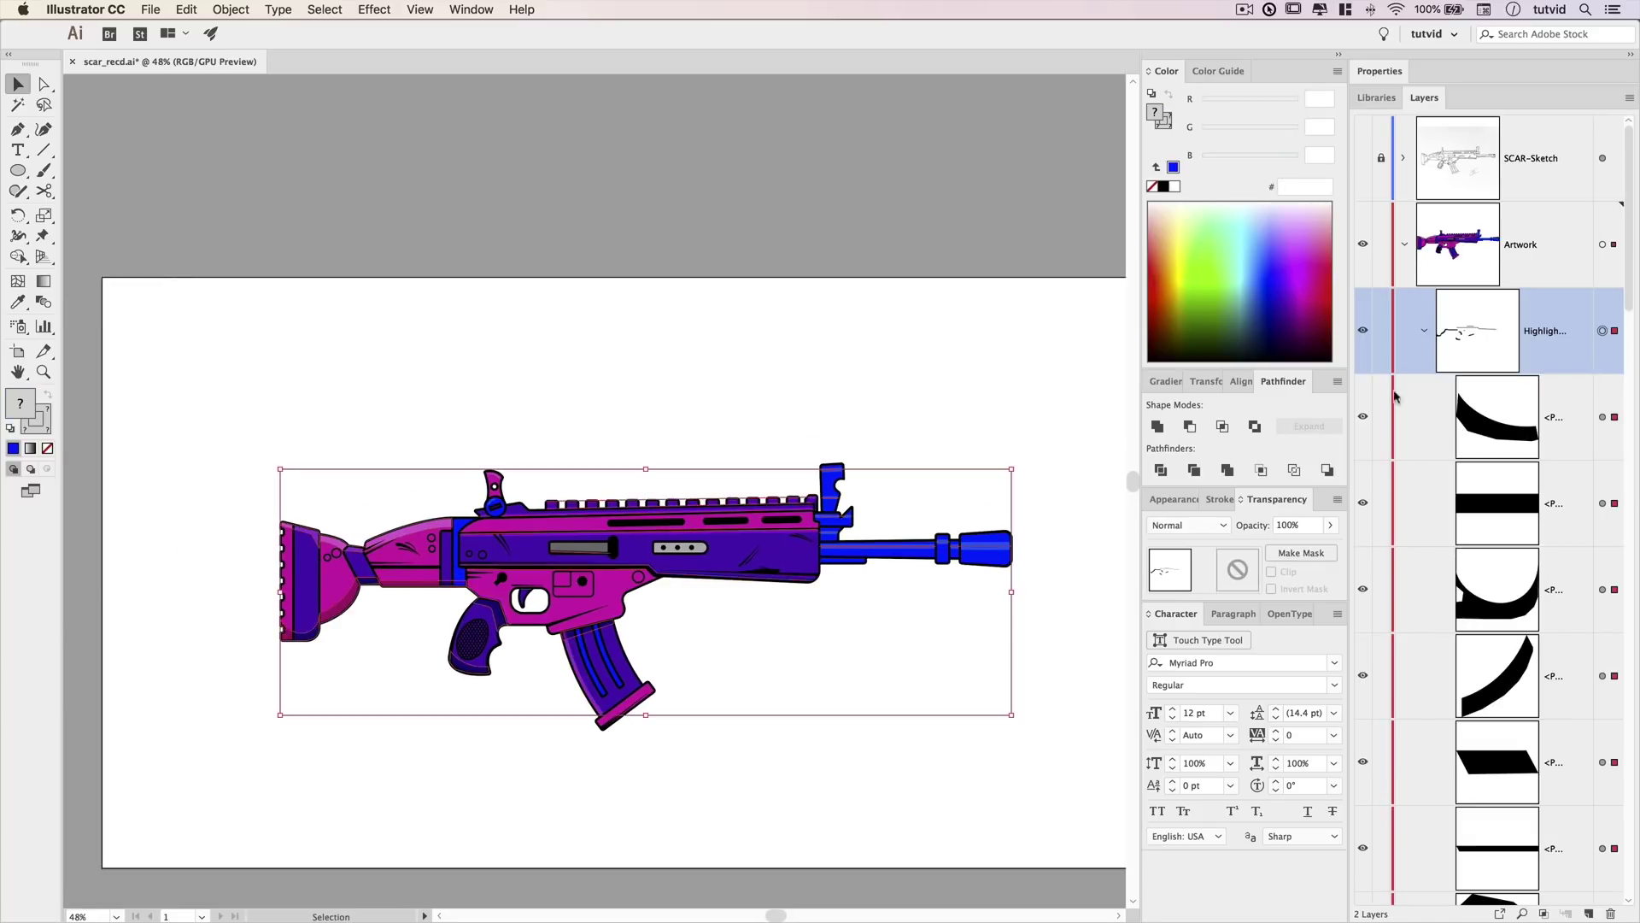
left_click(1573, 251)
left_click(987, 591)
left_click(1603, 331)
key("super+shift+g")
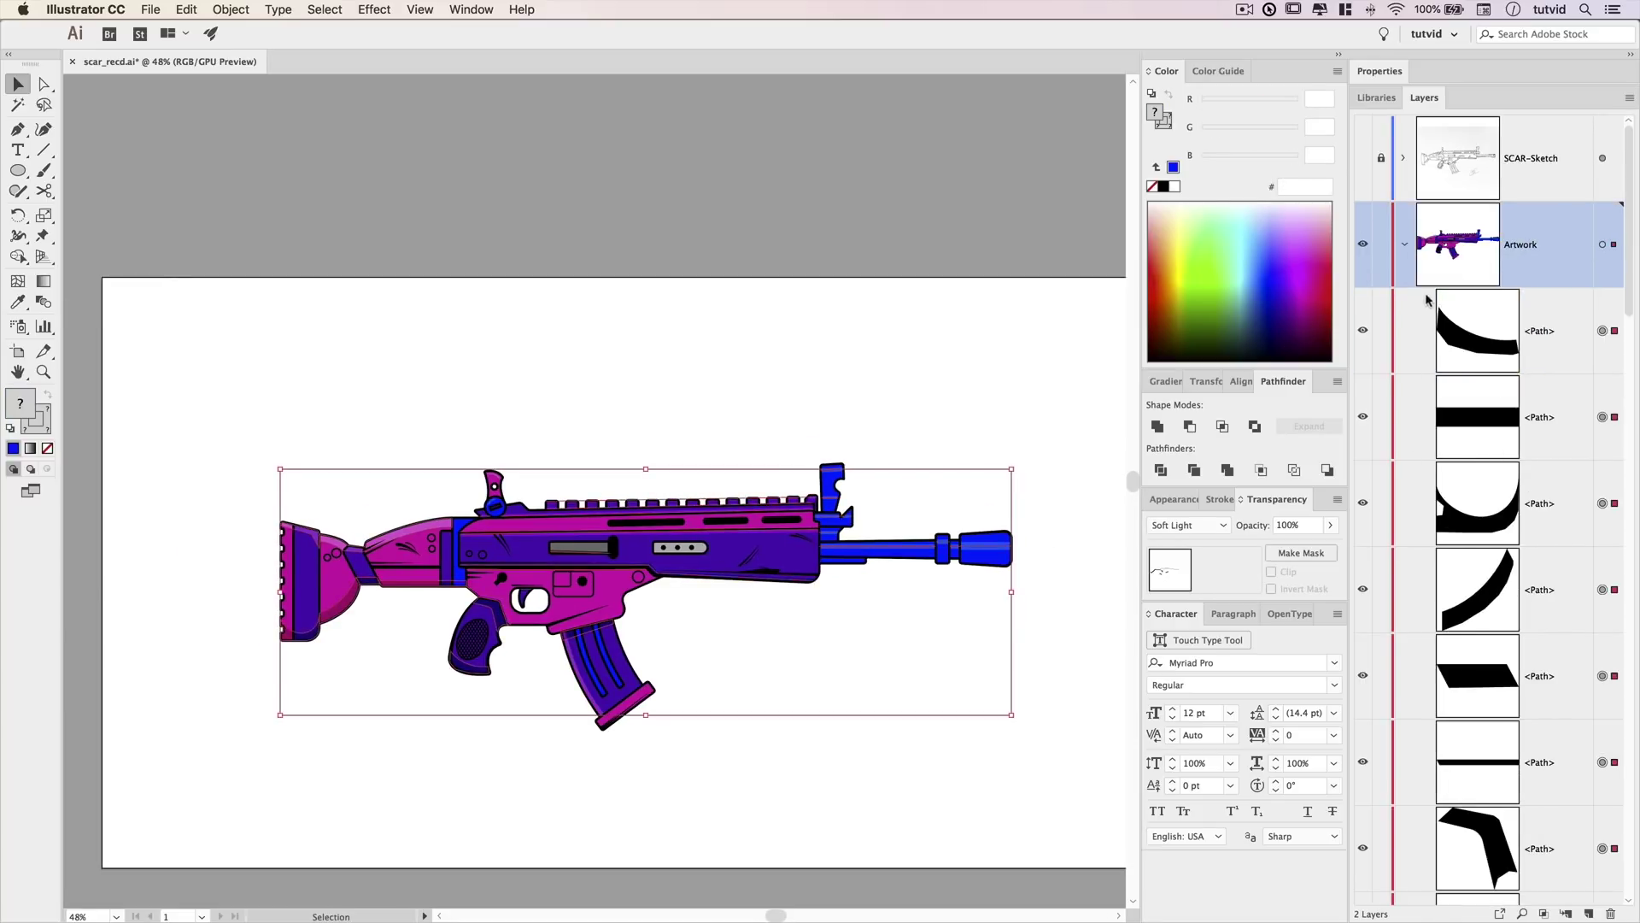
key("super+z")
left_click(1424, 331)
key("super+shift+g")
left_click(595, 356)
Cut the highlight stroke that runs along the top rail into separate segments with the Scissors tool.
left_click(738, 518, "super")
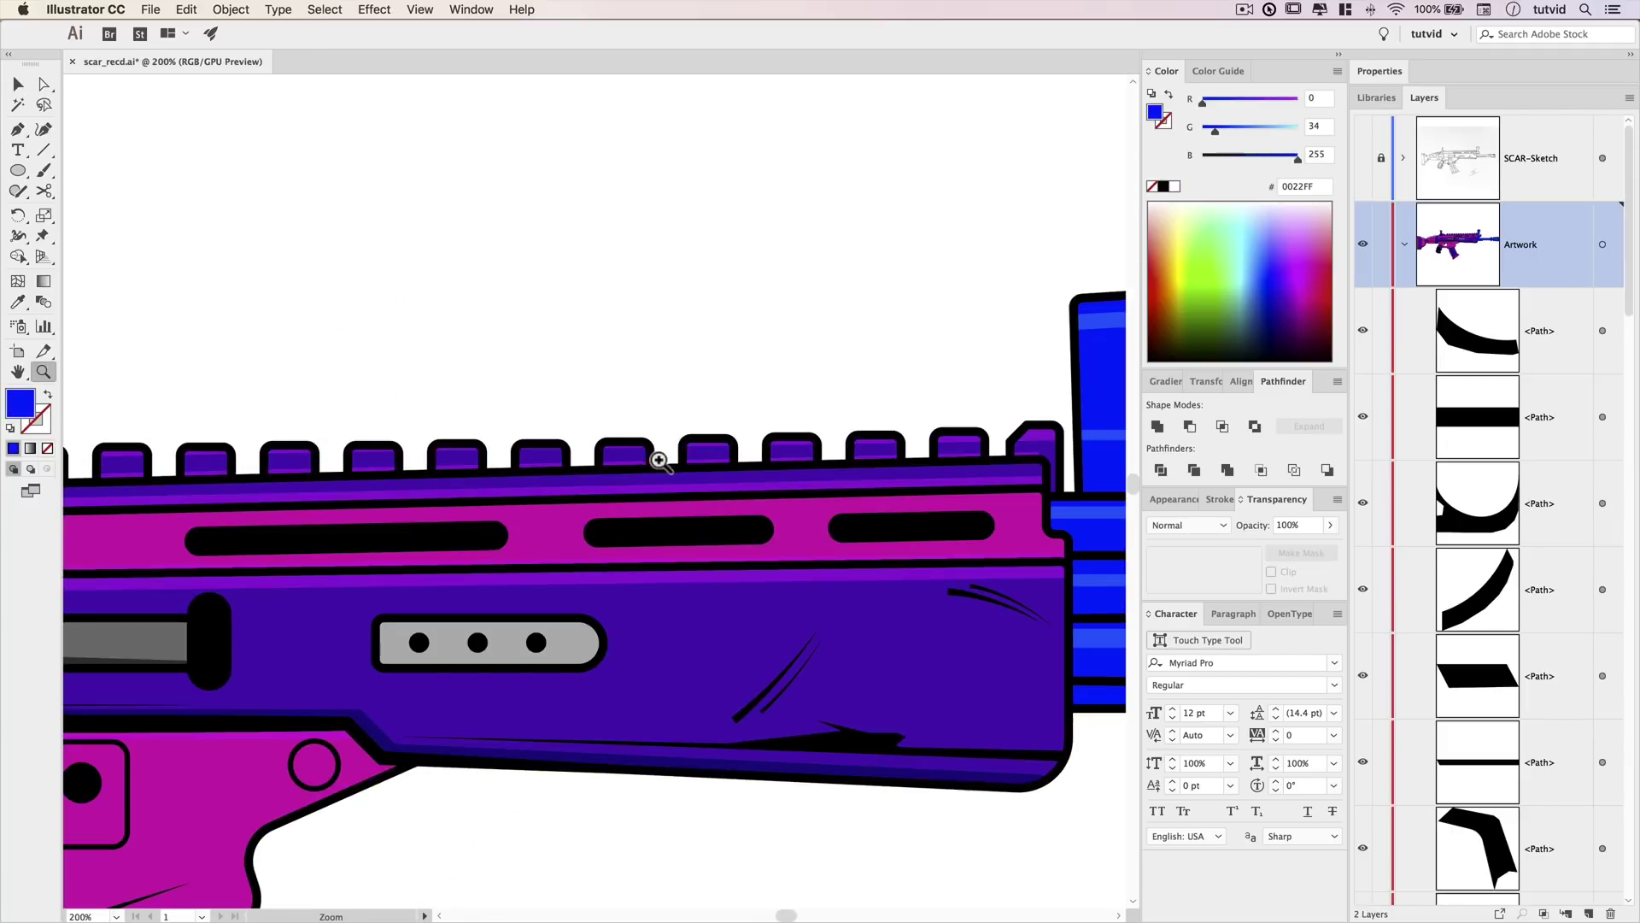
left_click(694, 458)
scroll(598, 470, "left", 10)
key("c")
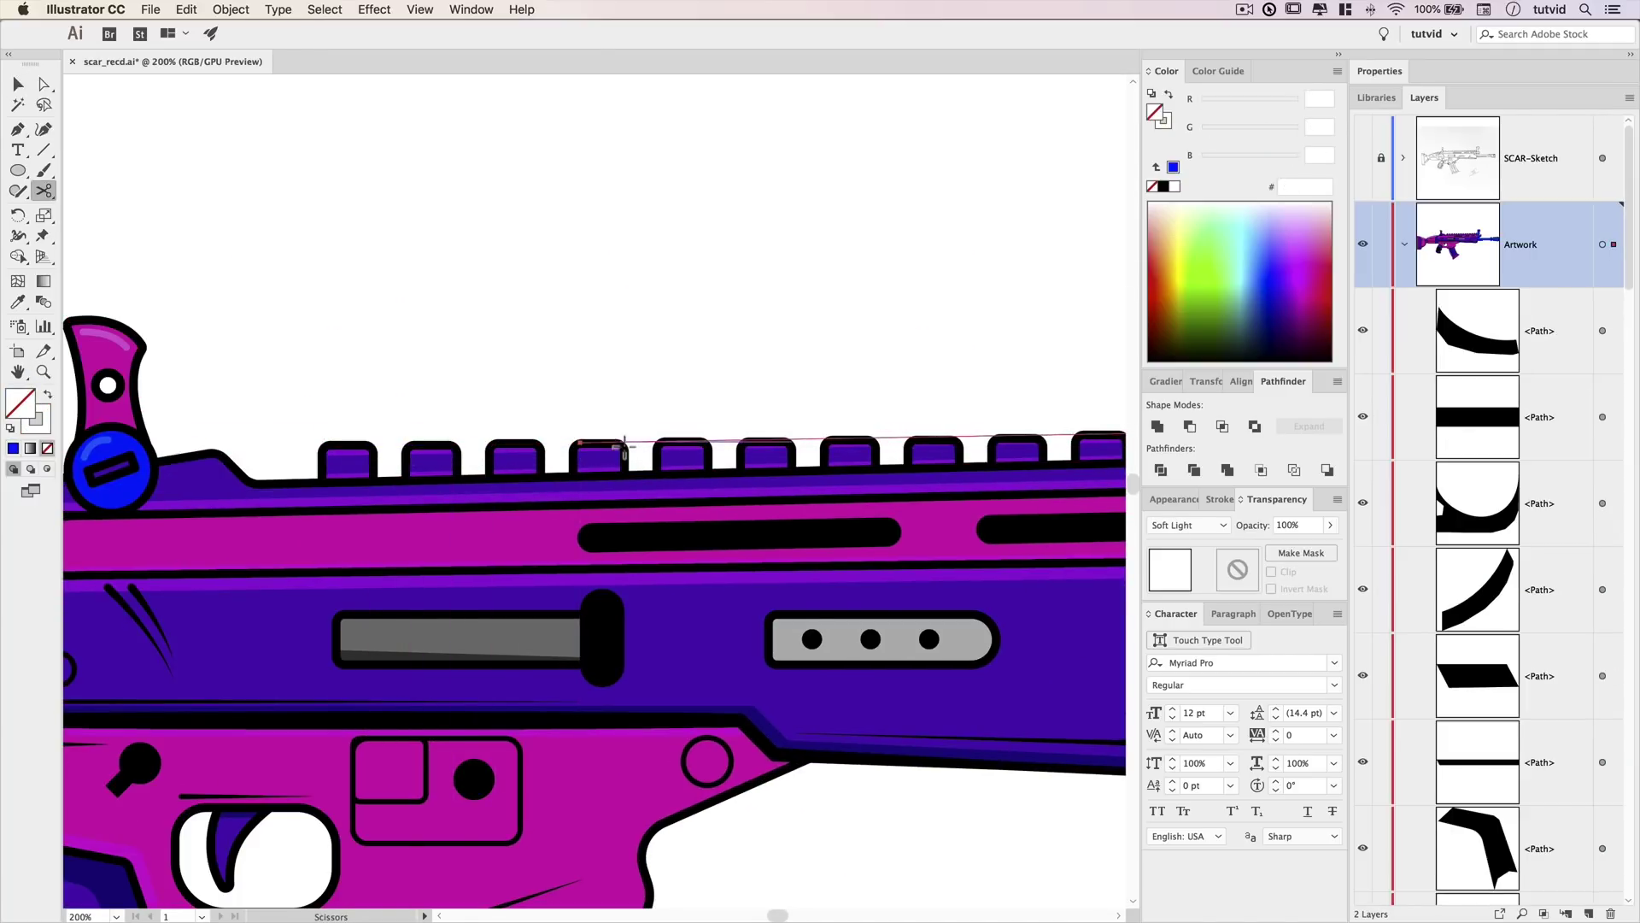
key("v")
left_click(711, 461)
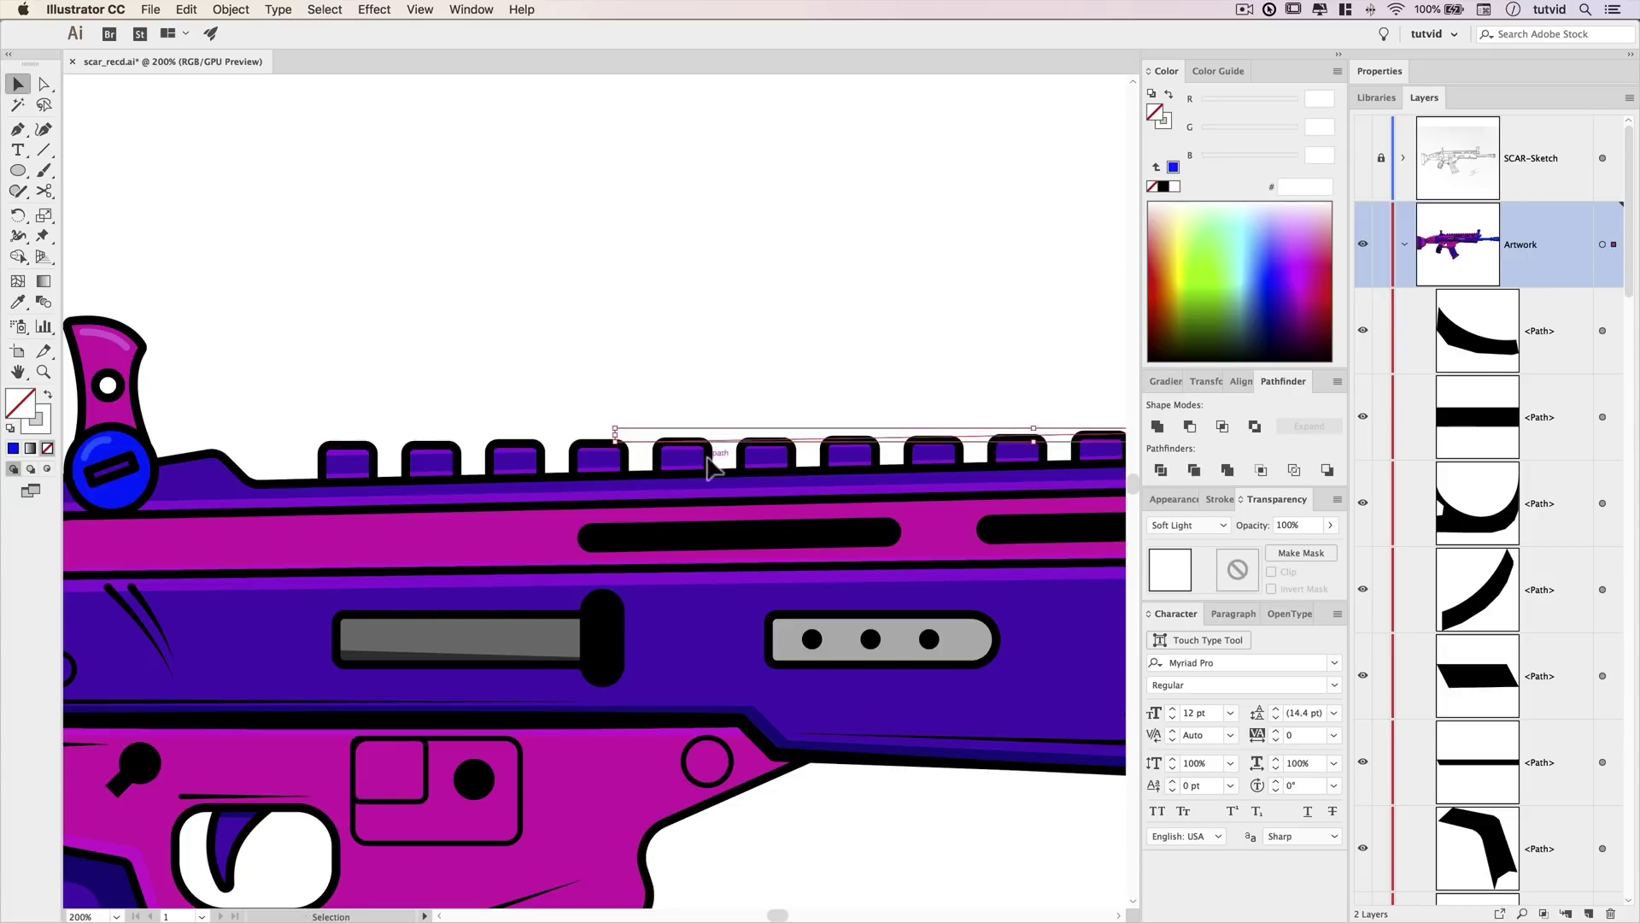
Select the highlight segments on the top rail's teeth and set their stroke weight to 4 pt.
scroll(1004, 440, "right", 6)
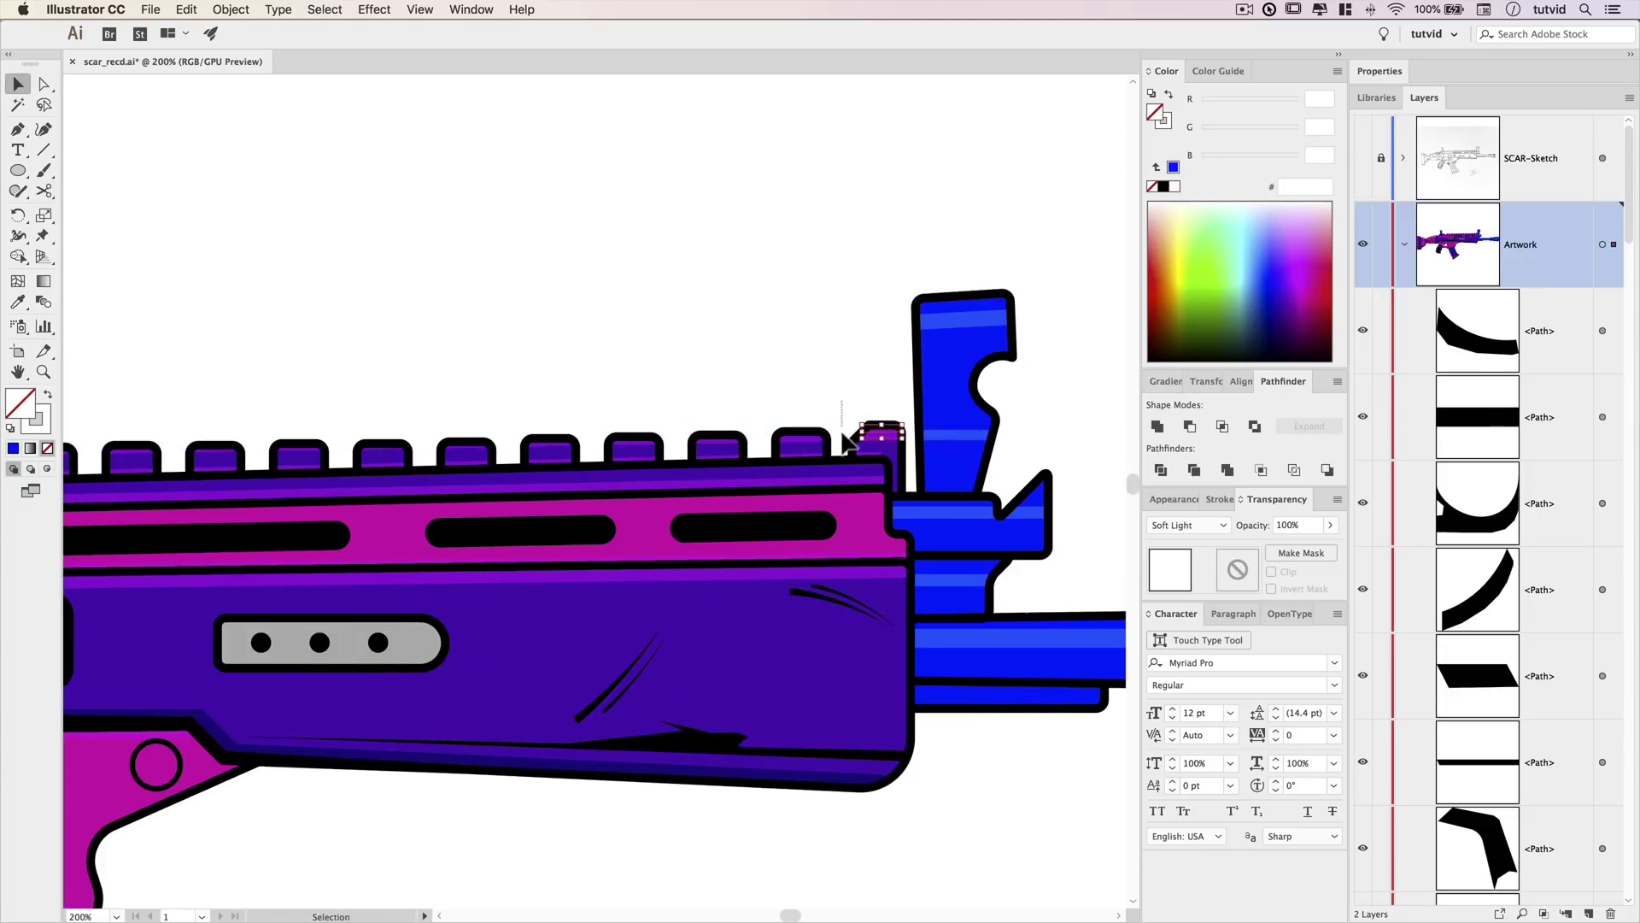
key("super+minus")
mouse_move(372, 436)
left_mouse_down()
mouse_move(820, 461)
mouse_move(549, 429)
left_mouse_up()
left_click(983, 438)
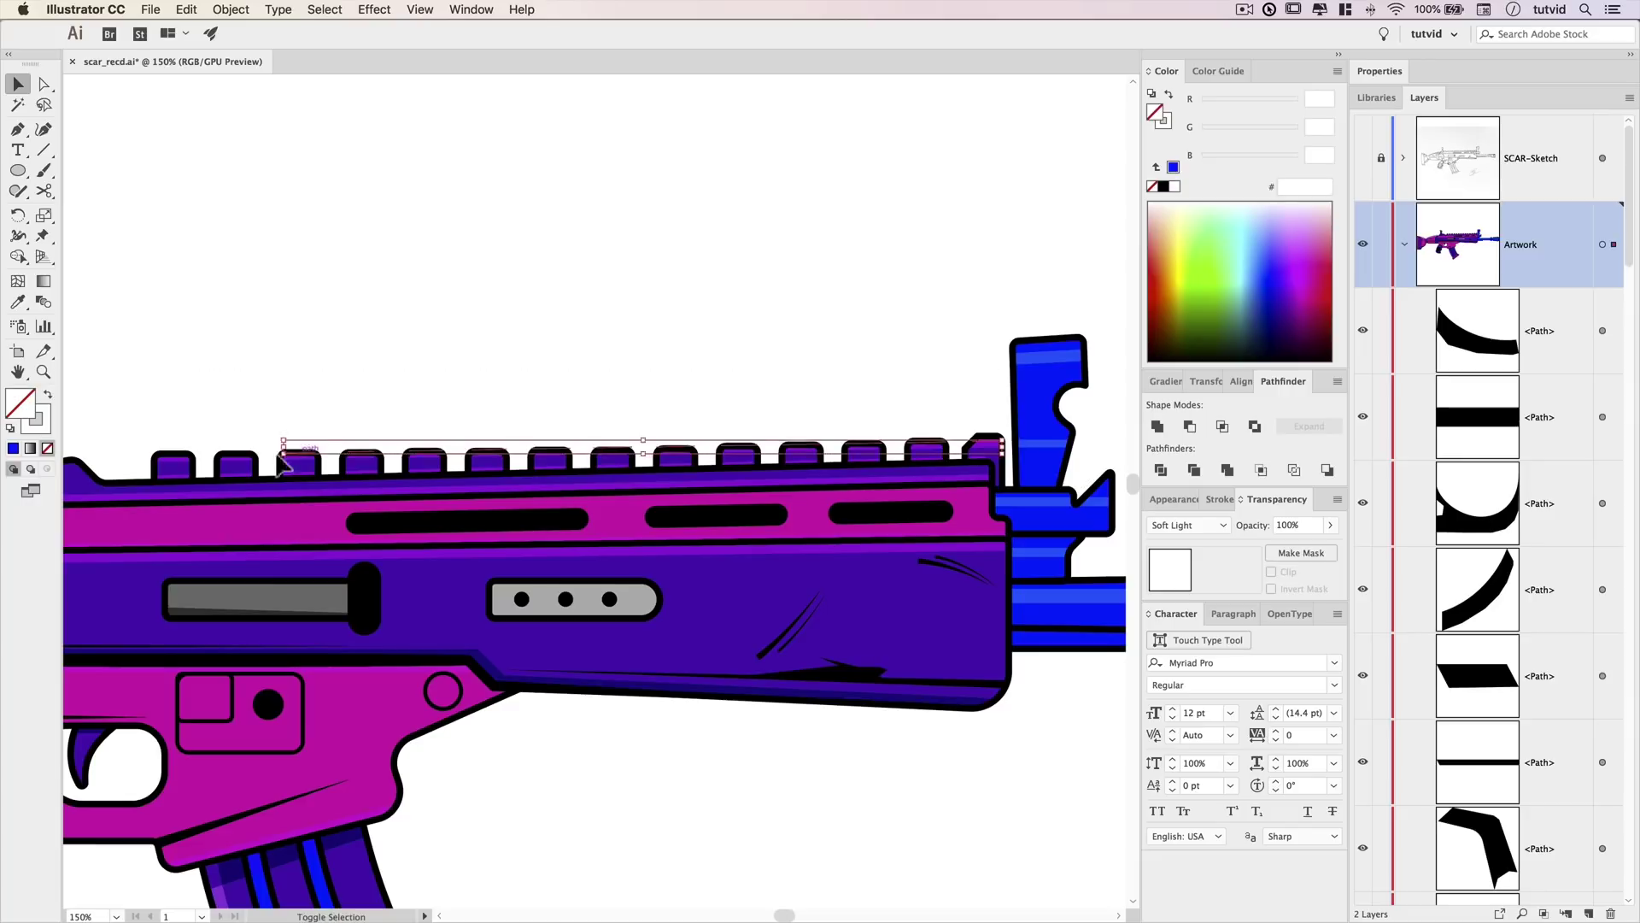
left_click(173, 454, "shift")
double_click(1382, 73)
left_click(1432, 287)
left_click(367, 367)
Inspect the highlights on the individual teeth of the top rail up close.
key("z")
double_click(359, 463)
left_click(918, 522)
key("a")
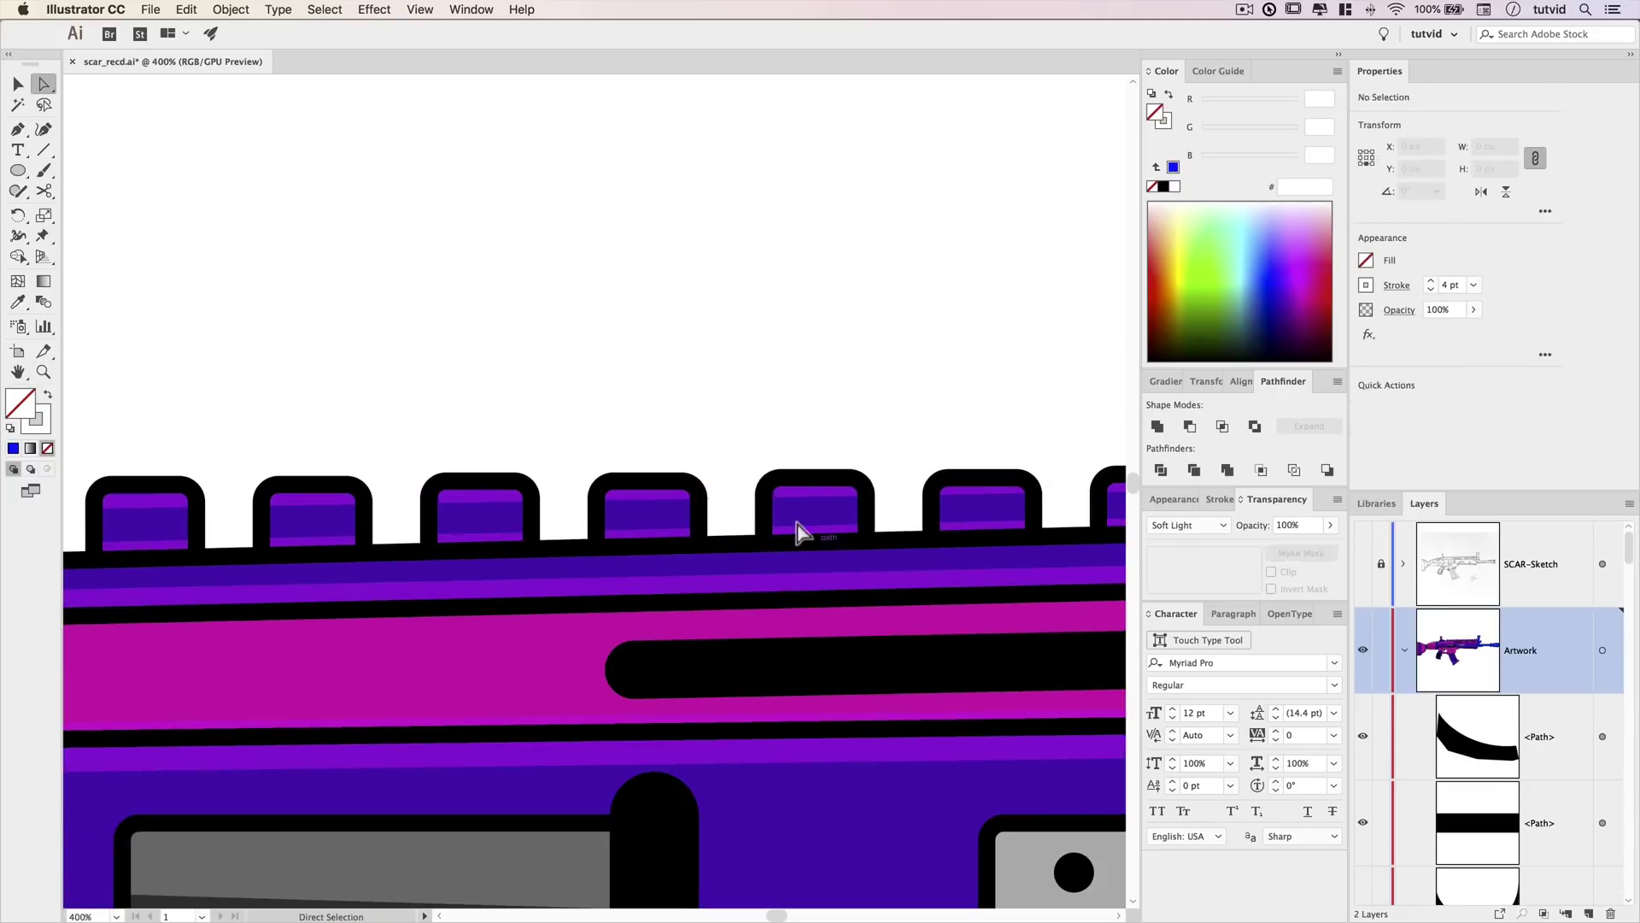
left_click_drag(863, 478, 128, 471)
left_click_drag(803, 410, 71, 430)
left_click(851, 516)
key("super+minus")
key("super+minus")
key("super+minus")
left_click(692, 395)
key("super+minus")
key("super+minus")
key("super+minus")
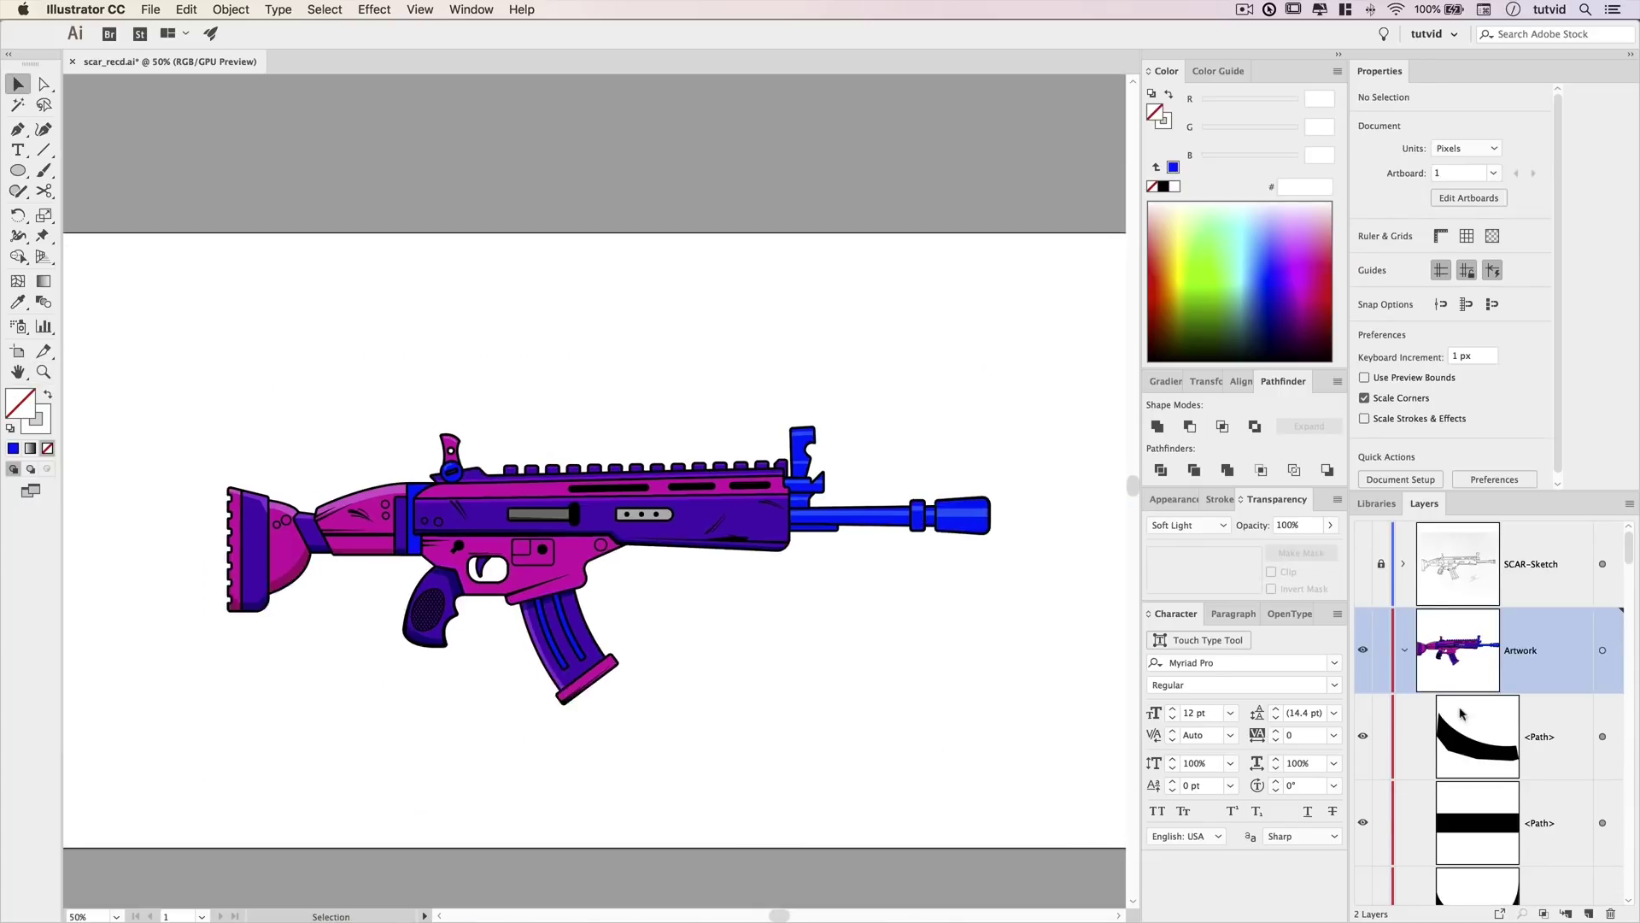
Group the loose highlight and shadow paths and rename the group Highs/Shadows.
key("super+g")
double_click(1542, 737)
type("Highs/Shadows")
left_click(900, 517)
Unlock all of the rifle's groups and move the whole rifle above the artboard.
scroll(900, 517, "left", 2)
left_click_drag(546, 545, 622, 254)
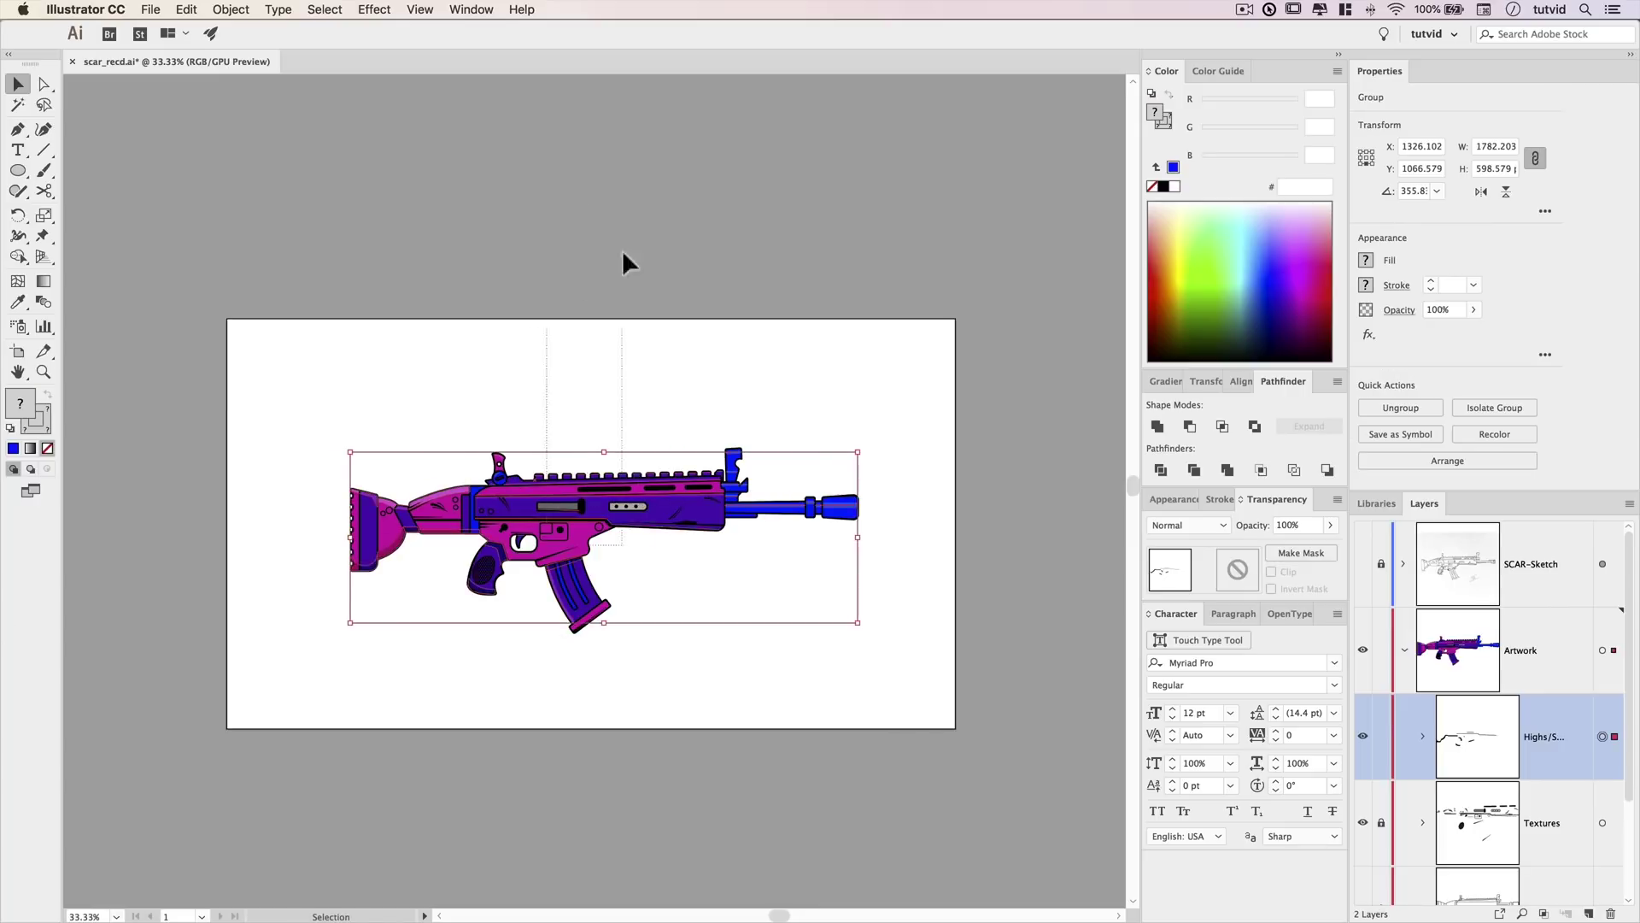
left_click(893, 514)
scroll(1452, 700, "down", 5)
left_click_drag(1381, 690, 1381, 861)
left_click_drag(953, 384, 245, 627)
left_click_drag(609, 508, 630, 181)
left_click(705, 403)
Place a copy of the whole rifle on the artboard below the one above it.
left_click_drag(931, 179, 341, 393)
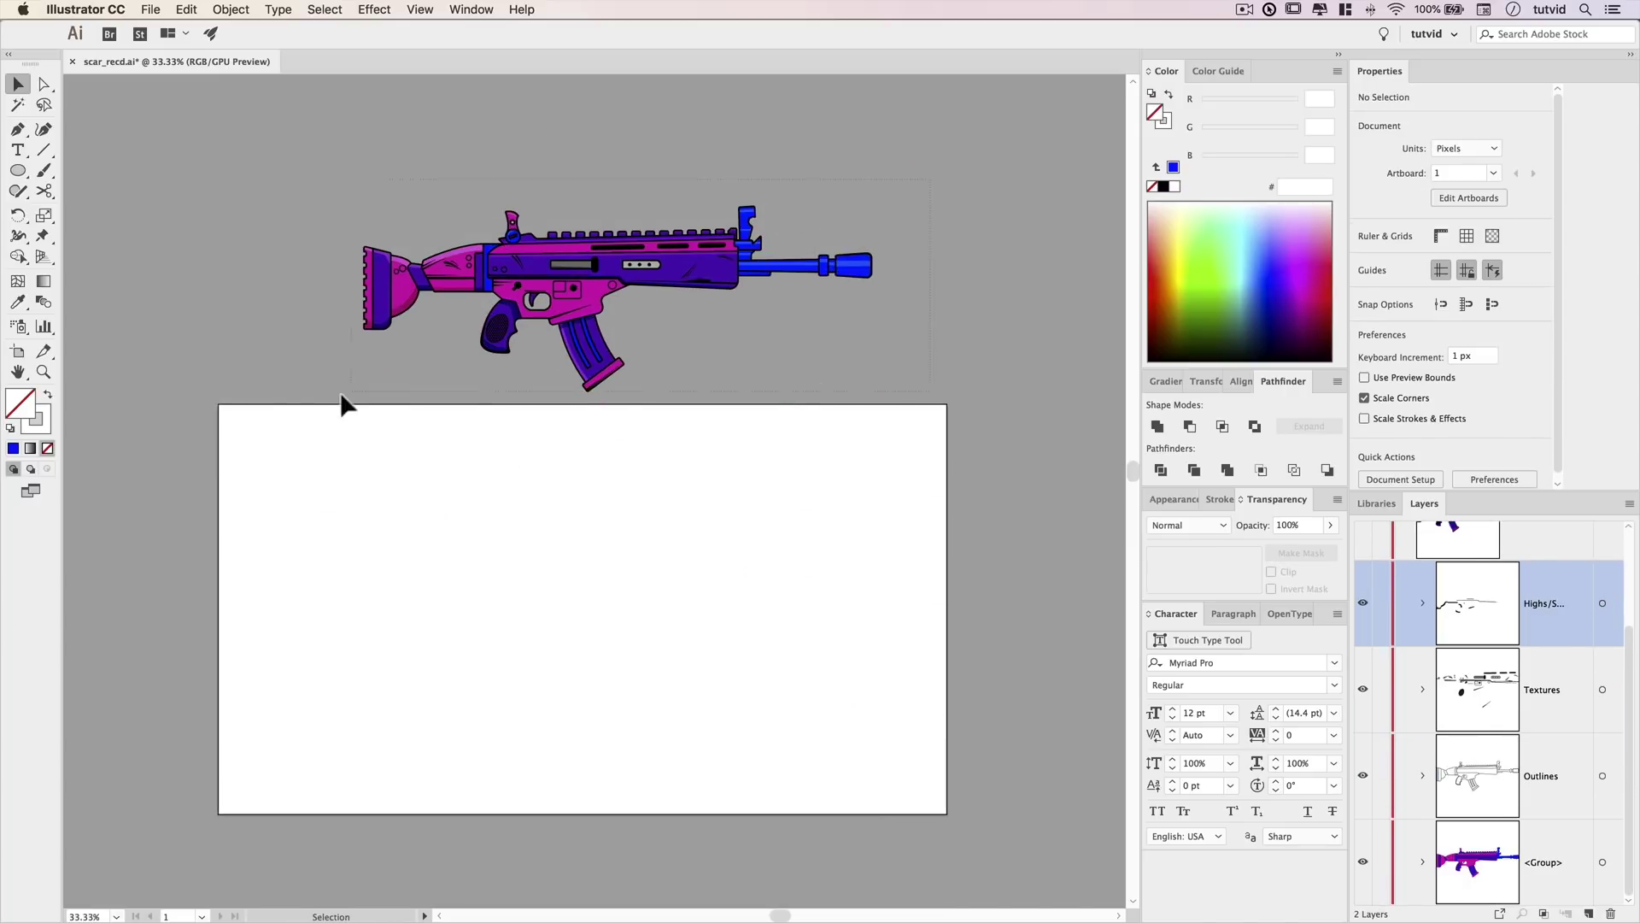
left_click(573, 291)
left_click_drag(572, 291, 572, 632)
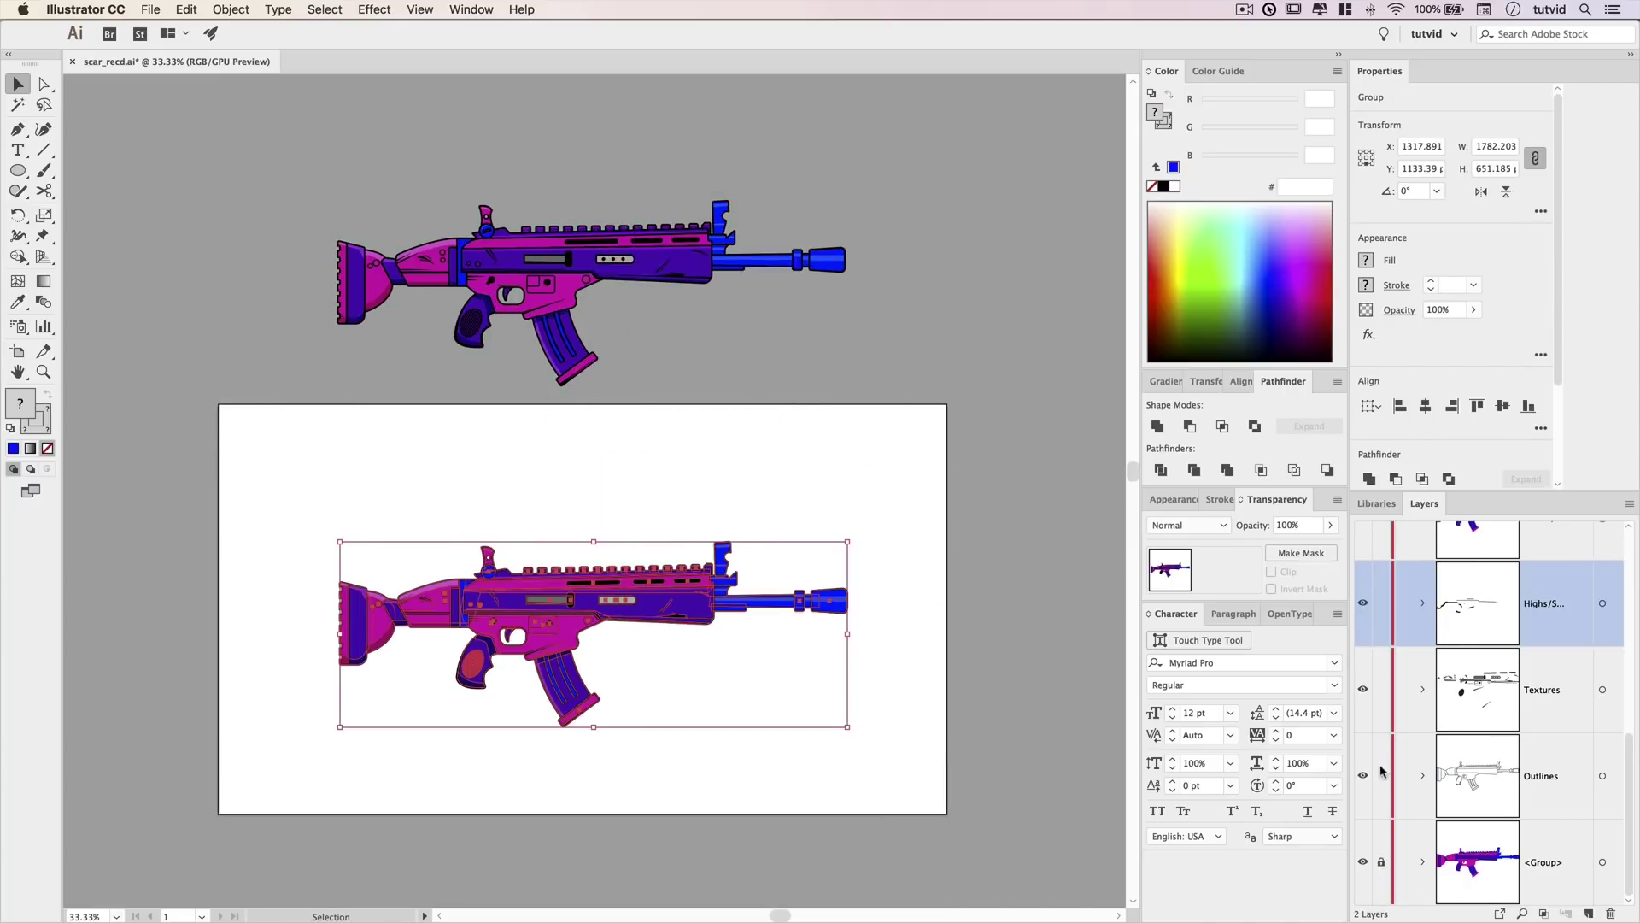
scroll(1384, 611, "up", 3)
left_click(814, 523)
Send the rifle above the artboard to the back of the stacking order and hide it.
key("z")
left_click(585, 630)
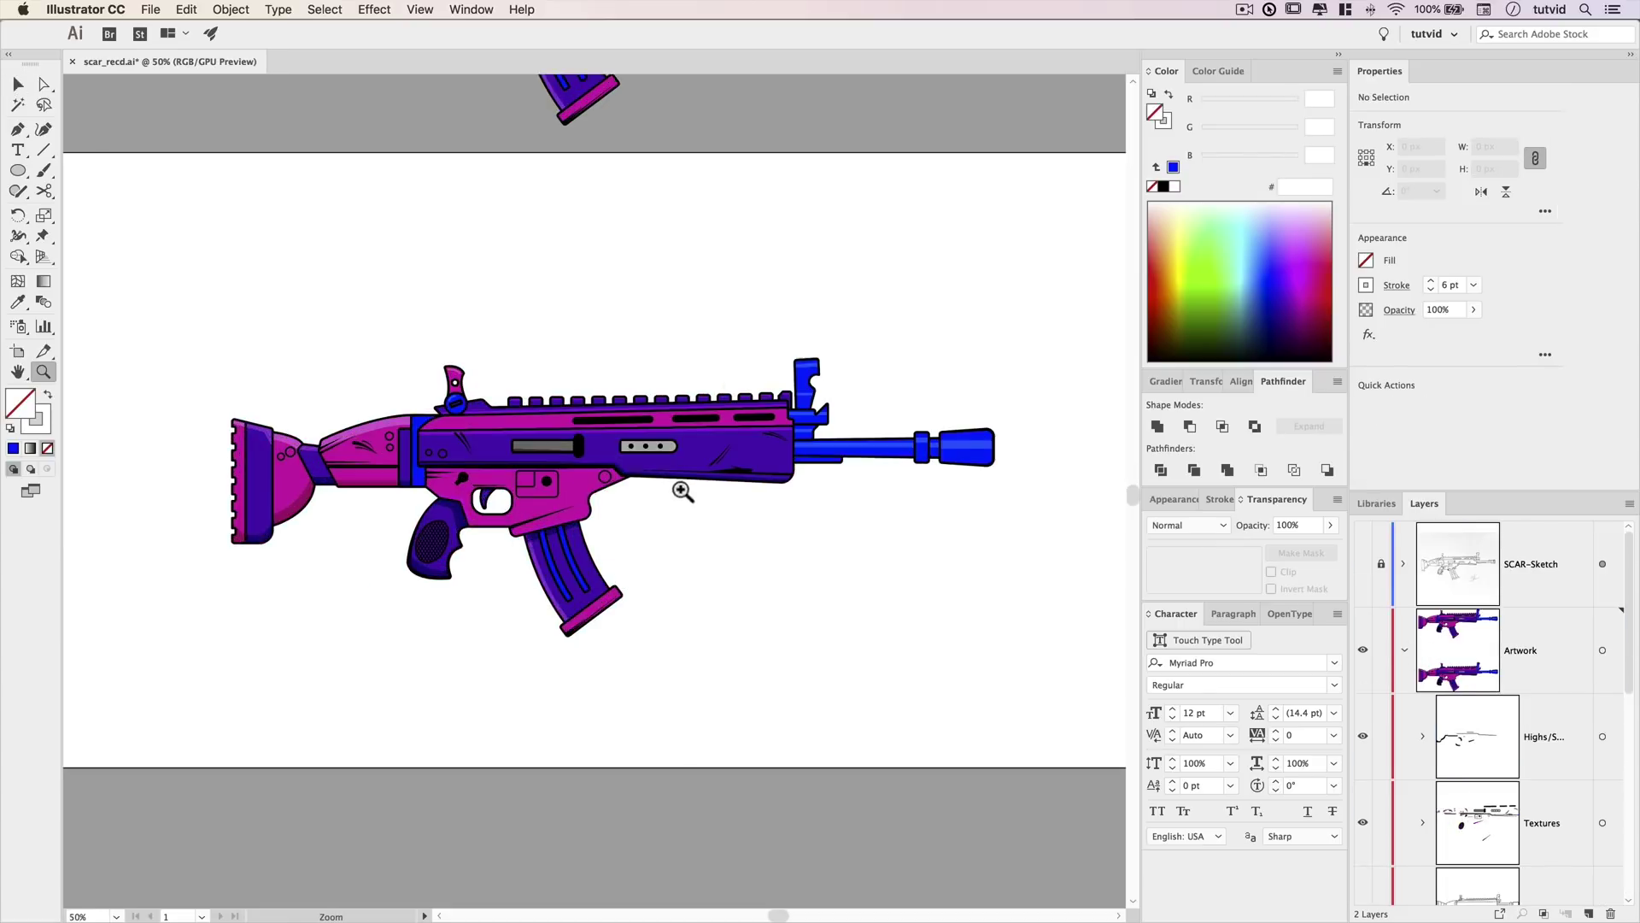
scroll(681, 486, "up", 5)
scroll(1479, 732, "down", 10)
left_click_drag(1381, 603, 1381, 622)
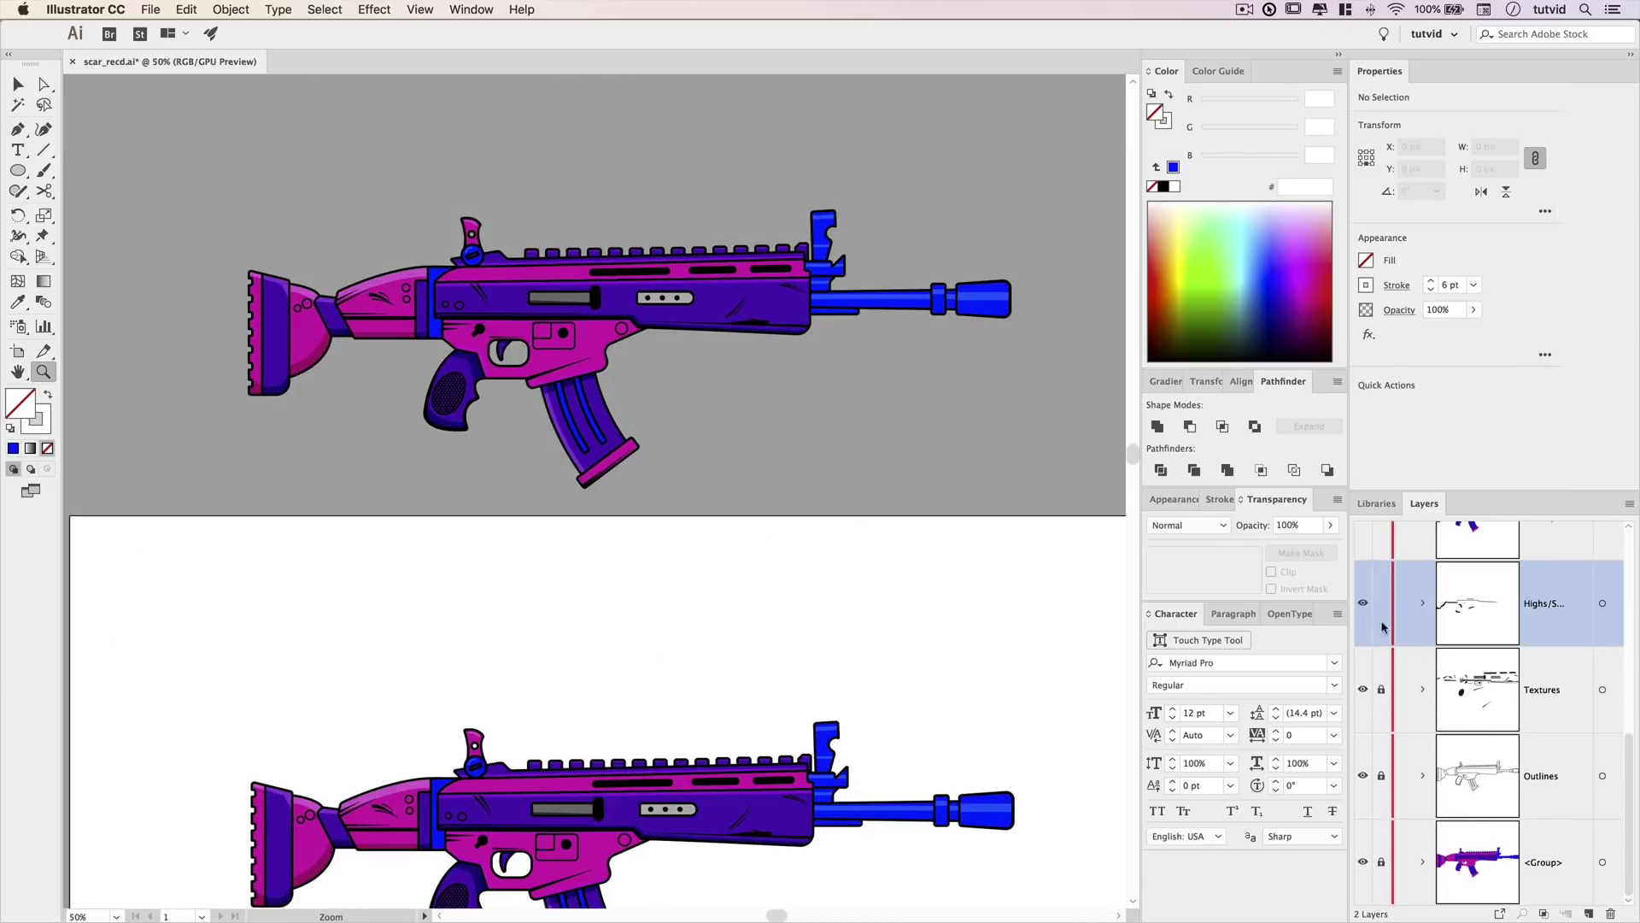
key("v")
left_click(602, 426)
key("shift+super+bracketleft")
left_click(1363, 862)
left_click_drag(759, 673, 728, 326)
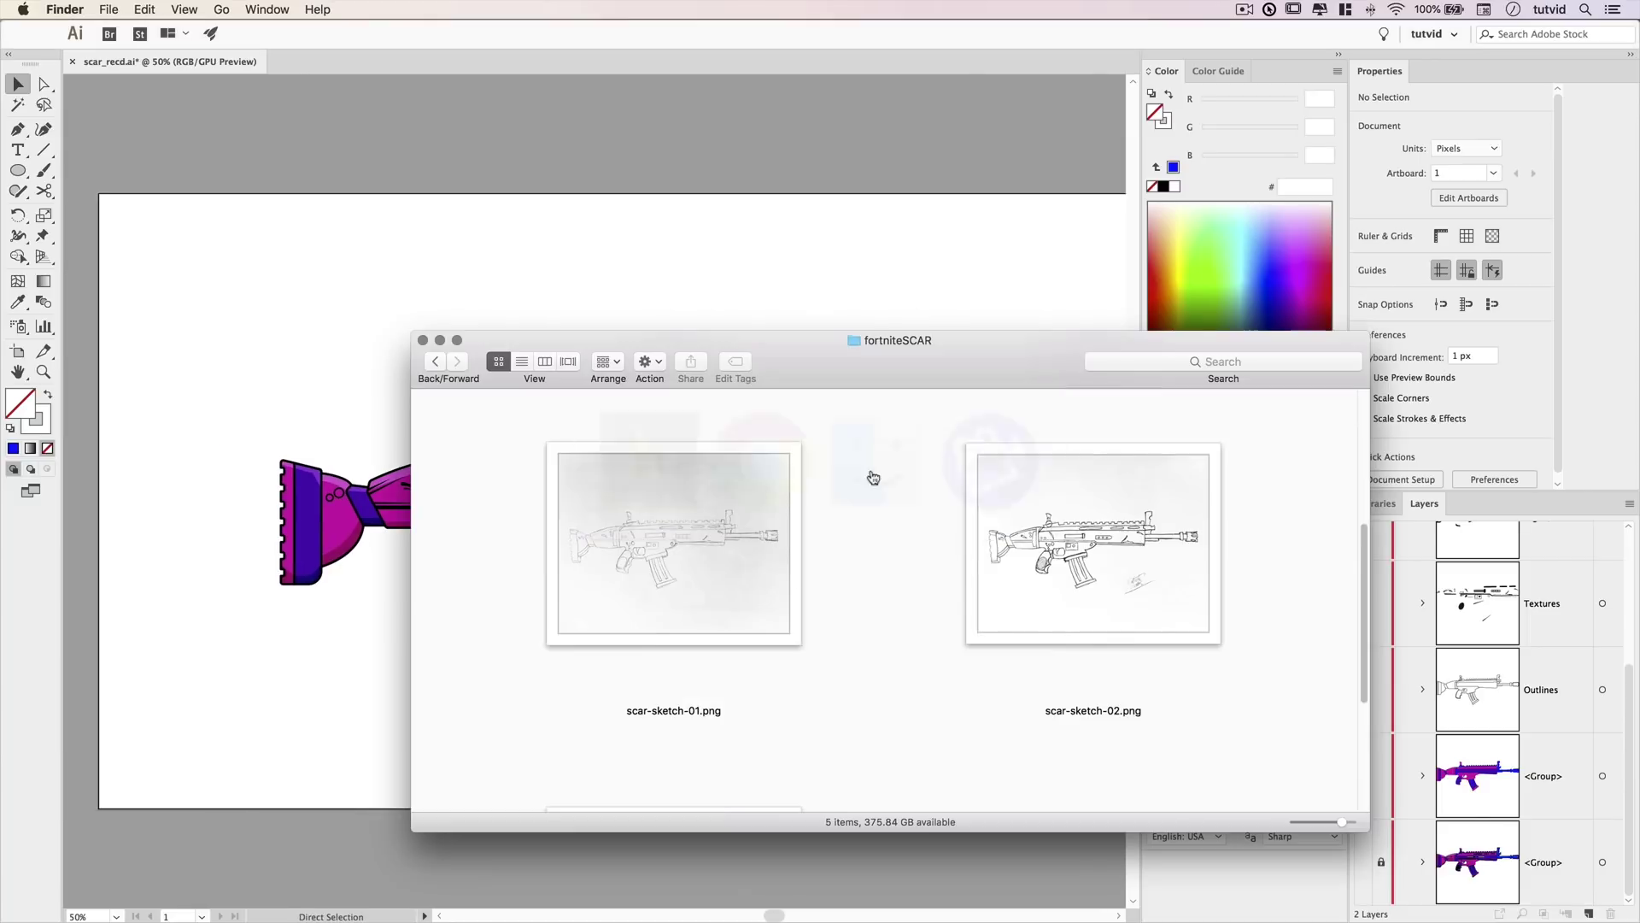
Place SCAR-colors.png from the fortniteSCAR folder above the rifle as a colour reference.
scroll(868, 476, "up", 5)
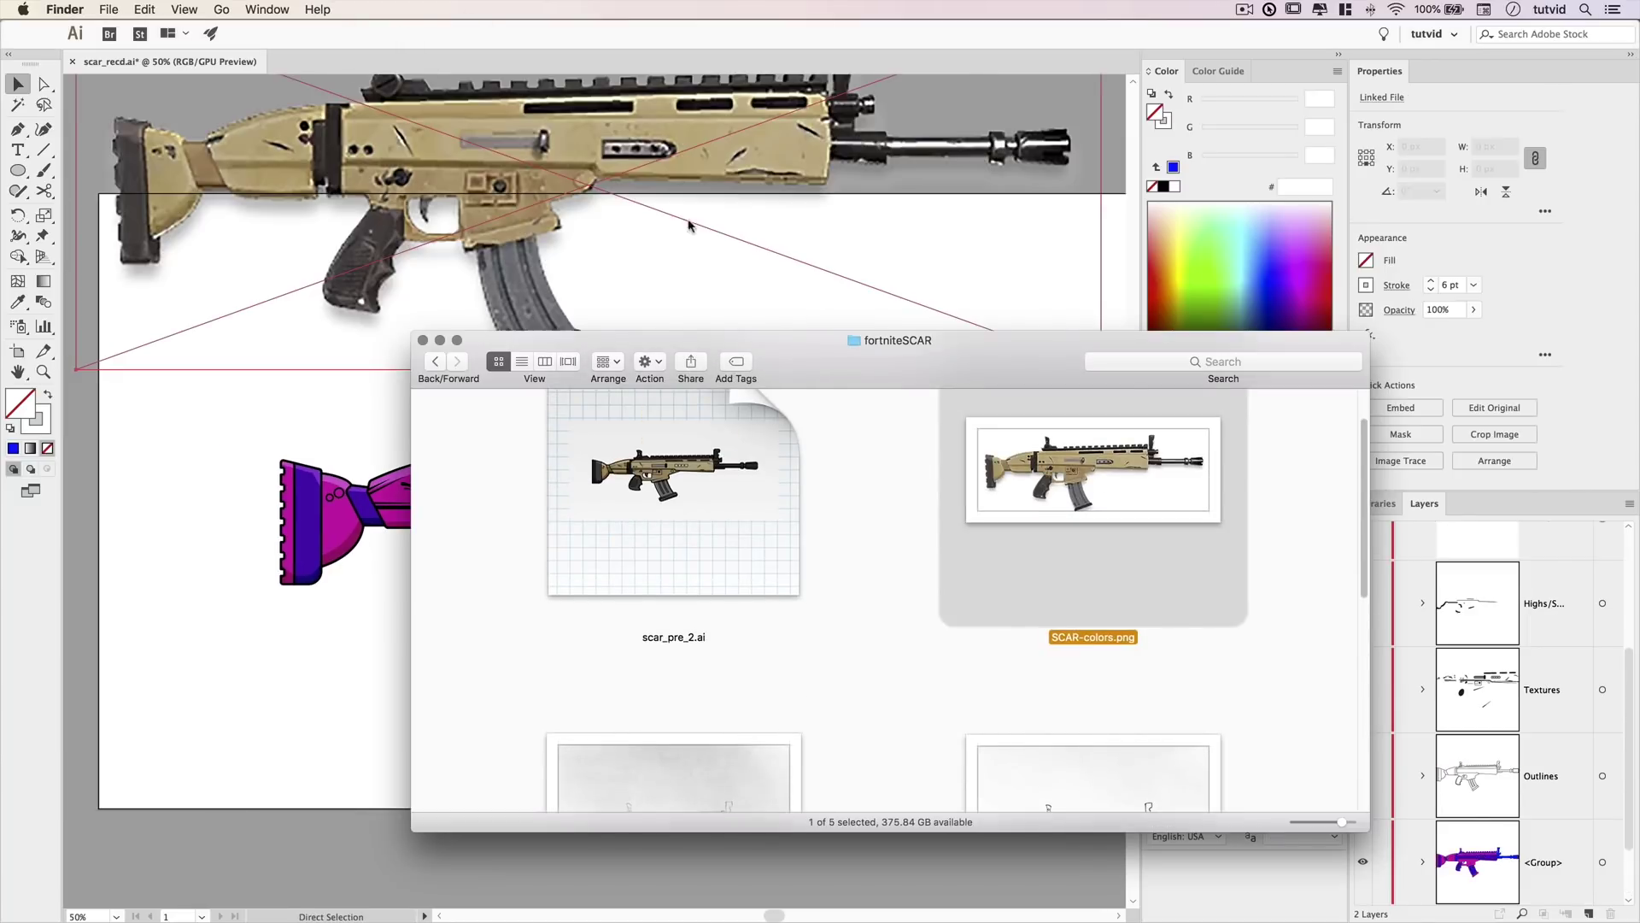
left_click_drag(996, 360, 980, 432)
key("super+m")
left_click(860, 354)
left_click_drag(673, 217, 734, 197)
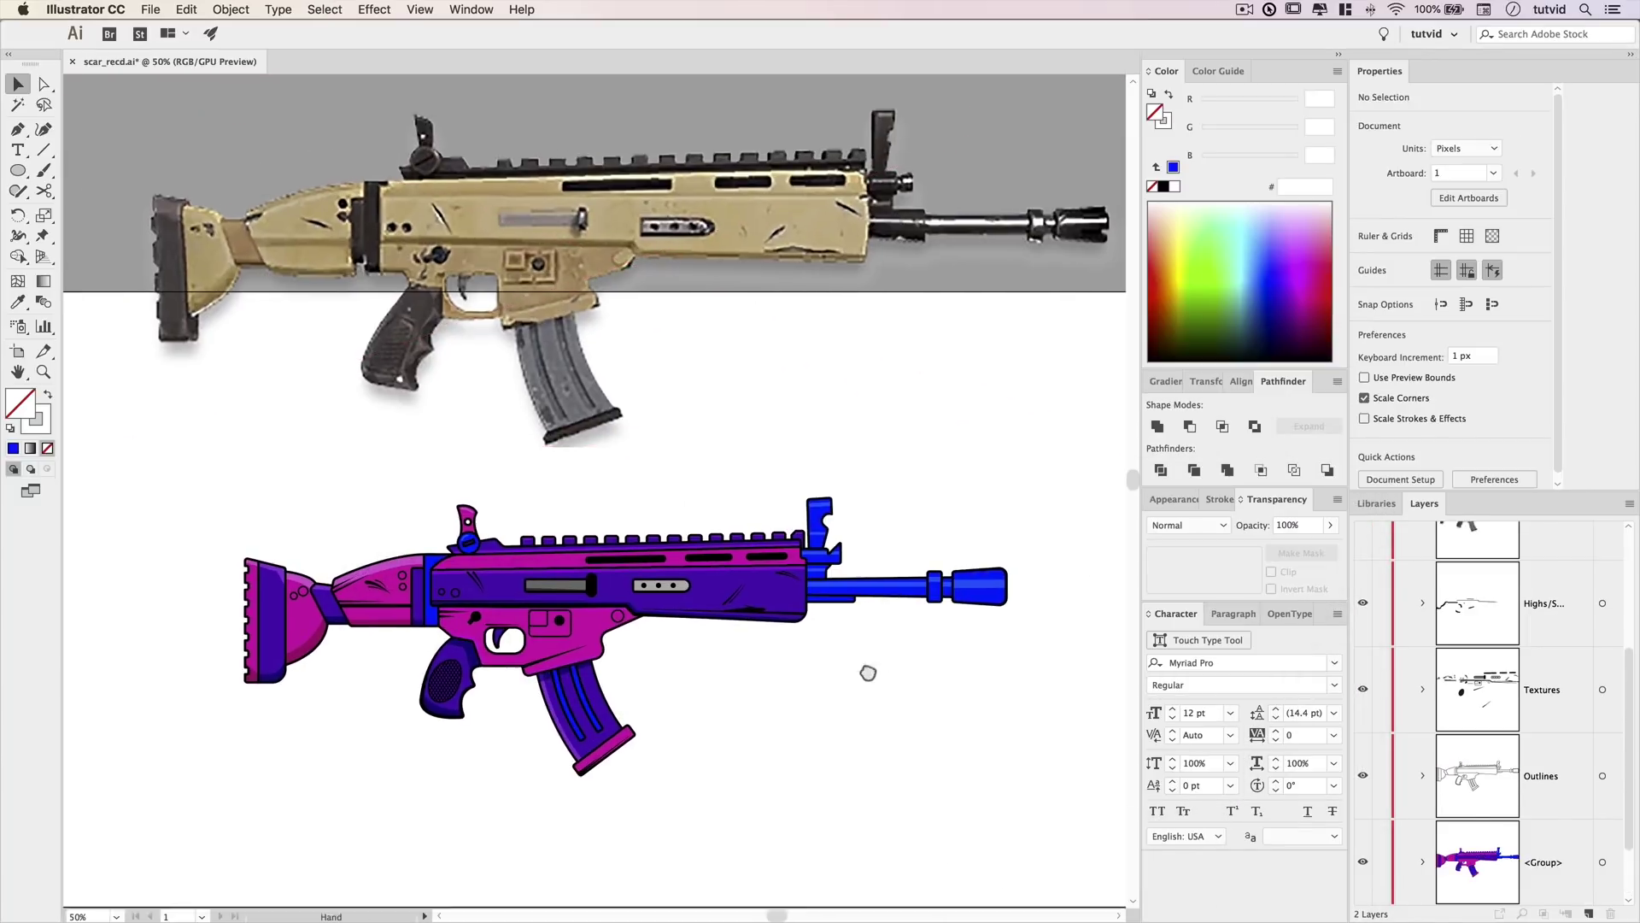
Ungroup the rifle's colour shapes so each can be recoloured separately.
left_click_drag(868, 672, 855, 654)
left_click(1602, 865)
left_click(231, 9)
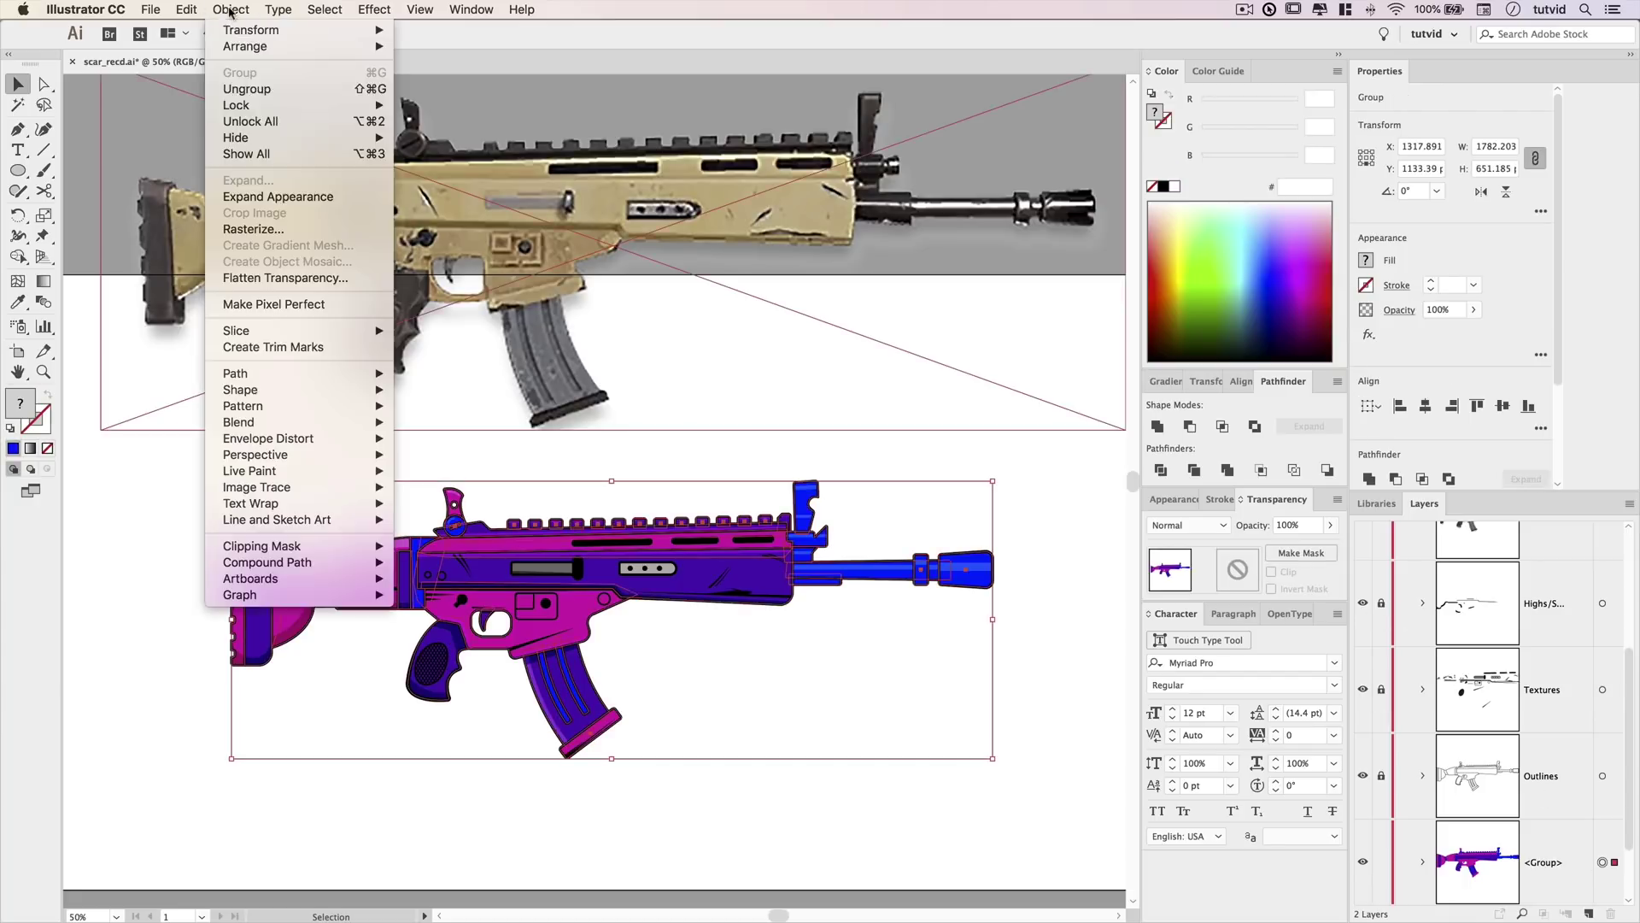
left_click(260, 103)
left_click(787, 765)
Recolour the main receiver body with the tan #C0AF88 sampled from the reference image.
left_click(700, 570)
key("i")
left_click(694, 184)
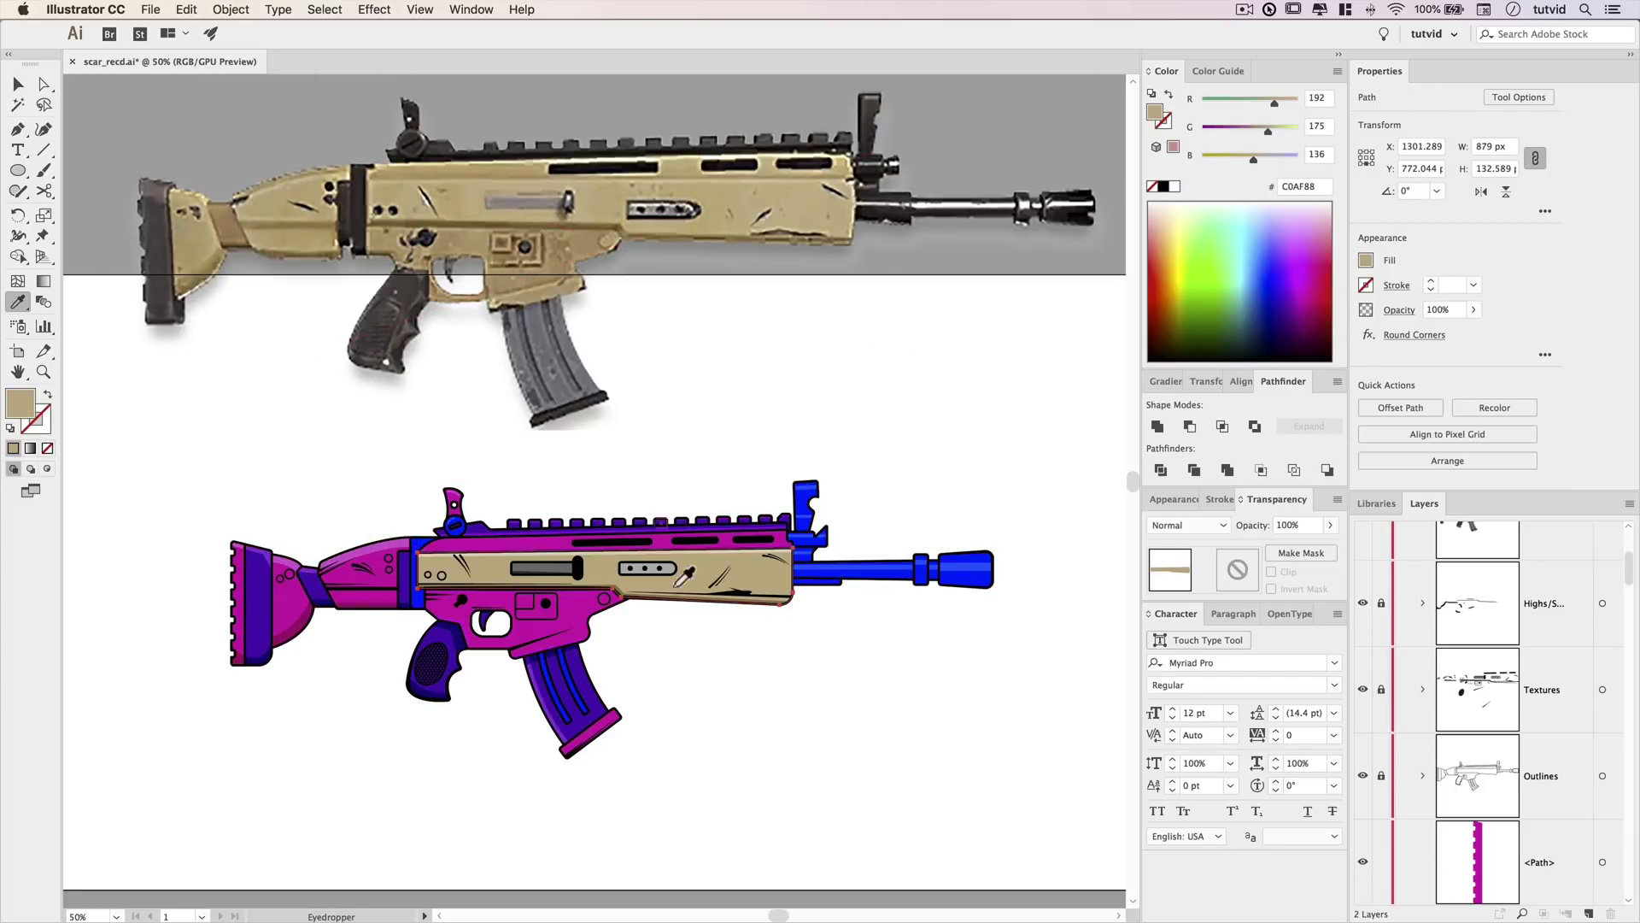
key("v")
left_click(673, 665)
Recolour the upper receiver strip, lower receiver and rounded rear stock piece with tan sampled from the reference stock.
left_click(555, 544)
left_click(570, 610, "shift")
left_click(290, 602, "shift")
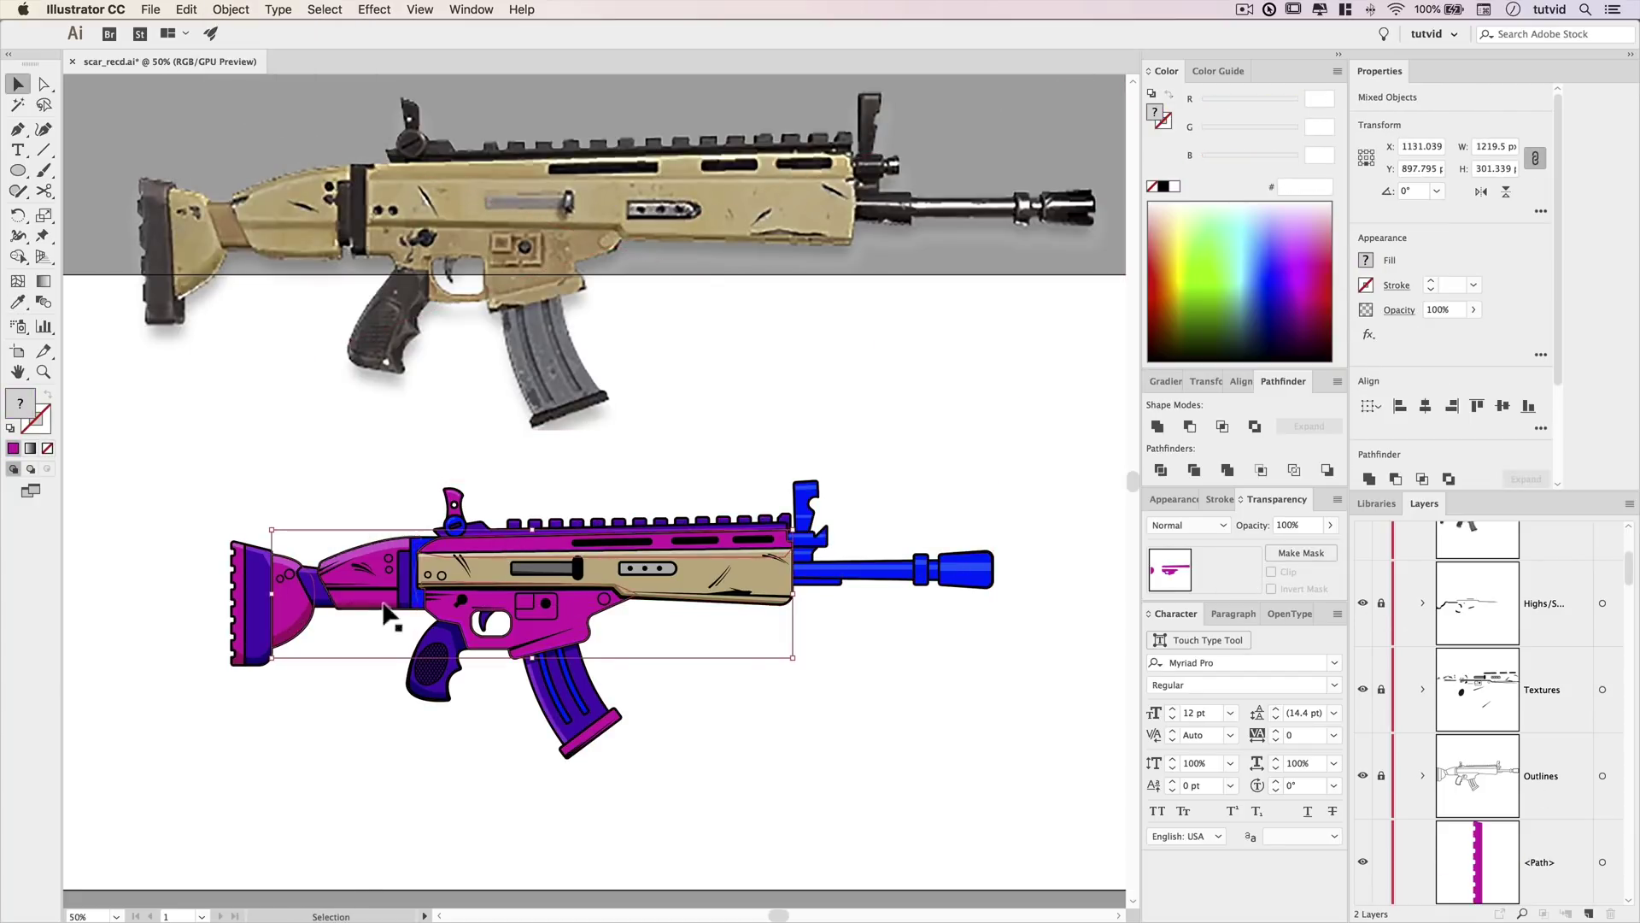
key("i")
left_click(203, 261)
Recolour the front stock piece with the tan sampled from the rounded rear stock piece.
key("v")
left_click(357, 571)
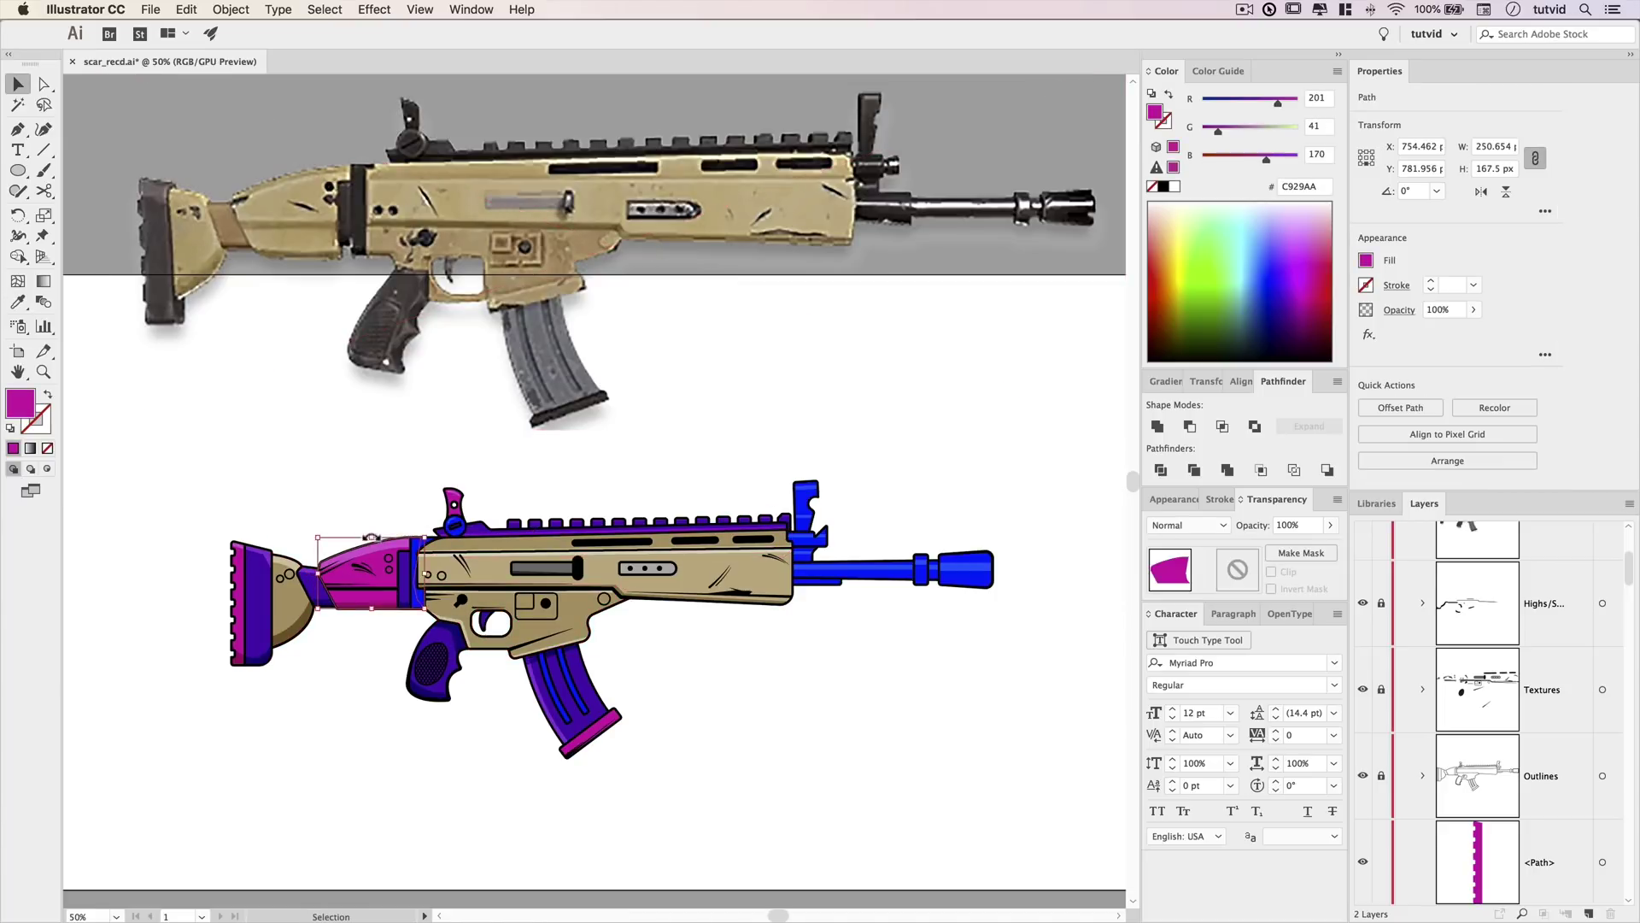
key("i")
left_click(295, 608)
key("v")
left_click(329, 708)
Recolour the butt pad, the bands behind the receiver, the rear sight and the top rail with near-black #140E08 sampled from the reference.
left_click(265, 628)
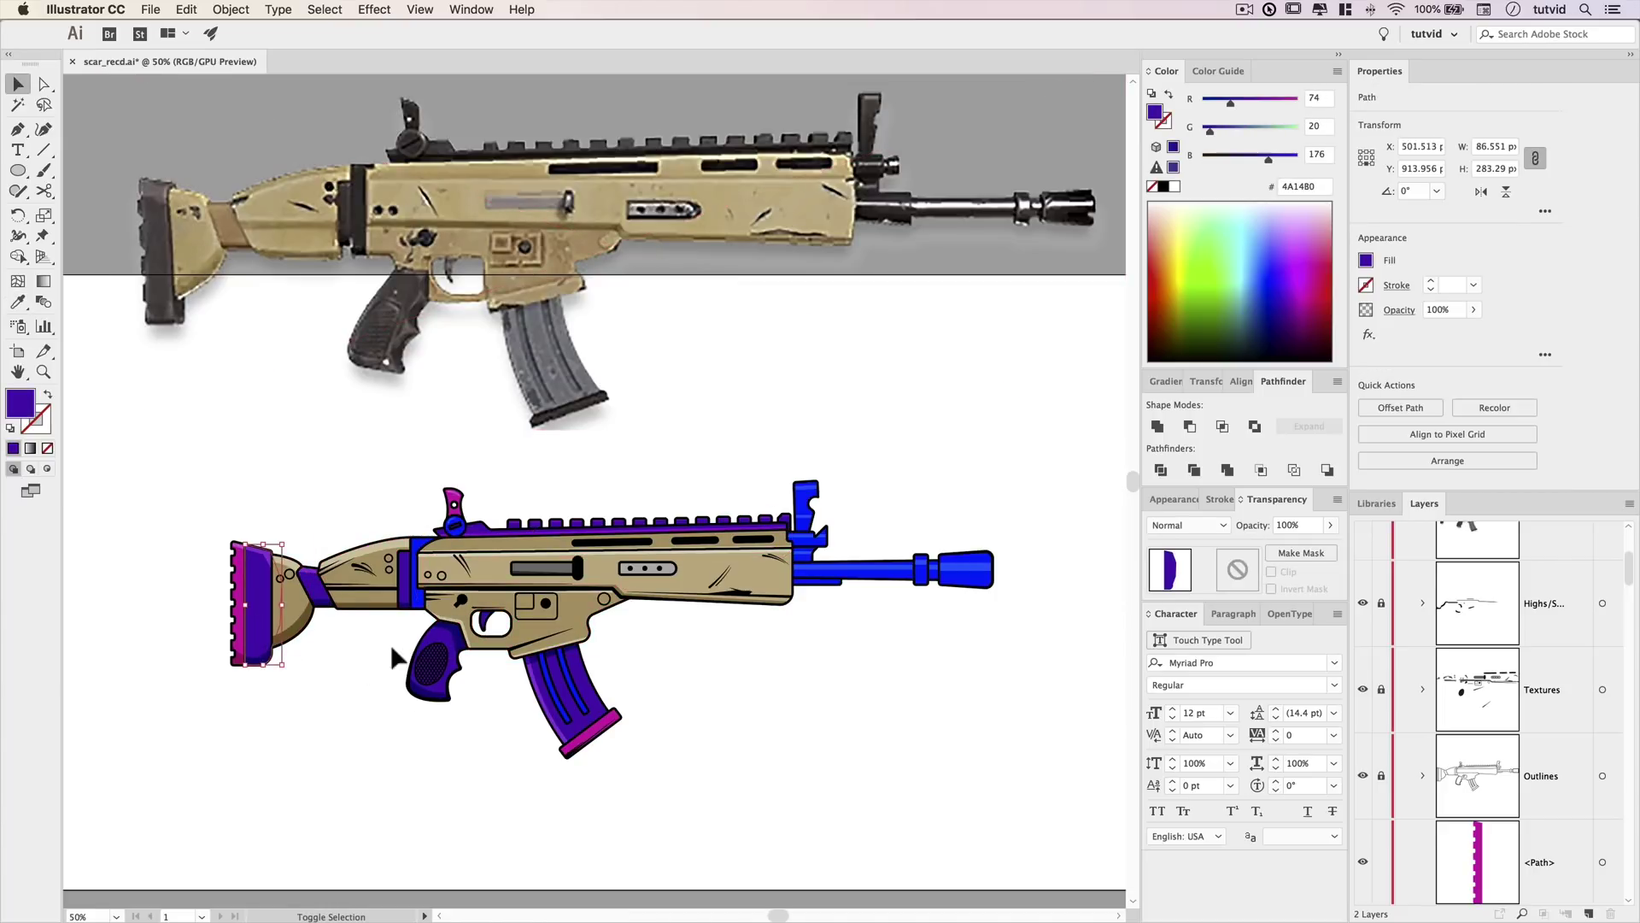
key("super+1")
left_click_drag(455, 572, 263, 688)
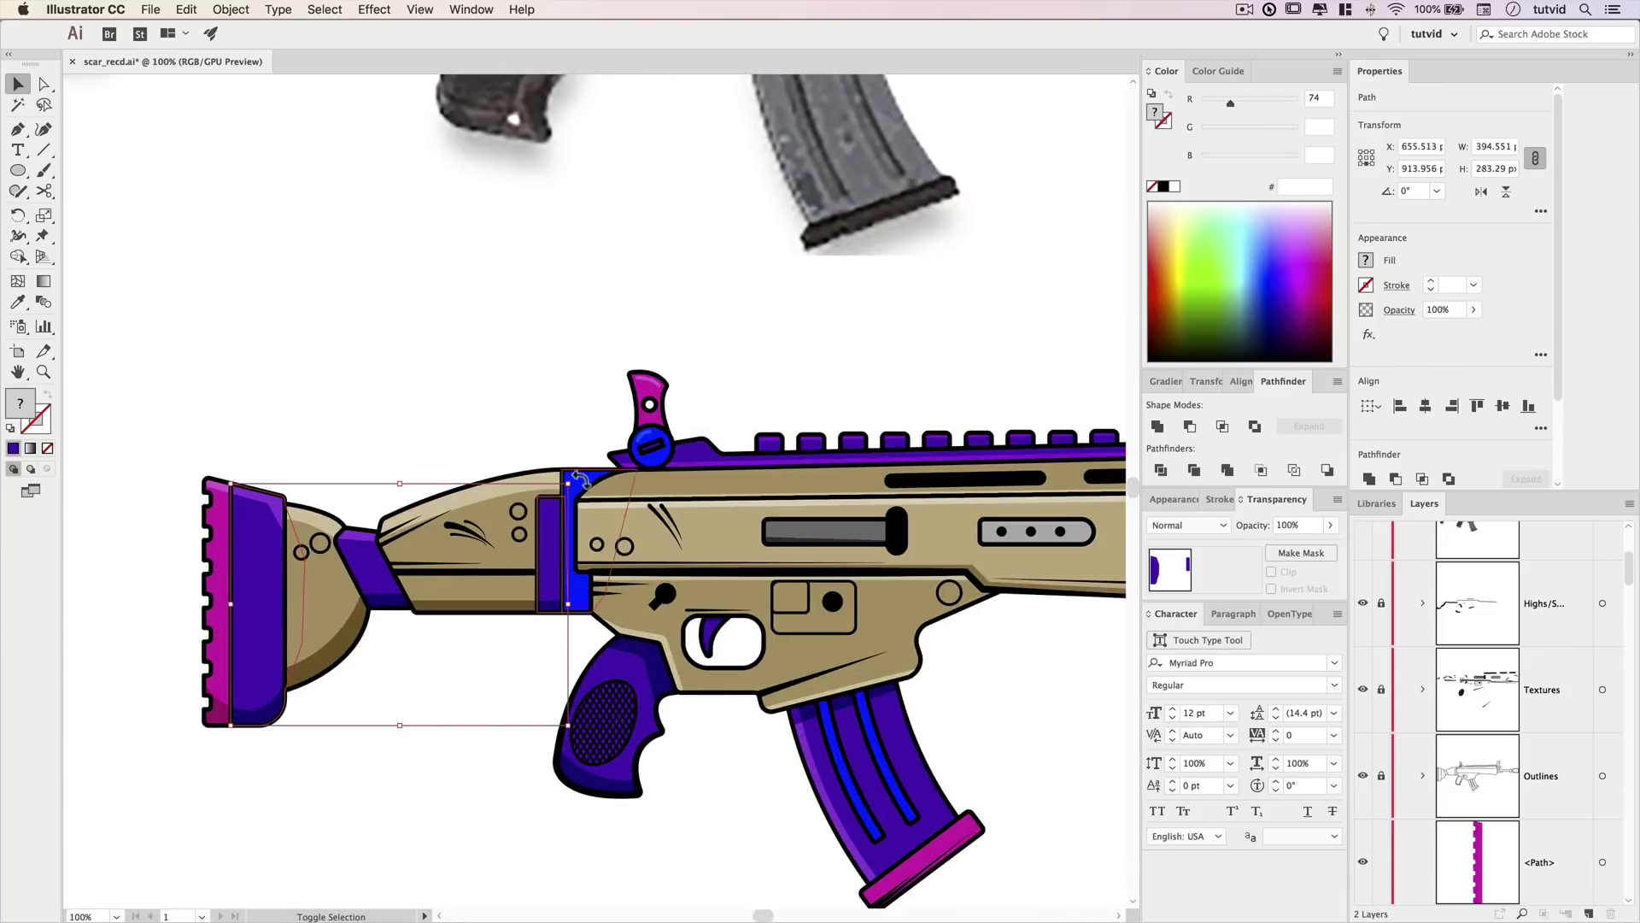
left_click(579, 497, "shift")
key("super+minus")
key("super+minus")
left_click_drag(603, 504, 301, 655)
left_click_drag(437, 571, 437, 571)
left_click_drag(441, 565, 593, 536)
left_click_drag(709, 563, 713, 568)
key("i")
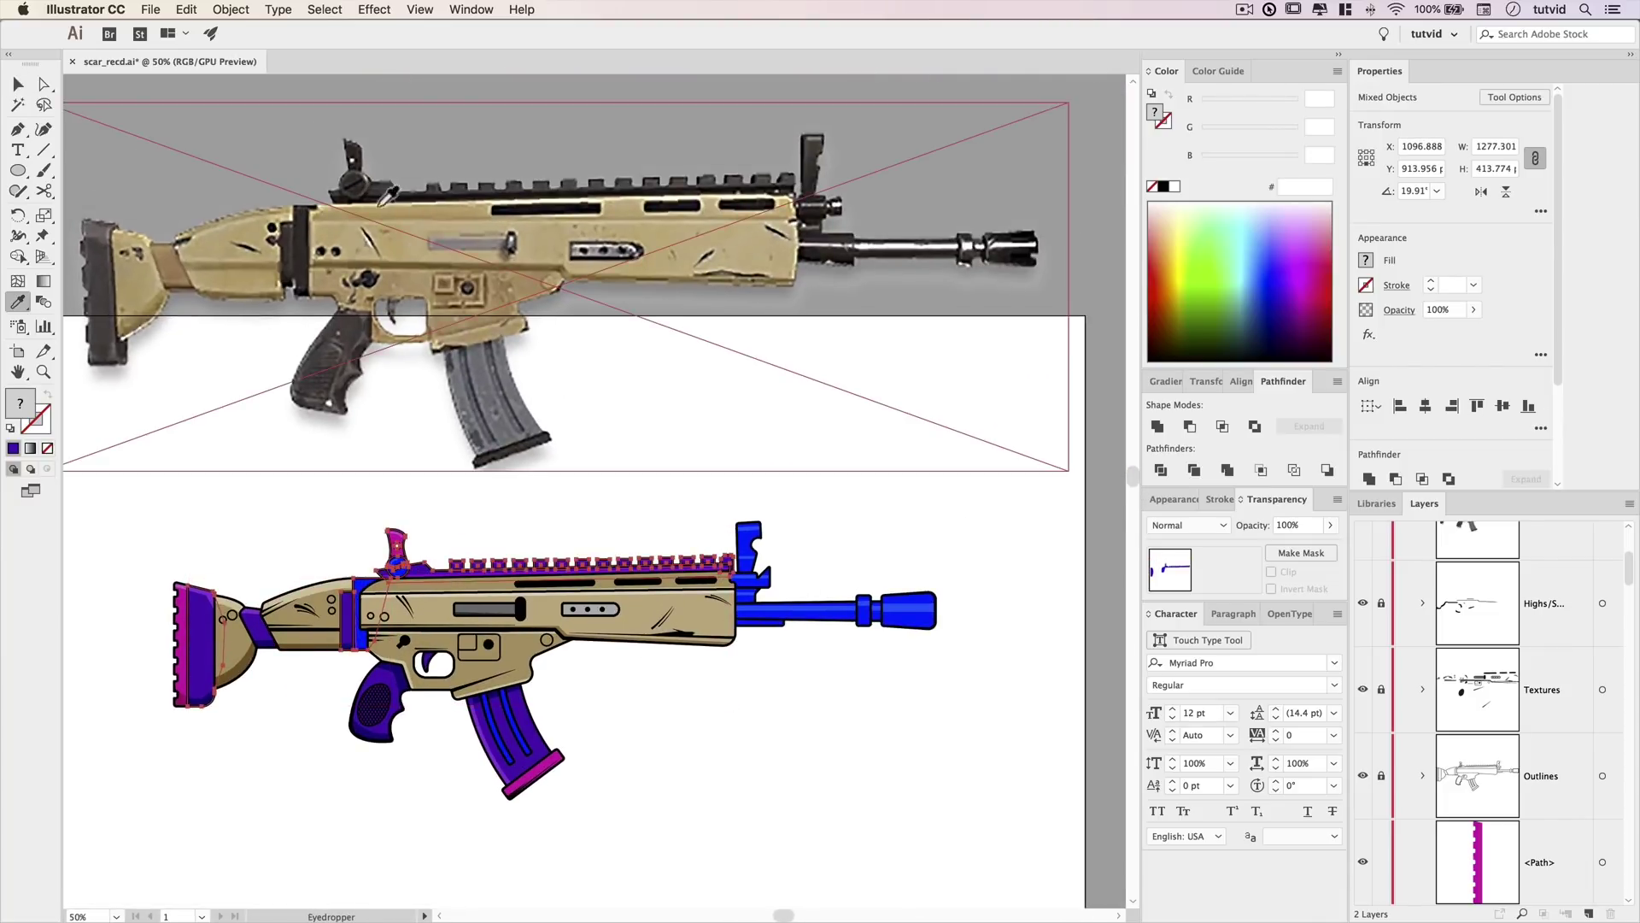
left_click(362, 193)
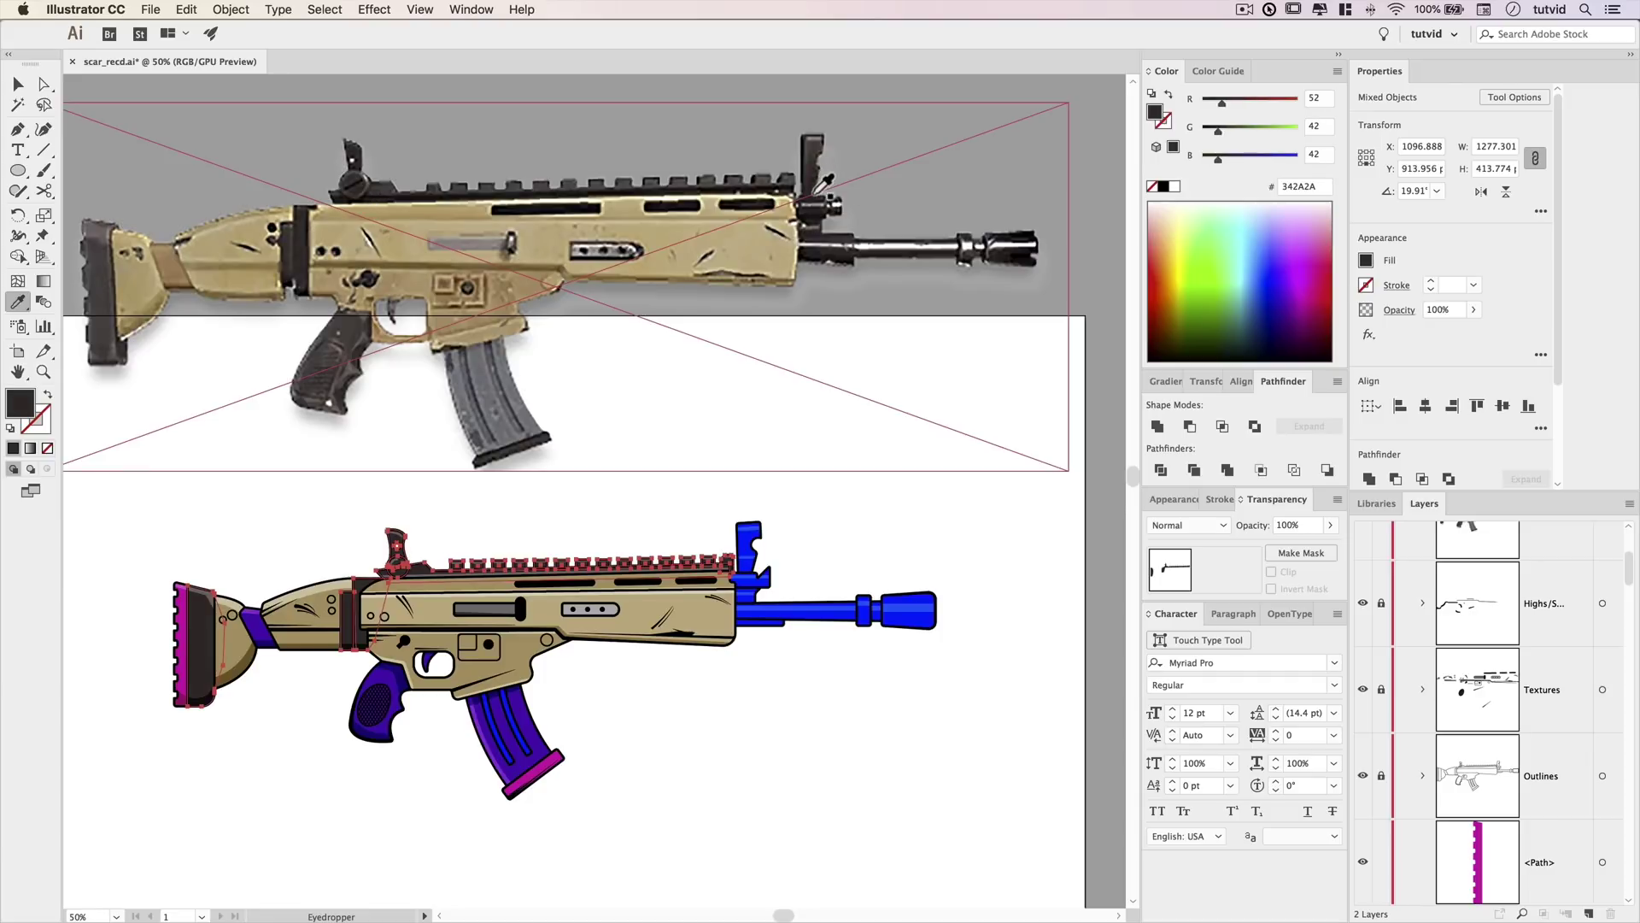
left_click(314, 215)
left_click(355, 177)
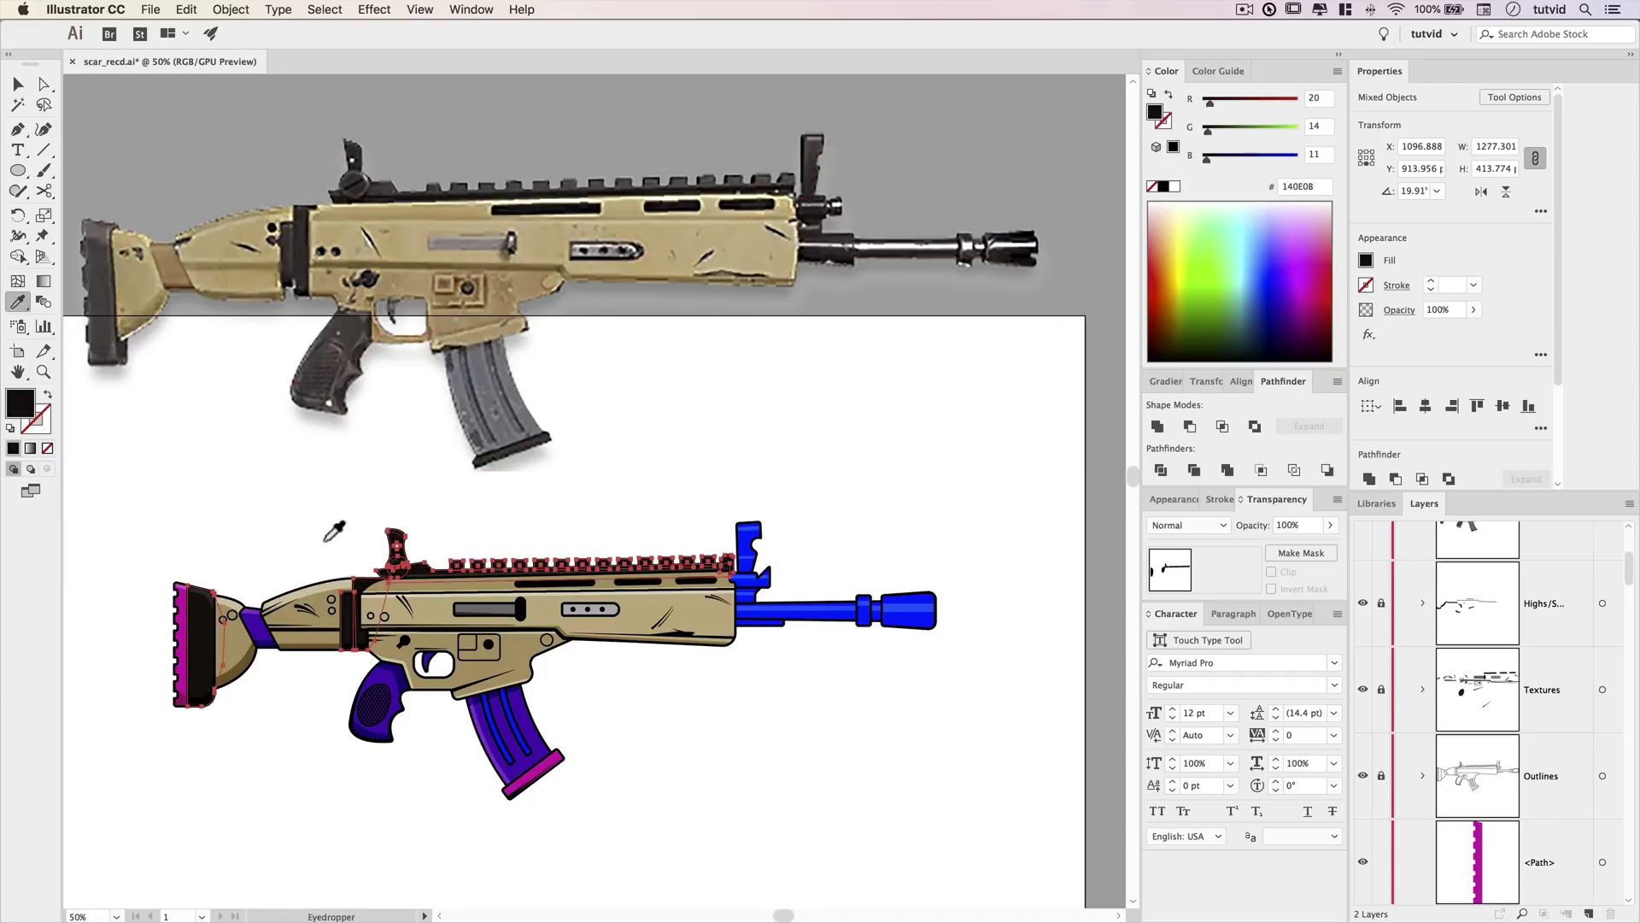
key("v")
left_click(327, 542)
Recolour the slanted strap between the two stock pieces with brown #5D4422 sampled from the reference.
left_click(254, 627)
key("i")
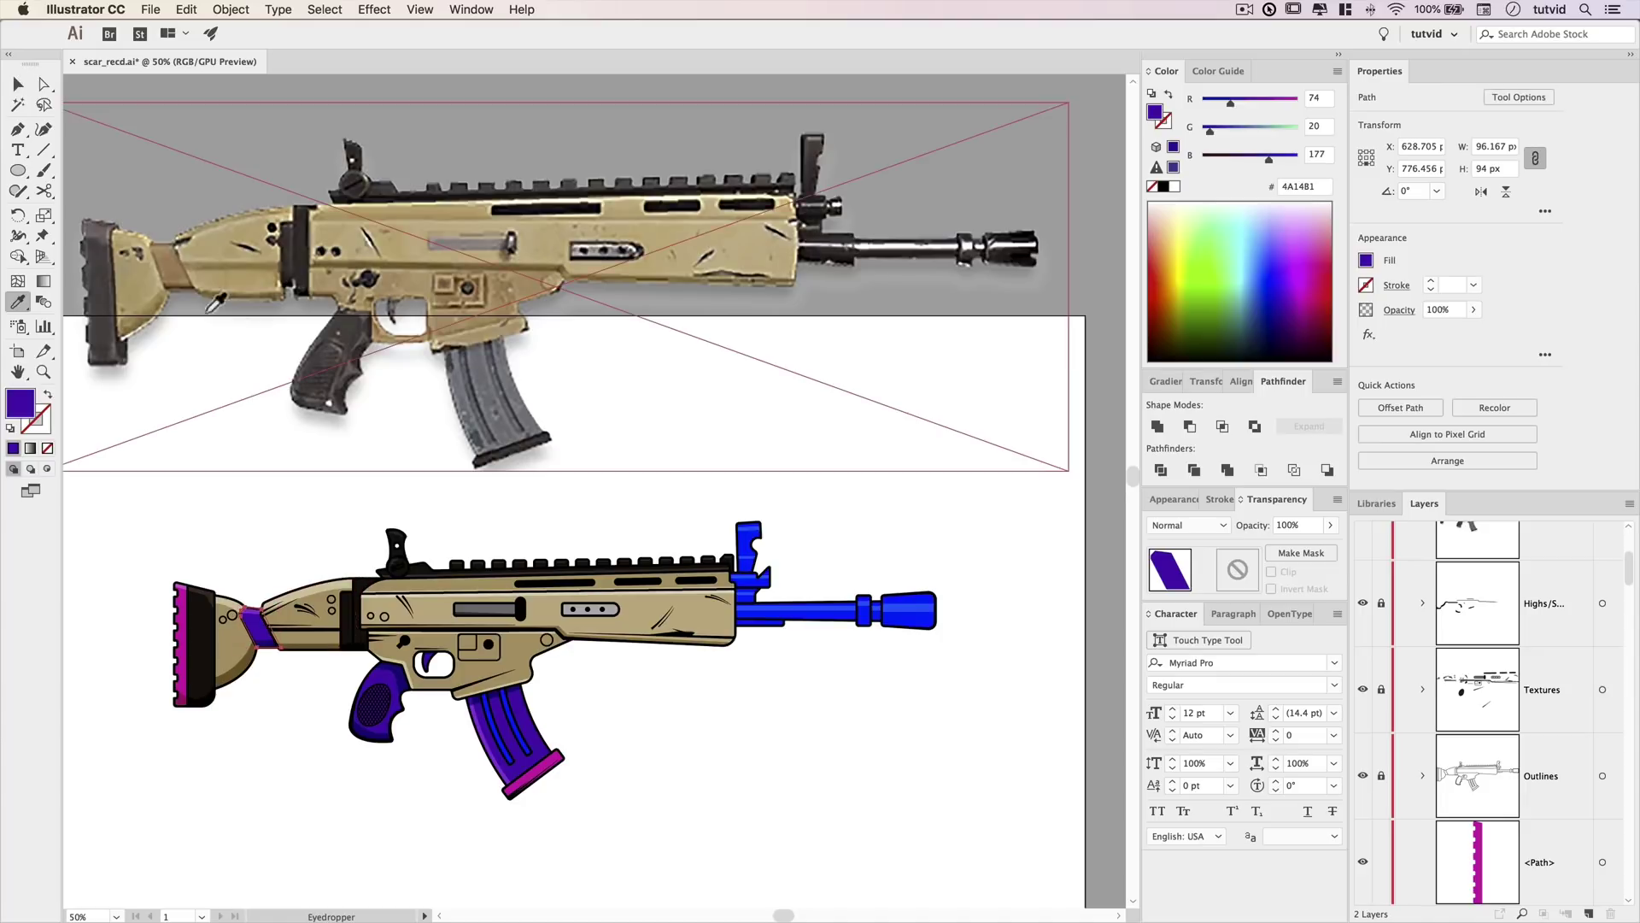
left_click(174, 289)
left_click_drag(164, 254, 159, 249)
key("v")
left_click(430, 771)
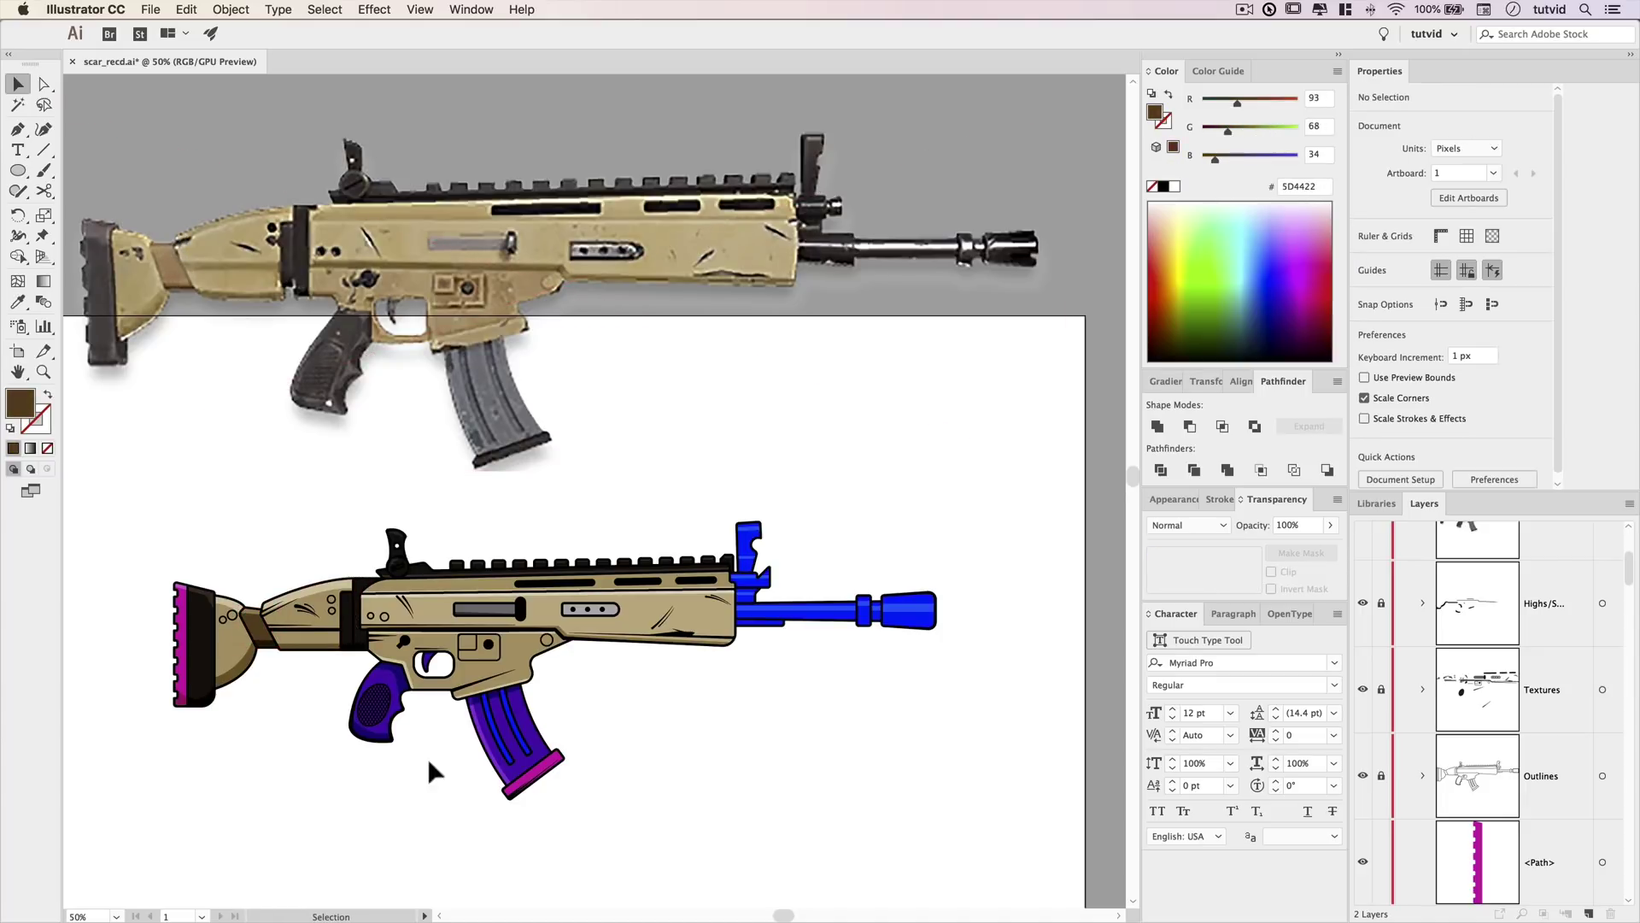
Recolour the trigger, the magazine and the magazine's inner stripes with grey sampled from the reference magazine.
left_click(436, 667)
left_click(508, 721, "shift")
key("i")
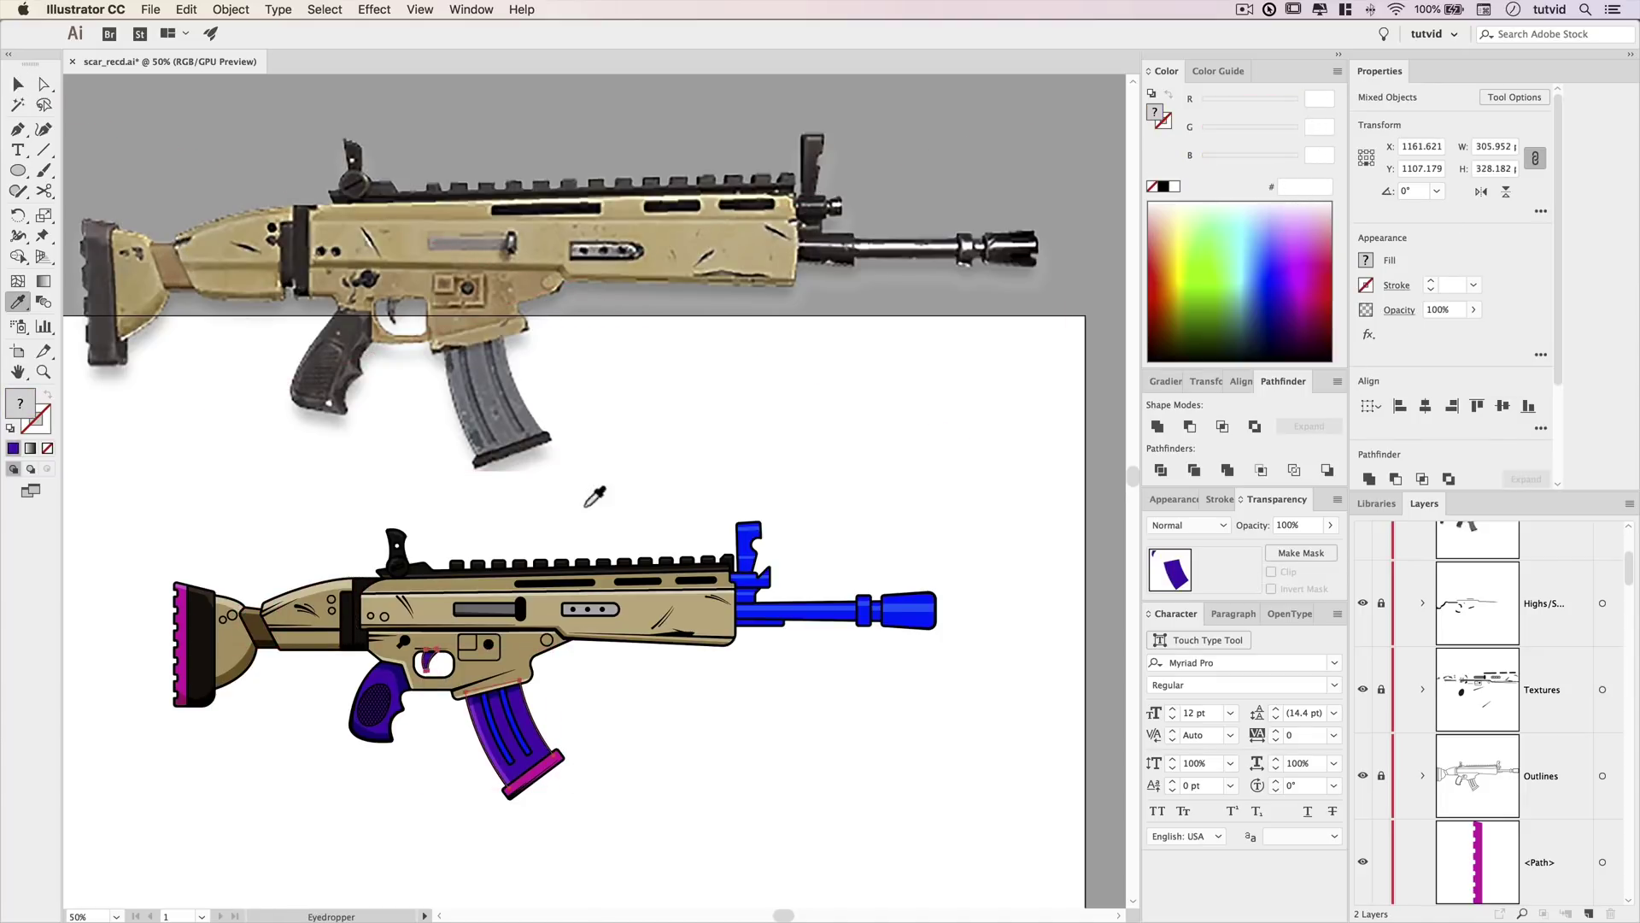
left_click(489, 437)
key("v")
left_click(598, 759)
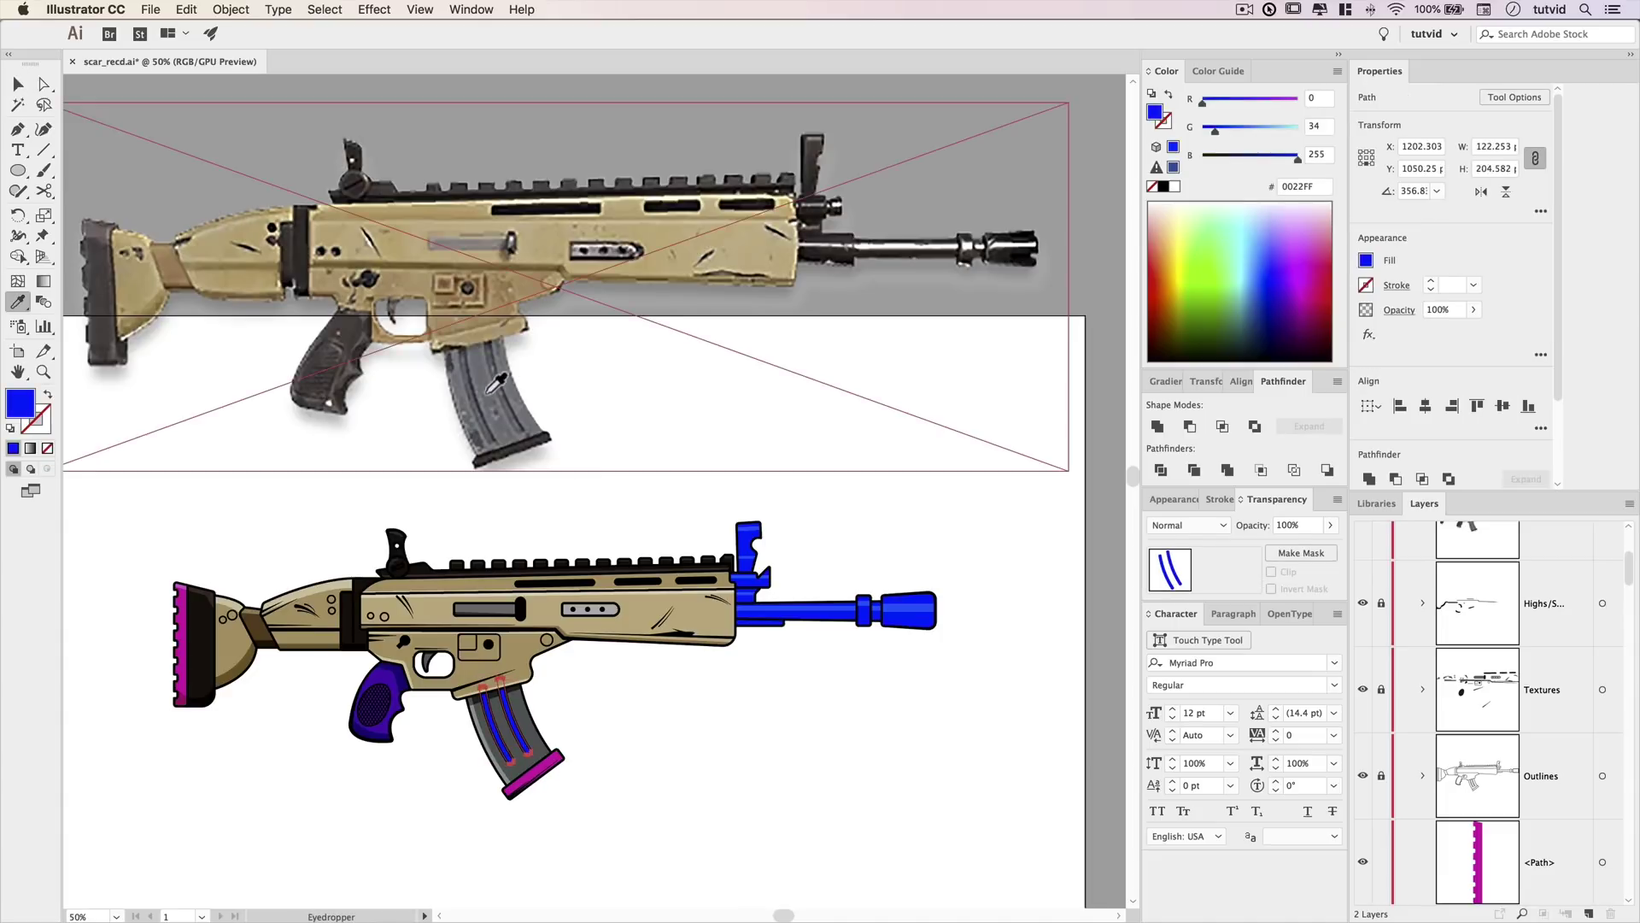
Recolour the pistol grip and the magazine's base plate with dark grey #352F2D sampled from the reference grip.
left_click(551, 781)
left_click(376, 701, "shift")
left_click(412, 664, "shift")
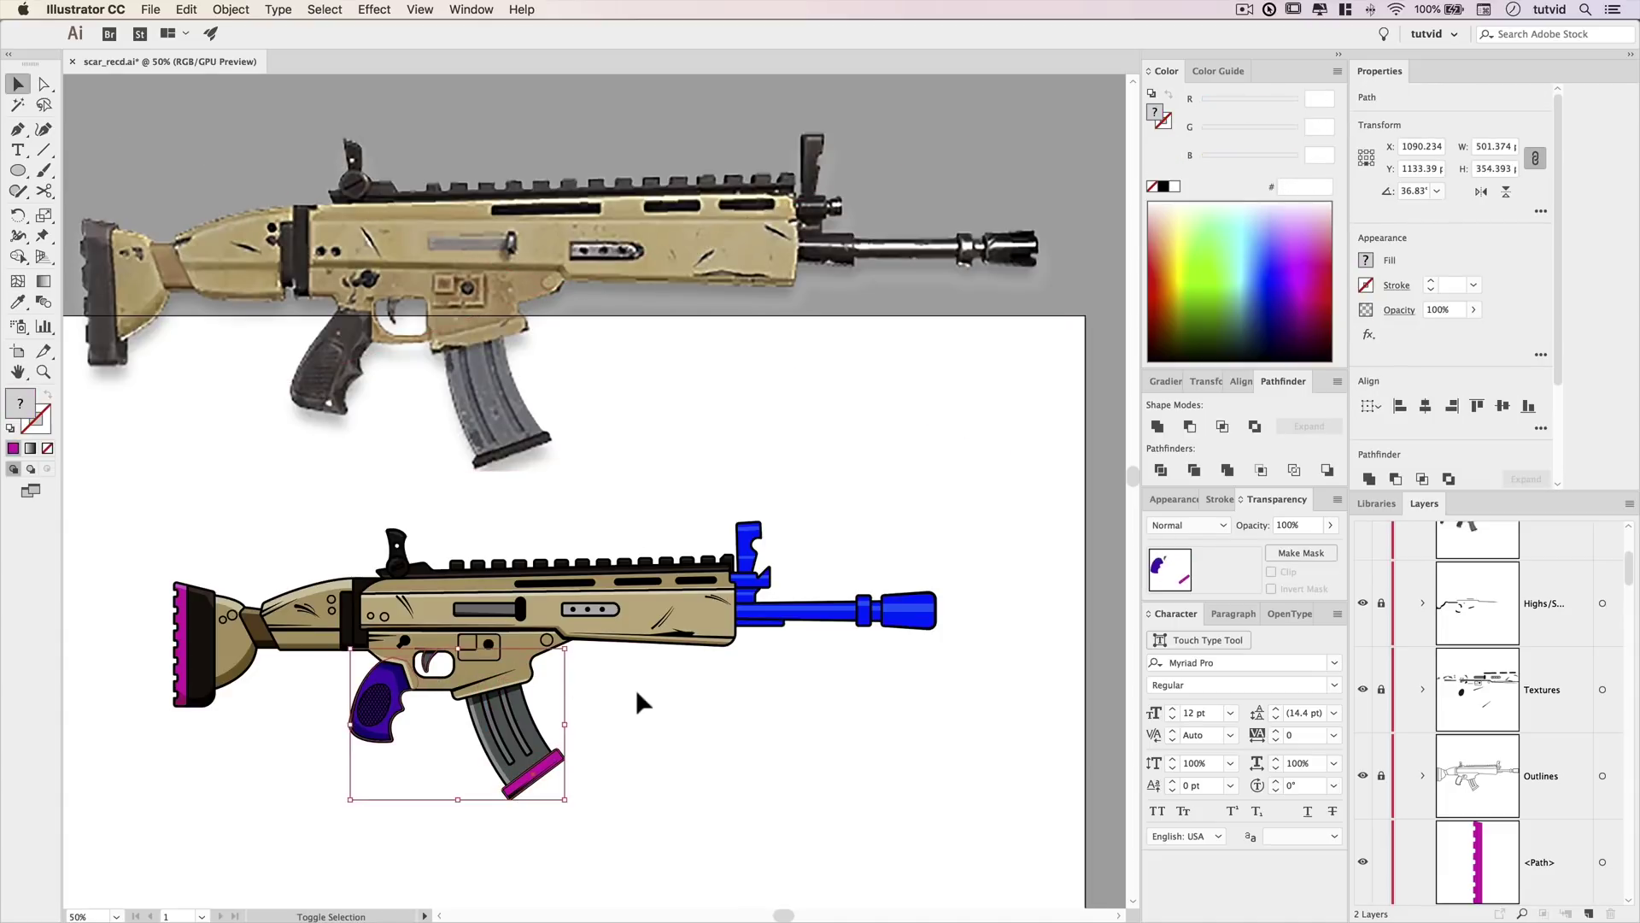
key("i")
left_click(380, 384)
key("v")
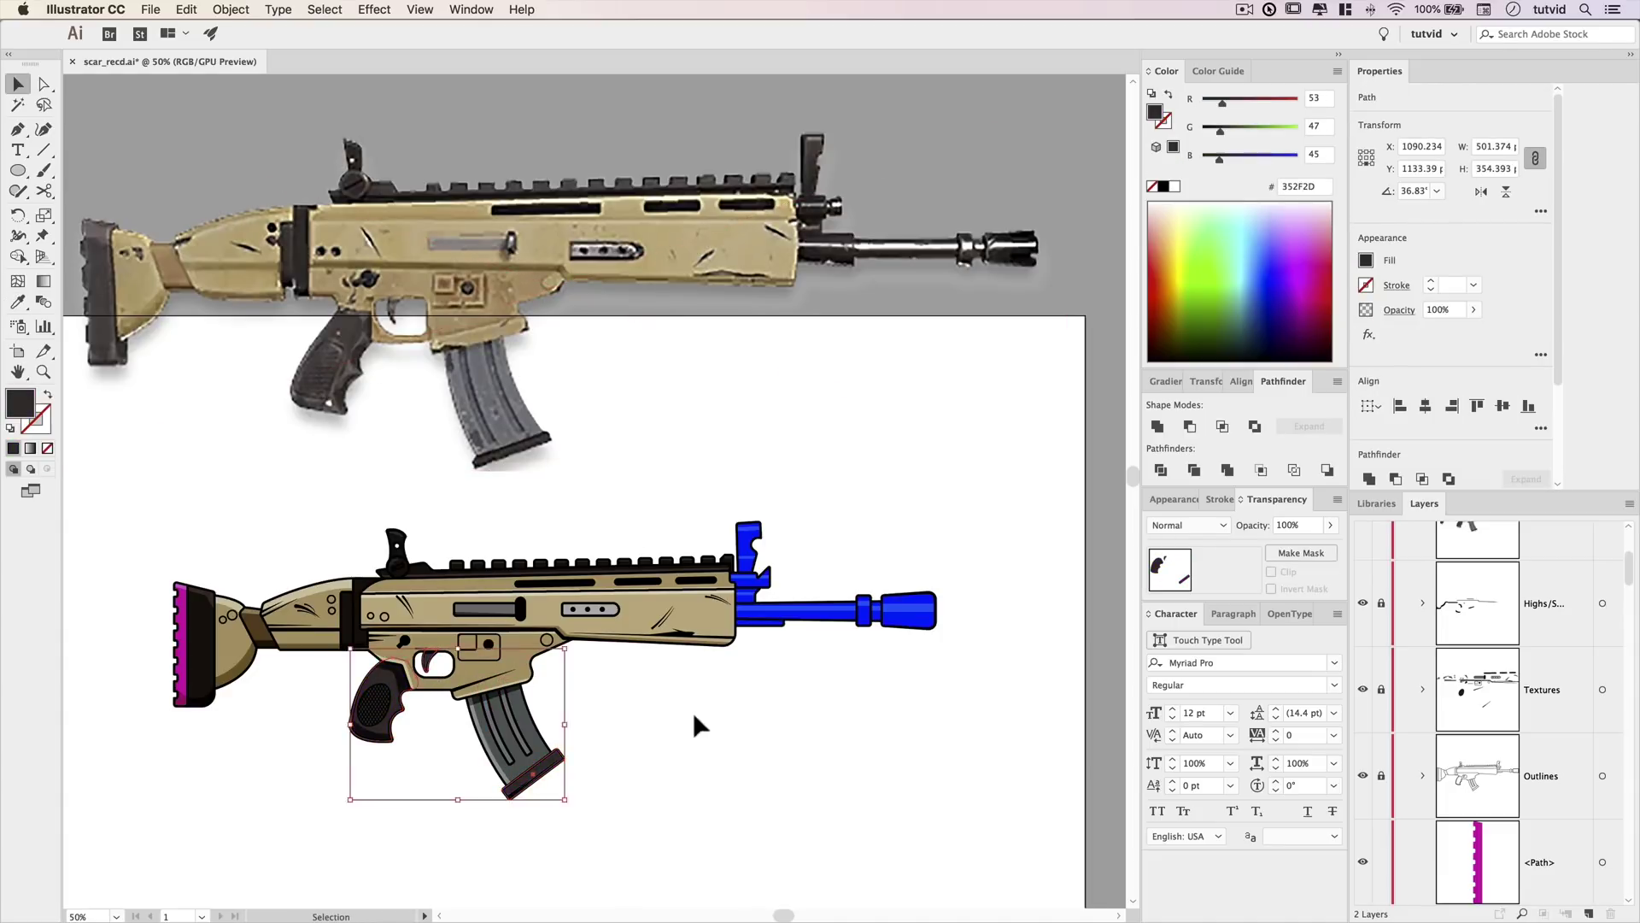
left_click(695, 721)
Recolour the butt pad's ribbed edge, the front sight and the barrel with near-black #150F10 sampled from the reference.
left_click(182, 619)
left_click(750, 531, "shift")
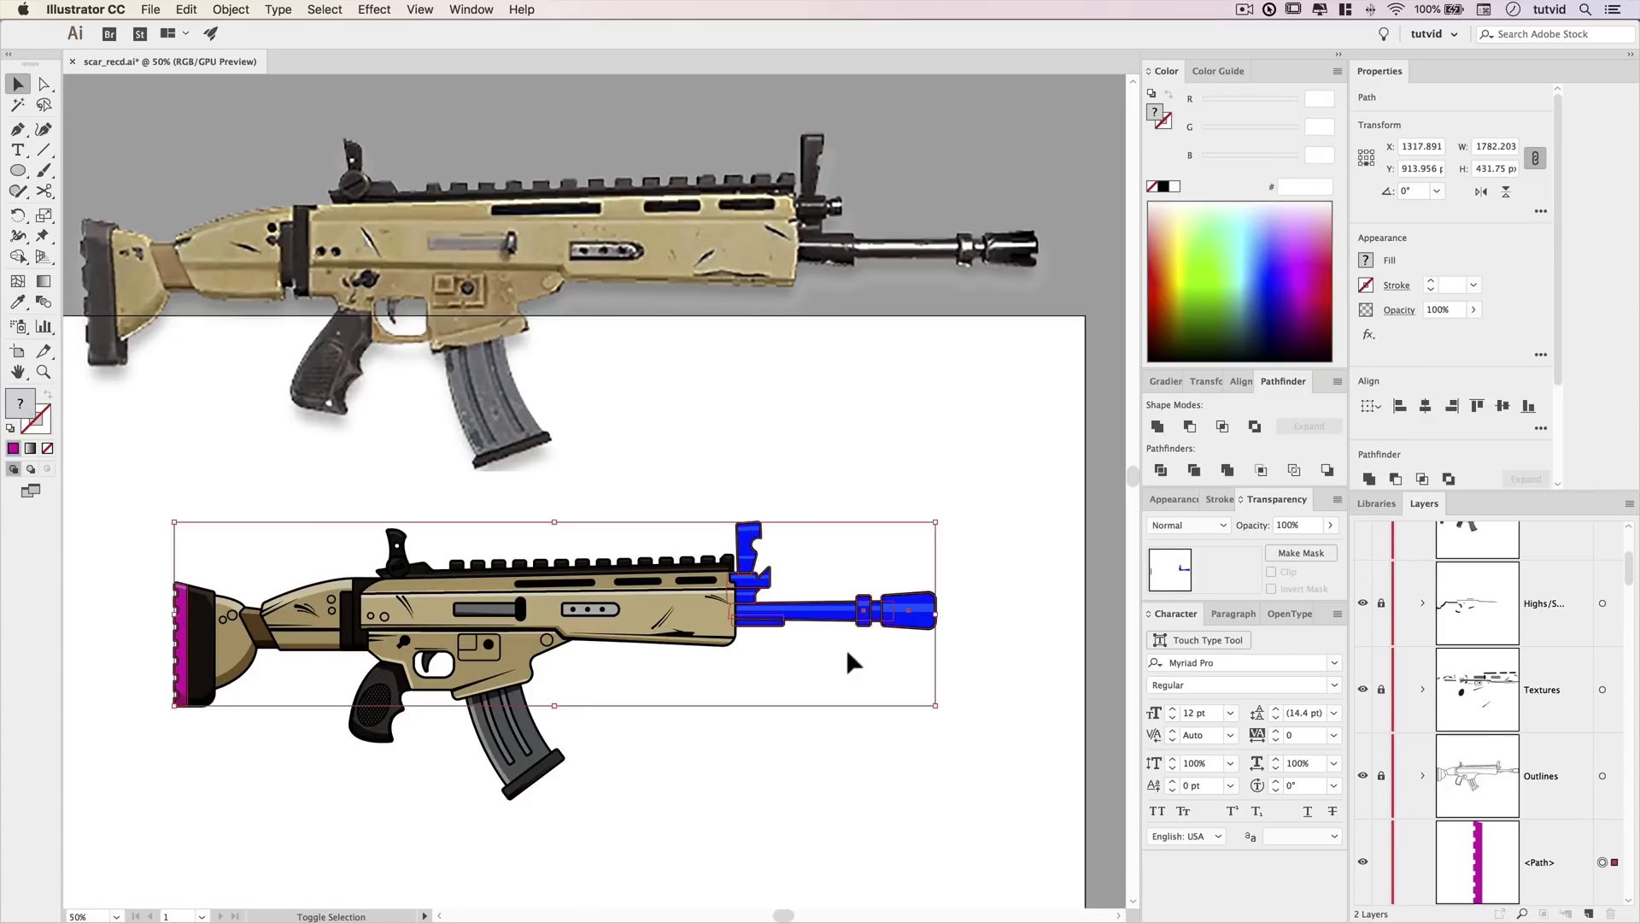
key("i")
left_click(820, 262)
left_click(820, 263)
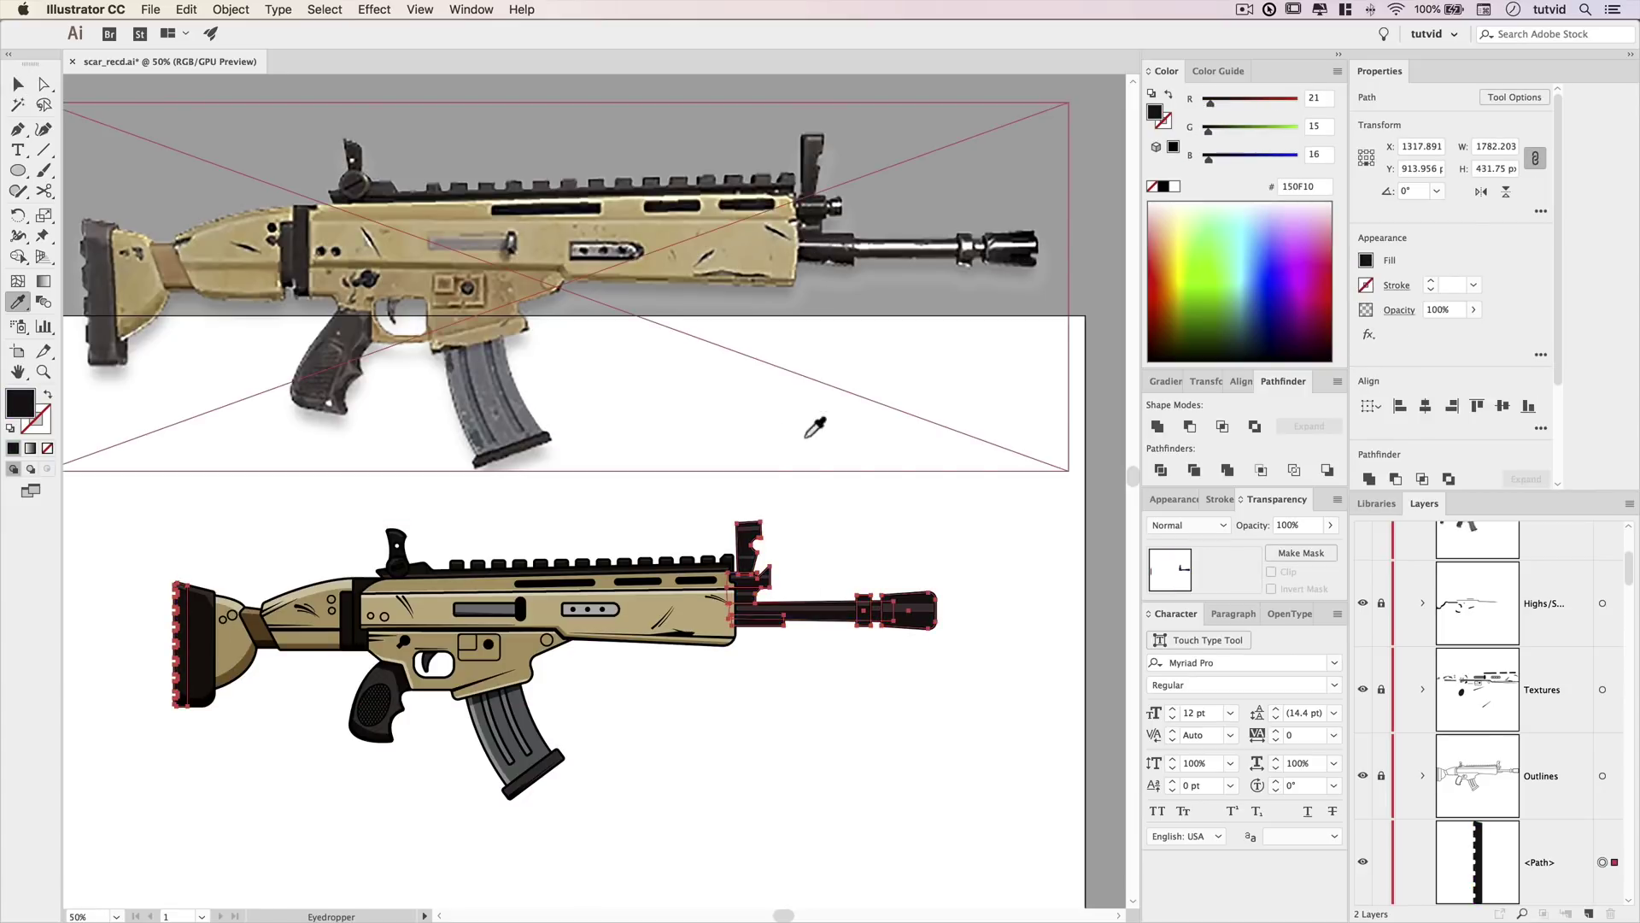
key("v")
left_click(689, 756)
Delete the placed reference image of the rifle above the artwork.
left_click_drag(689, 755, 725, 740)
left_click_drag(877, 655, 883, 688)
left_click(743, 265)
key("minus")
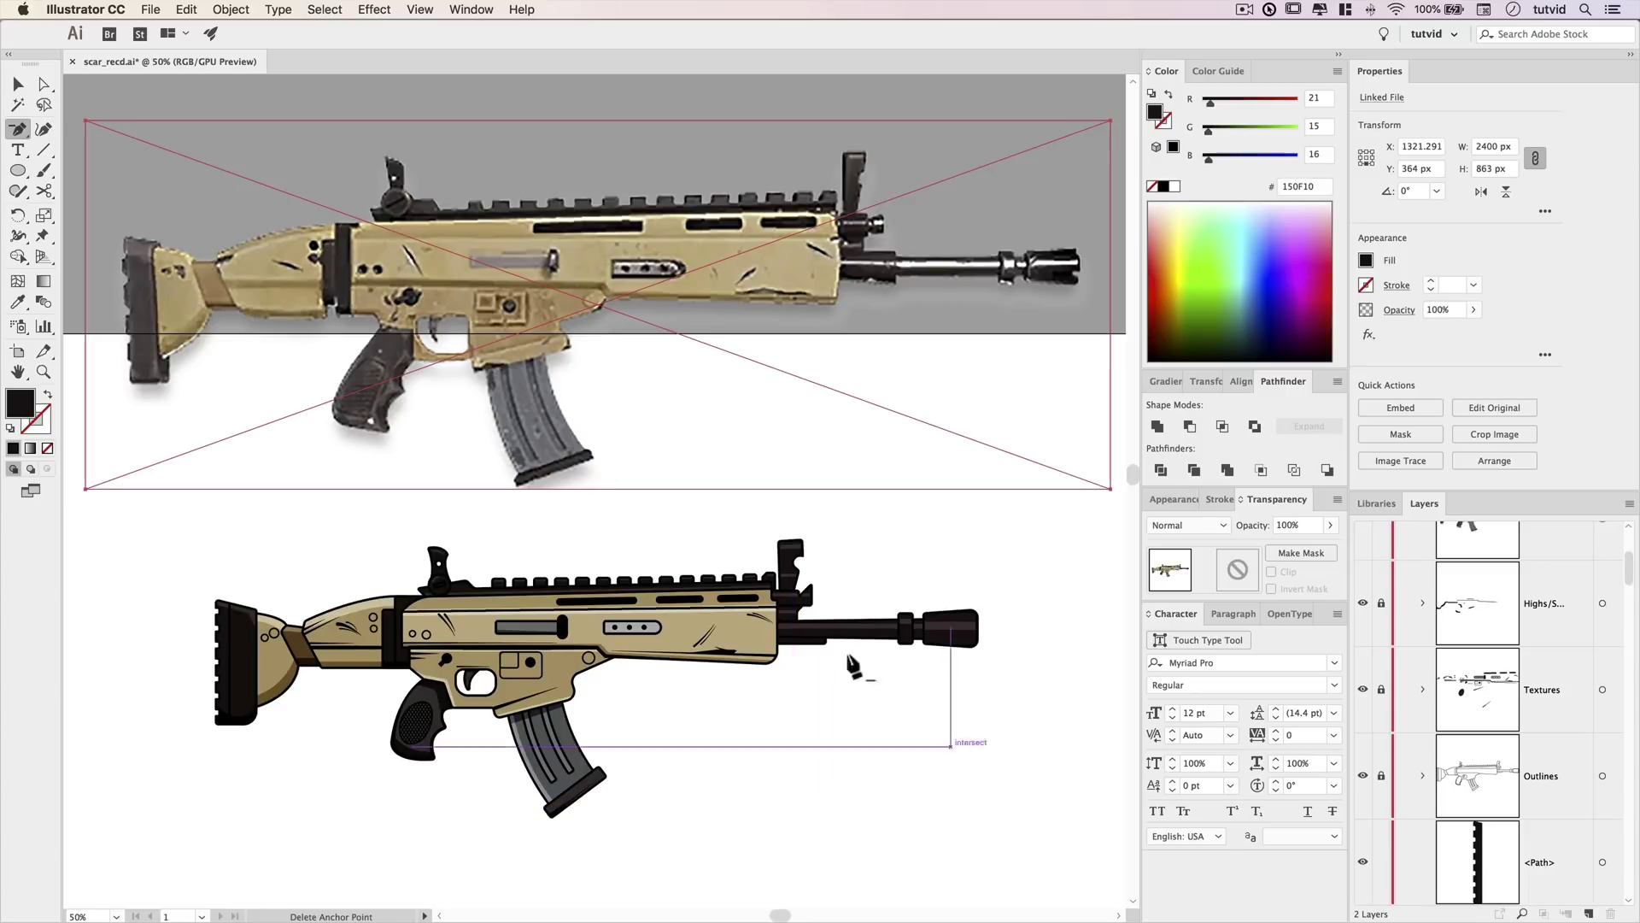
left_click(853, 661)
key("Return")
key("v")
key("Delete")
scroll(674, 393, "down", 3)
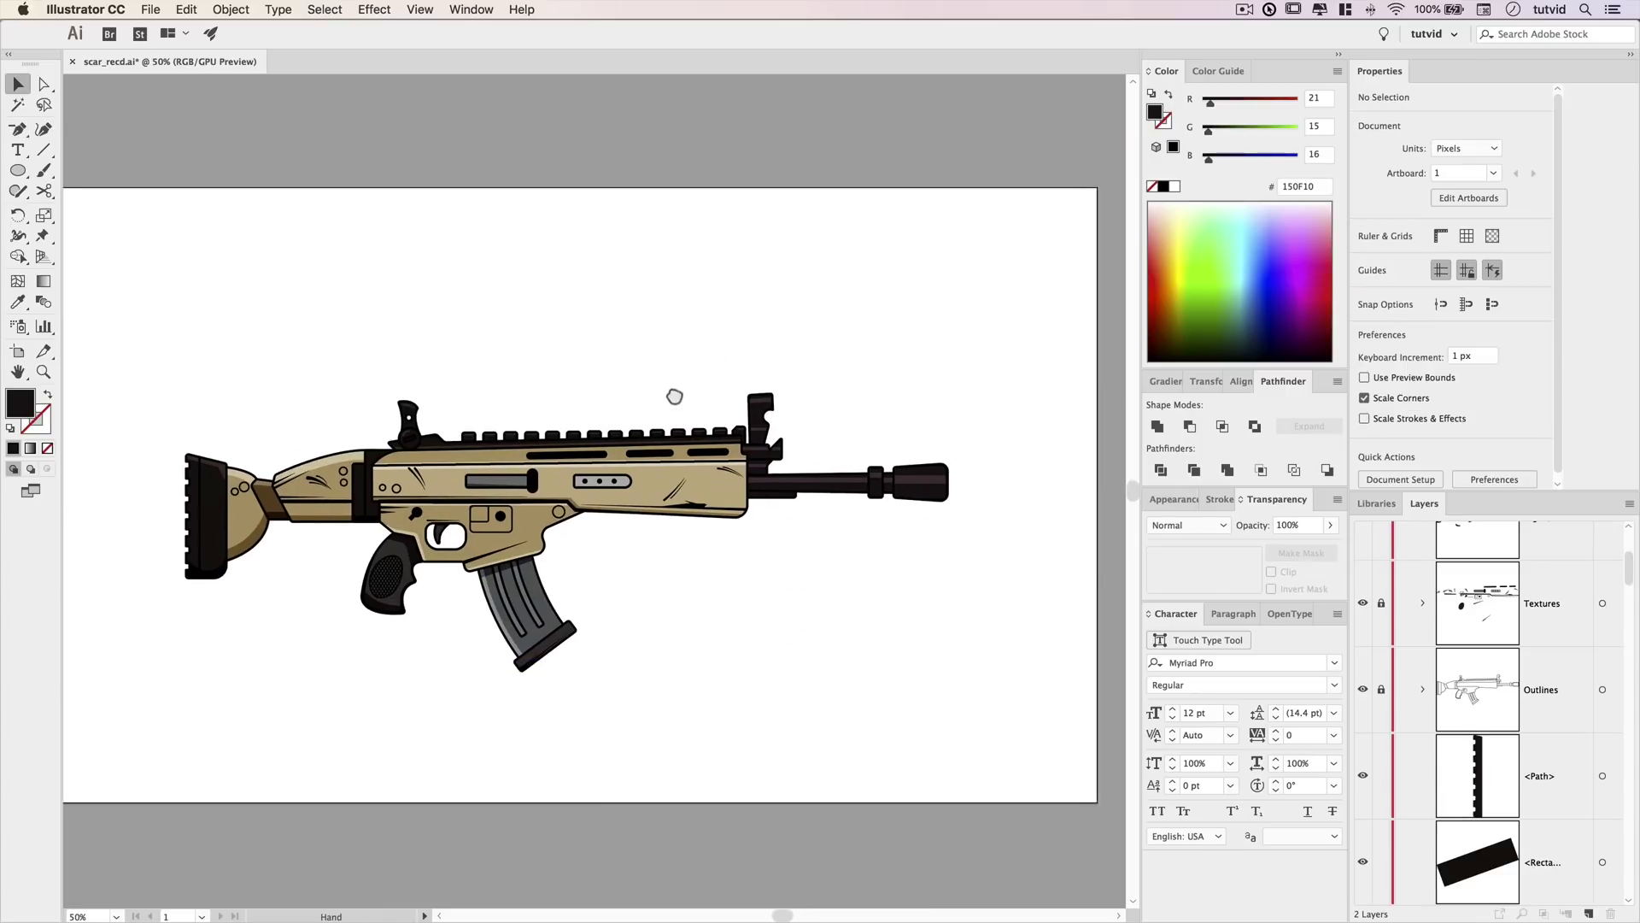
Set the fill of the rear sight, top rail, bands behind the receiver and main butt pad to RGB 30, 30, 30.
left_click(18, 105)
left_click(854, 485)
key("v")
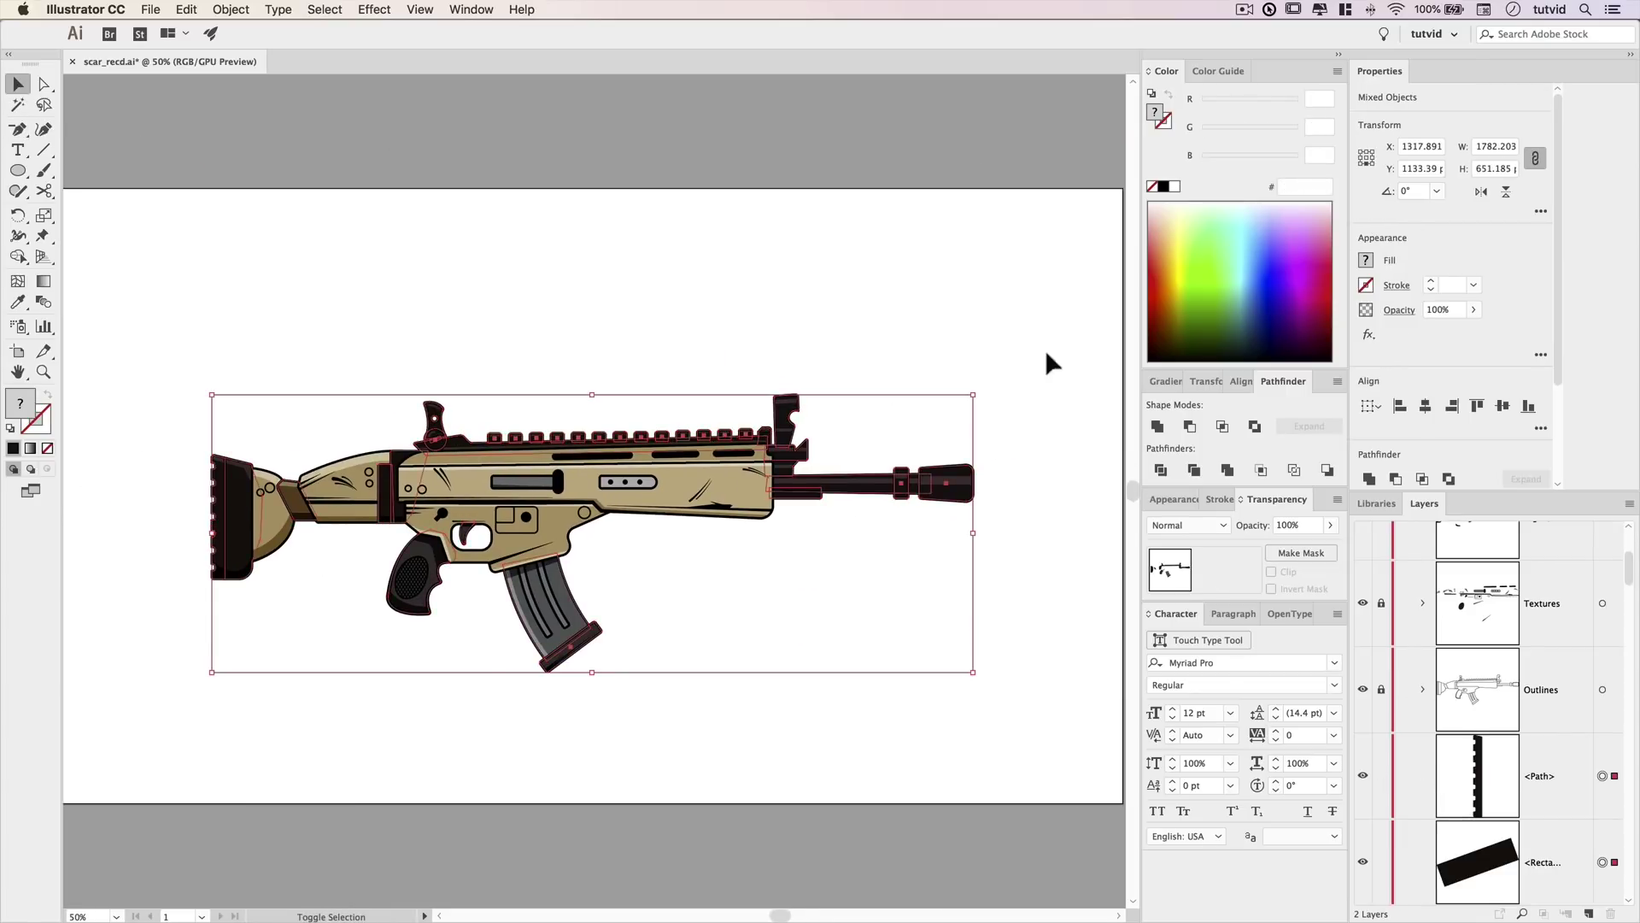
left_click_drag(1047, 355, 790, 529)
left_click(231, 517, "shift")
left_click(1337, 71)
left_click(80, 429)
left_click(431, 597, "shift")
left_click(586, 635, "shift")
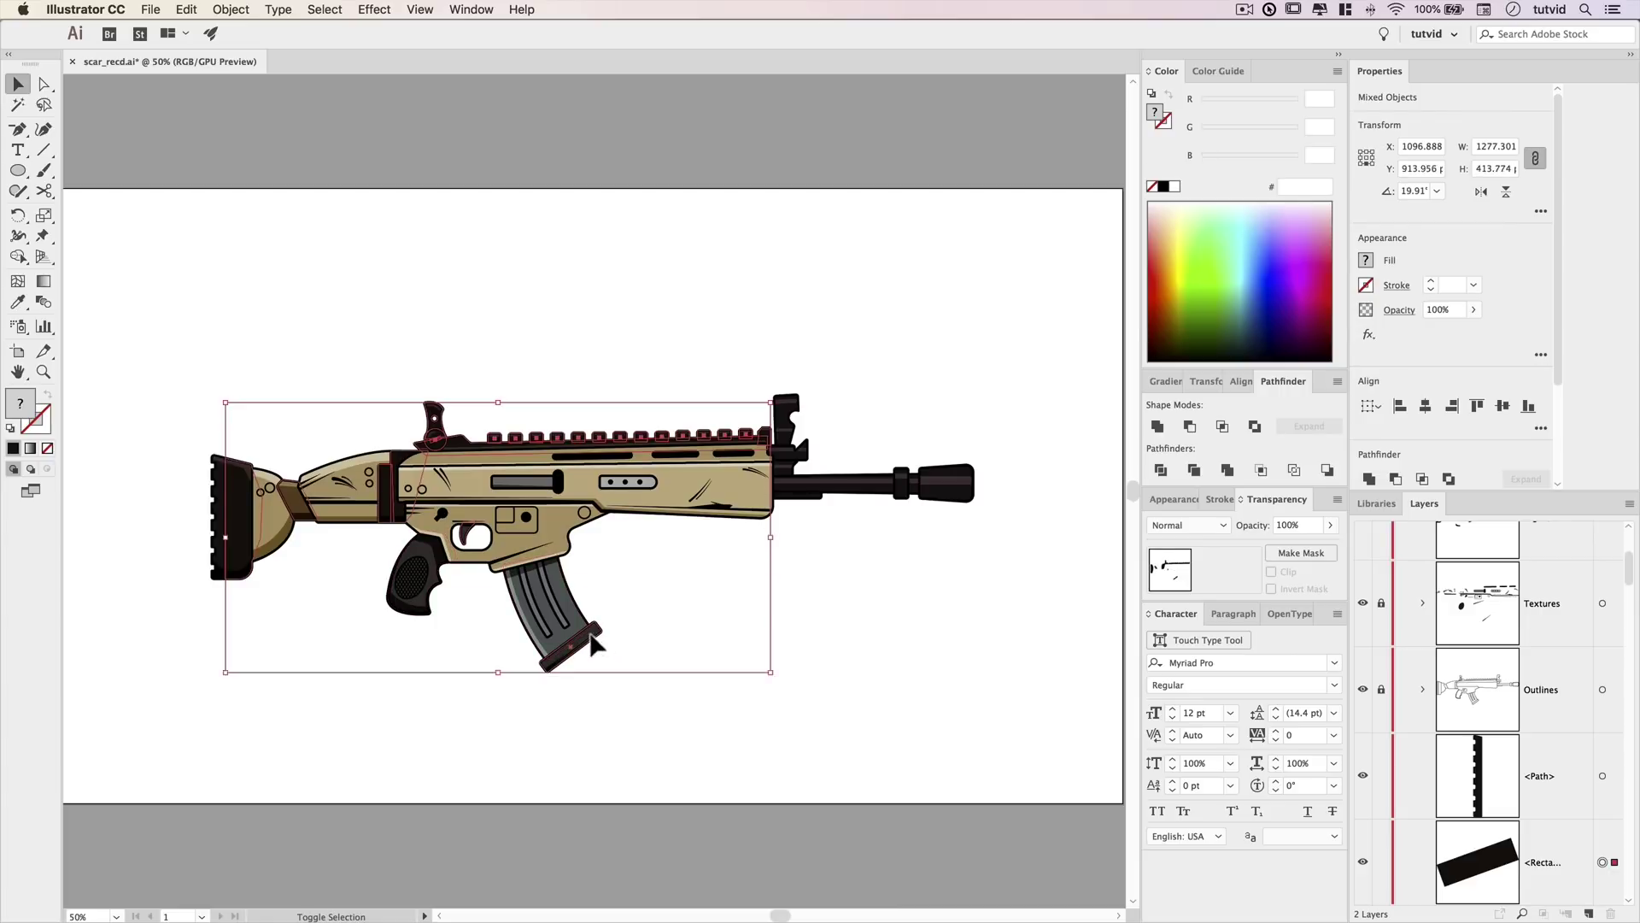
left_click(1170, 190)
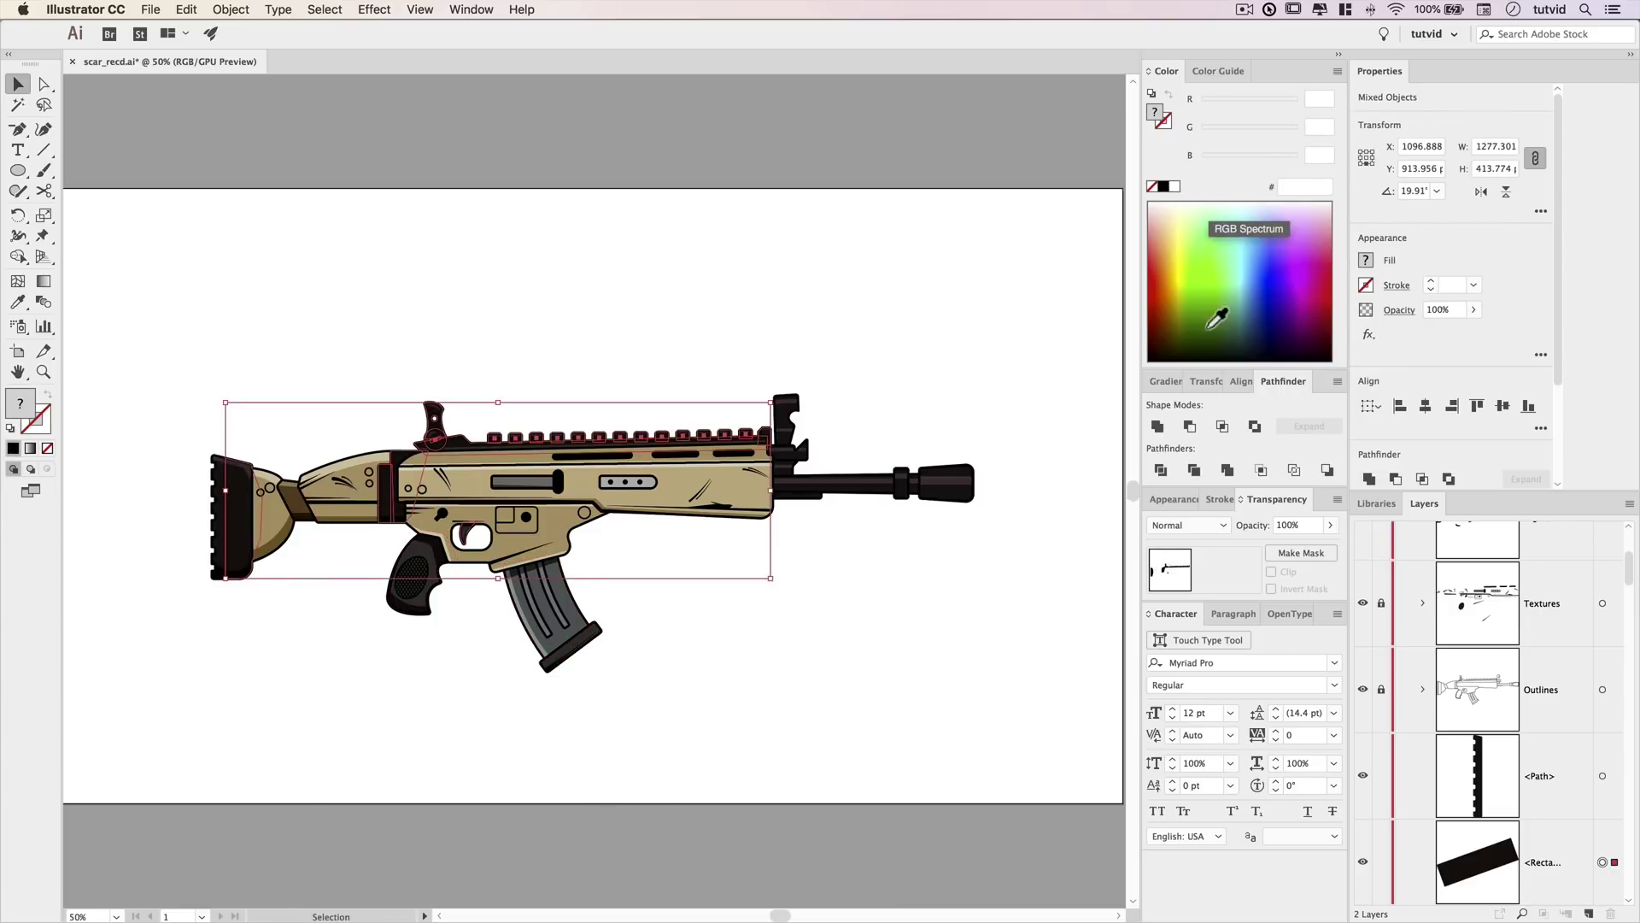
left_click(1172, 347)
double_click(1323, 98)
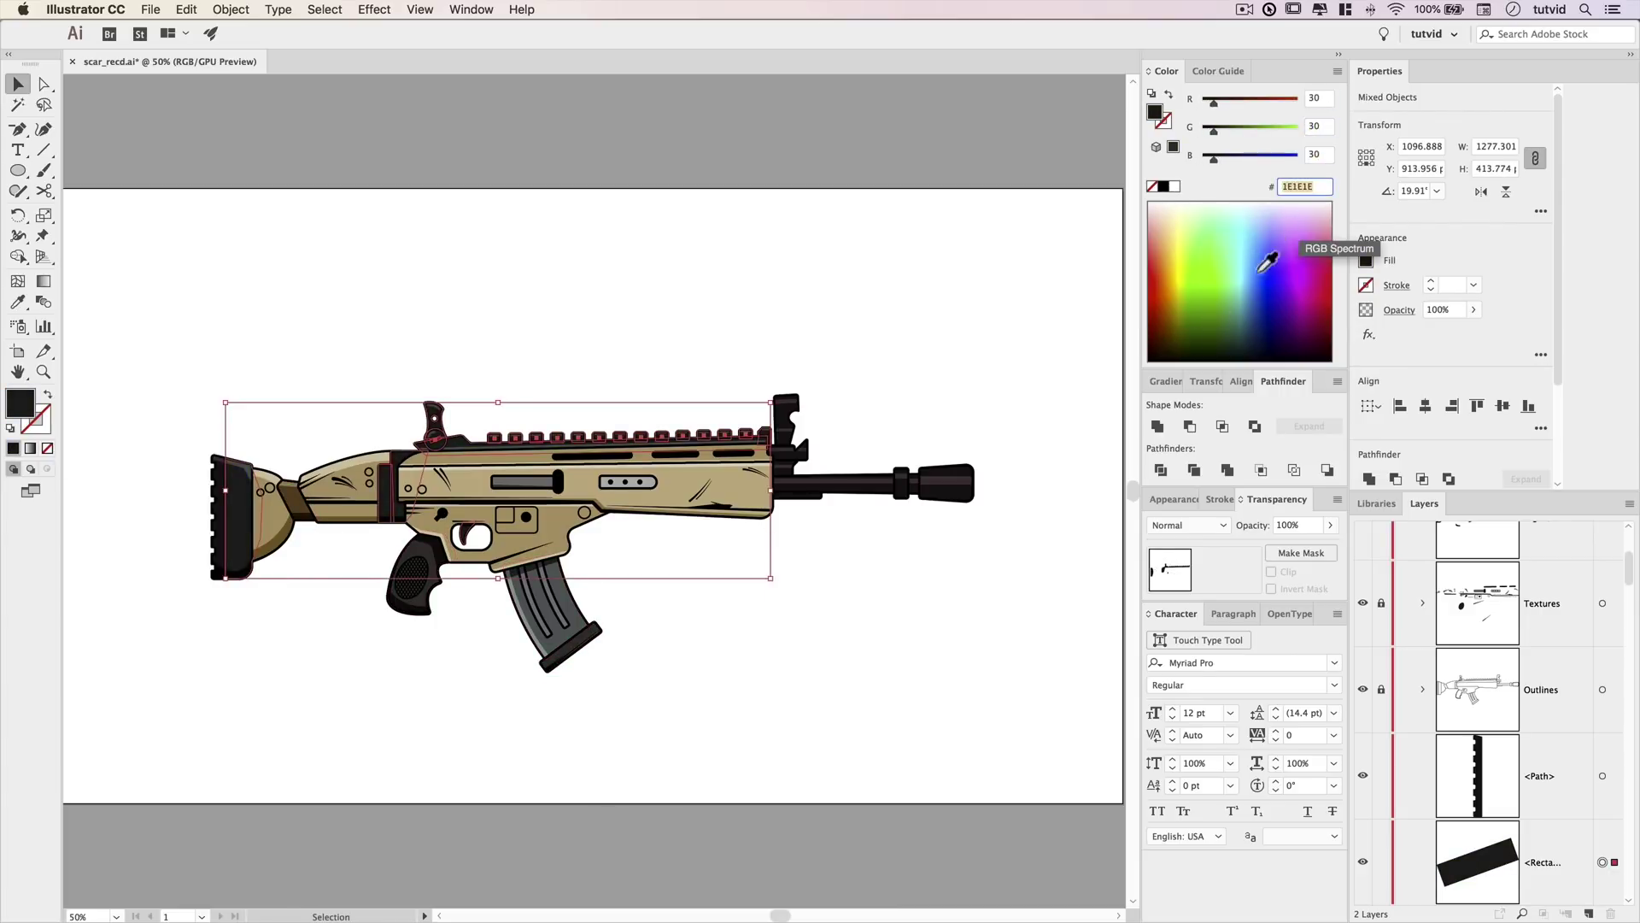
type("40")
key("Tab")
type("40")
key("Tab")
type("40")
key("Tab")
left_click(818, 547)
Set the fill of the barrel, front sight and butt pad's ribbed edge to a neutral near-black with RGB values of 20.
left_click(854, 483)
left_click(226, 538, "shift")
double_click(1316, 98)
type("40")
key("Tab")
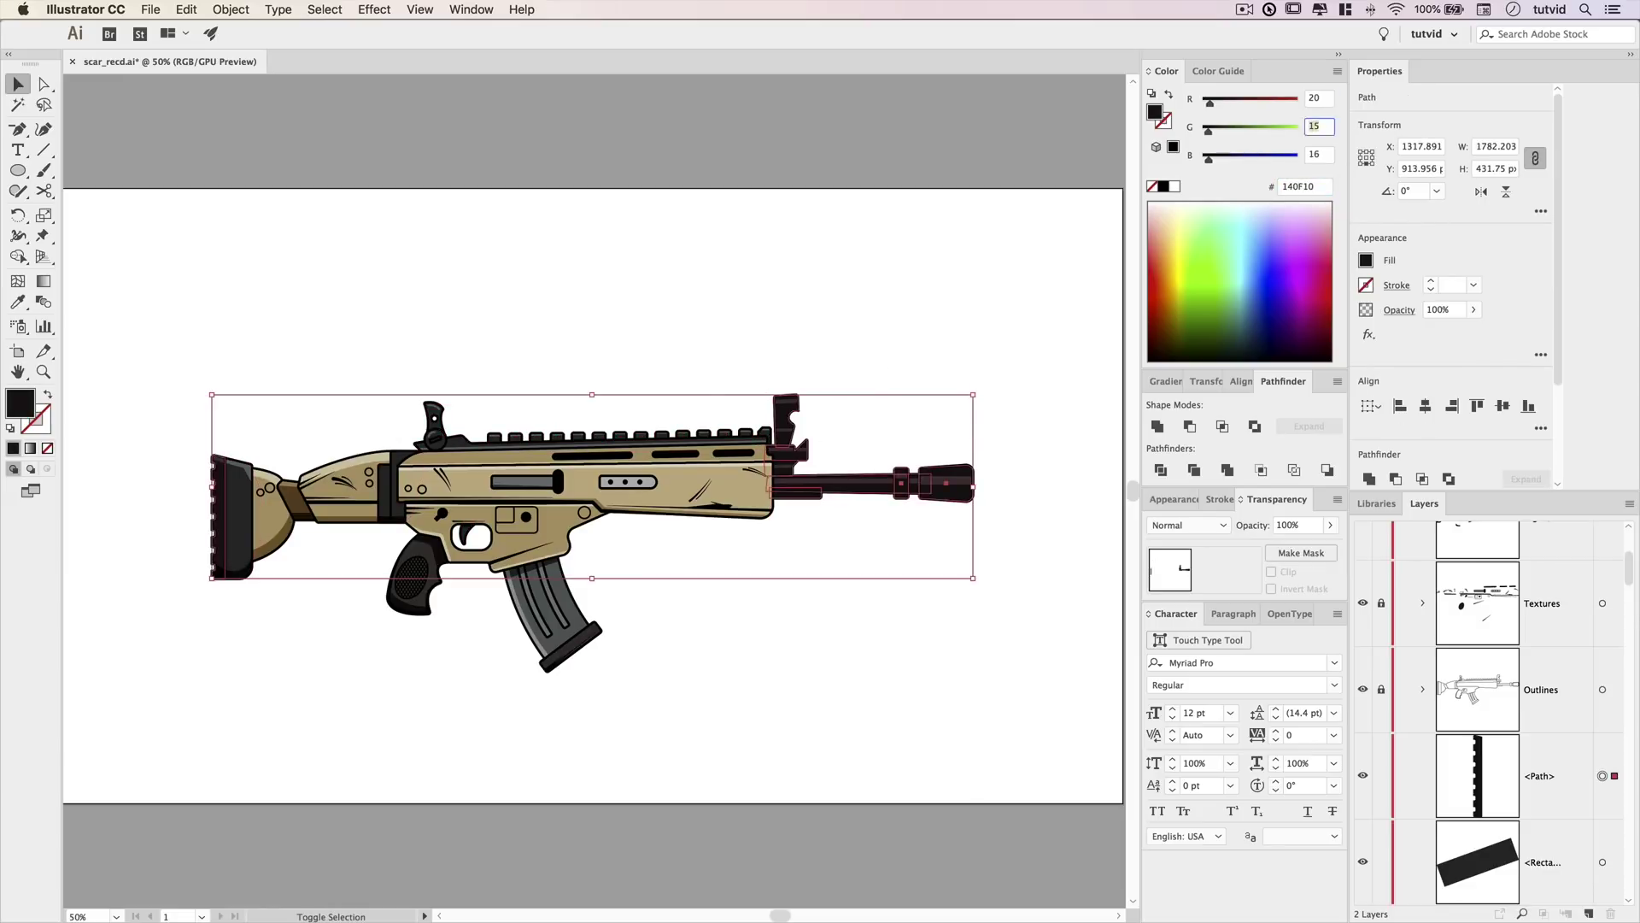
type("40")
left_click(683, 590)
Set the fill of the magazine's base plate and the pistol grip to RGB 45, 45, 45.
left_click(574, 647)
left_click(416, 554, "shift")
double_click(1316, 99)
type("45")
key("Tab")
type("45")
key("Tab")
left_click(733, 572)
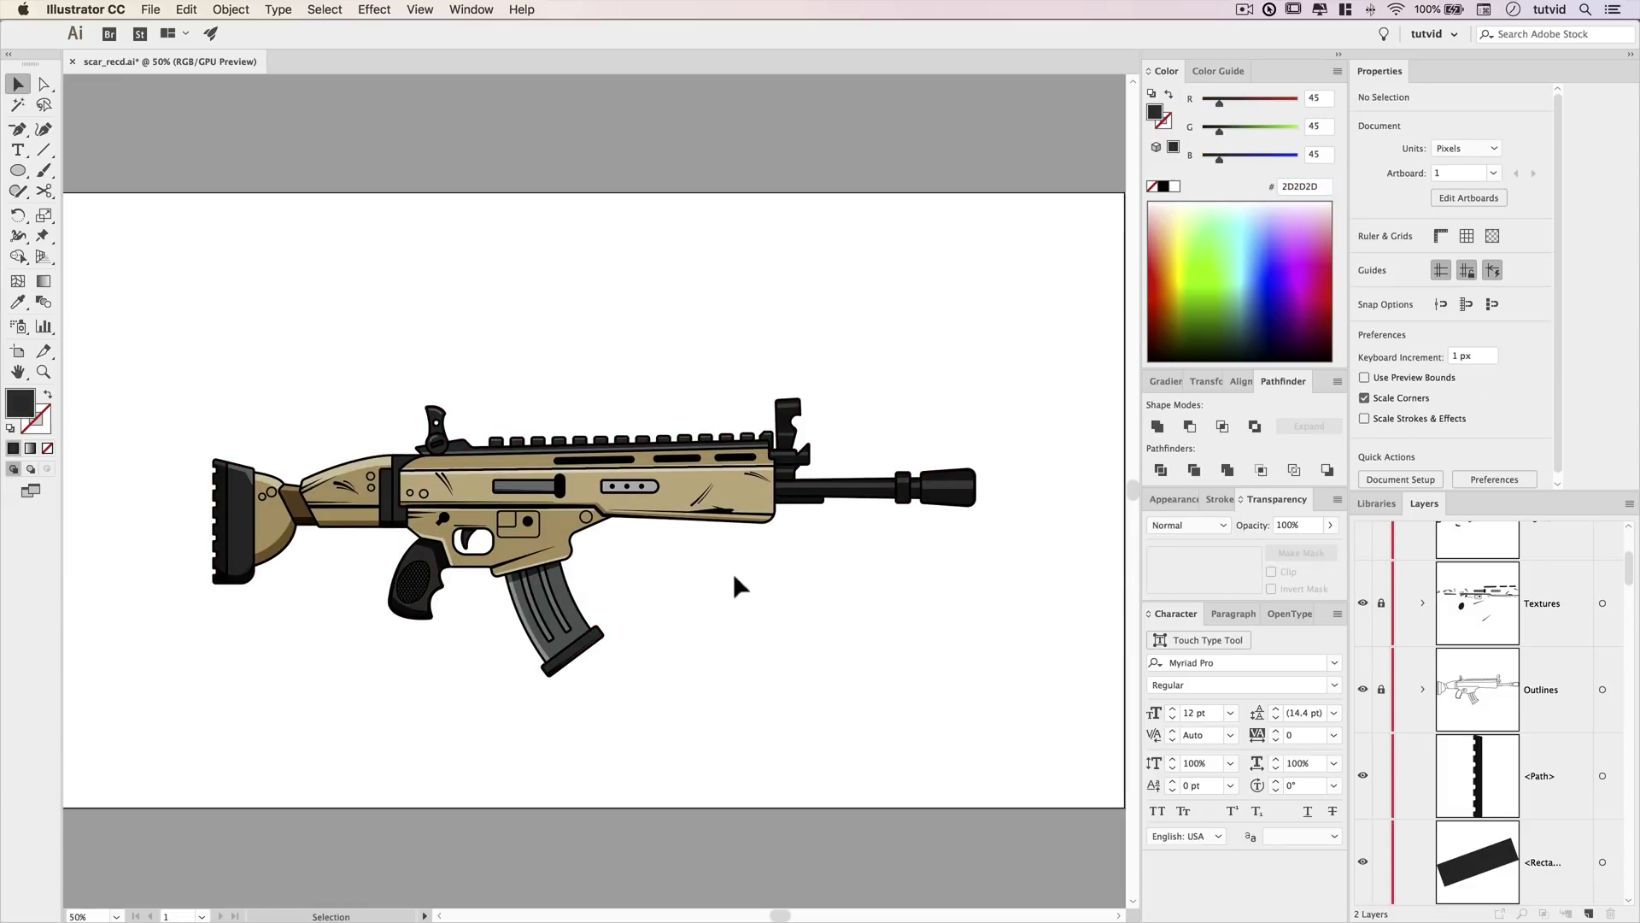
left_click_drag(750, 586, 771, 580)
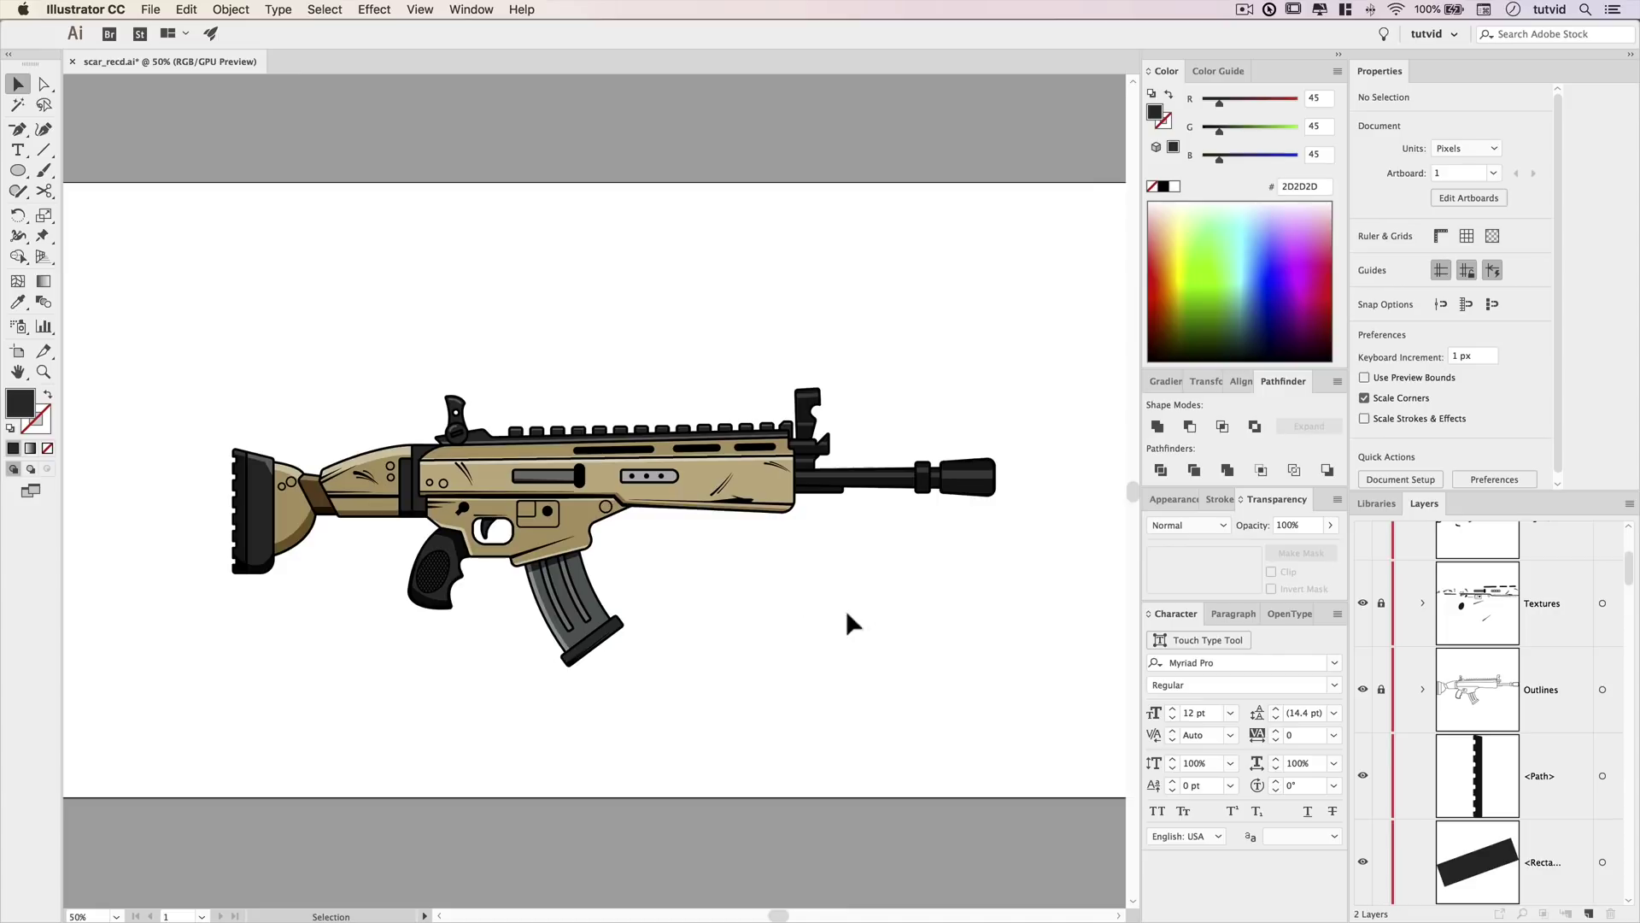
Group all the rifle's recoloured shapes and lock the group.
key("super+minus")
left_click_drag(986, 361, 352, 646)
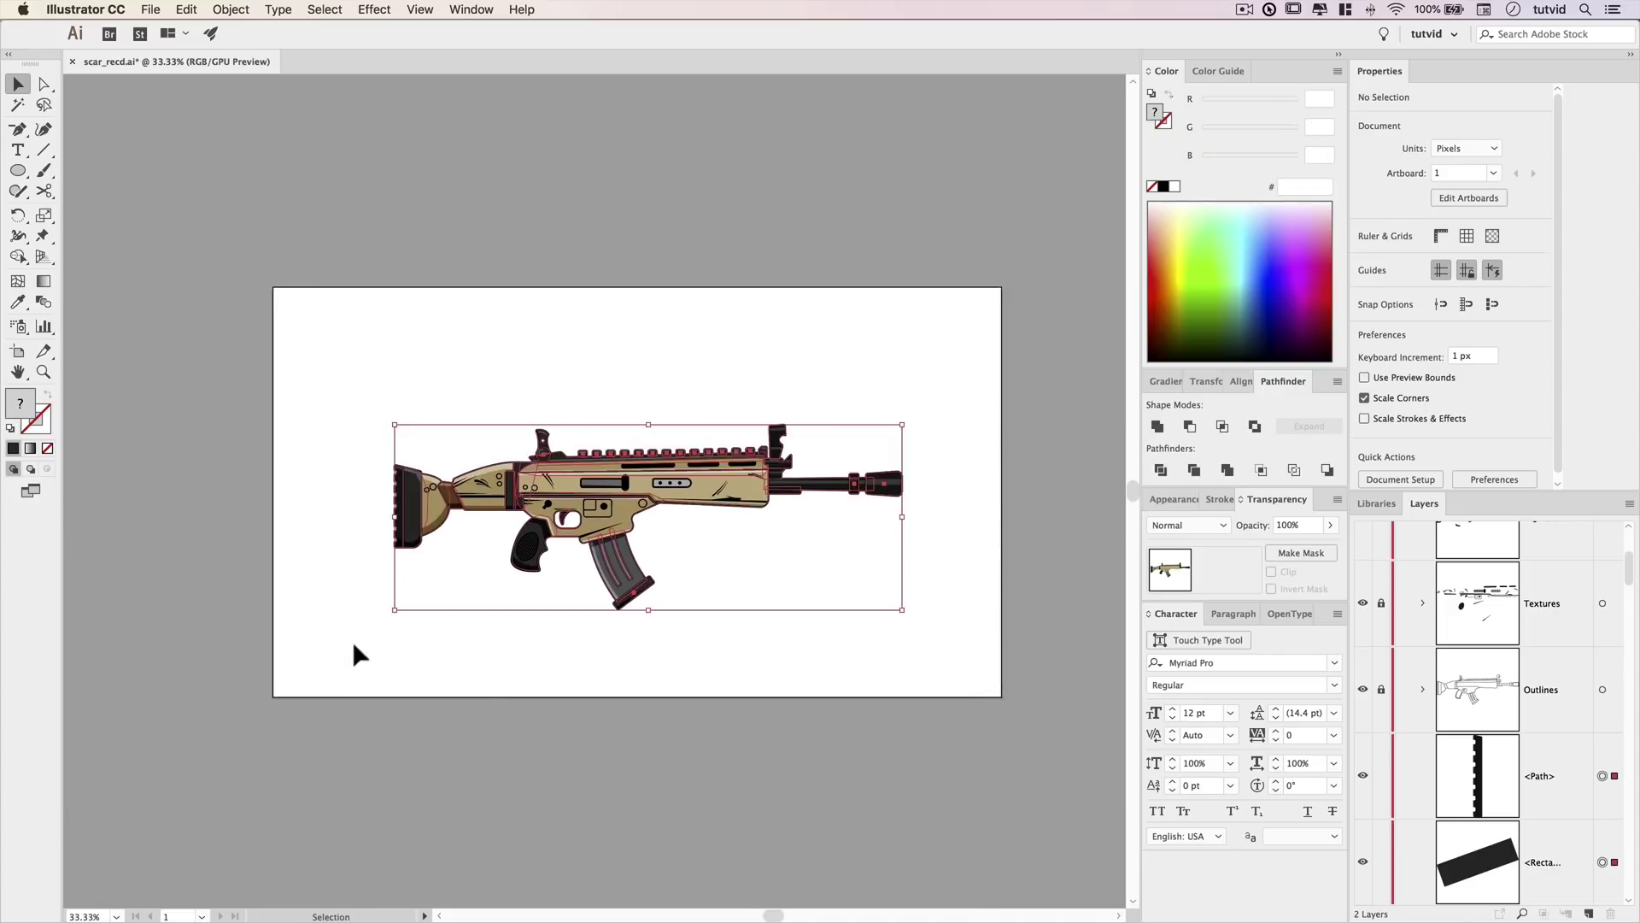
key("super+g")
left_click(1380, 774)
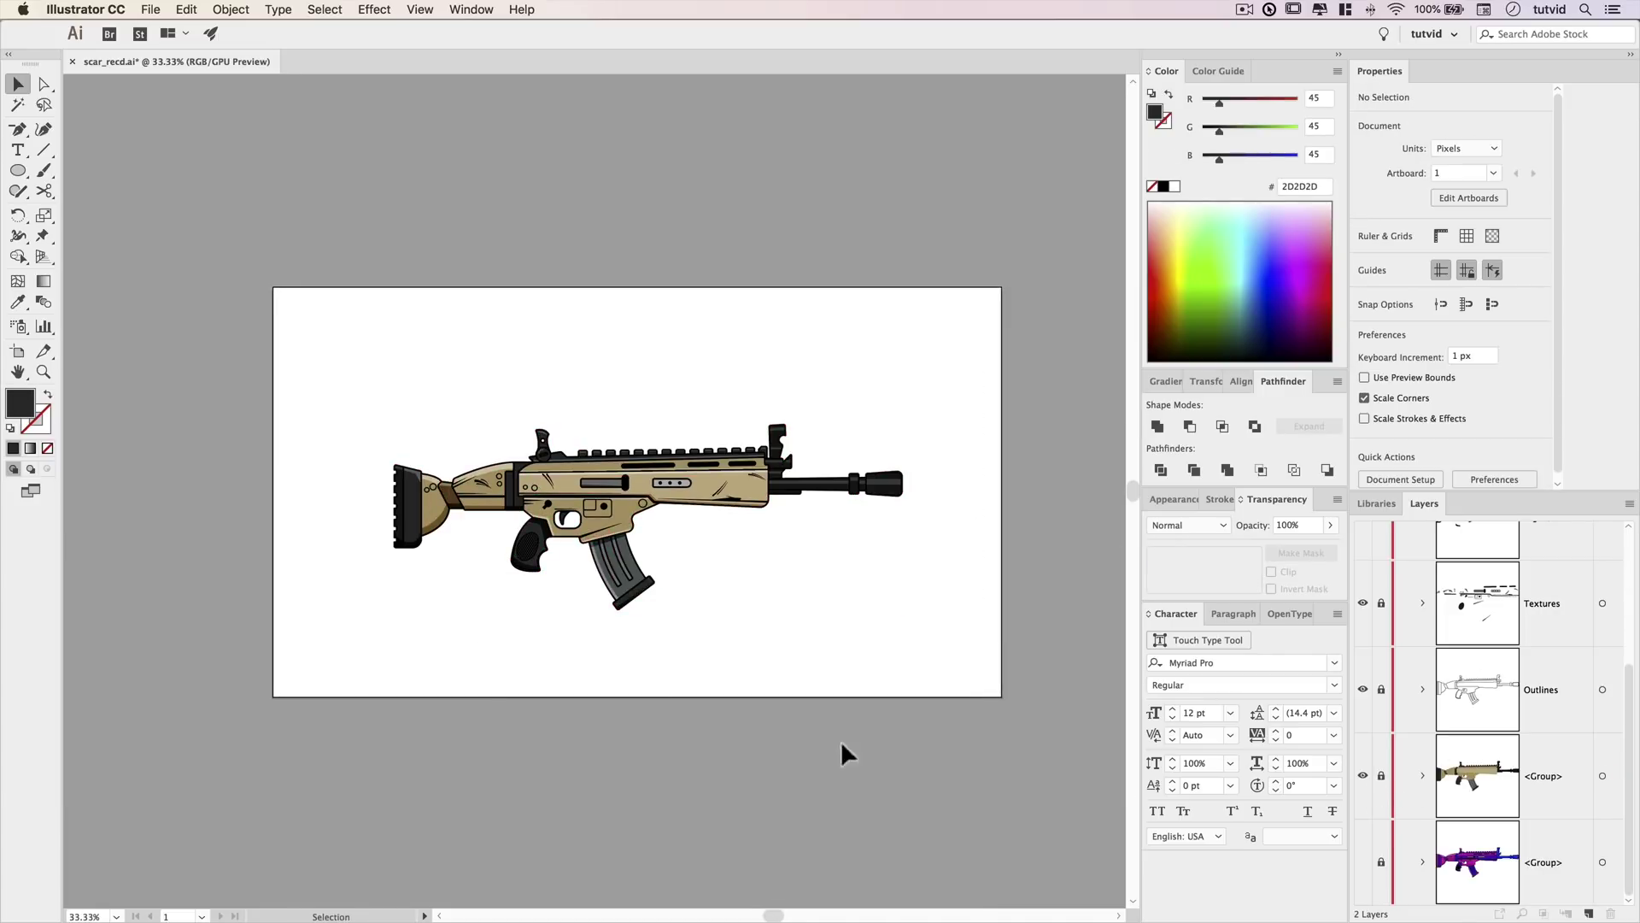
Copy the coloured rifle group to the clipboard and lock the original group again.
key("super+equal")
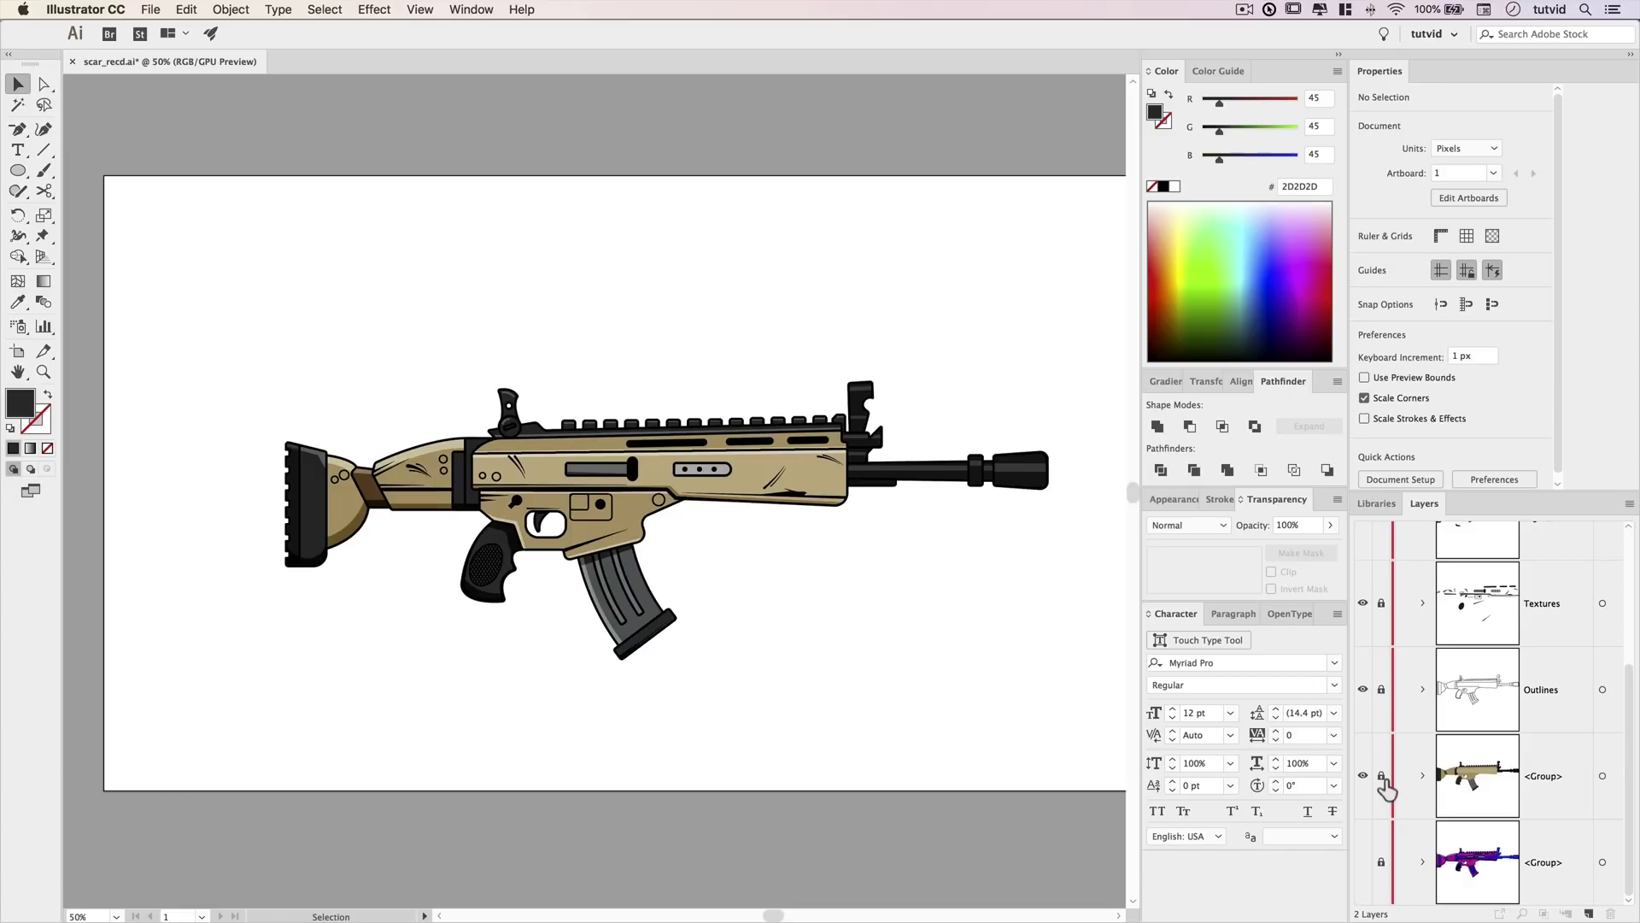
left_click_drag(998, 559, 254, 633)
key("super+c")
left_click(188, 10)
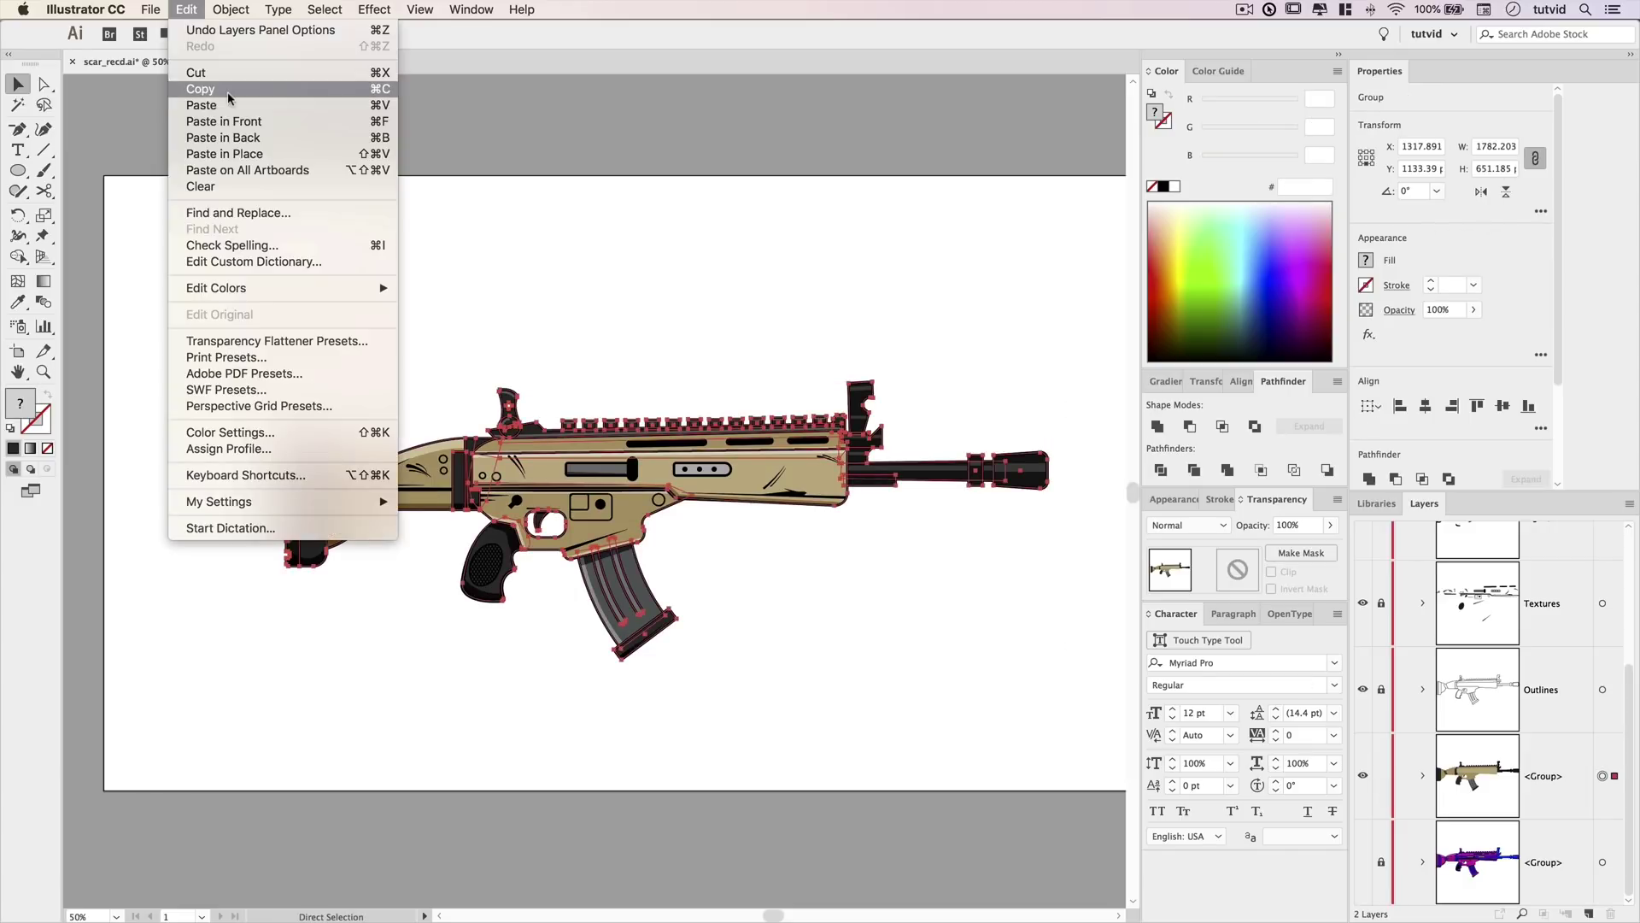
left_click(225, 91)
left_click(1380, 776)
Paste the copied rifle in front of the artwork and fill it with red #FF5E5E.
left_click(190, 10)
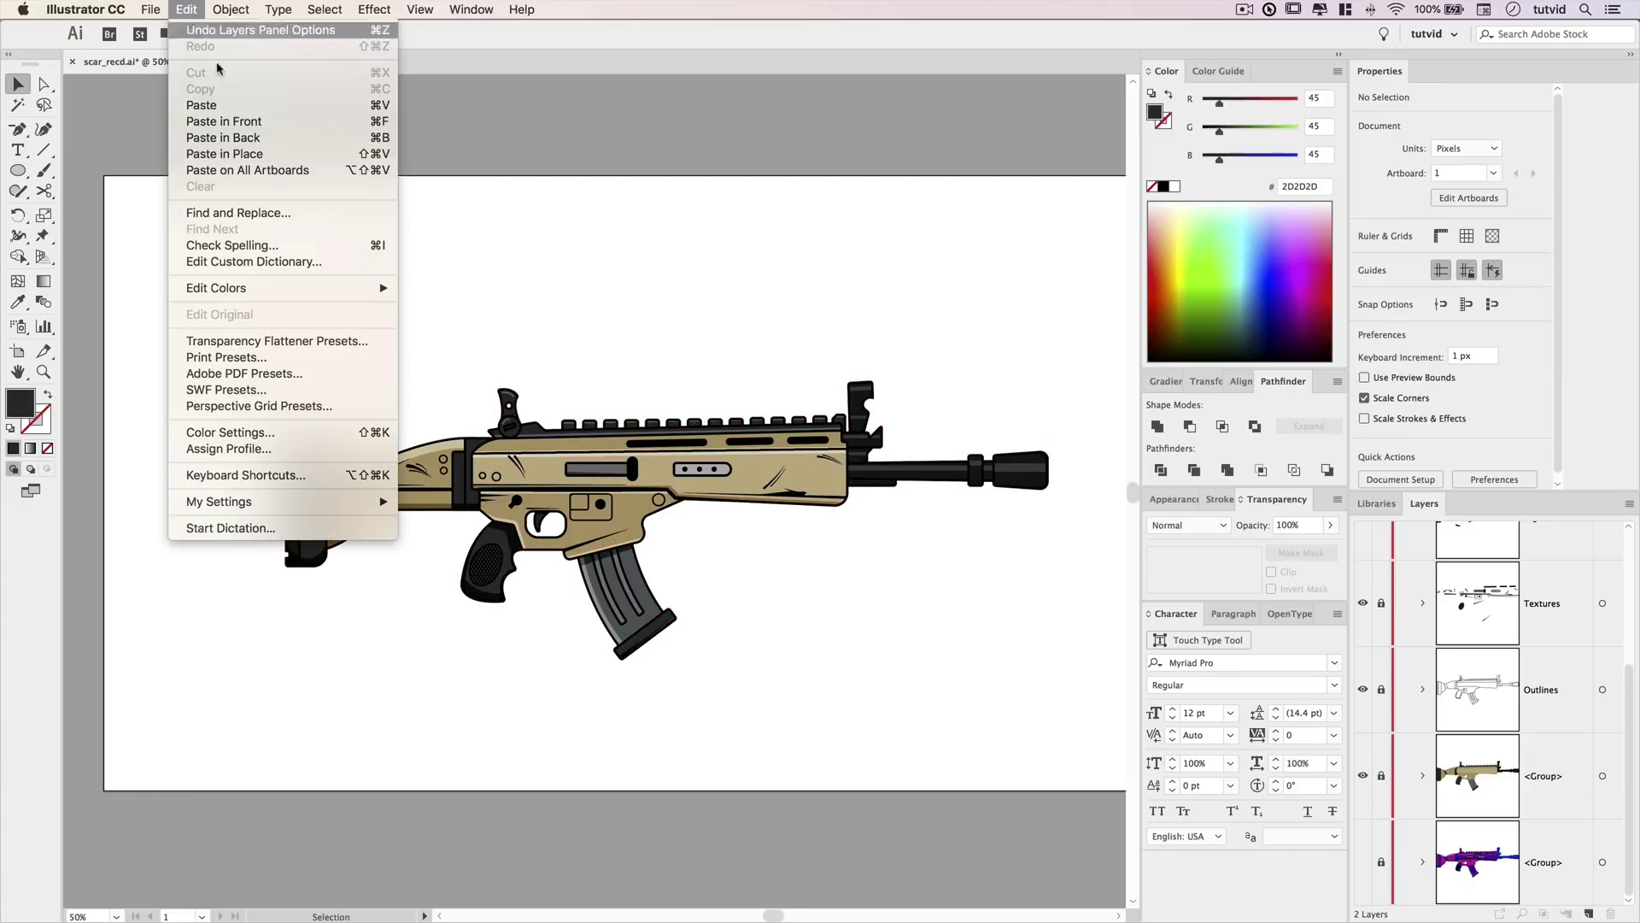
left_click(257, 124)
left_click(1165, 250)
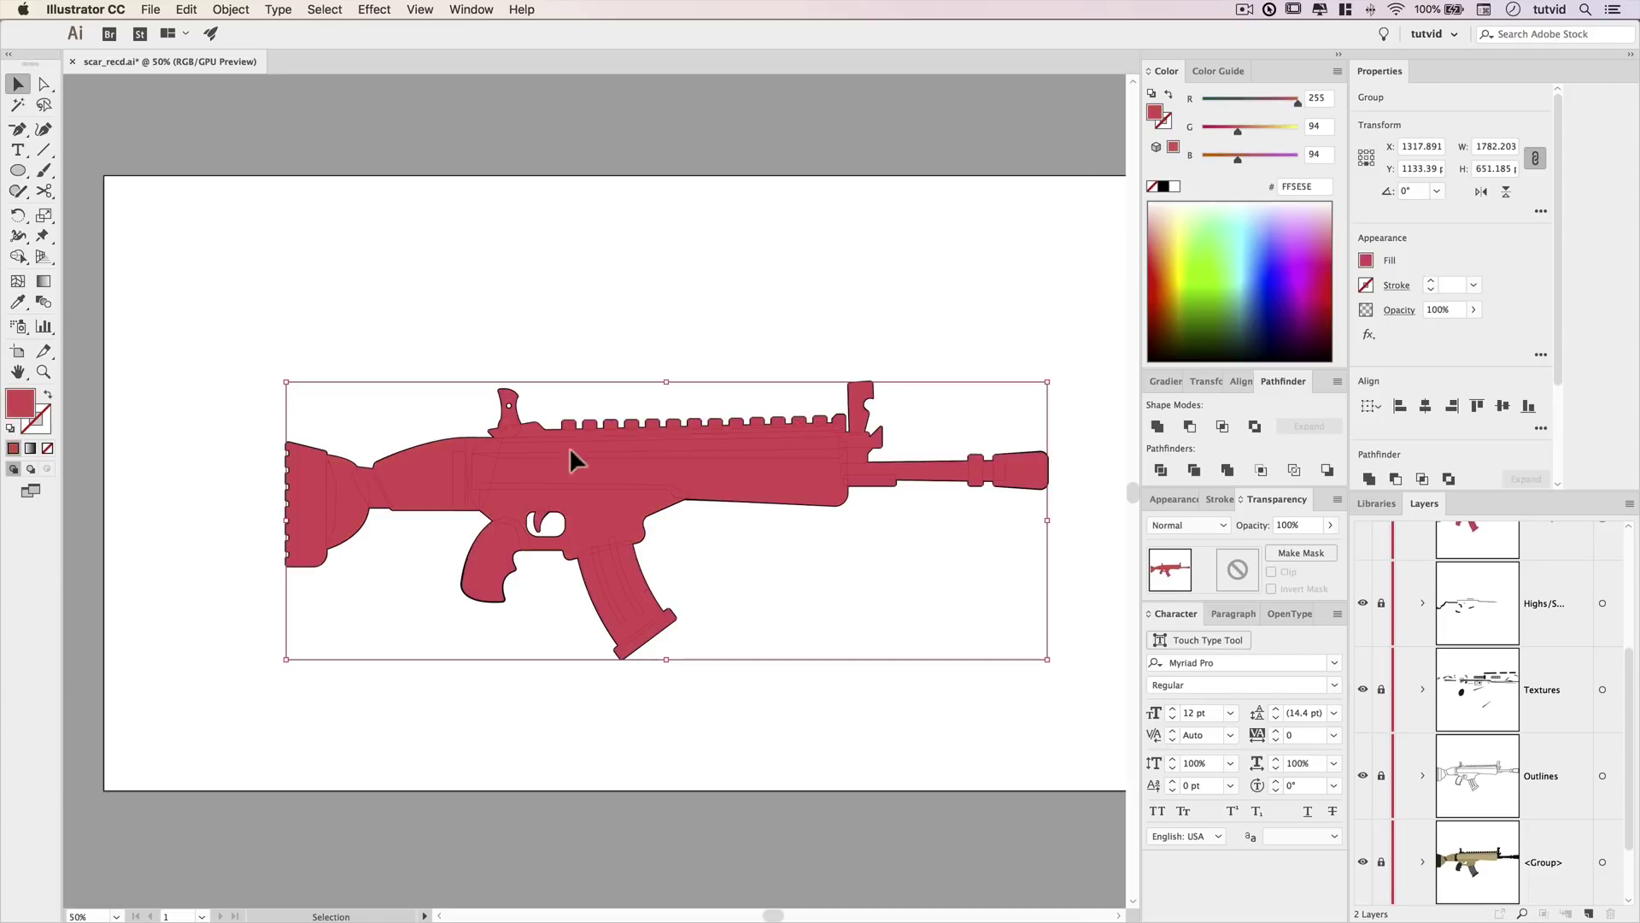
Merge and unite the red rifle copy into one silhouette and swap its fill colour to the stroke.
left_click(1226, 470)
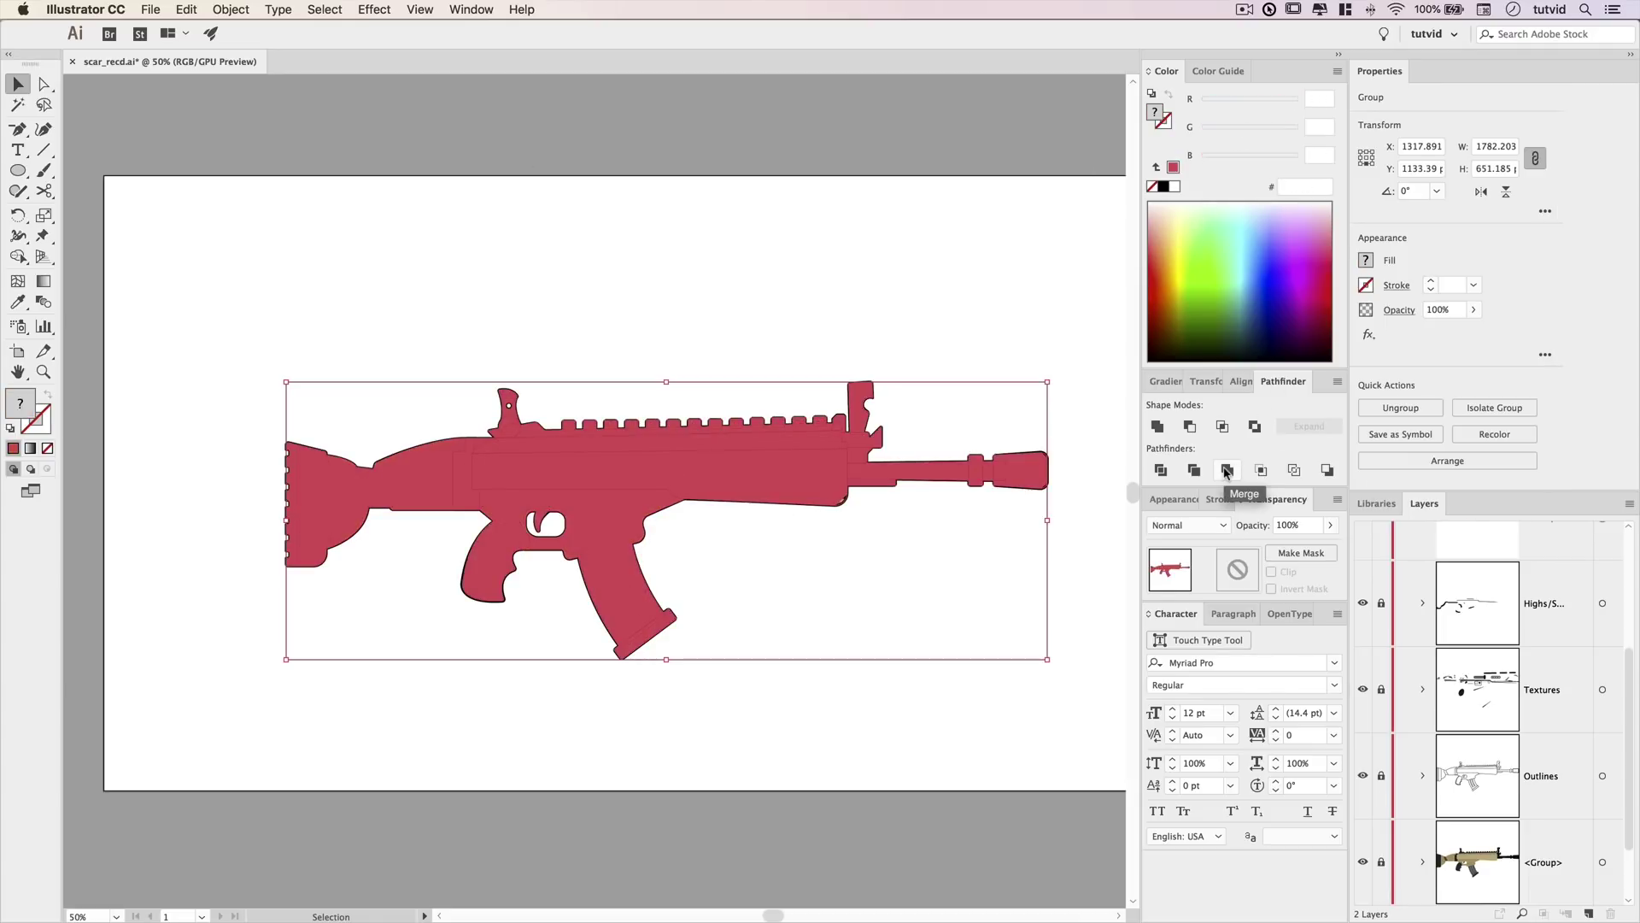
left_click(1157, 427)
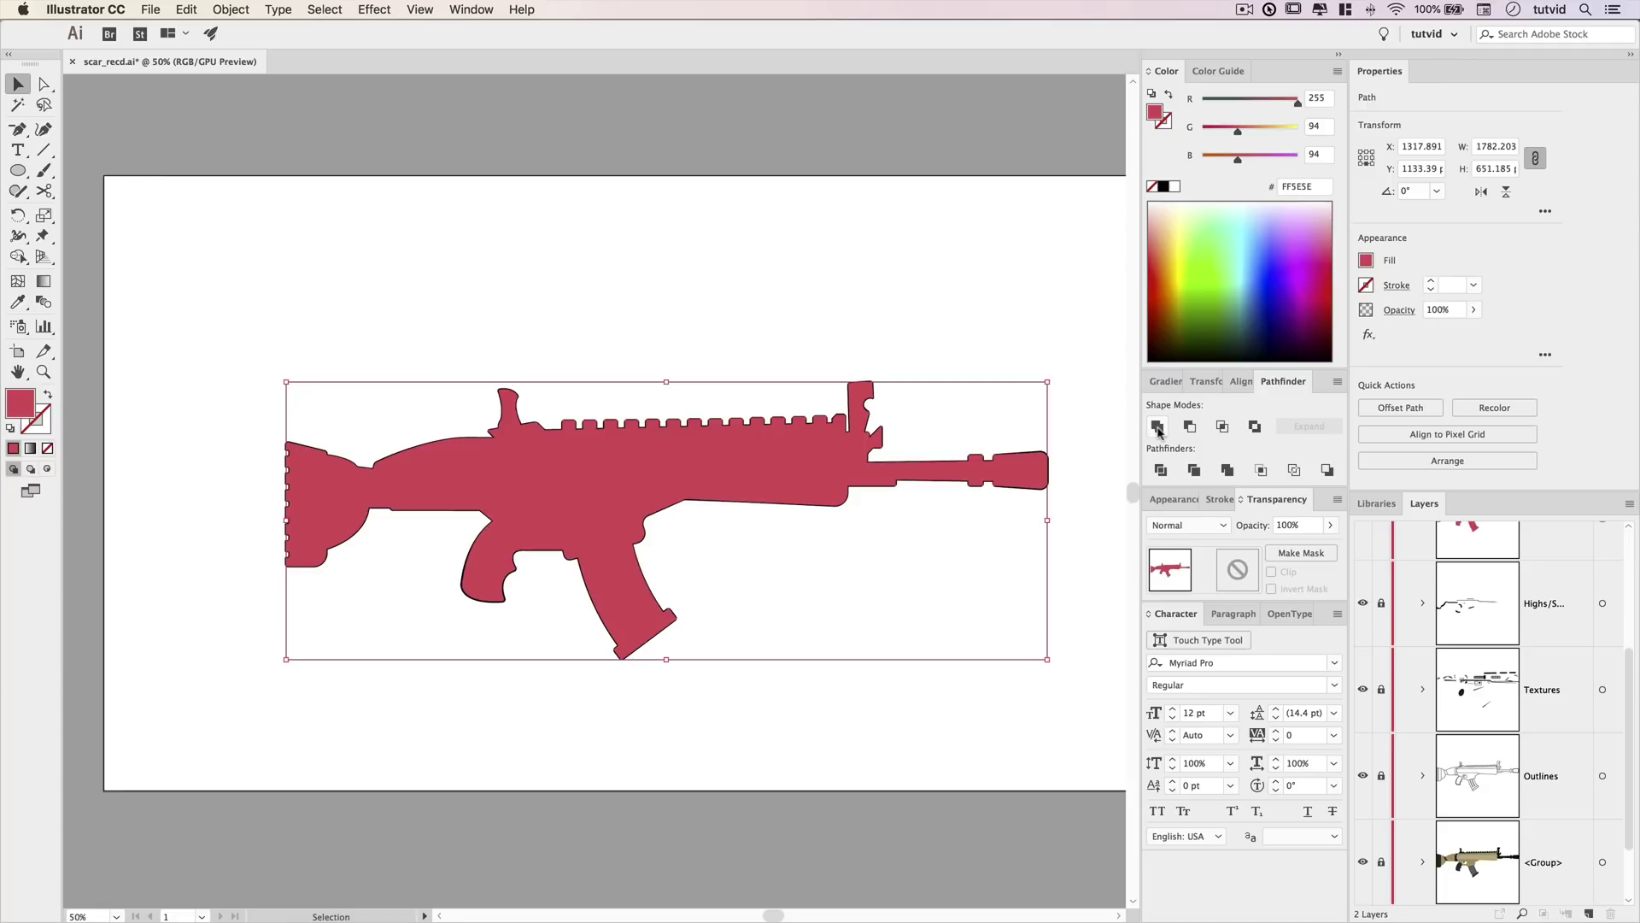
left_click(48, 395)
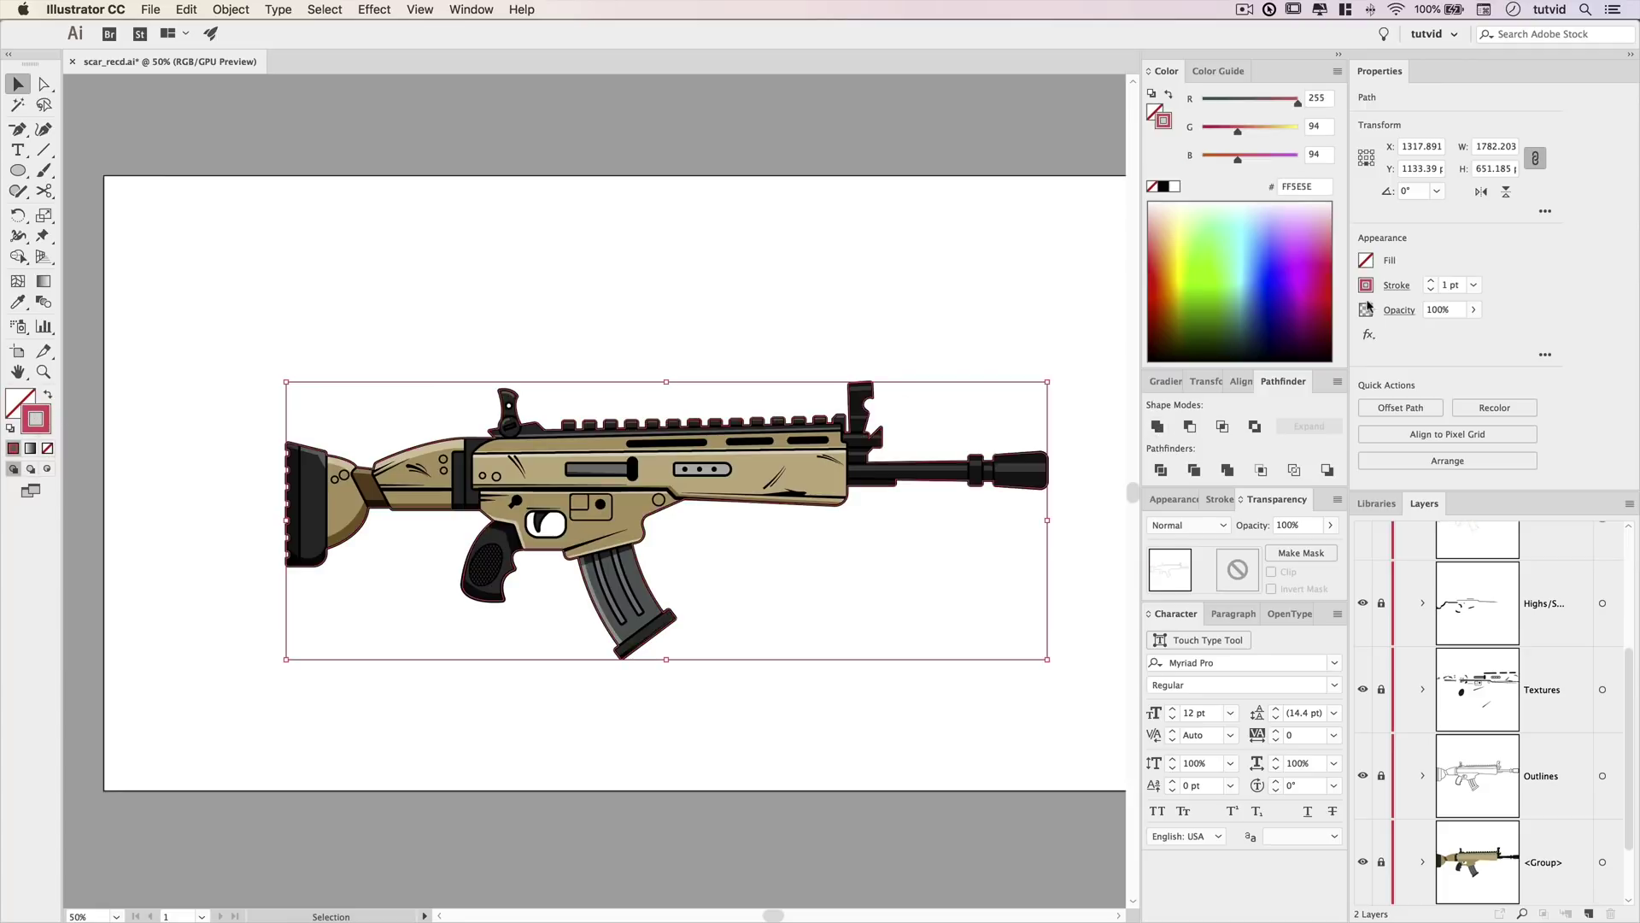
Set the silhouette's stroke weight to 10 pt with round corner joins.
left_click(1431, 281)
left_click(1431, 281)
left_click(1431, 281)
left_click(1430, 281)
left_click(1431, 281)
left_click(1431, 281)
left_click(1401, 286)
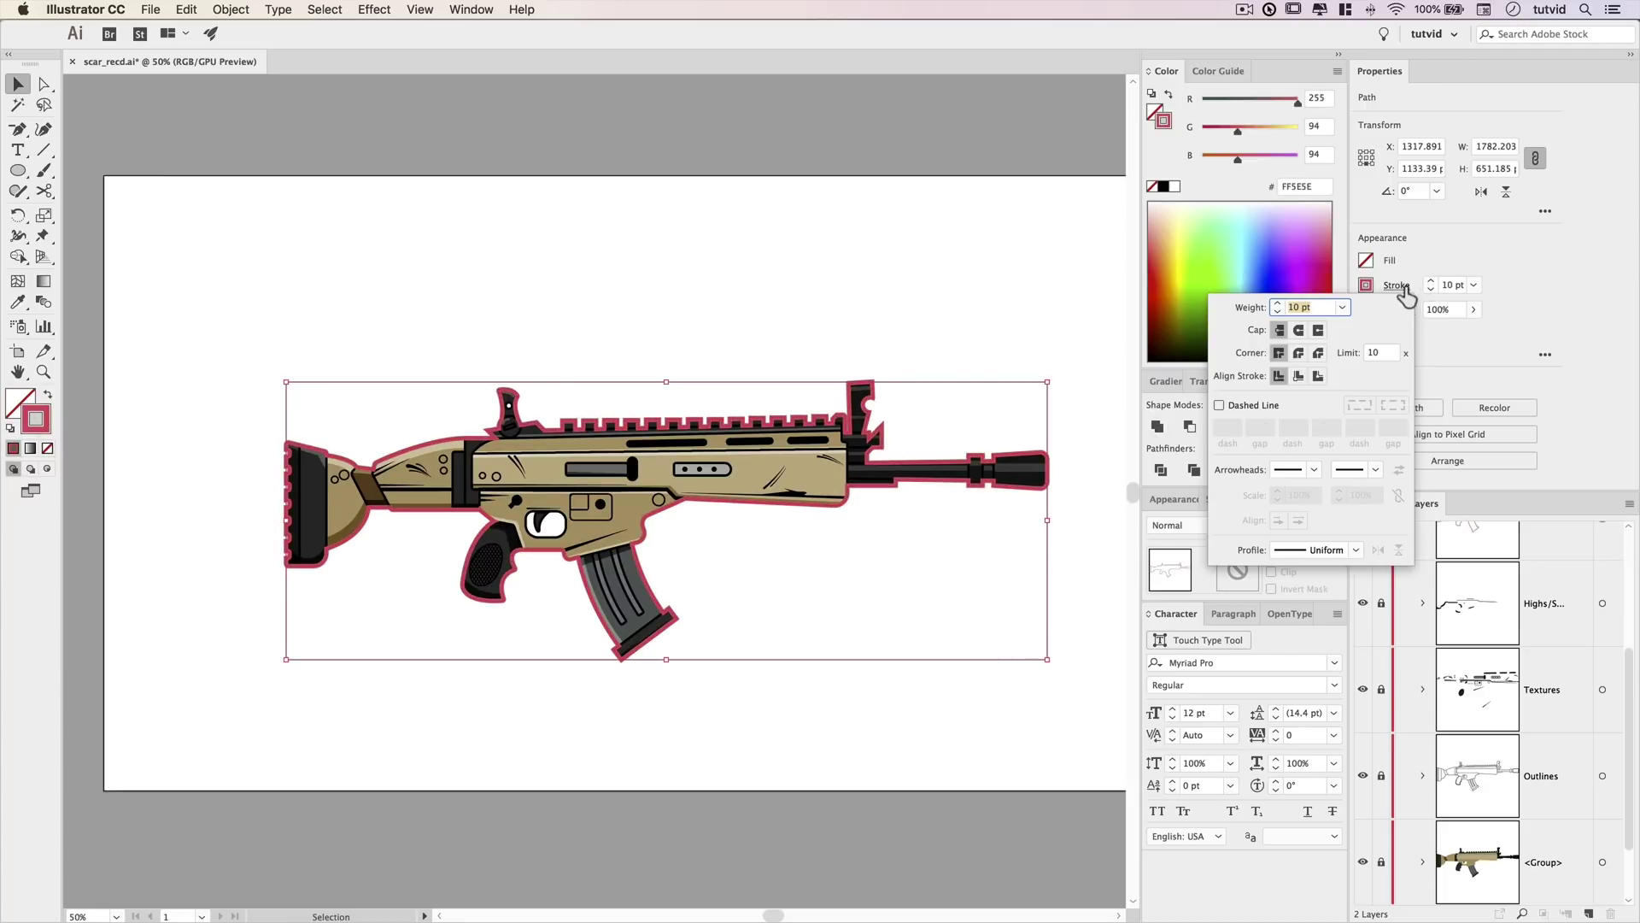
left_click(1298, 353)
left_click(1081, 496)
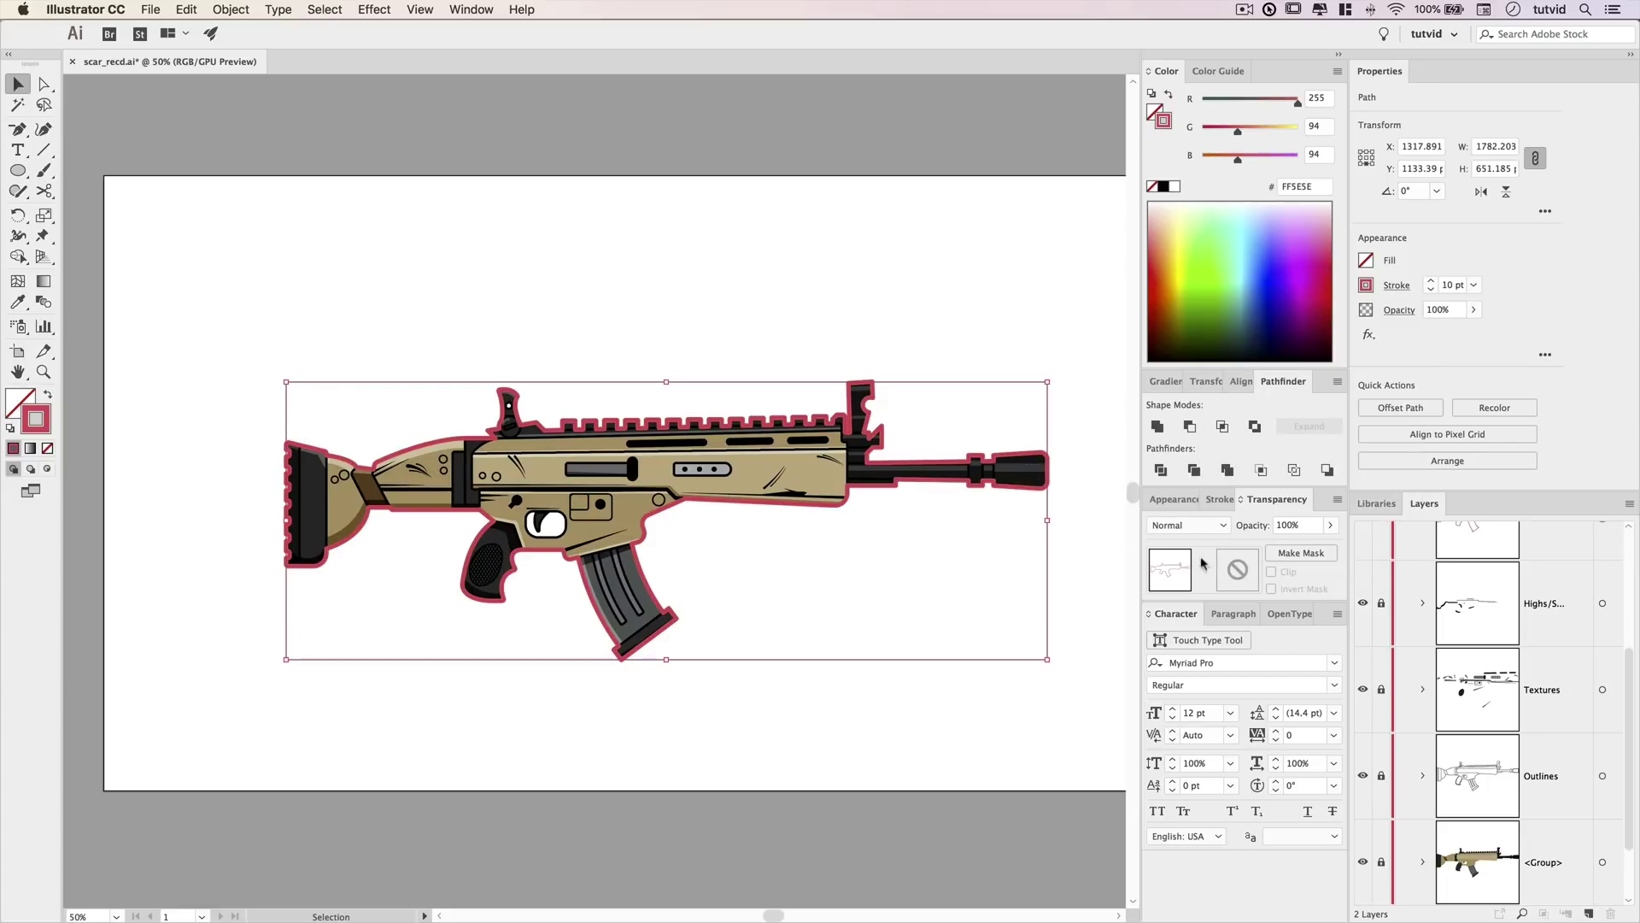
Move the silhouette outline path beneath the coloured rifle group in the layer order.
left_click_drag(1474, 491, 1471, 382)
scroll(1522, 539, "up", 4)
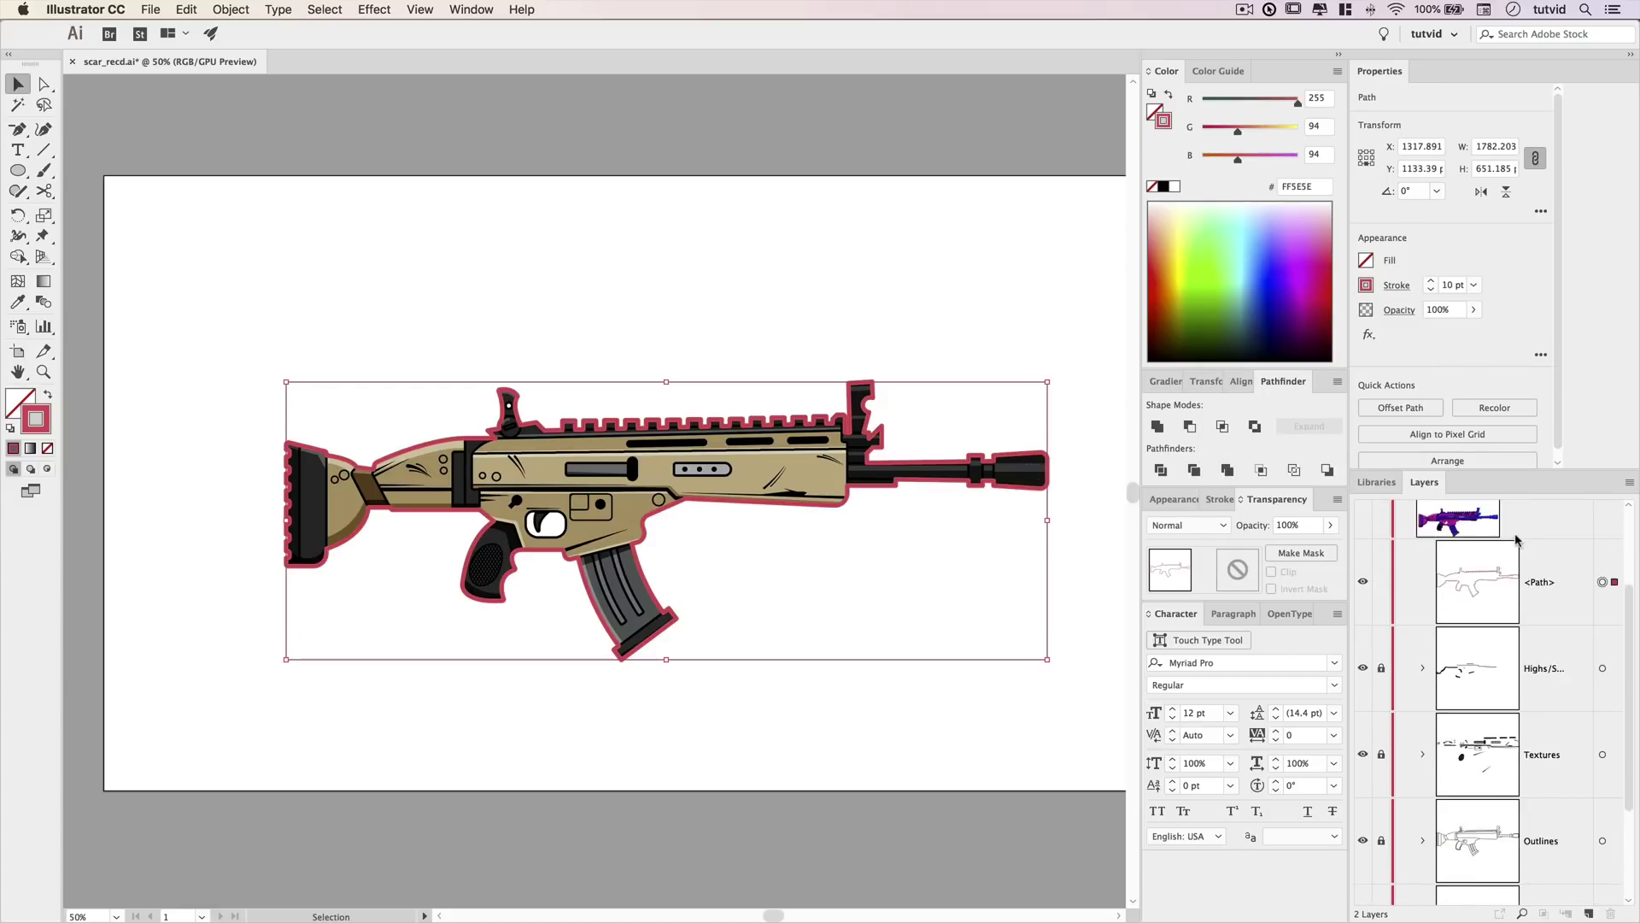
left_click_drag(1551, 687, 1546, 735)
left_click(750, 710)
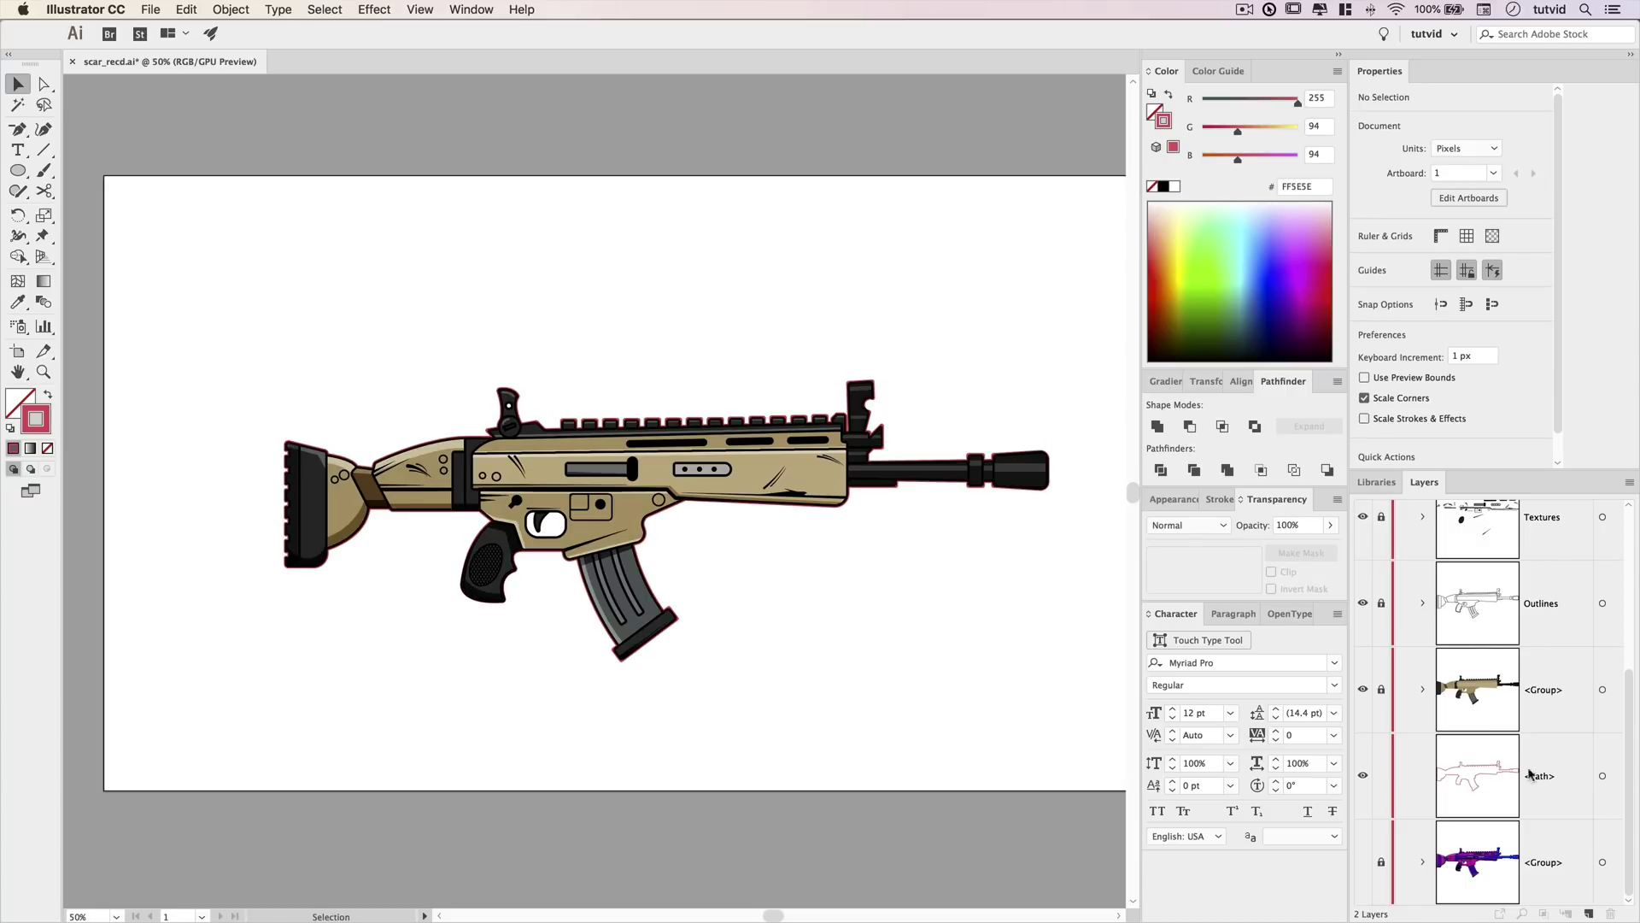
Thicken the silhouette outline's stroke to 15 pt and change its colour to black.
left_click(1602, 776)
left_click(1432, 281)
left_click(1432, 282)
left_click(1431, 282)
left_click(1431, 282)
left_click(1432, 282)
left_click(1432, 281)
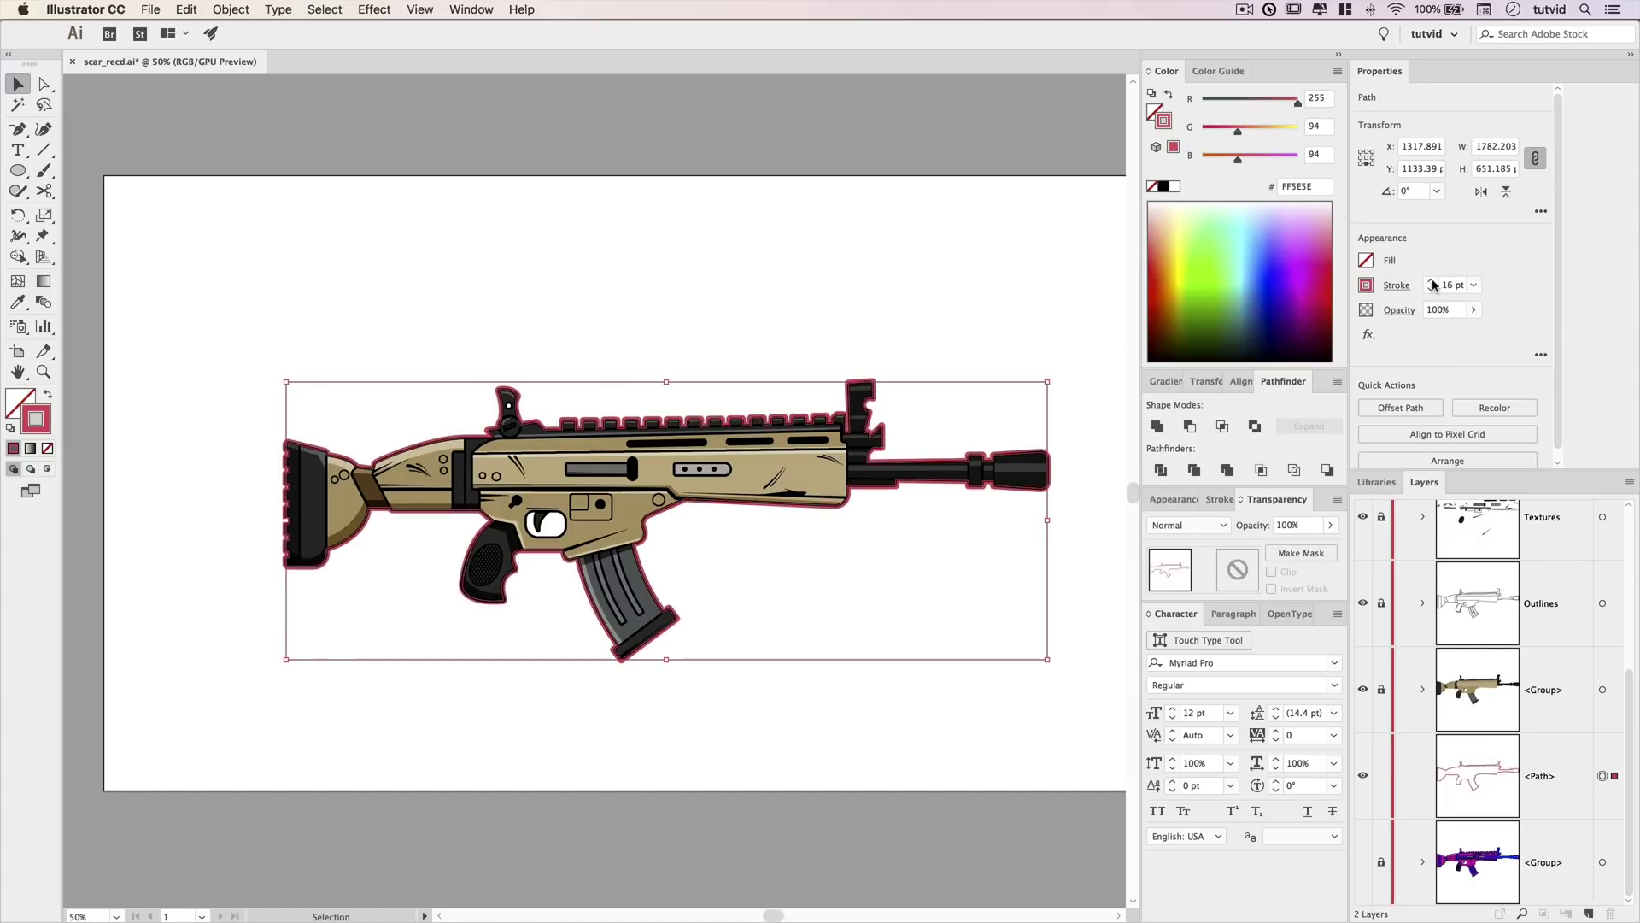
left_click(1163, 186)
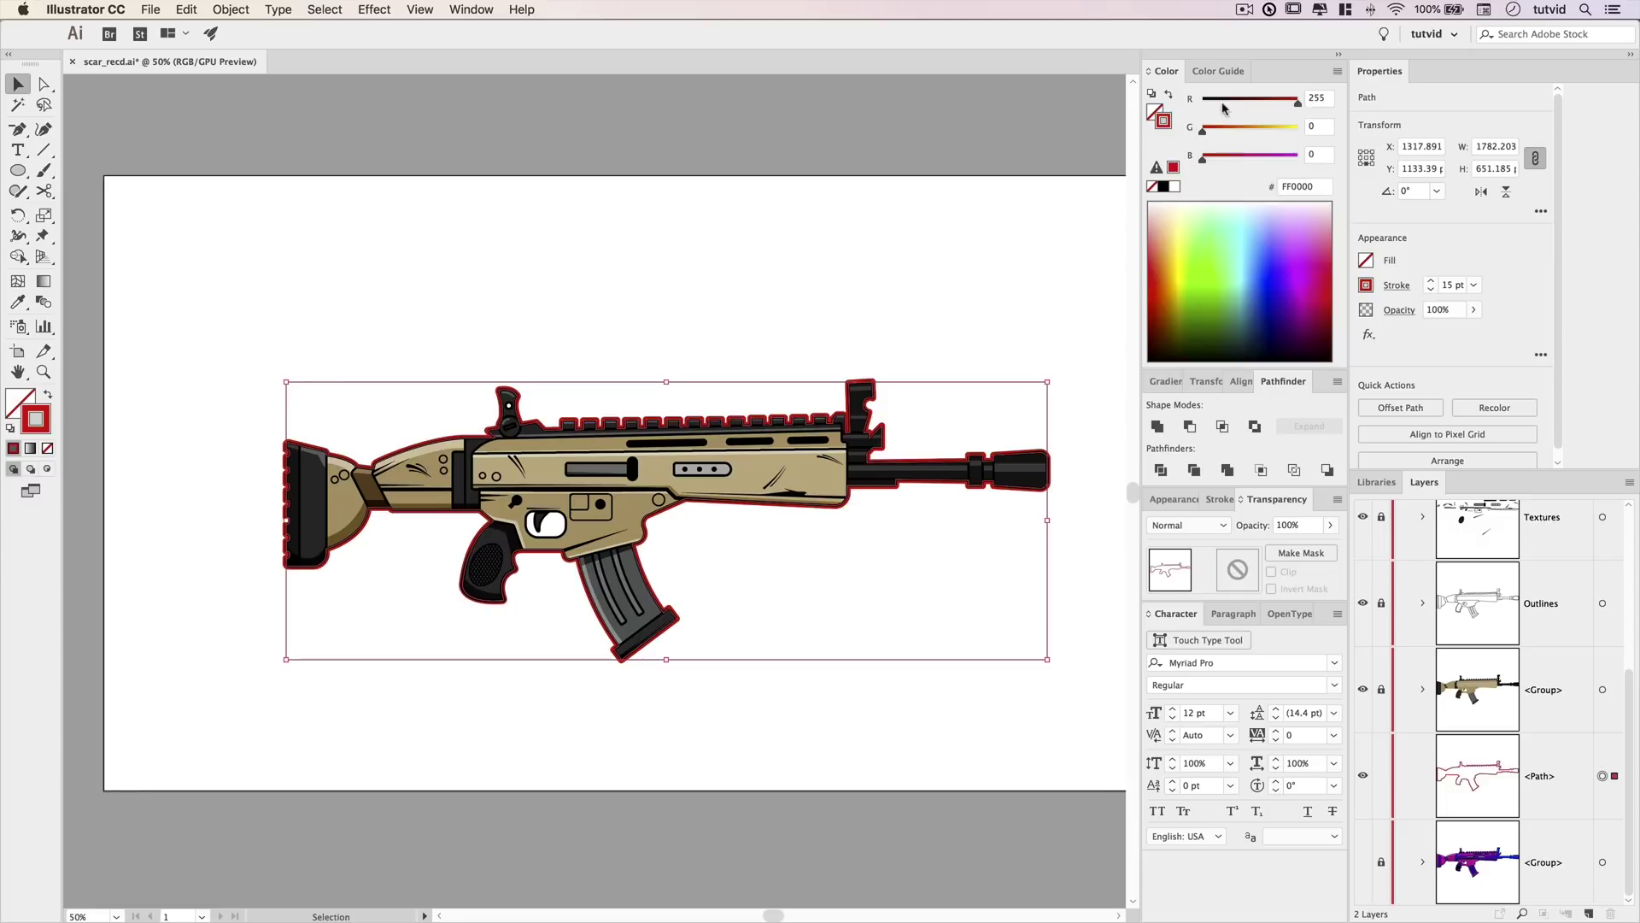
left_click(970, 285)
scroll(816, 345, "down", 1)
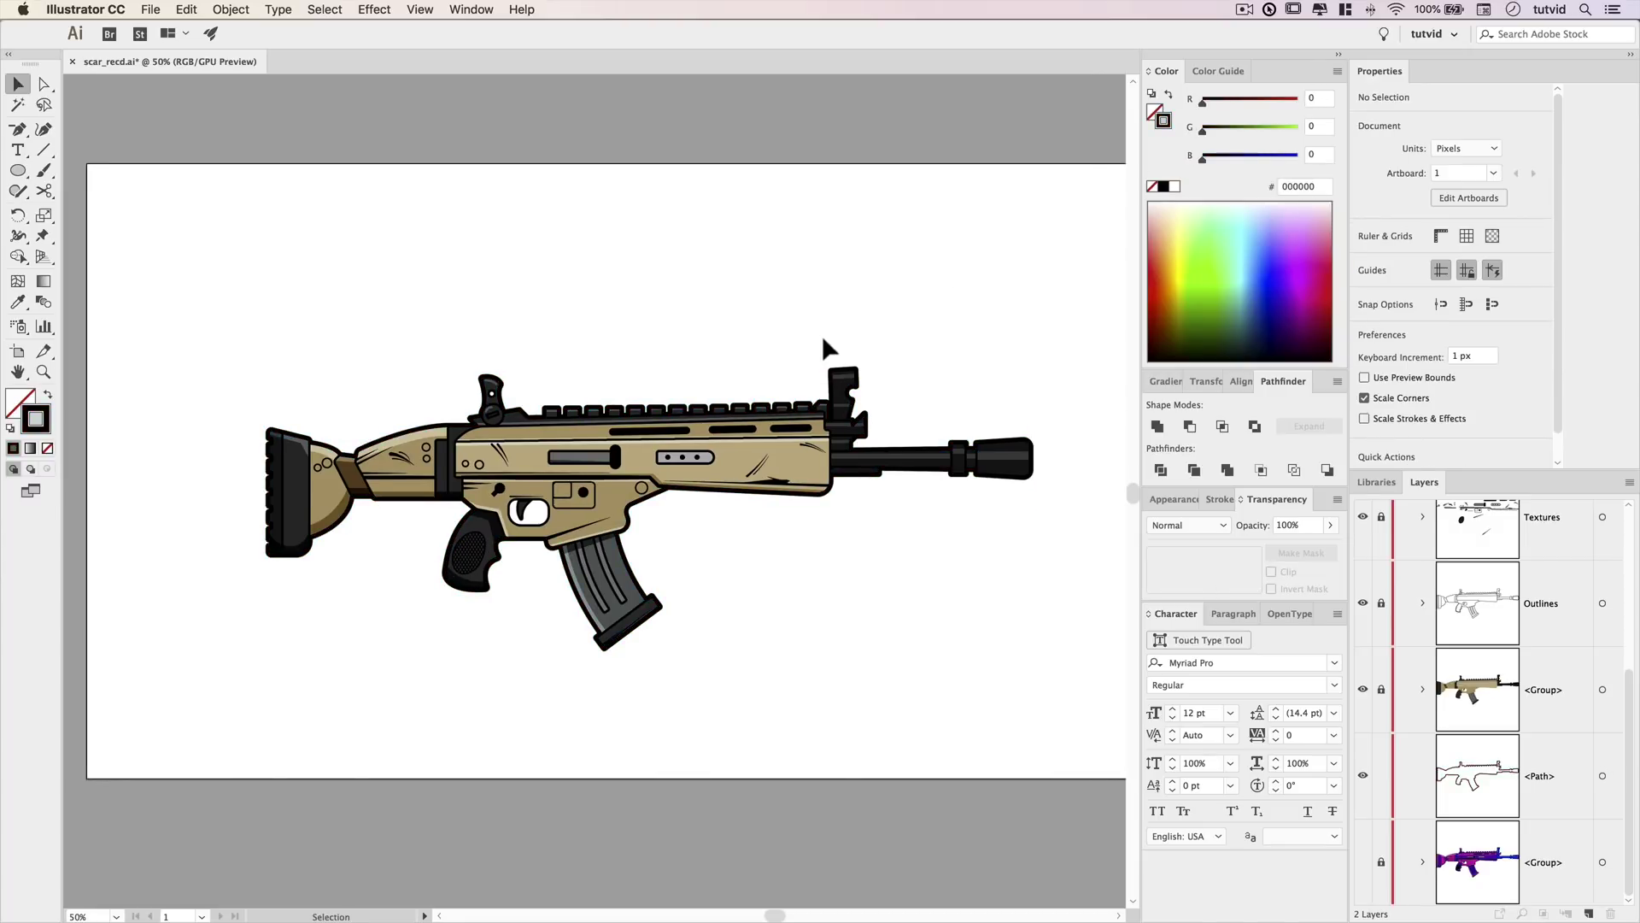
Hide and show the thick outline path again to compare the rifle with and without it.
left_click(1365, 776)
left_click(1365, 776)
left_click_drag(931, 563, 880, 563)
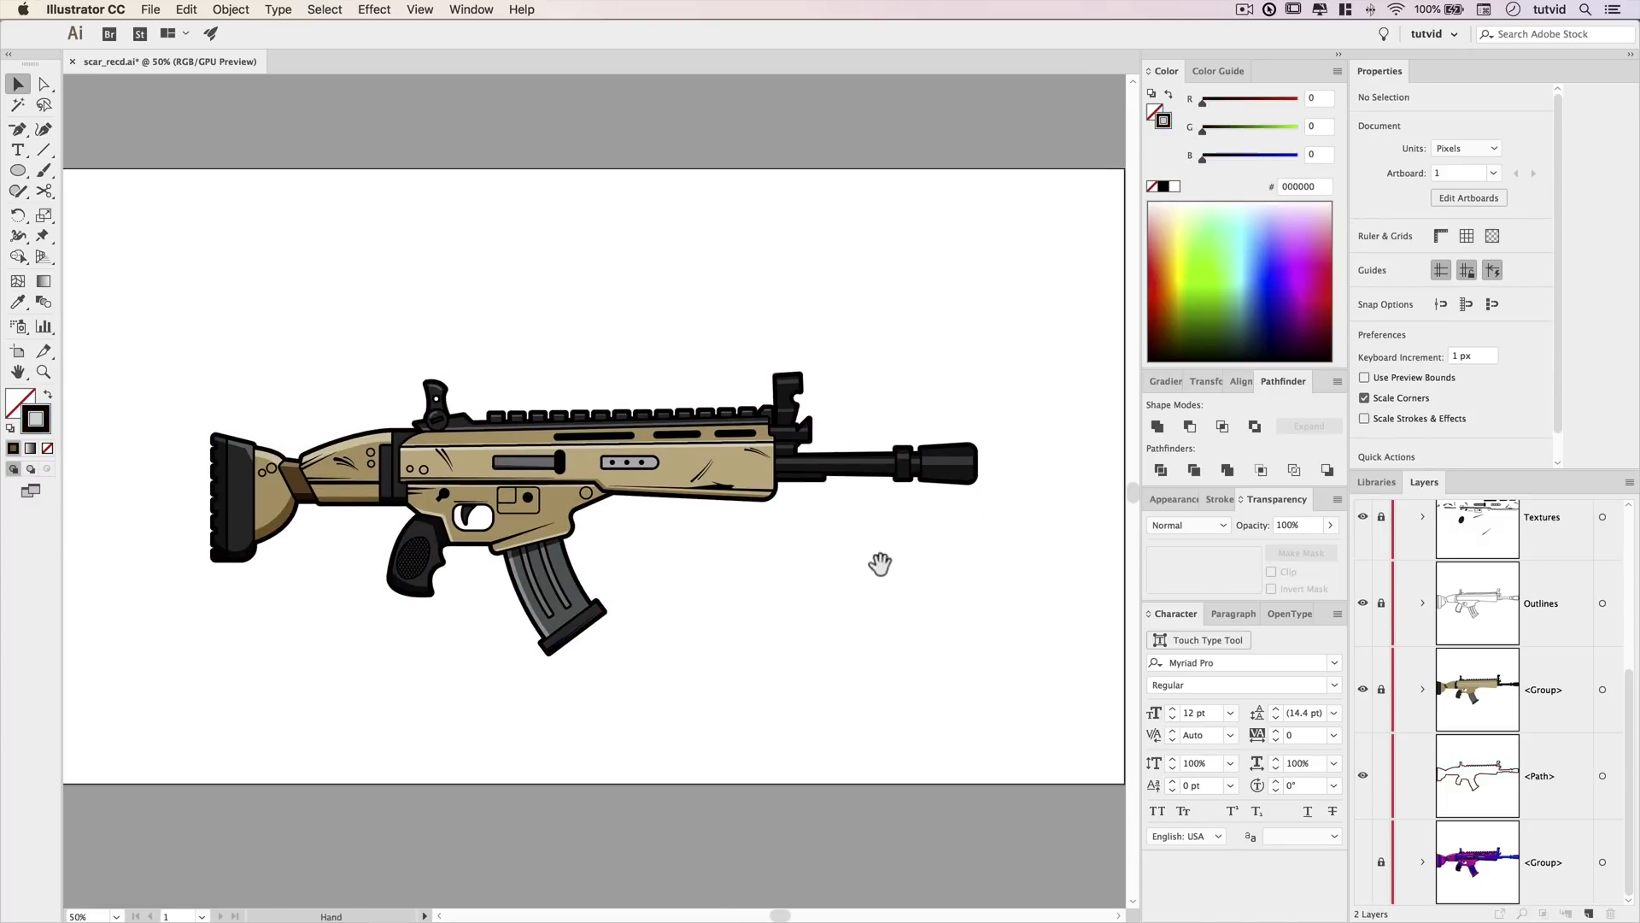